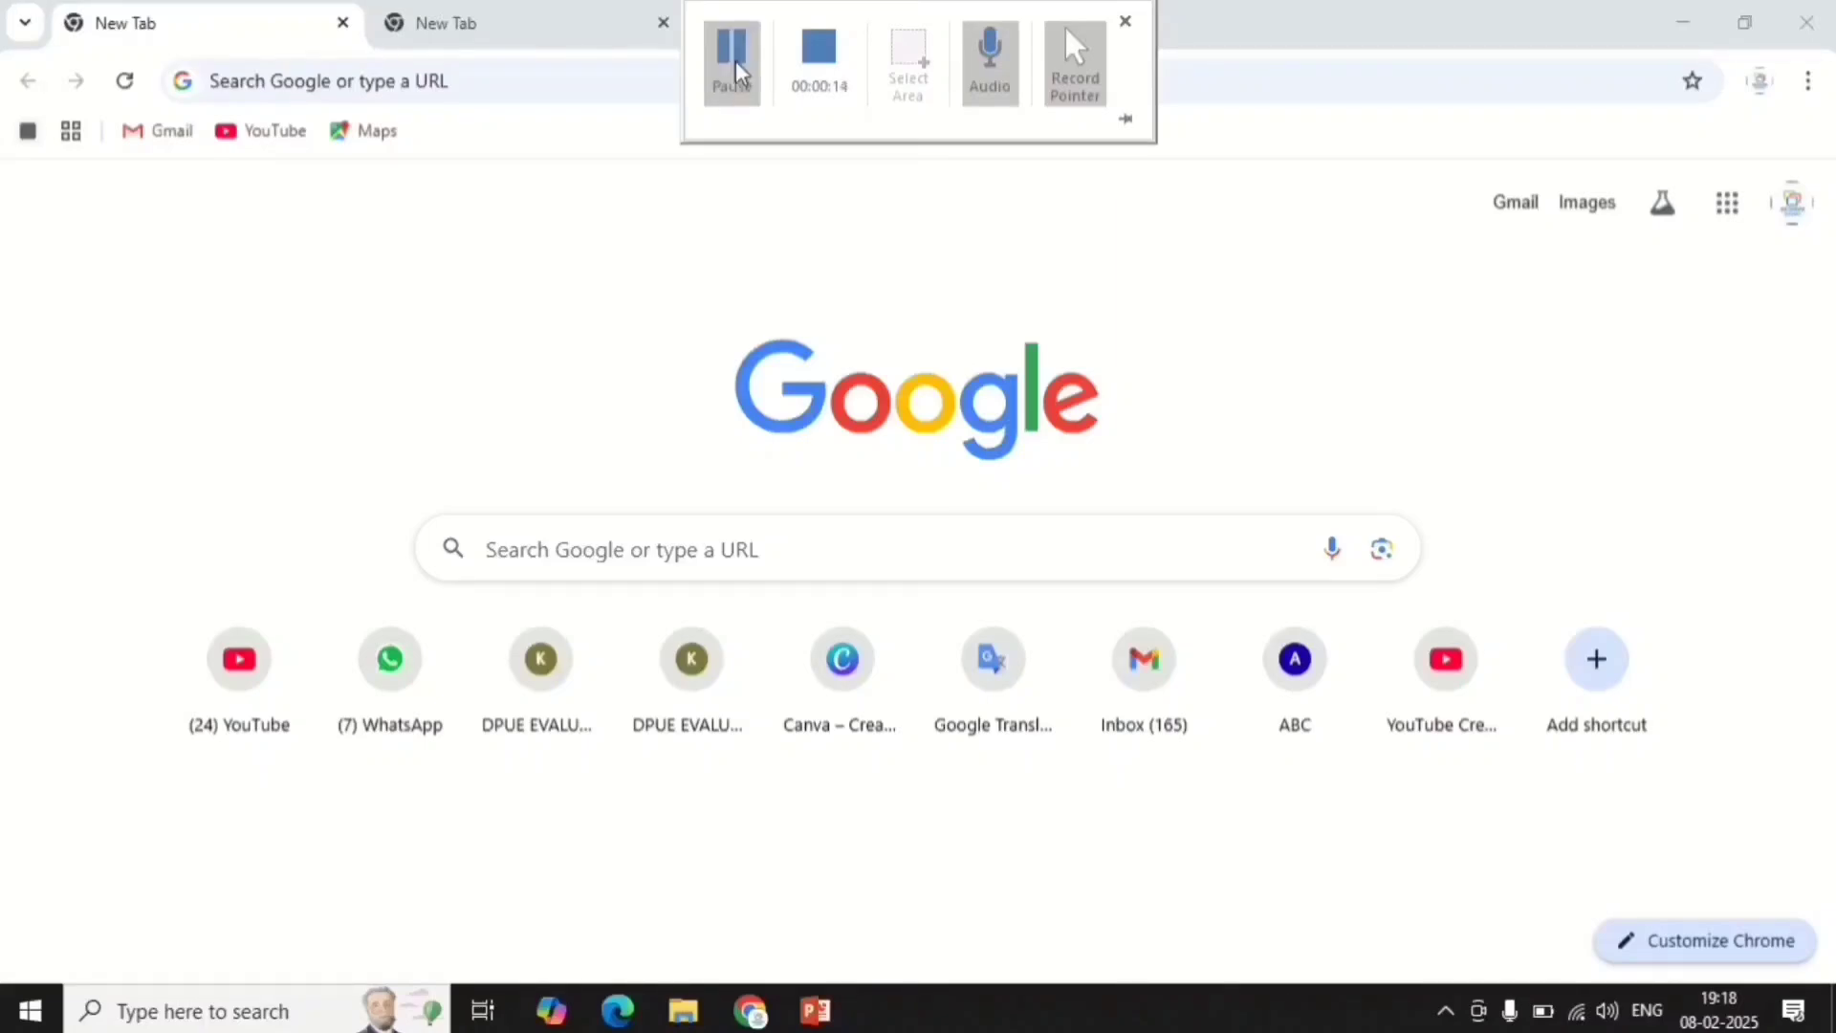
- Search the web for neet2025 and open the official NTA NEET website from the results
{"action": "left_click", "coordinate": [374, 78]}
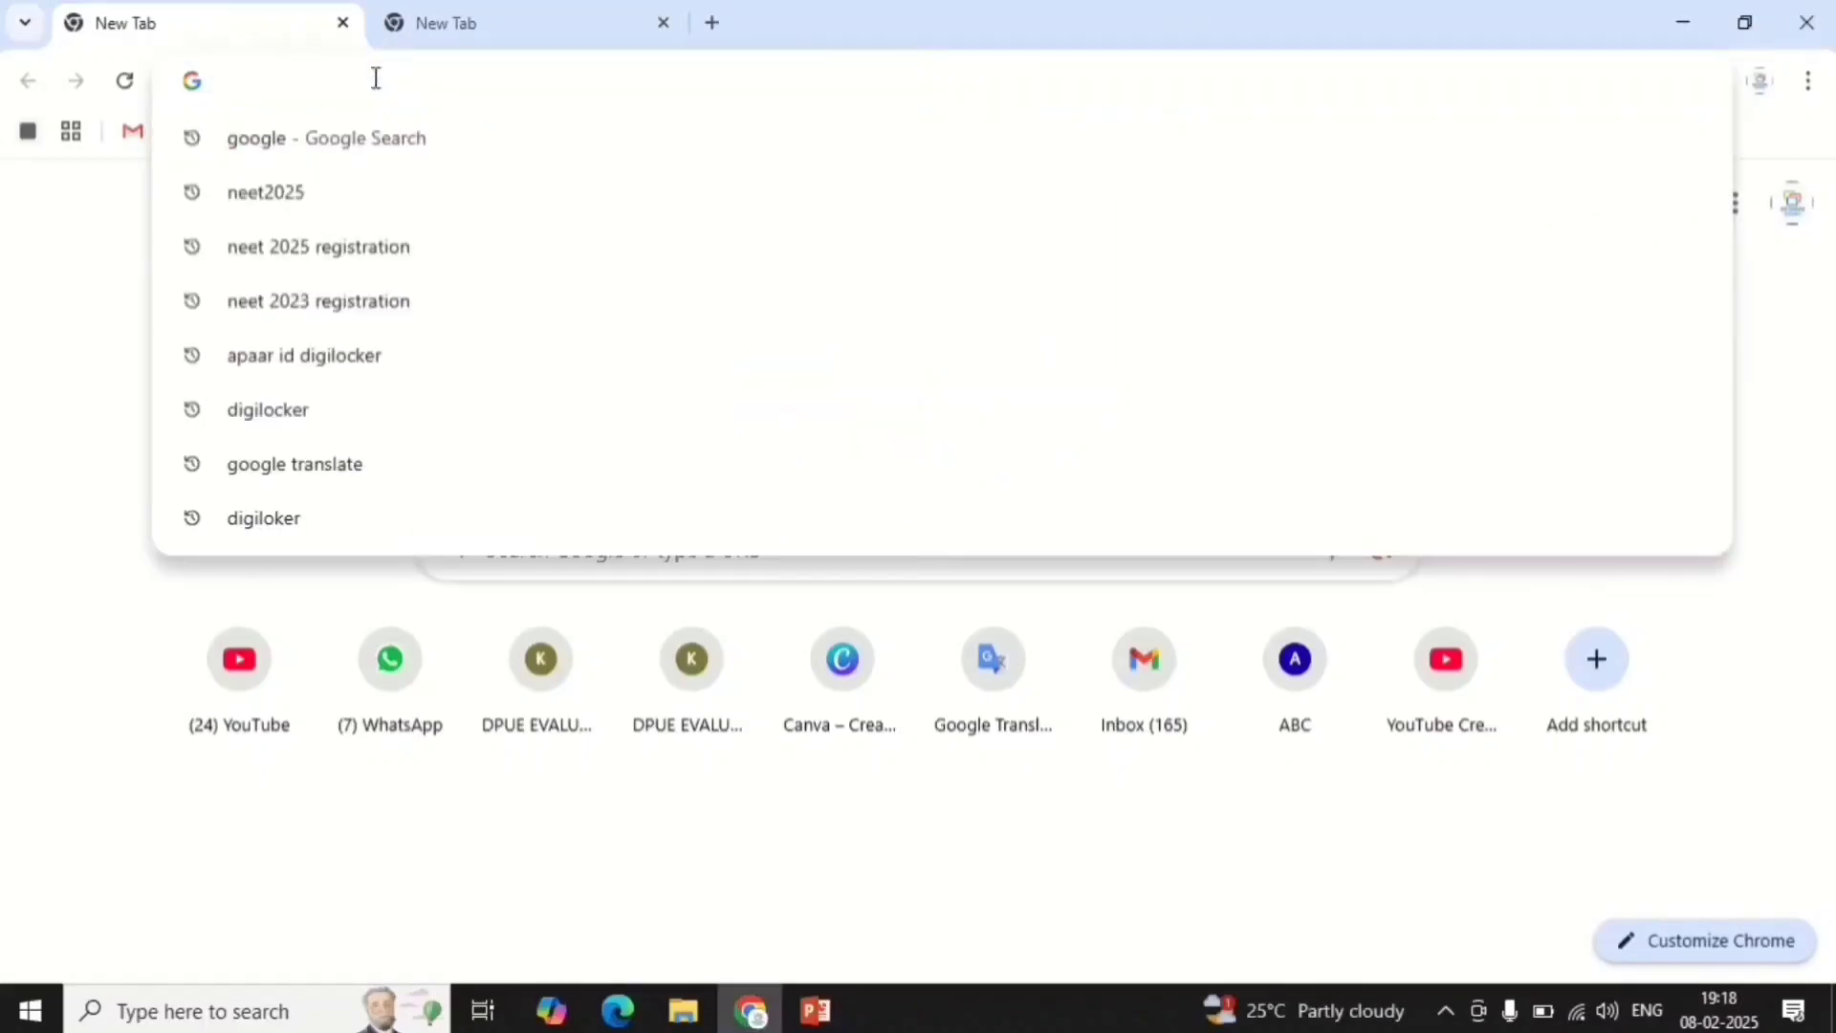
{"action": "type", "text": "ne"}
{"action": "key", "text": "Return"}
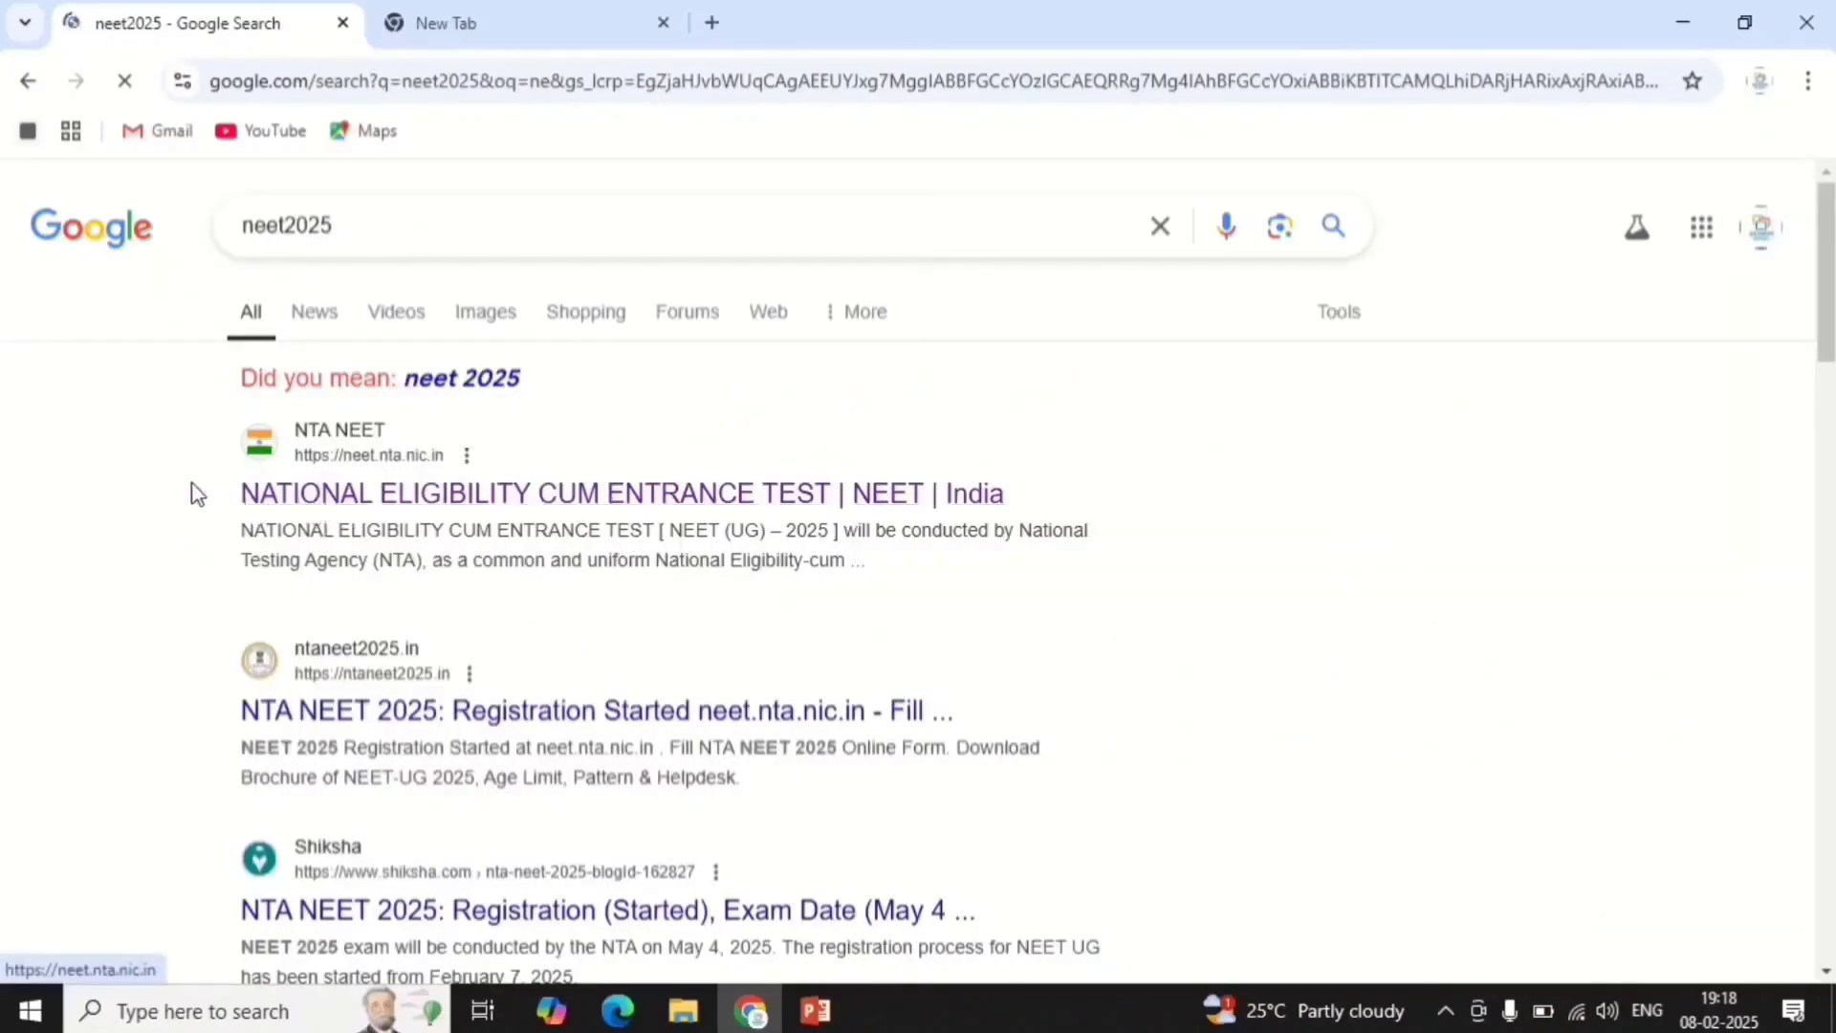
{"action": "left_click_drag", "start_coordinate": [397, 451], "coordinate": [336, 470]}
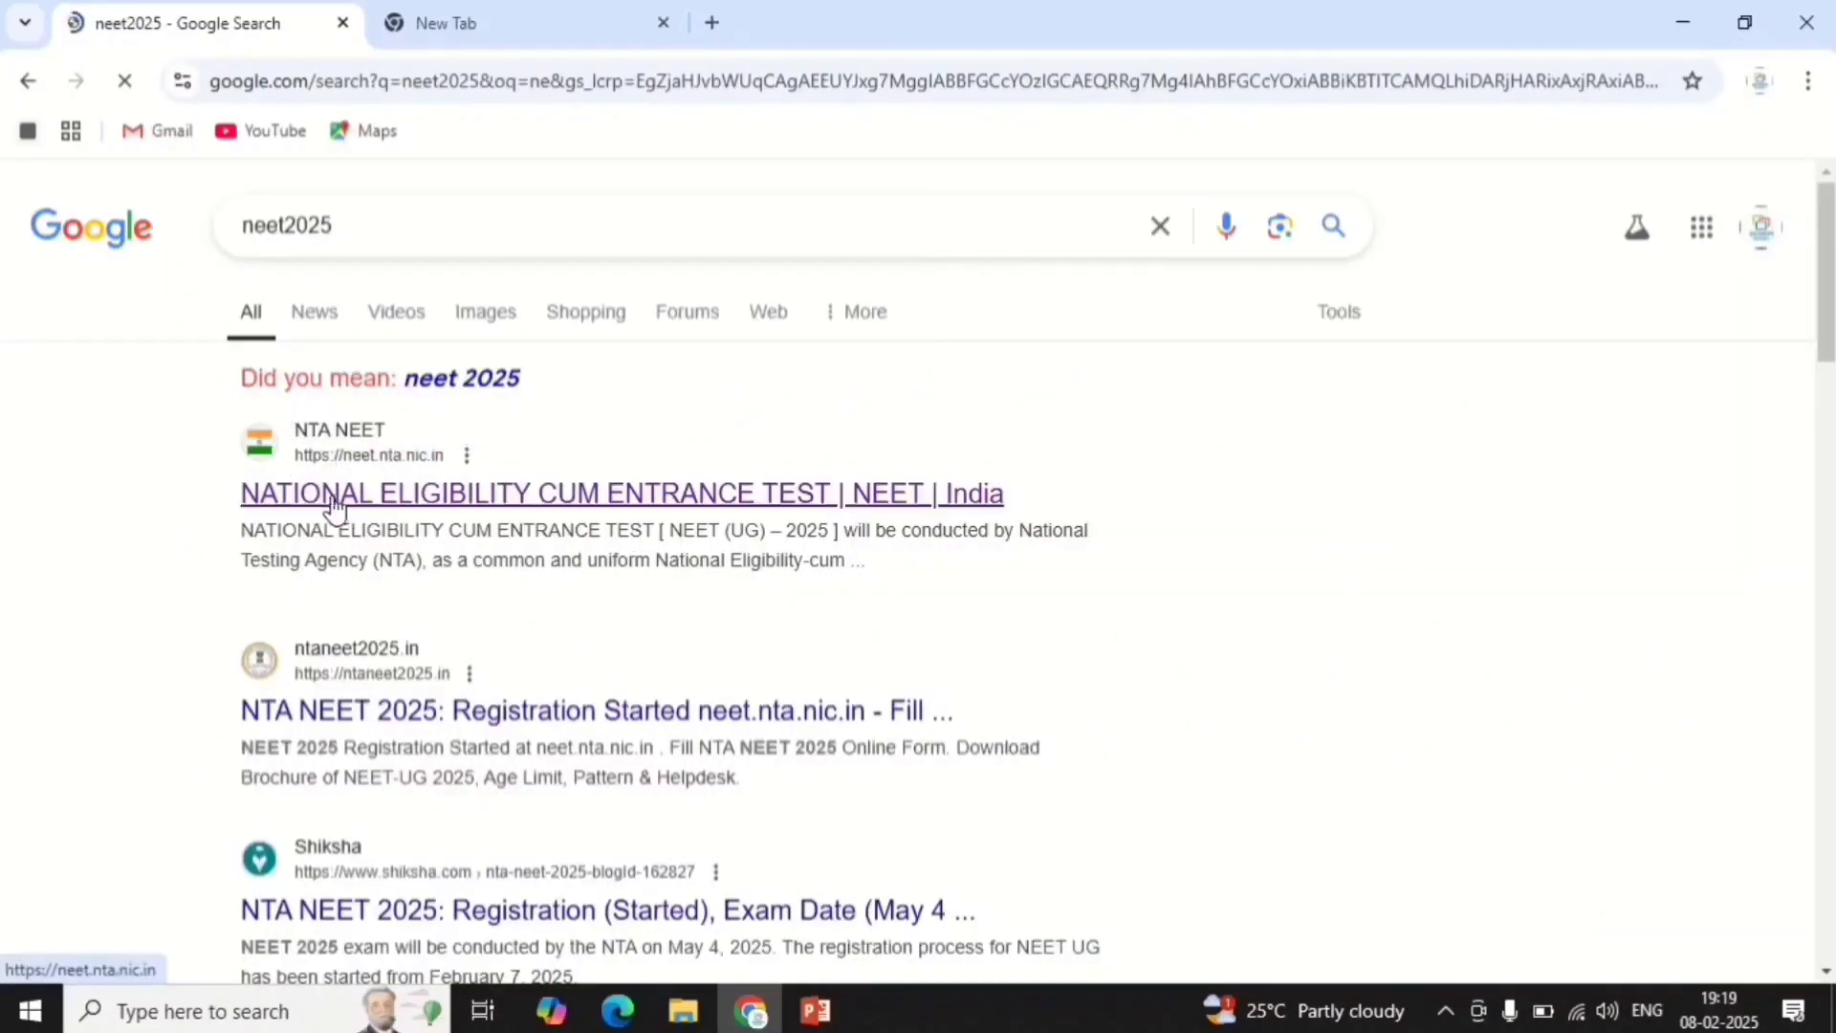
{"action": "left_click", "coordinate": [333, 509]}
- Open the NEET(UG)-2025 Registration and Online Application Form link under Candidate Activity
{"action": "scroll", "coordinate": [791, 639], "scroll_direction": "down", "scroll_amount": 3}
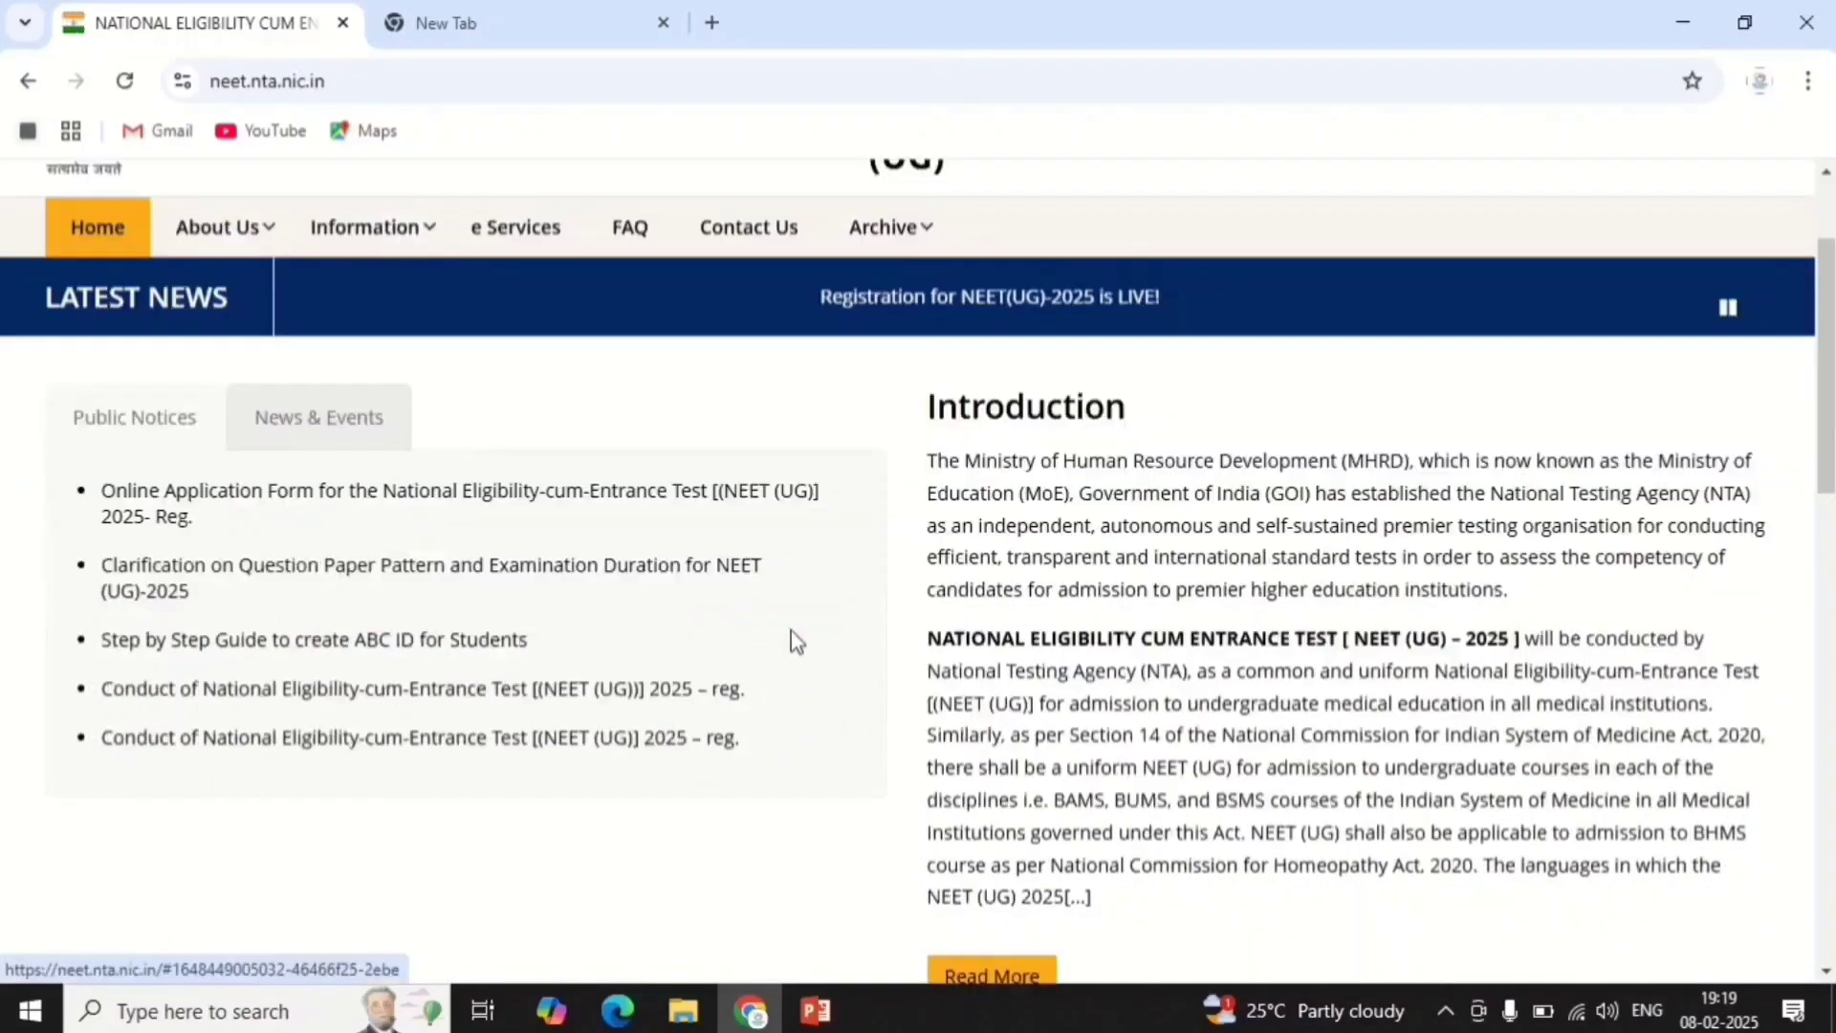
{"action": "scroll", "coordinate": [640, 630], "scroll_direction": "down", "scroll_amount": 2}
{"action": "scroll", "coordinate": [528, 545], "scroll_direction": "down", "scroll_amount": 1}
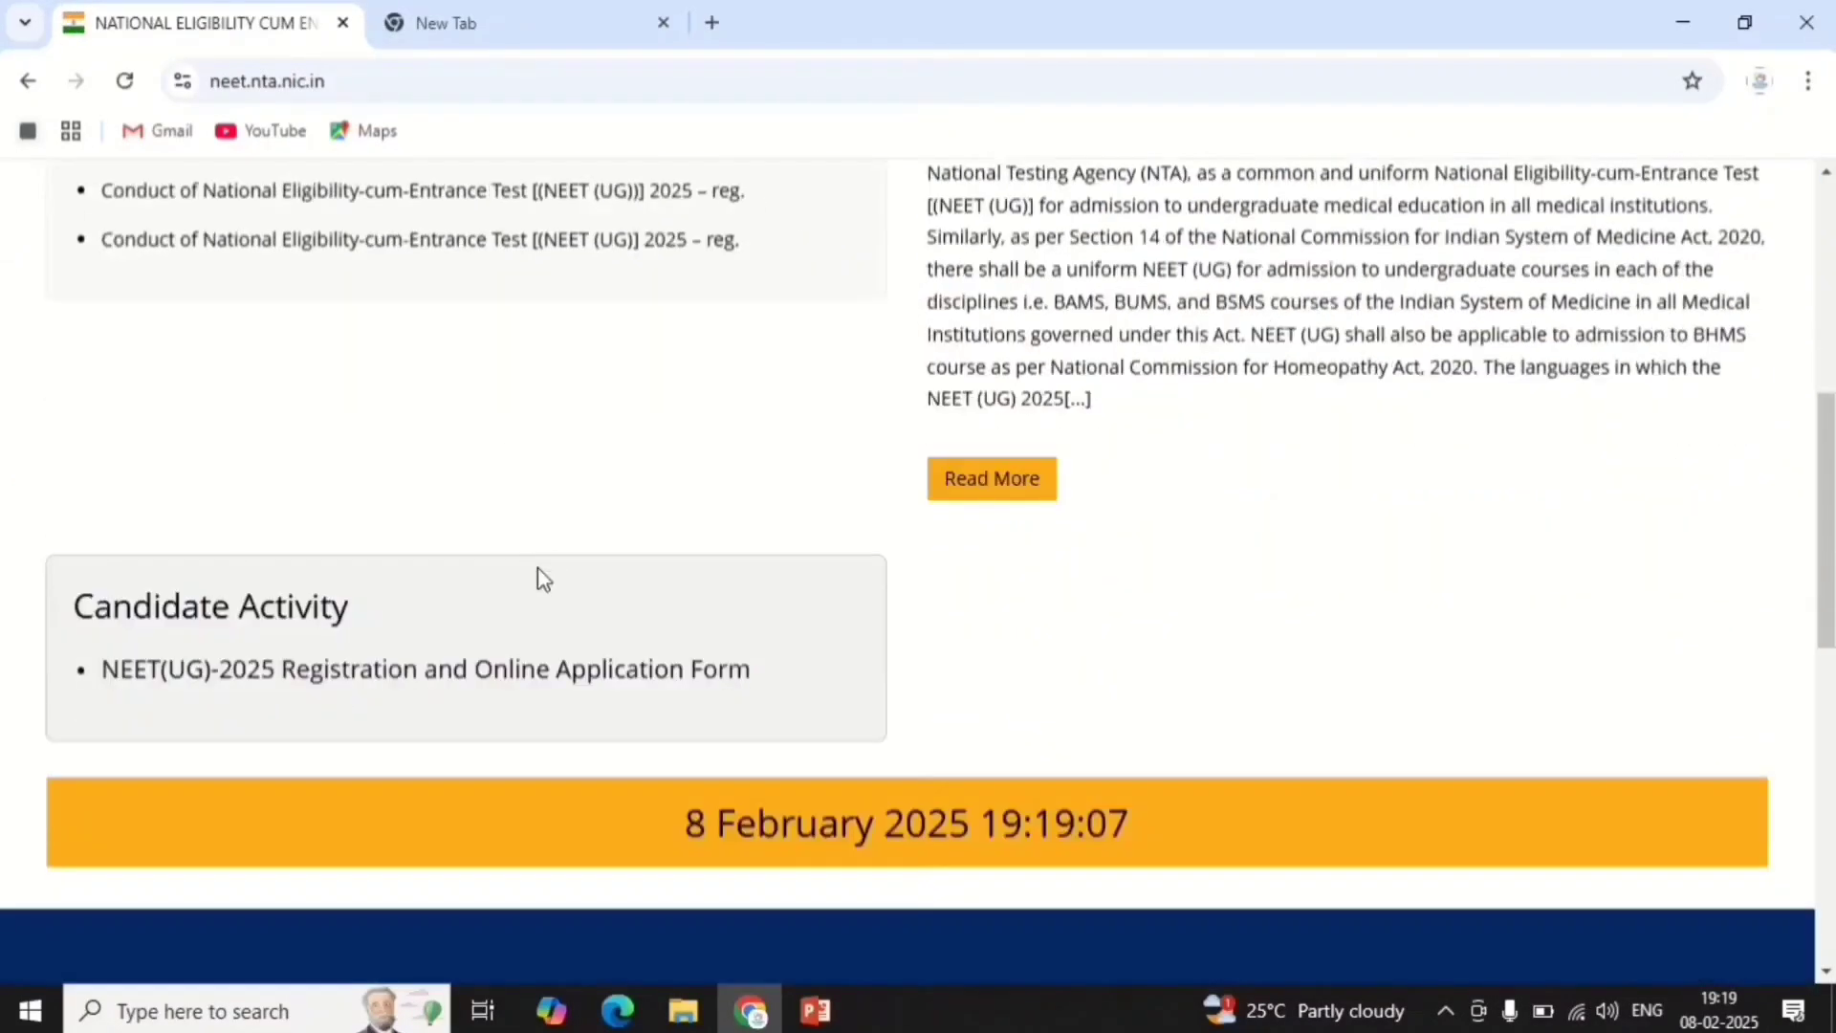
{"action": "triple_click", "coordinate": [296, 606]}
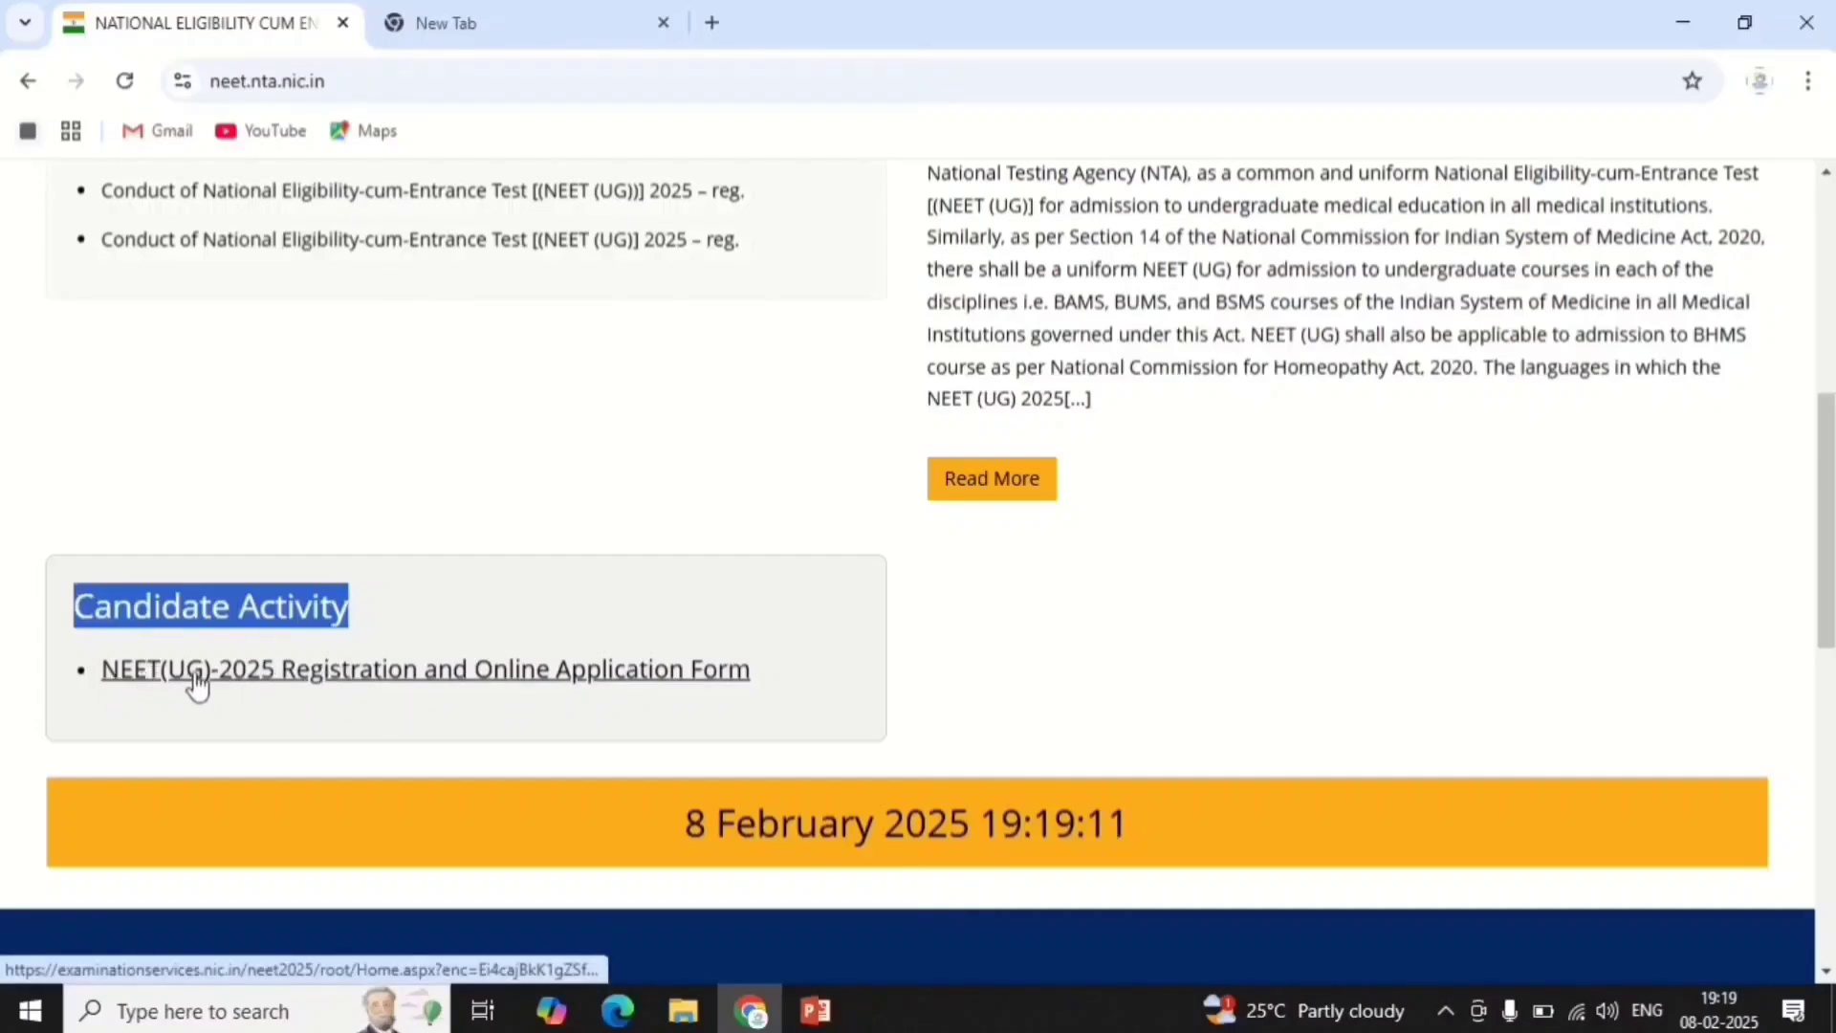
{"action": "left_click", "coordinate": [262, 677]}
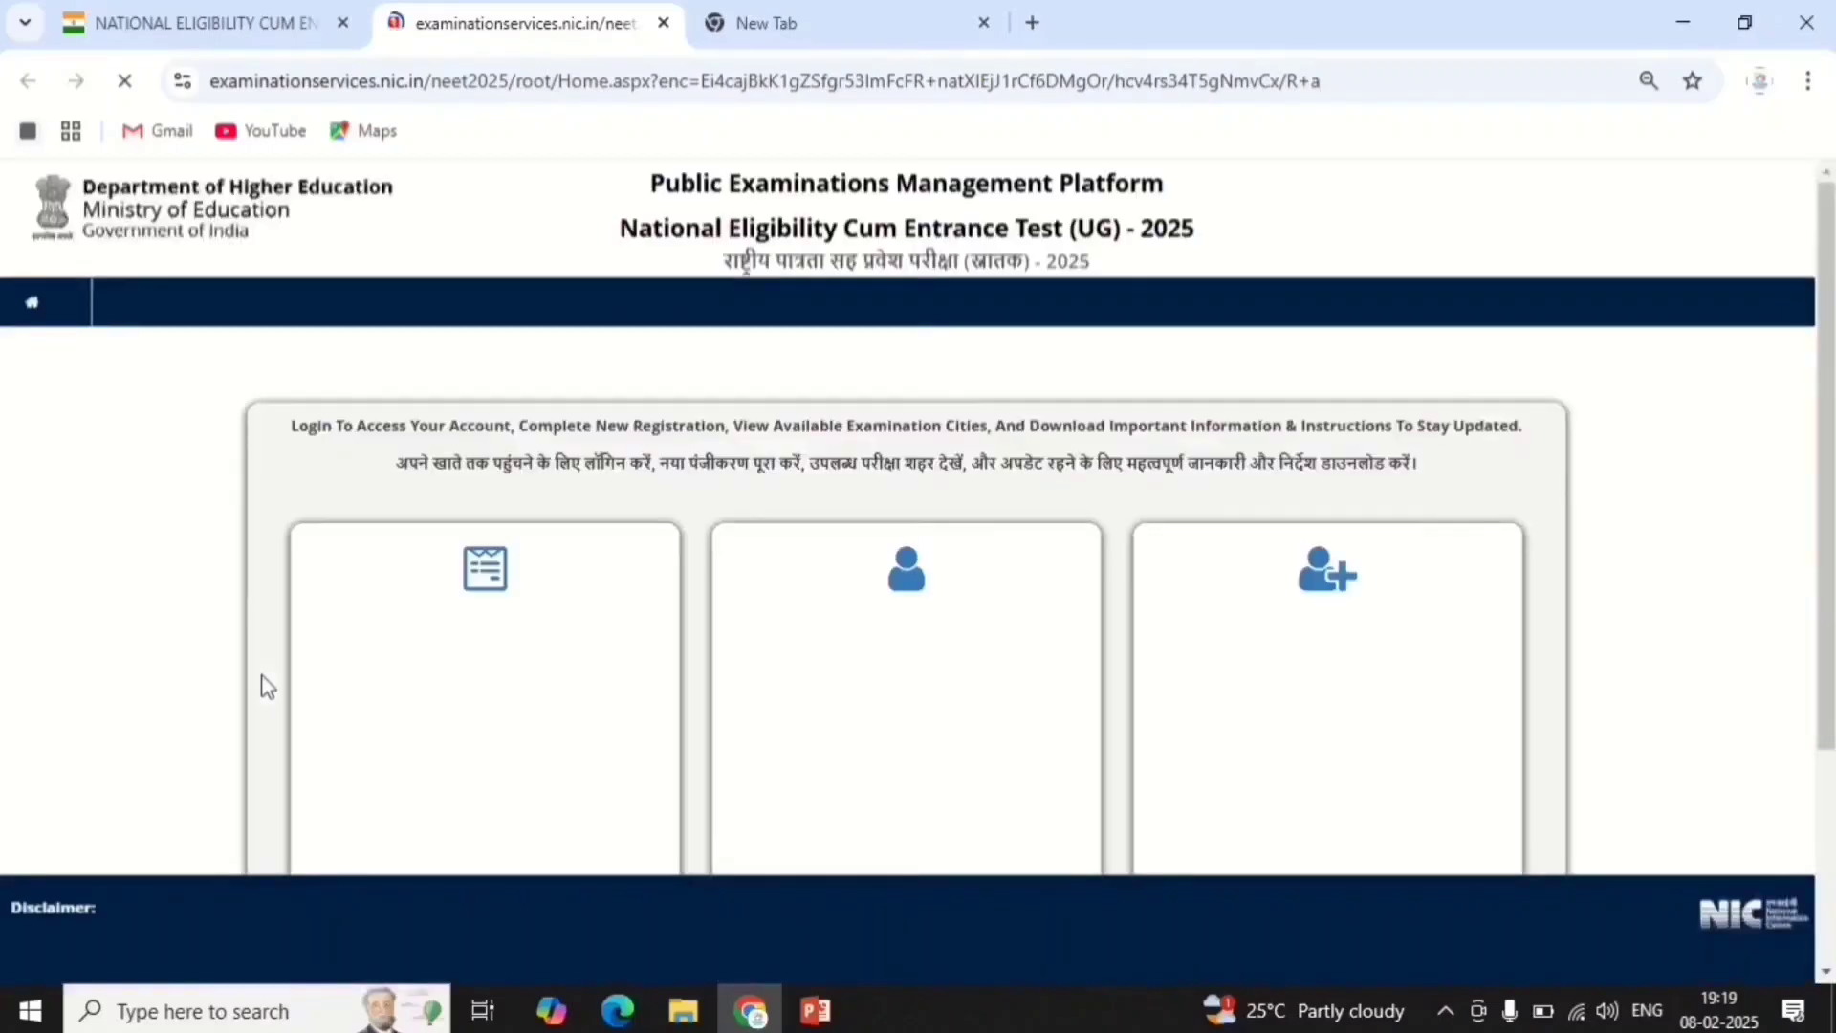
- Open the login page for already existing candidates
{"action": "scroll", "coordinate": [582, 520], "scroll_direction": "down", "scroll_amount": 4}
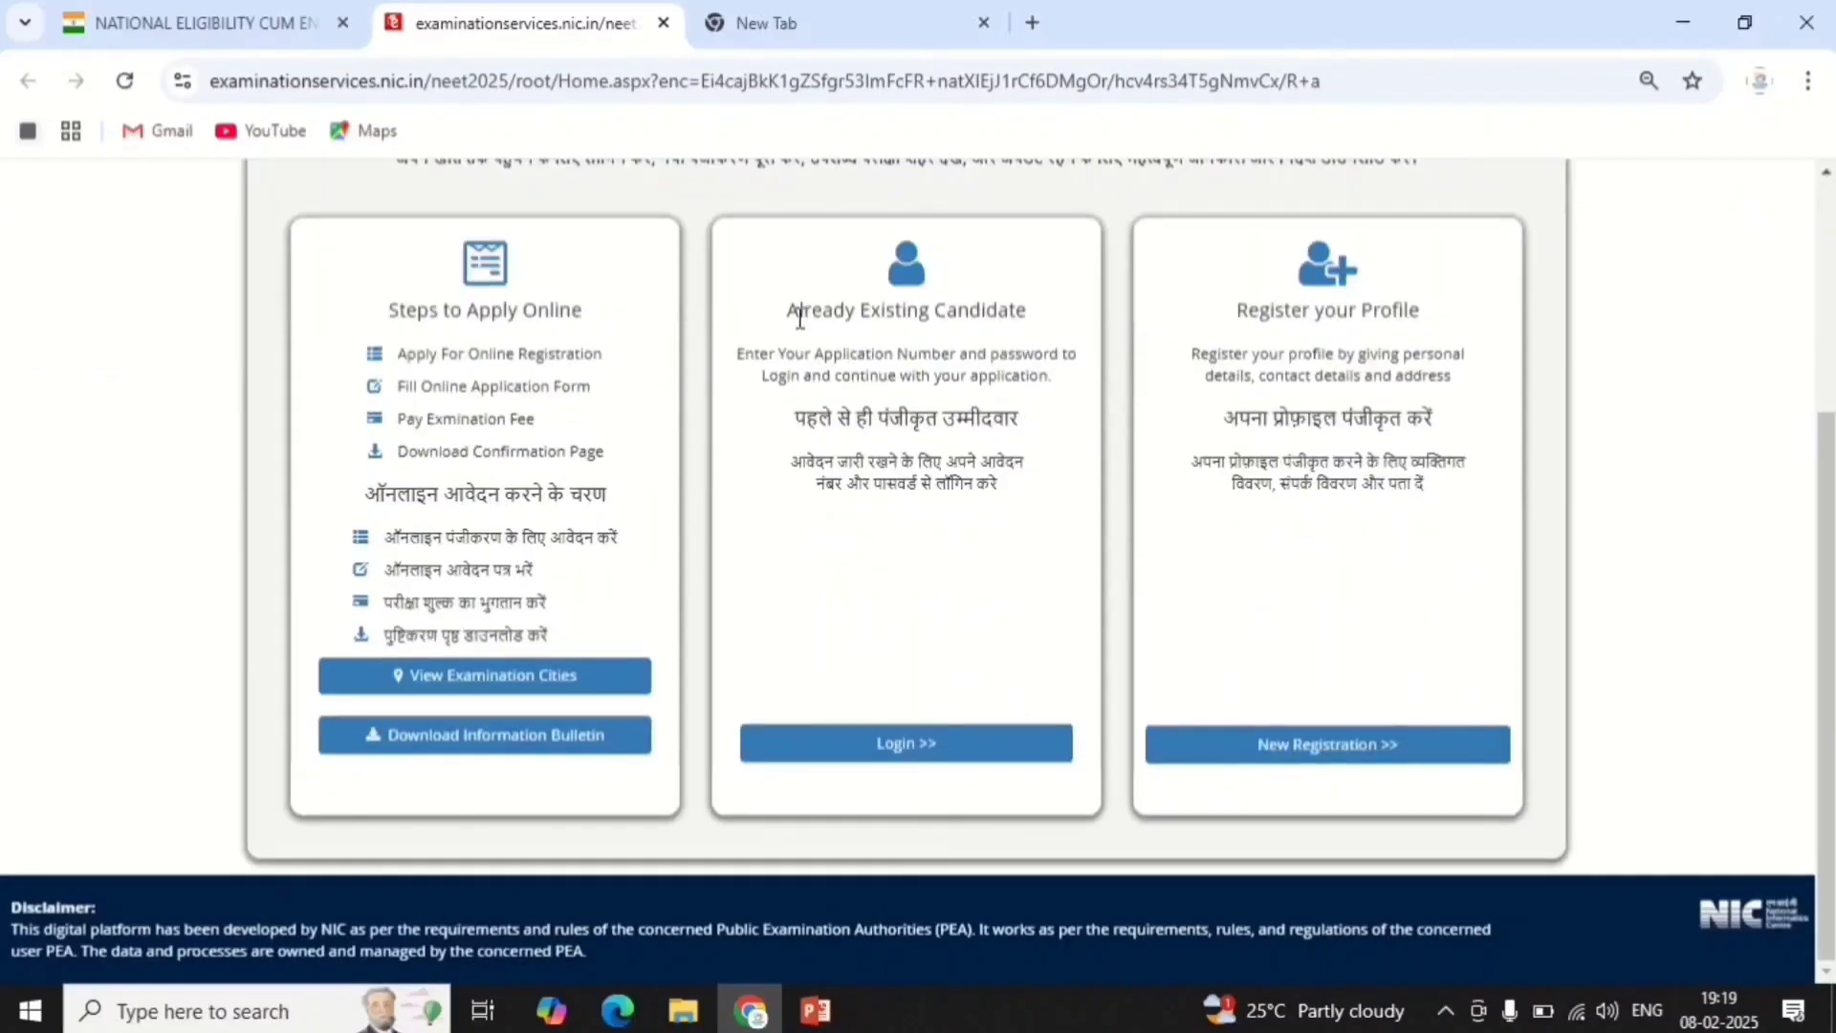
{"action": "left_click_drag", "start_coordinate": [792, 316], "coordinate": [1073, 324]}
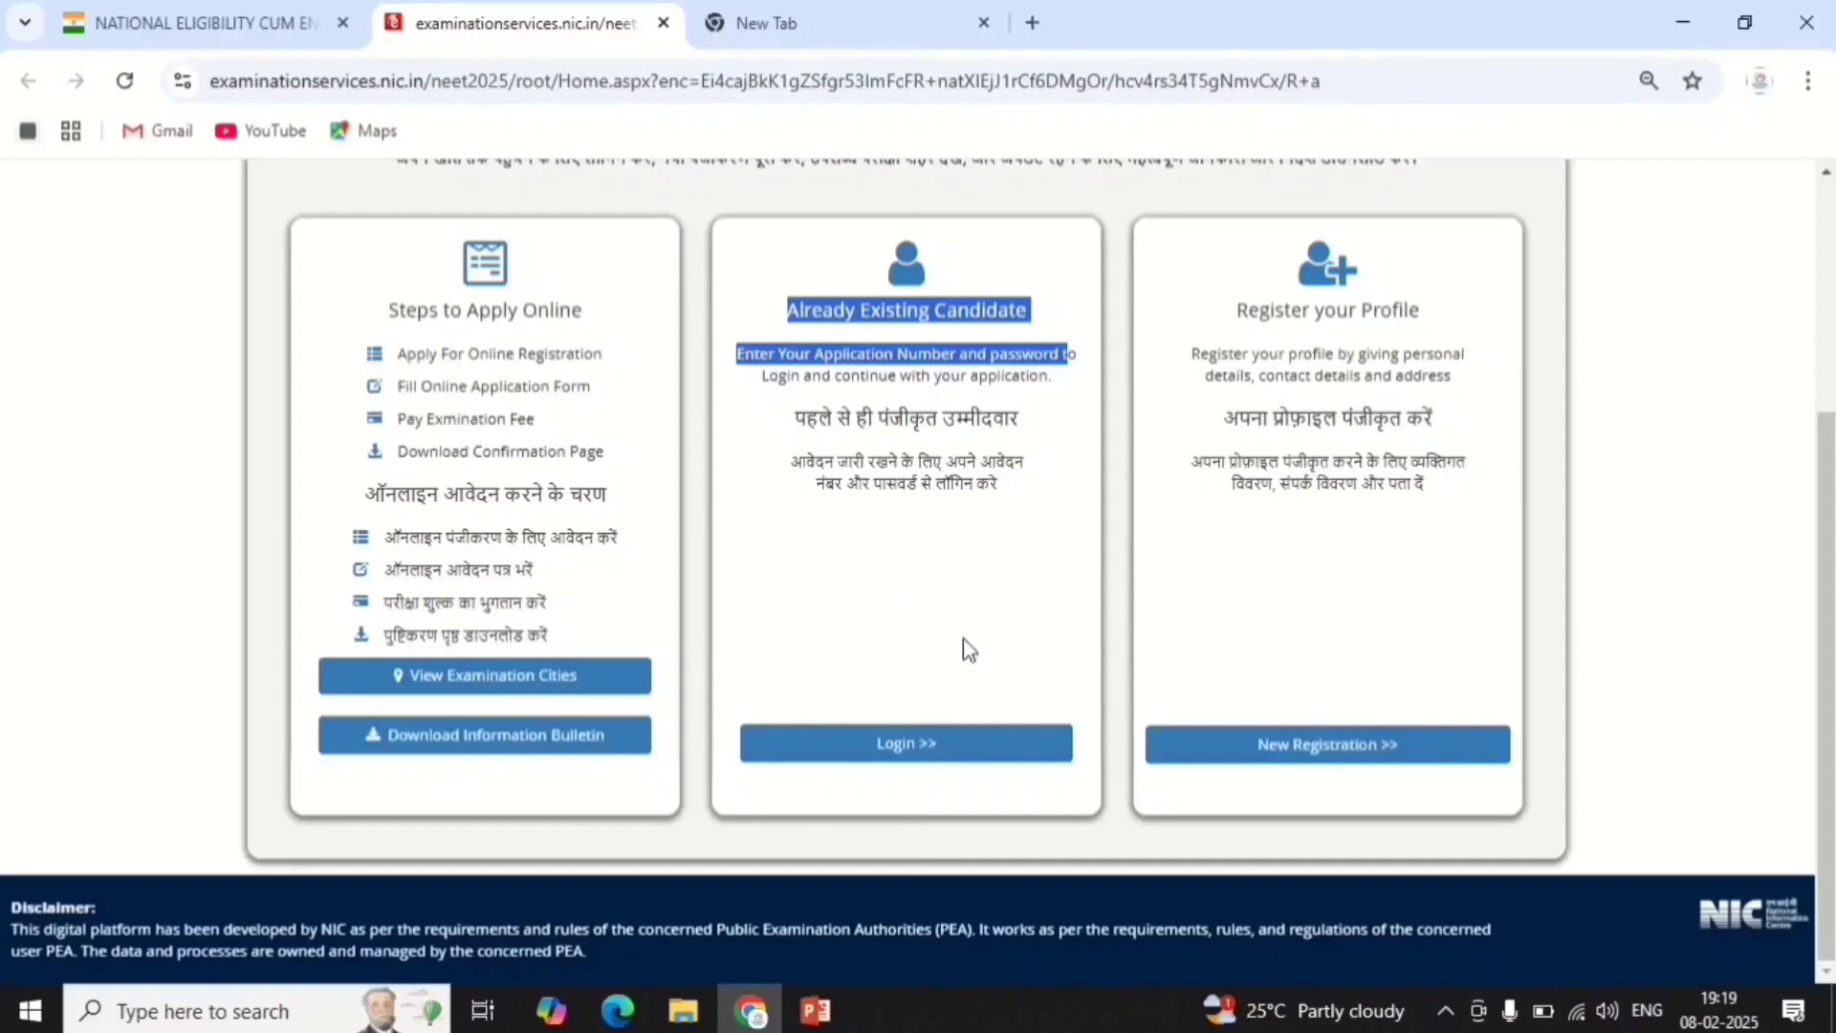
{"action": "left_click", "coordinate": [921, 753]}
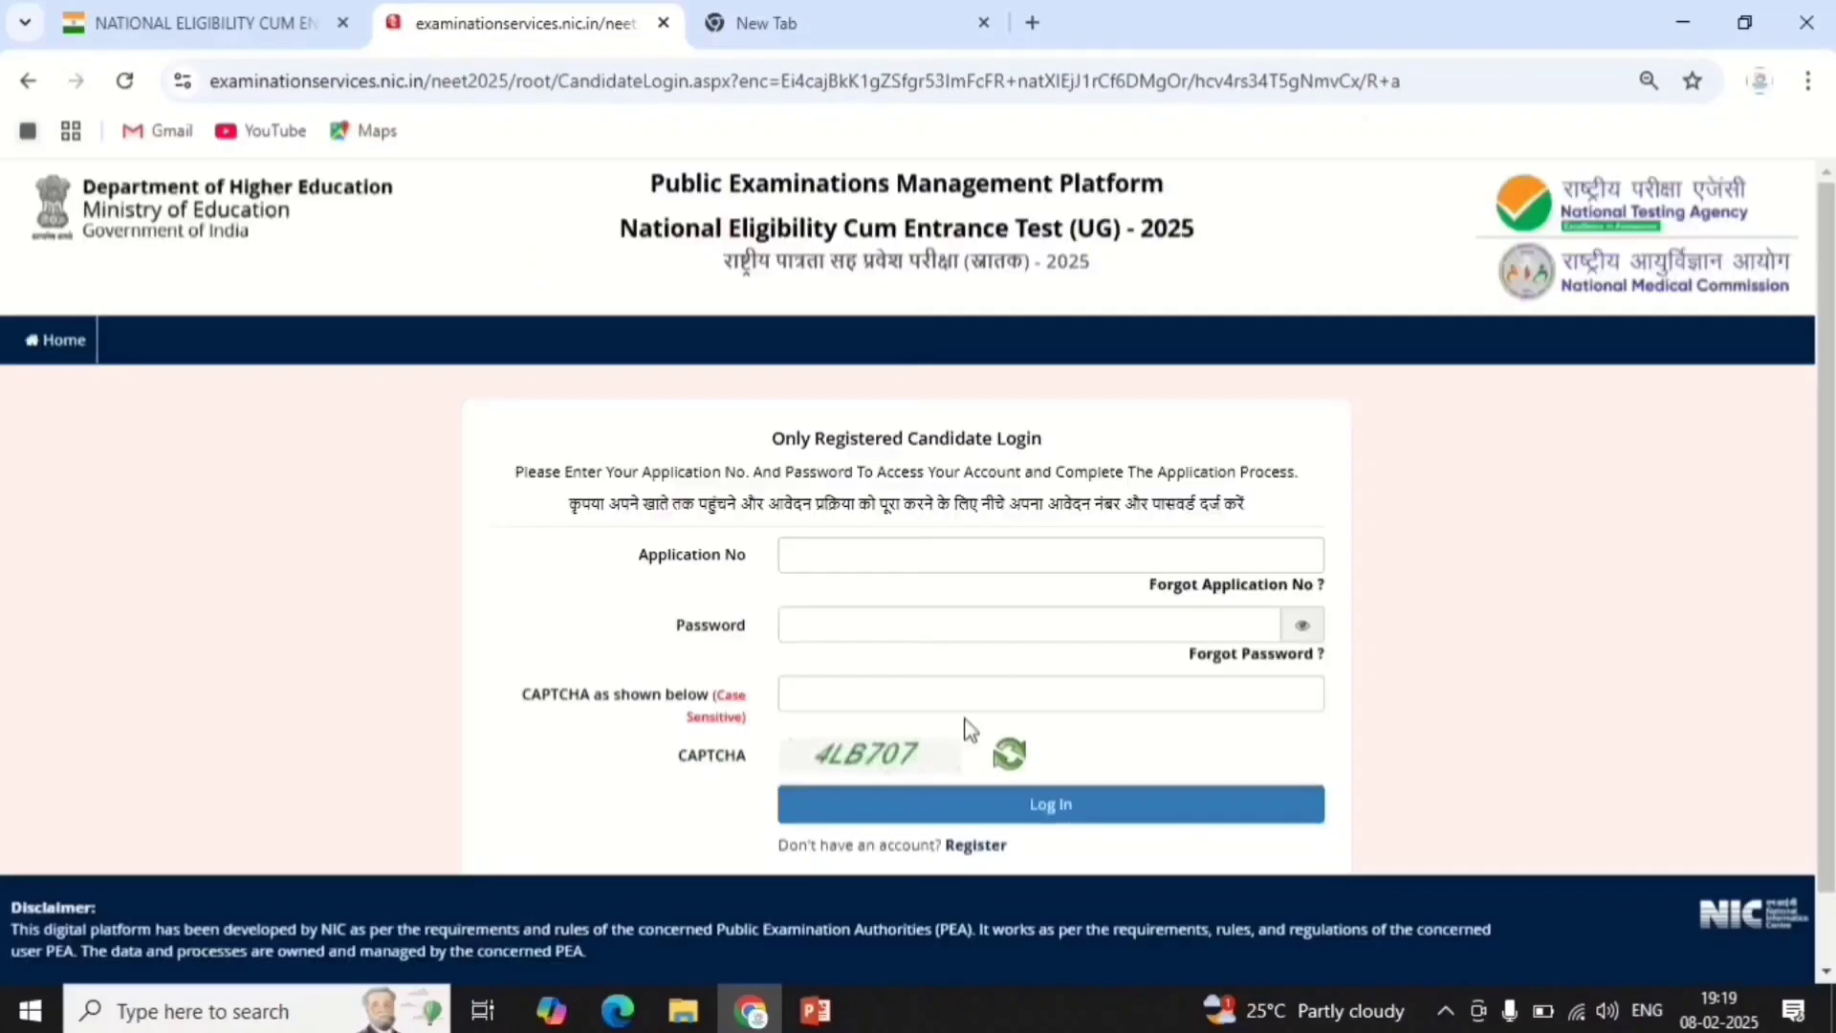
- Log in with the candidate's application number, account password and CAPTCHA code, and decline saving the password in the browser
{"action": "left_click", "coordinate": [838, 565]}
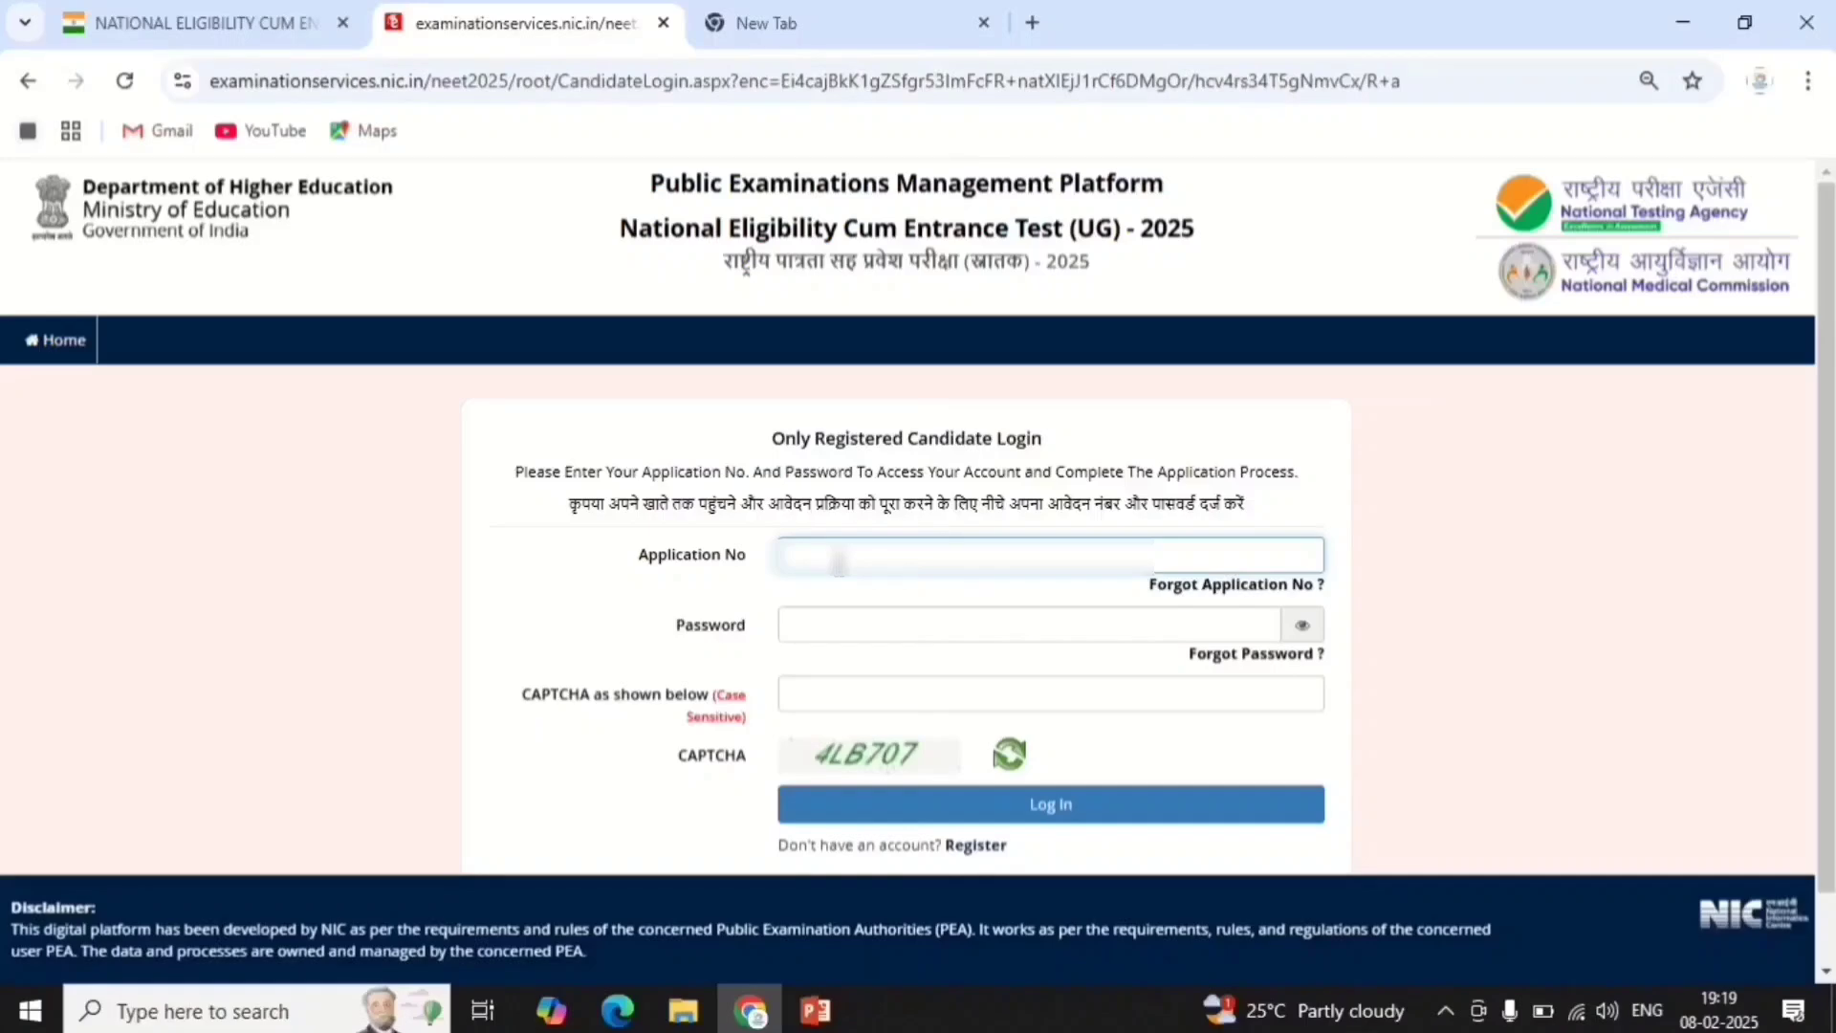
{"action": "key", "text": "ctrl+v"}
{"action": "left_click", "coordinate": [827, 627]}
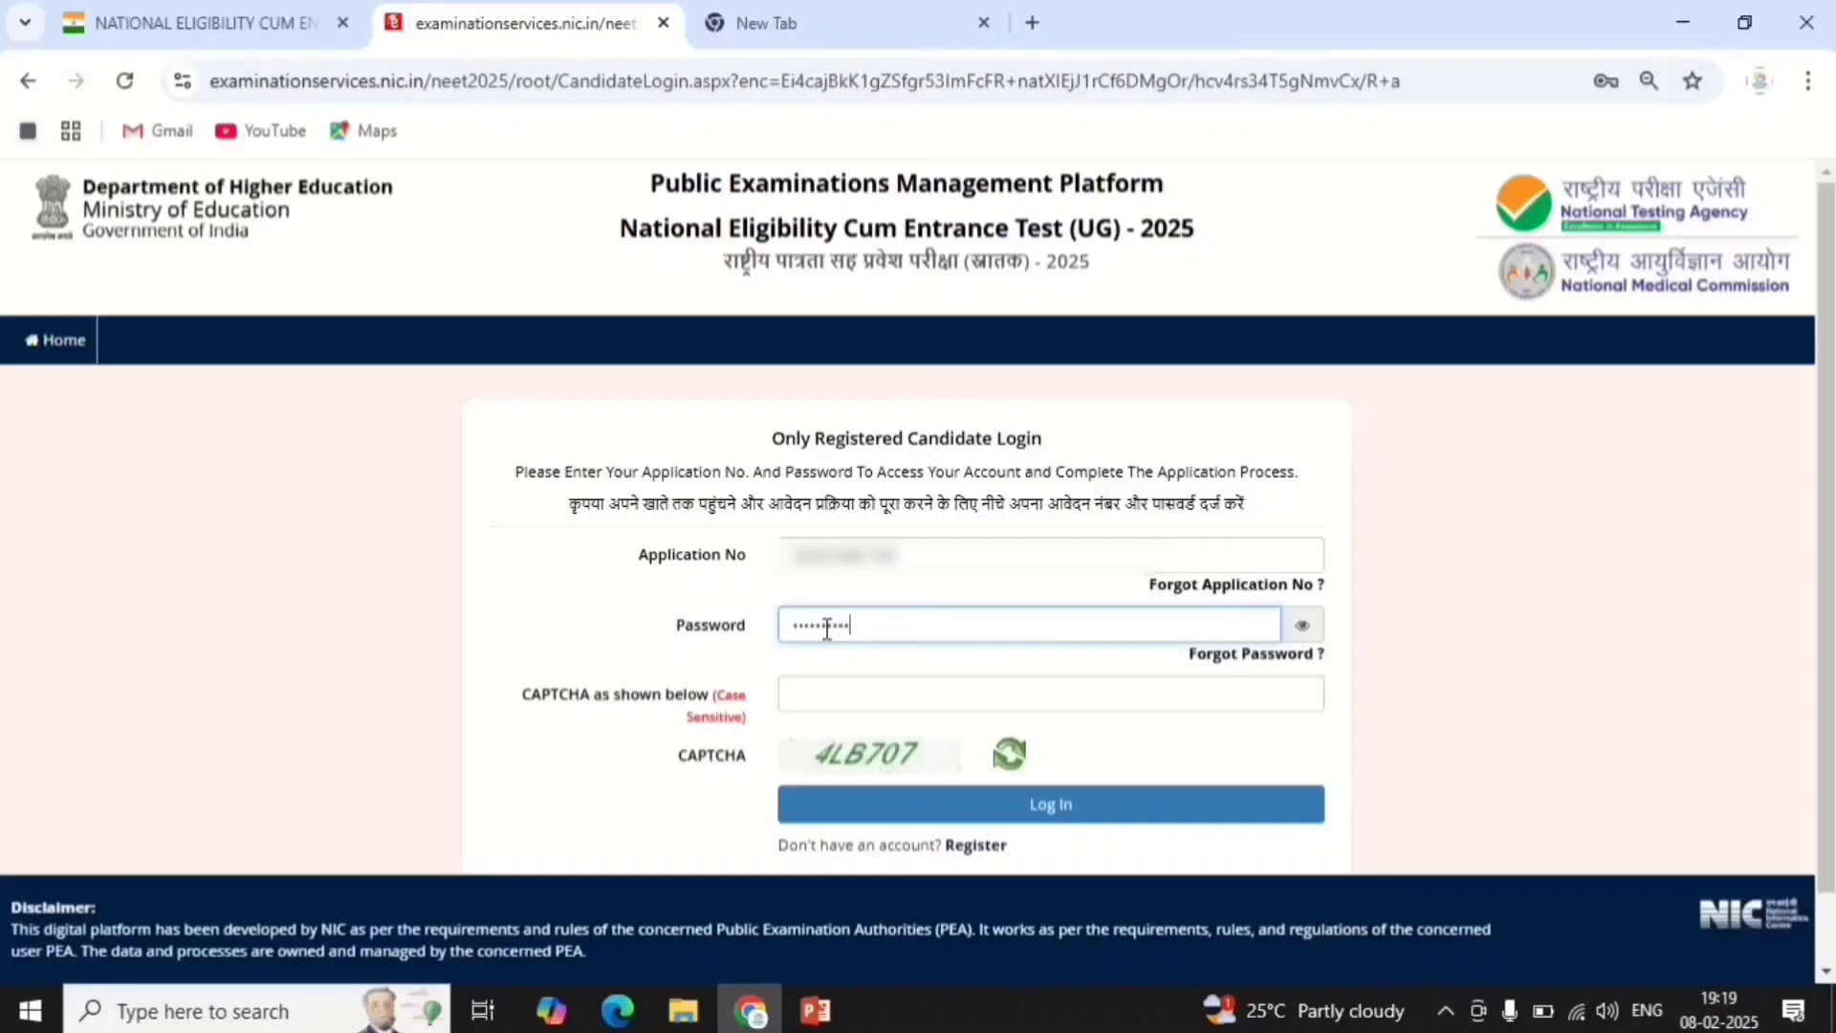
{"action": "left_click", "coordinate": [819, 700]}
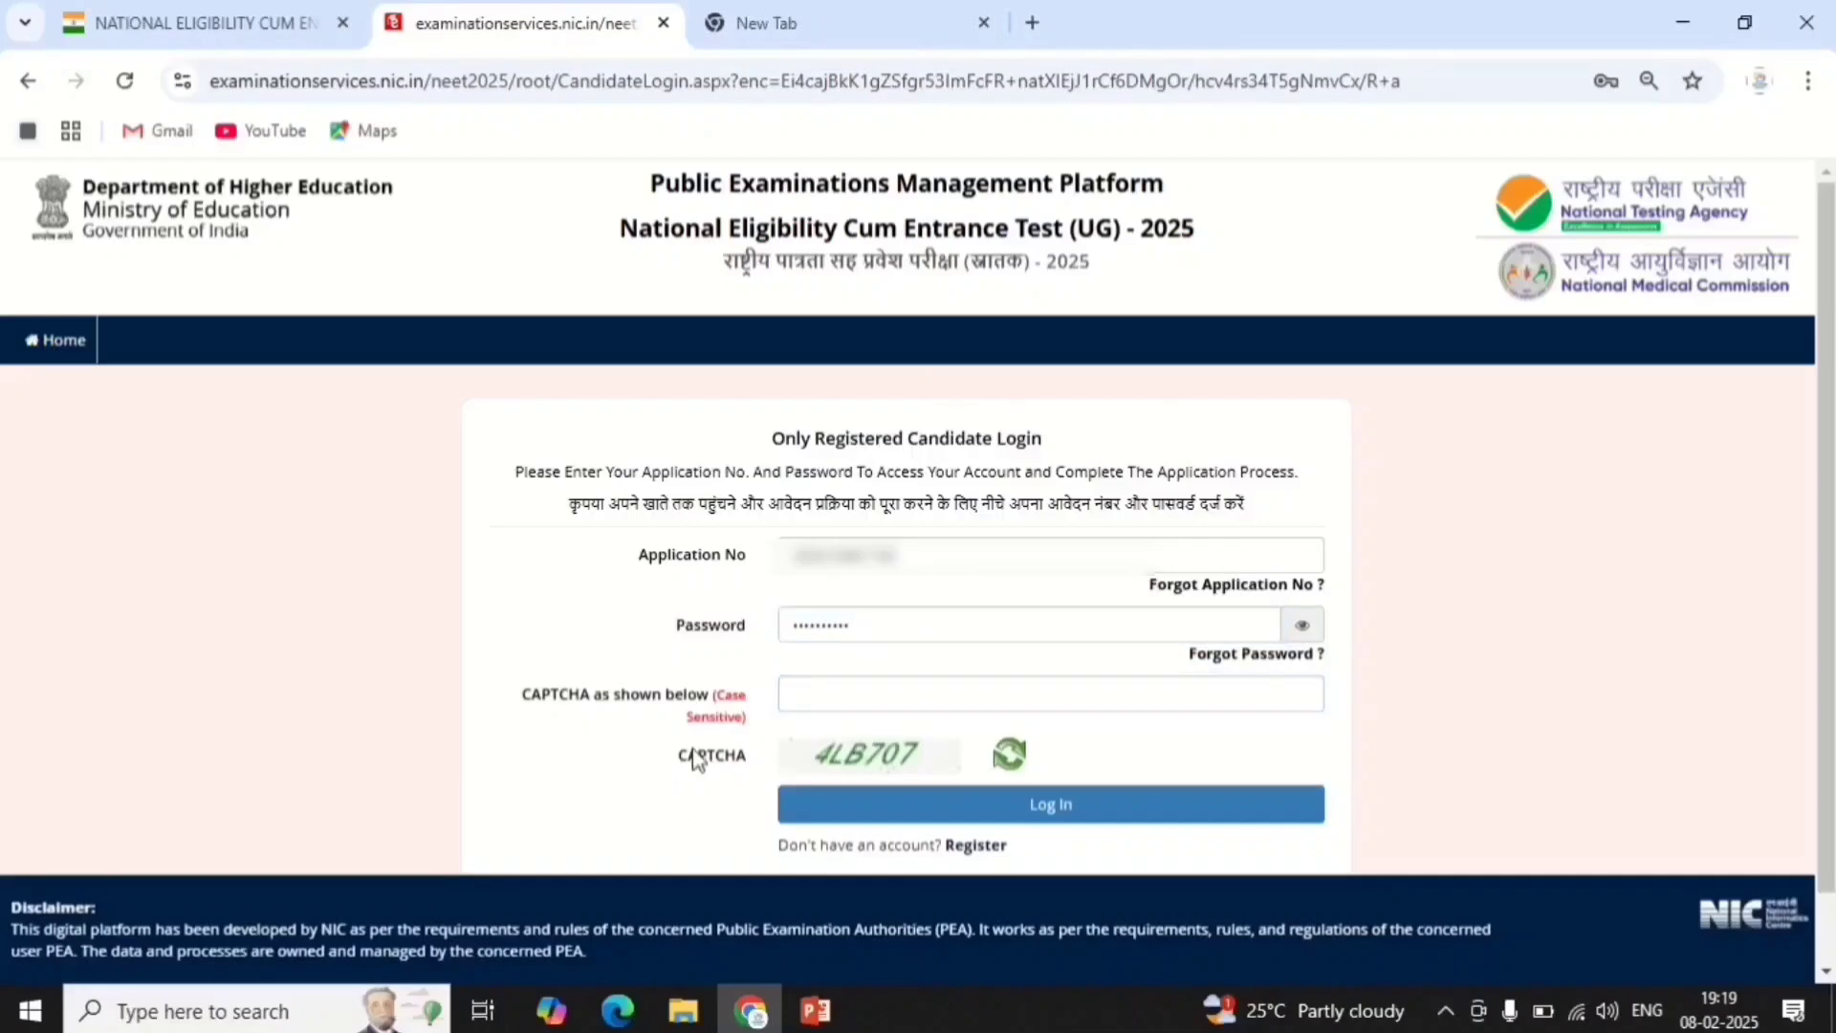
{"action": "double_click", "coordinate": [707, 755]}
{"action": "left_click", "coordinate": [817, 697]}
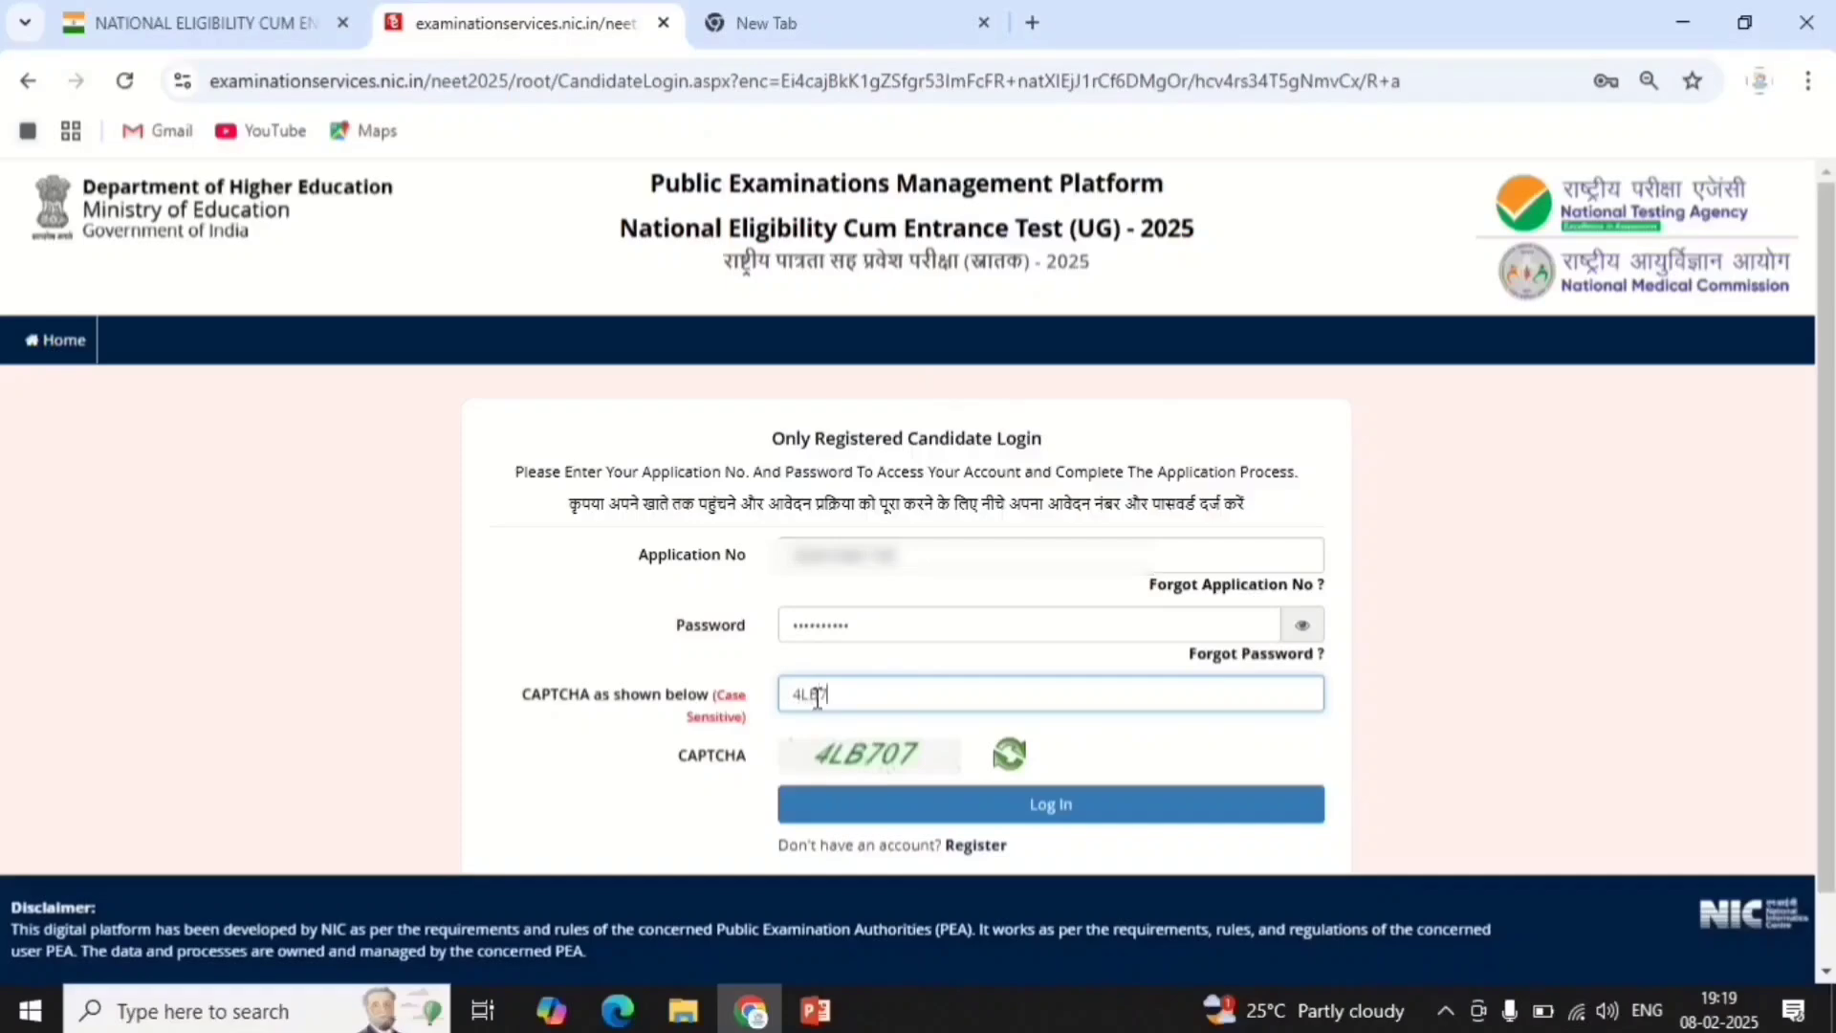
{"action": "left_click", "coordinate": [1039, 808]}
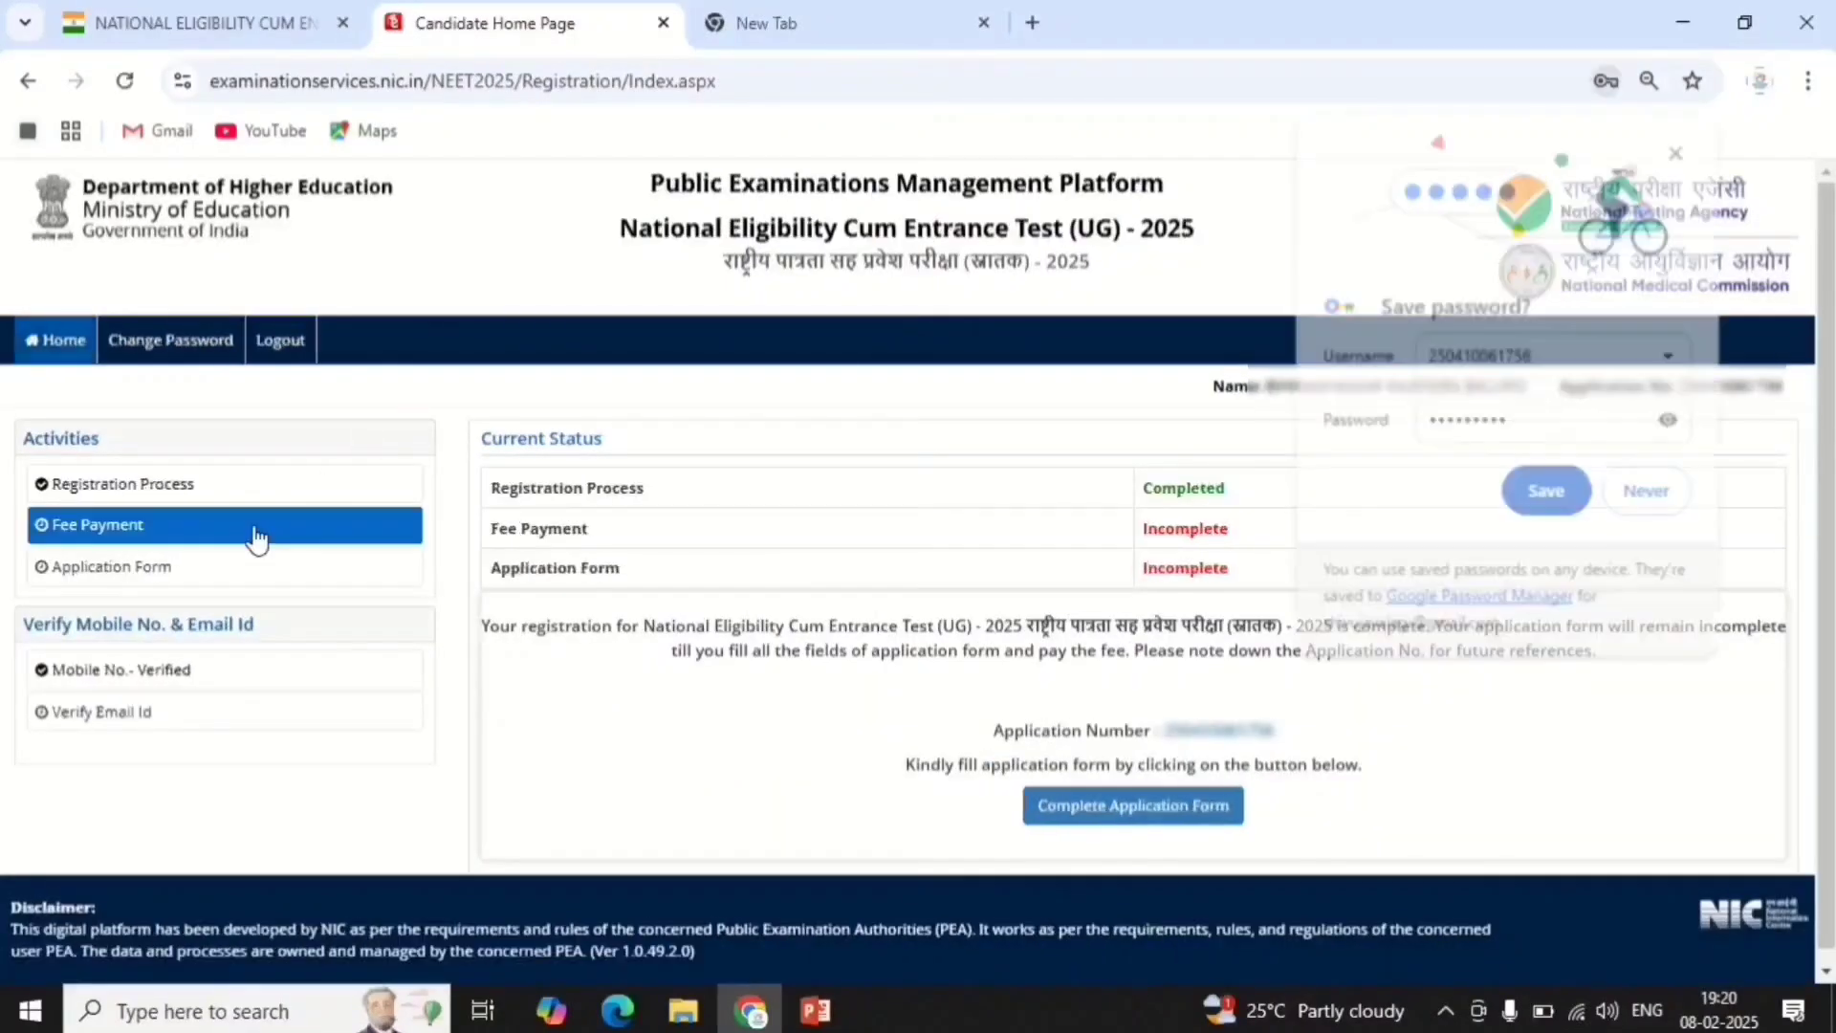
{"action": "left_click", "coordinate": [1649, 494]}
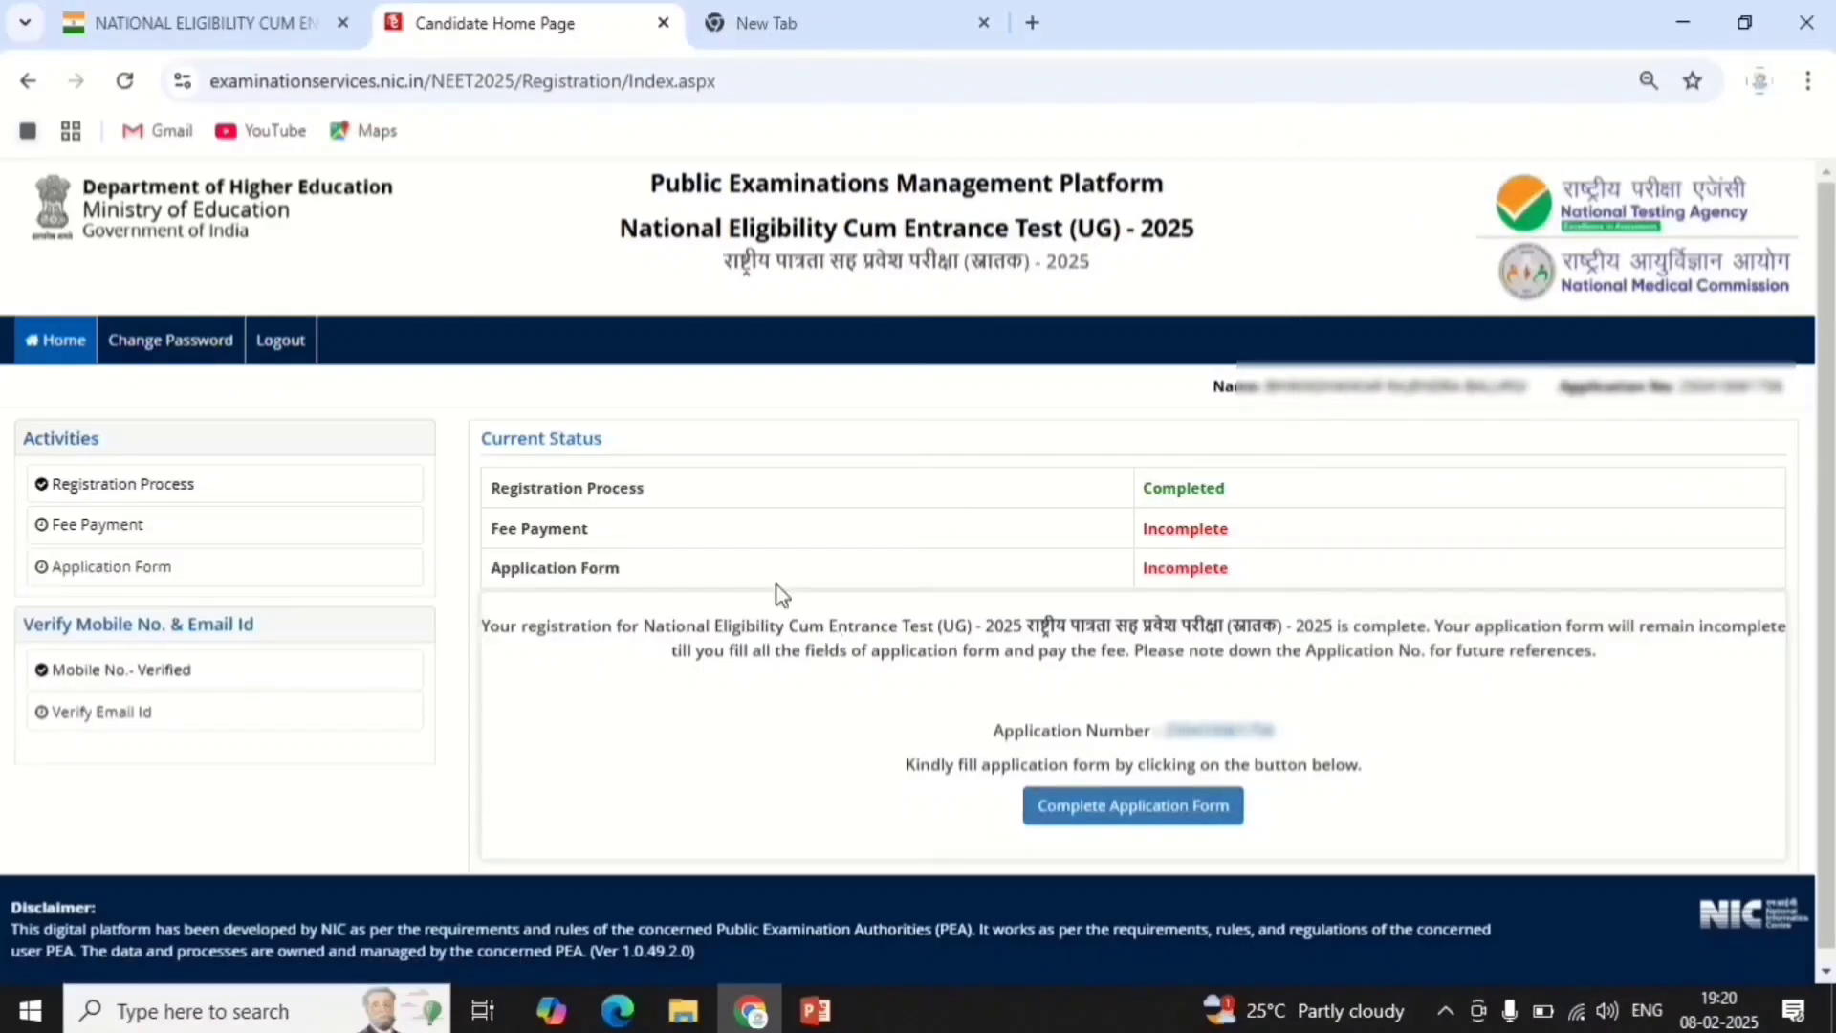
- Start completing the application form, check the status of its sections and open the Register Personal Detail section
{"action": "left_click", "coordinate": [1160, 815]}
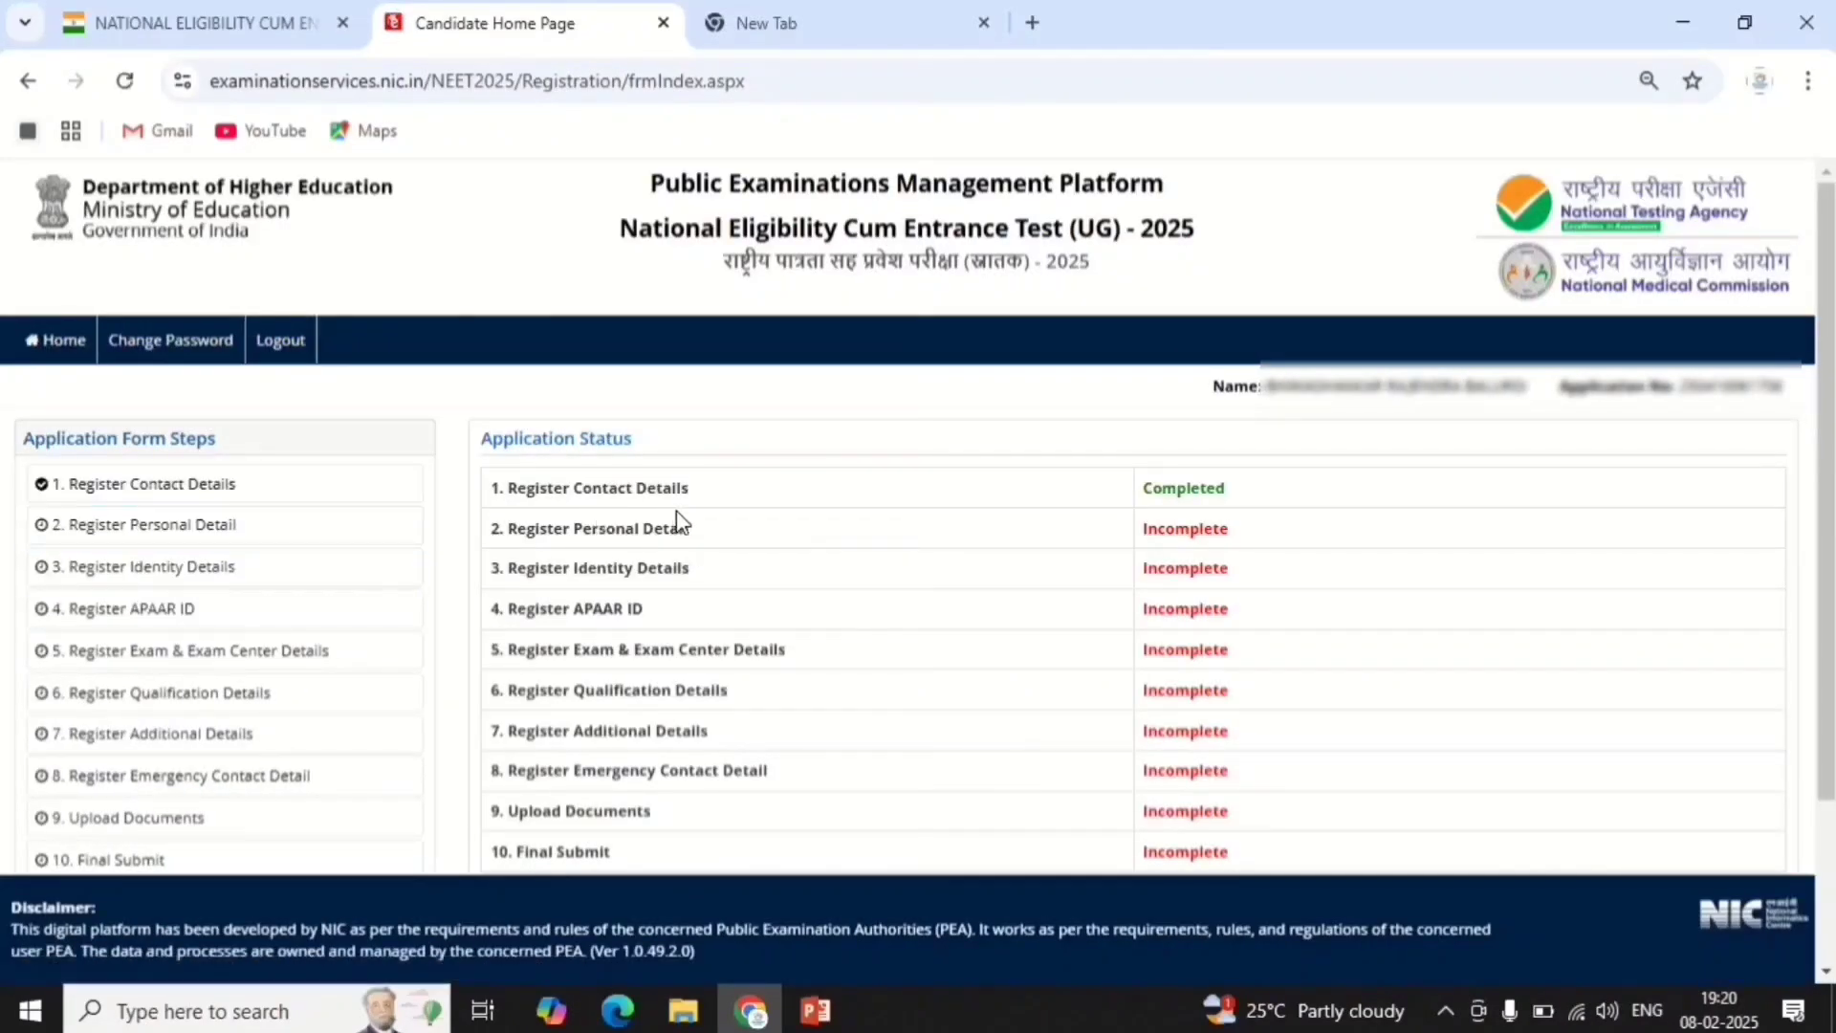
{"action": "left_click_drag", "start_coordinate": [630, 490], "coordinate": [525, 490]}
{"action": "left_click_drag", "start_coordinate": [1259, 496], "coordinate": [1119, 492]}
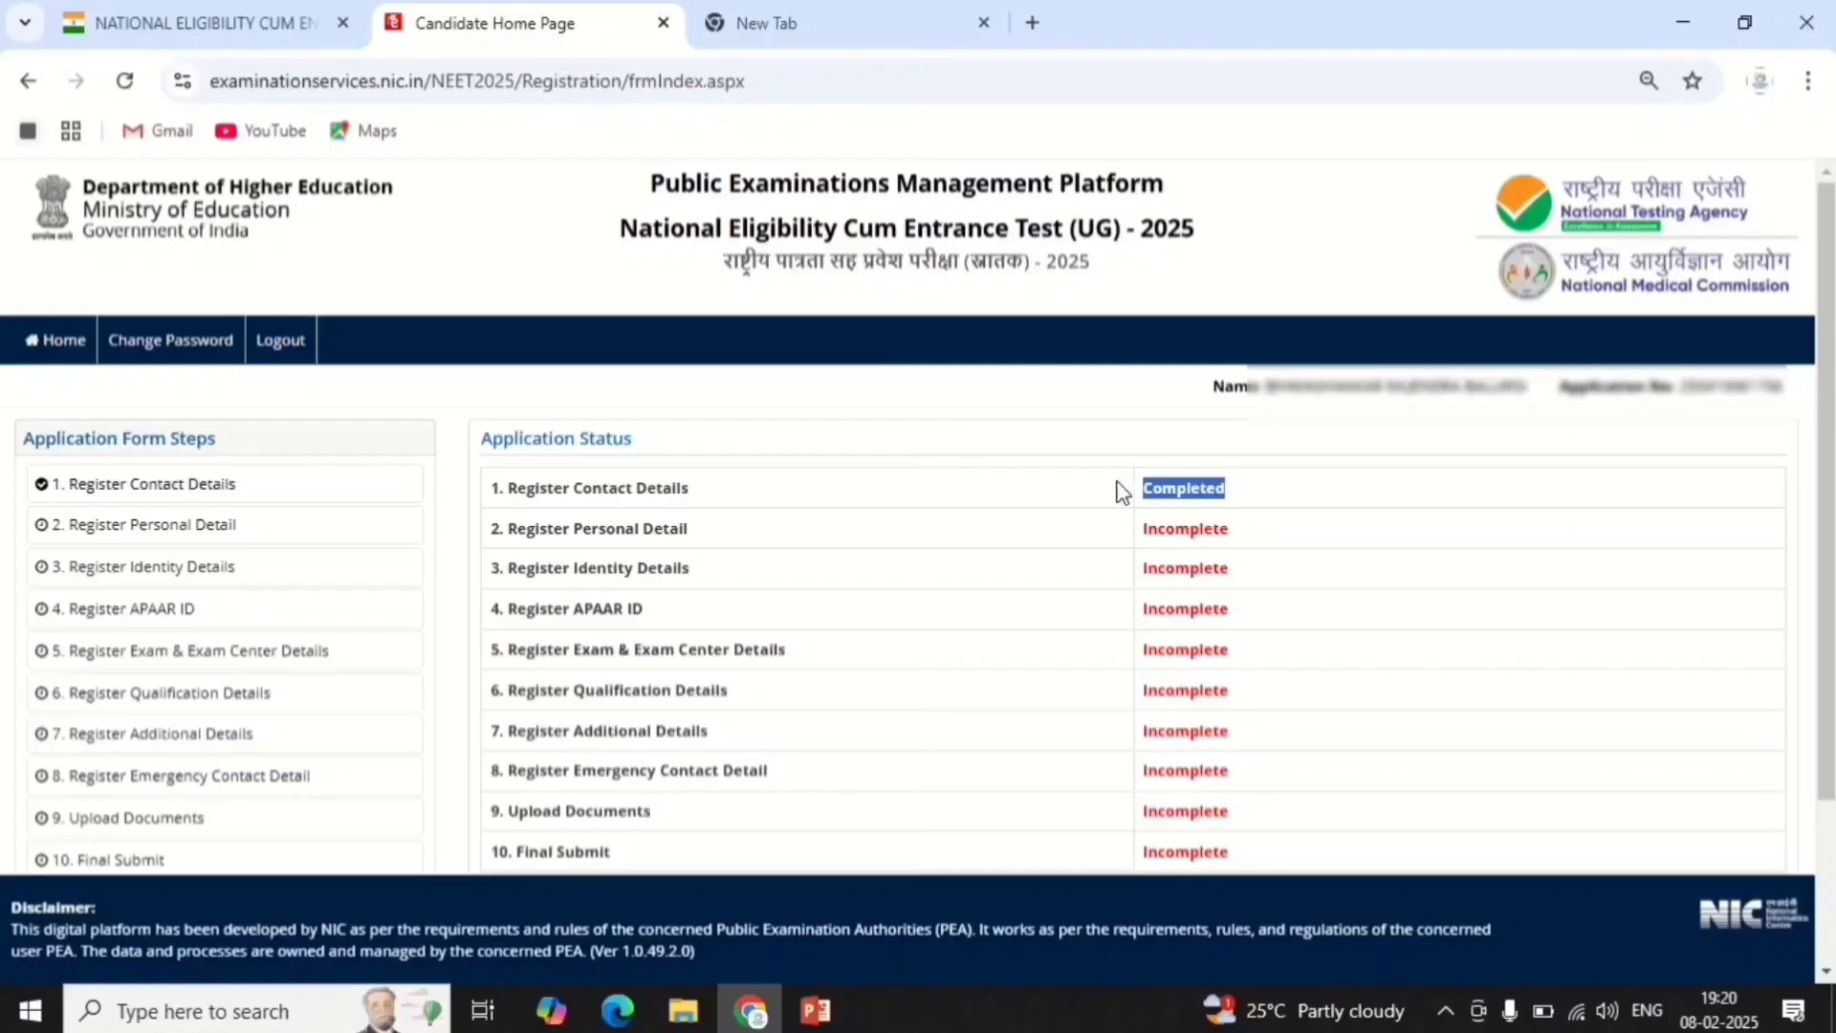
{"action": "scroll", "coordinate": [522, 593], "scroll_direction": "down", "scroll_amount": 1}
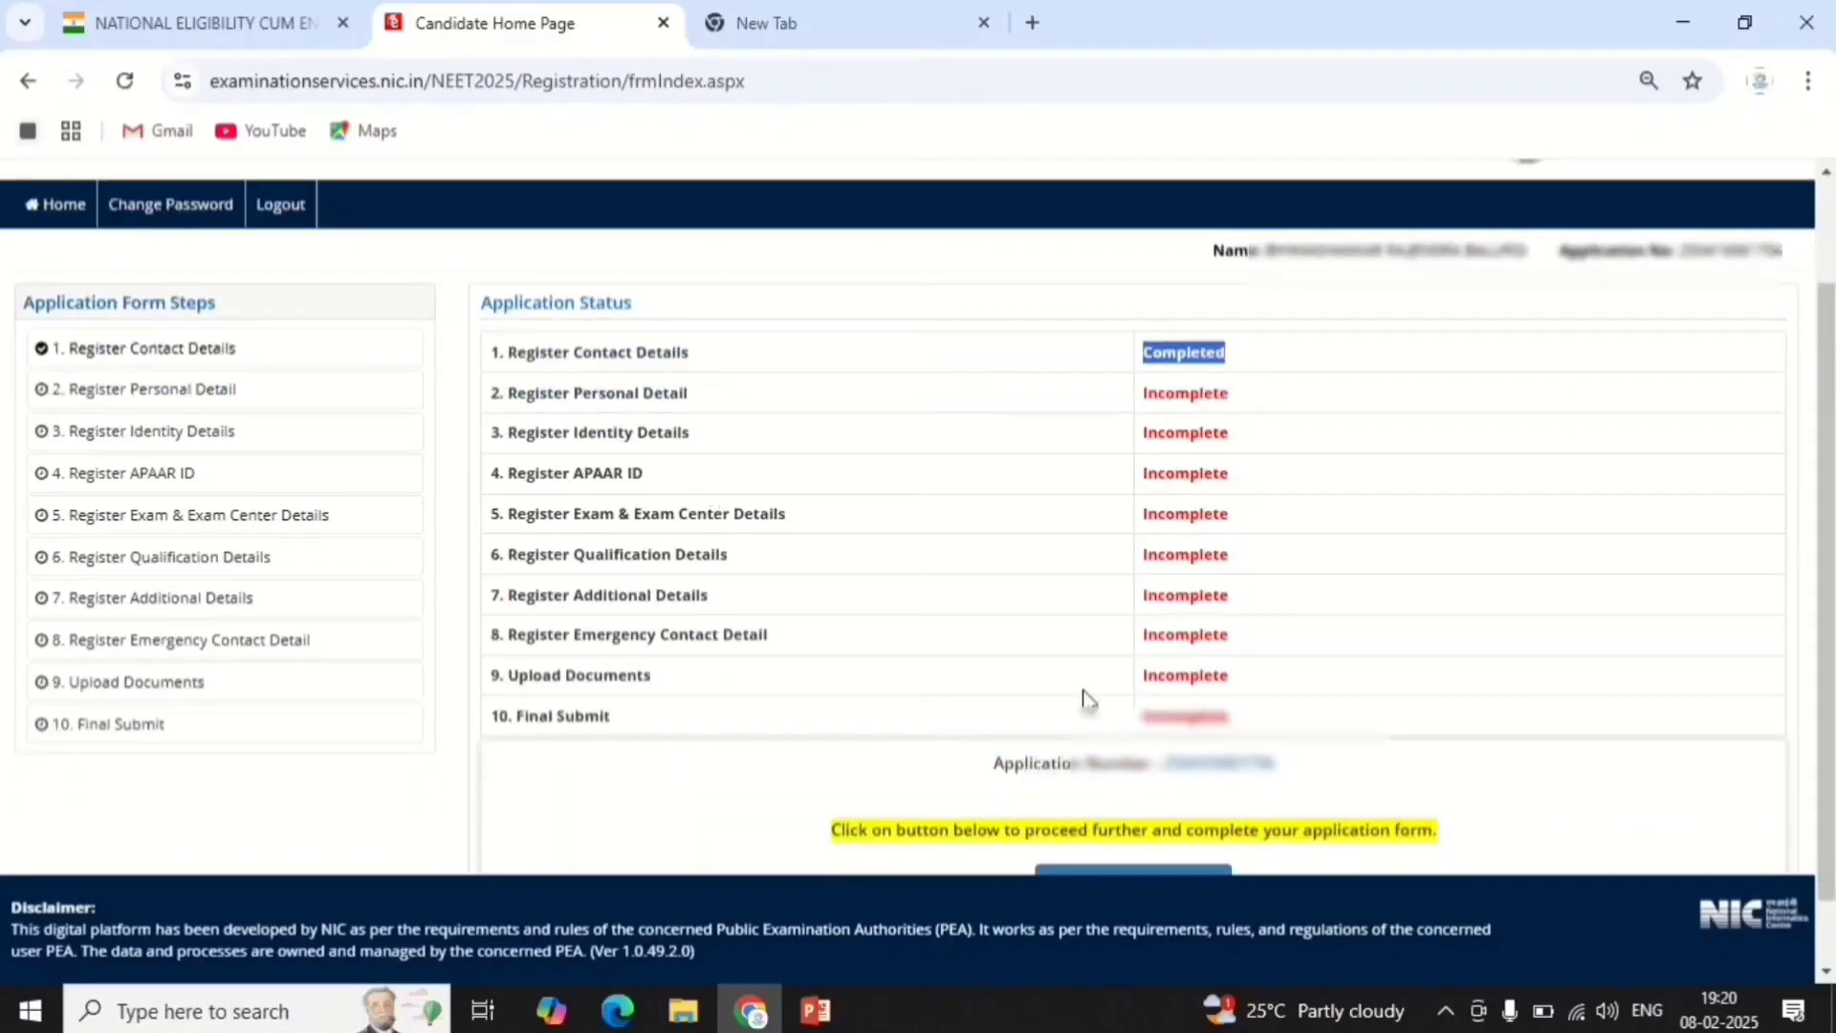
{"action": "scroll", "coordinate": [1086, 701], "scroll_direction": "down", "scroll_amount": 1}
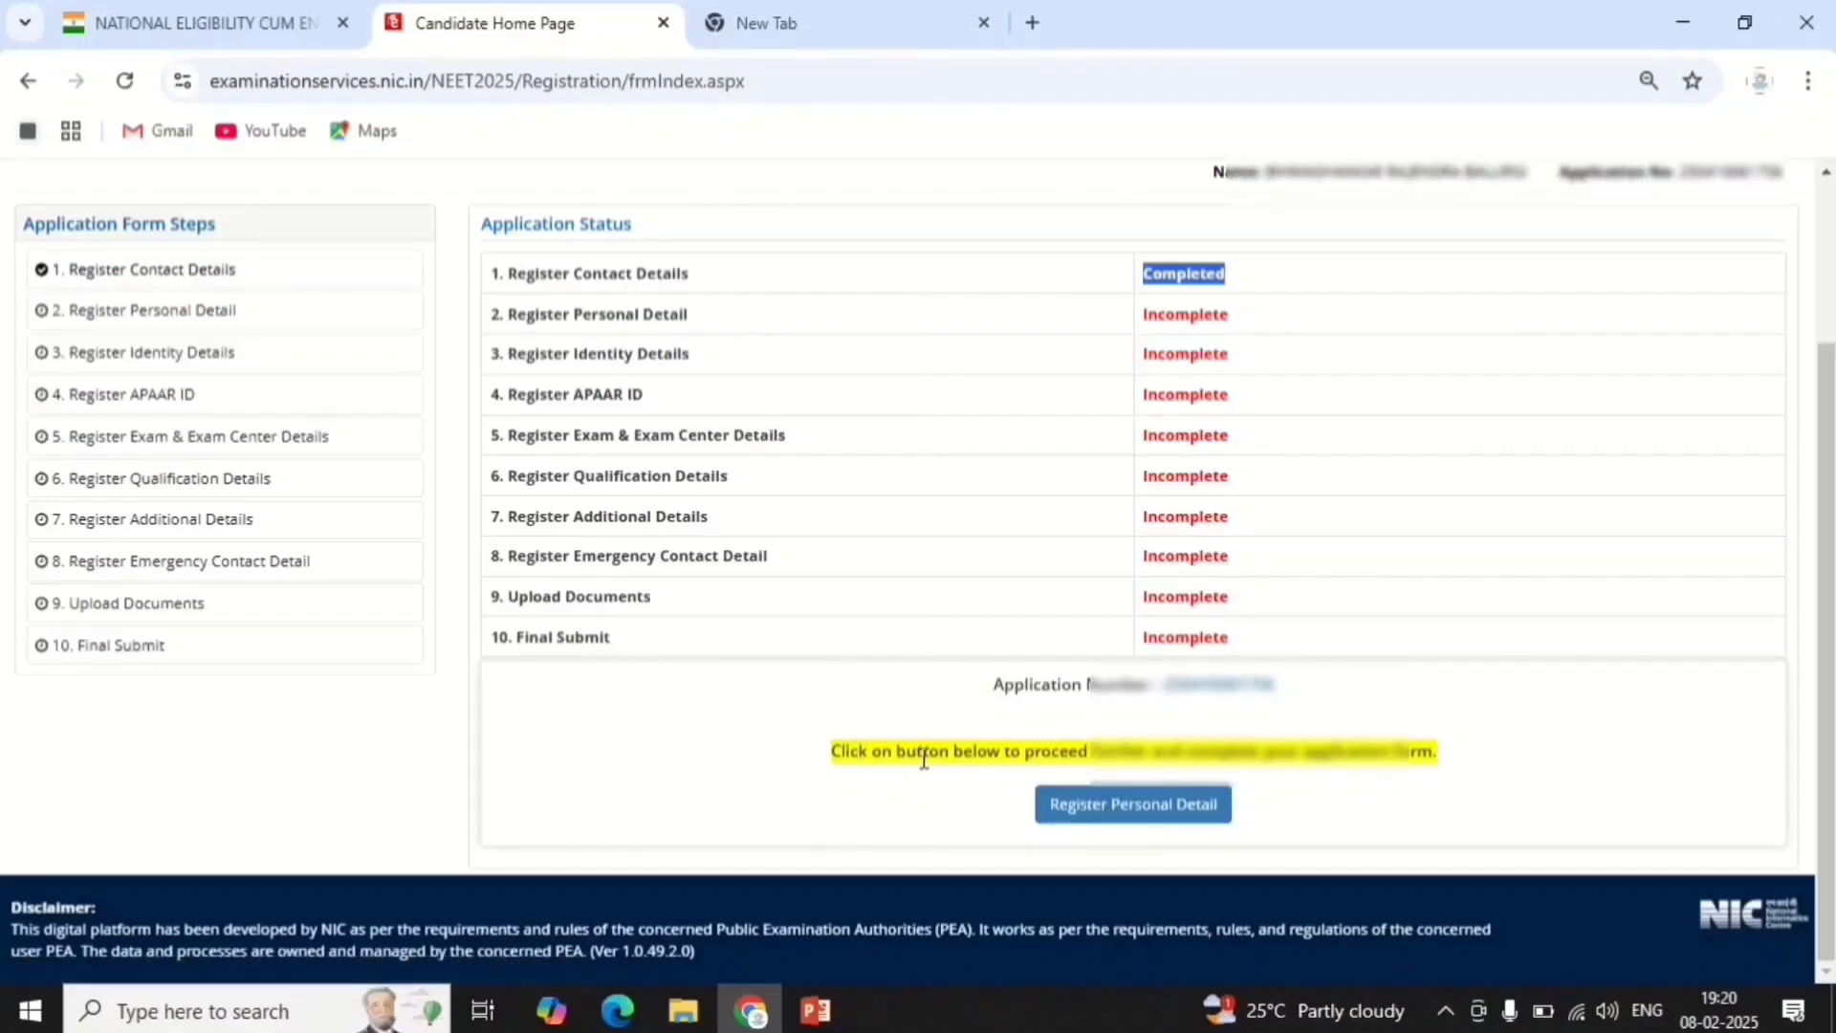
{"action": "left_click", "coordinate": [1119, 808]}
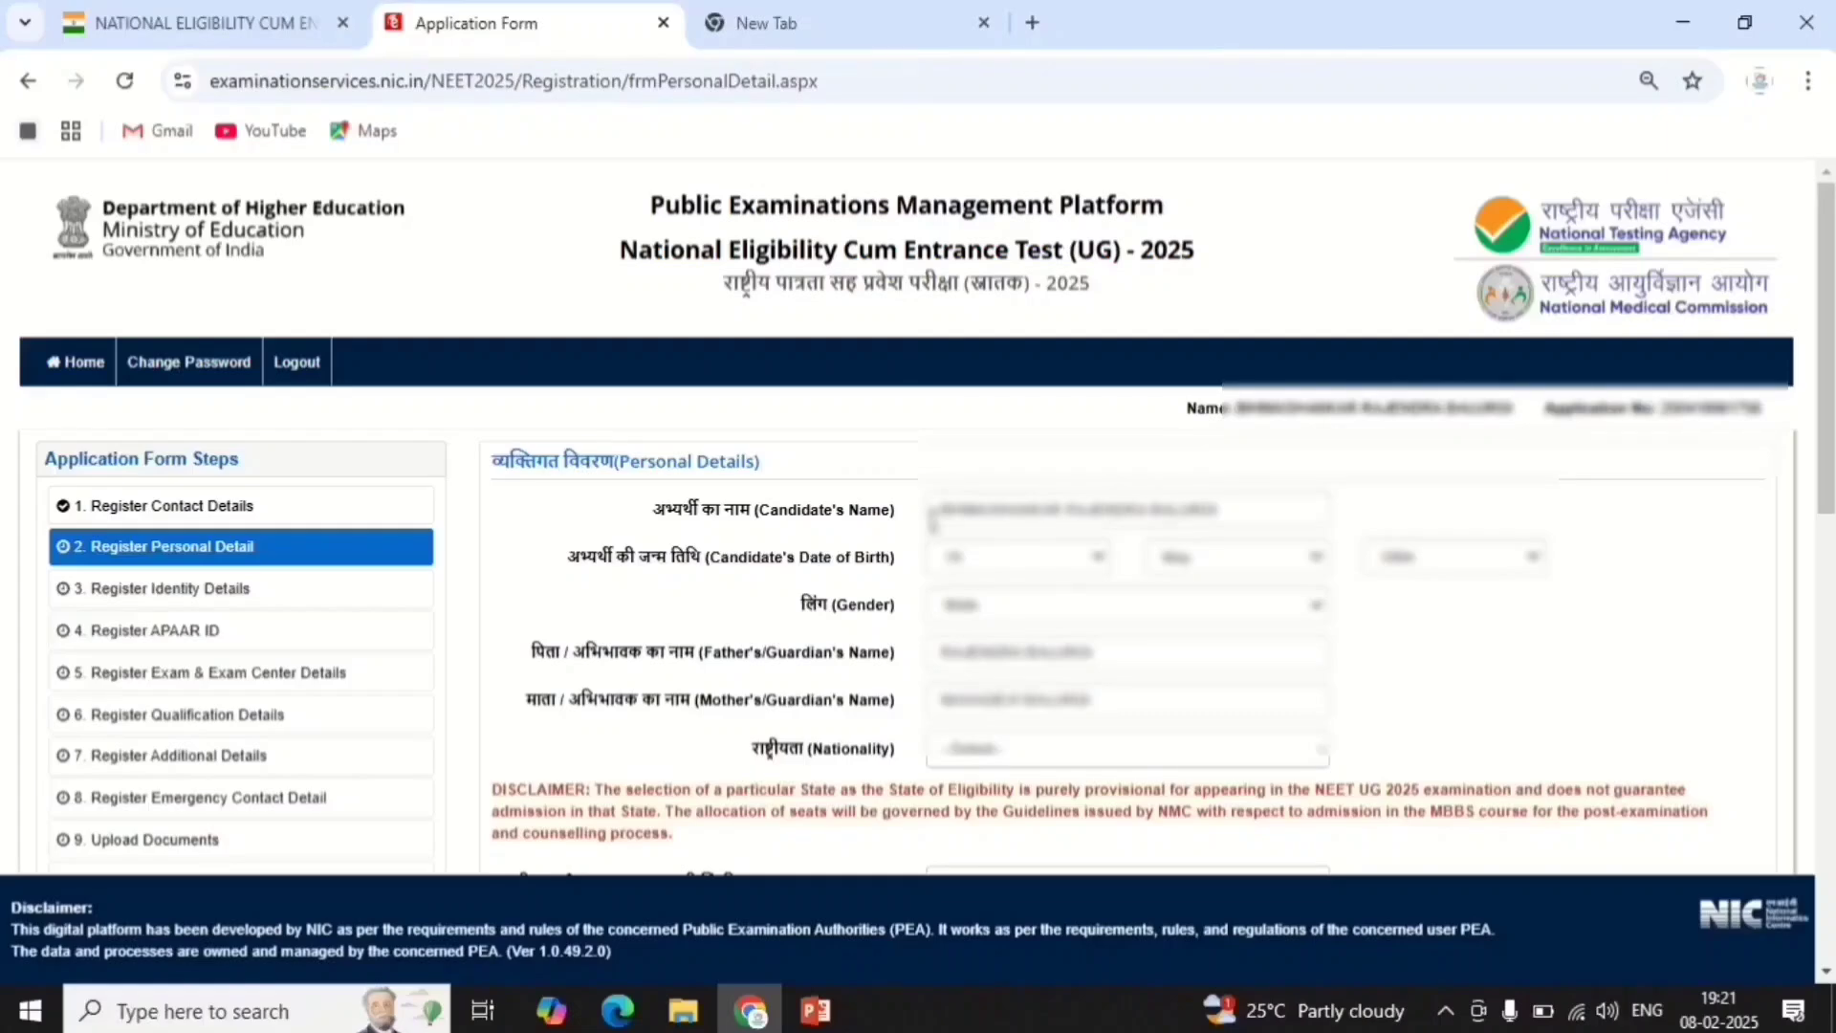
- Review the prefilled candidate's name, date of birth, gender and parents' or guardians' names in the personal details
{"action": "left_click_drag", "start_coordinate": [754, 512], "coordinate": [1210, 509]}
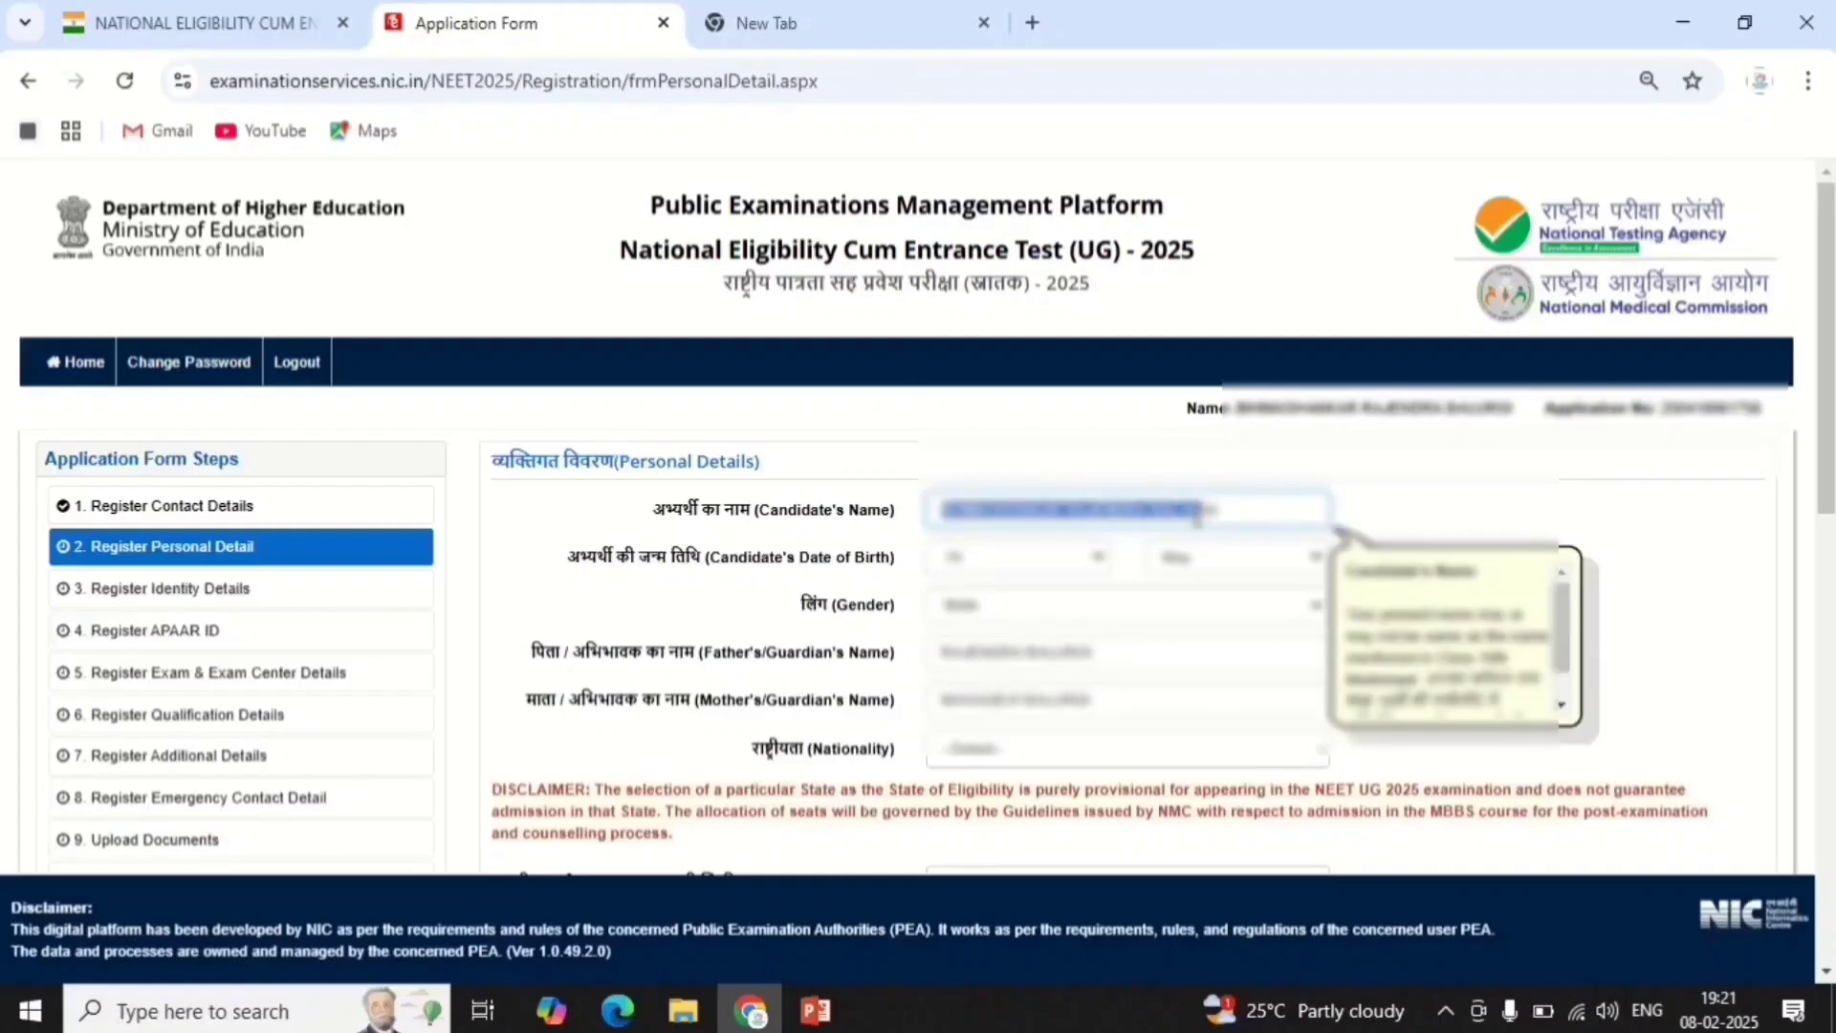
{"action": "left_click_drag", "start_coordinate": [871, 565], "coordinate": [762, 564]}
{"action": "left_click", "coordinate": [956, 564]}
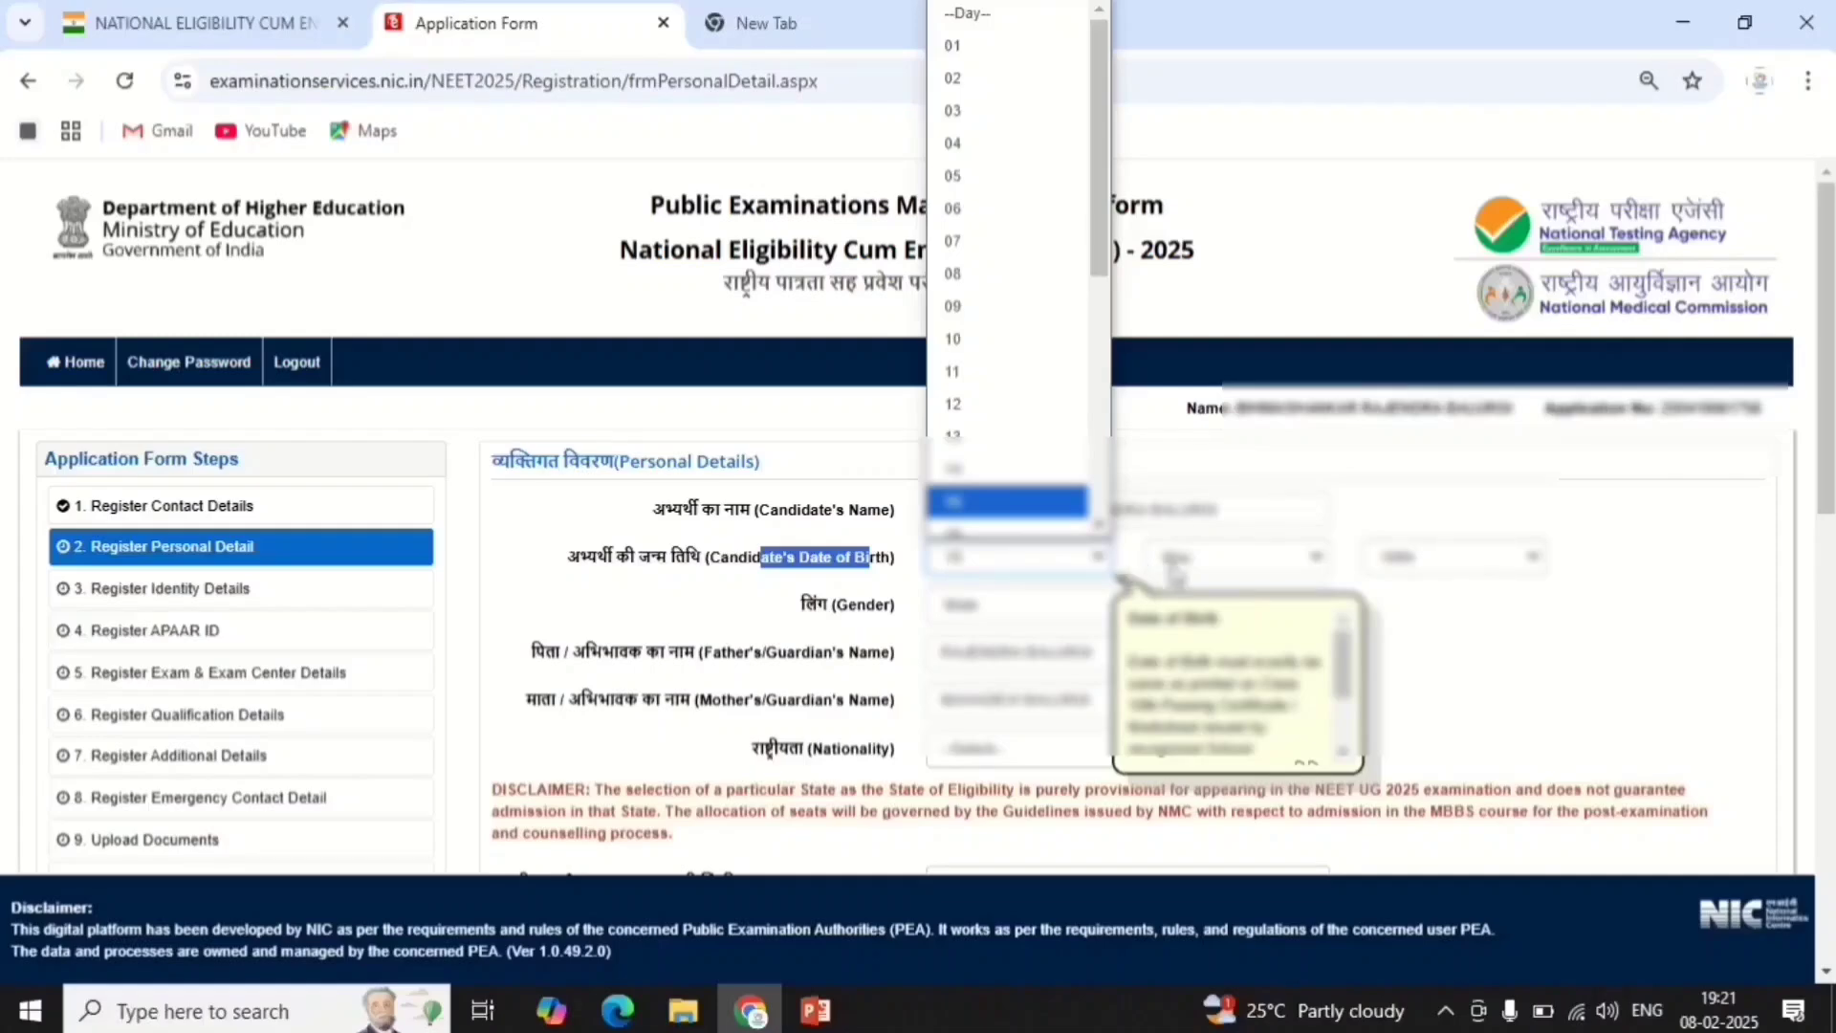
{"action": "left_click", "coordinate": [1449, 609]}
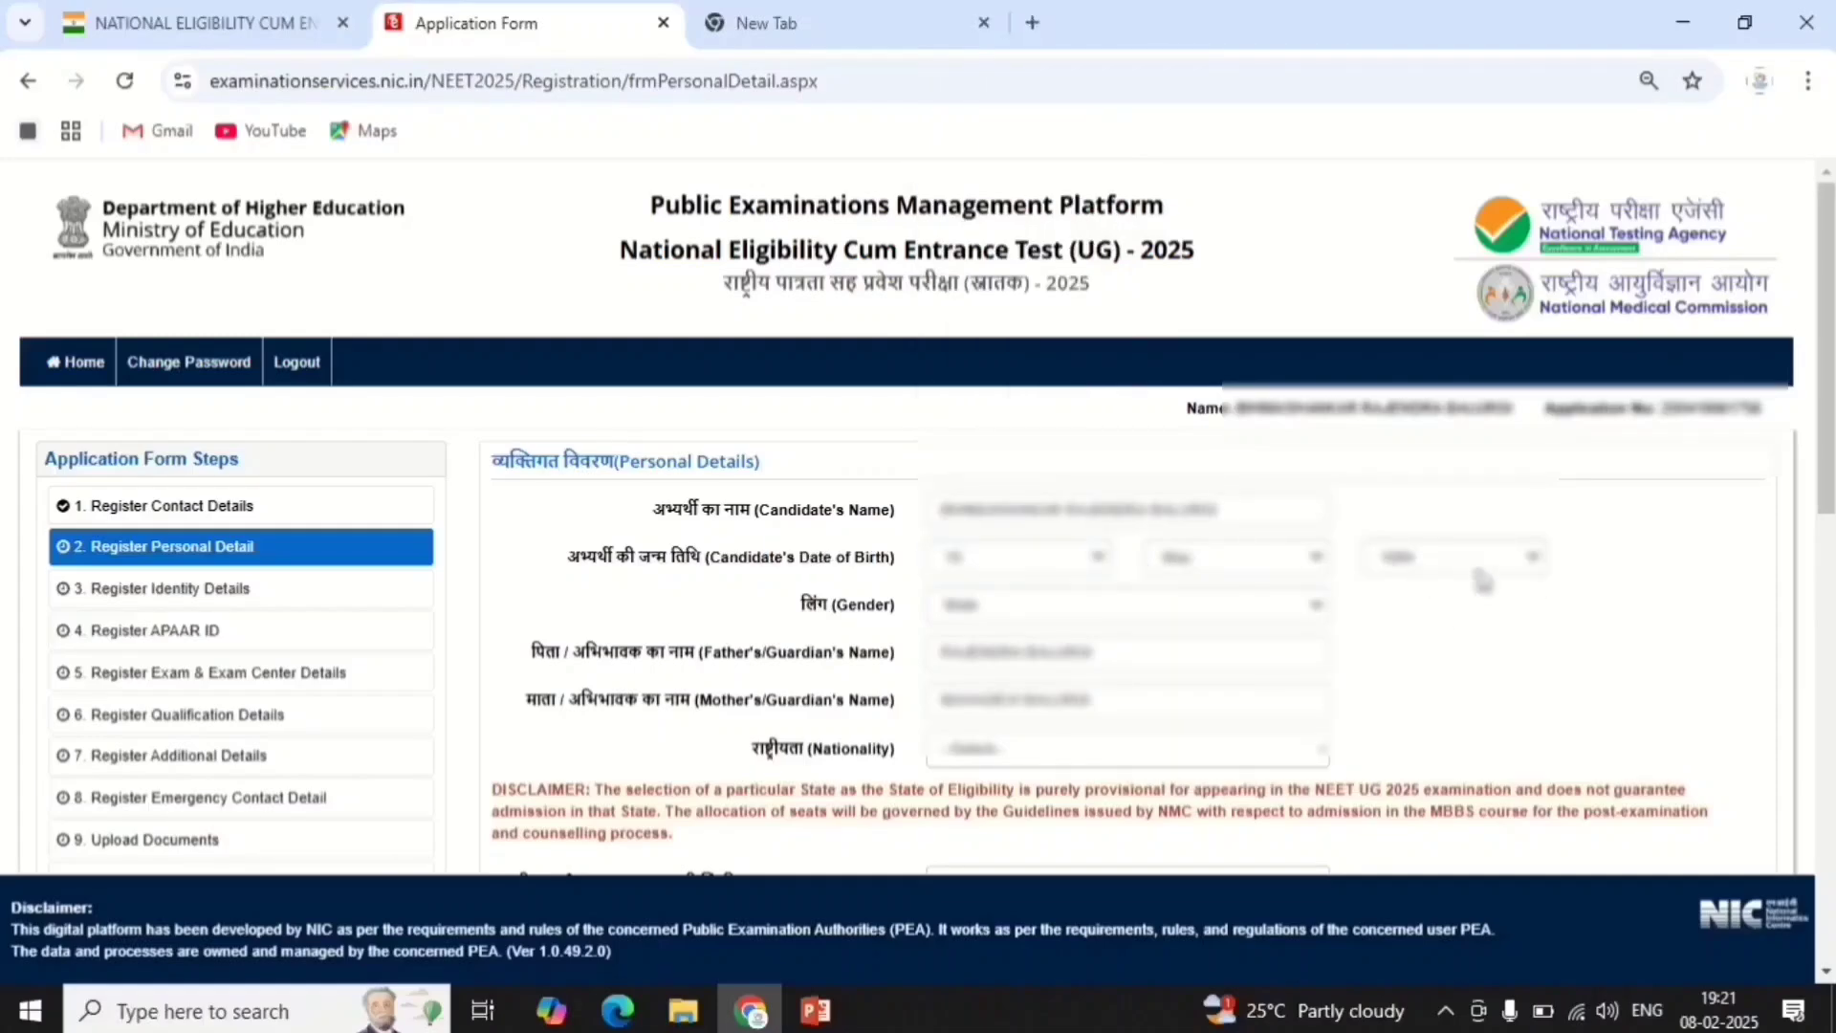
{"action": "left_click_drag", "start_coordinate": [830, 612], "coordinate": [939, 620]}
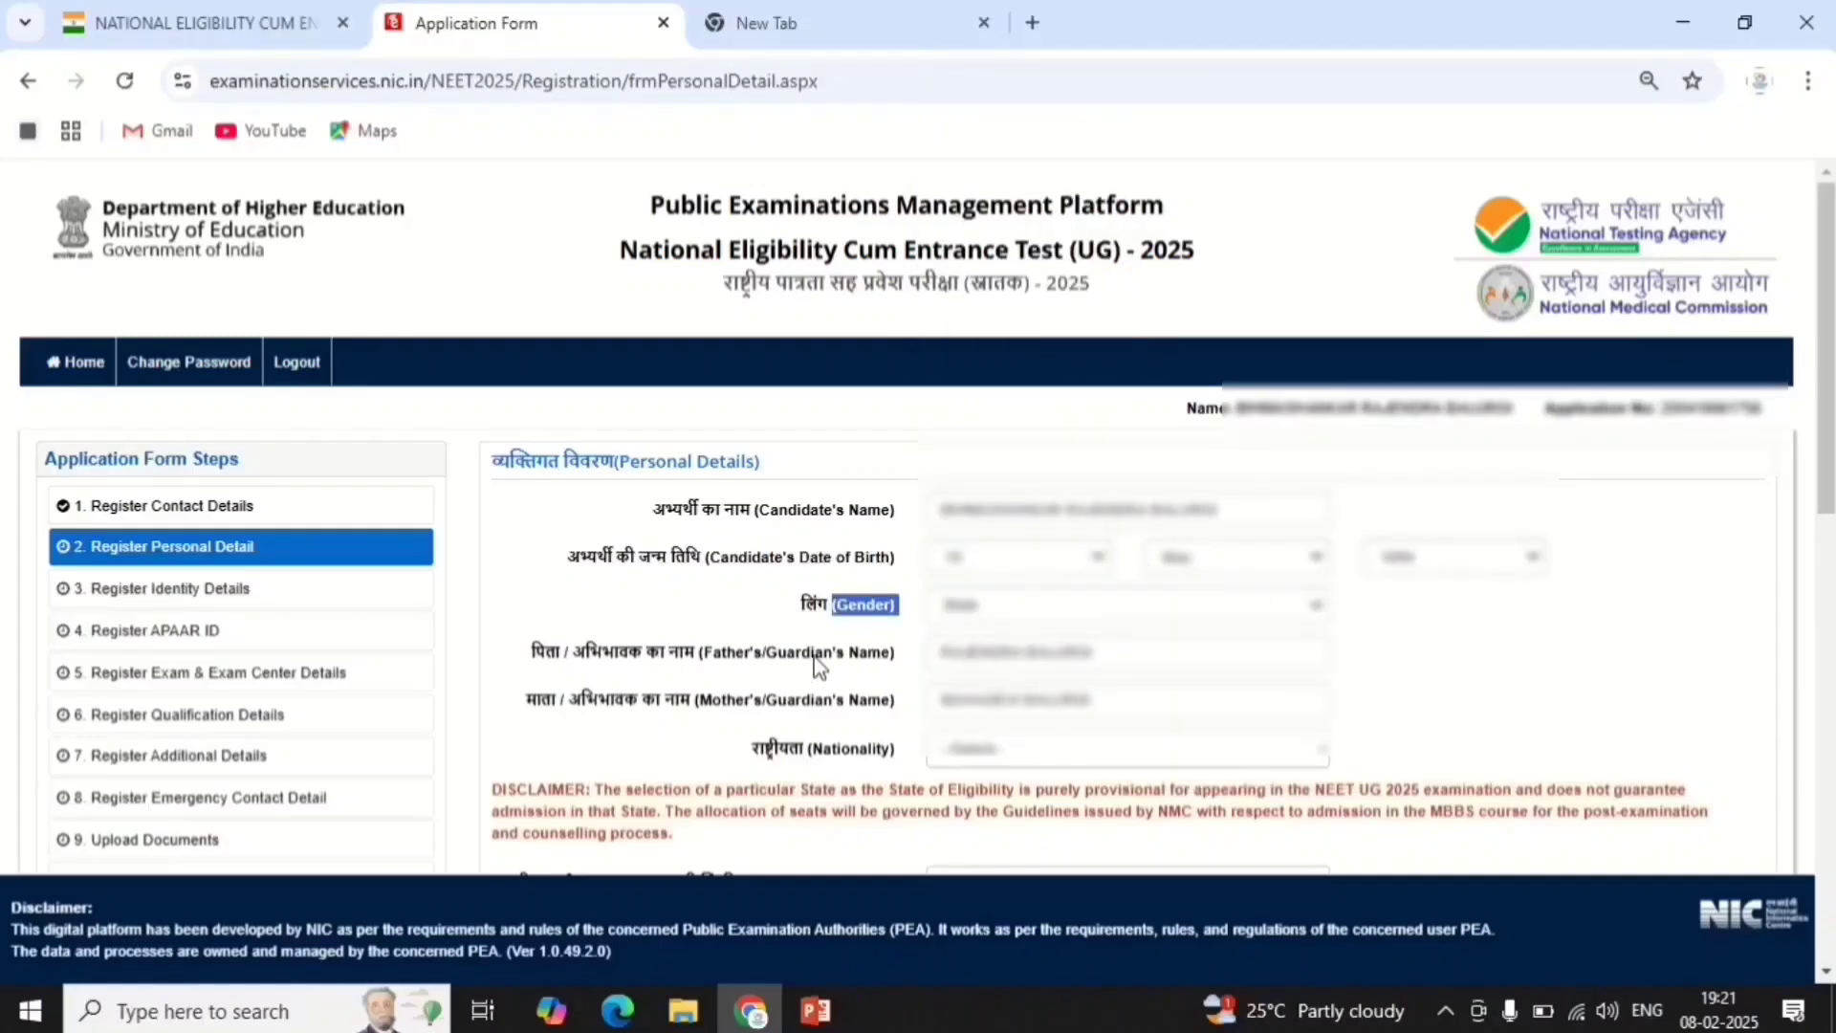
{"action": "left_click_drag", "start_coordinate": [779, 663], "coordinate": [916, 655]}
{"action": "left_click_drag", "start_coordinate": [791, 704], "coordinate": [931, 698]}
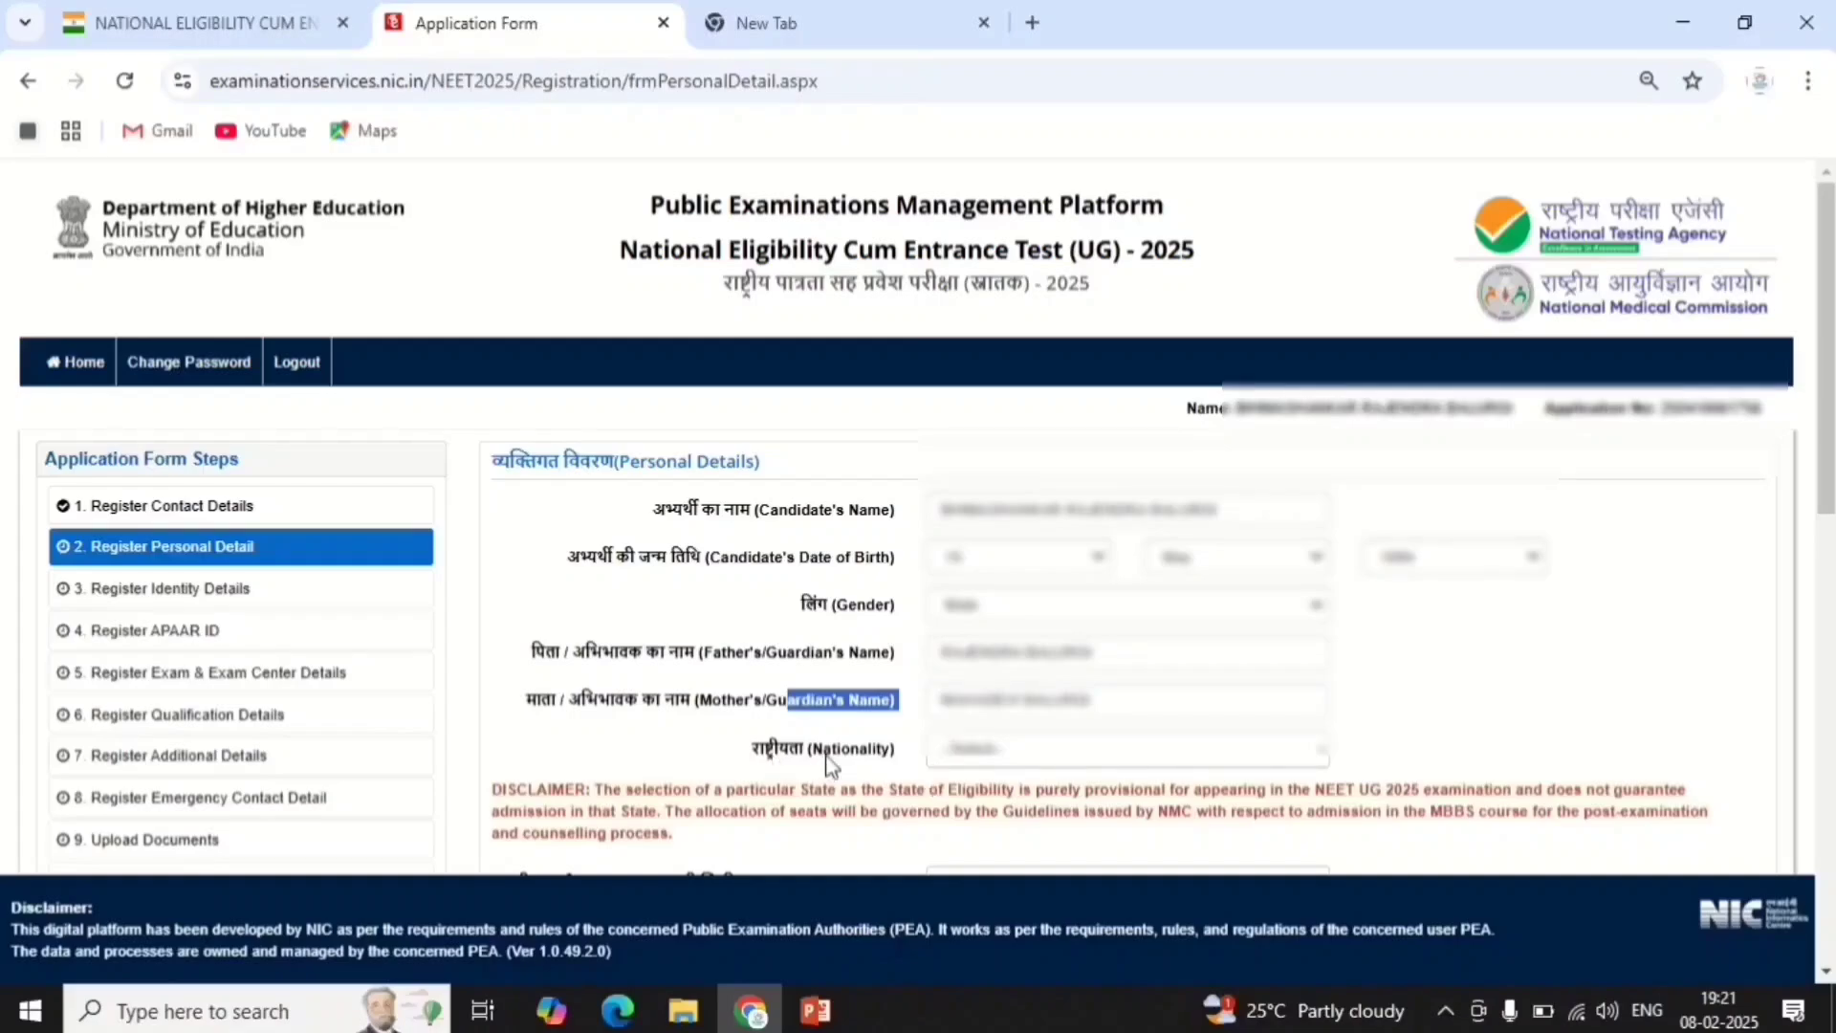
- Set the candidate's nationality to Indian in the personal details
{"action": "left_click_drag", "start_coordinate": [796, 760], "coordinate": [881, 750]}
{"action": "left_click", "coordinate": [1117, 760]}
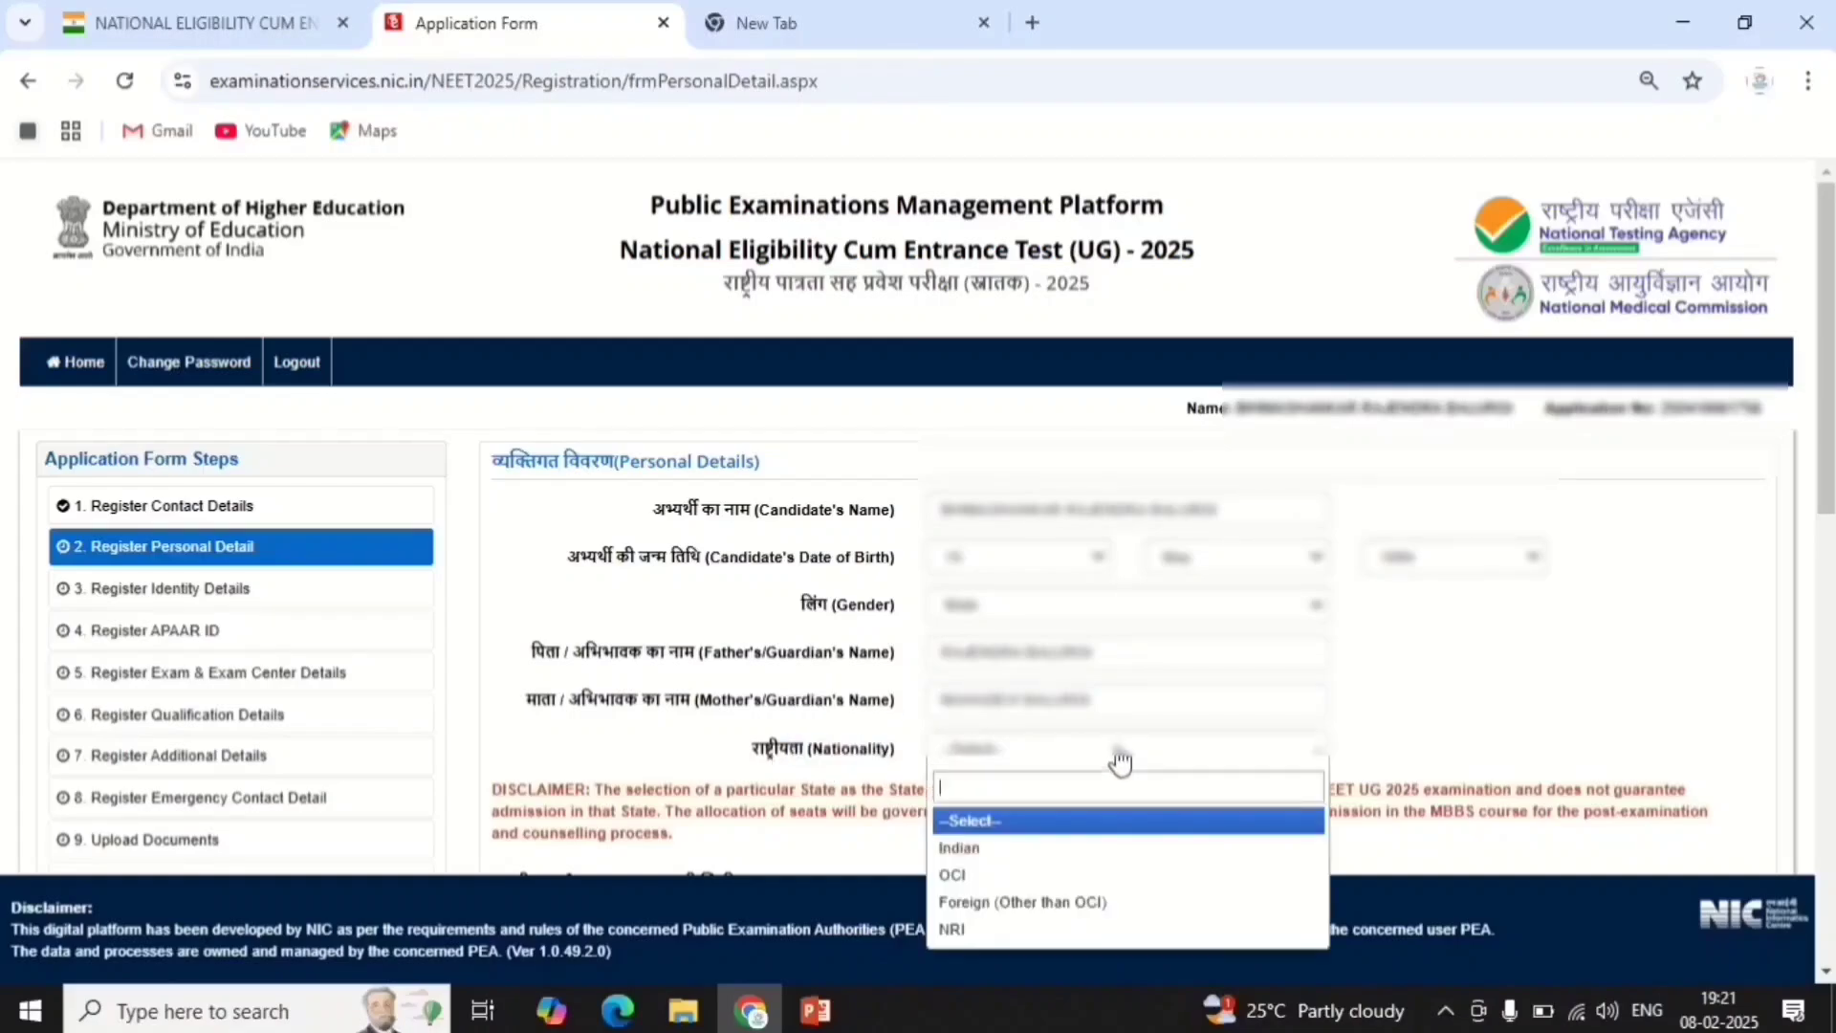
{"action": "left_click", "coordinate": [1075, 847]}
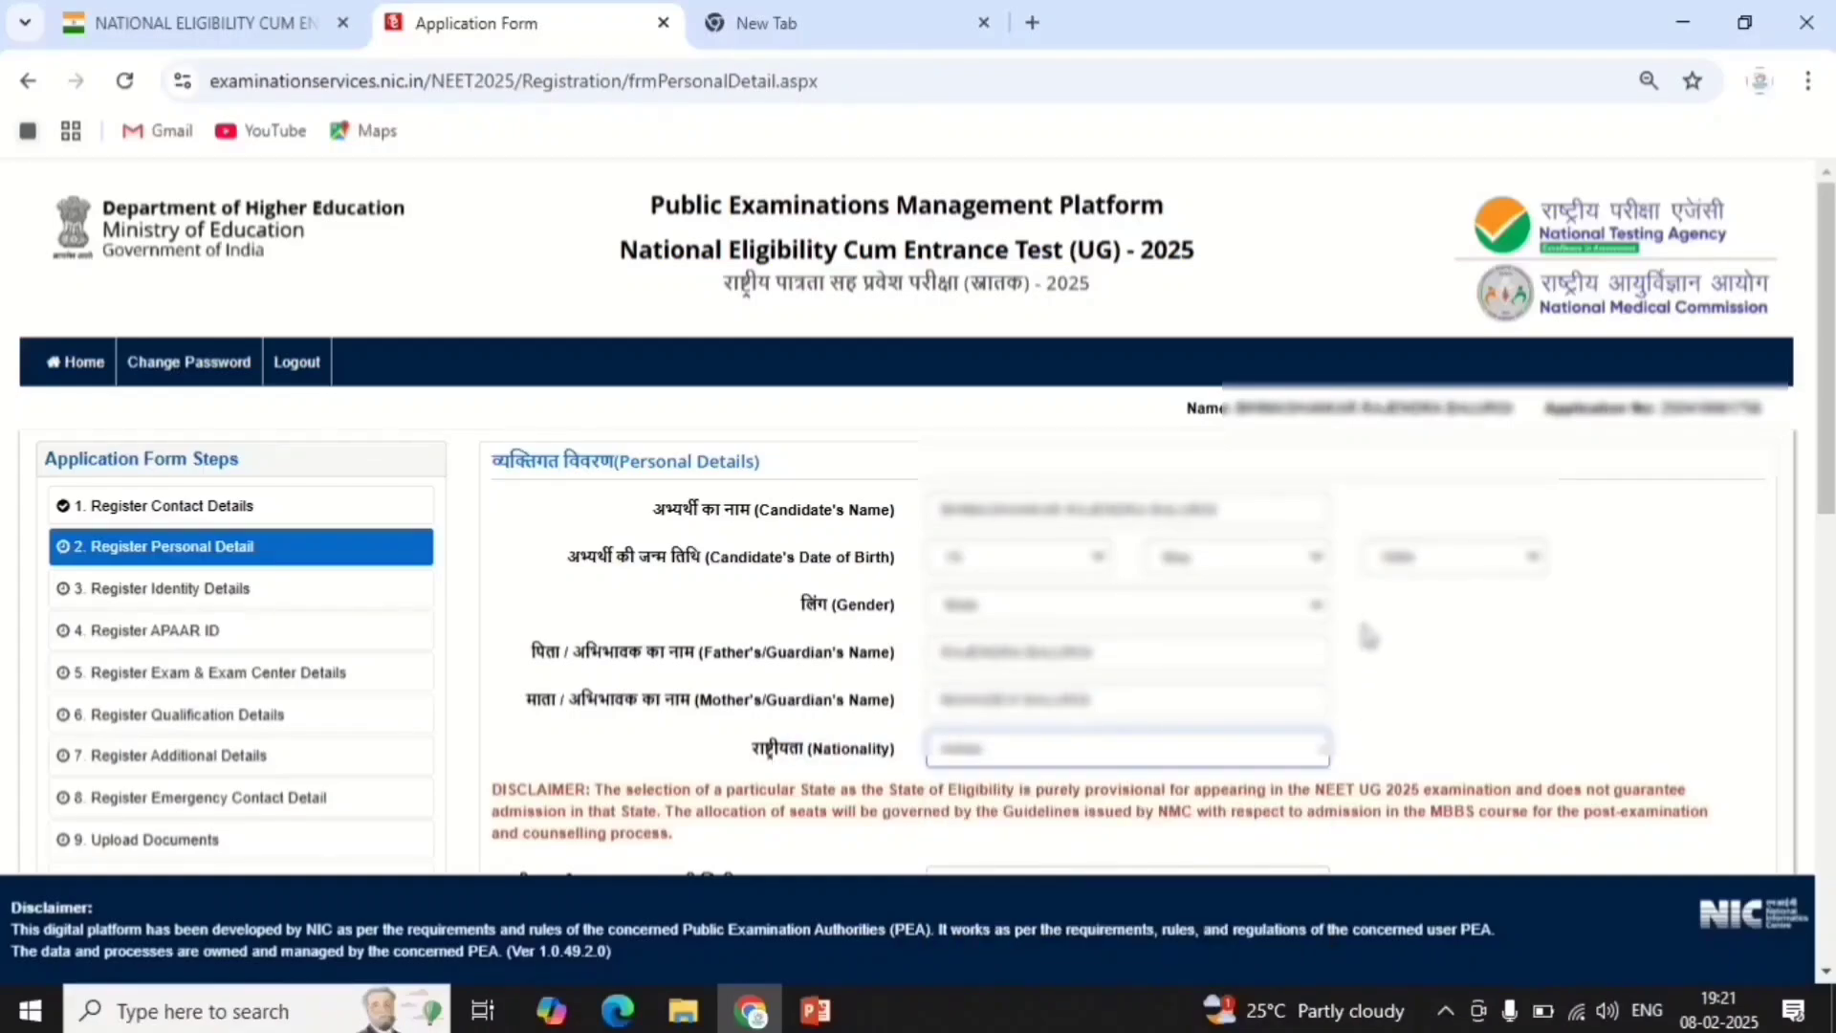
- Set the candidate's State of Eligibility to Karnataka
{"action": "scroll", "coordinate": [1367, 639], "scroll_direction": "down", "scroll_amount": 4}
{"action": "scroll", "coordinate": [1368, 643], "scroll_direction": "down", "scroll_amount": 2}
{"action": "scroll", "coordinate": [1017, 423], "scroll_direction": "up", "scroll_amount": 6}
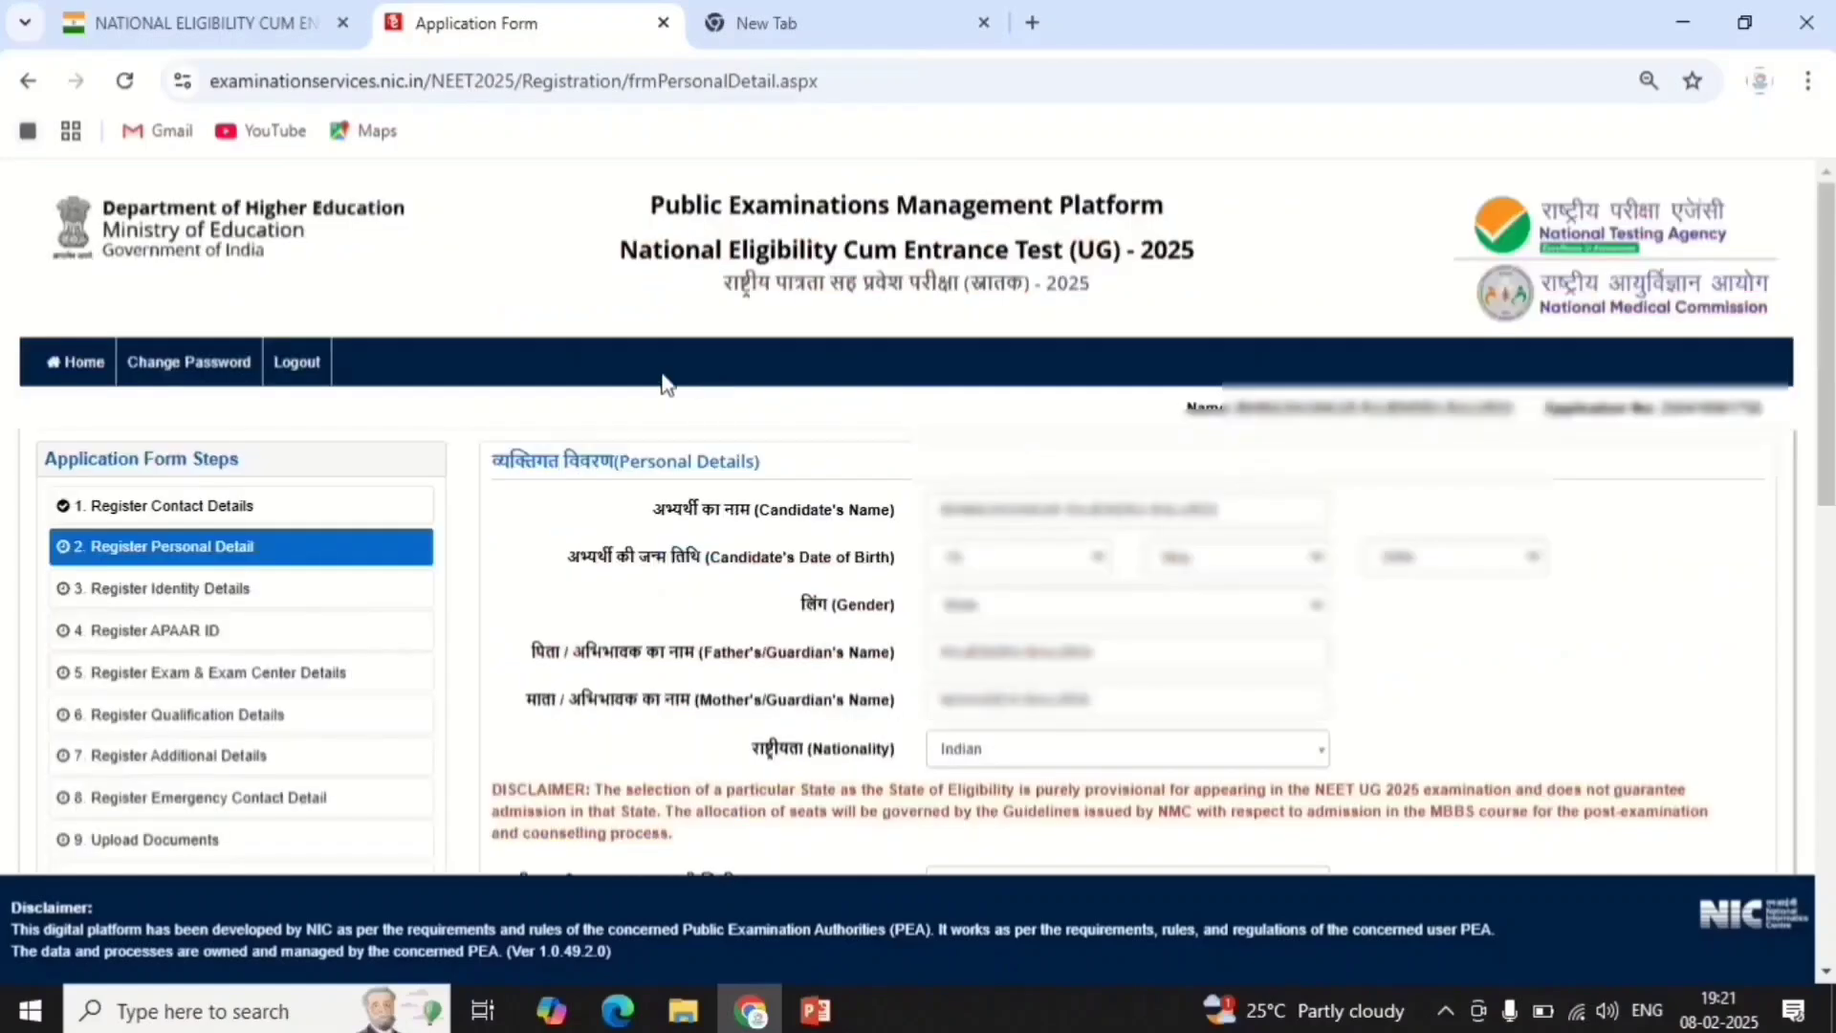
{"action": "scroll", "coordinate": [1031, 566], "scroll_direction": "down", "scroll_amount": 6}
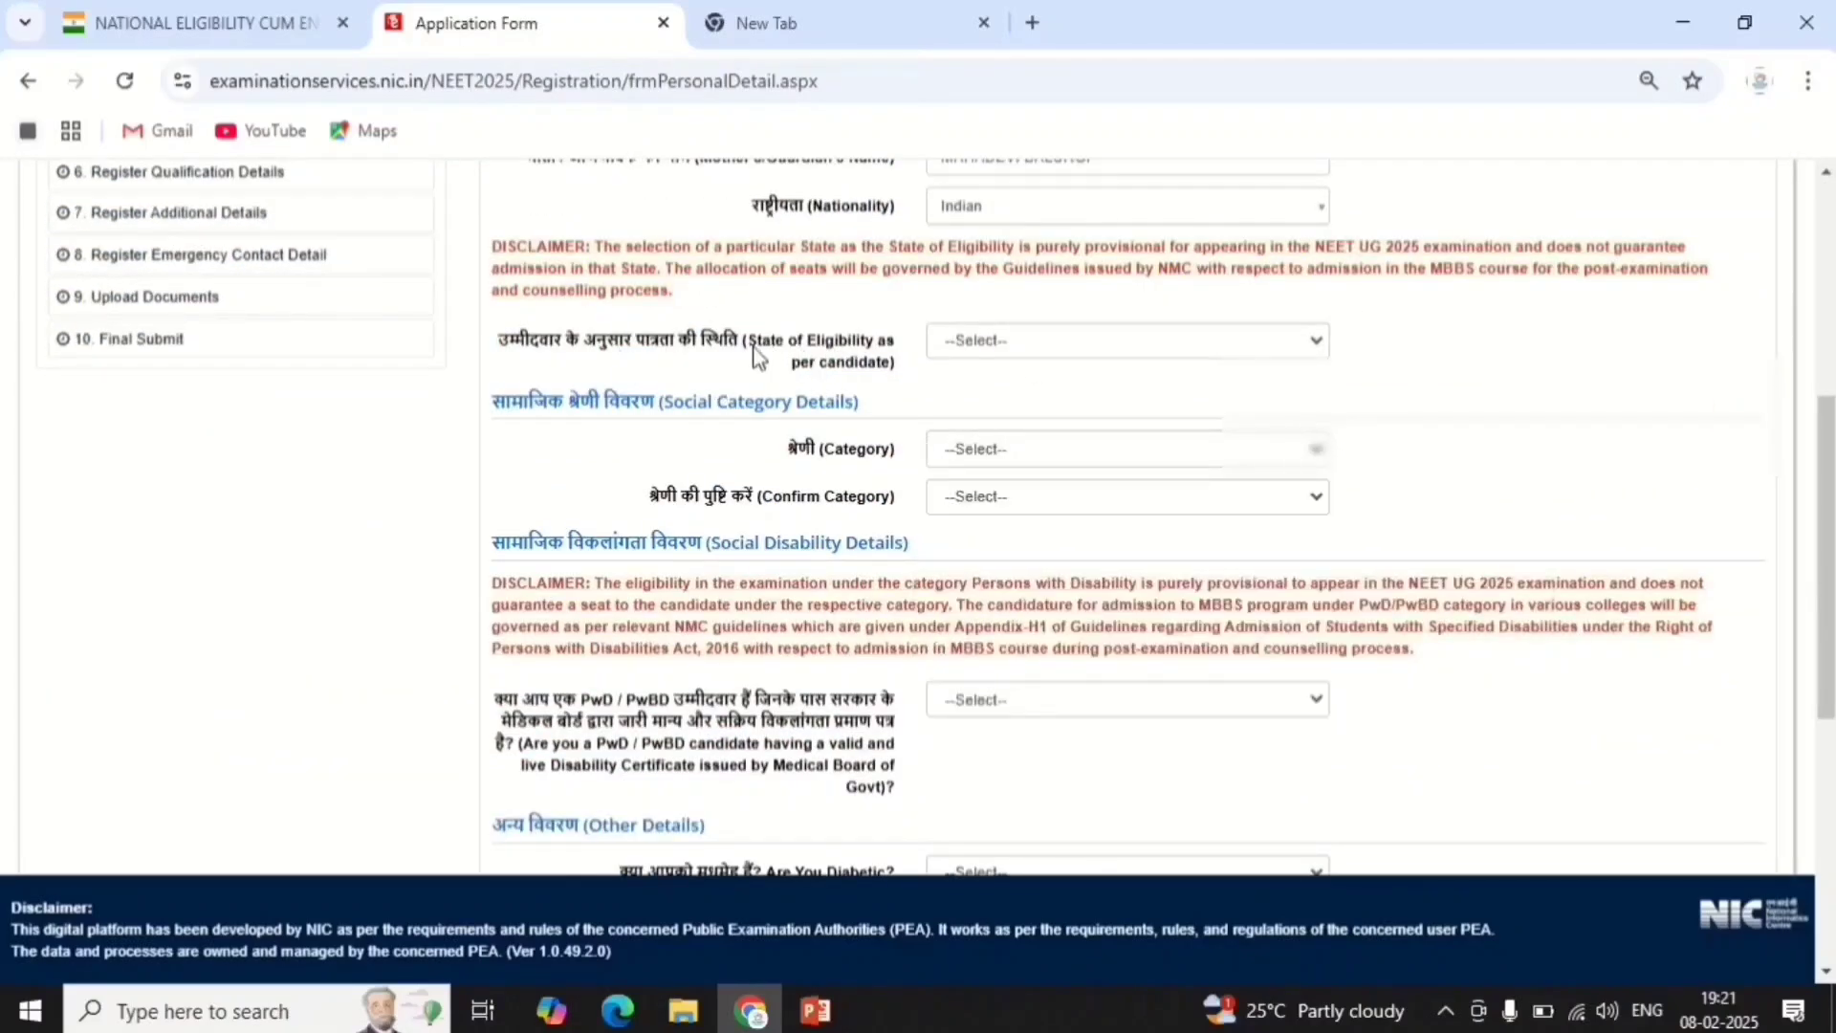
{"action": "left_click", "coordinate": [1039, 344]}
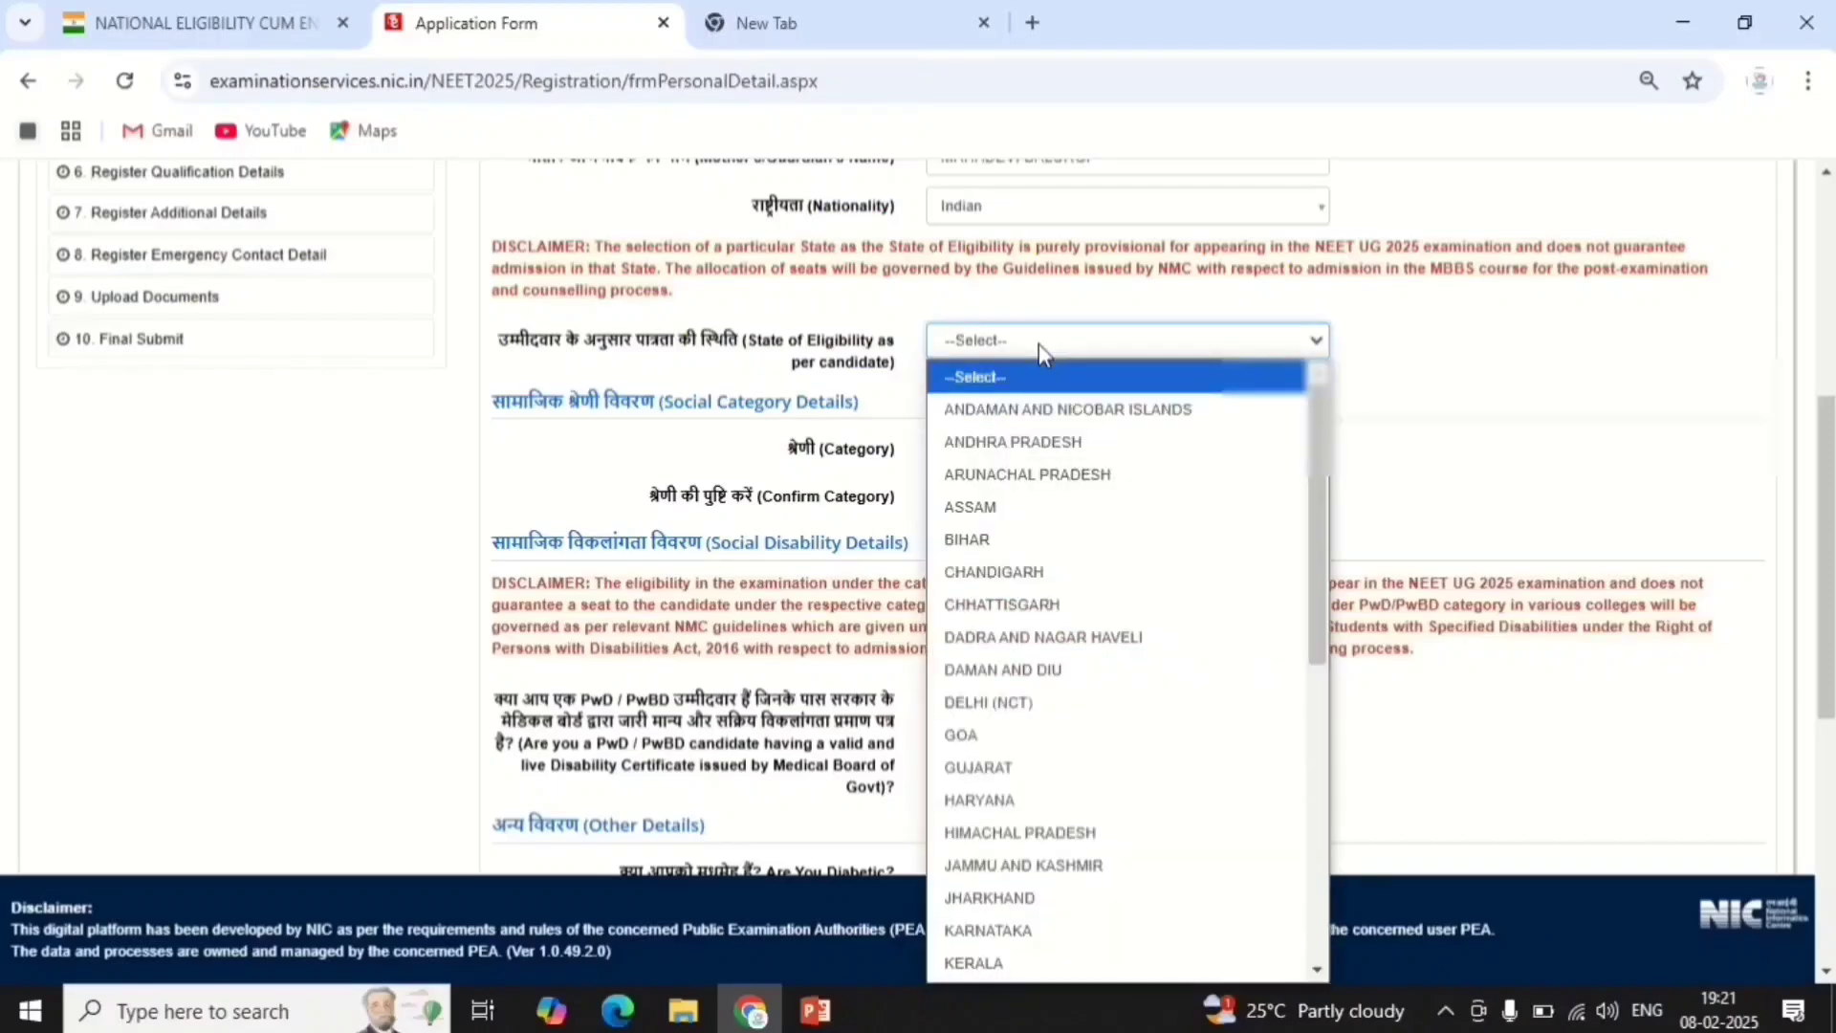
{"action": "key", "text": "k"}
{"action": "key", "text": "Return"}
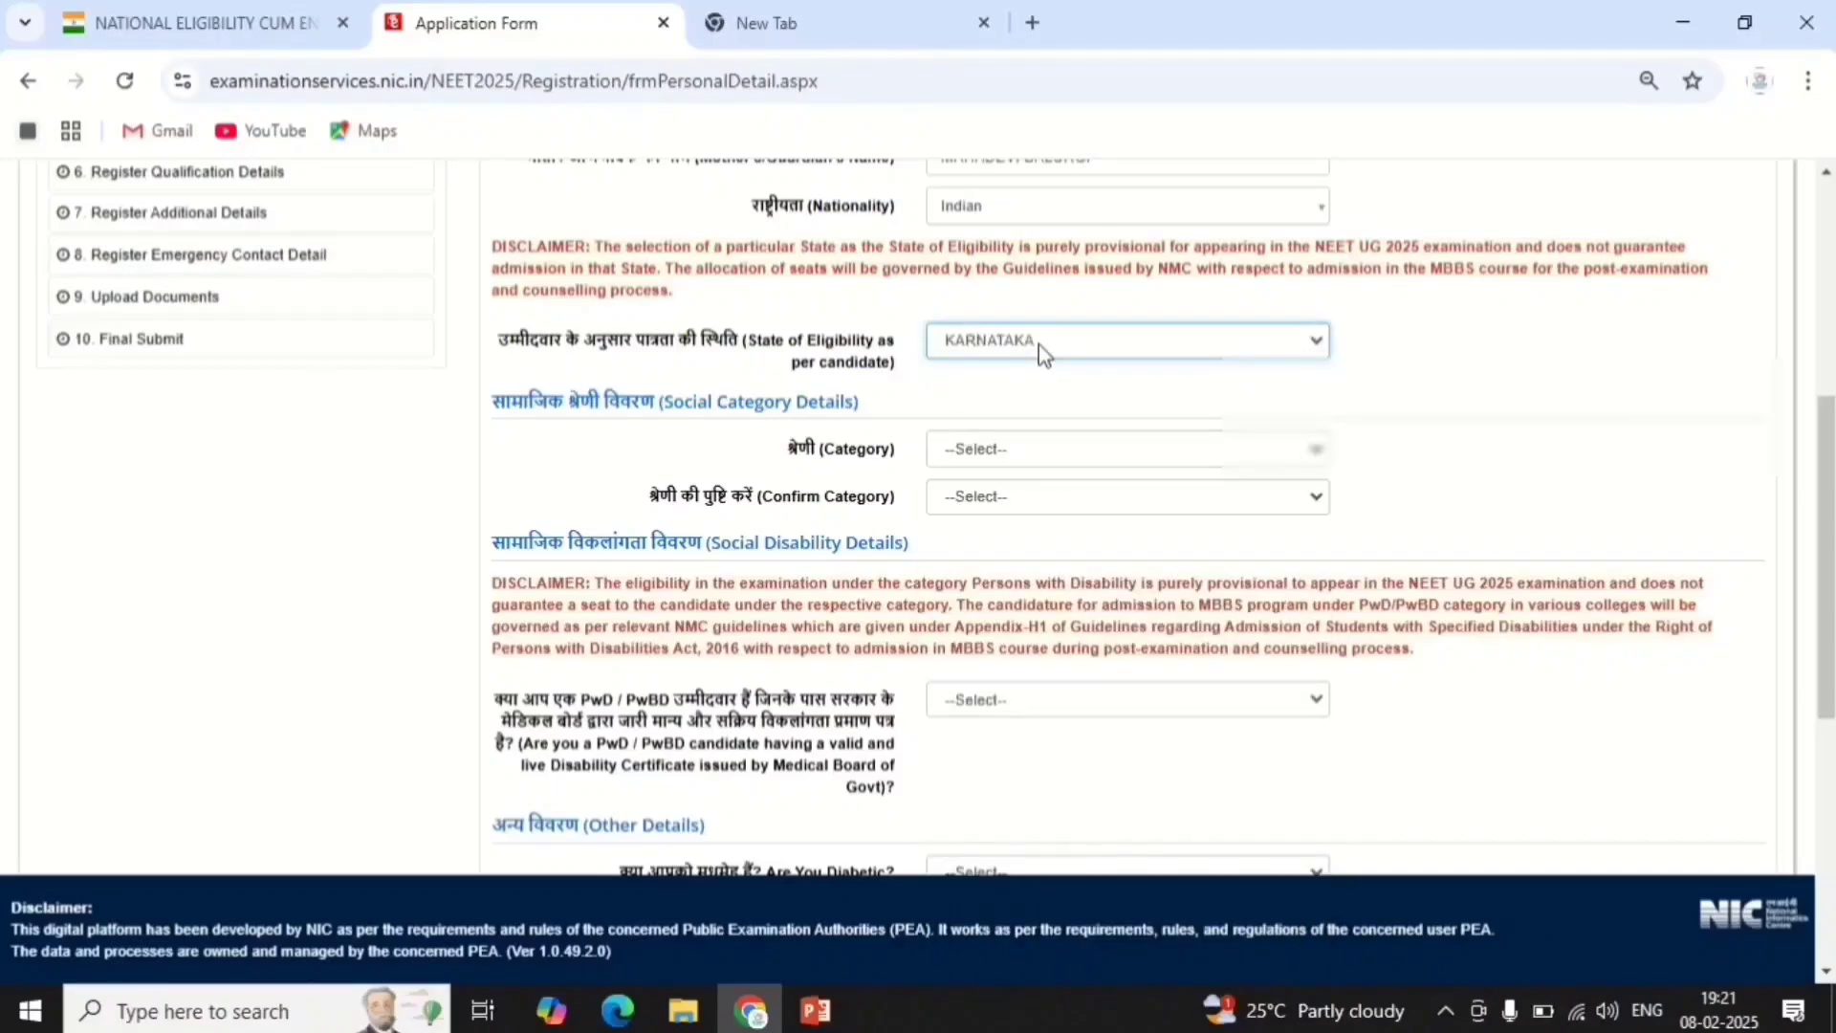
- Set the Category to General in the Social Category Details
{"action": "left_click_drag", "start_coordinate": [788, 450], "coordinate": [897, 455]}
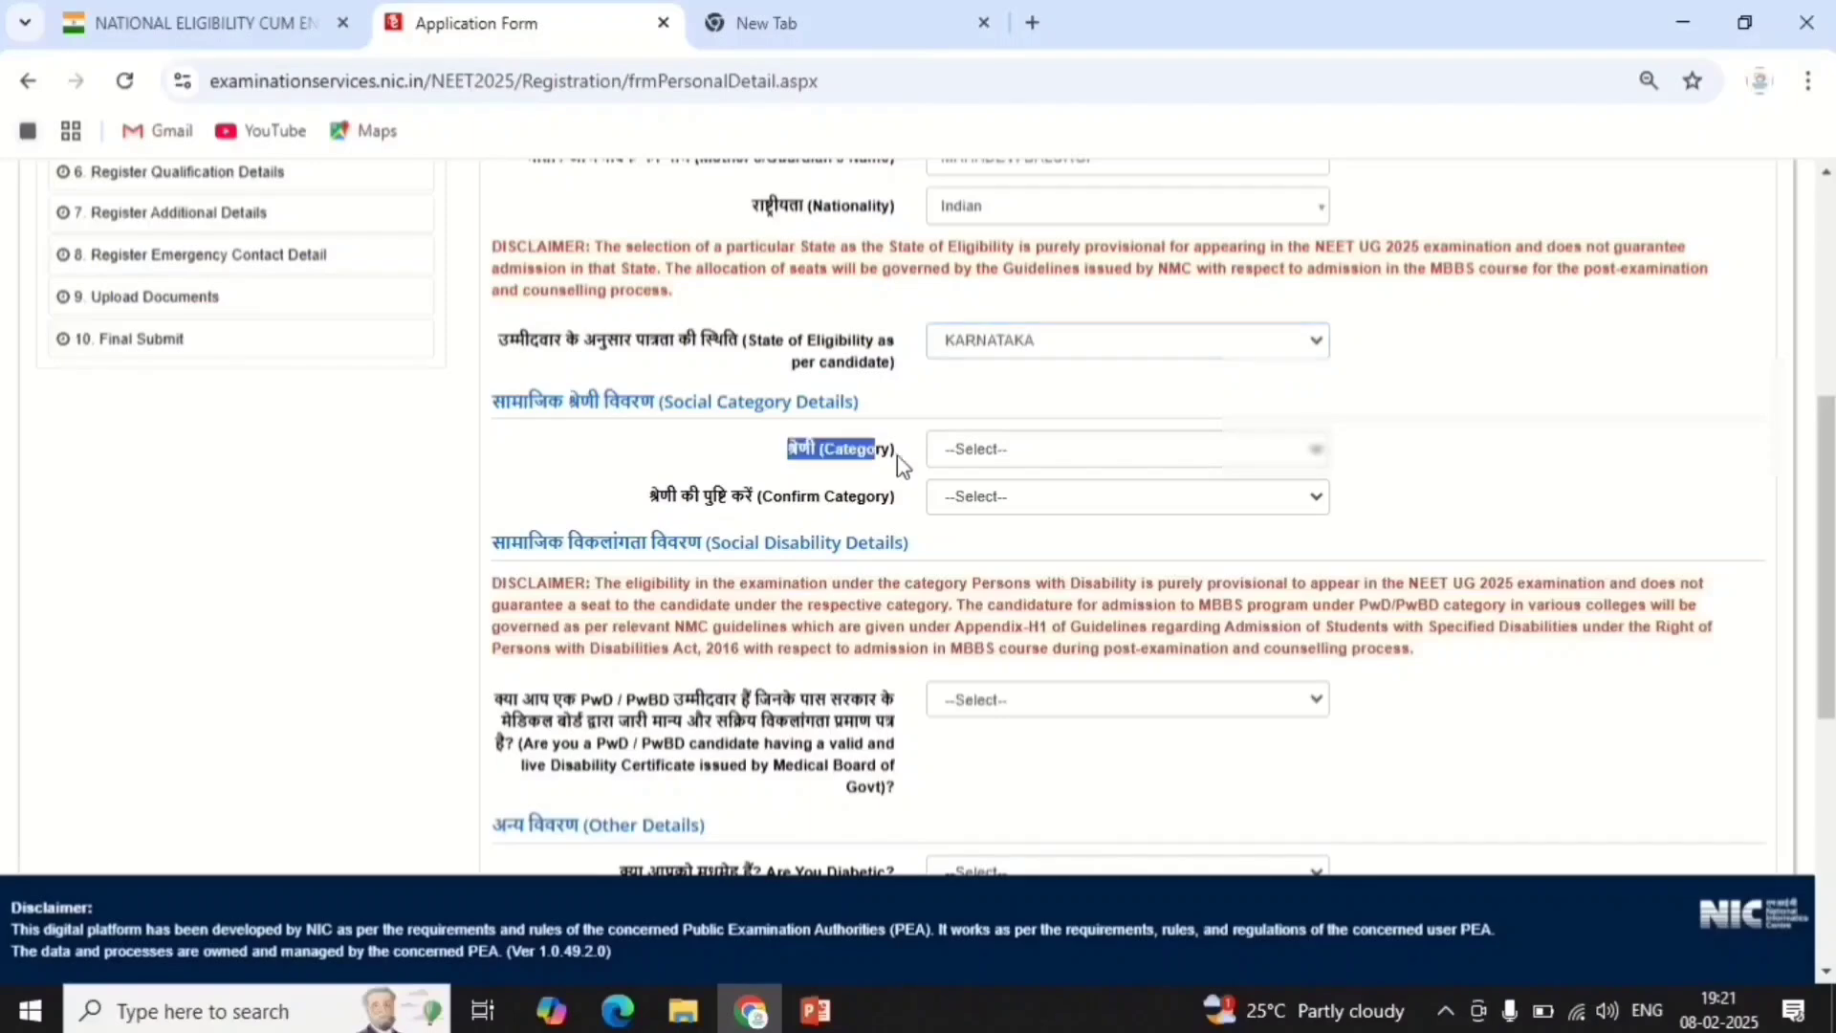
{"action": "left_click", "coordinate": [995, 446]}
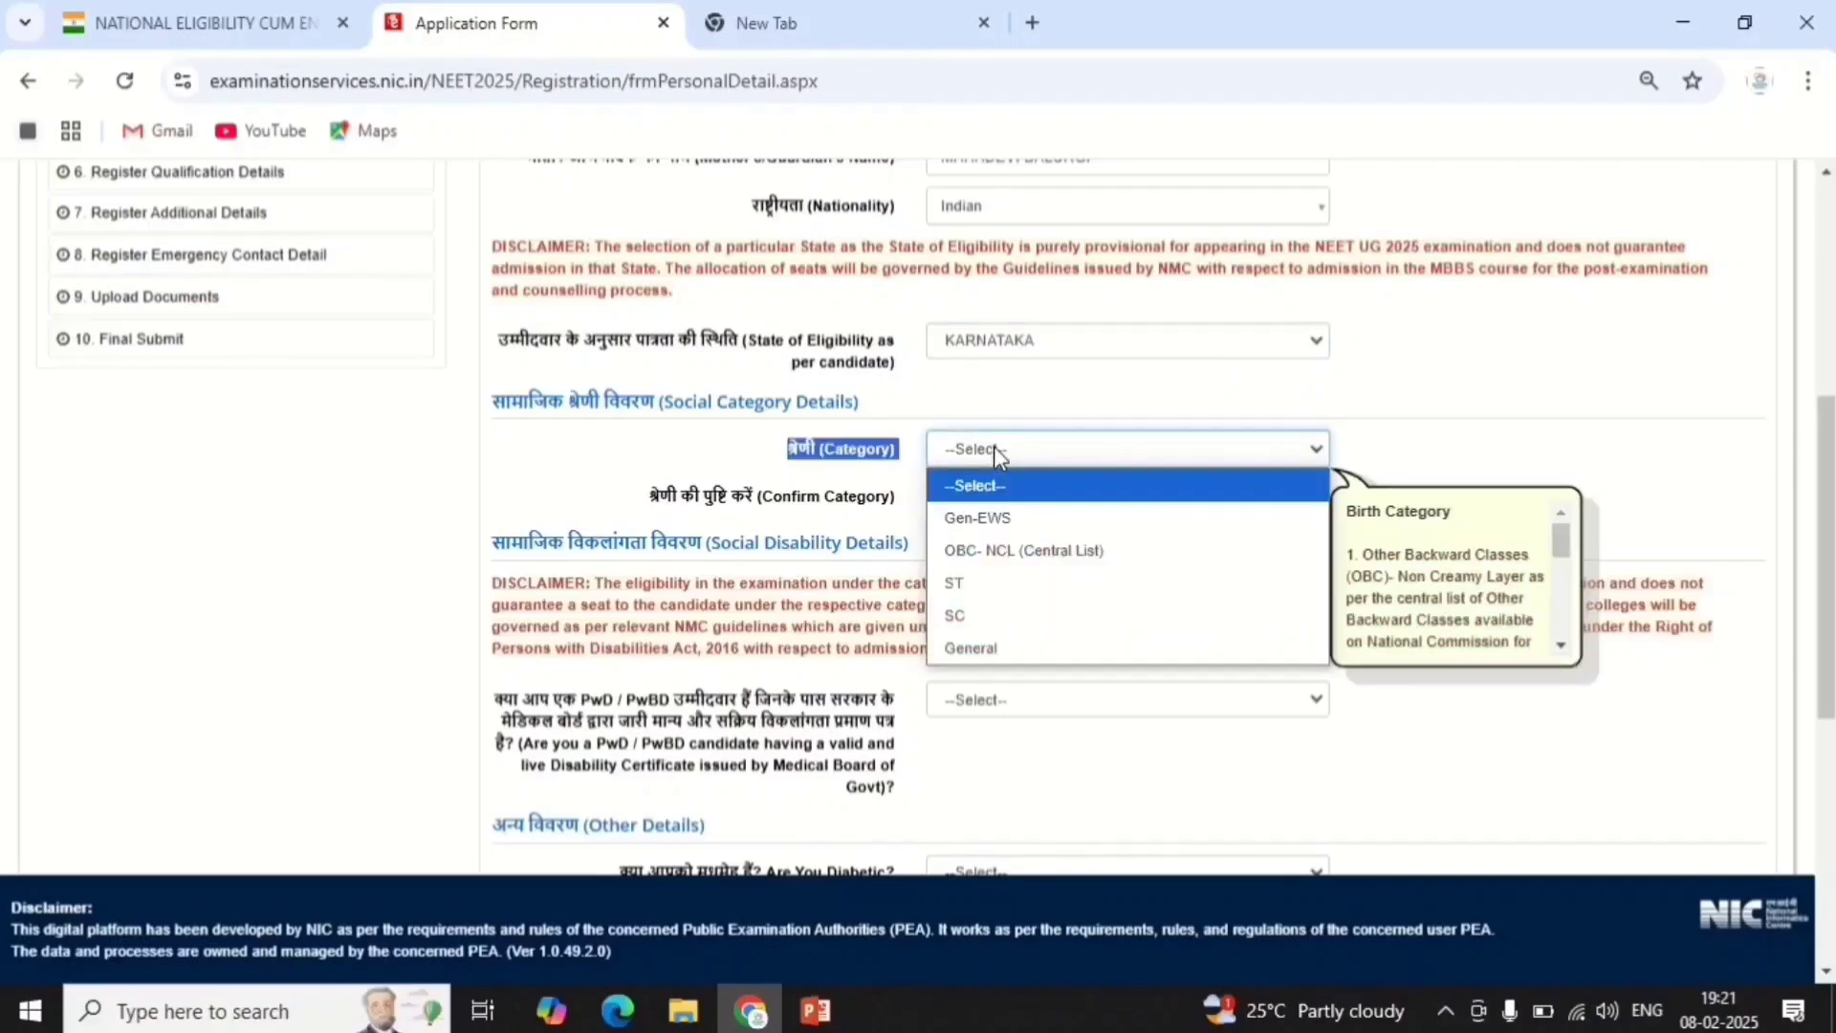
{"action": "left_click", "coordinate": [992, 647]}
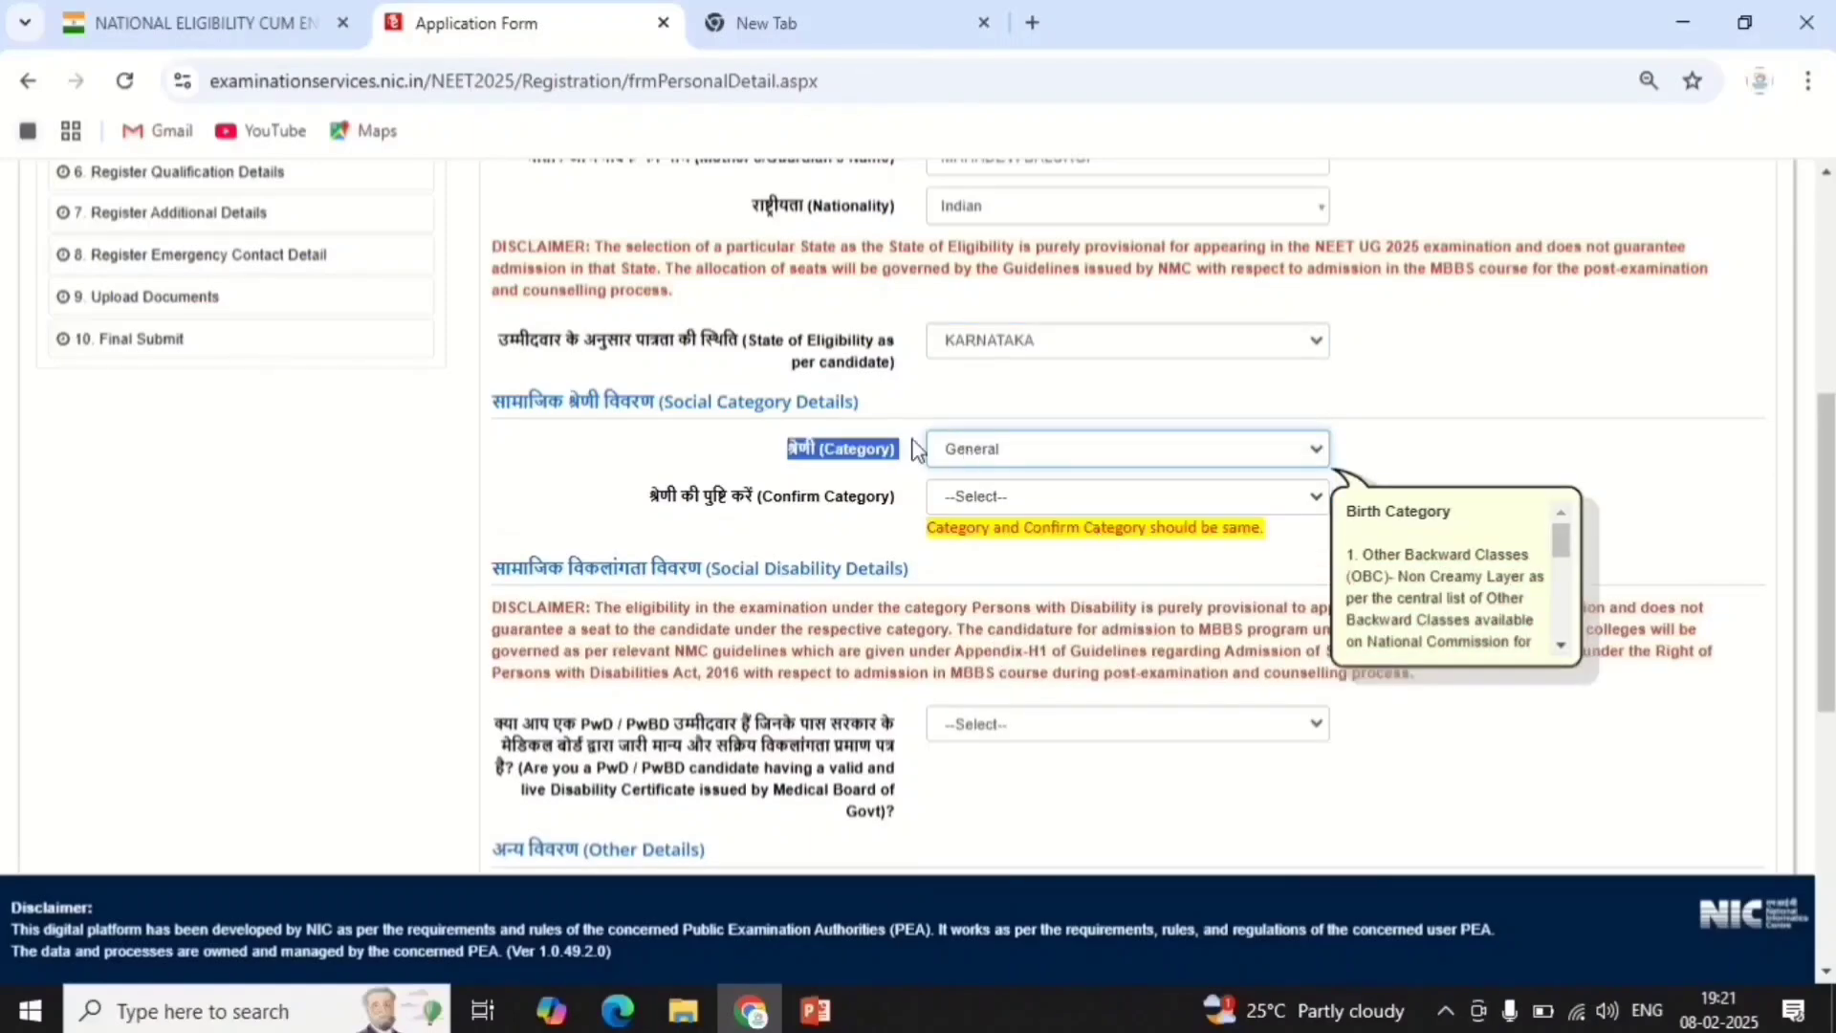
- Set Confirm Category to General in the Social Category Details
{"action": "left_click_drag", "start_coordinate": [719, 505], "coordinate": [873, 497]}
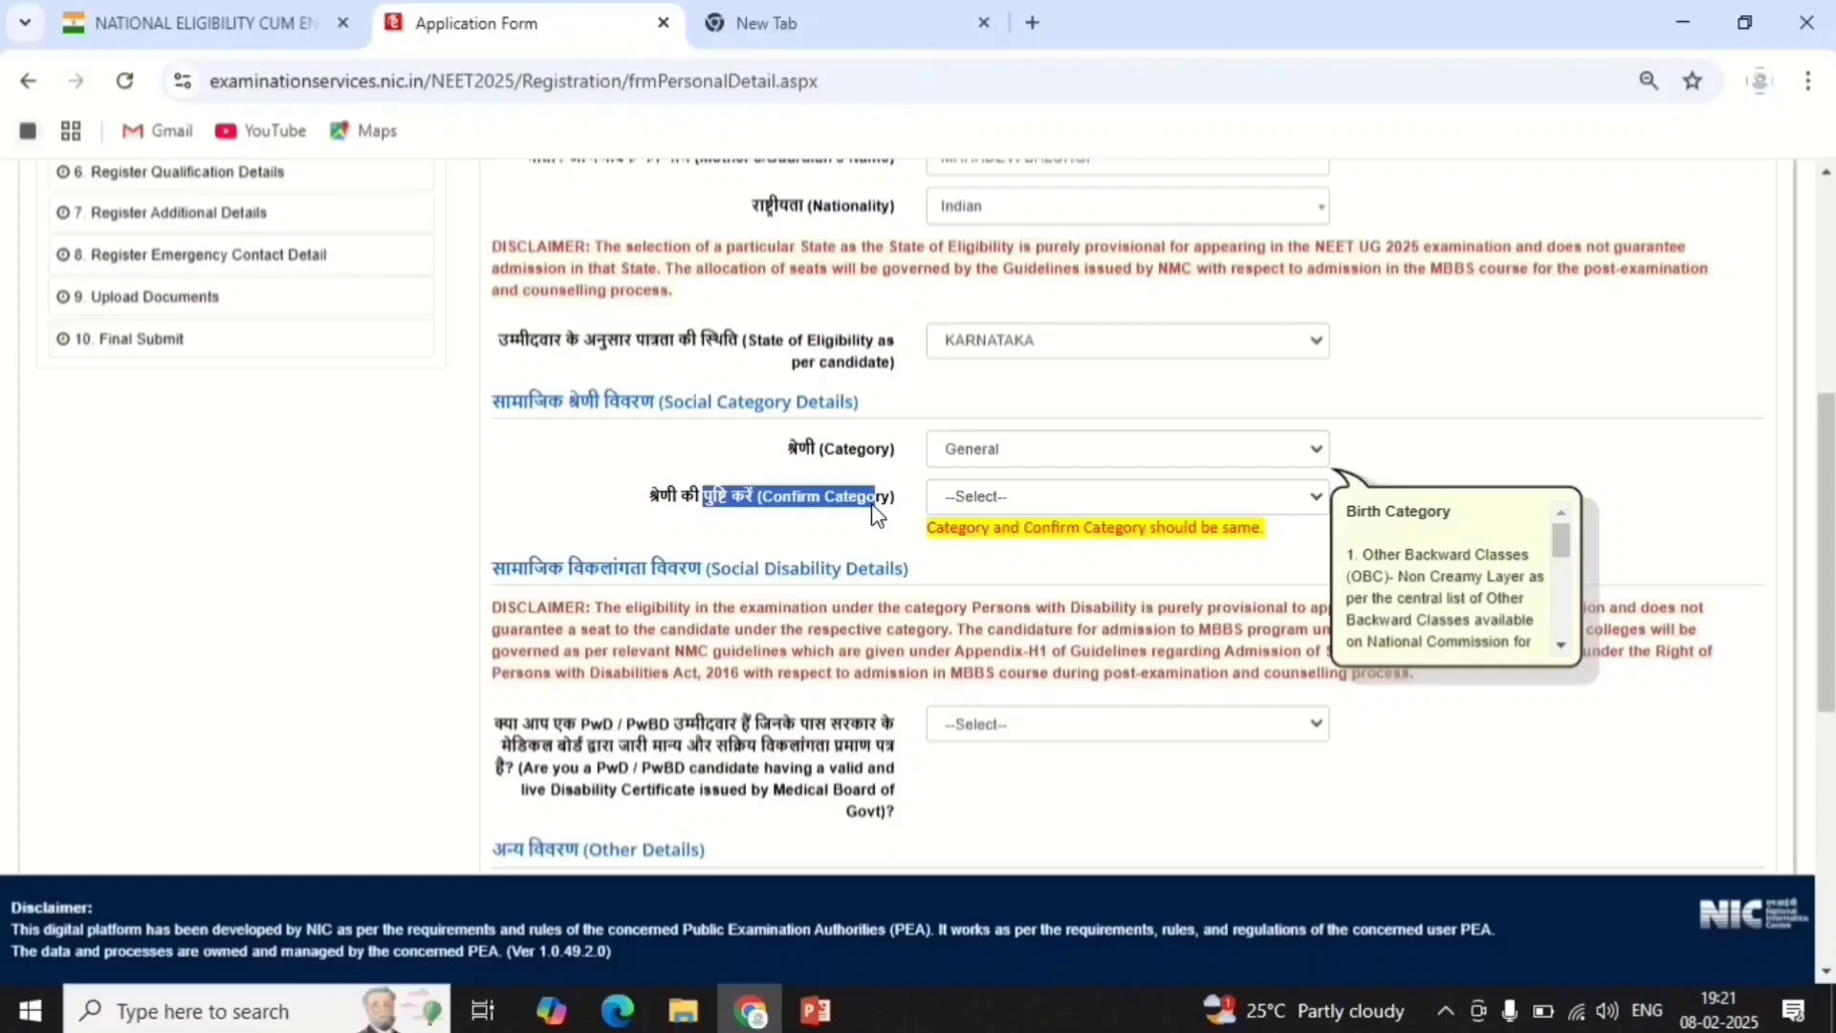
{"action": "left_click", "coordinate": [989, 502]}
{"action": "left_click", "coordinate": [984, 688]}
{"action": "left_click", "coordinate": [985, 507]}
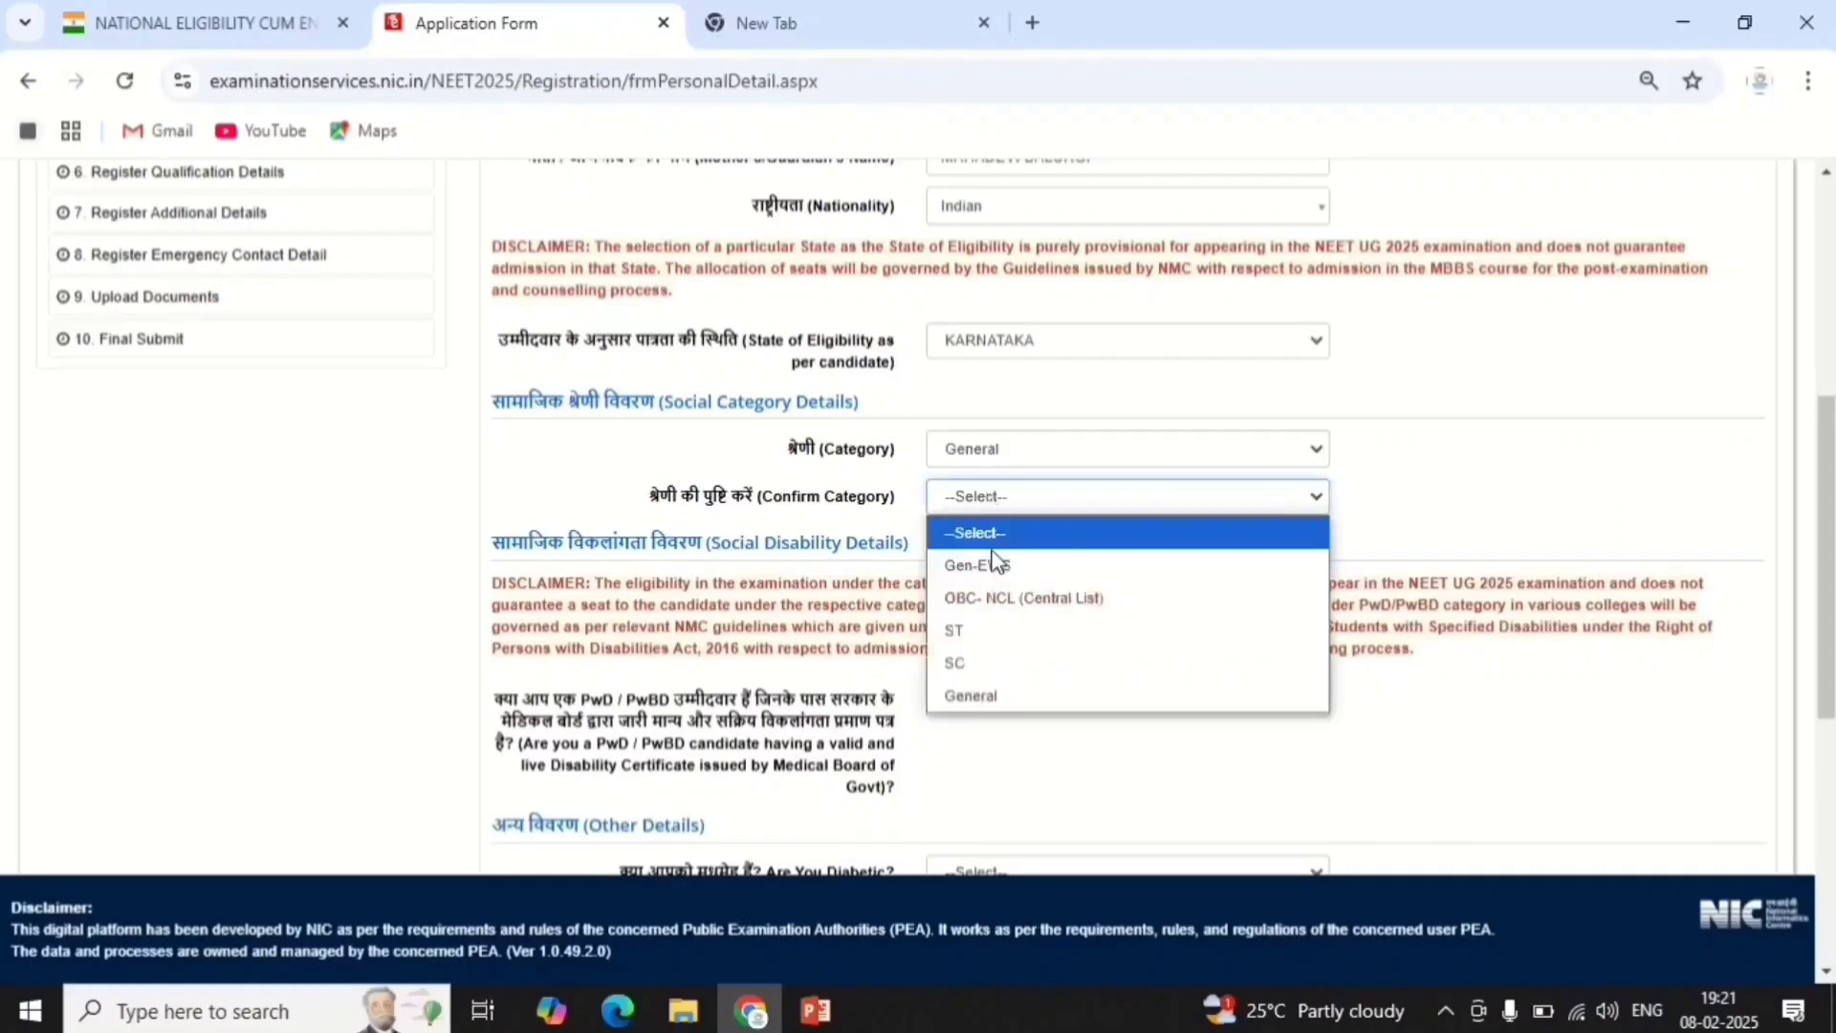
{"action": "left_click", "coordinate": [992, 693]}
{"action": "left_click", "coordinate": [1374, 495]}
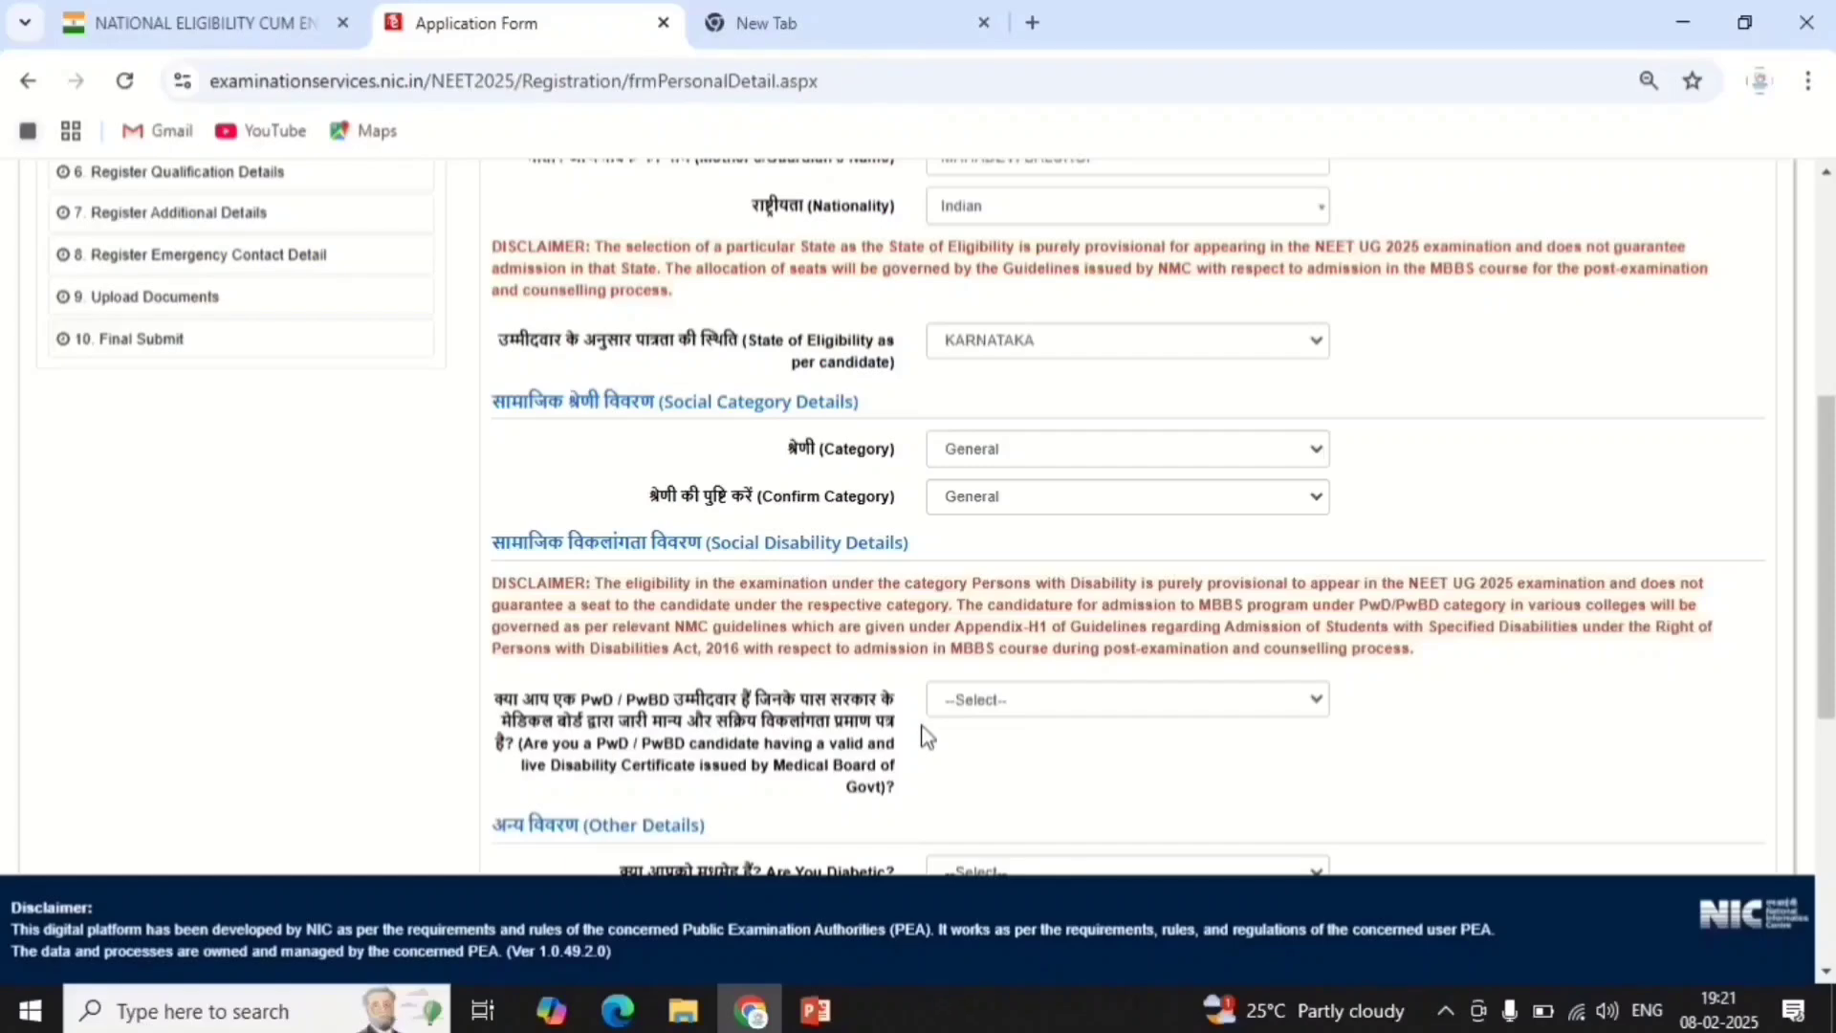
- Answer No to the PwD / PwBD candidate question in the Social Disability Details
{"action": "left_click_drag", "start_coordinate": [594, 744], "coordinate": [685, 744]}
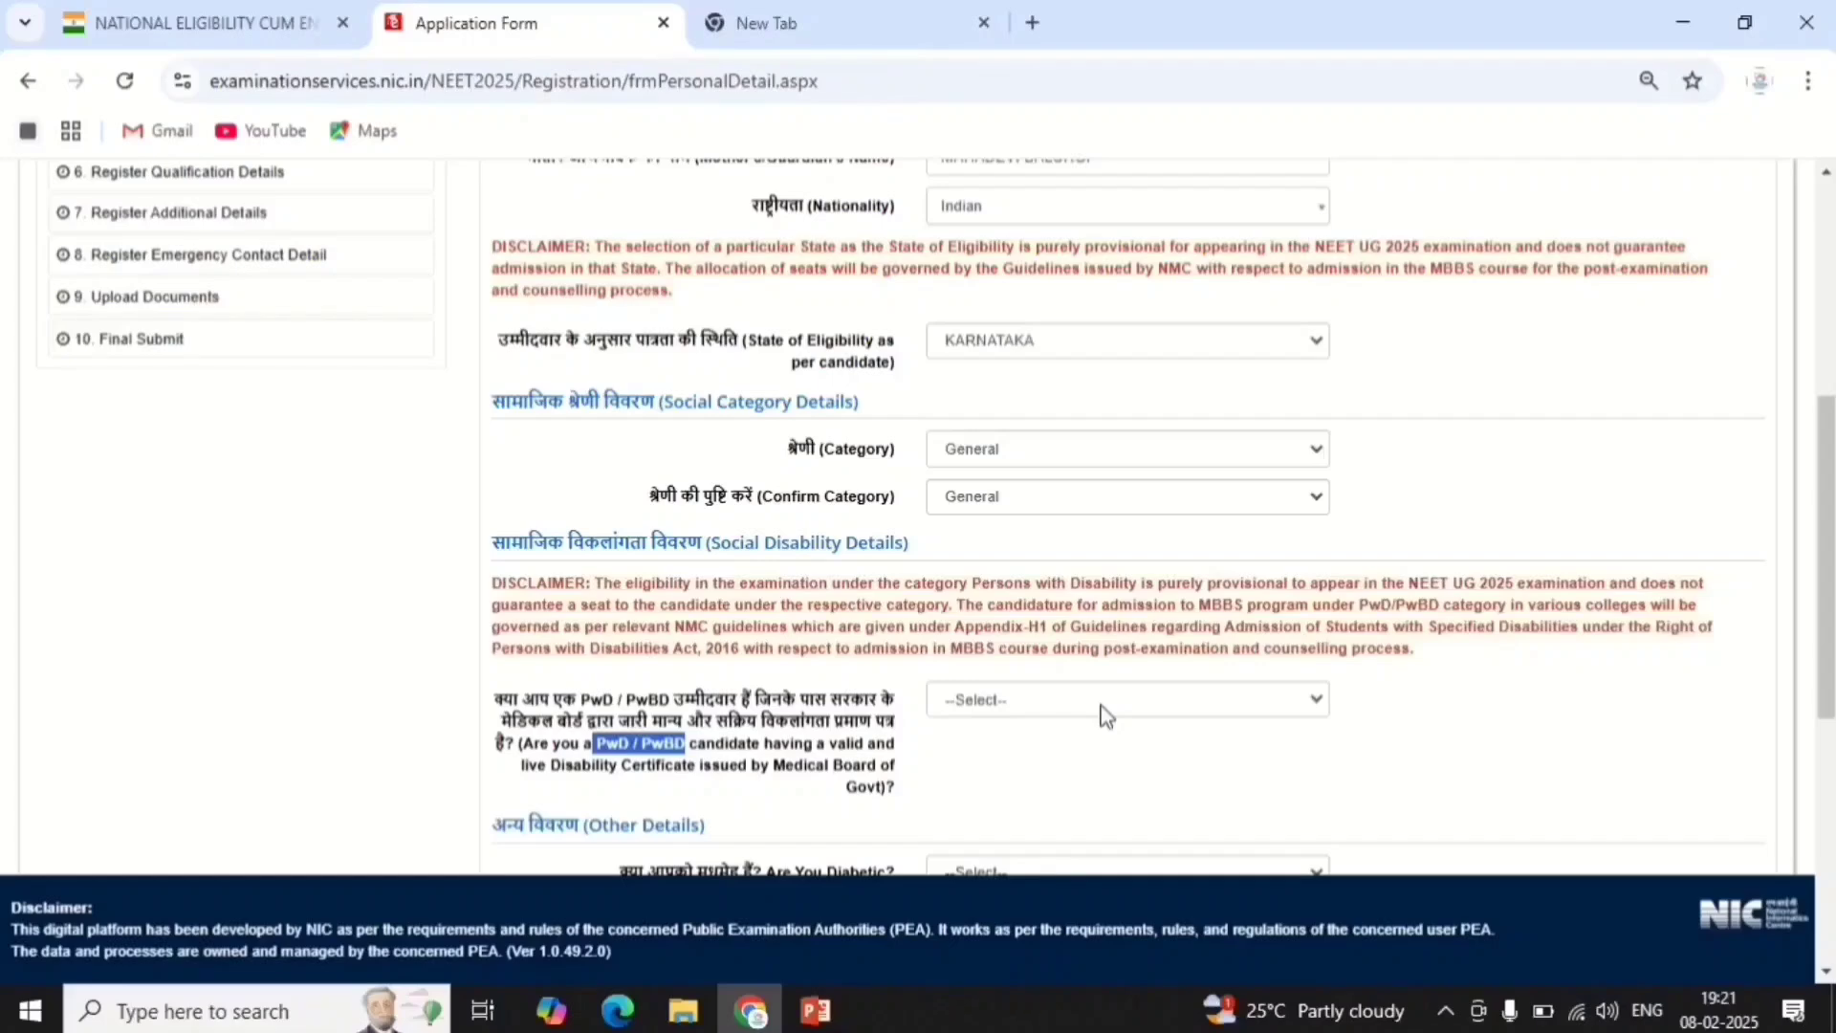
{"action": "scroll", "coordinate": [1106, 715], "scroll_direction": "down", "scroll_amount": 3}
{"action": "left_click", "coordinate": [1076, 432]}
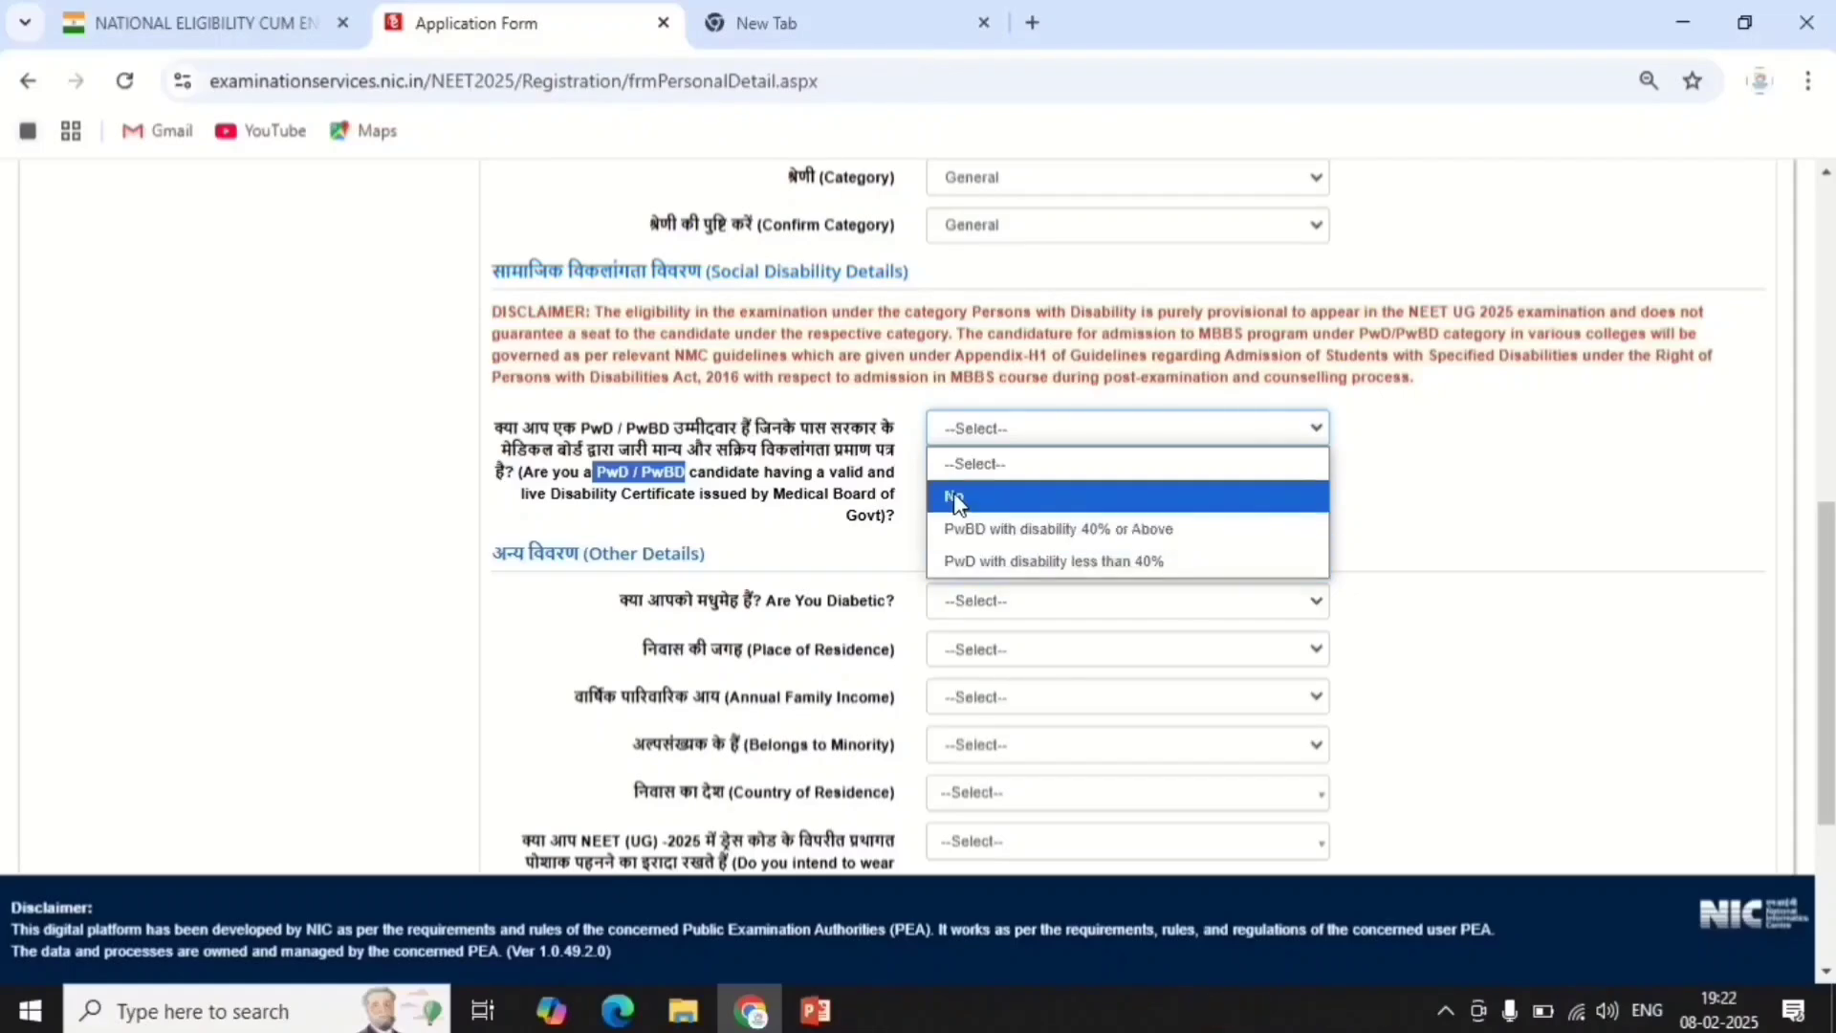
{"action": "left_click", "coordinate": [994, 497]}
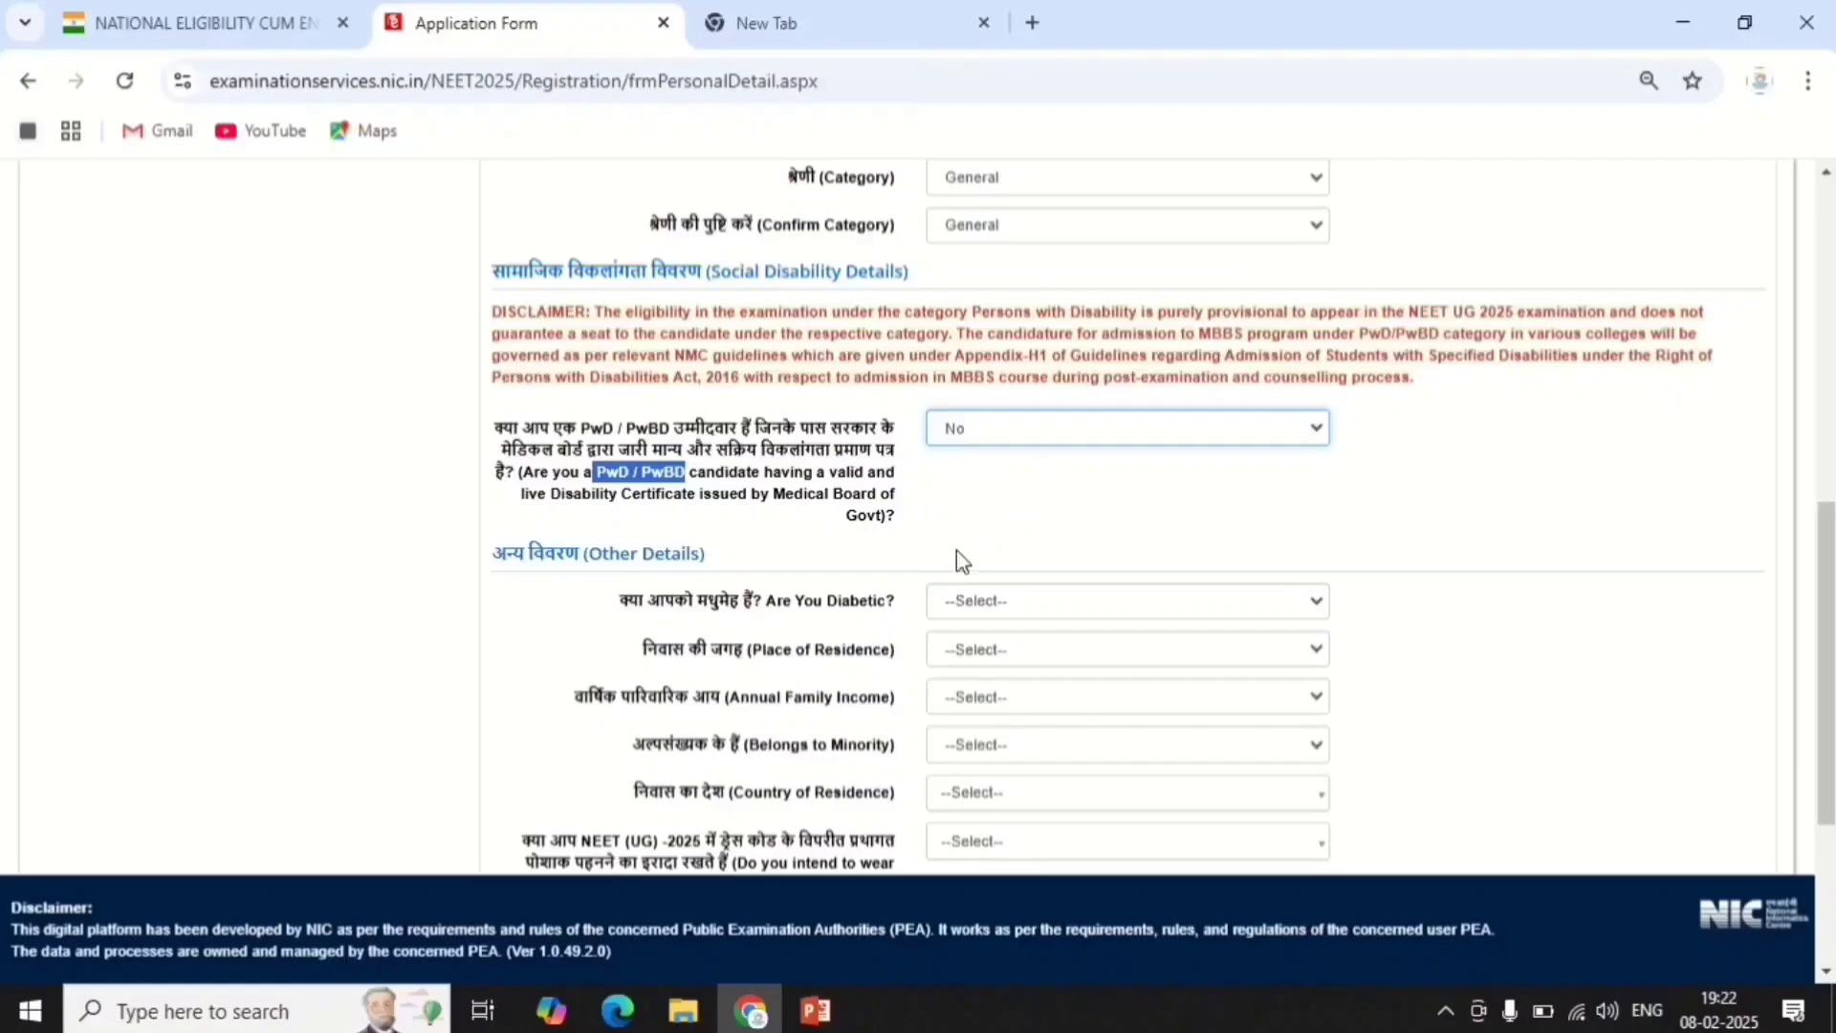
- Answer No to the Are You Diabetic question in the Other Details
{"action": "scroll", "coordinate": [1263, 521], "scroll_direction": "down", "scroll_amount": 2}
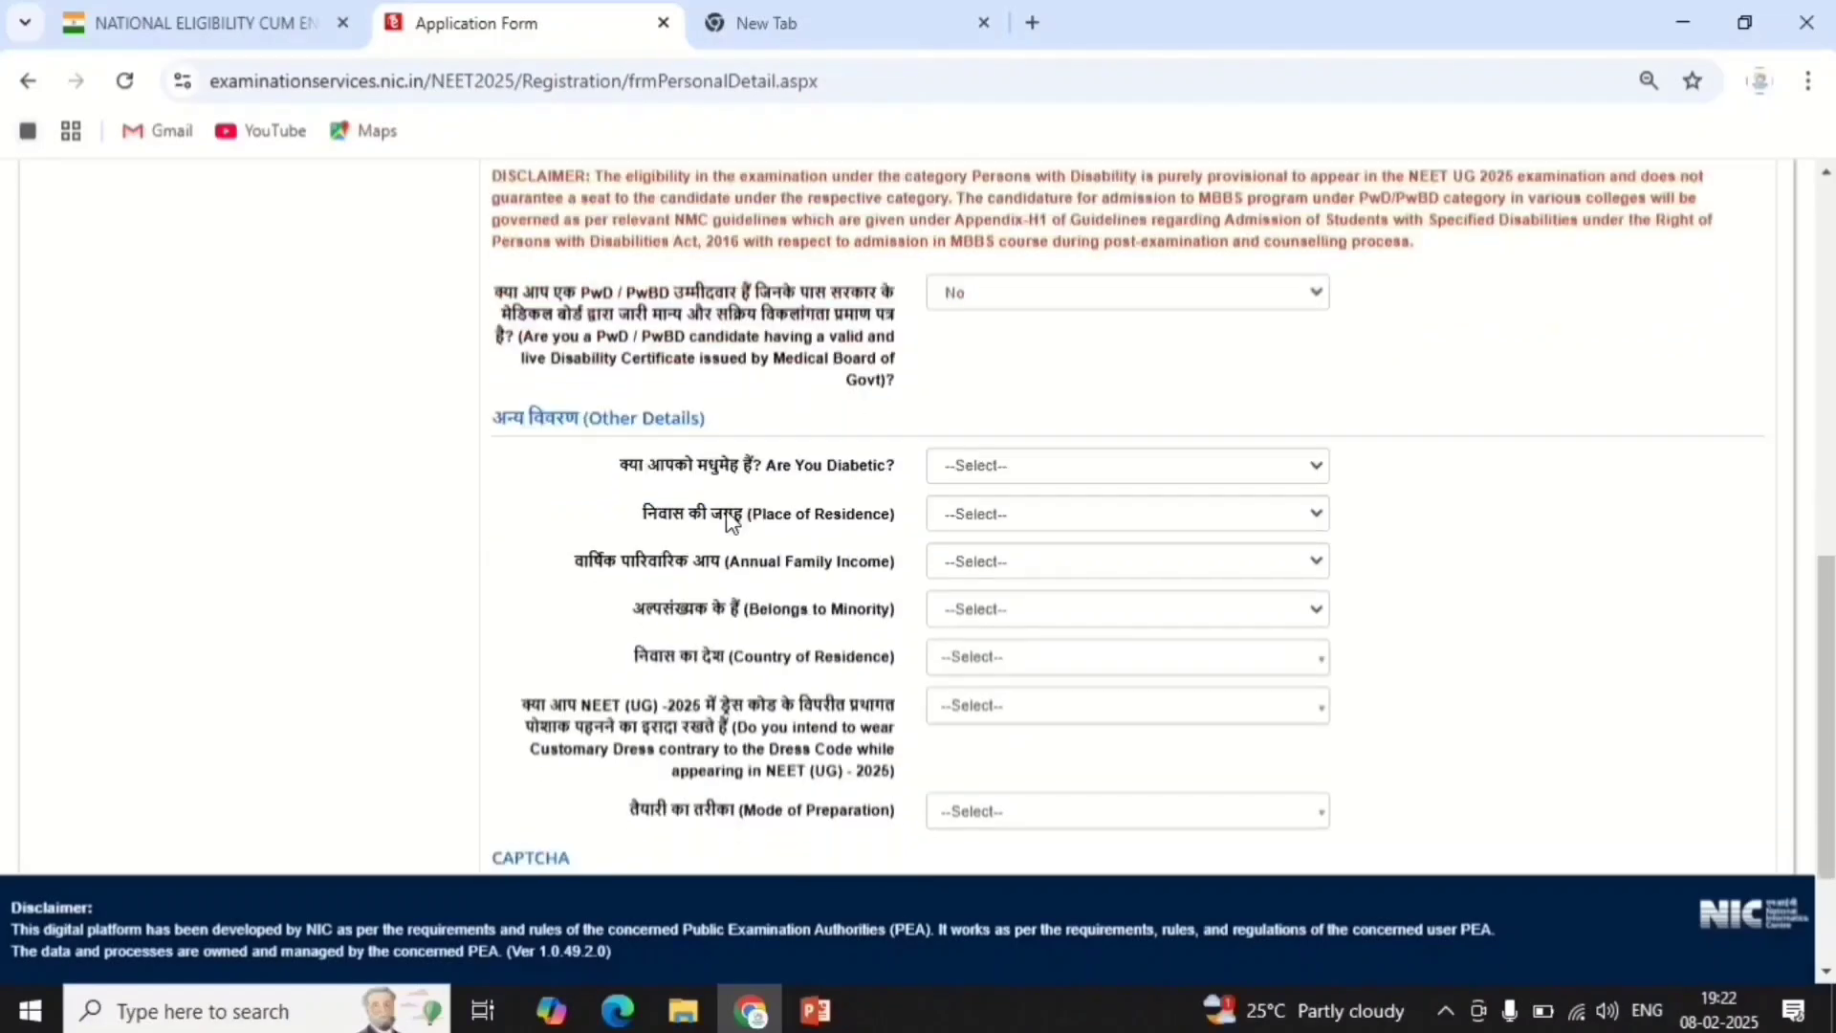
{"action": "left_click_drag", "start_coordinate": [580, 417], "coordinate": [653, 417]}
{"action": "left_click_drag", "start_coordinate": [653, 417], "coordinate": [710, 418]}
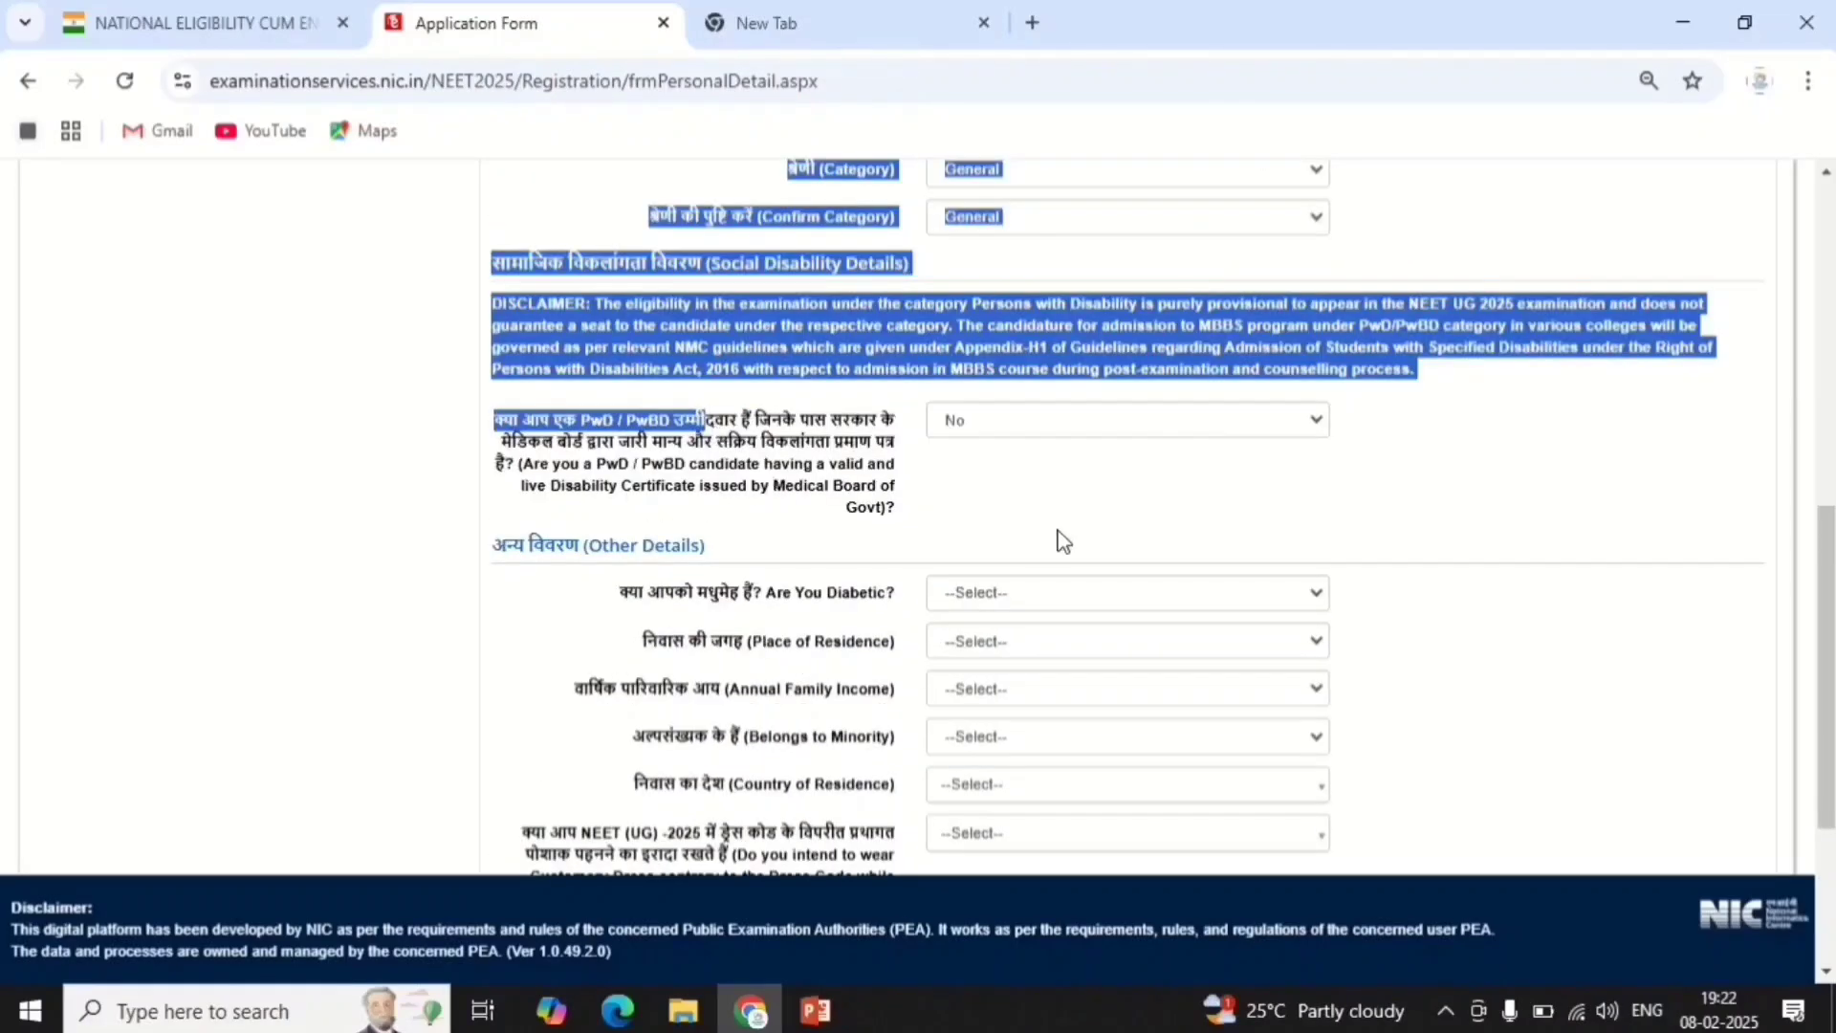
{"action": "scroll", "coordinate": [1057, 534], "scroll_direction": "down", "scroll_amount": 2}
{"action": "scroll", "coordinate": [1128, 527], "scroll_direction": "up", "scroll_amount": 2}
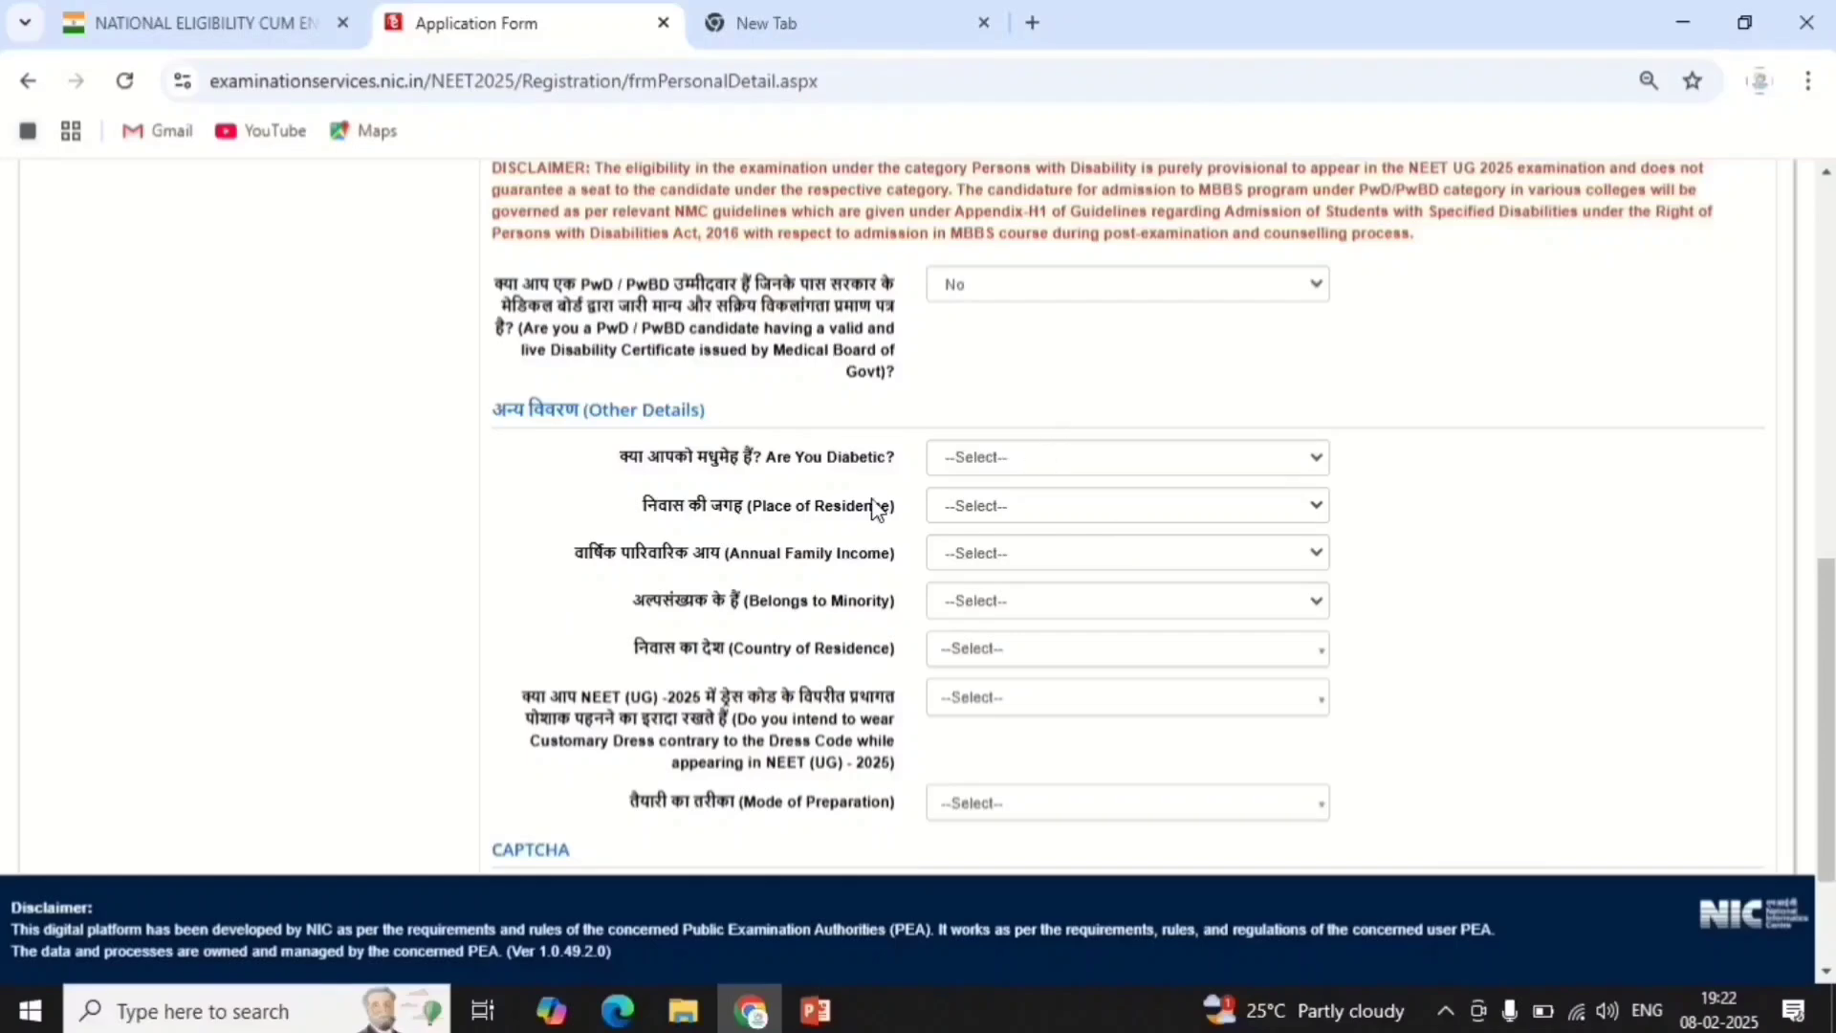
{"action": "left_click_drag", "start_coordinate": [600, 418], "coordinate": [756, 425]}
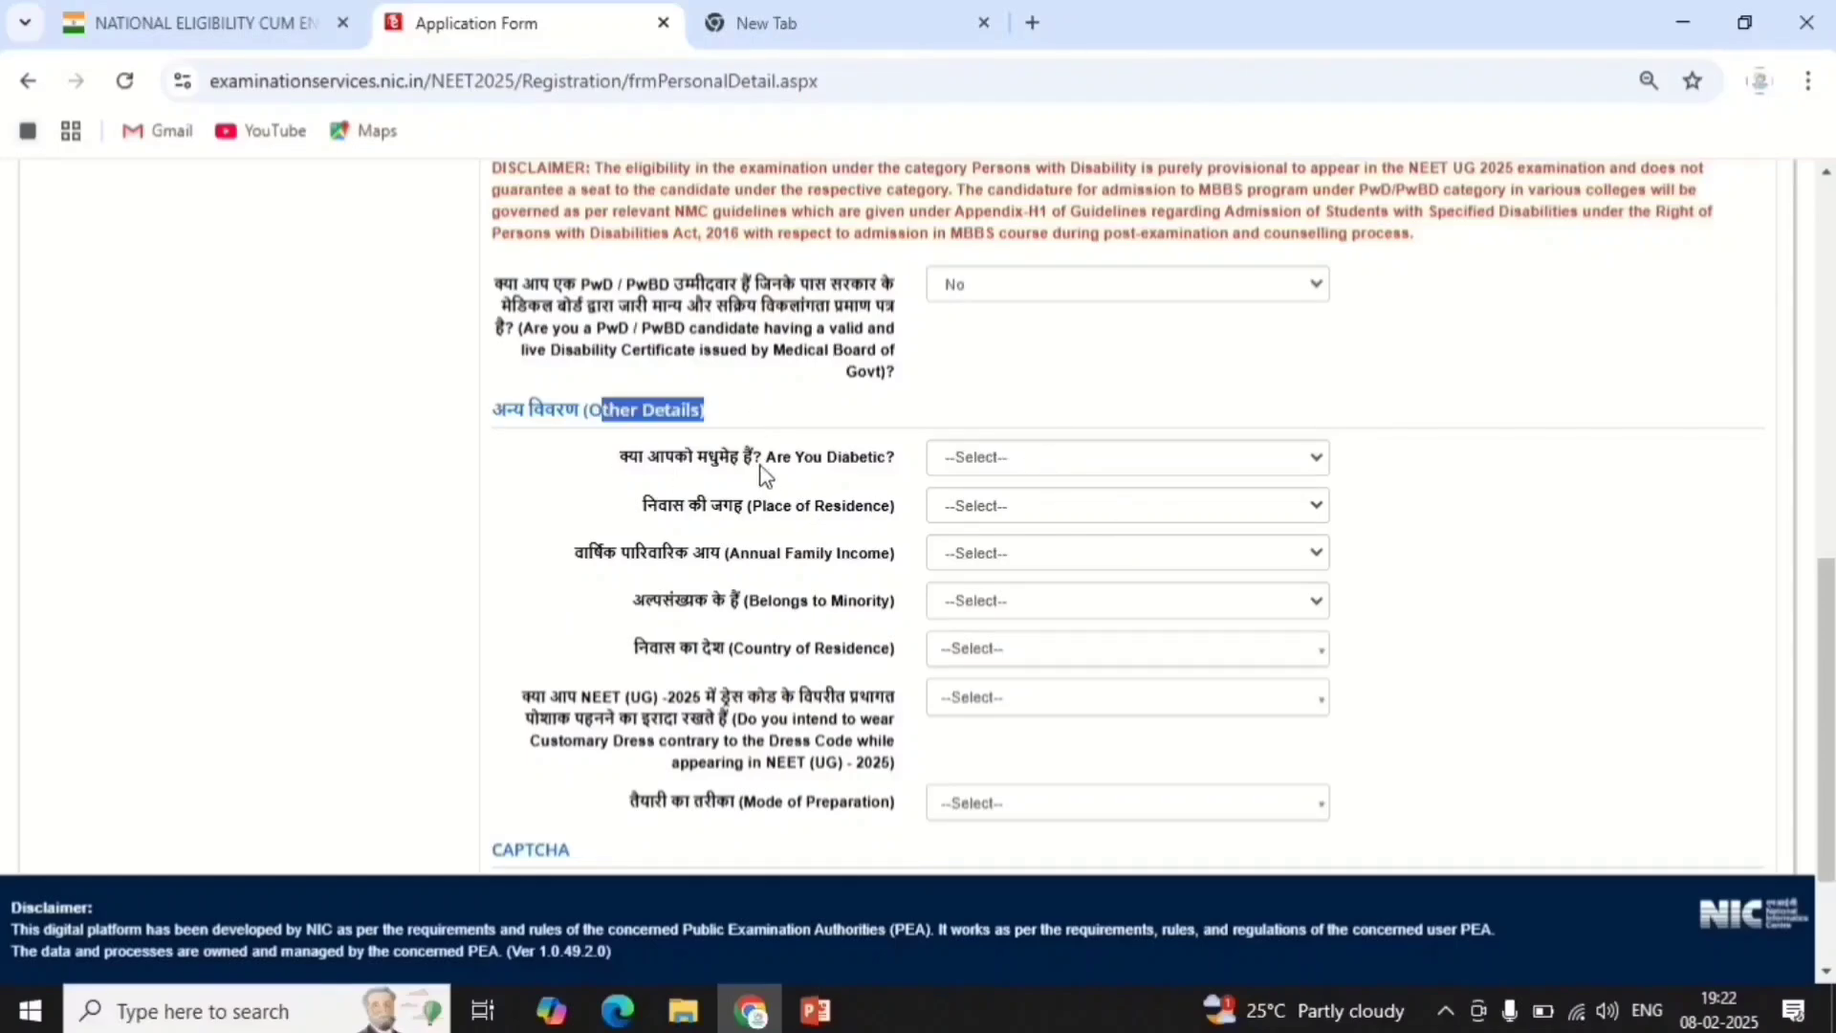
{"action": "left_click", "coordinate": [987, 473]}
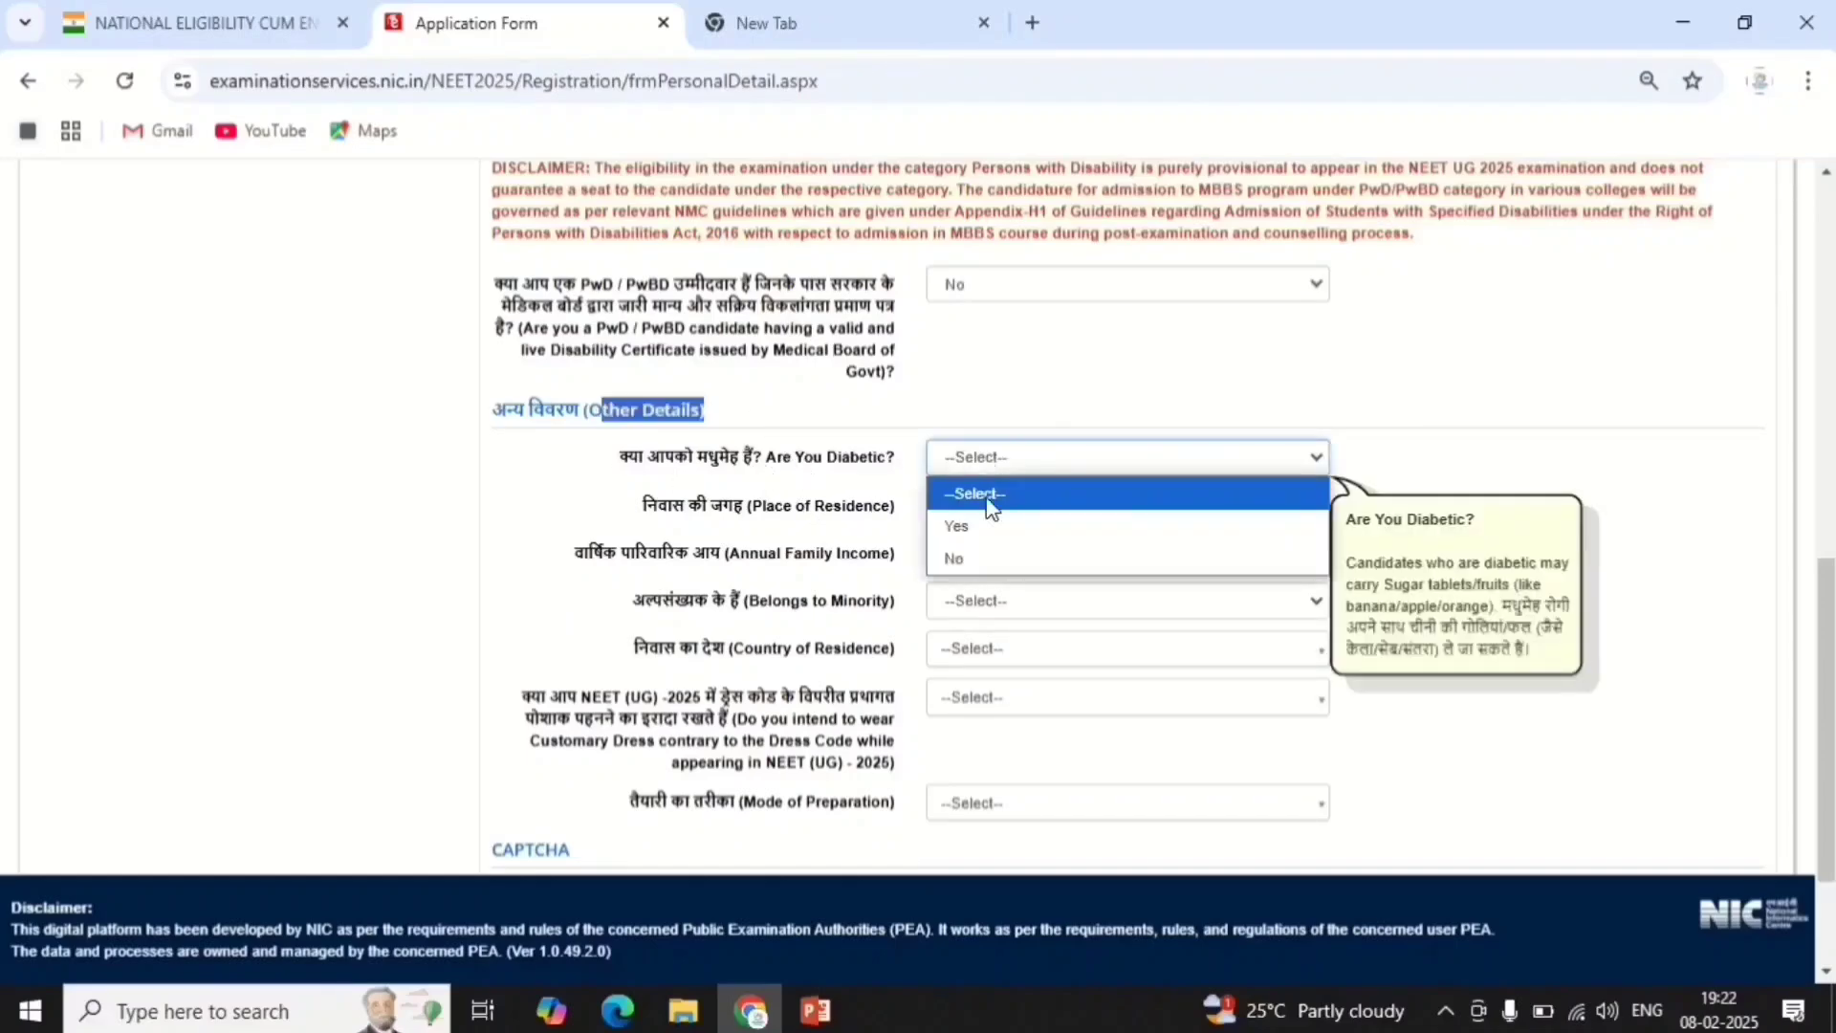
{"action": "left_click", "coordinate": [976, 557]}
- Set the Place of Residence to Urban in the Other Details
{"action": "left_click", "coordinate": [765, 524]}
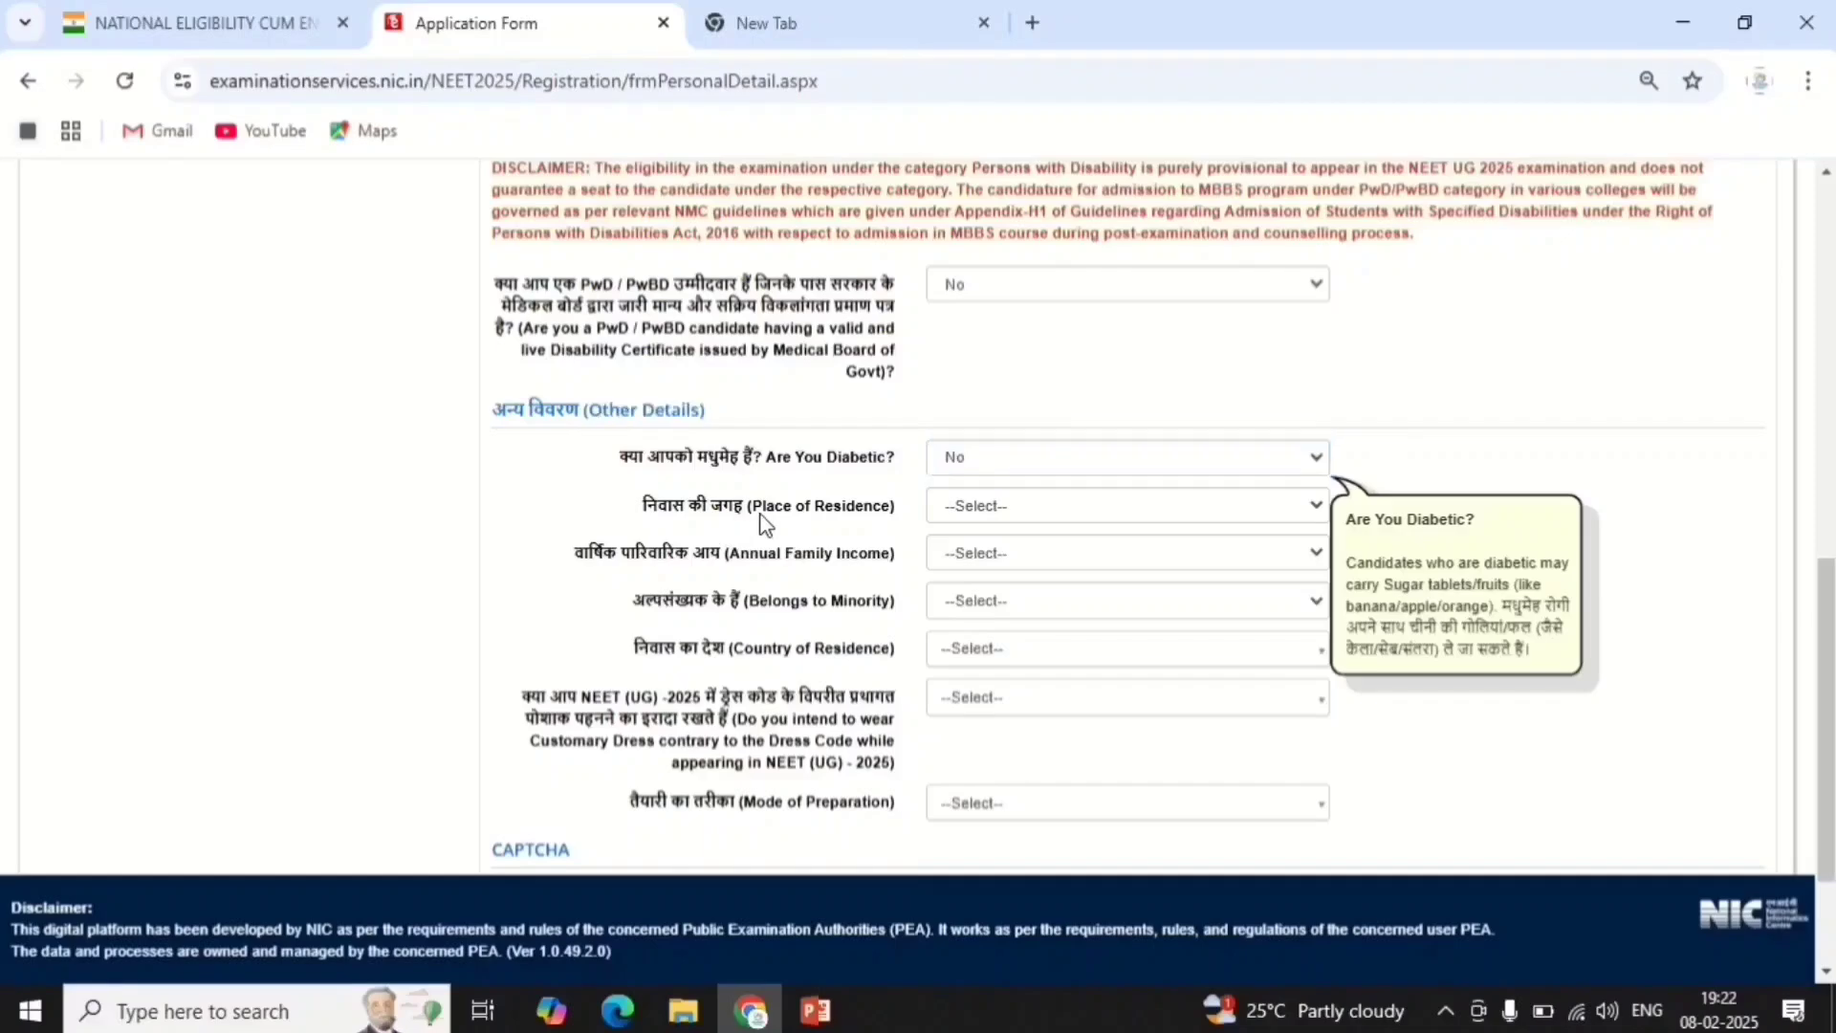
{"action": "left_click_drag", "start_coordinate": [762, 517], "coordinate": [884, 516]}
{"action": "left_click", "coordinate": [1008, 513]}
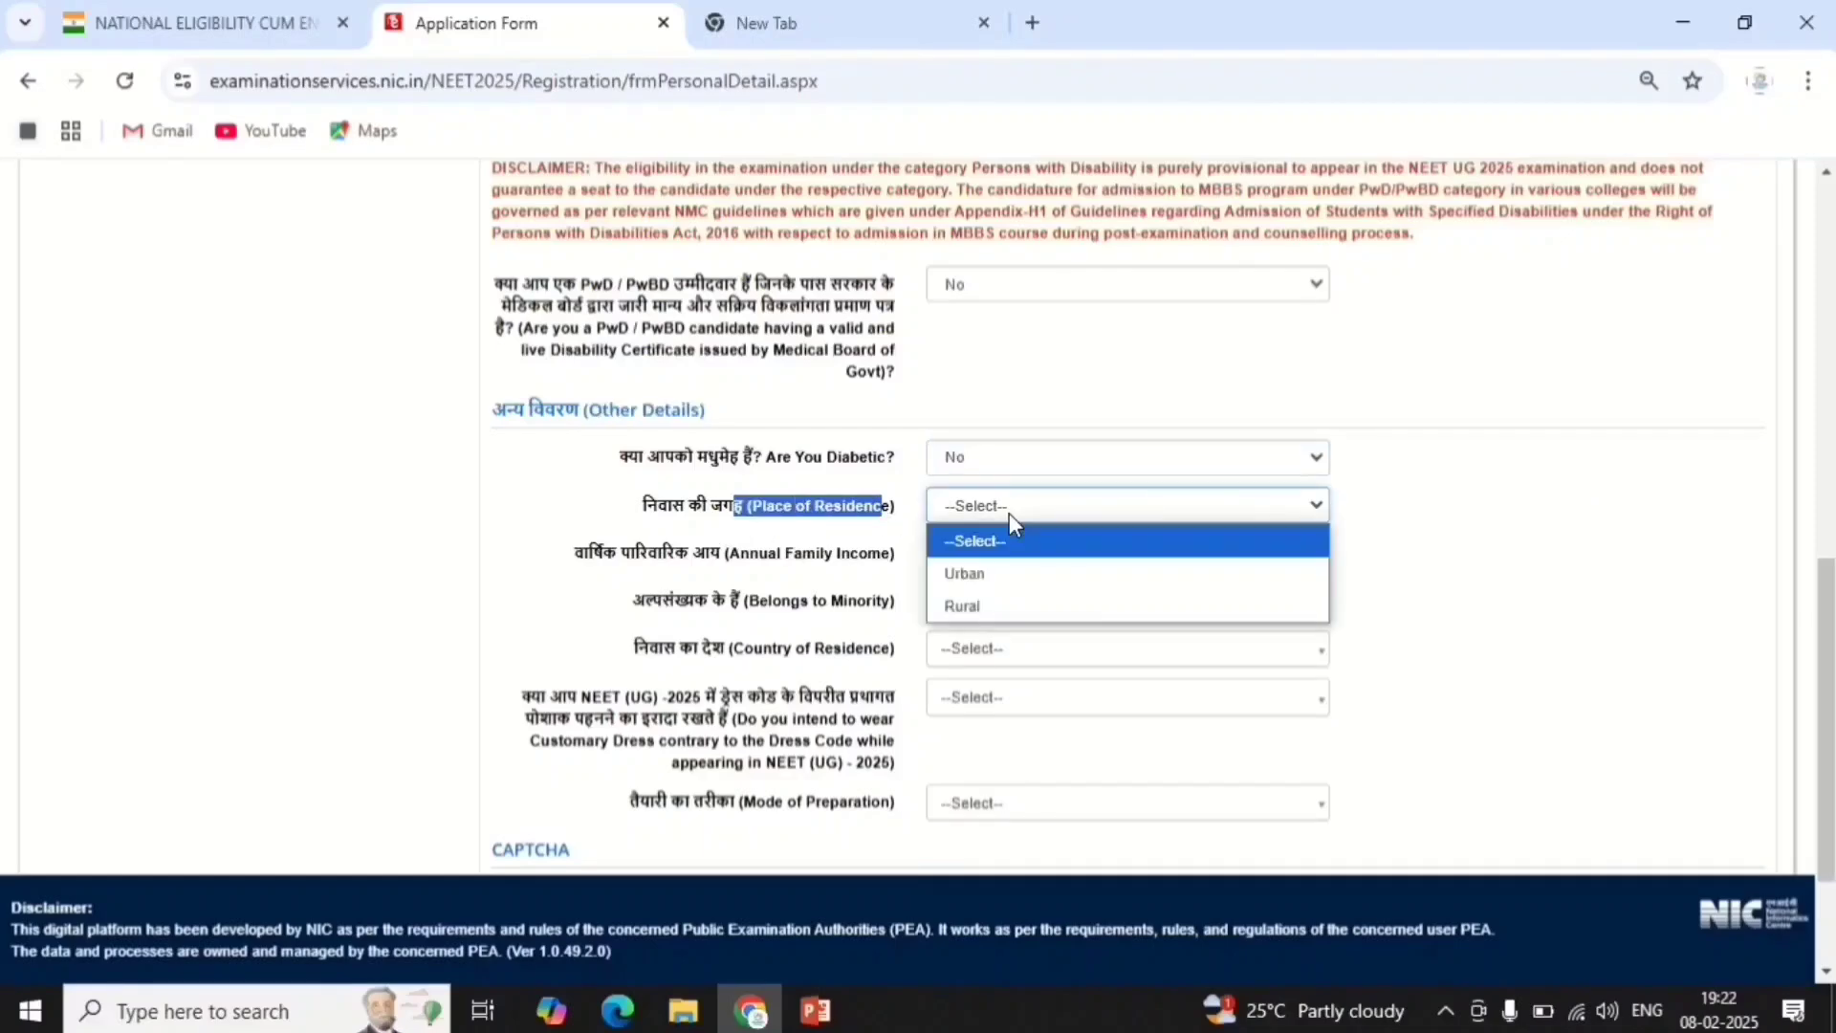
{"action": "left_click", "coordinate": [1007, 574]}
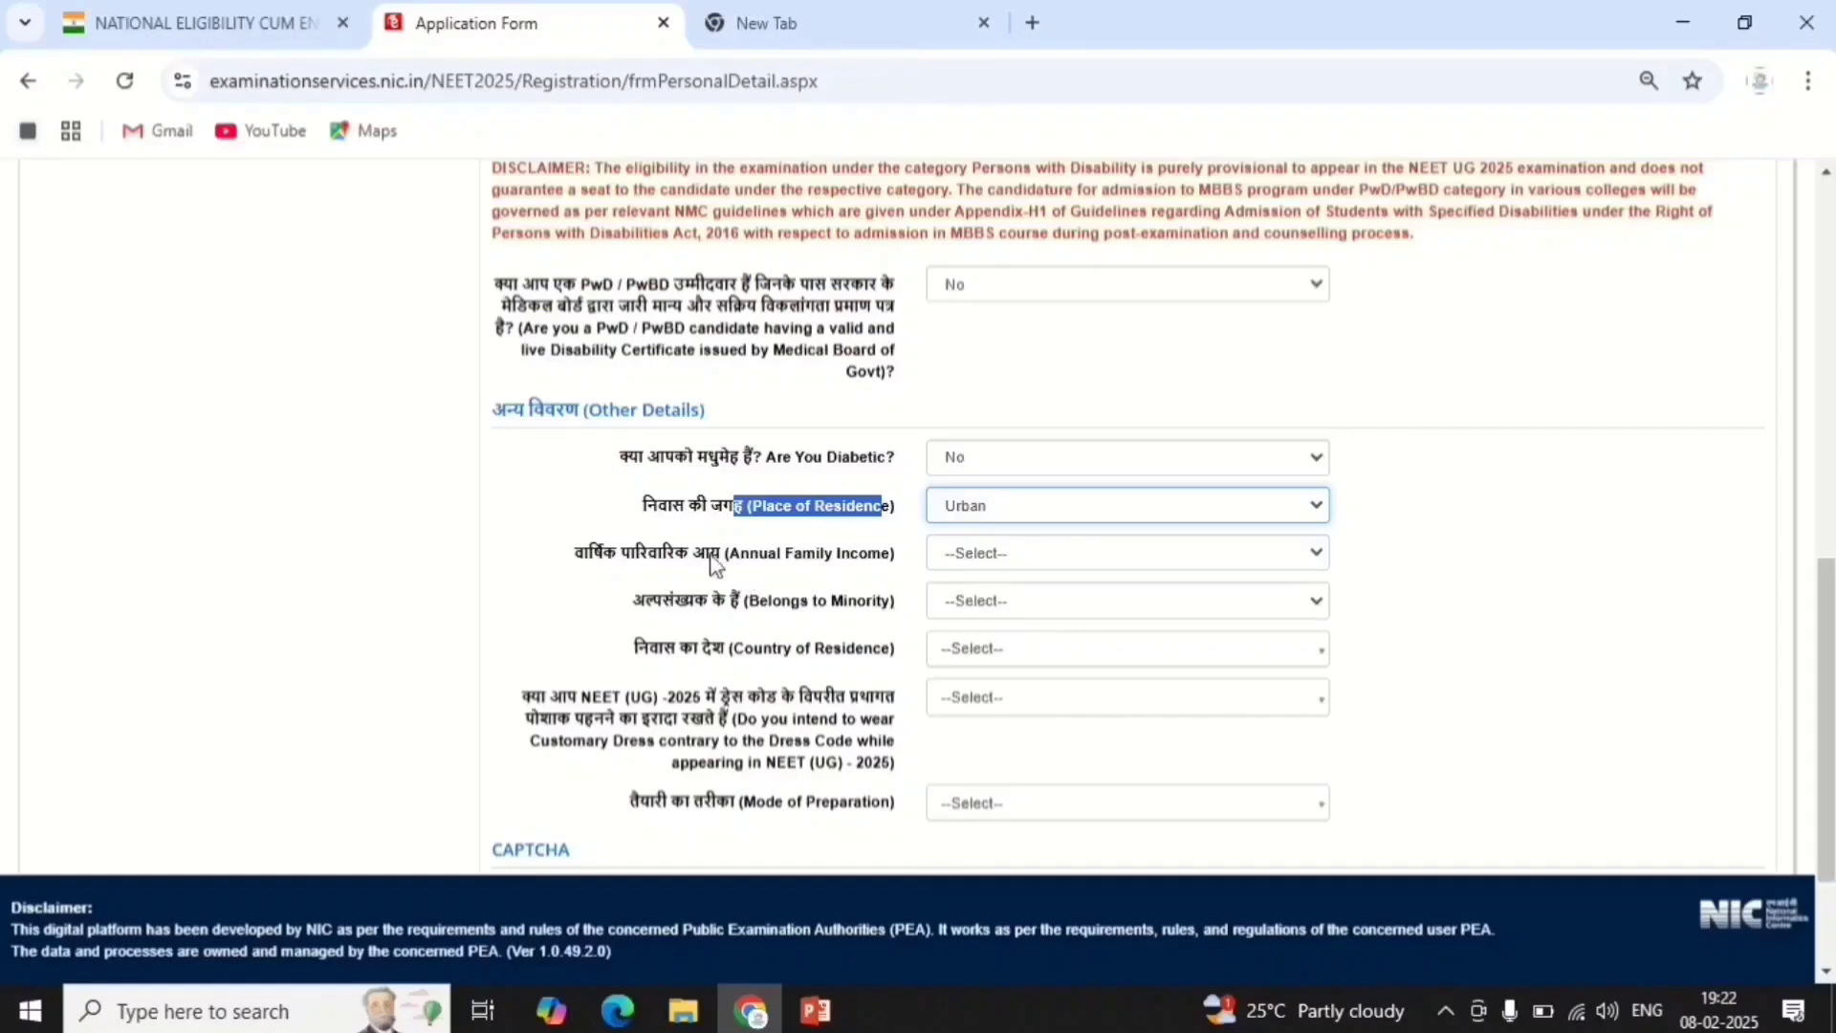
- Set the Annual Family Income to UPTO 100000
{"action": "left_click_drag", "start_coordinate": [712, 560], "coordinate": [882, 560]}
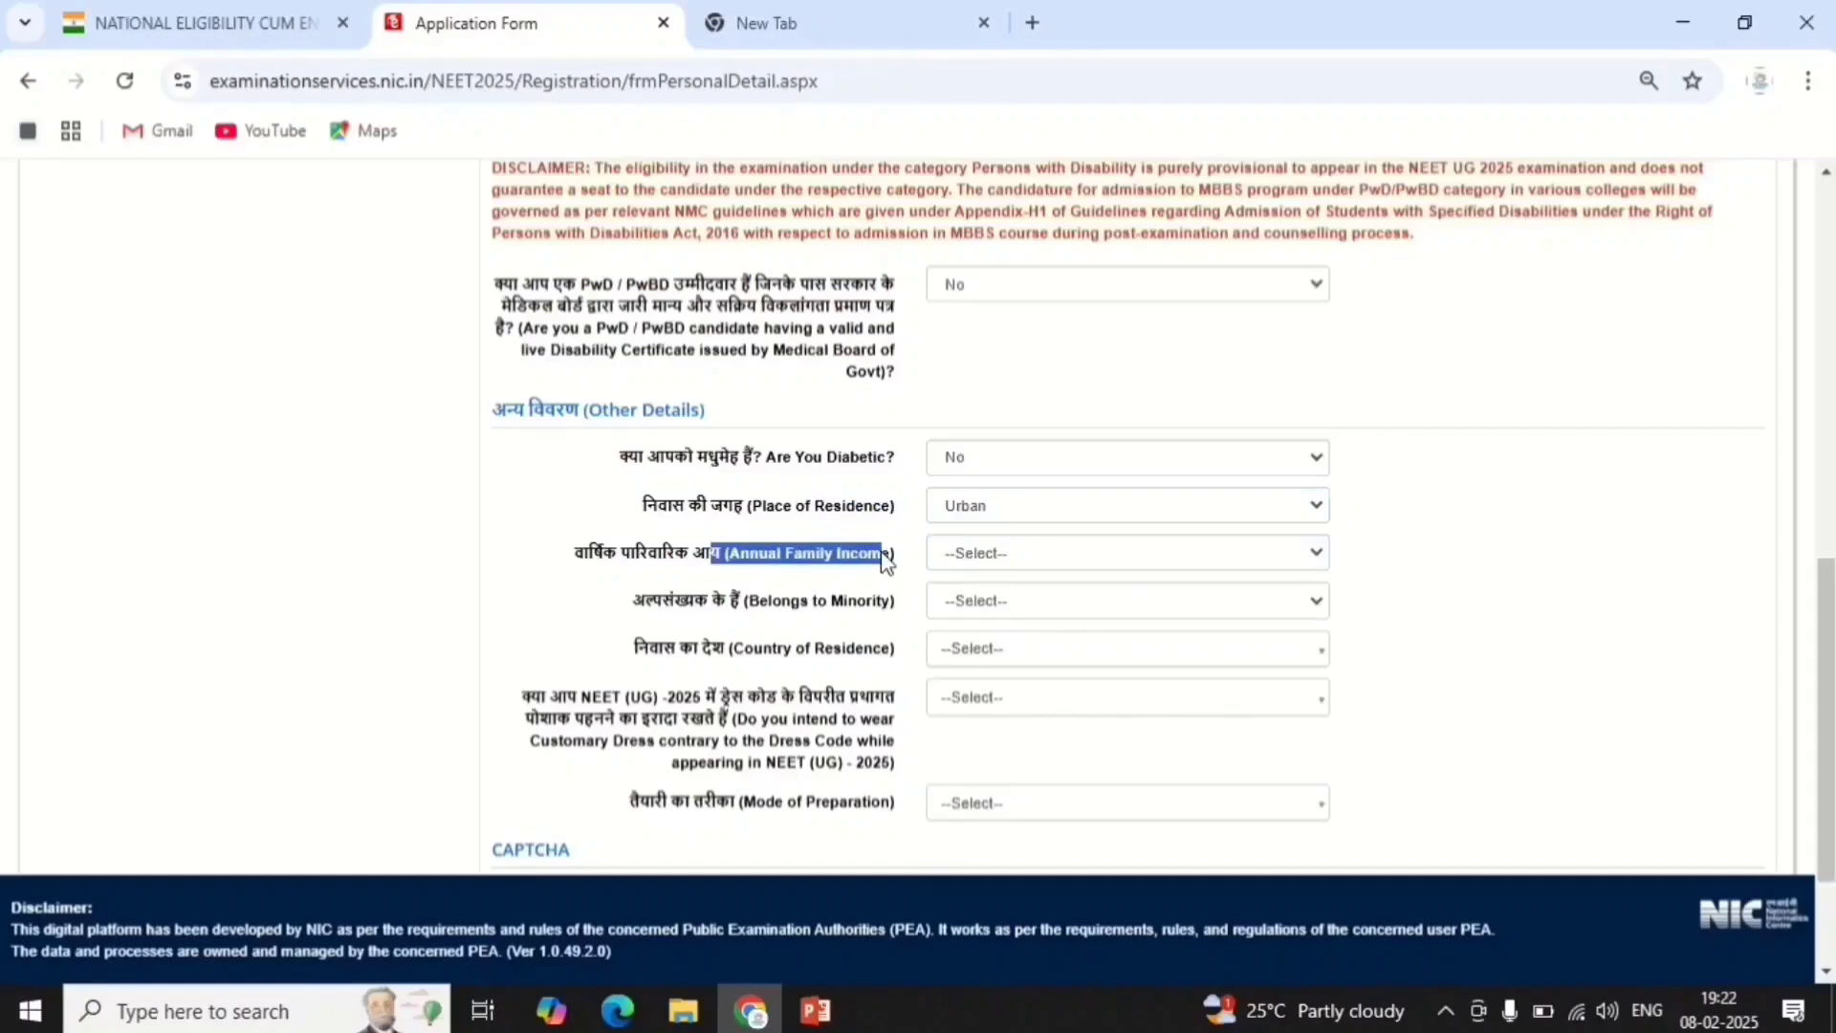
{"action": "left_click", "coordinate": [994, 565]}
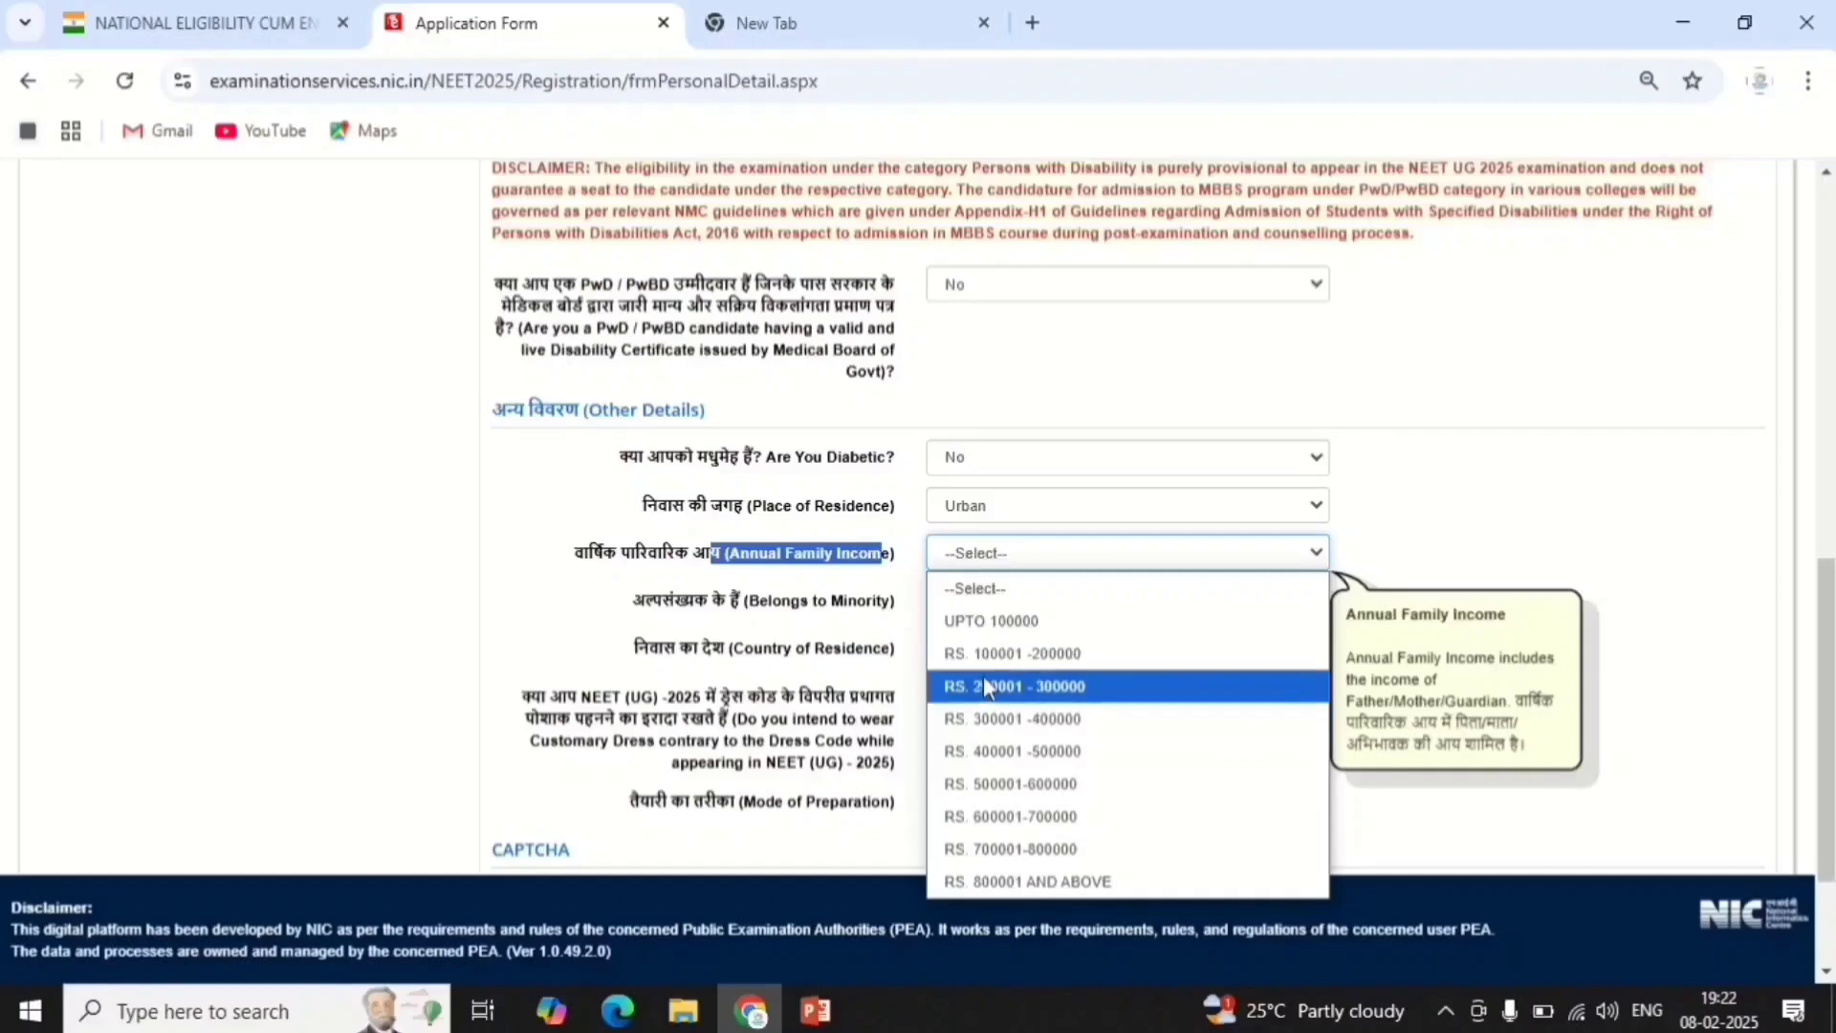
{"action": "left_click", "coordinate": [985, 627]}
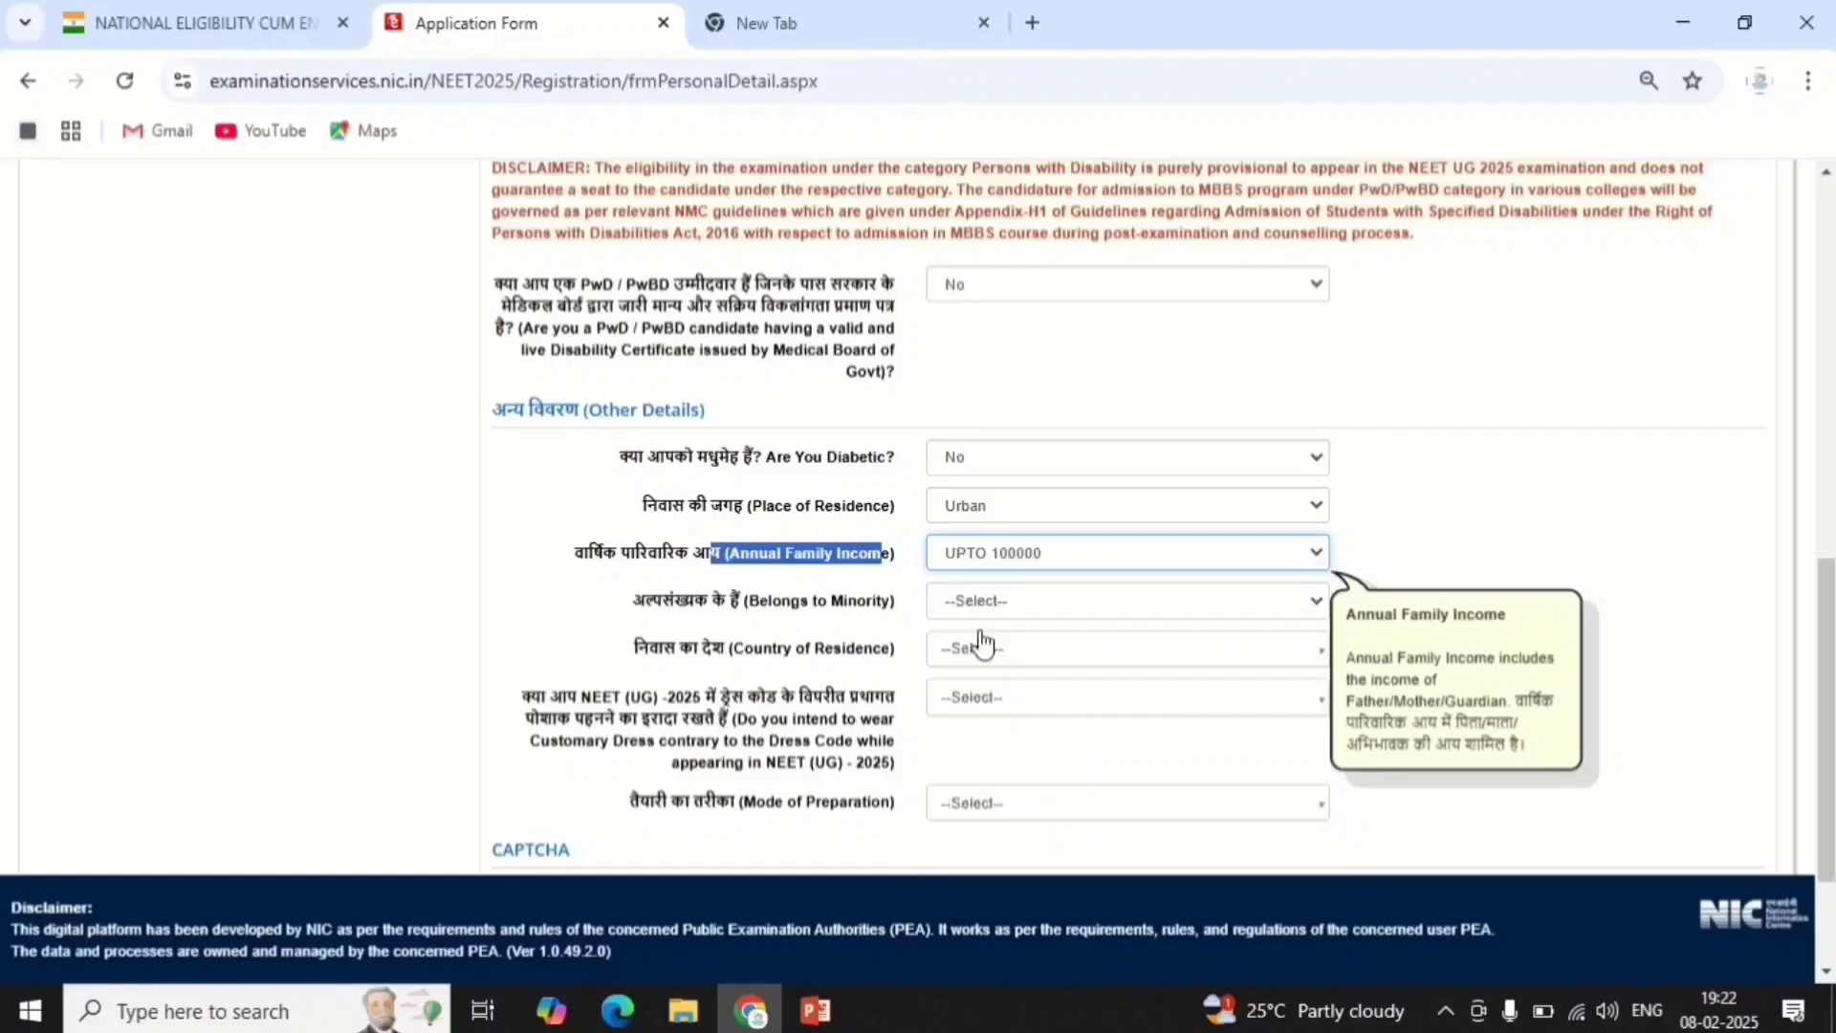
- Set Belongs to Minority to Yes and view the available Religious Minority options
{"action": "left_click_drag", "start_coordinate": [747, 603], "coordinate": [936, 612]}
{"action": "left_click", "coordinate": [1431, 604]}
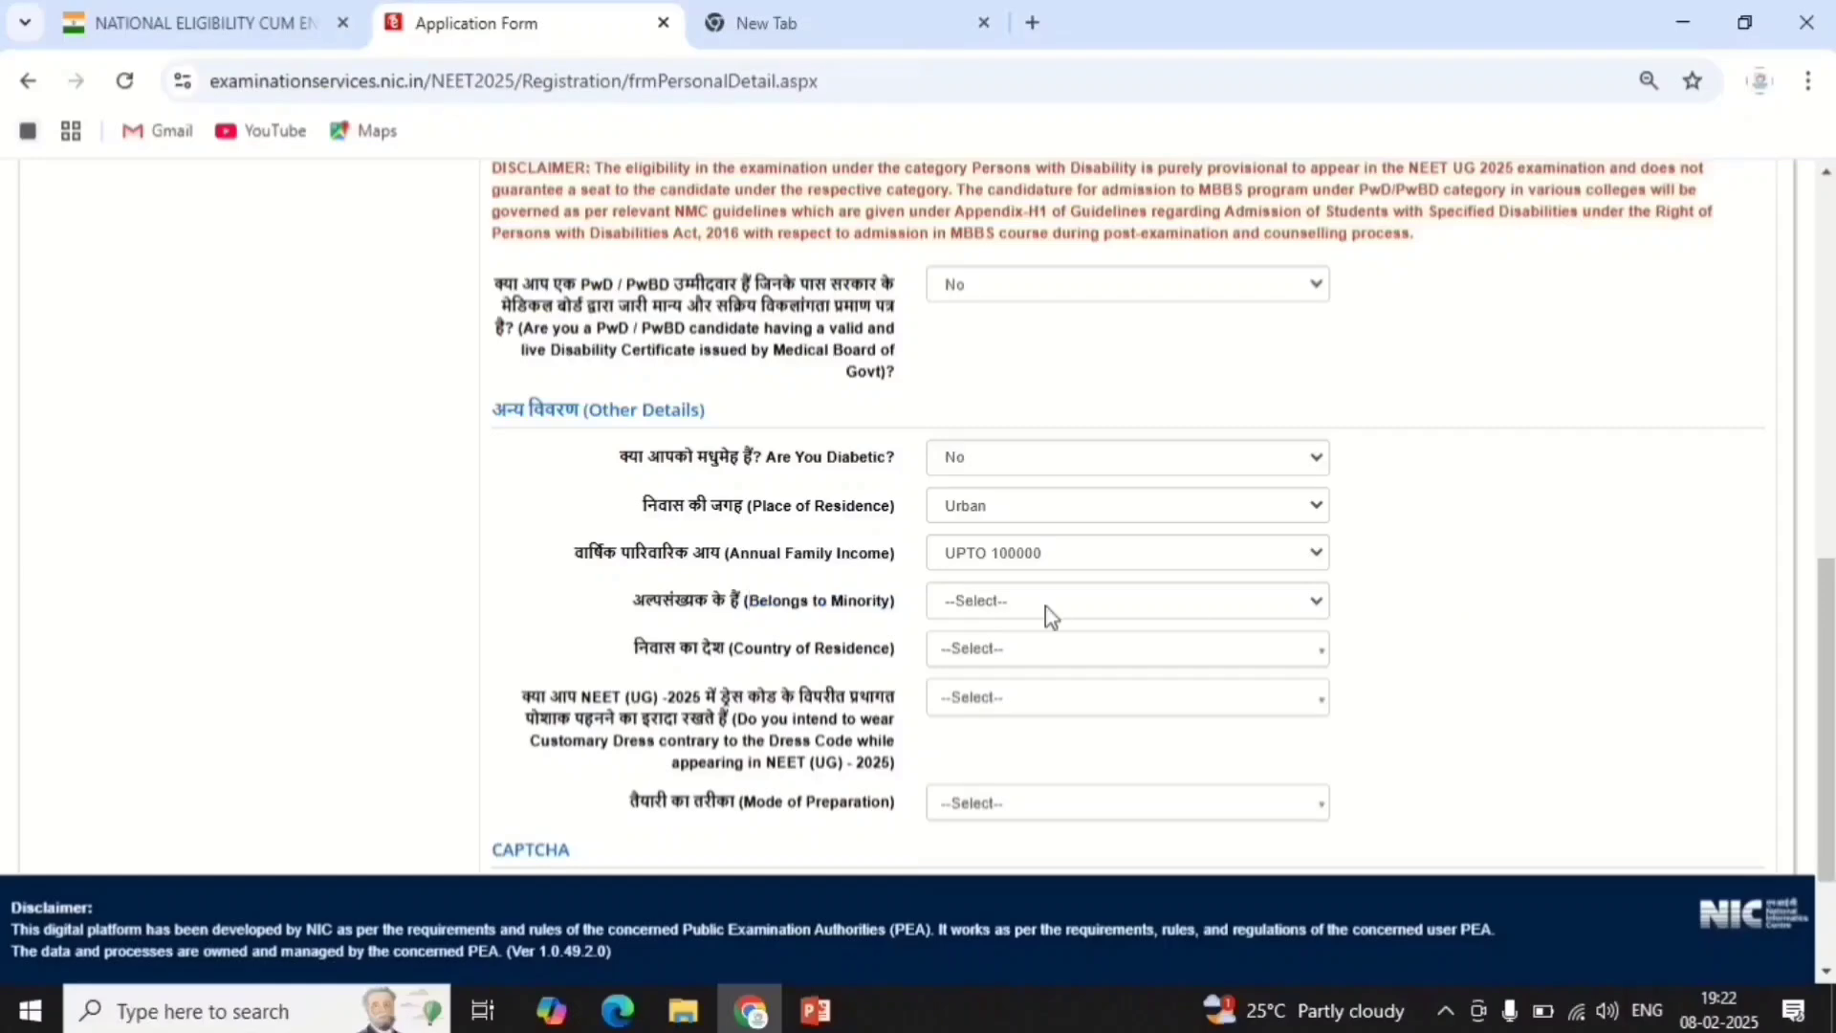
{"action": "left_click", "coordinate": [1046, 606]}
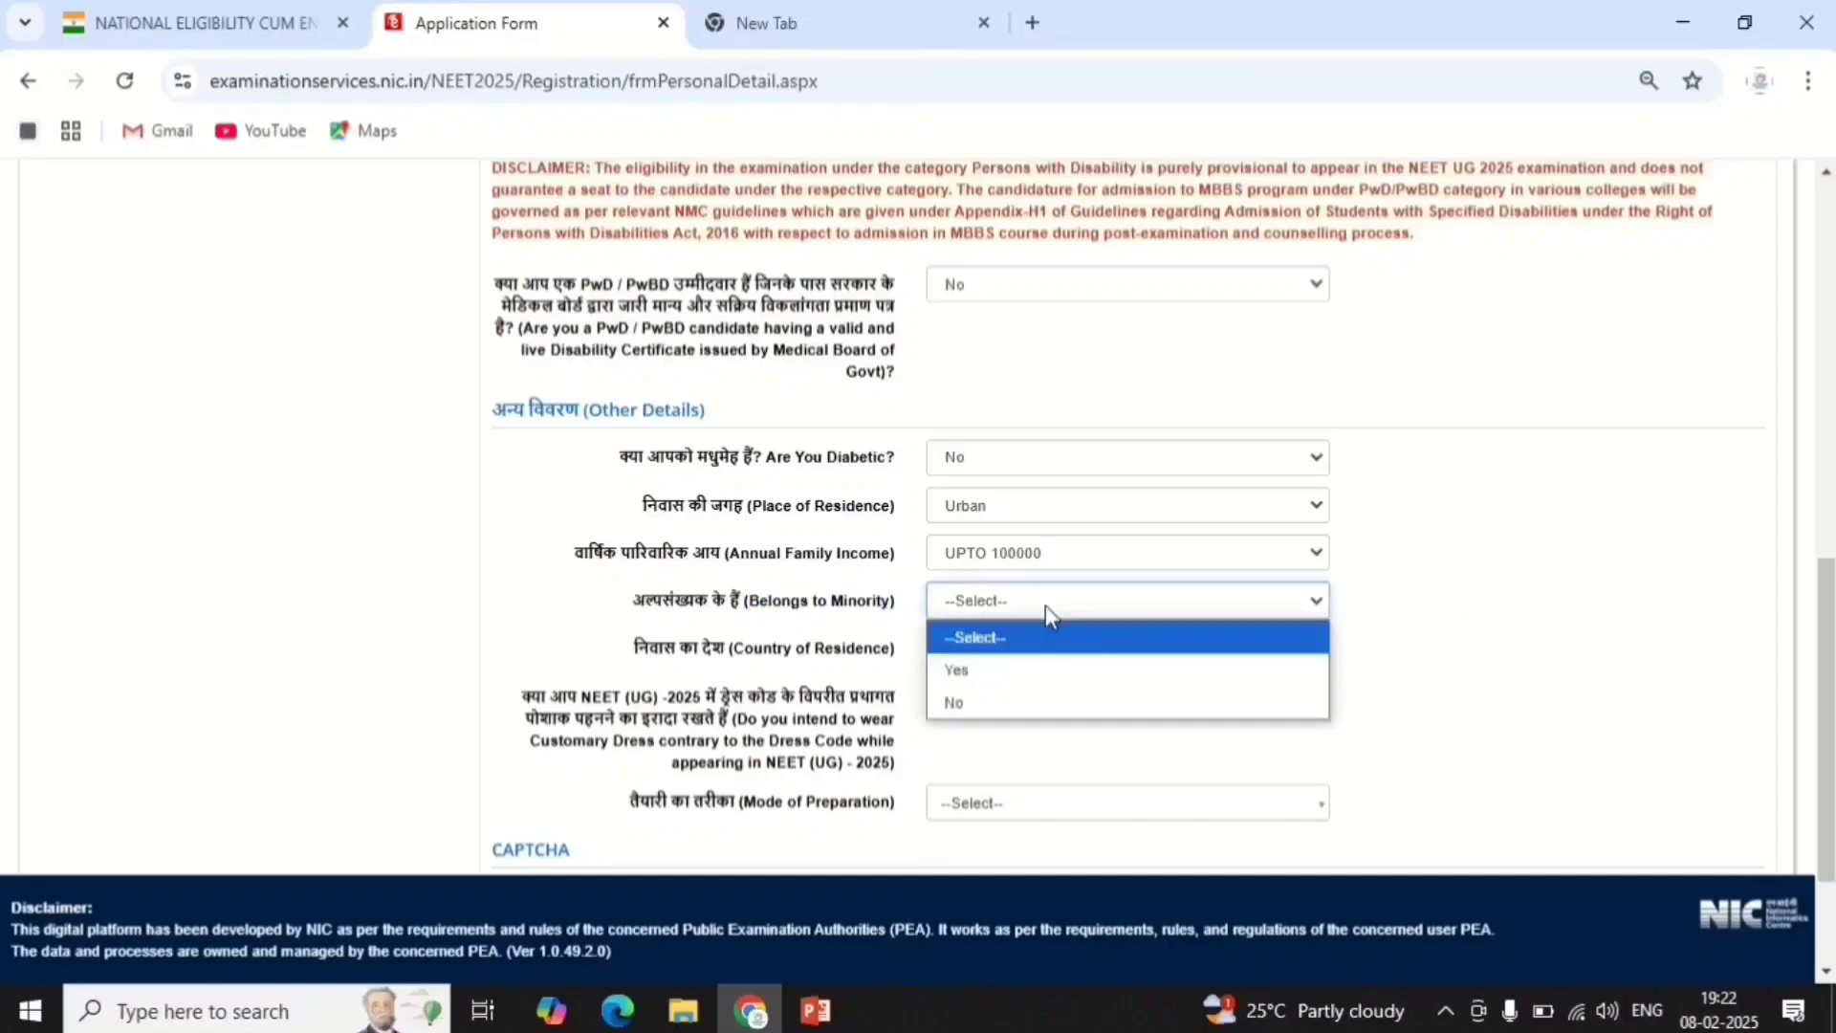
{"action": "left_click", "coordinate": [1019, 675]}
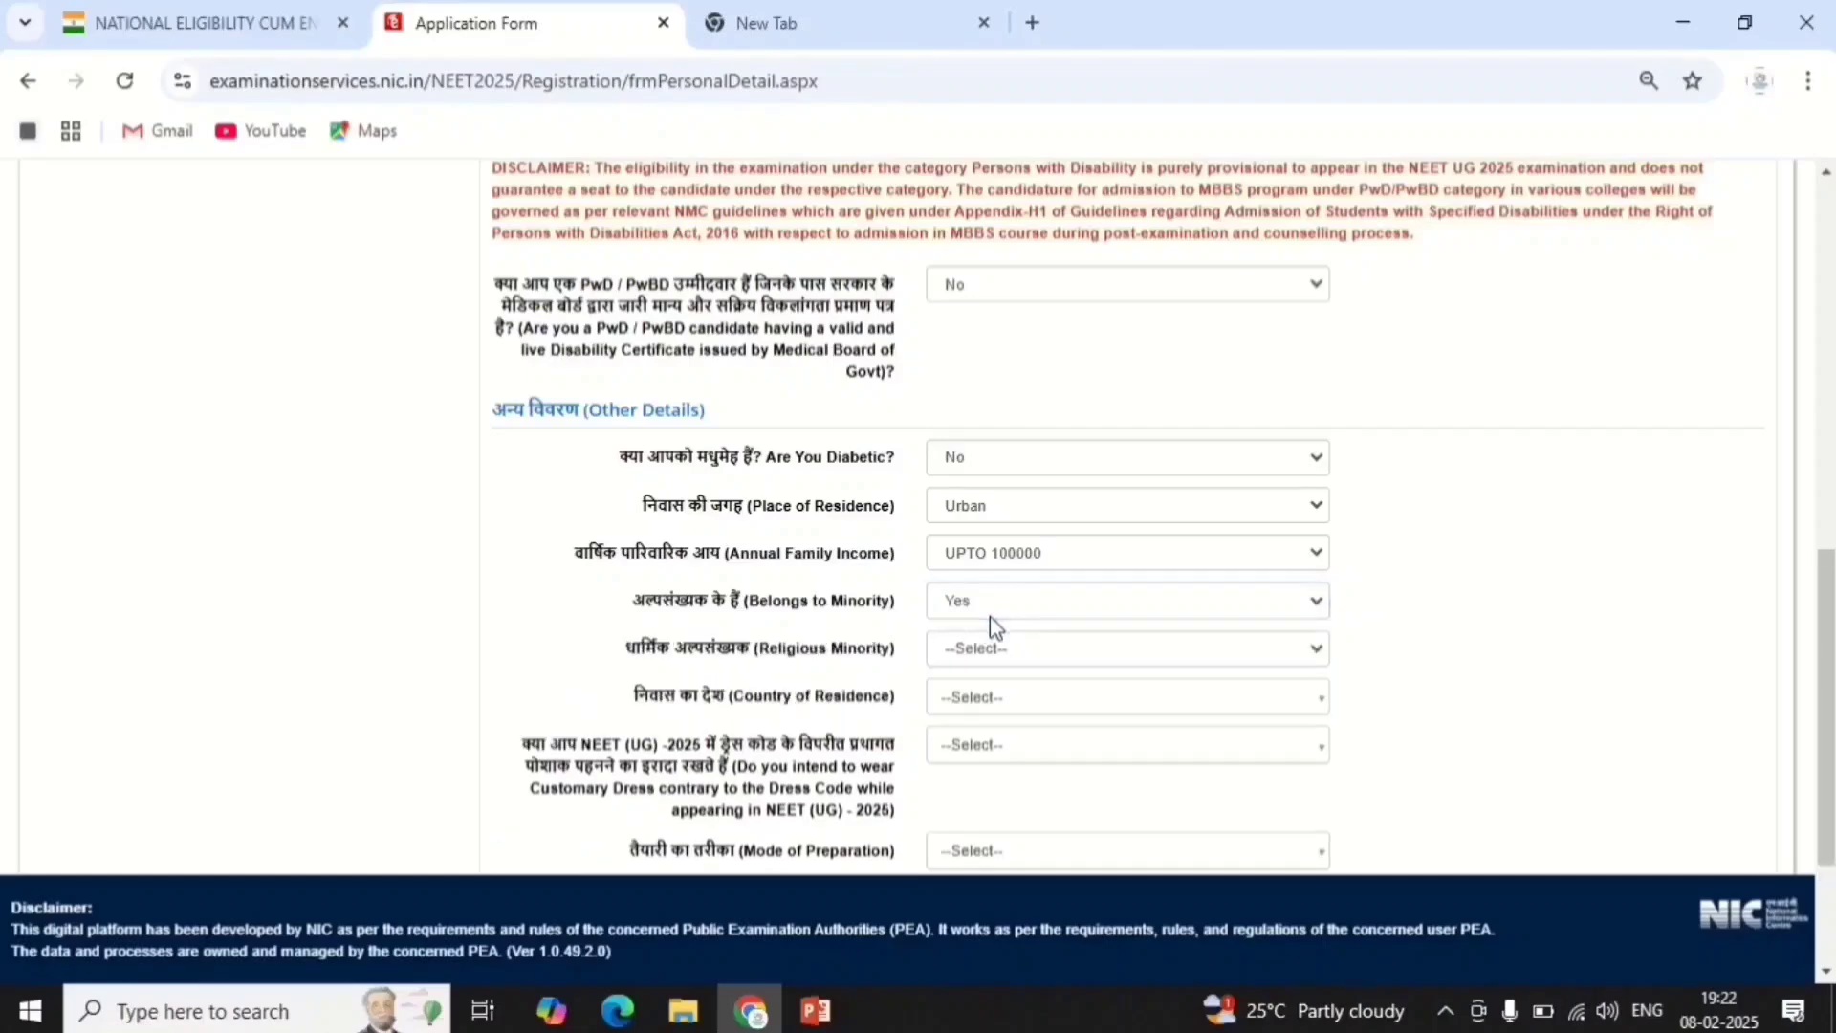
{"action": "left_click_drag", "start_coordinate": [796, 649], "coordinate": [916, 657]}
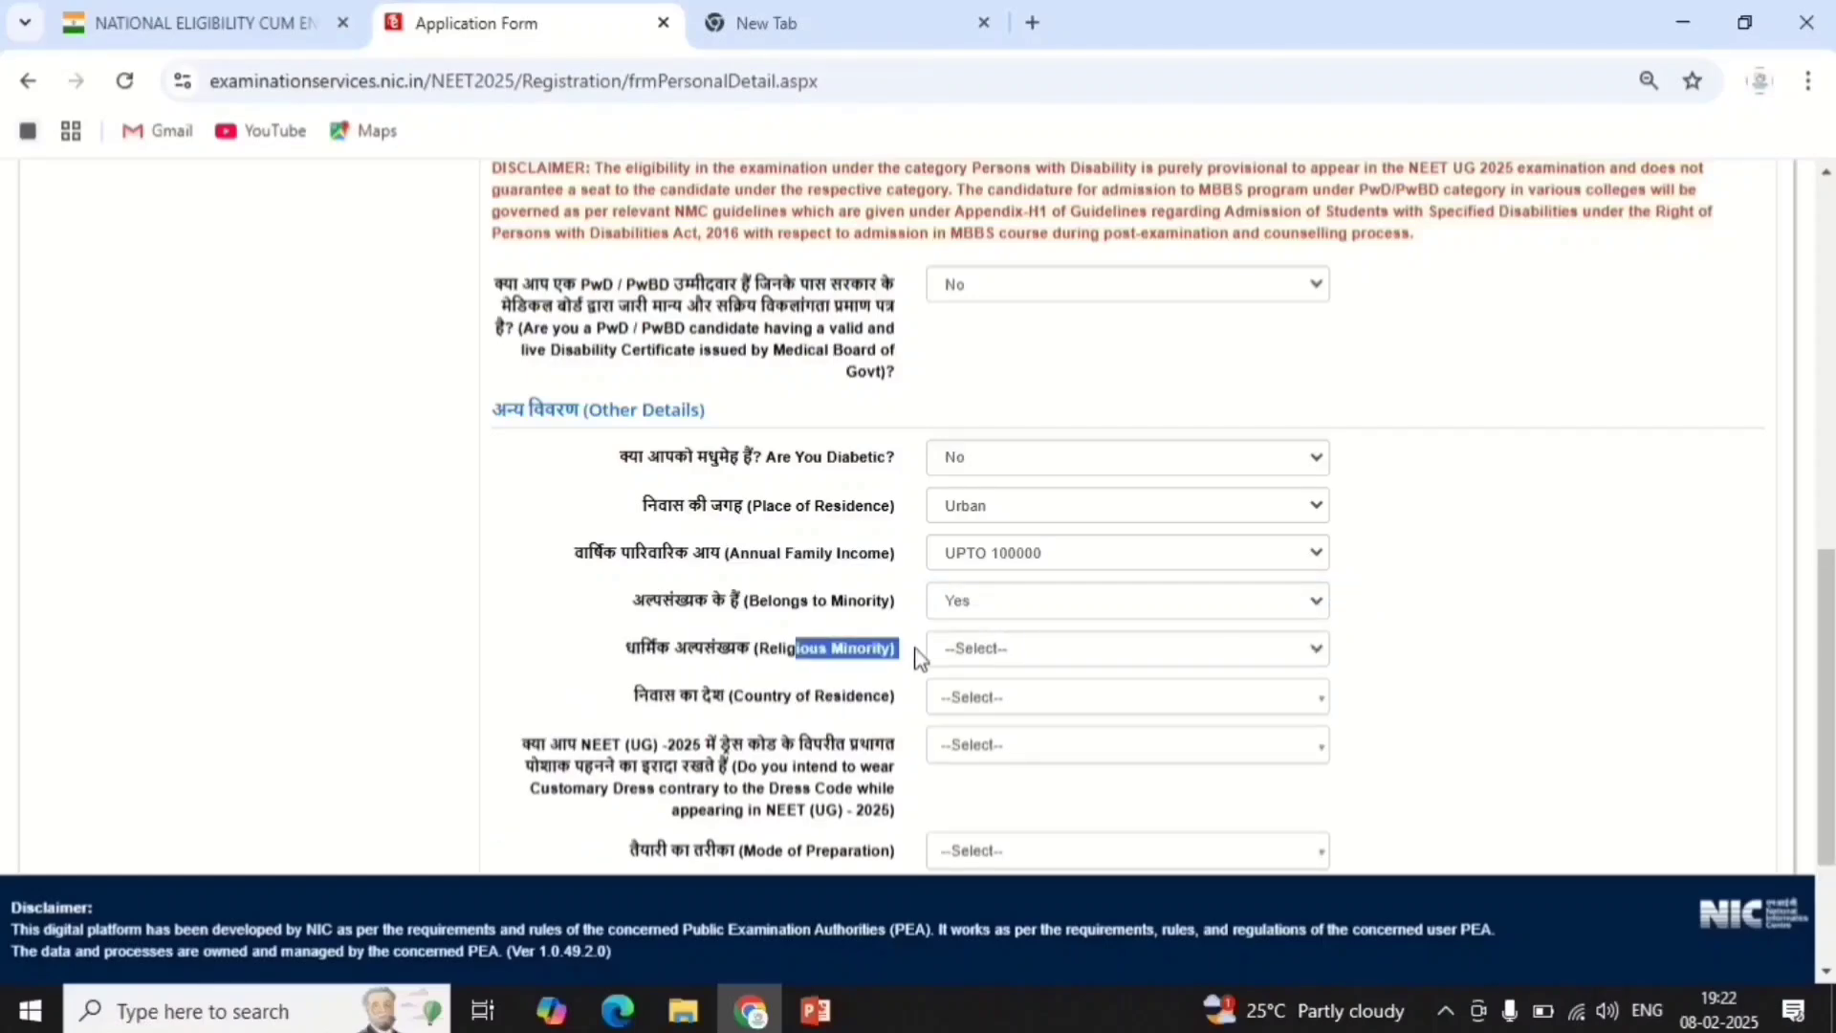
{"action": "left_click", "coordinate": [985, 656]}
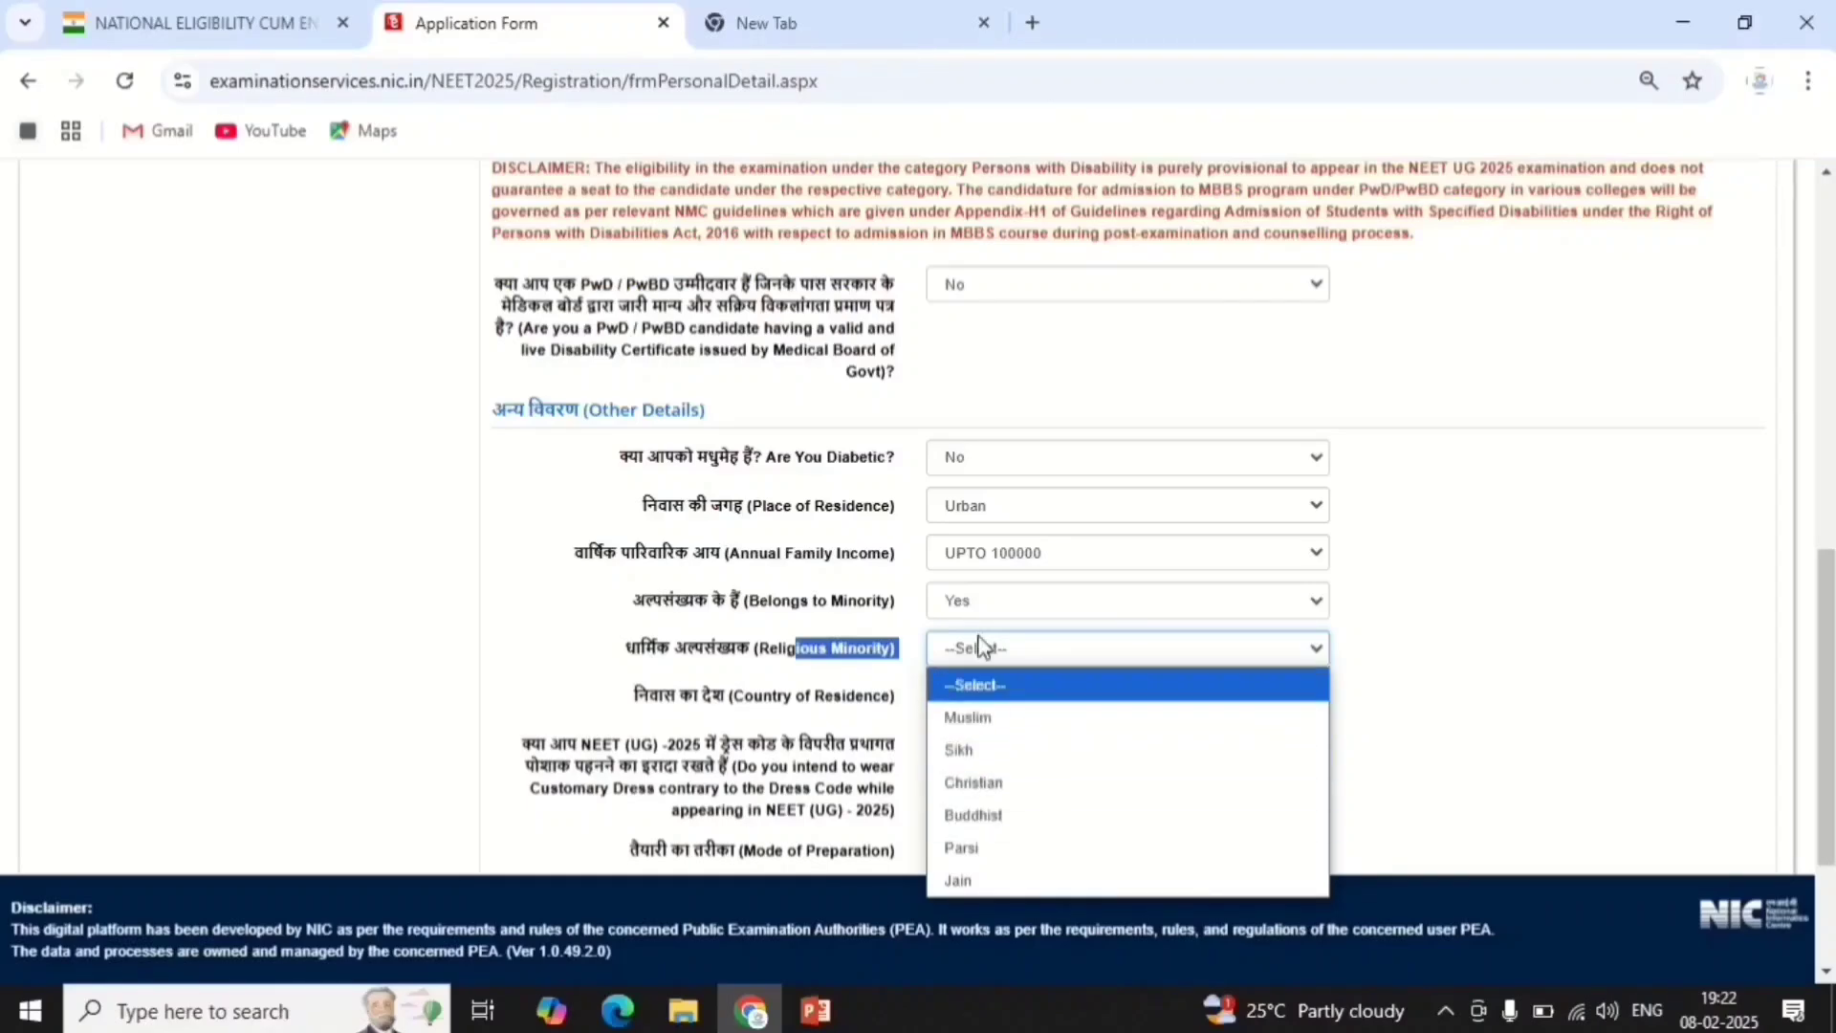
- Set Belongs to Minority to No, leaving the Religious Minority unselected
{"action": "left_click", "coordinate": [983, 600]}
{"action": "left_click", "coordinate": [983, 706]}
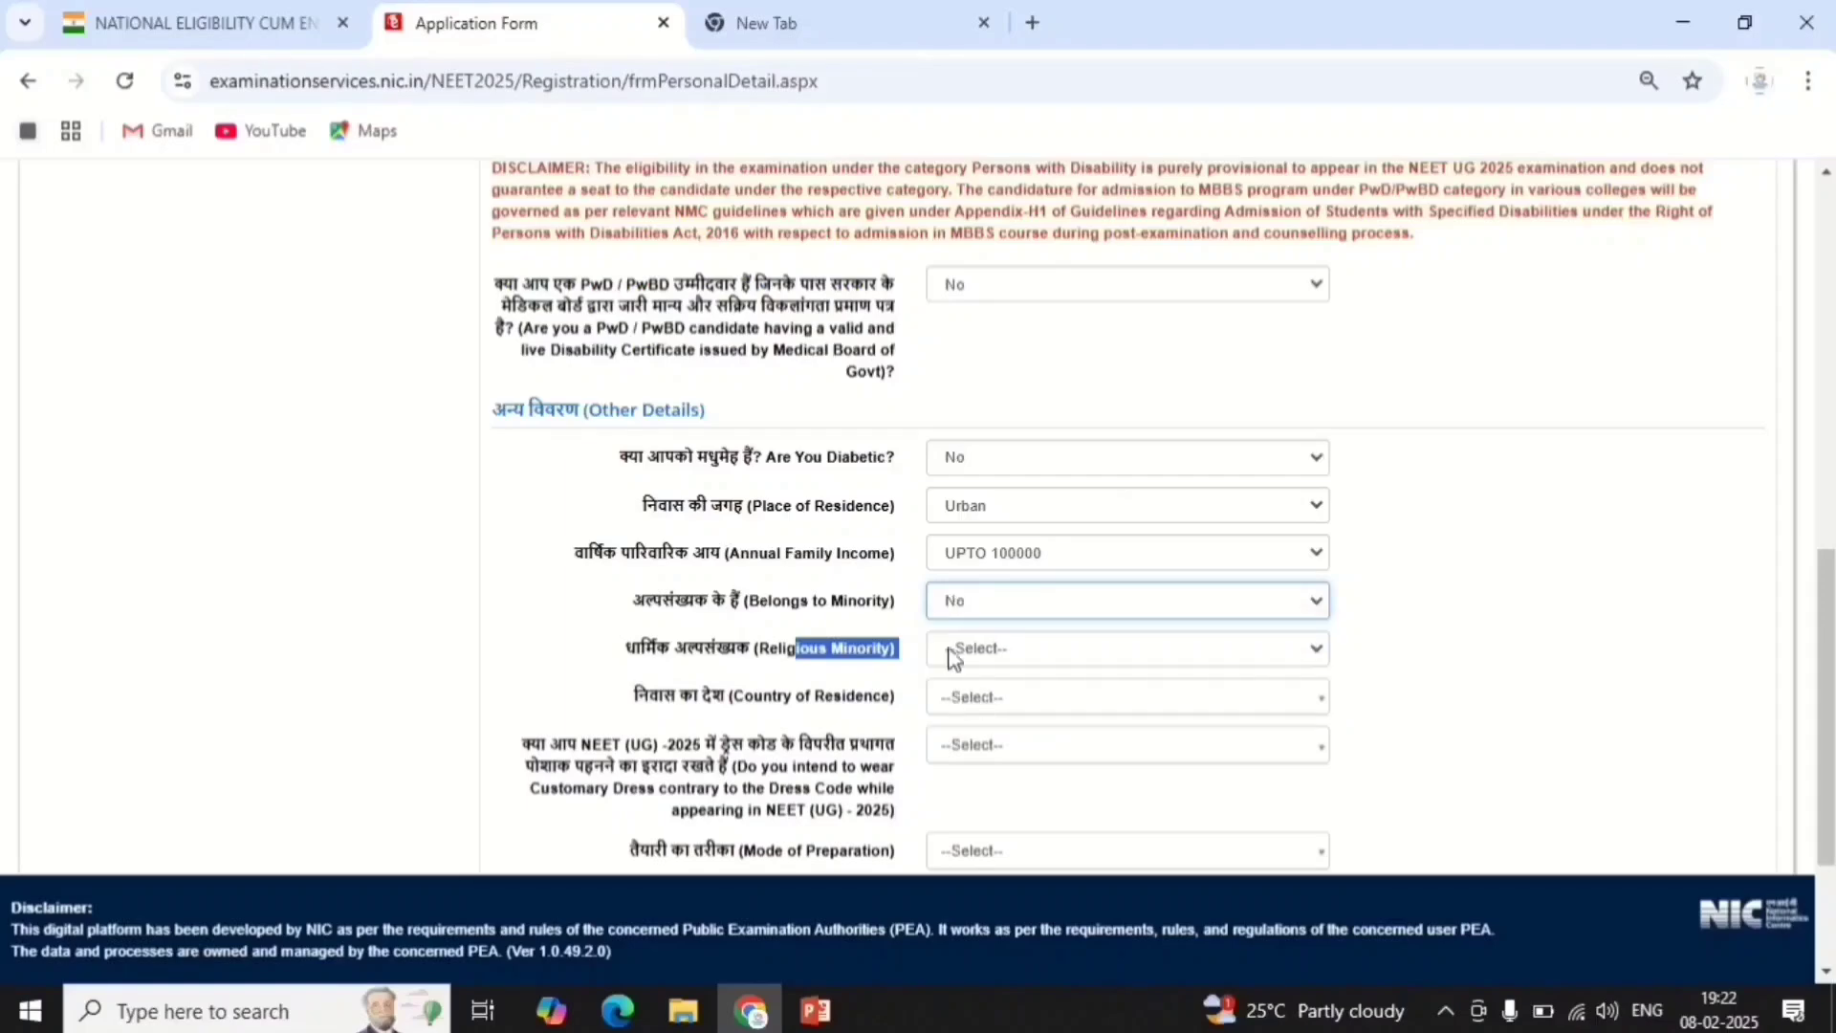
{"action": "left_click", "coordinate": [1052, 648]}
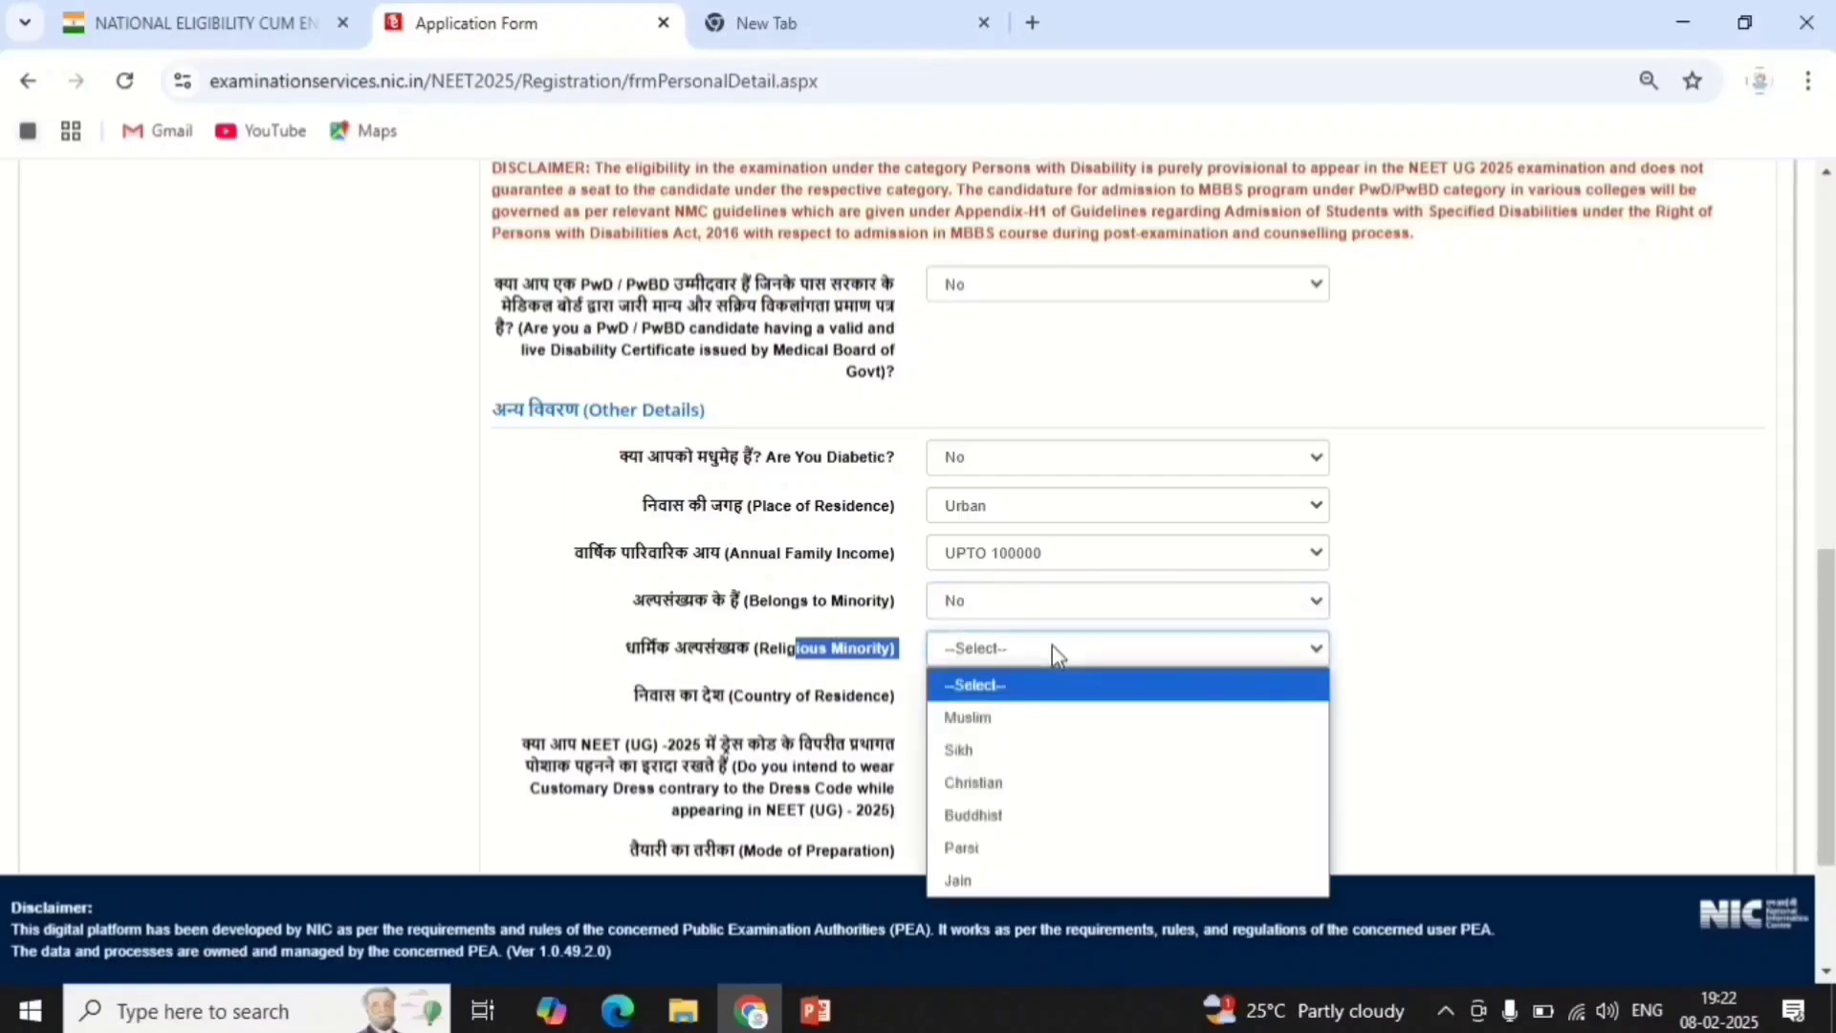
{"action": "left_click", "coordinate": [1436, 659]}
{"action": "left_click", "coordinate": [1435, 660]}
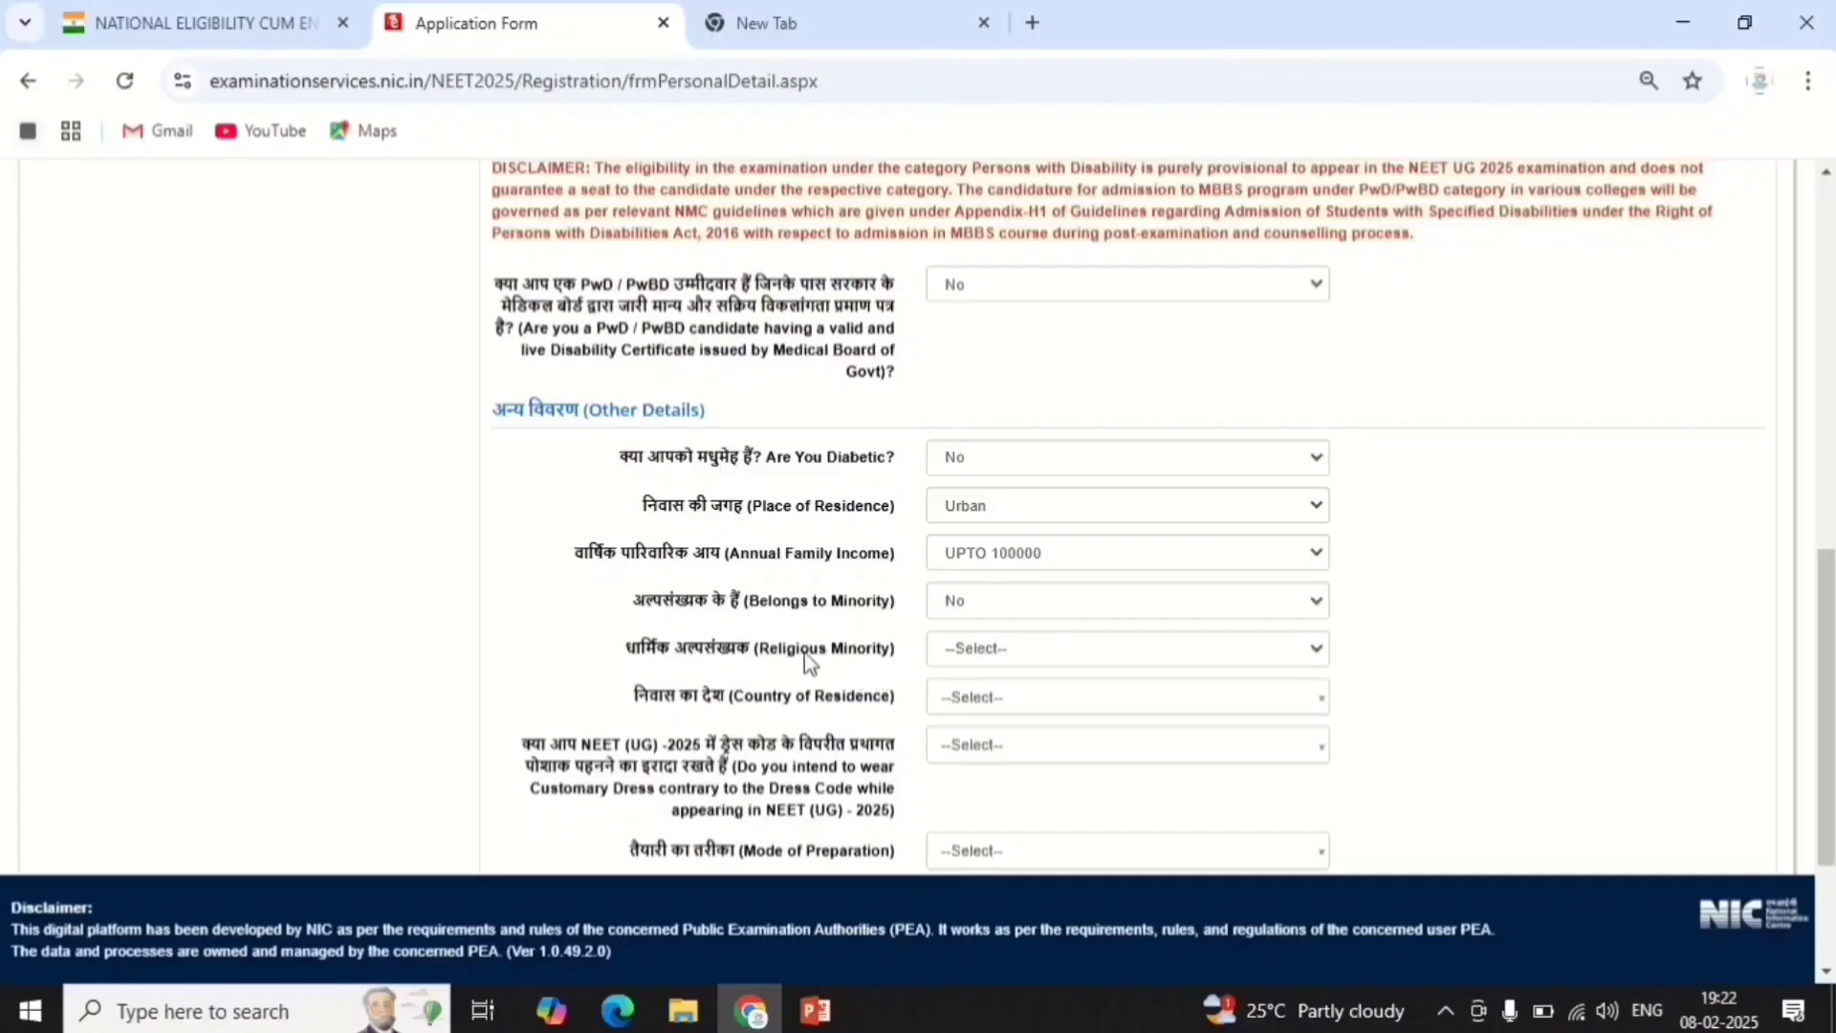
{"action": "left_click_drag", "start_coordinate": [749, 600], "coordinate": [873, 603]}
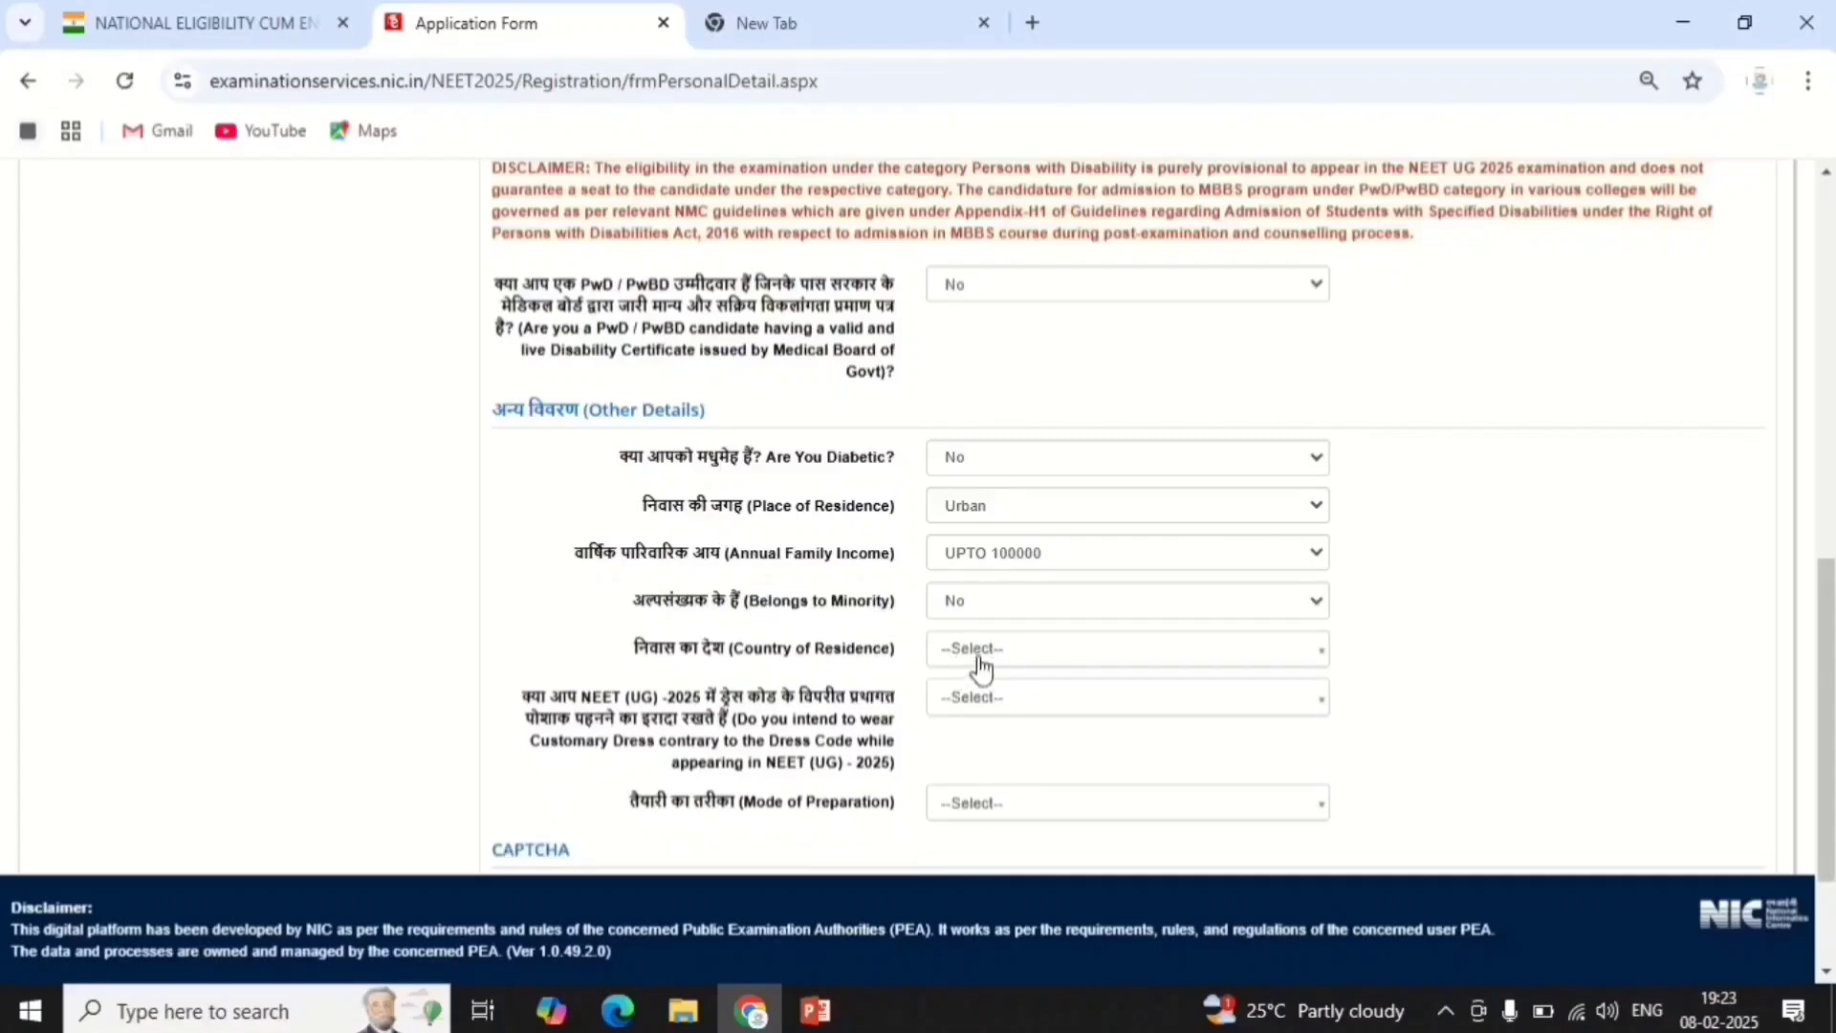
- Set the Country of Residence to India in the Other Details
{"action": "left_click", "coordinate": [956, 668]}
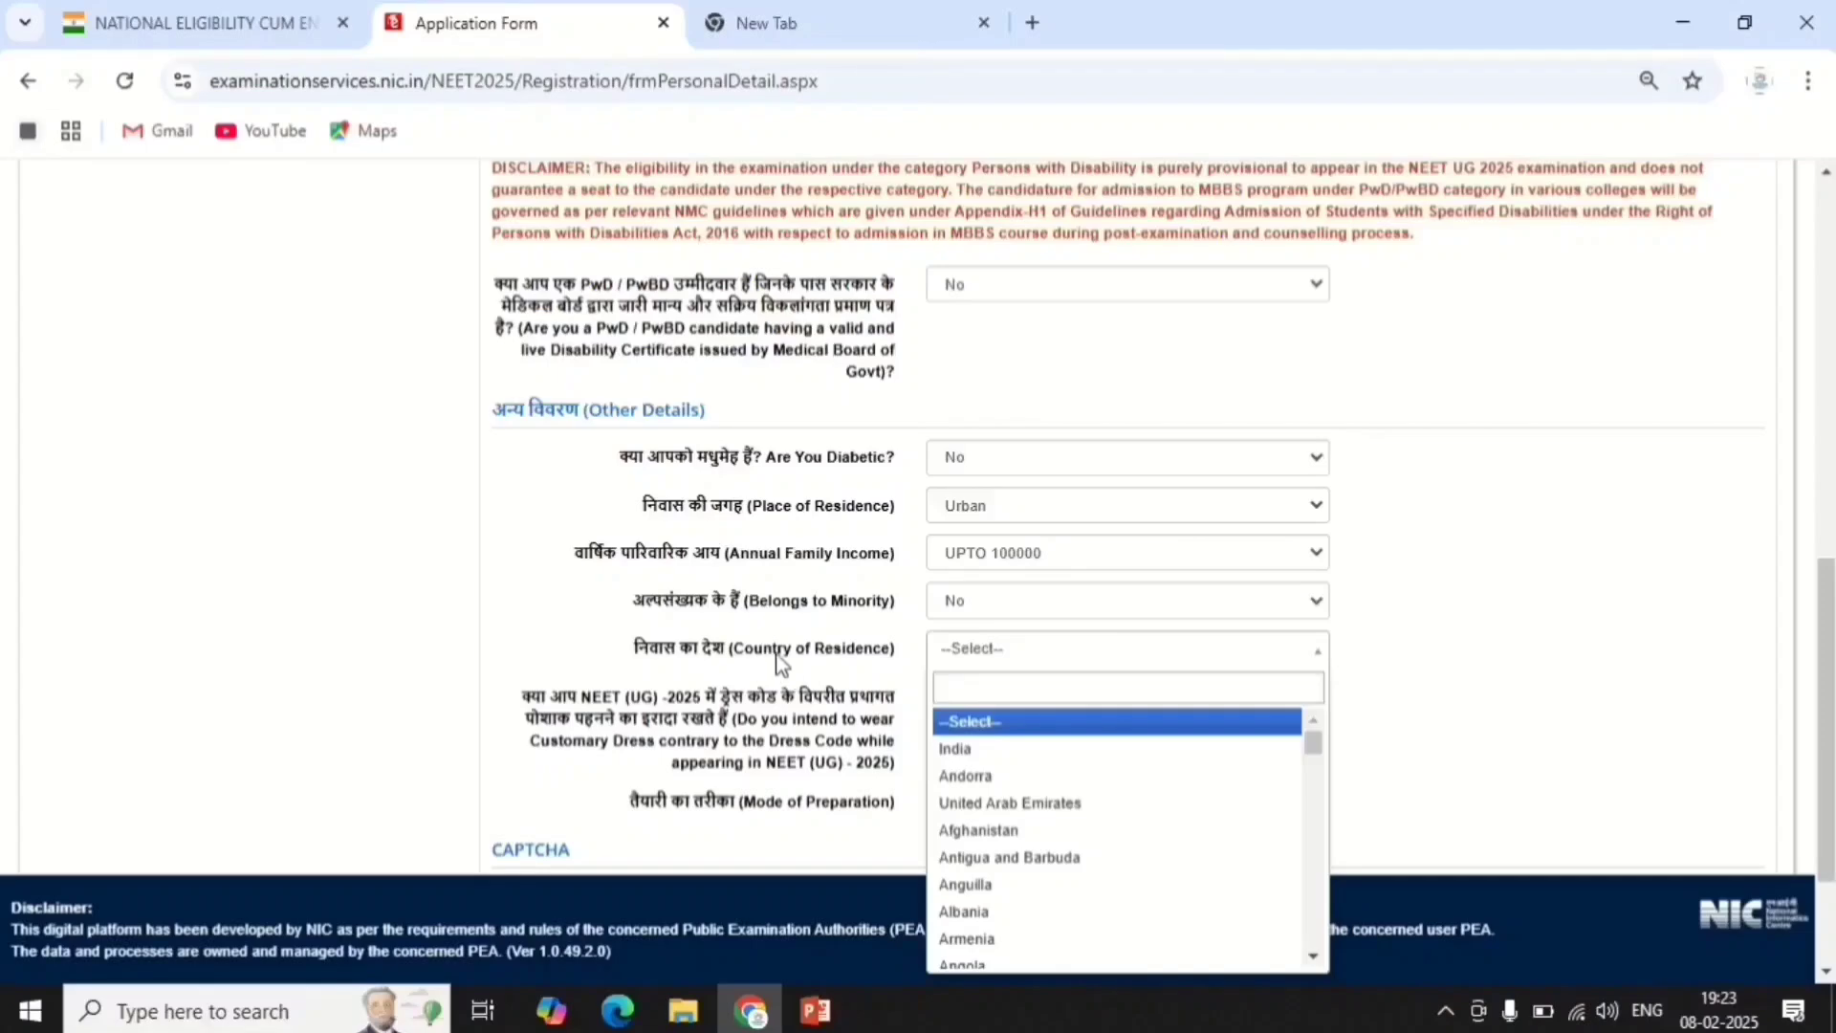
{"action": "left_click", "coordinate": [782, 663]}
{"action": "left_click", "coordinate": [992, 670]}
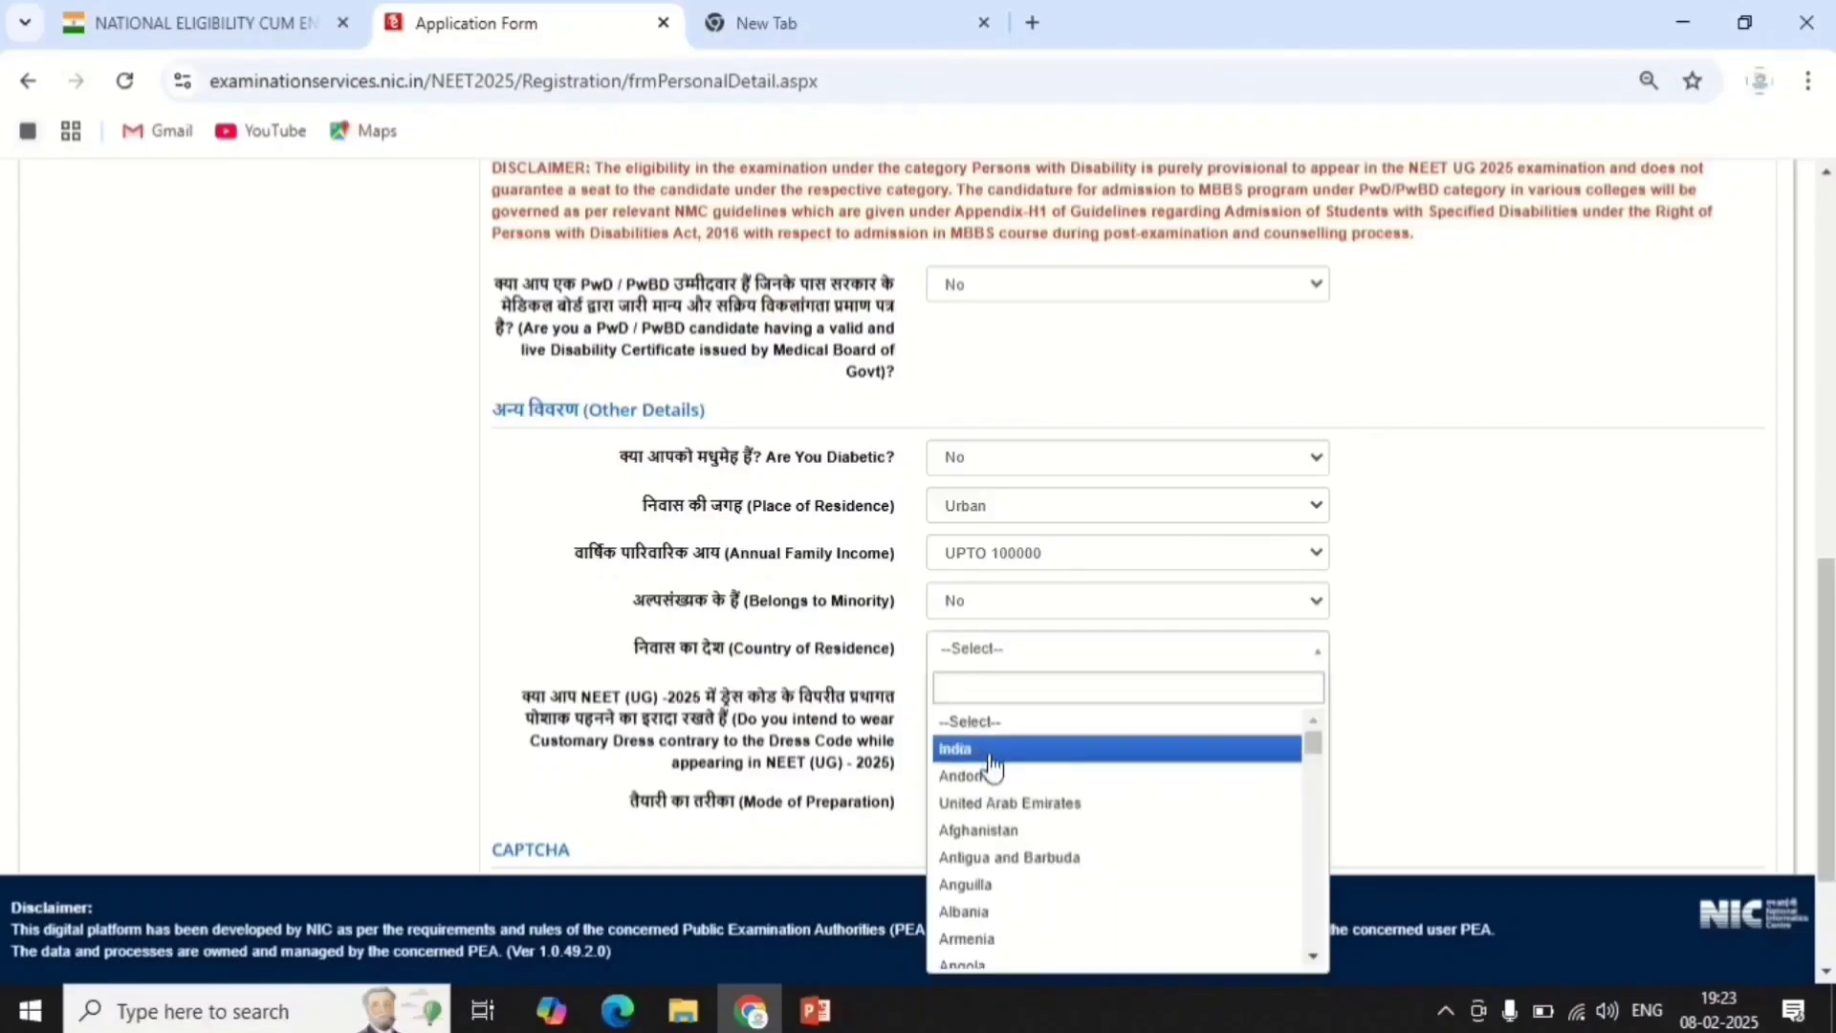
{"action": "left_click", "coordinate": [991, 755]}
- Answer Yes to the question about wearing Customary Dress contrary to the Dress Code in NEET (UG) - 2025
{"action": "scroll", "coordinate": [894, 751], "scroll_direction": "down", "scroll_amount": 1}
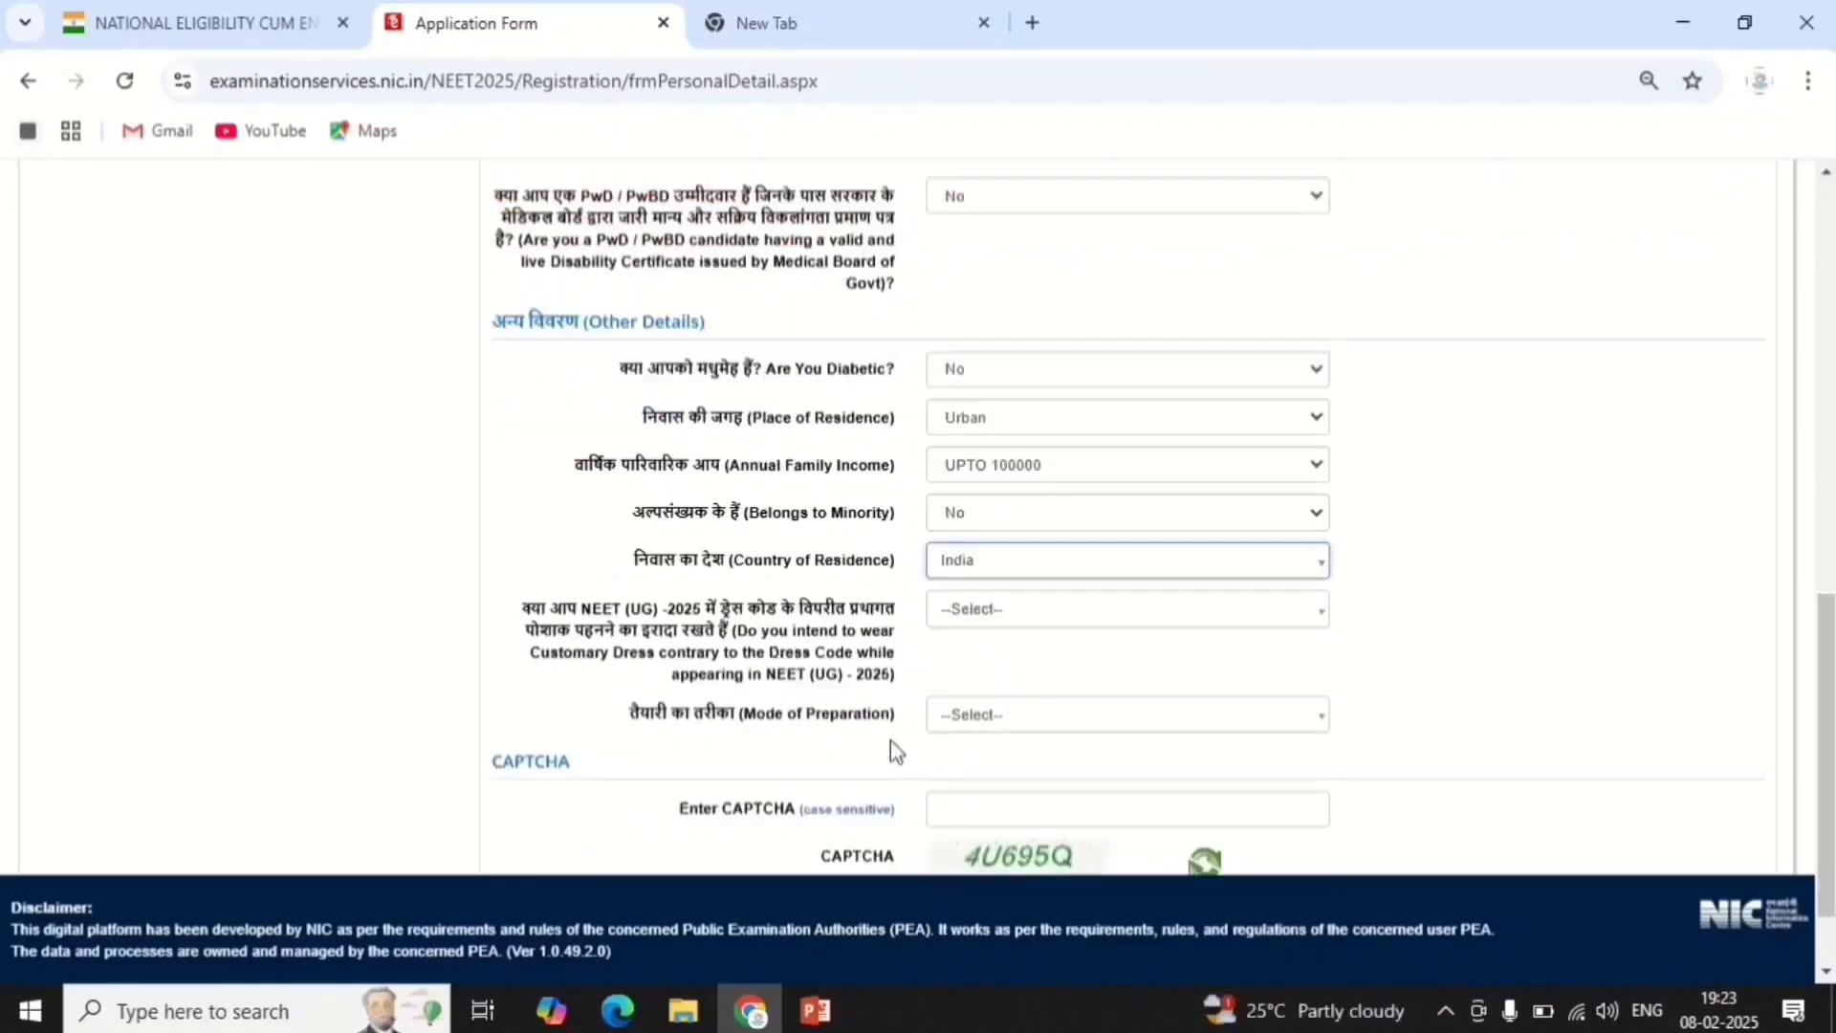
{"action": "scroll", "coordinate": [891, 740], "scroll_direction": "down", "scroll_amount": 1}
{"action": "left_click_drag", "start_coordinate": [733, 584], "coordinate": [859, 587]}
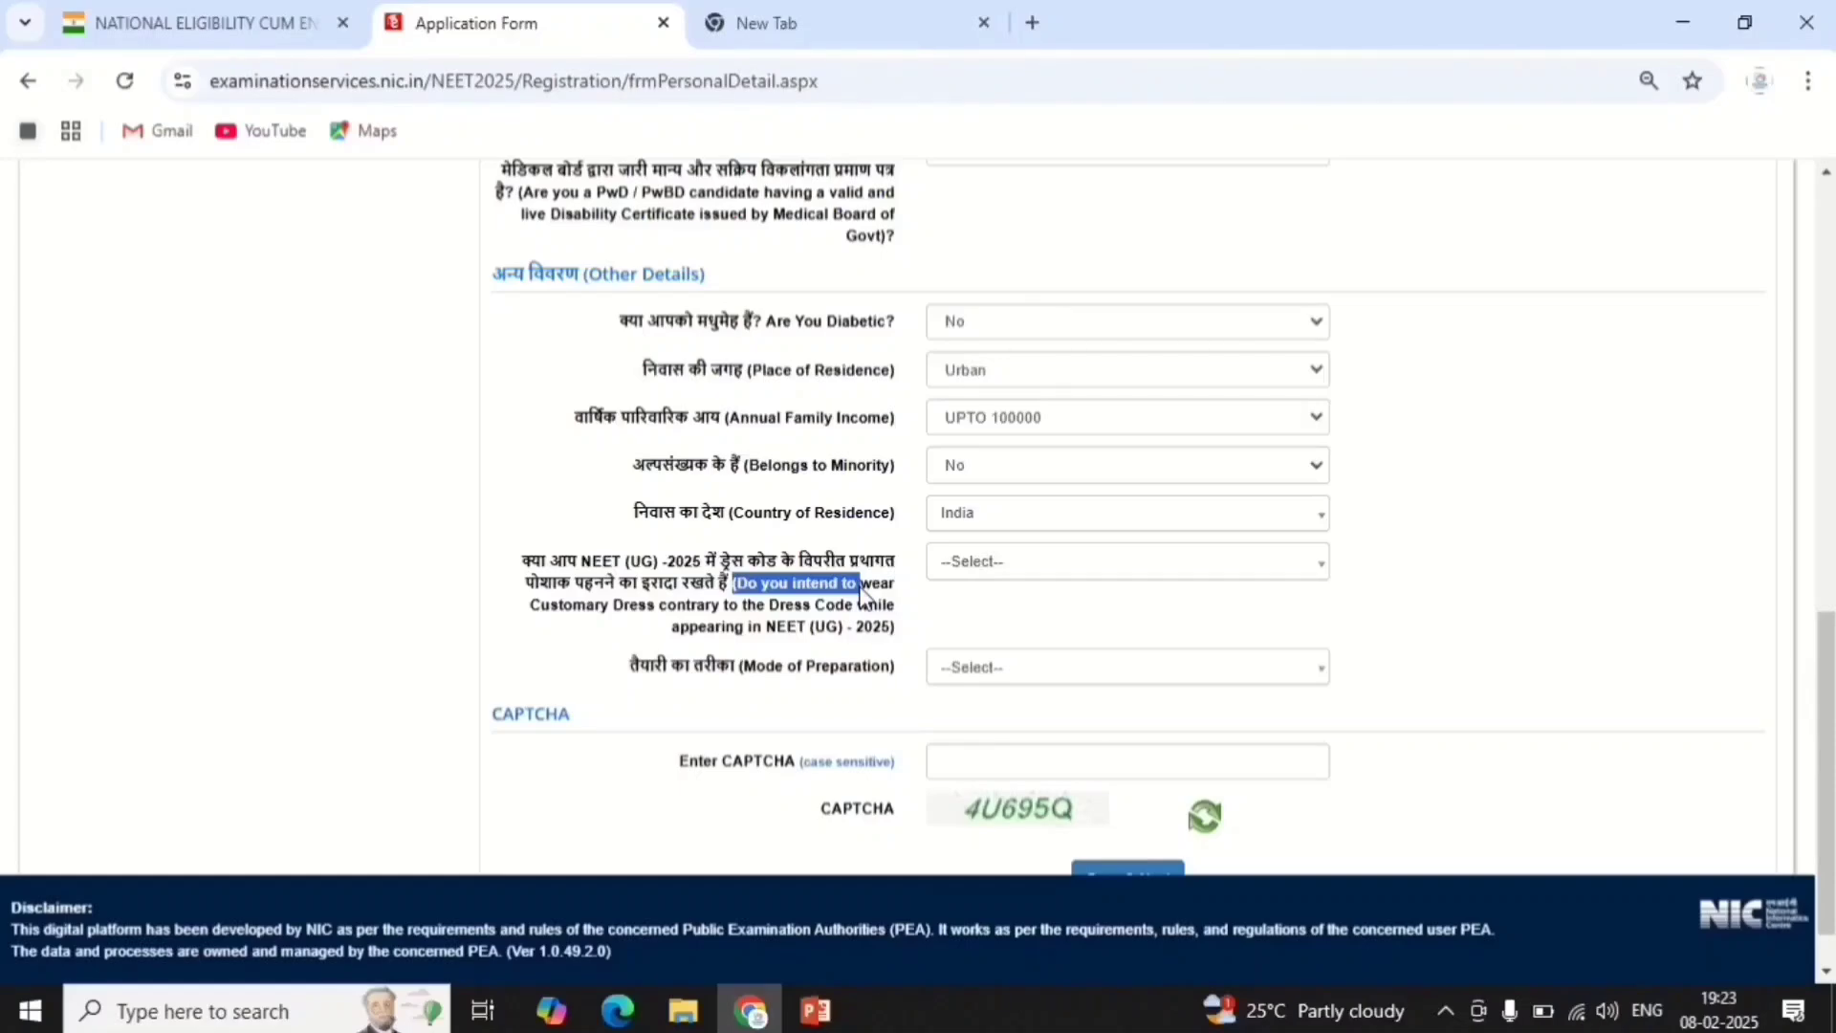
{"action": "left_click", "coordinate": [967, 585]}
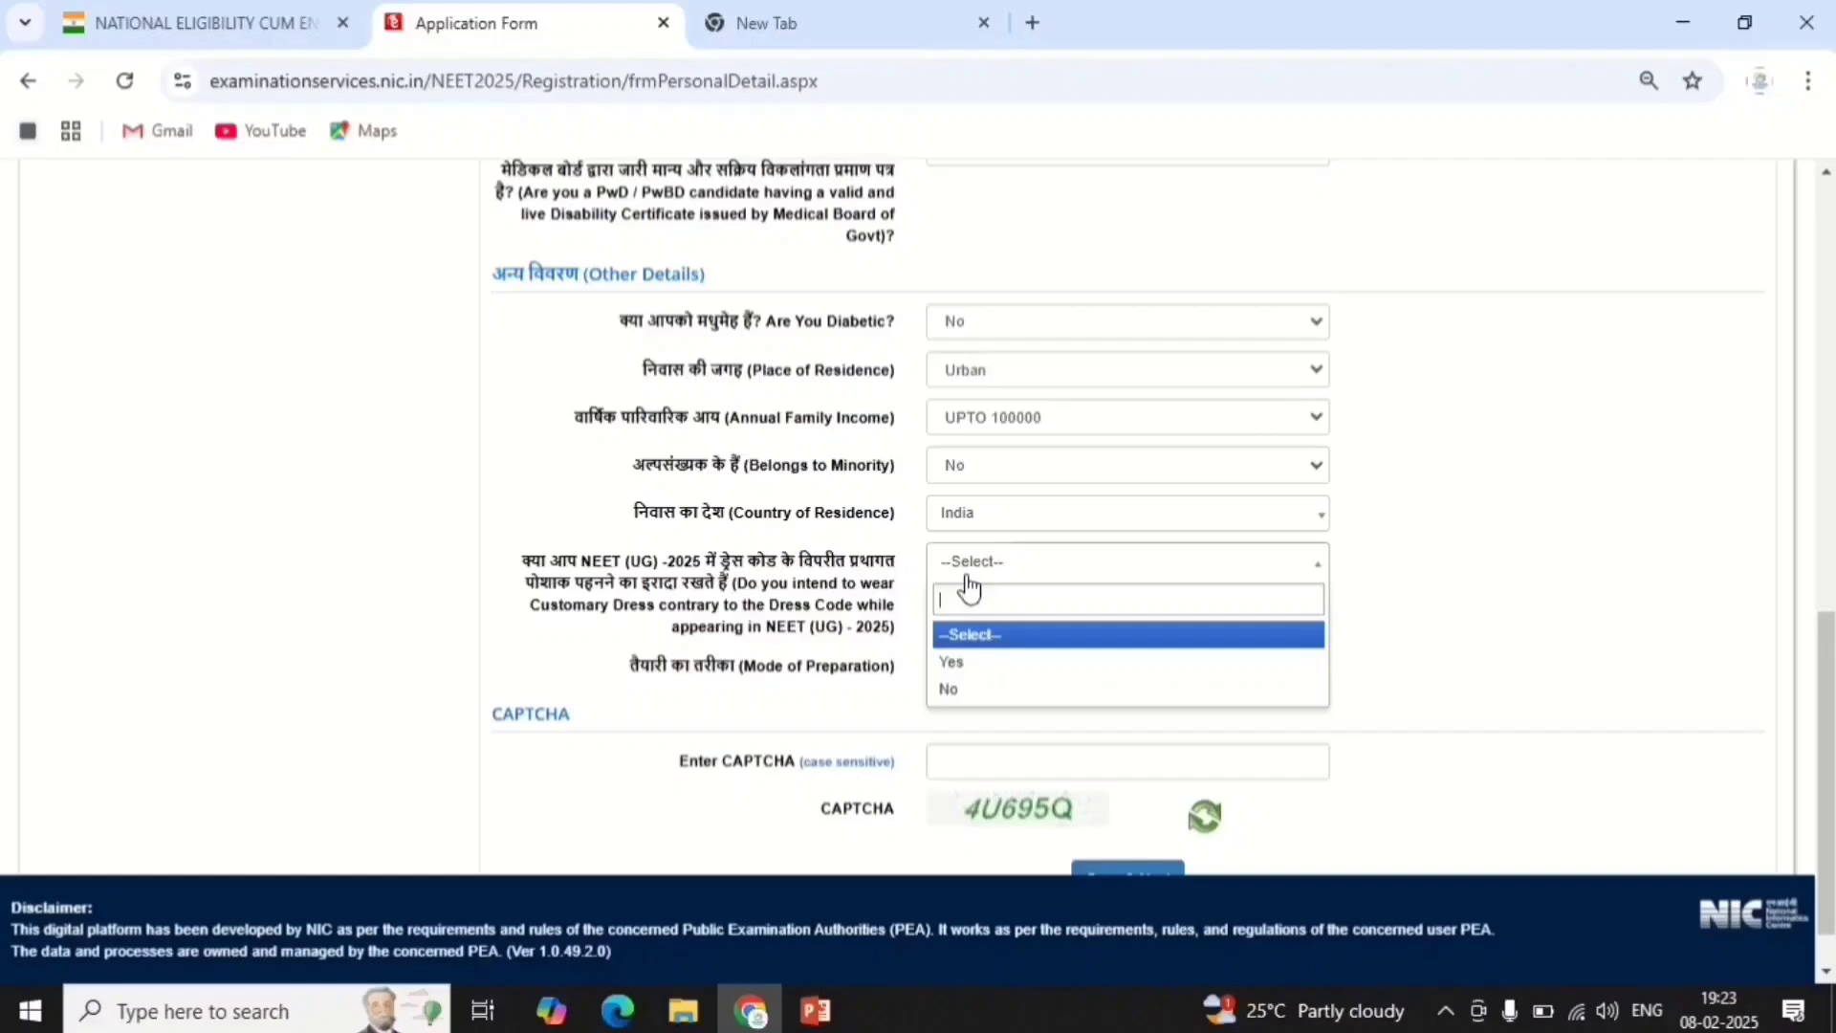
{"action": "left_click", "coordinate": [984, 661]}
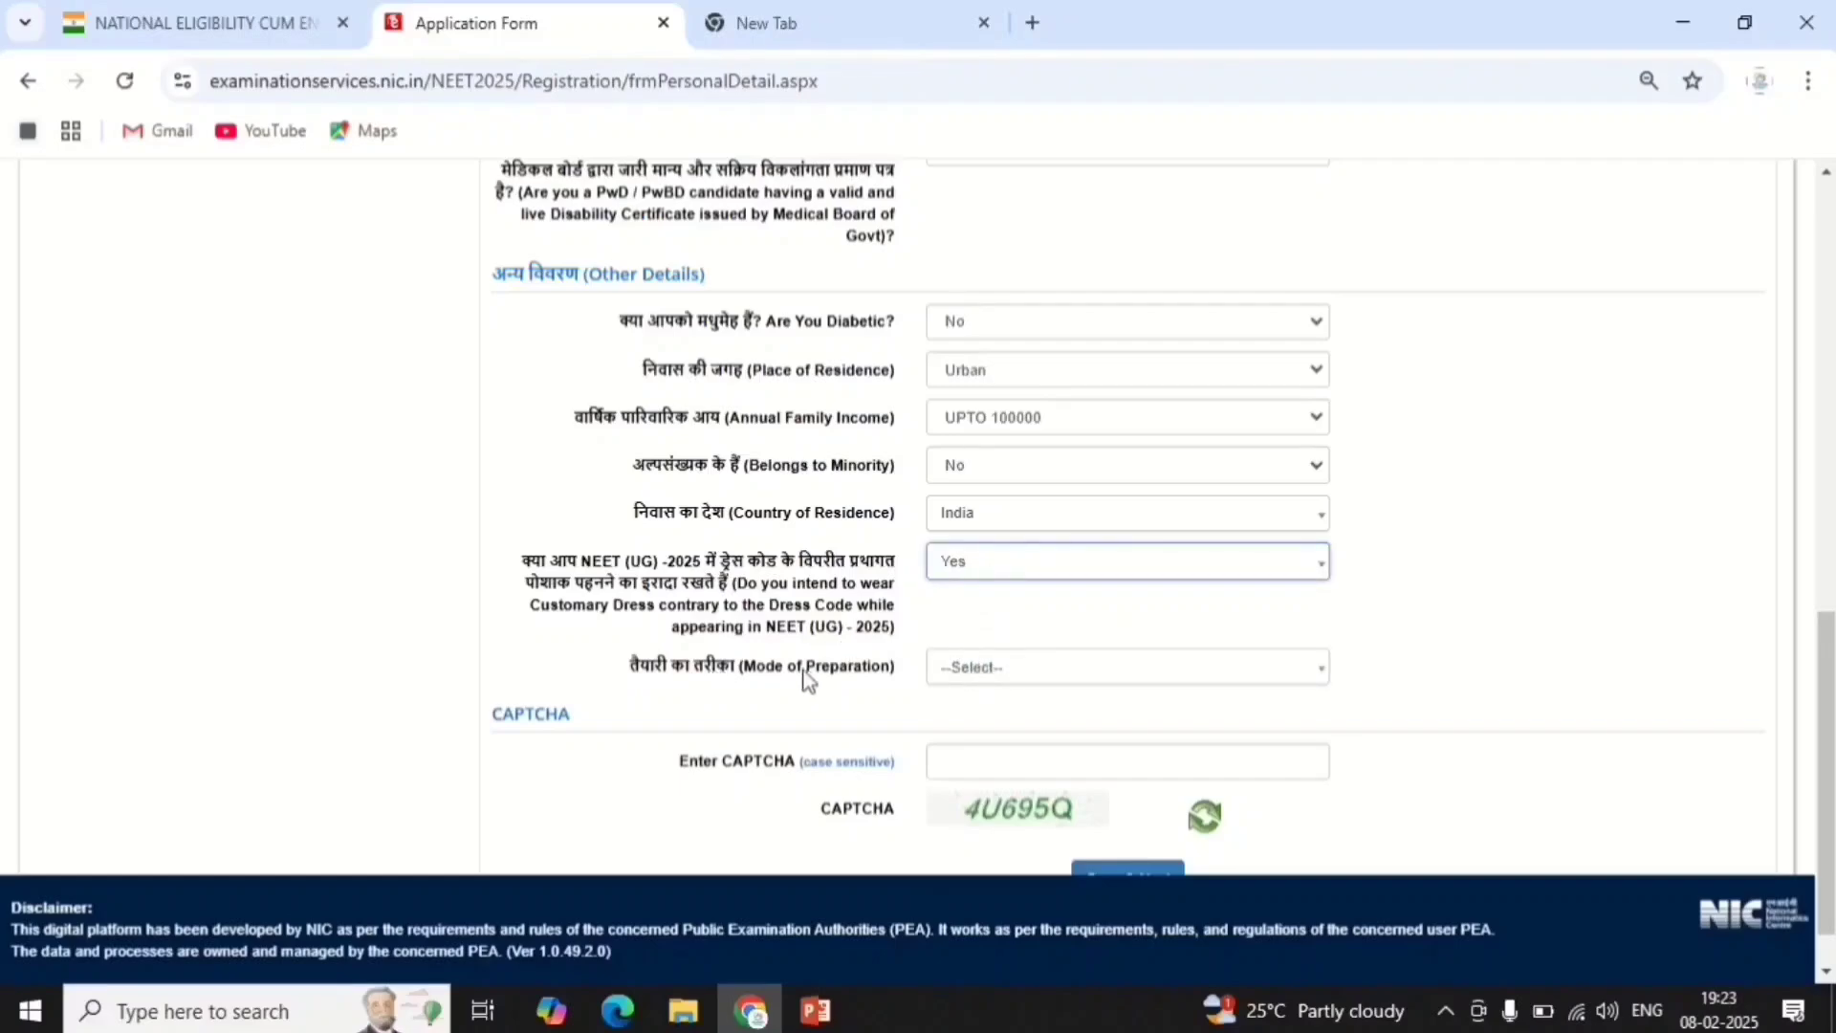
- Set the Mode of Preparation to Self Study in the Other Details
{"action": "left_click_drag", "start_coordinate": [717, 666], "coordinate": [883, 669]}
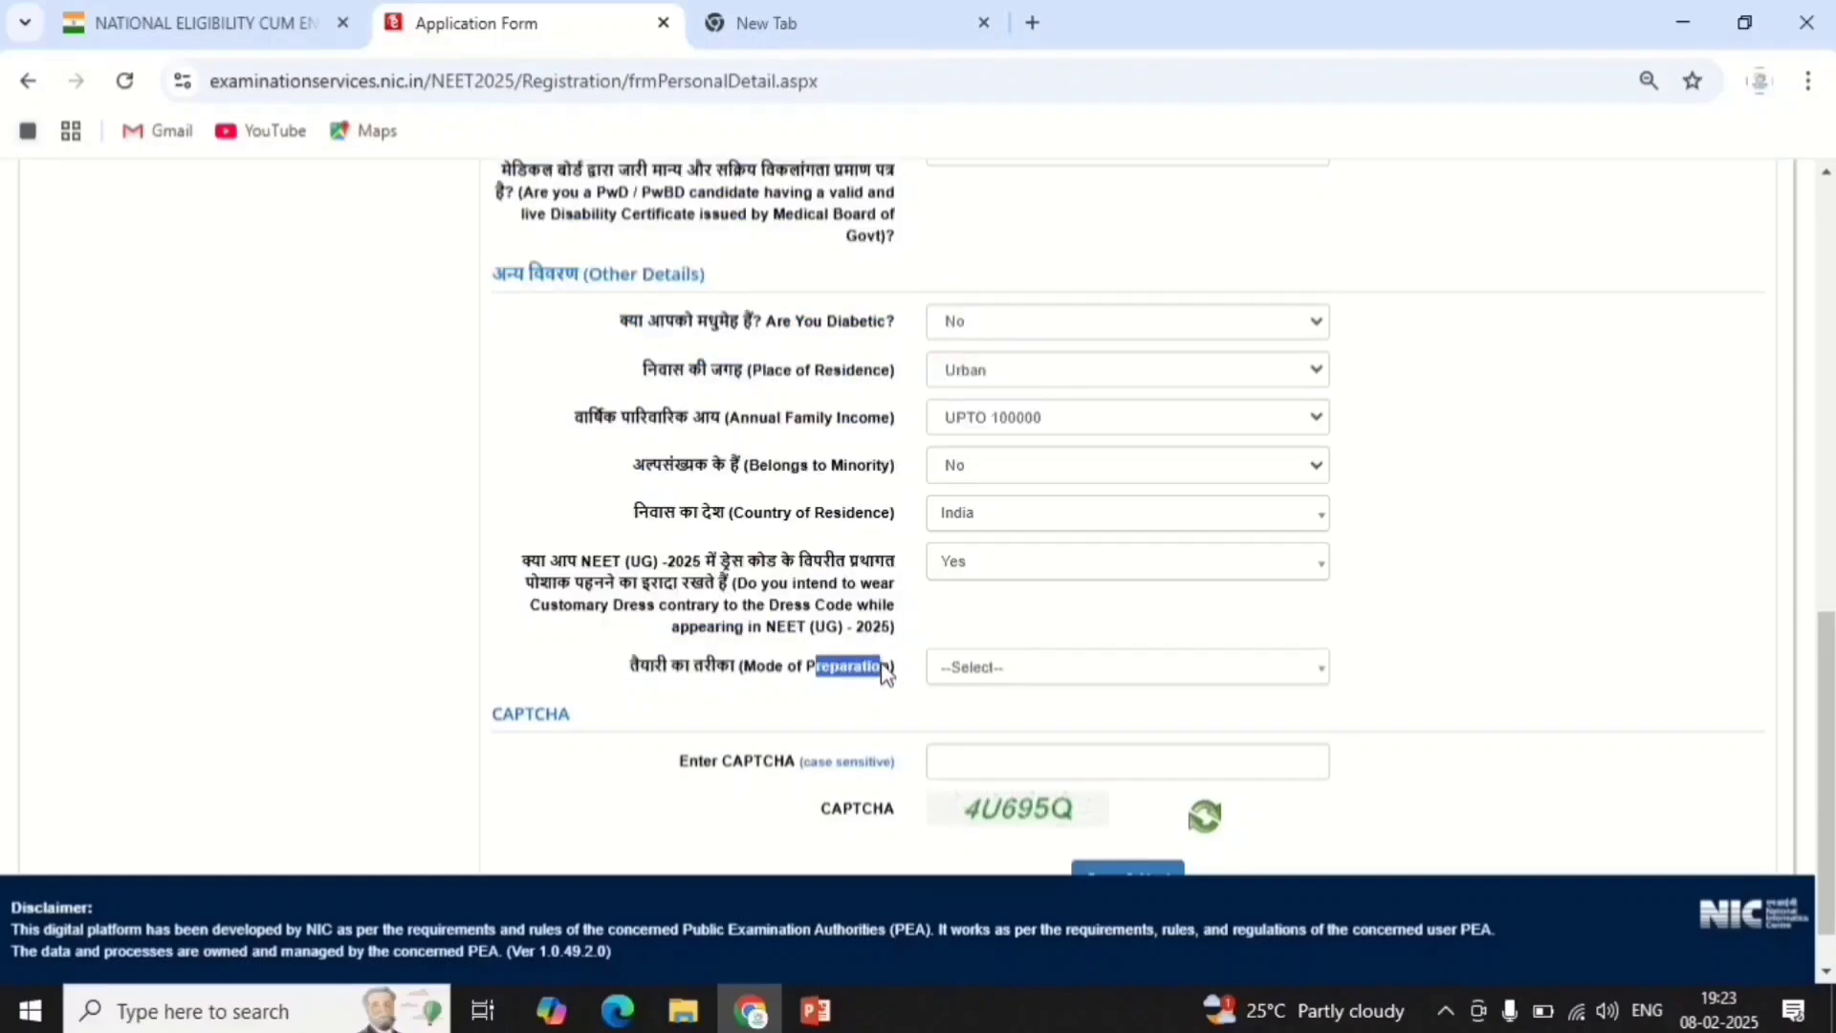
{"action": "left_click", "coordinate": [1042, 675]}
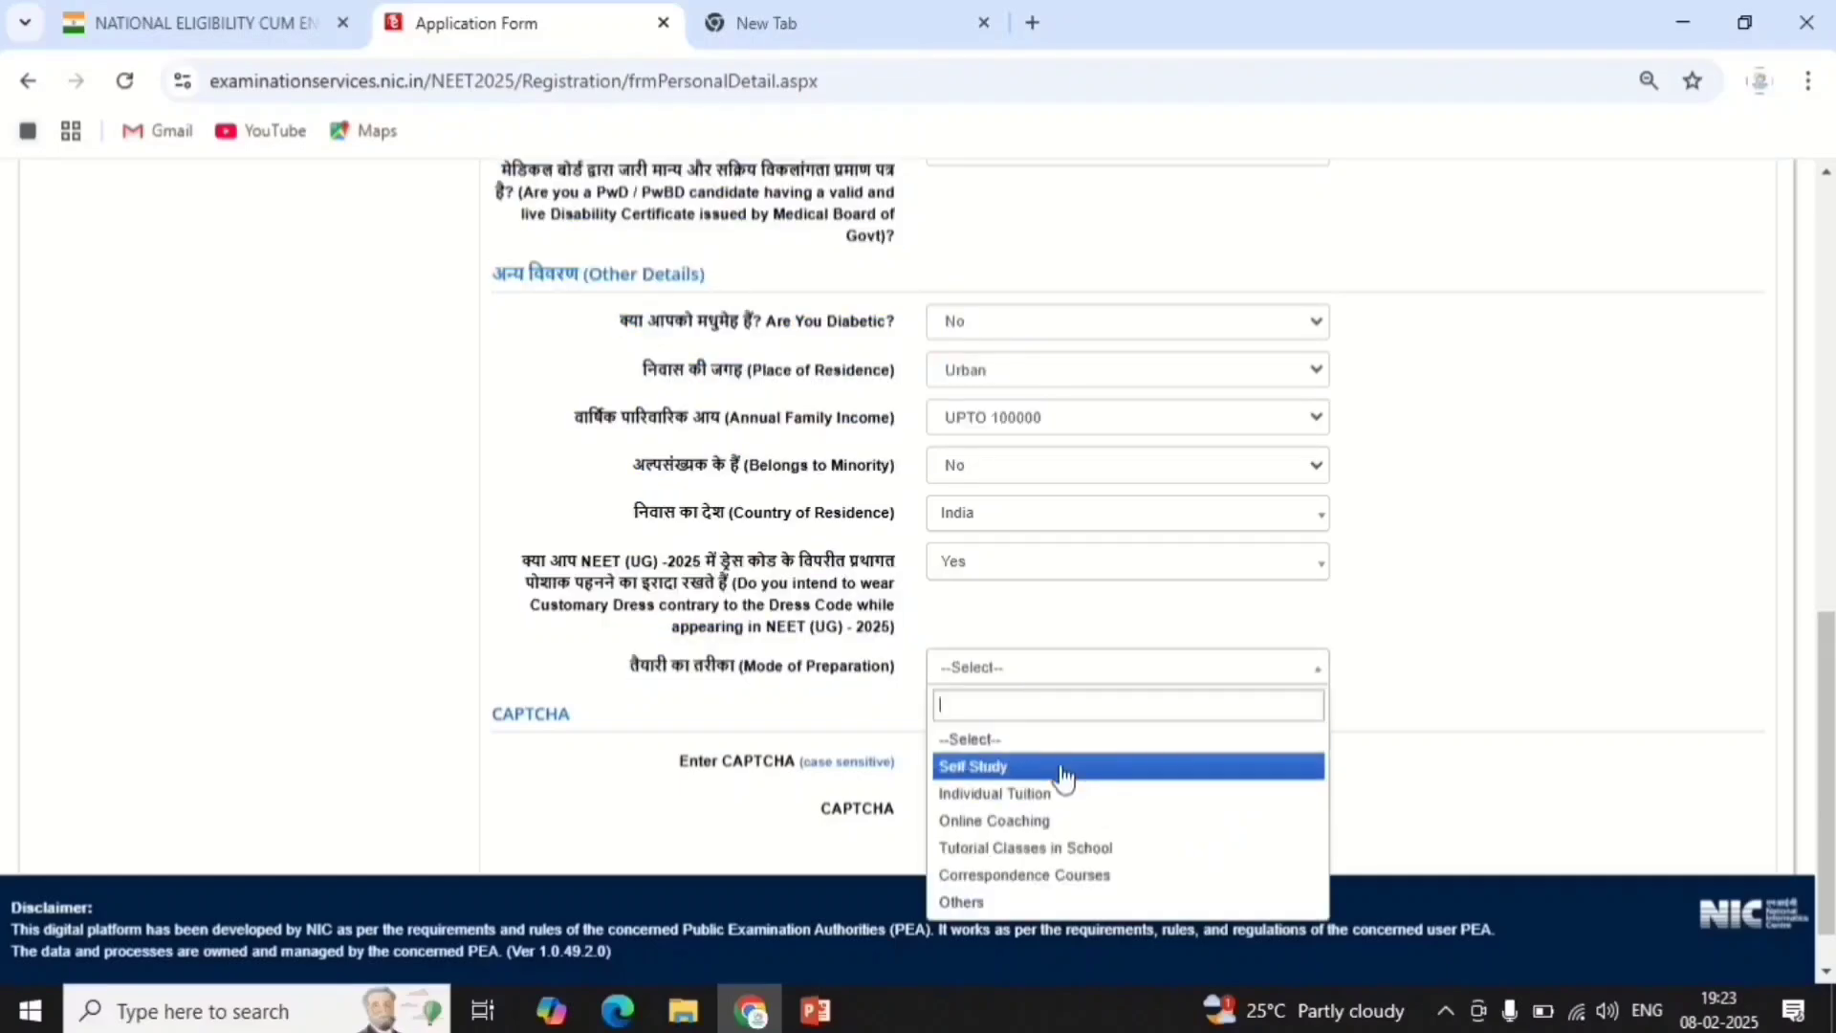
{"action": "left_click", "coordinate": [1064, 770]}
{"action": "left_click", "coordinate": [1076, 681]}
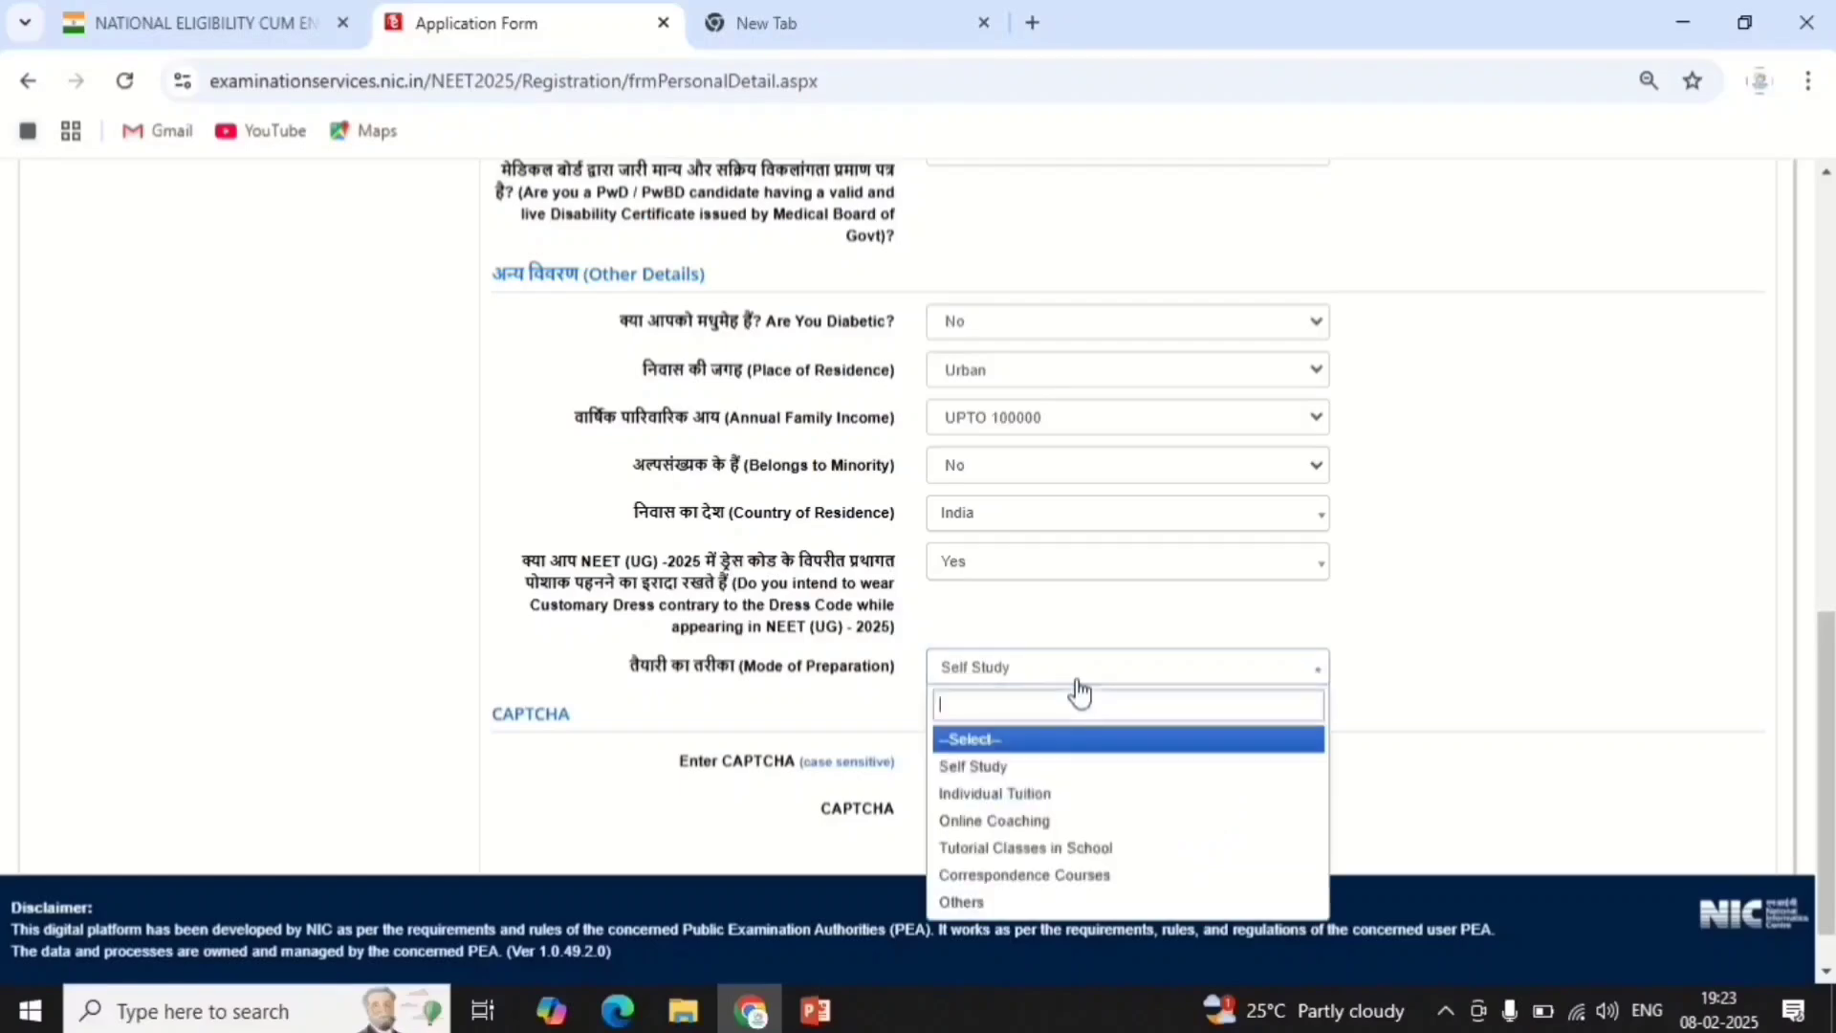
{"action": "key", "text": "Escape"}
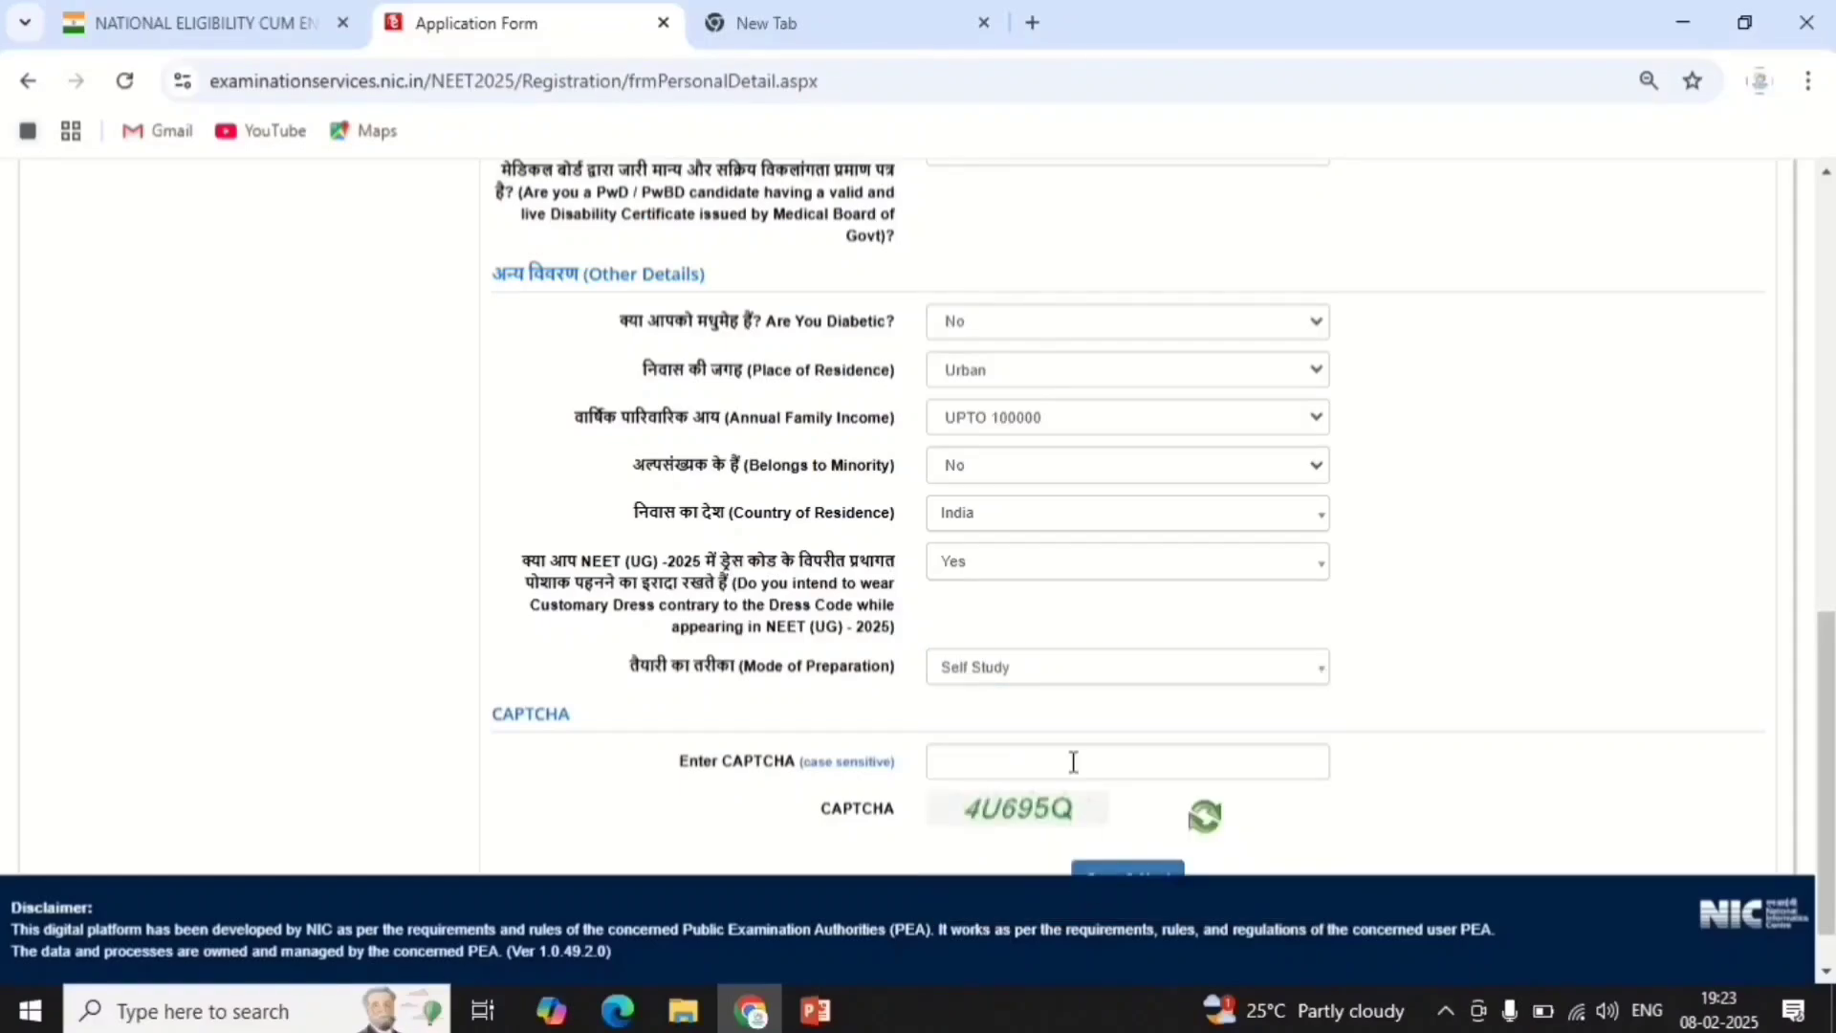
{"action": "left_click", "coordinate": [1063, 669]}
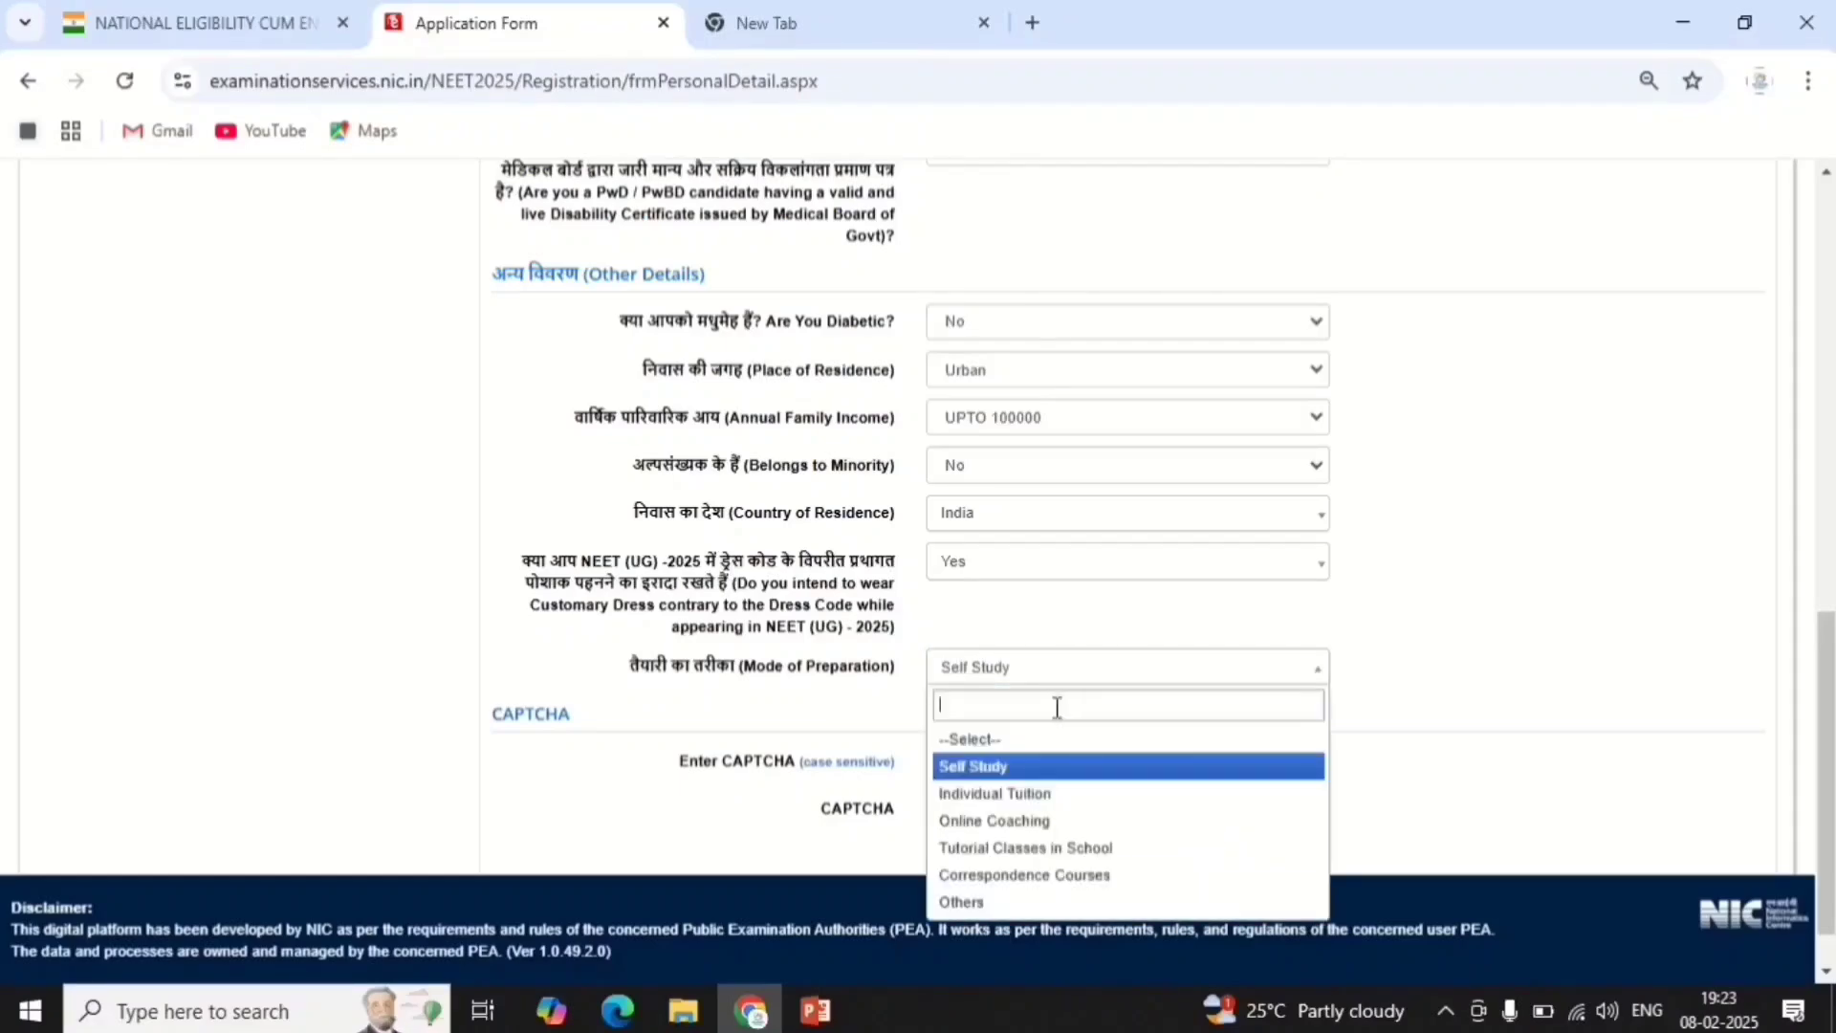
{"action": "left_click", "coordinate": [1045, 769]}
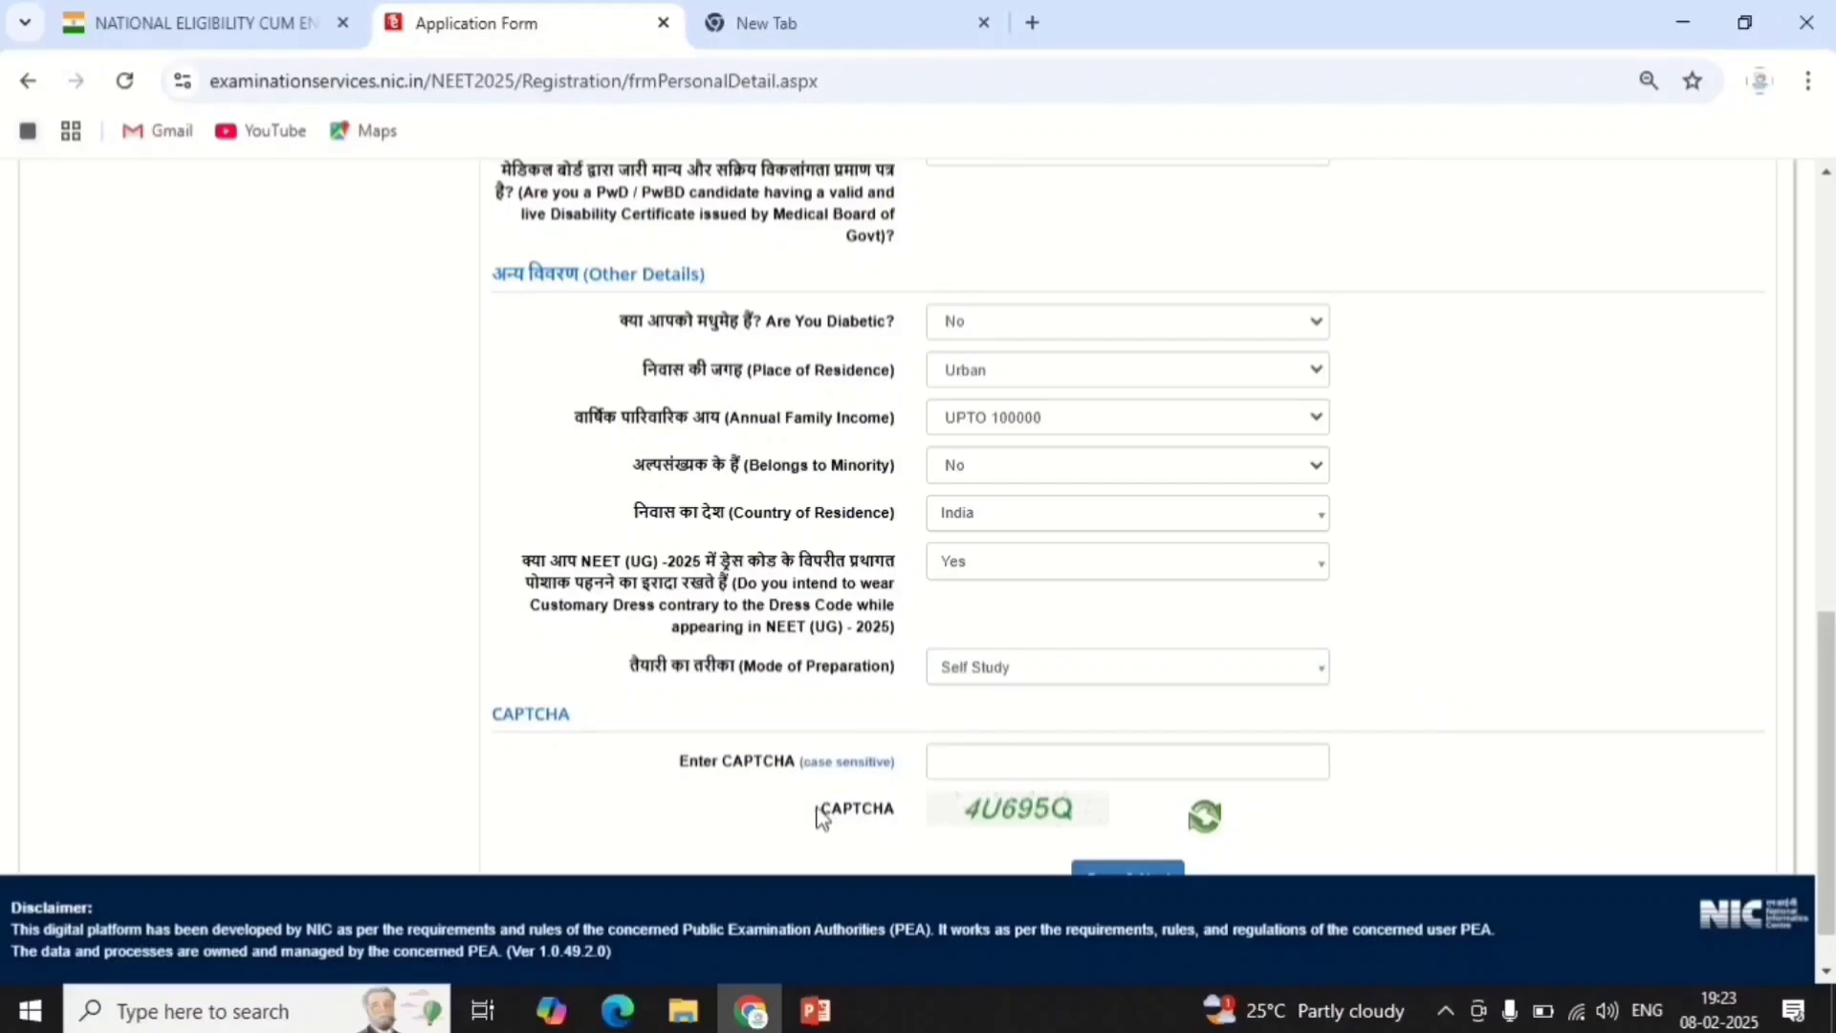
- Enter the displayed CAPTCHA code, then save the personal details section and confirm its submission
{"action": "left_click_drag", "start_coordinate": [819, 808], "coordinate": [899, 813]}
{"action": "left_click", "coordinate": [961, 765]}
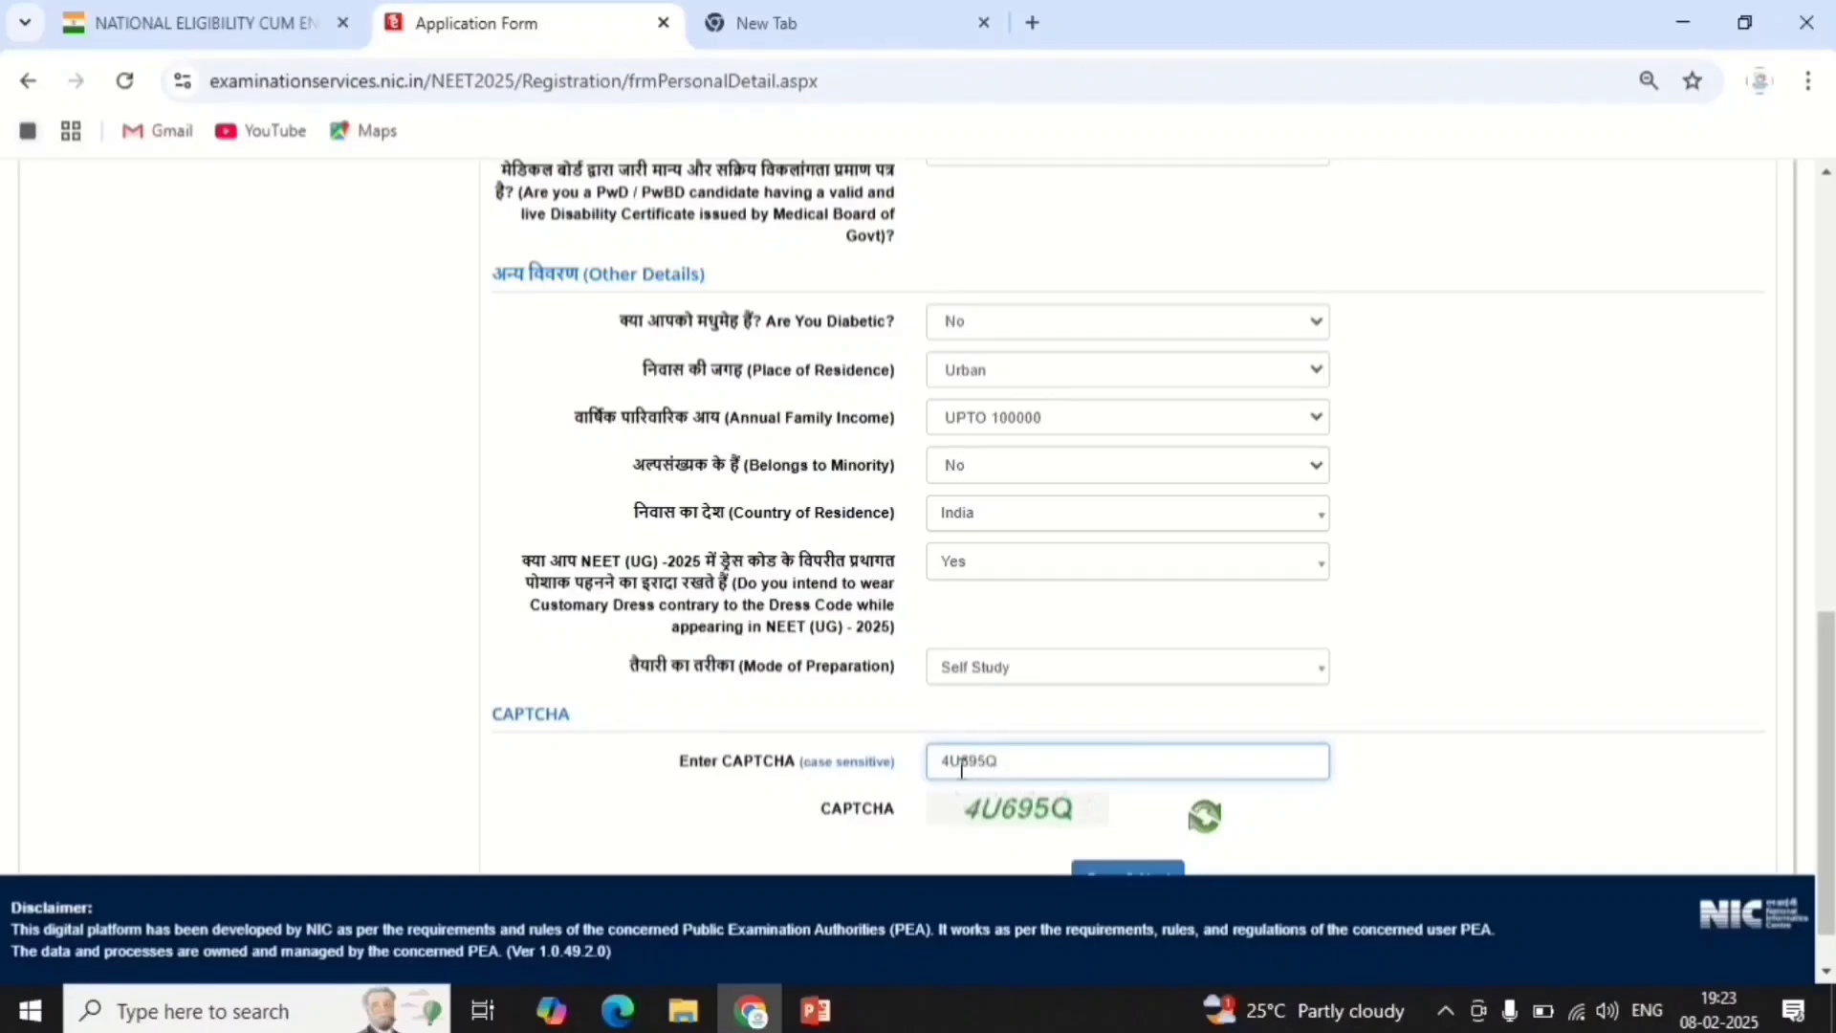
{"action": "scroll", "coordinate": [1049, 668], "scroll_direction": "down", "scroll_amount": 2}
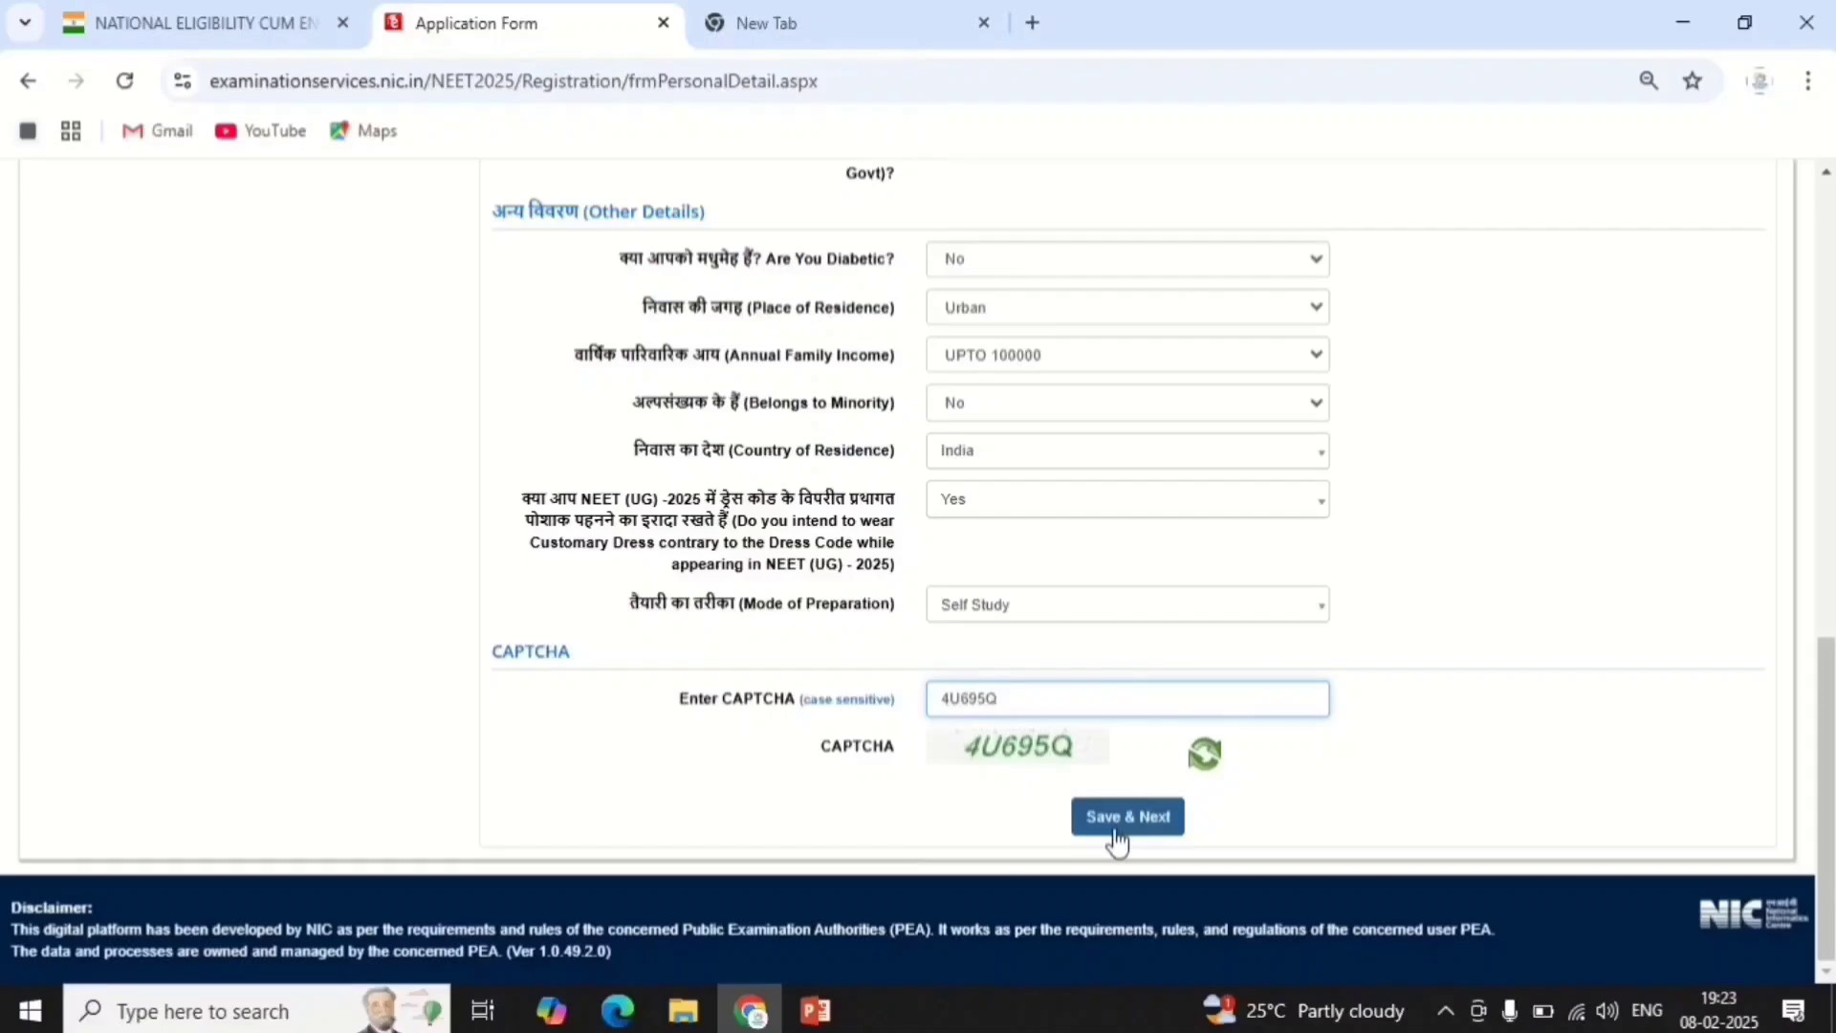
{"action": "left_click", "coordinate": [1115, 828]}
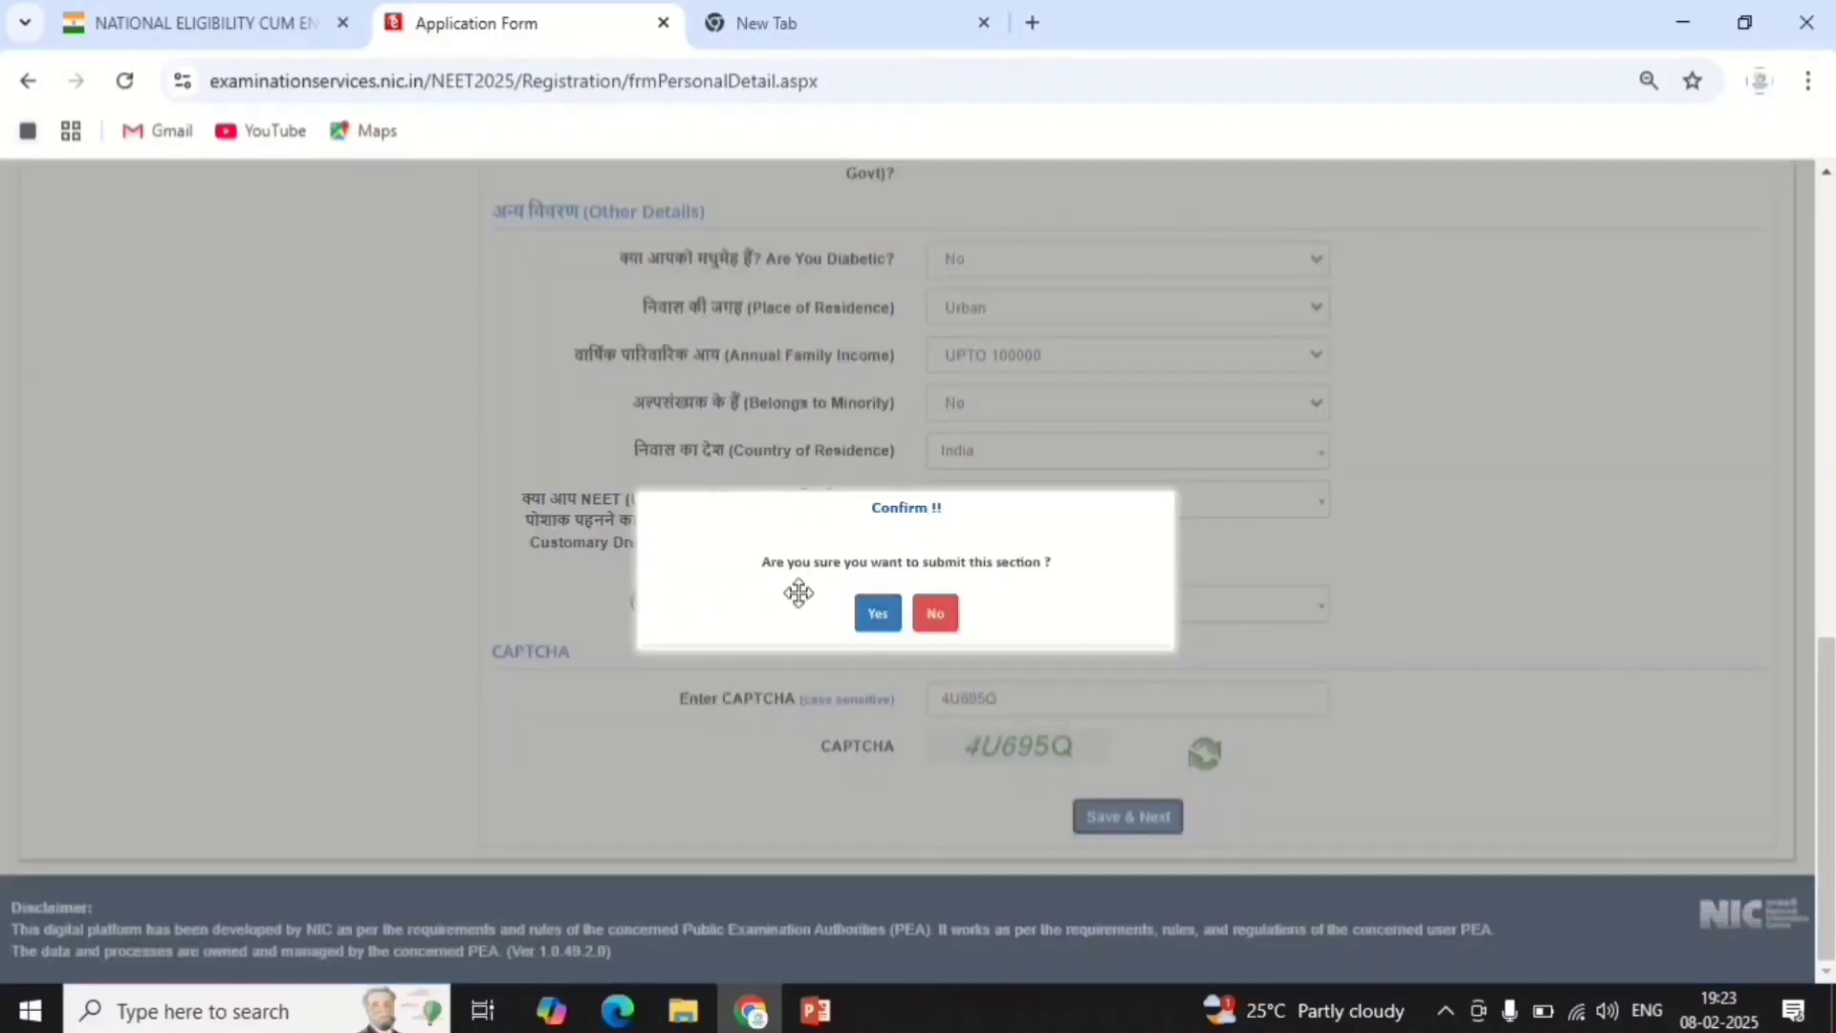
{"action": "left_click", "coordinate": [878, 613]}
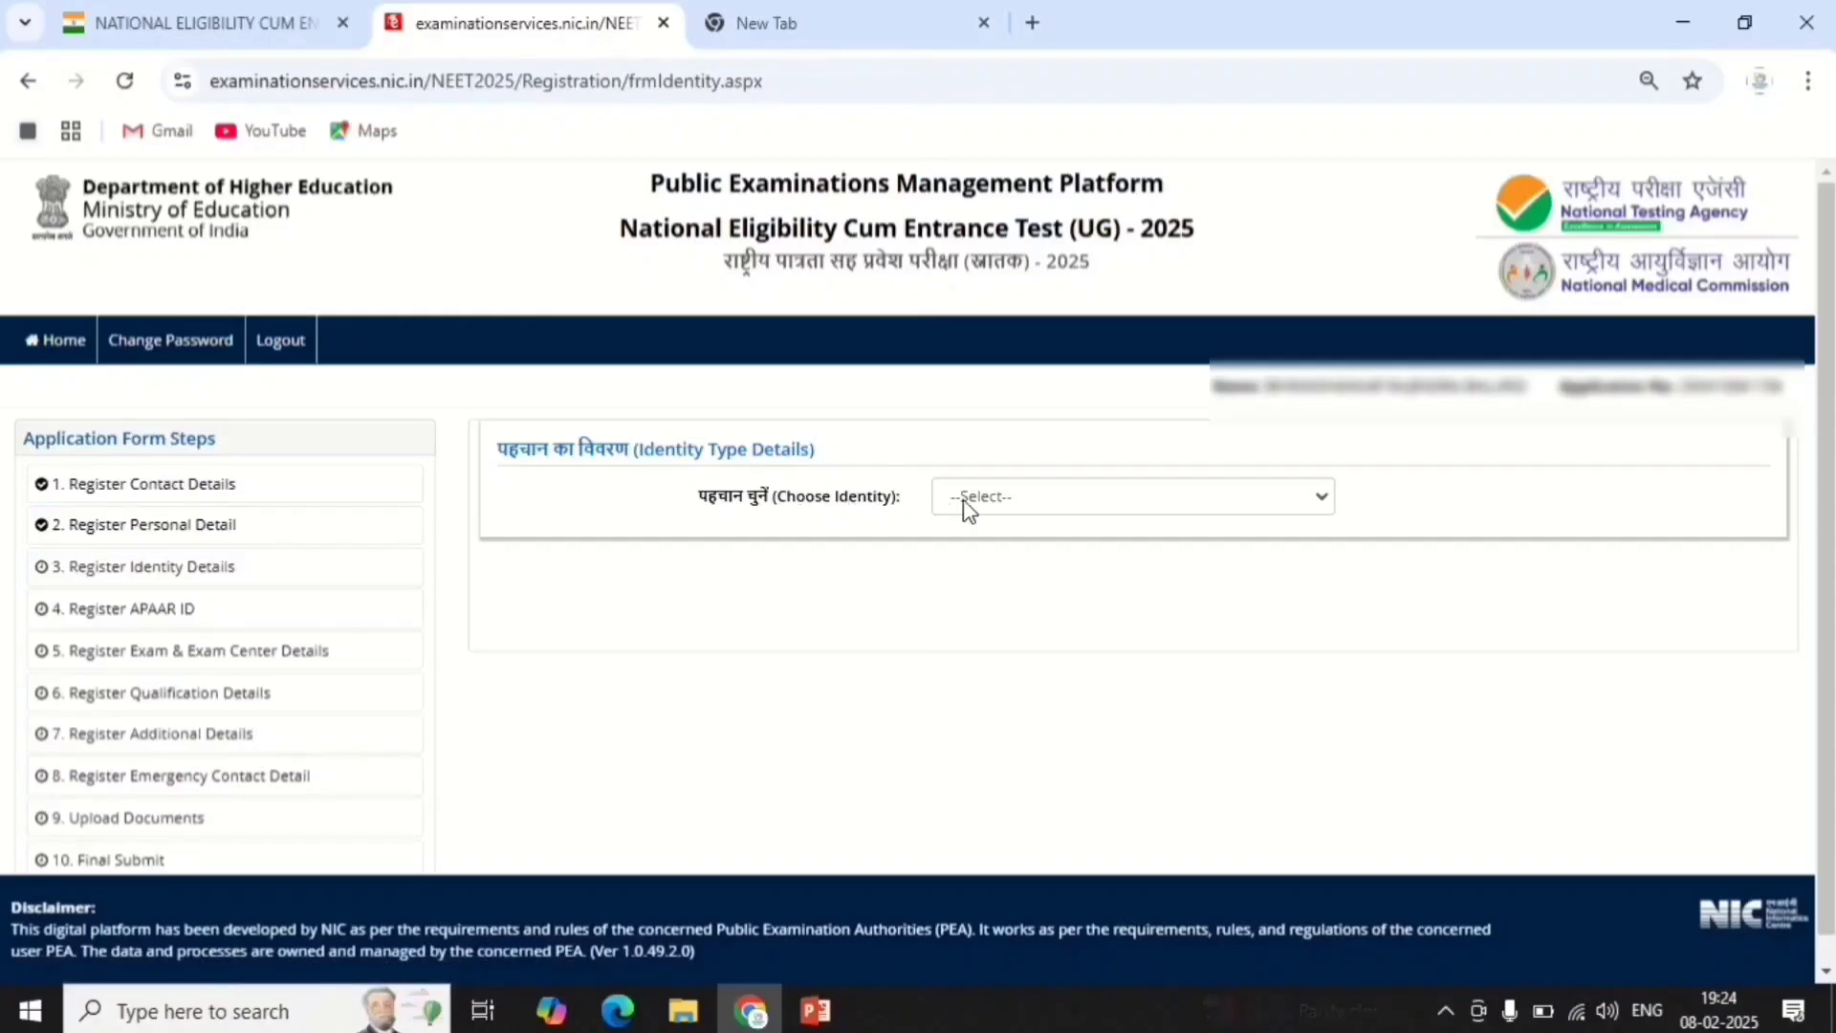
- Choose Aadhaar as the identity type and agree to voluntarily share the Aadhaar Number
{"action": "left_click", "coordinate": [1002, 501]}
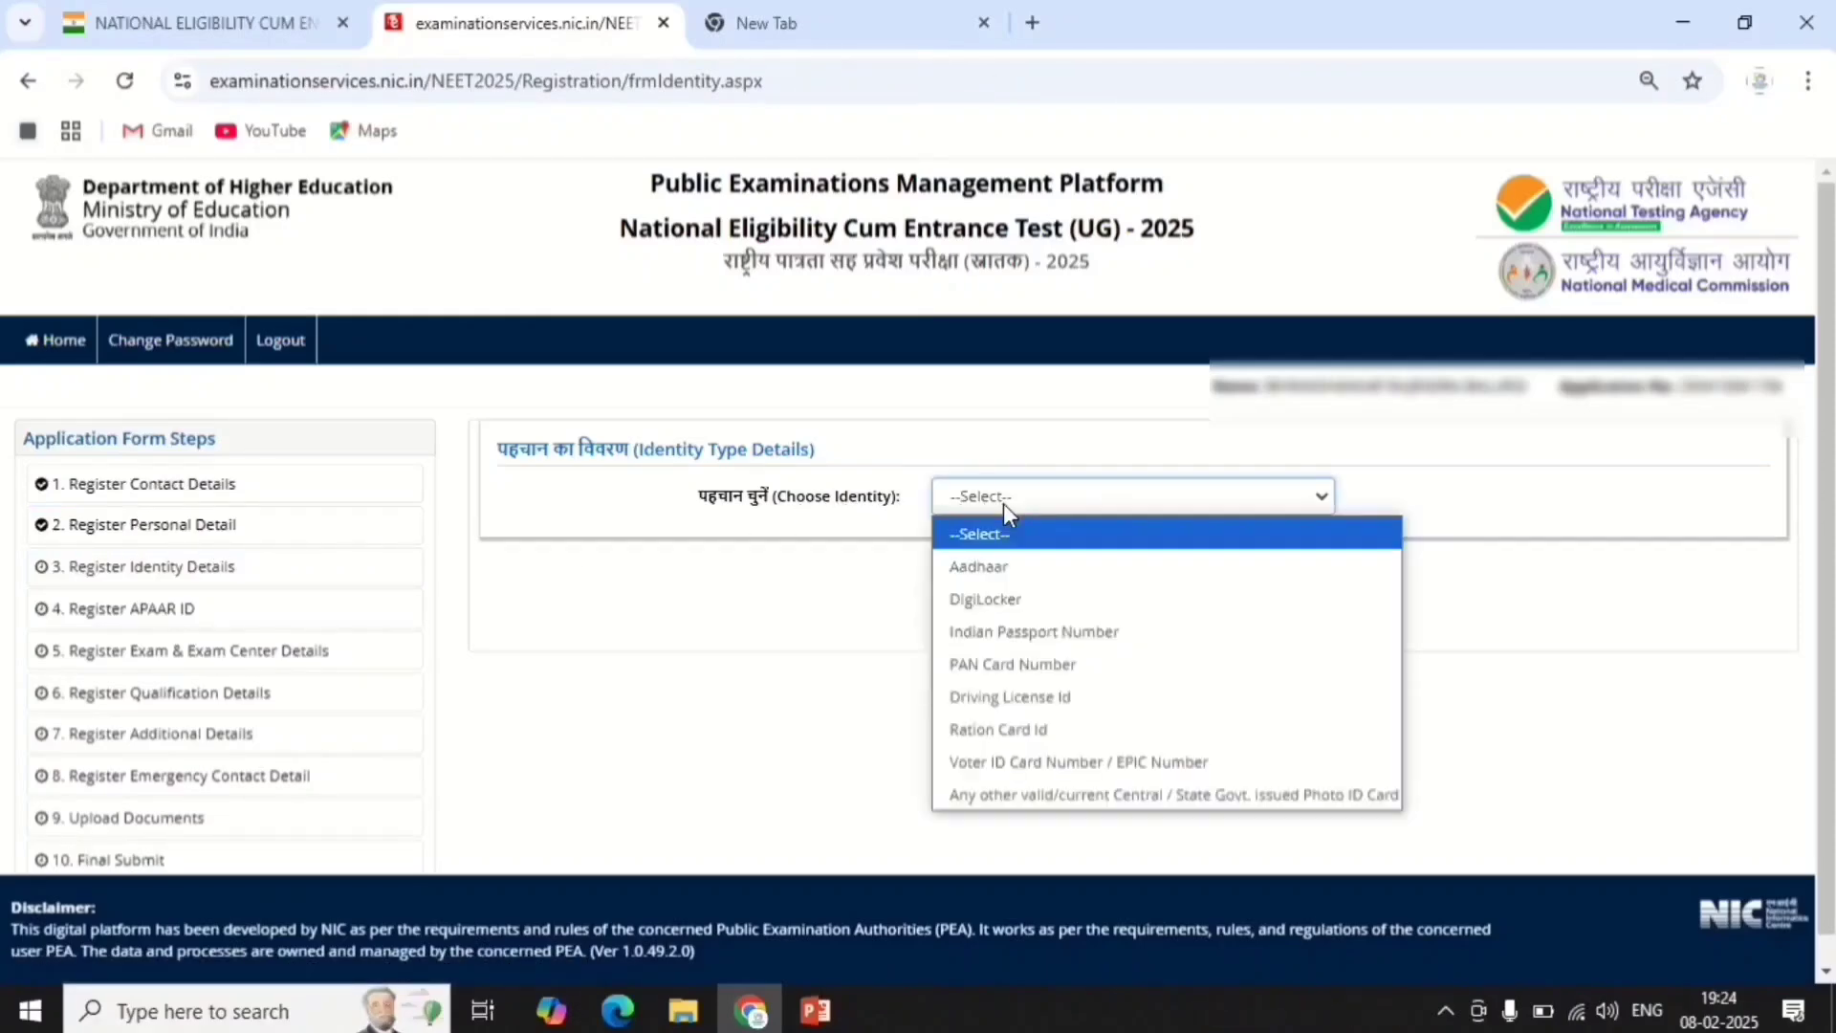
{"action": "left_click", "coordinate": [996, 574]}
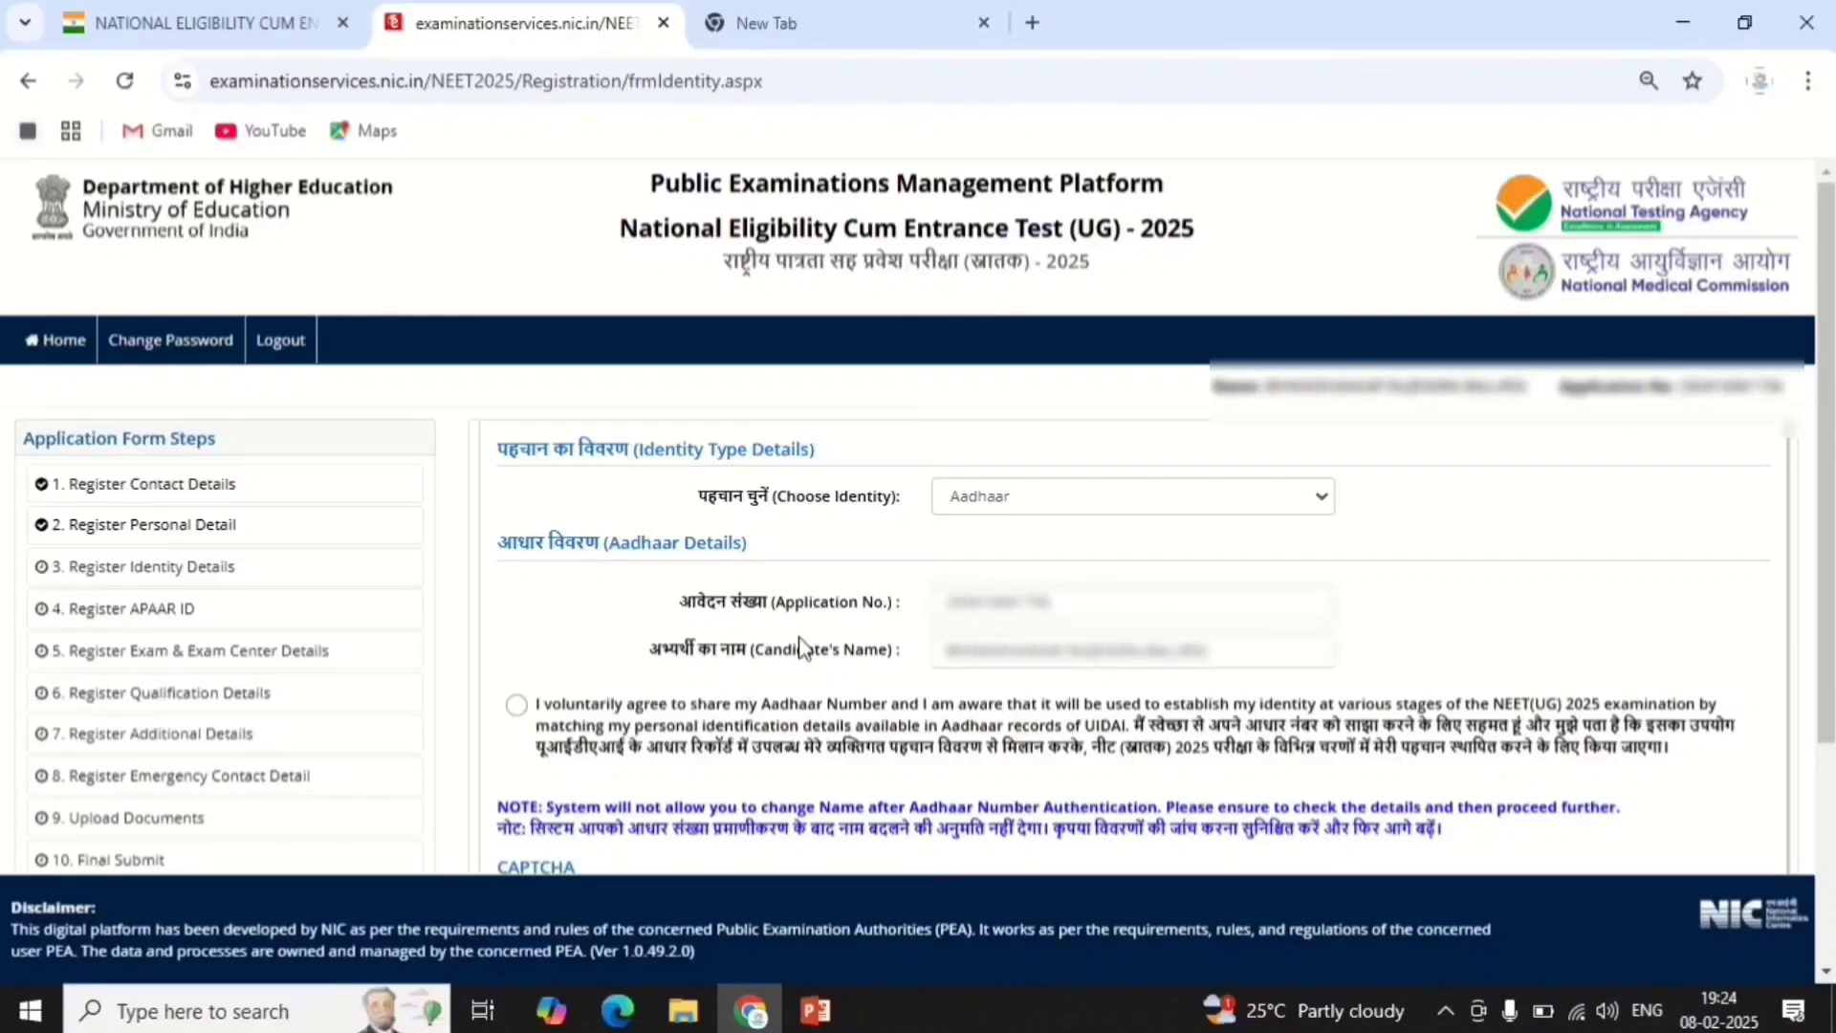
{"action": "left_click_drag", "start_coordinate": [788, 613], "coordinate": [874, 616]}
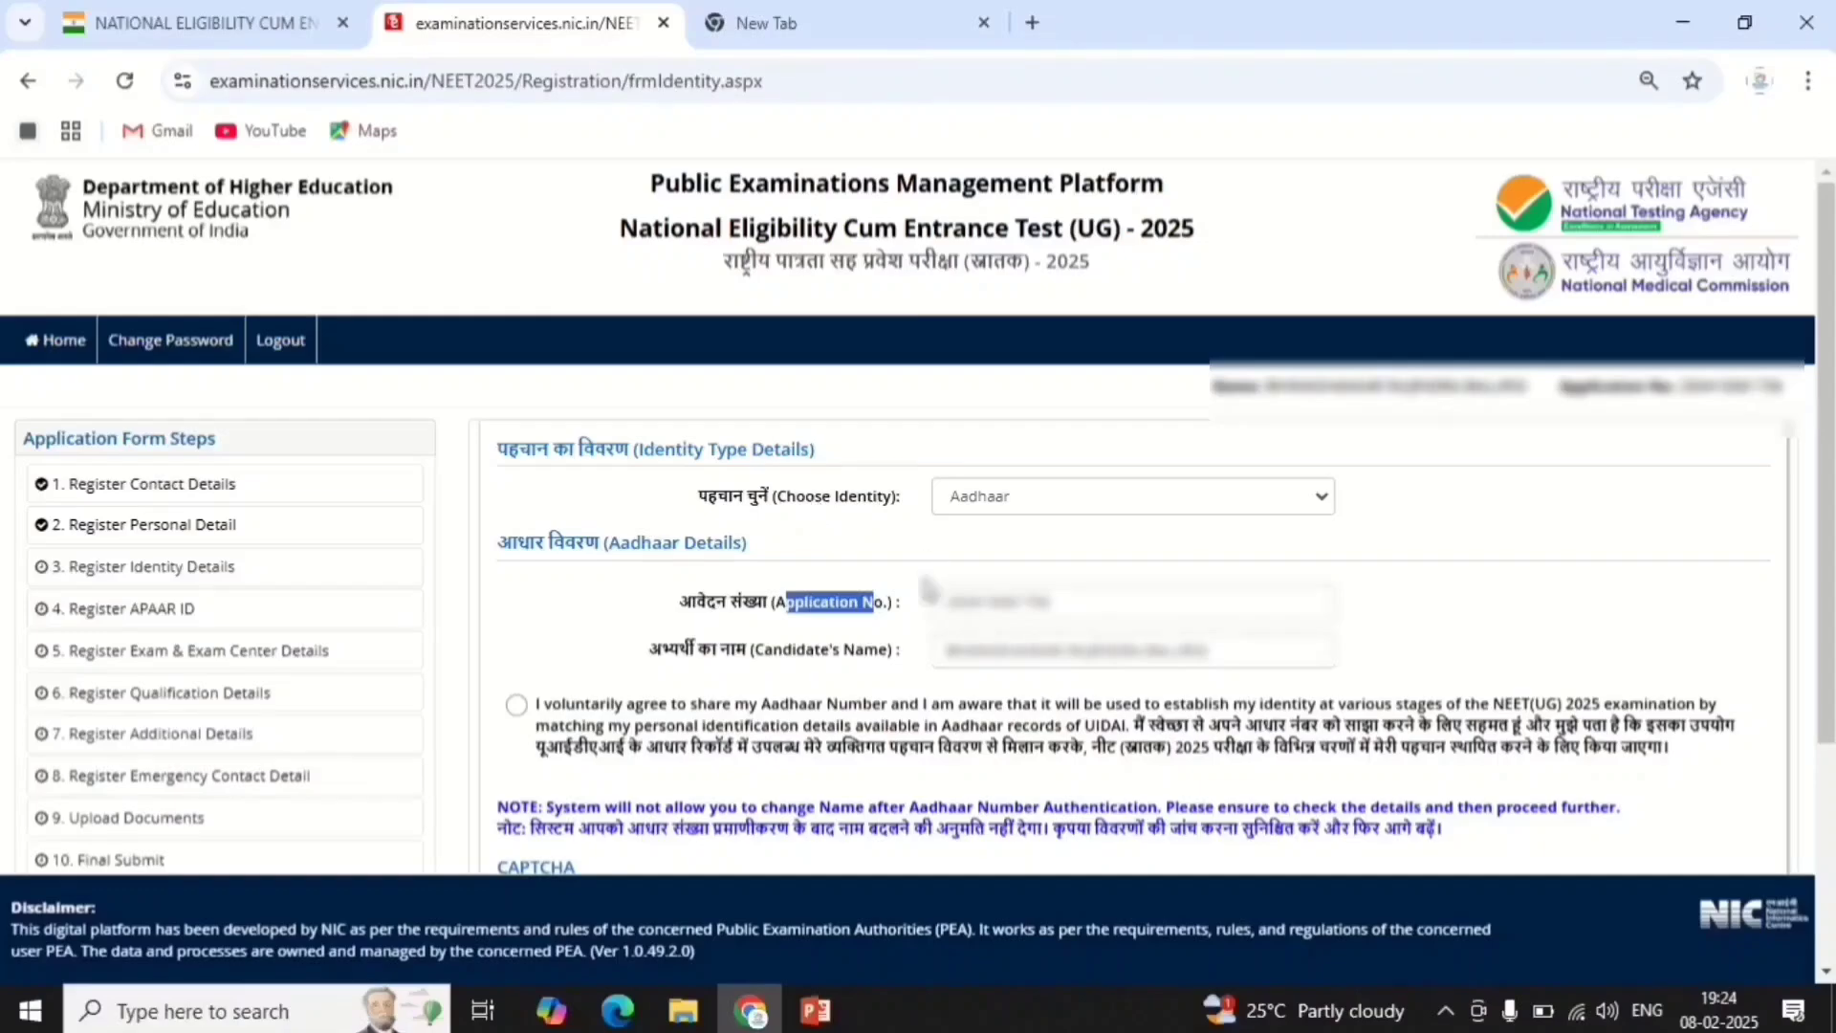
{"action": "left_click", "coordinate": [516, 705]}
- Enter the candidate's Aadhaar number and repeat it in the Confirm Aadhaar Number field
{"action": "scroll", "coordinate": [874, 695], "scroll_direction": "down", "scroll_amount": 2}
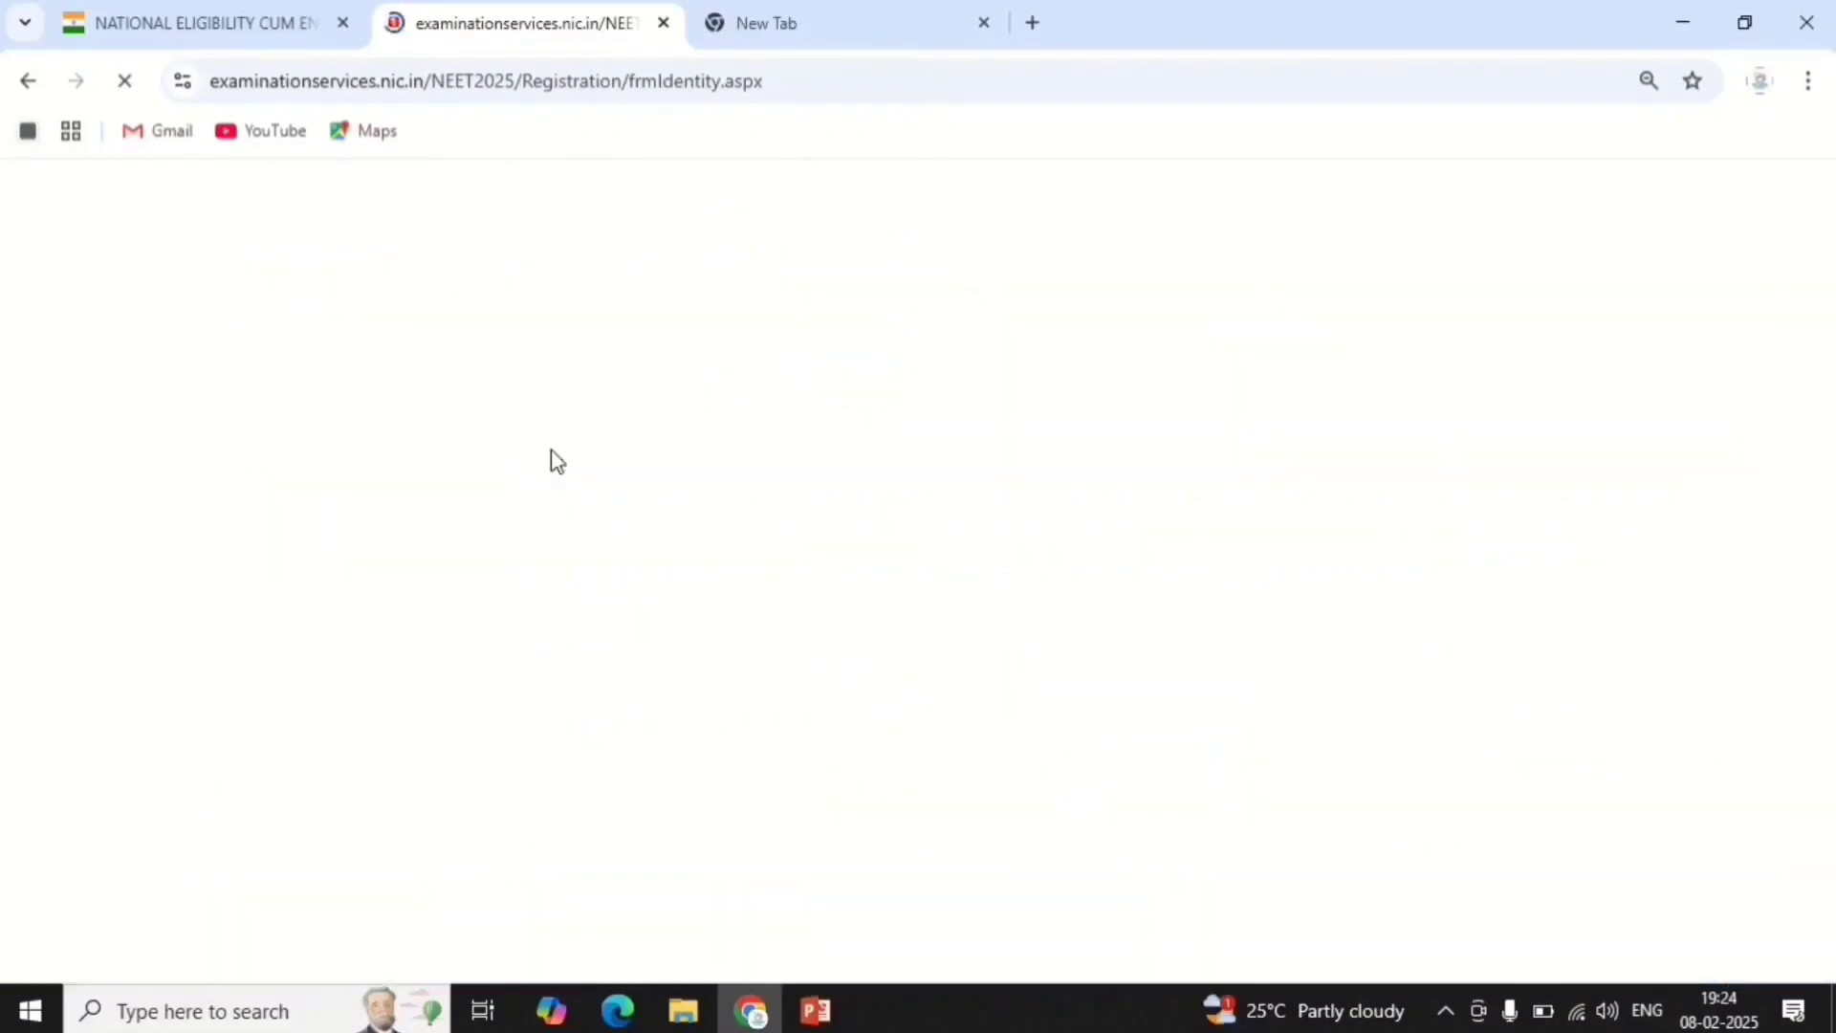
{"action": "scroll", "coordinate": [1027, 633], "scroll_direction": "down", "scroll_amount": 1}
{"action": "scroll", "coordinate": [1033, 644], "scroll_direction": "down", "scroll_amount": 1}
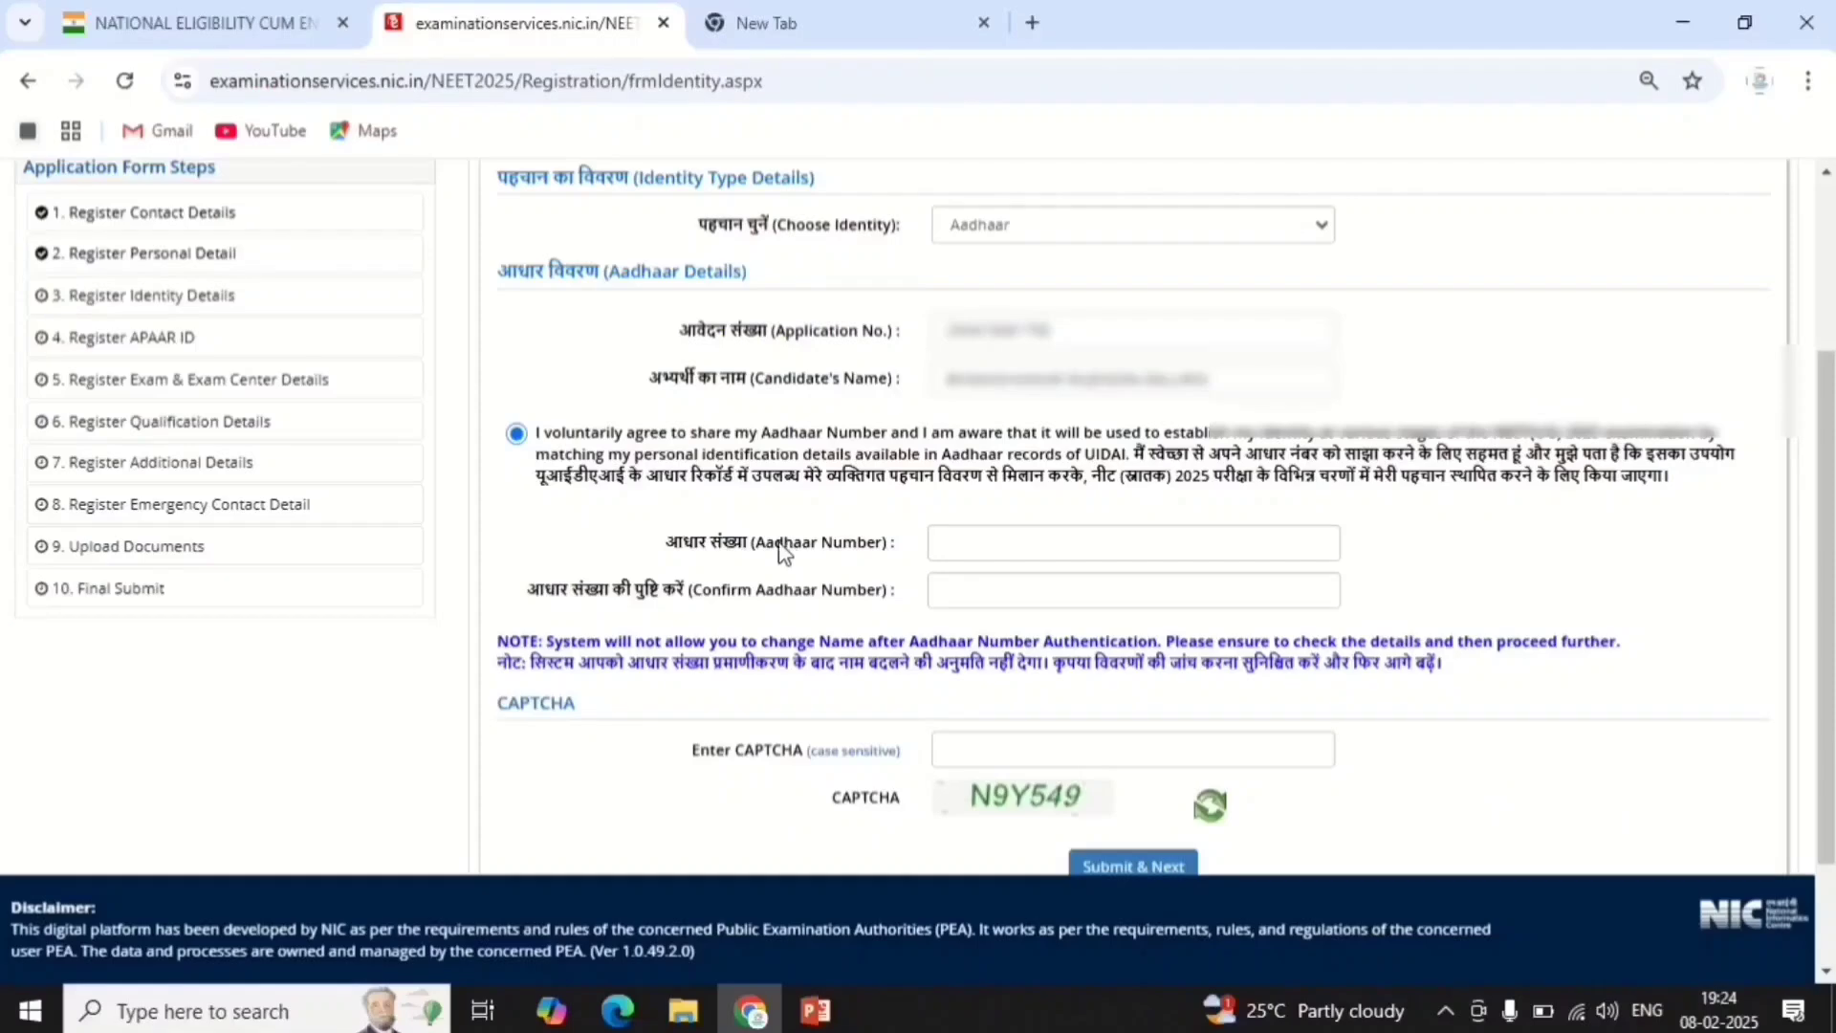
{"action": "left_click_drag", "start_coordinate": [777, 544], "coordinate": [990, 548]}
{"action": "left_click", "coordinate": [989, 548]}
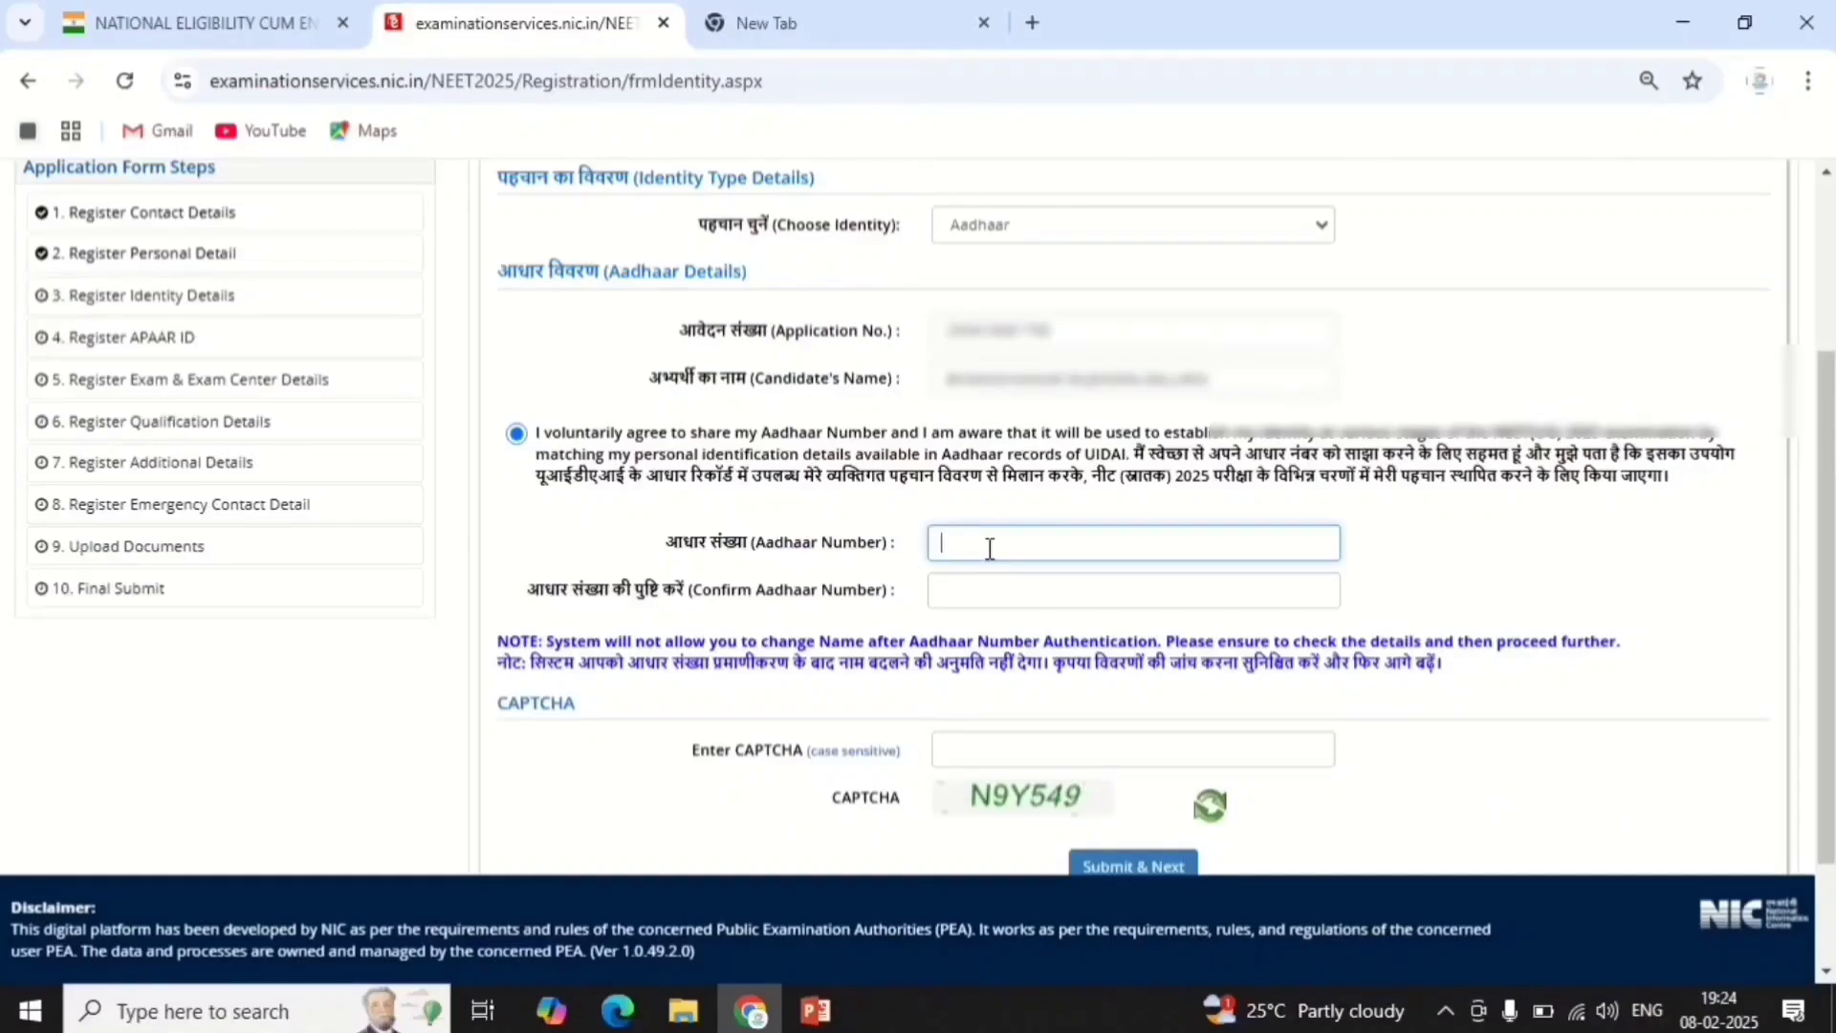
{"action": "type", "text": "••"}
{"action": "left_click_drag", "start_coordinate": [819, 592], "coordinate": [904, 588]}
{"action": "left_click", "coordinate": [955, 583]}
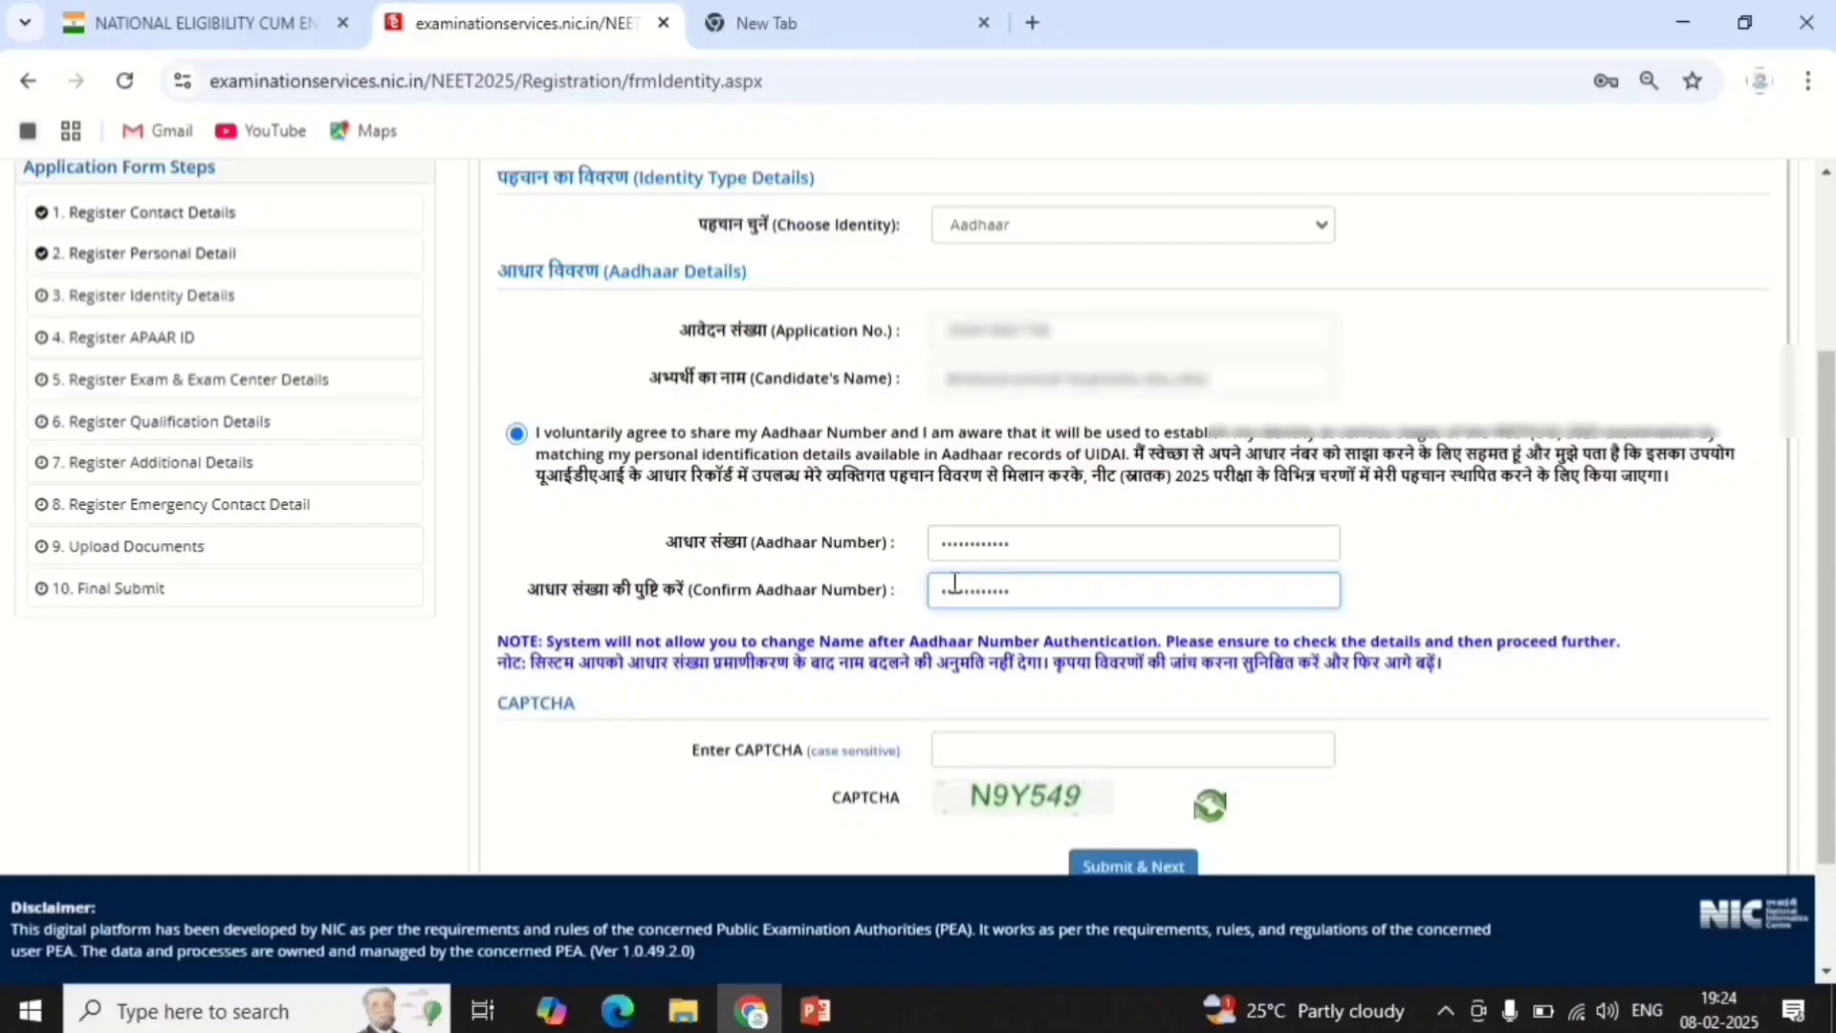
{"action": "left_click", "coordinate": [1435, 585]}
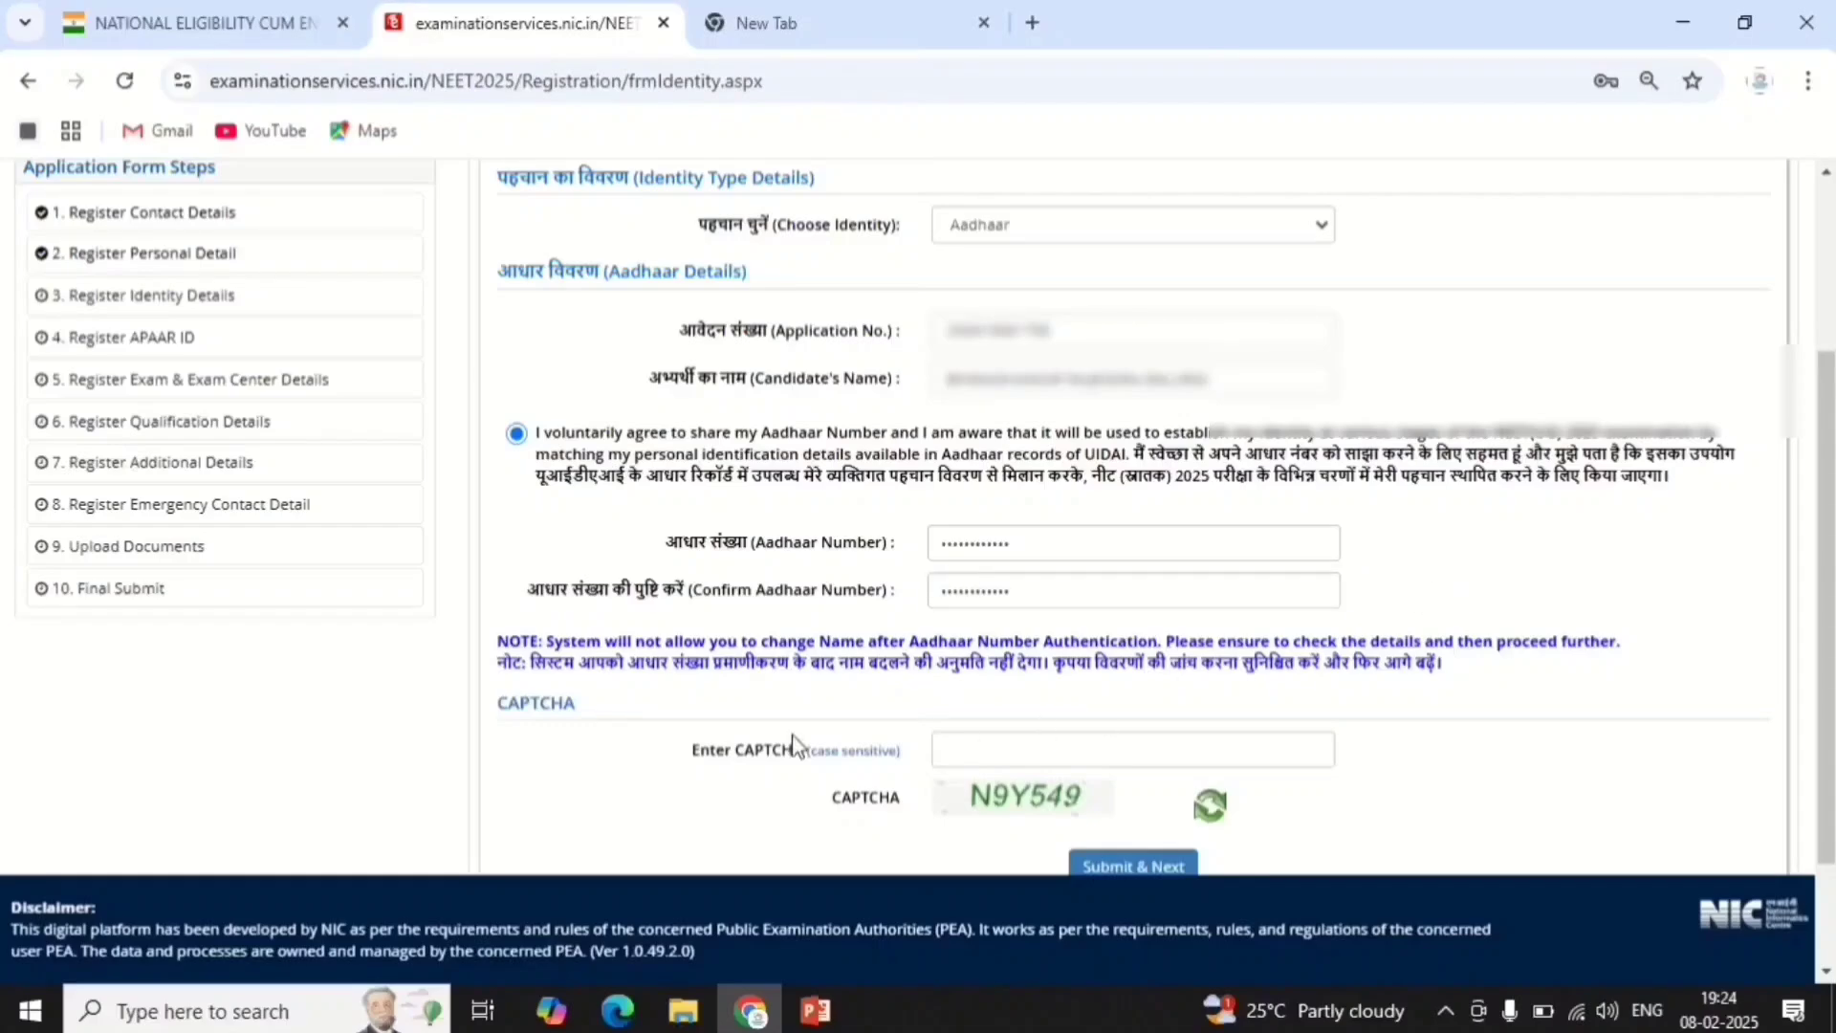
- Enter the displayed CAPTCHA code, then submit the Aadhaar details and confirm the submission
{"action": "left_click_drag", "start_coordinate": [720, 756], "coordinate": [805, 755]}
{"action": "left_click", "coordinate": [974, 757]}
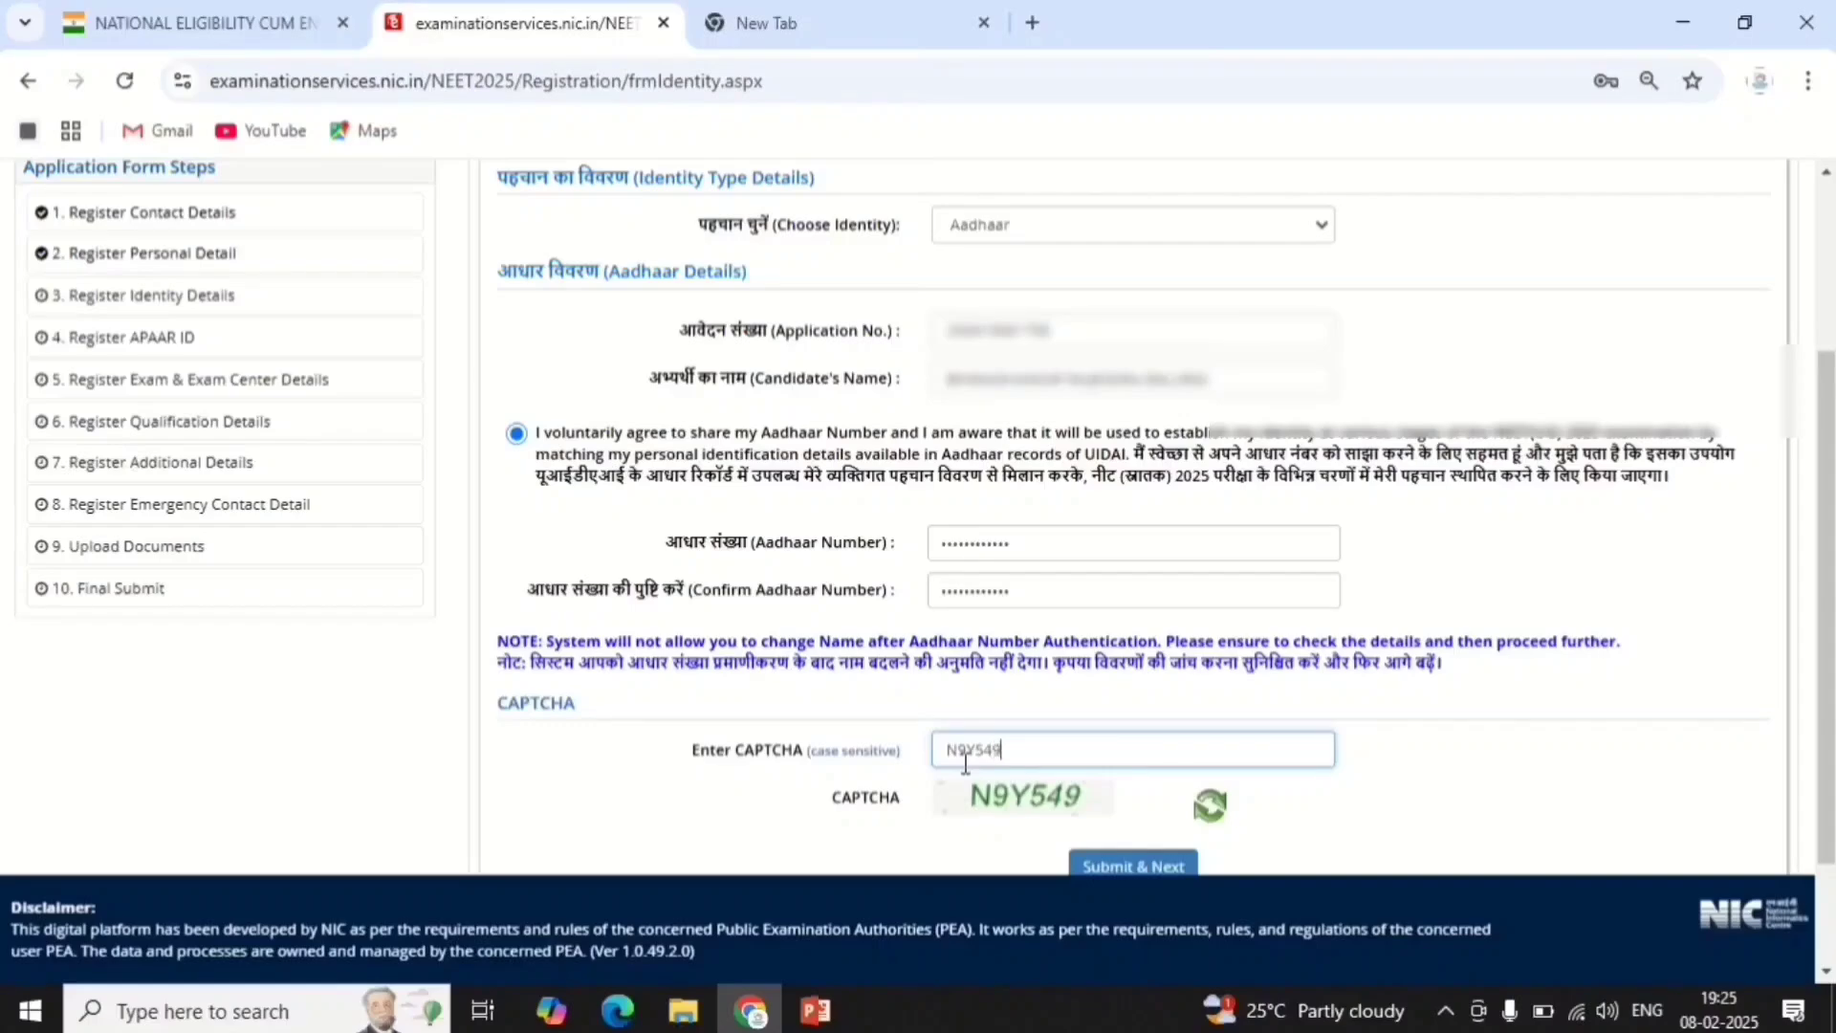
{"action": "left_click", "coordinate": [1282, 813]}
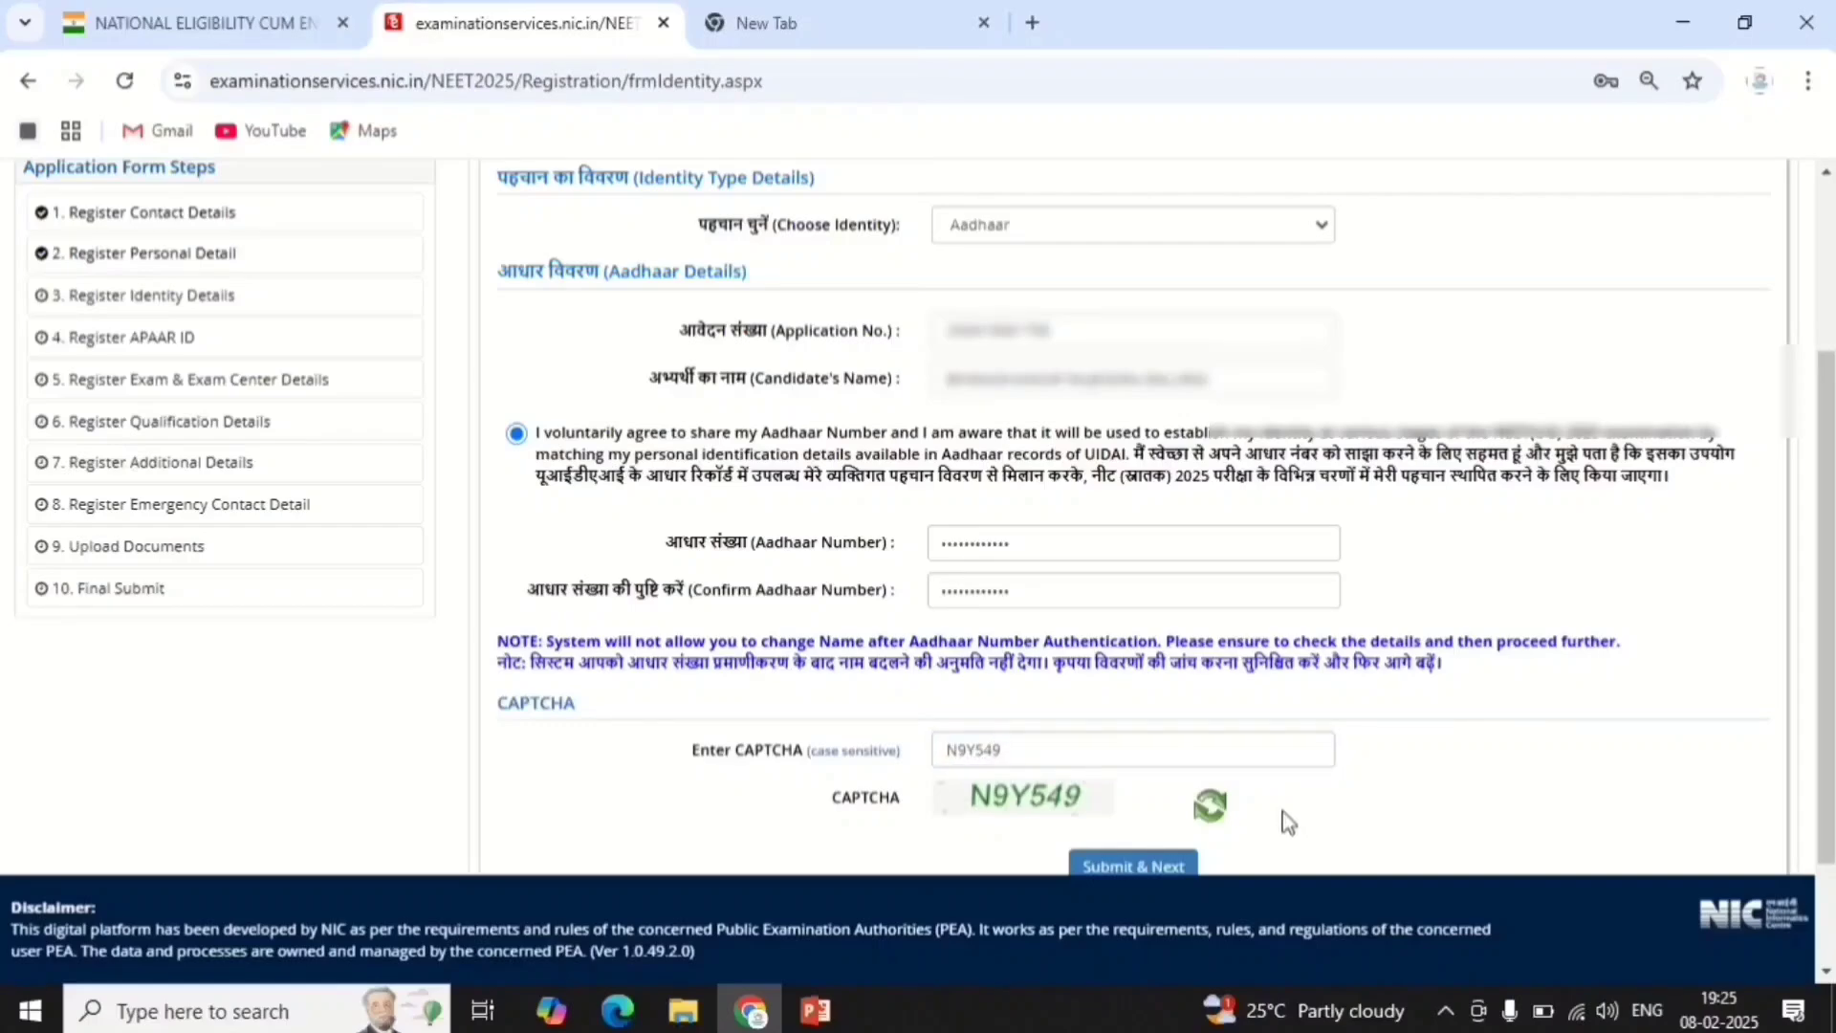
{"action": "left_click", "coordinate": [1149, 866]}
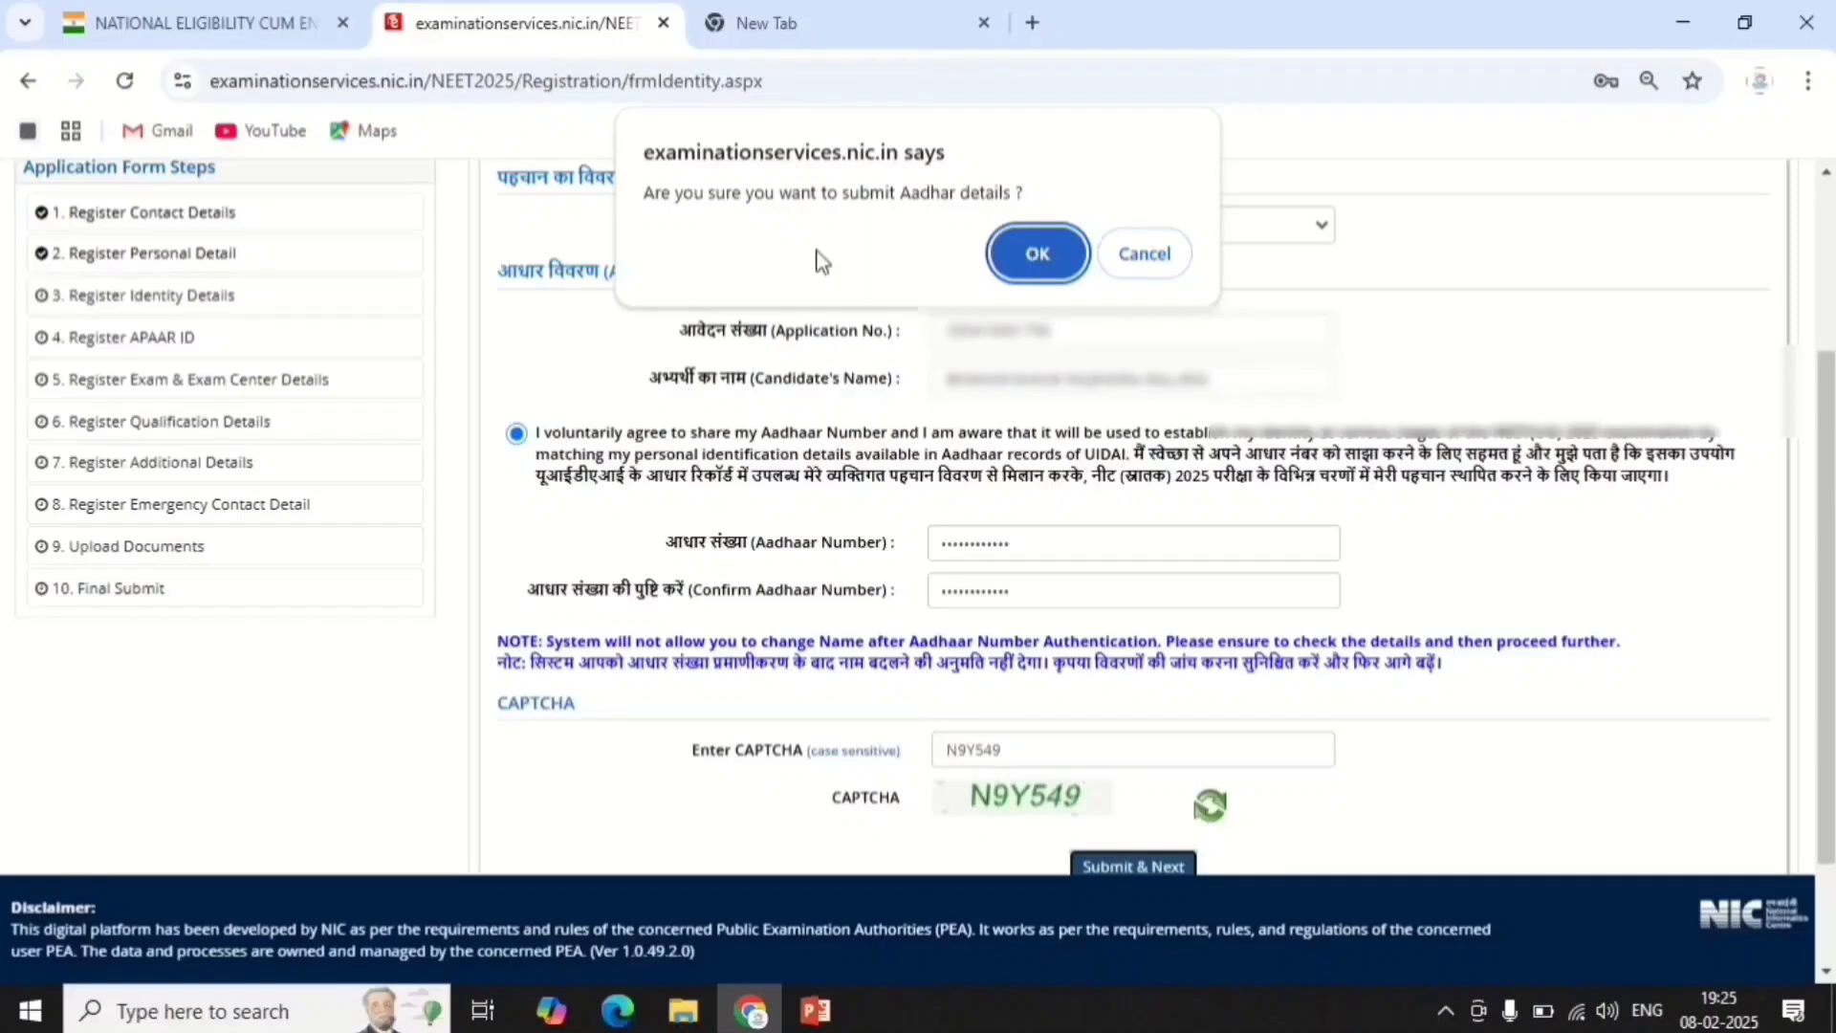
{"action": "left_click", "coordinate": [1038, 245]}
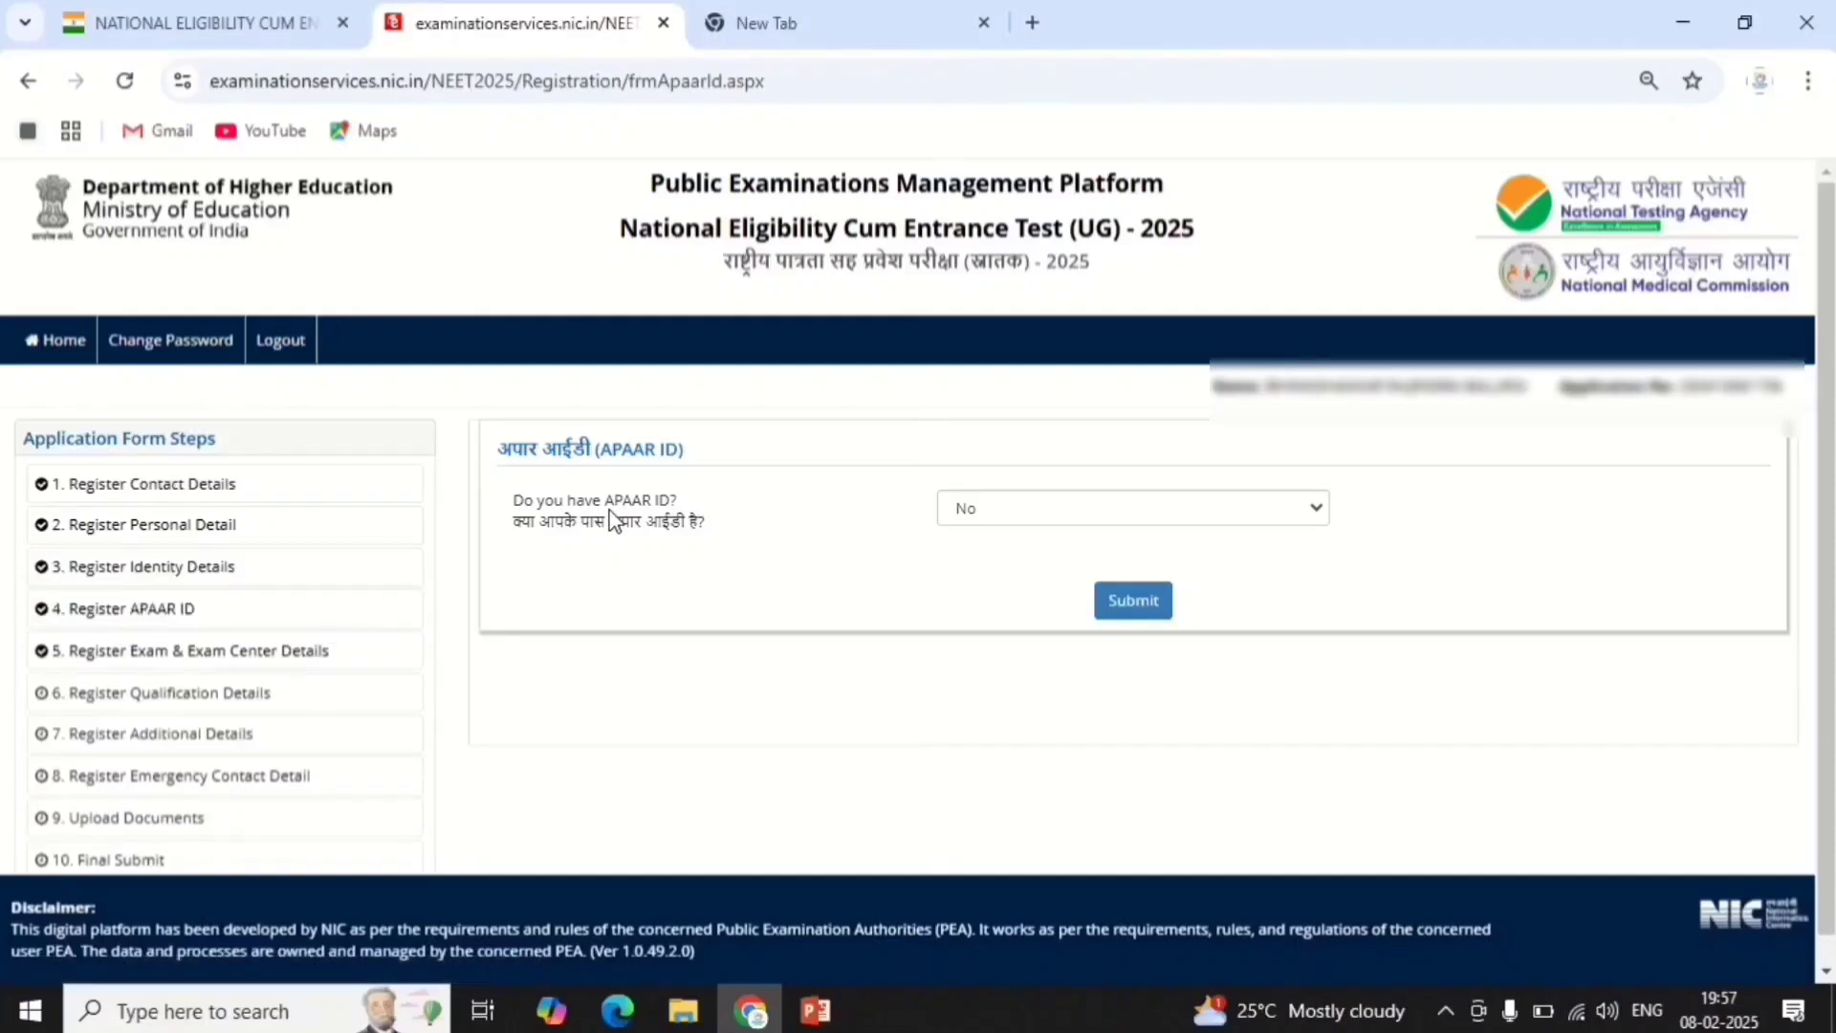
- Answer No to having an APAAR ID, then submit the section and confirm the submission
{"action": "left_click_drag", "start_coordinate": [515, 501], "coordinate": [664, 509]}
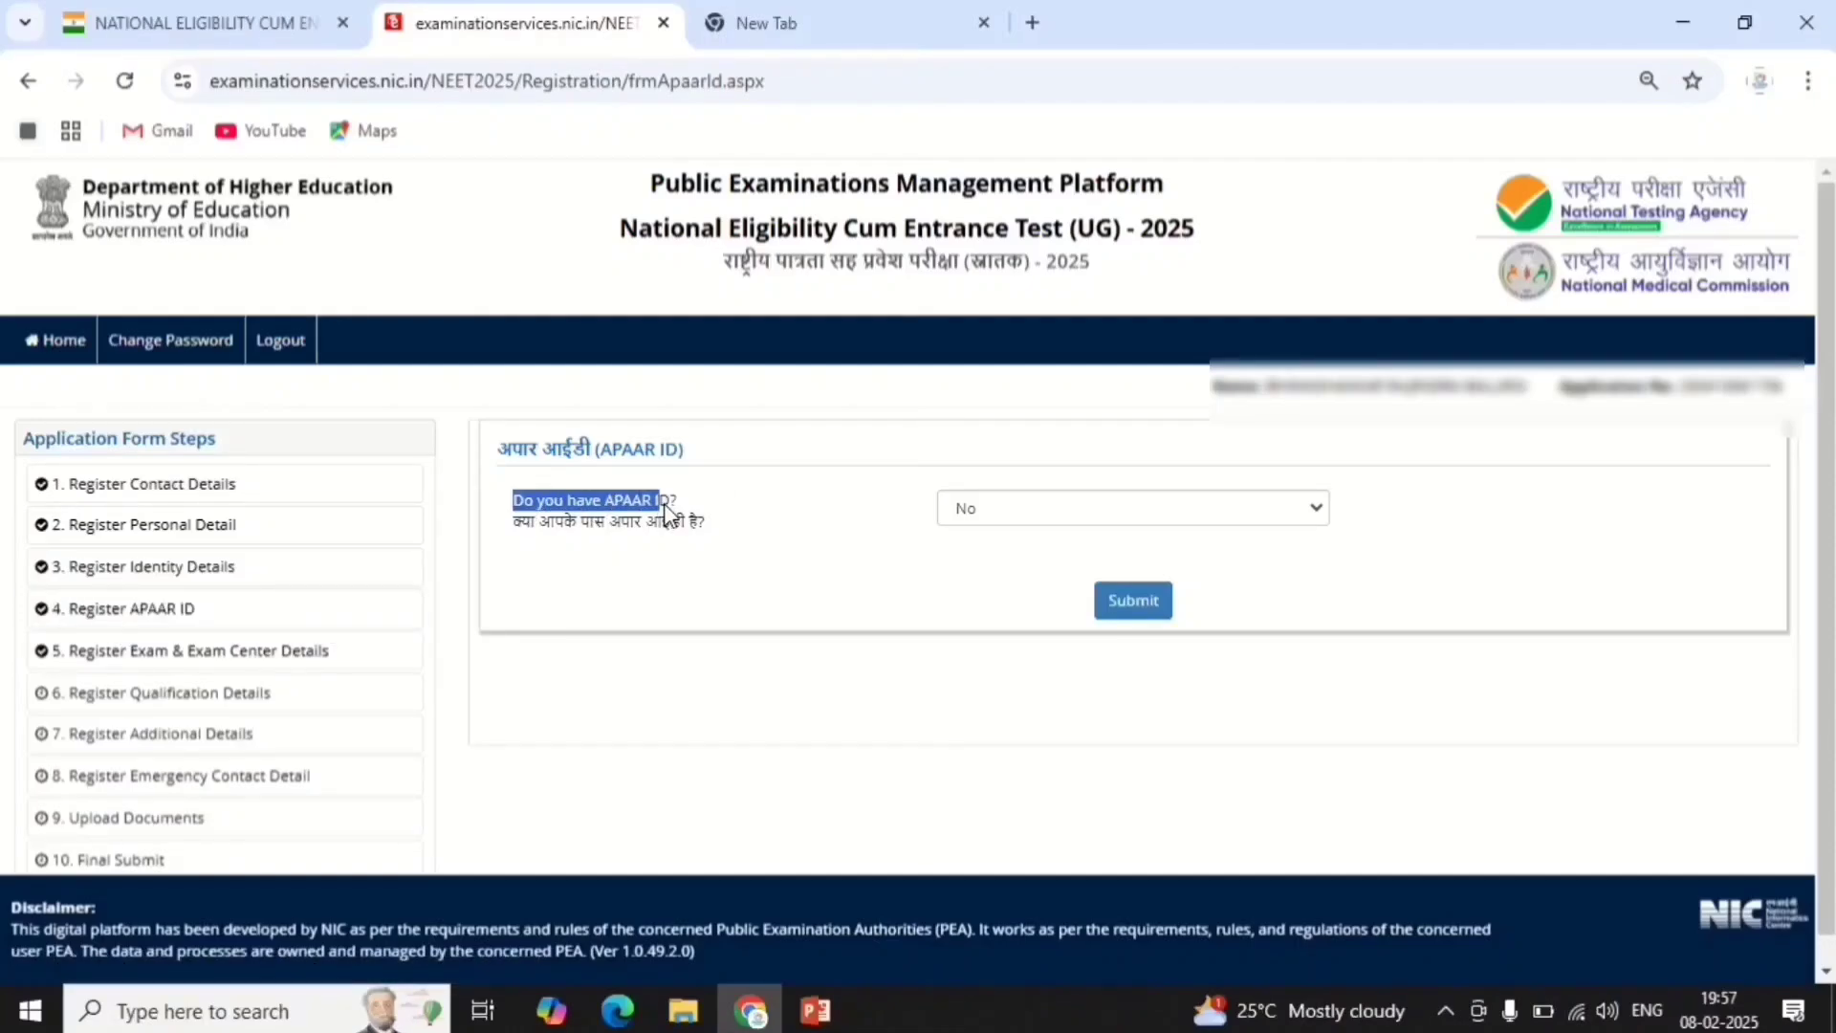
{"action": "left_click", "coordinate": [952, 517]}
{"action": "left_click", "coordinate": [947, 524]}
{"action": "left_click", "coordinate": [996, 520]}
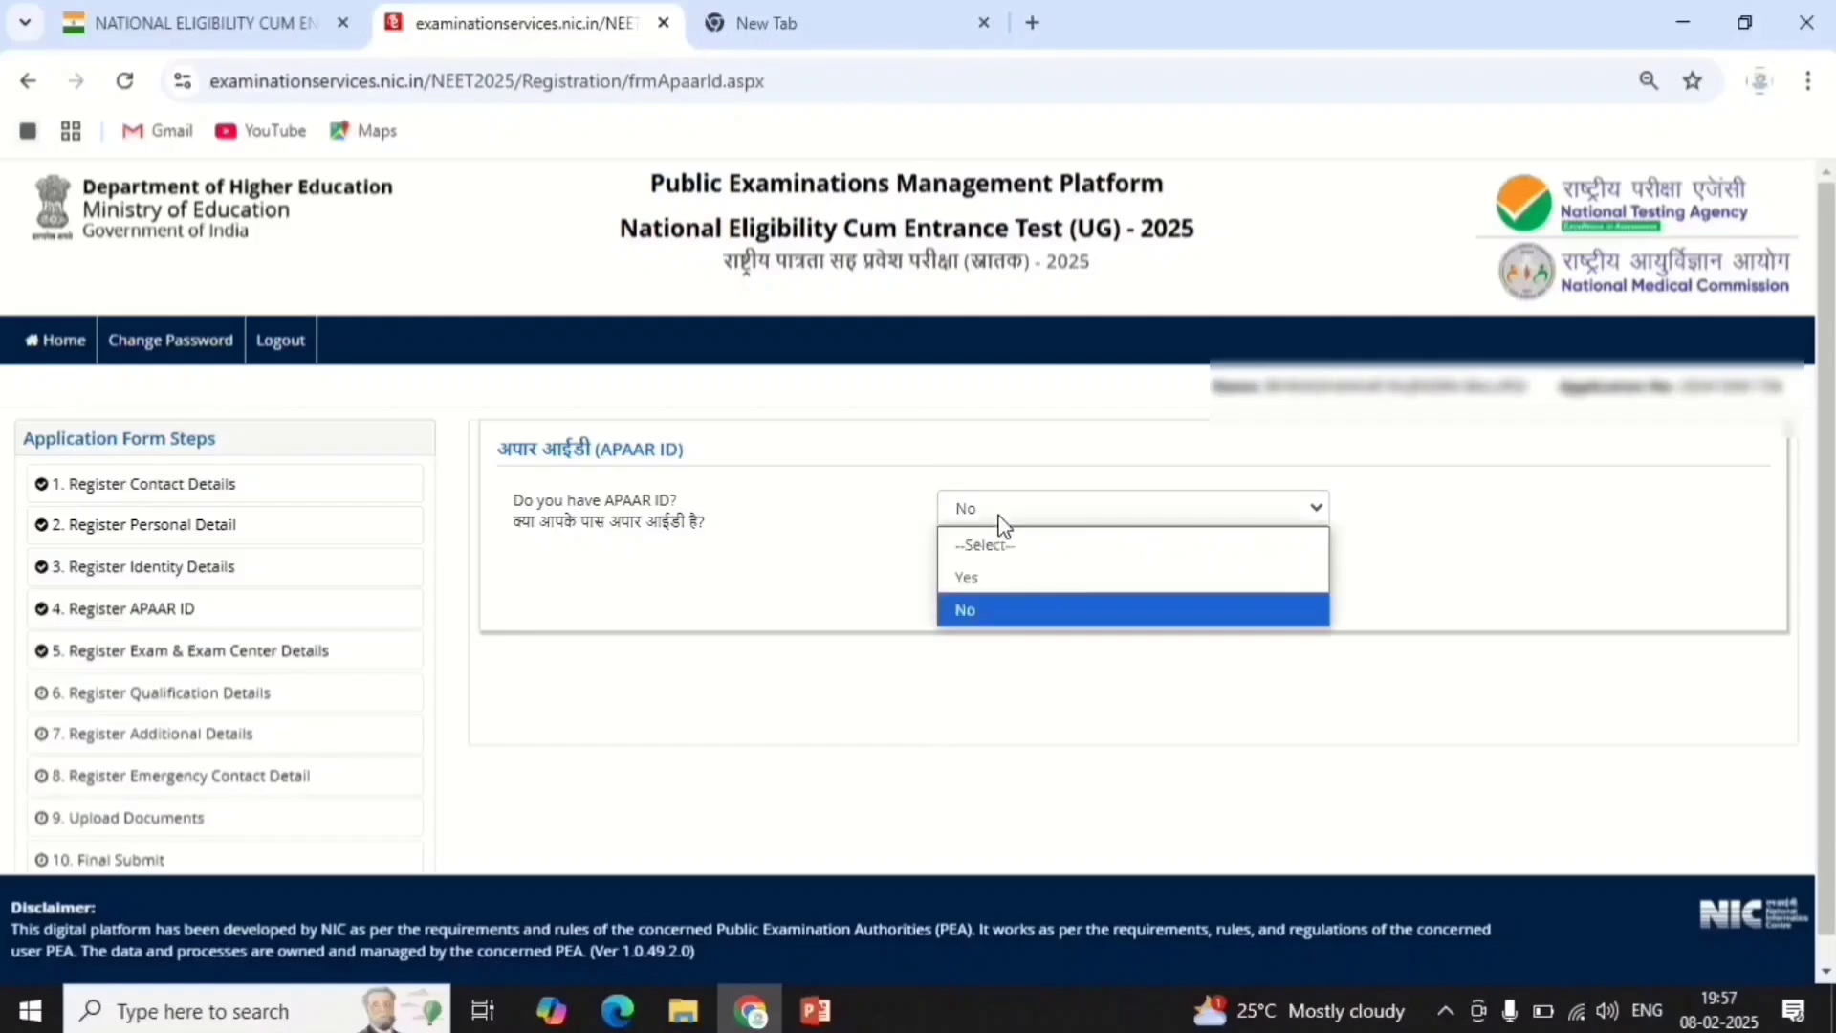
{"action": "left_click", "coordinate": [892, 573]}
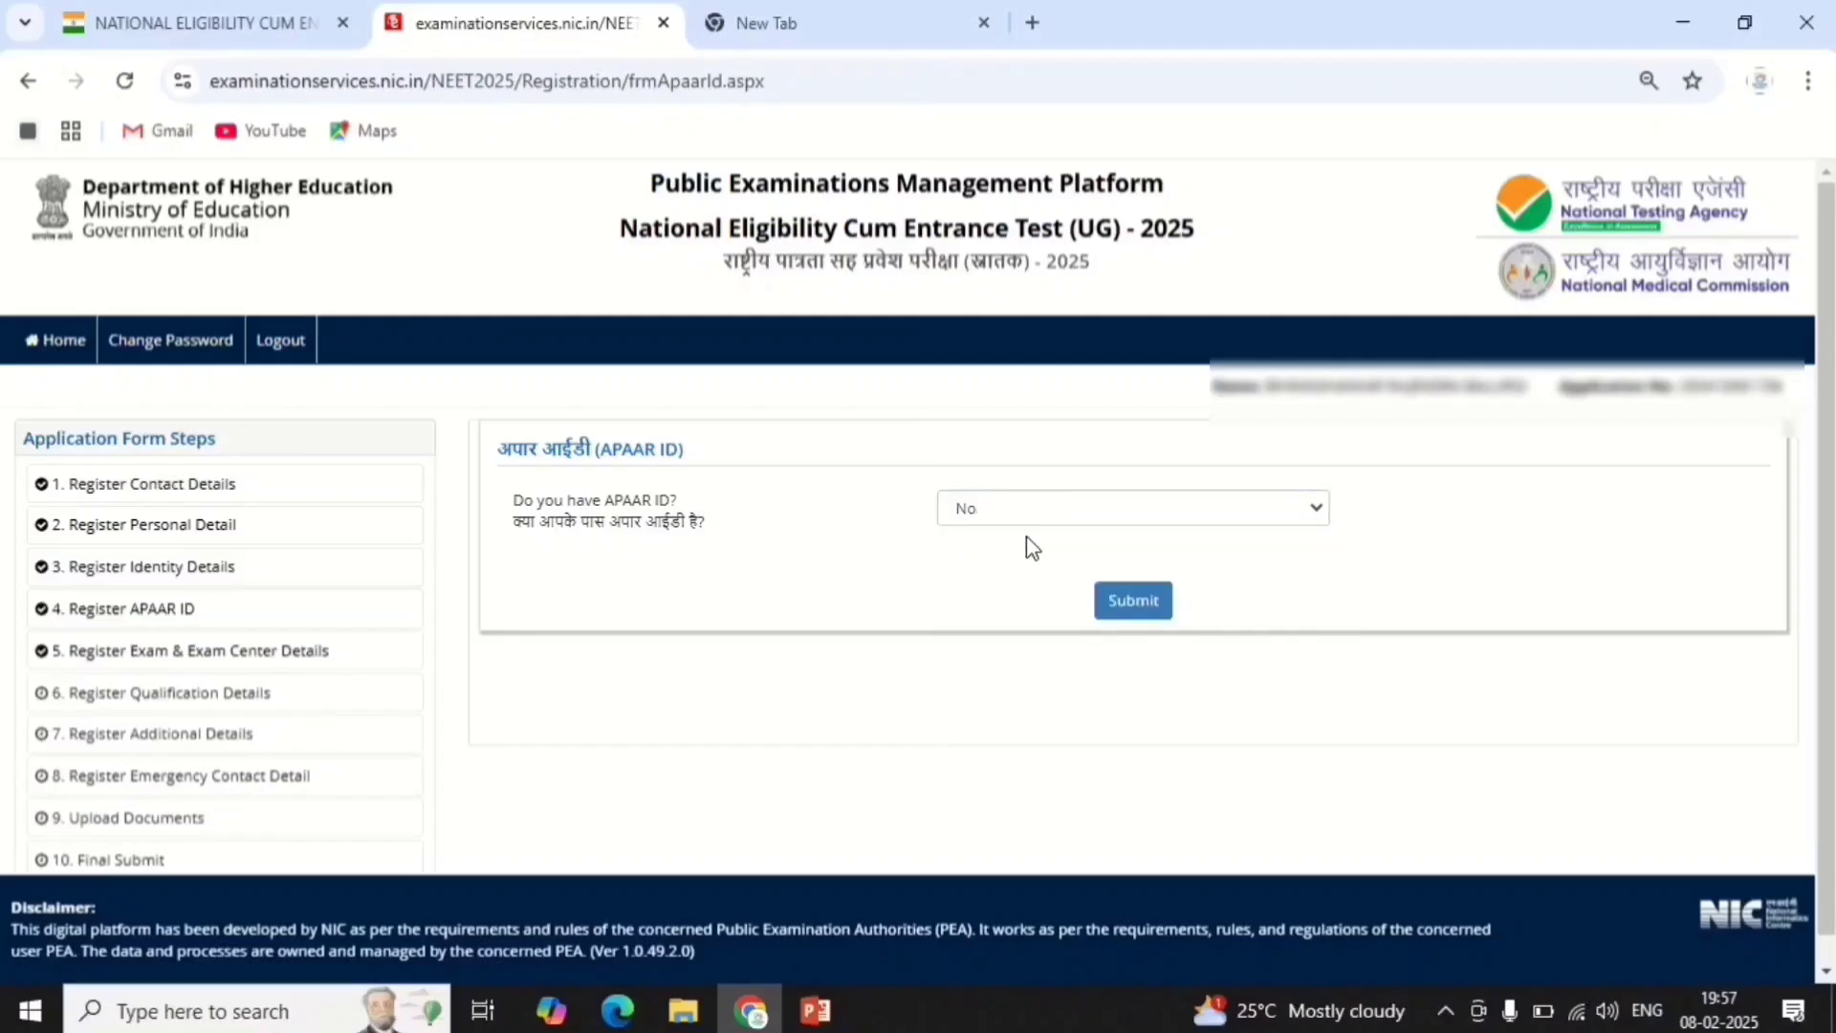
{"action": "left_click", "coordinate": [1022, 502]}
{"action": "left_click", "coordinate": [1006, 608]}
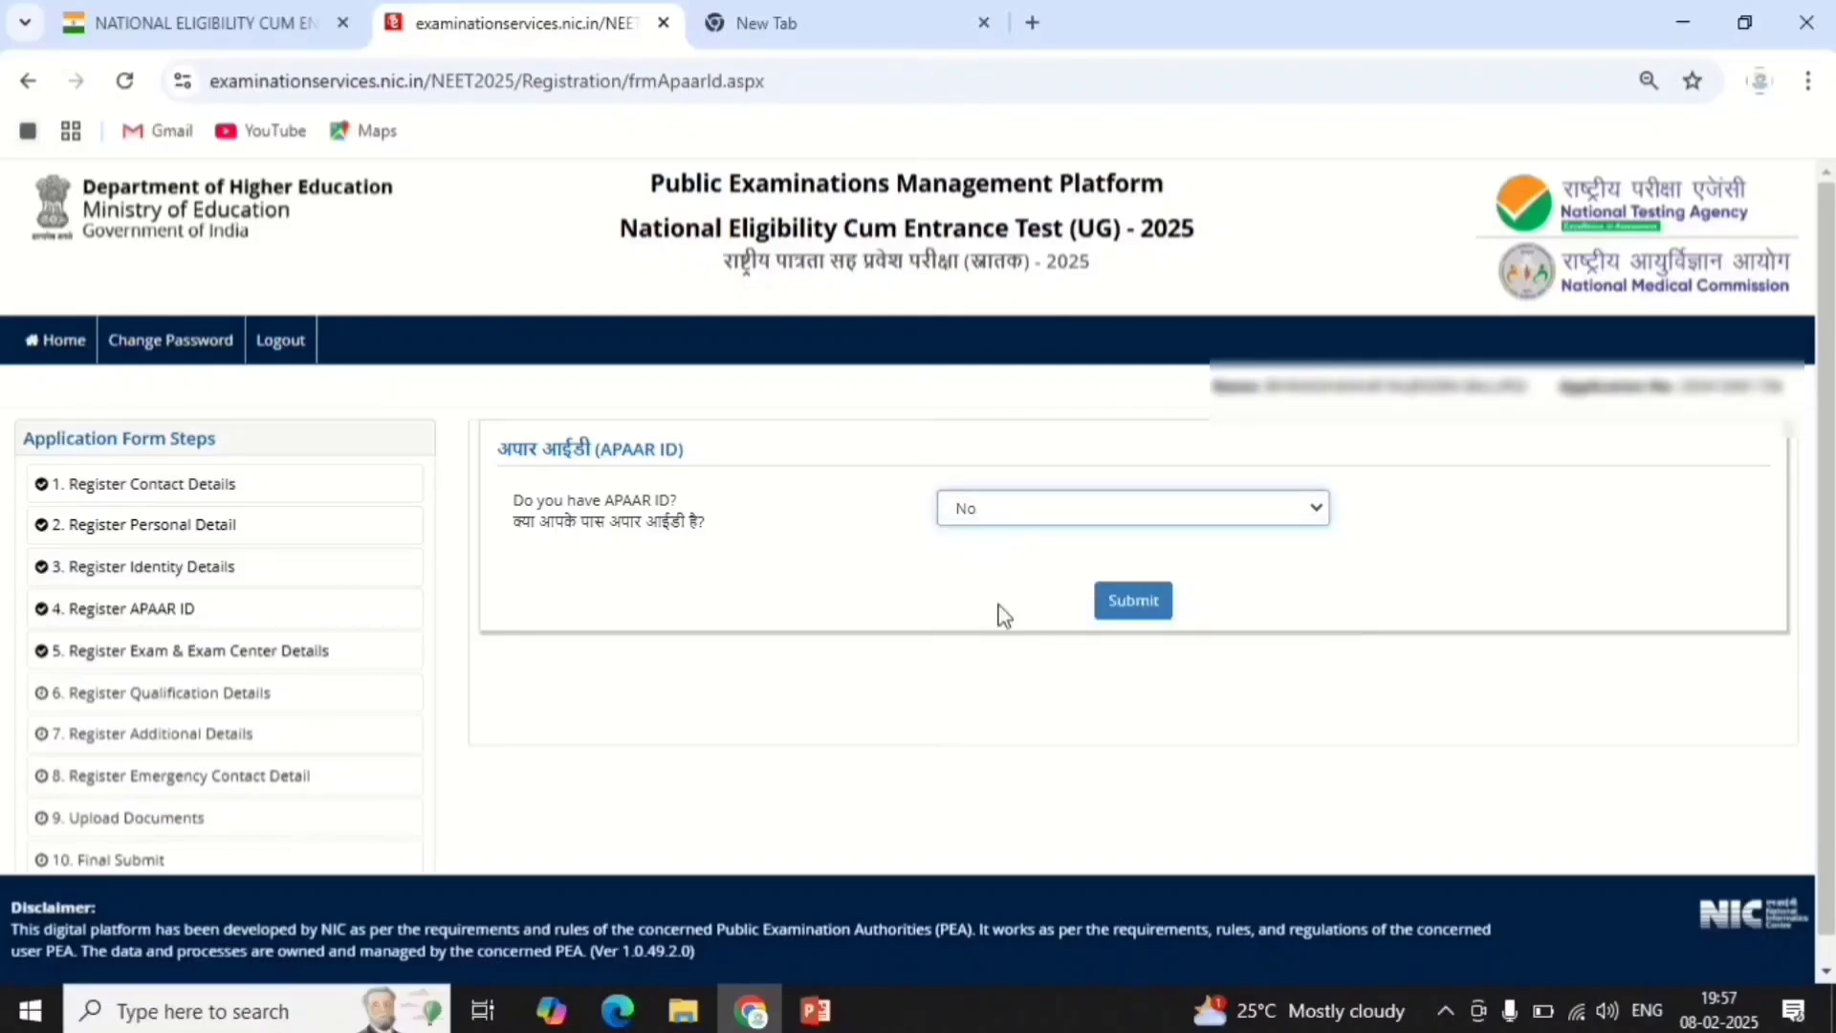
{"action": "left_click", "coordinate": [1131, 601]}
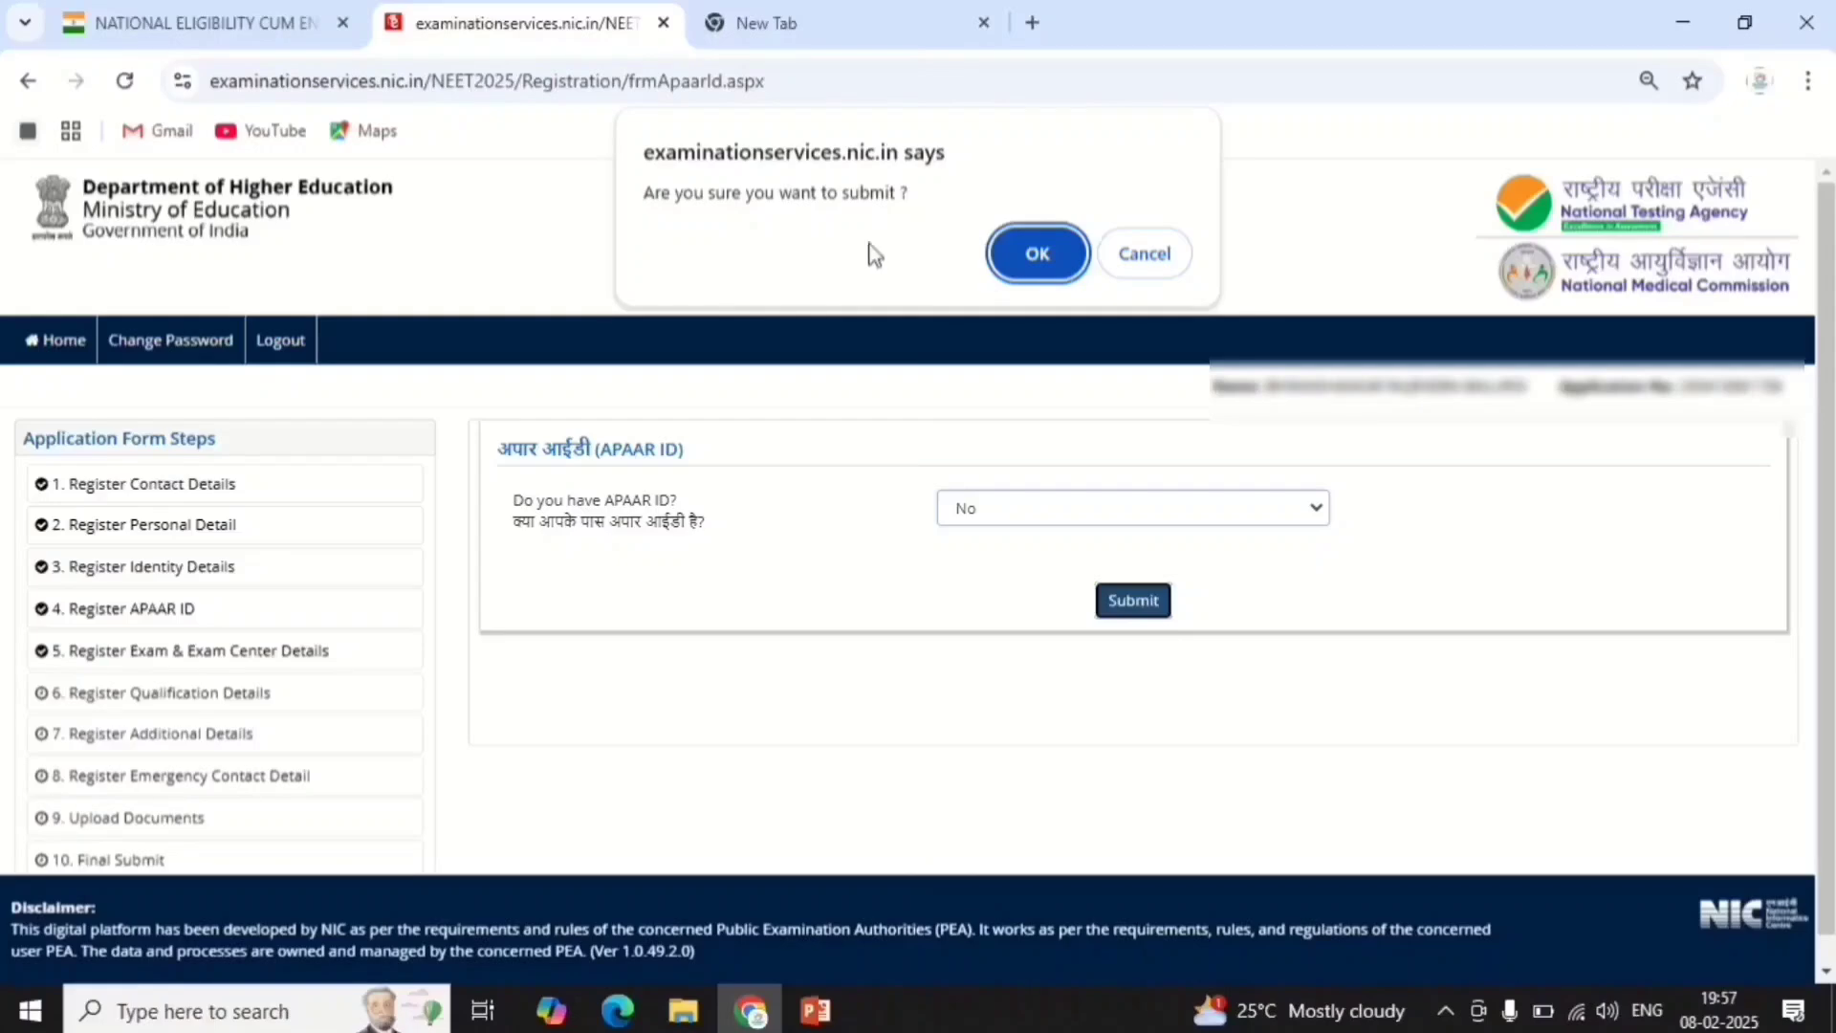
{"action": "left_click", "coordinate": [1022, 255]}
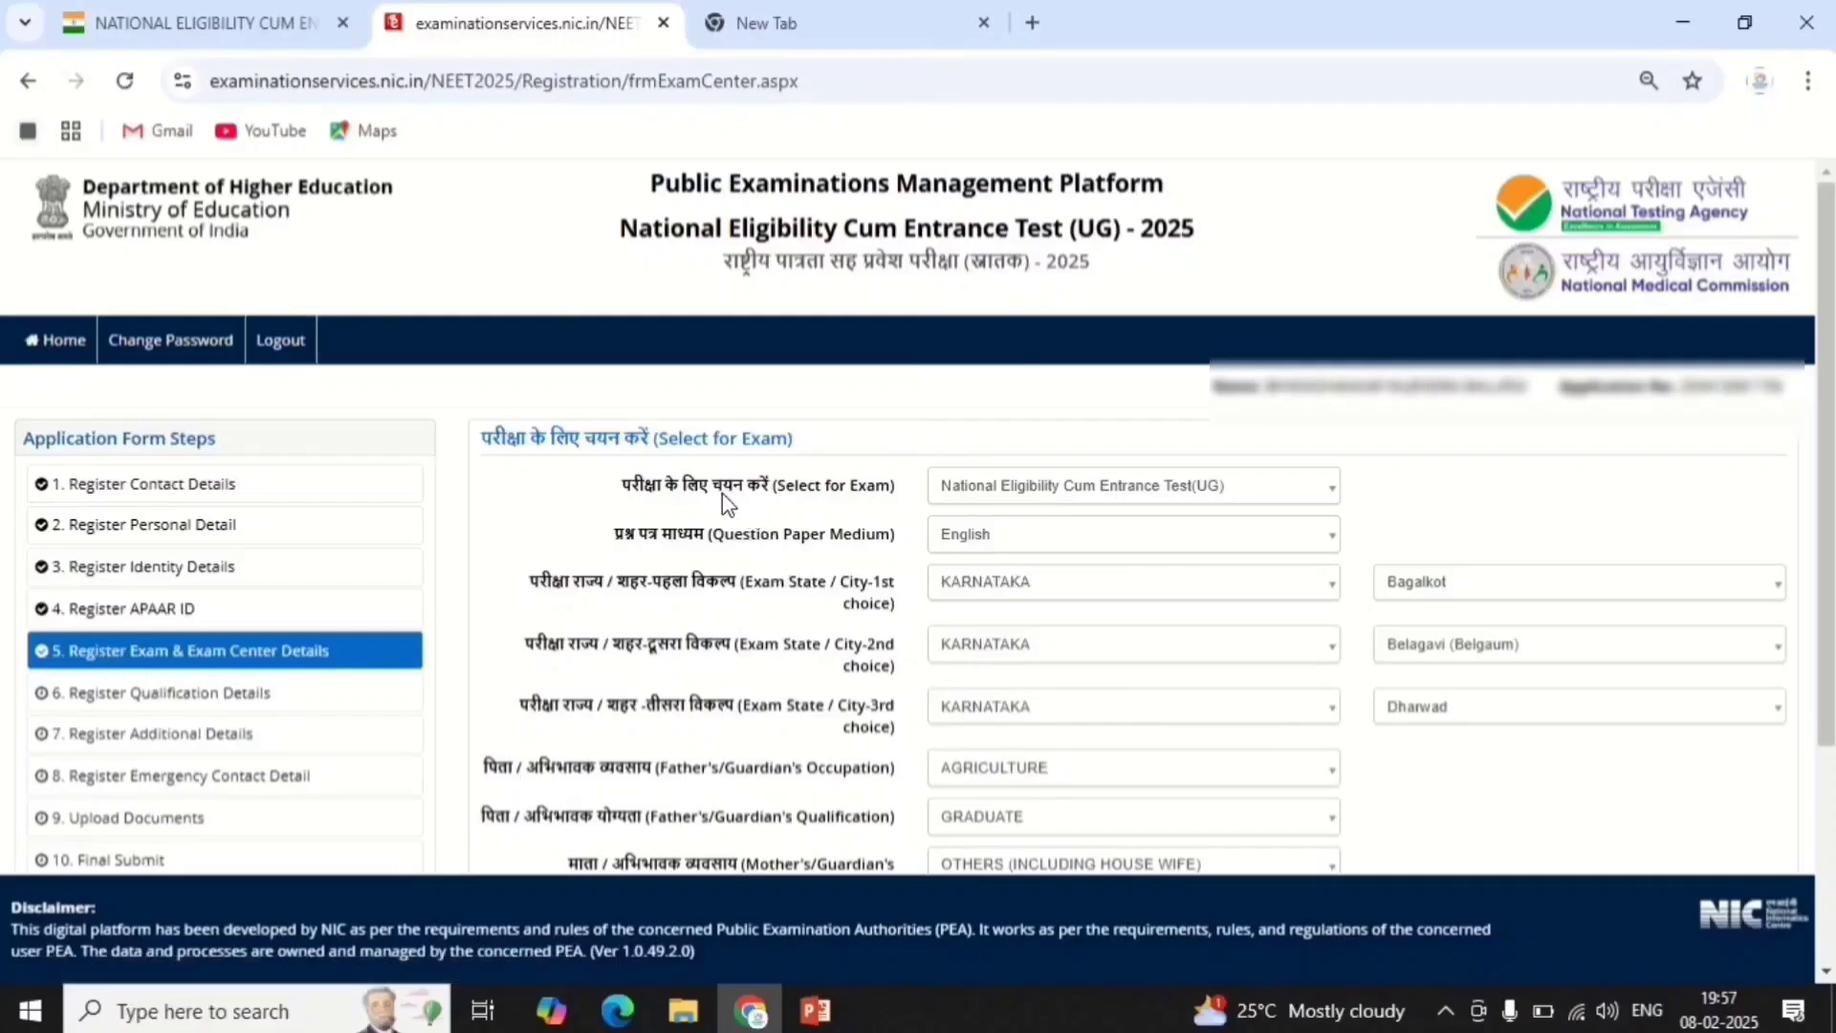
- Set the Question Paper Medium to English in the Select for Exam section
{"action": "left_click_drag", "start_coordinate": [721, 491], "coordinate": [828, 494]}
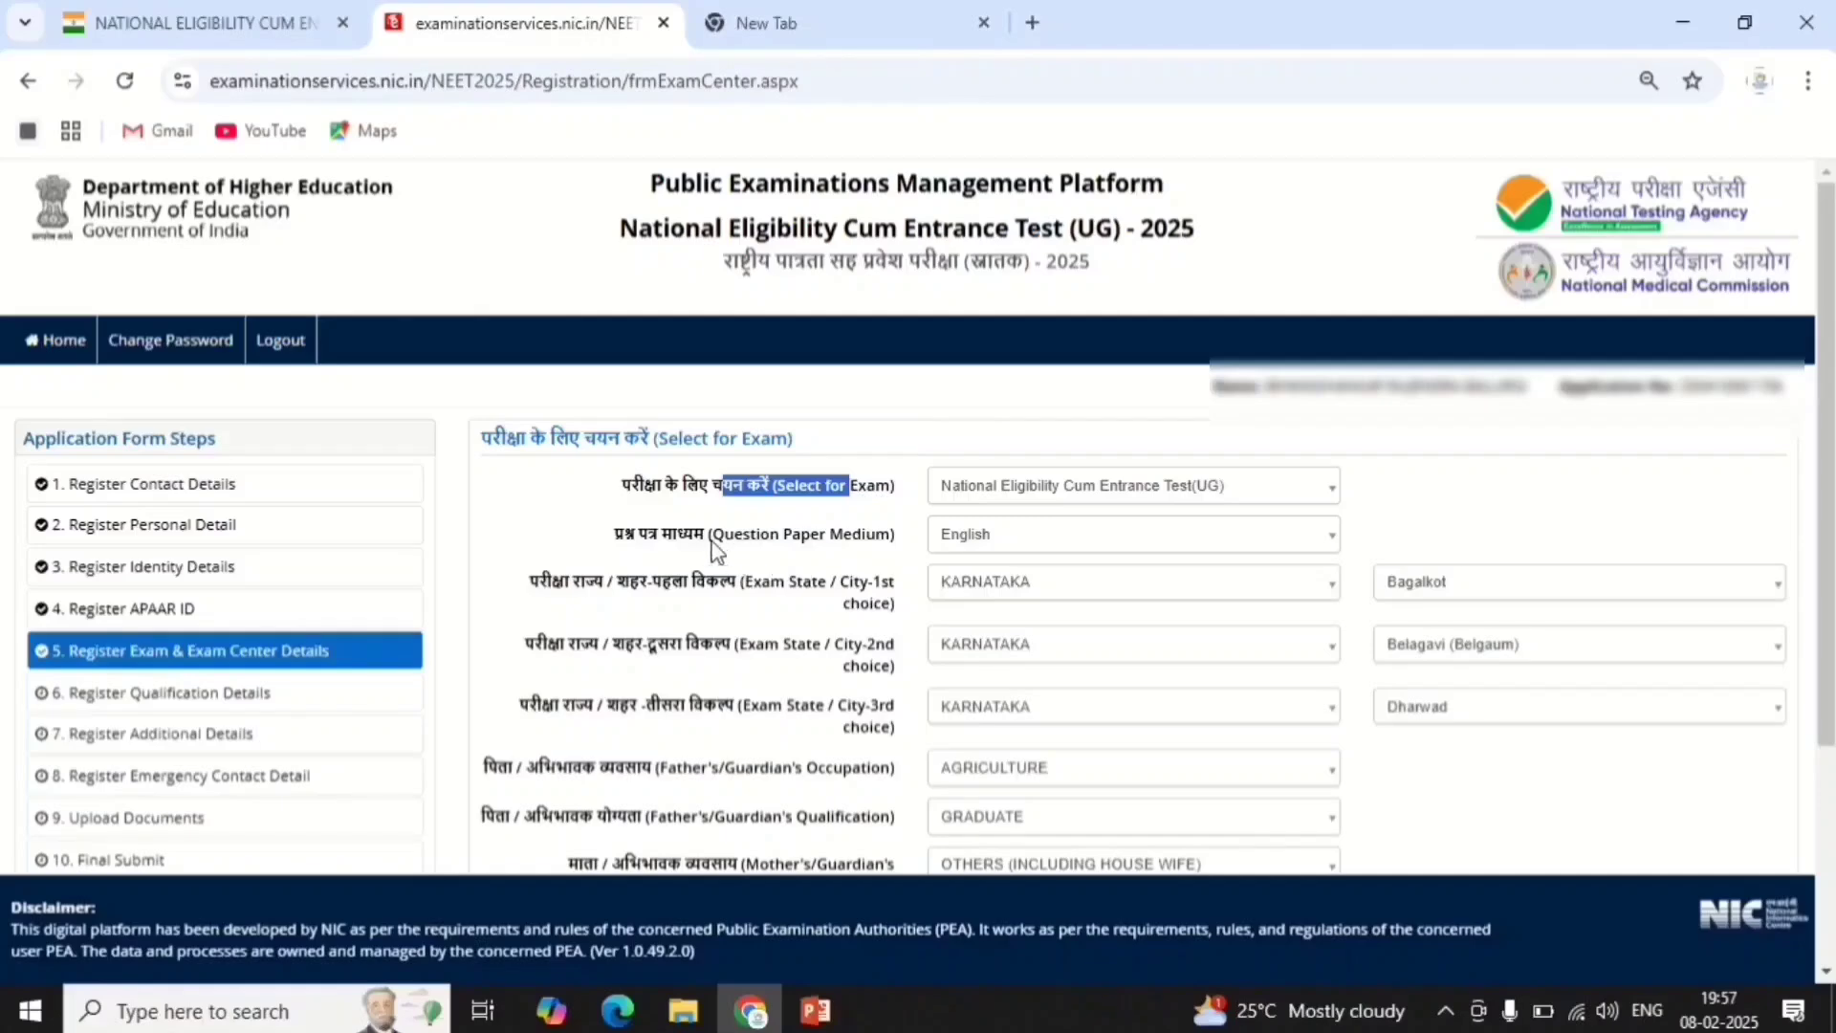
{"action": "left_click_drag", "start_coordinate": [712, 533], "coordinate": [847, 541]}
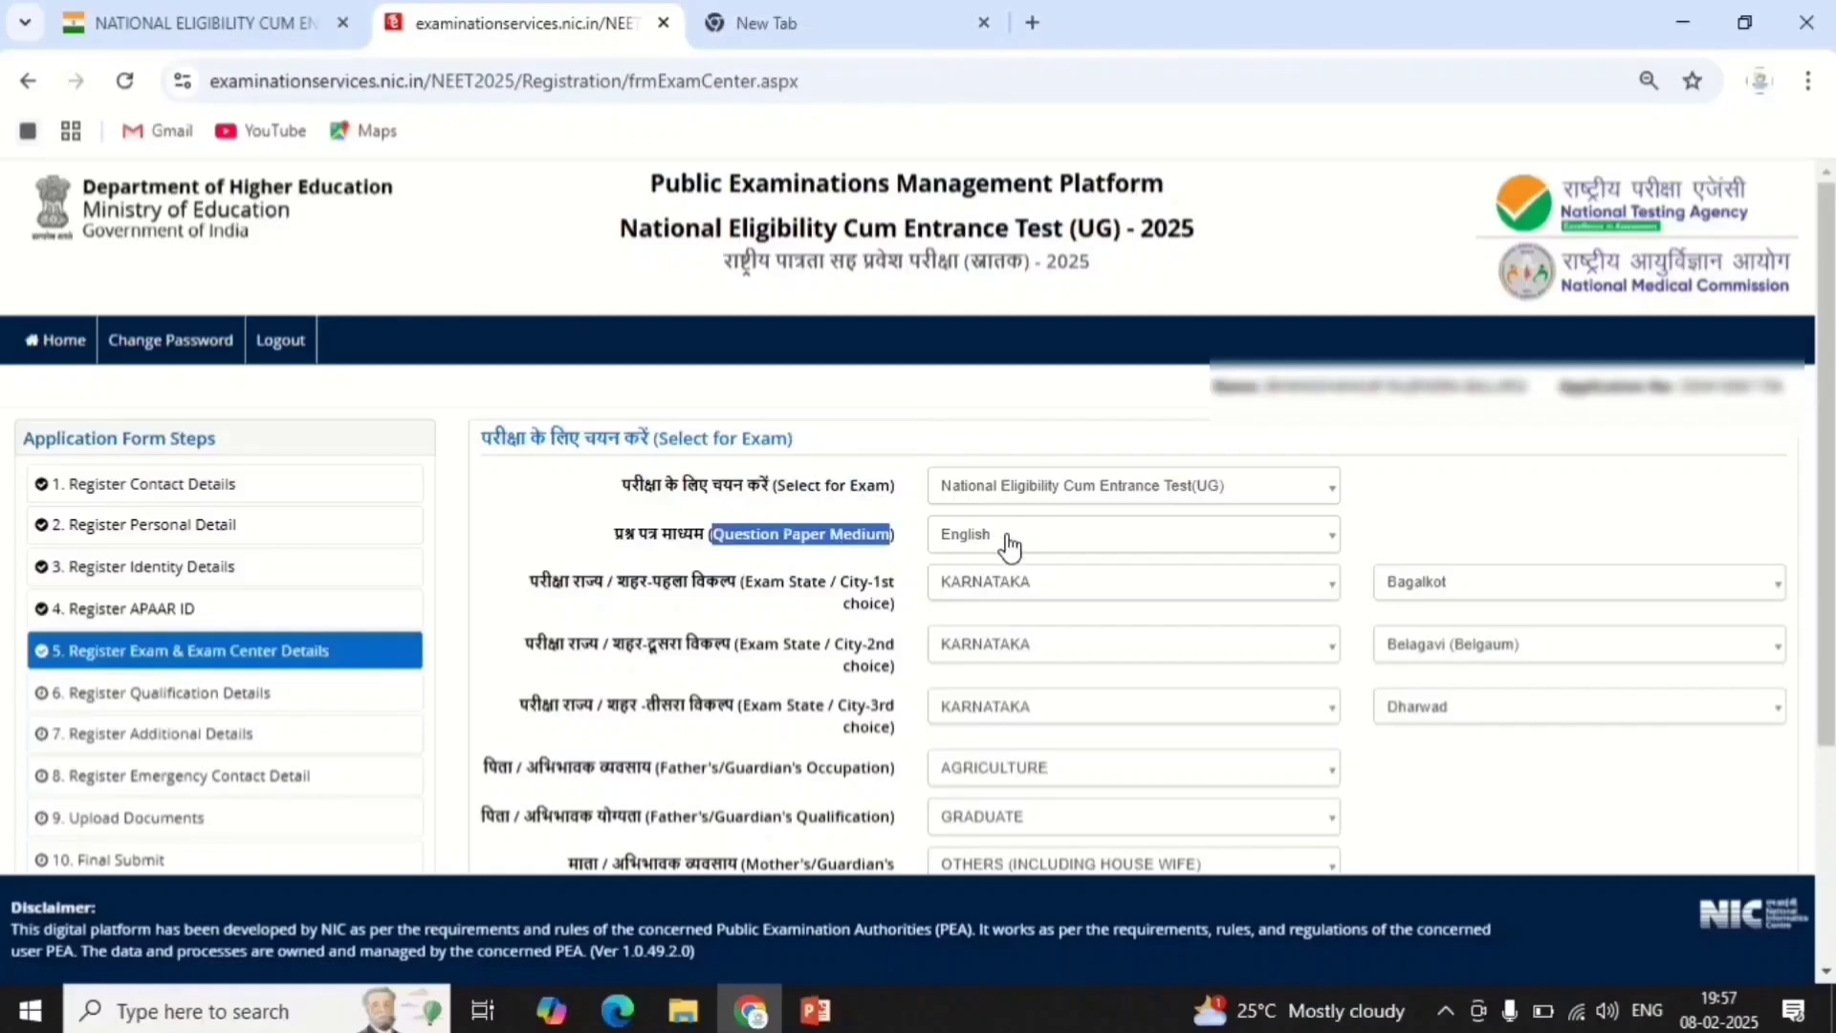
{"action": "left_click", "coordinate": [1009, 545]}
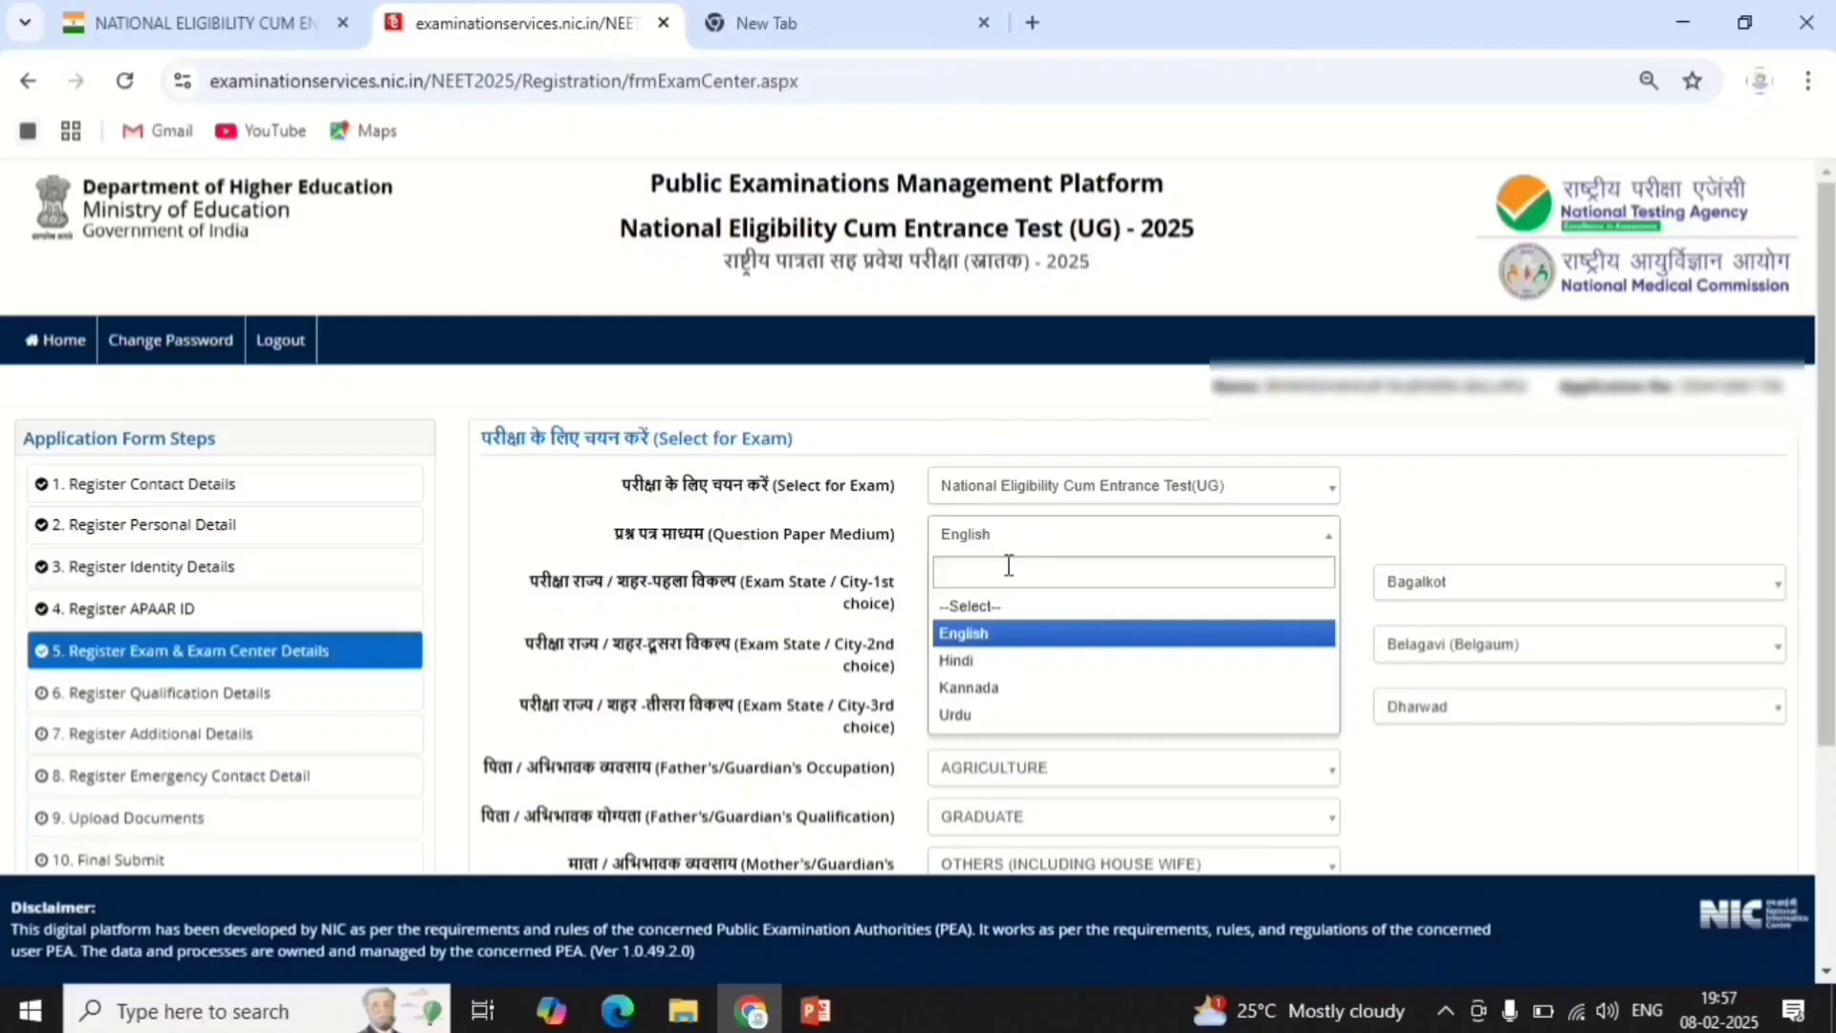
{"action": "left_click", "coordinate": [992, 636]}
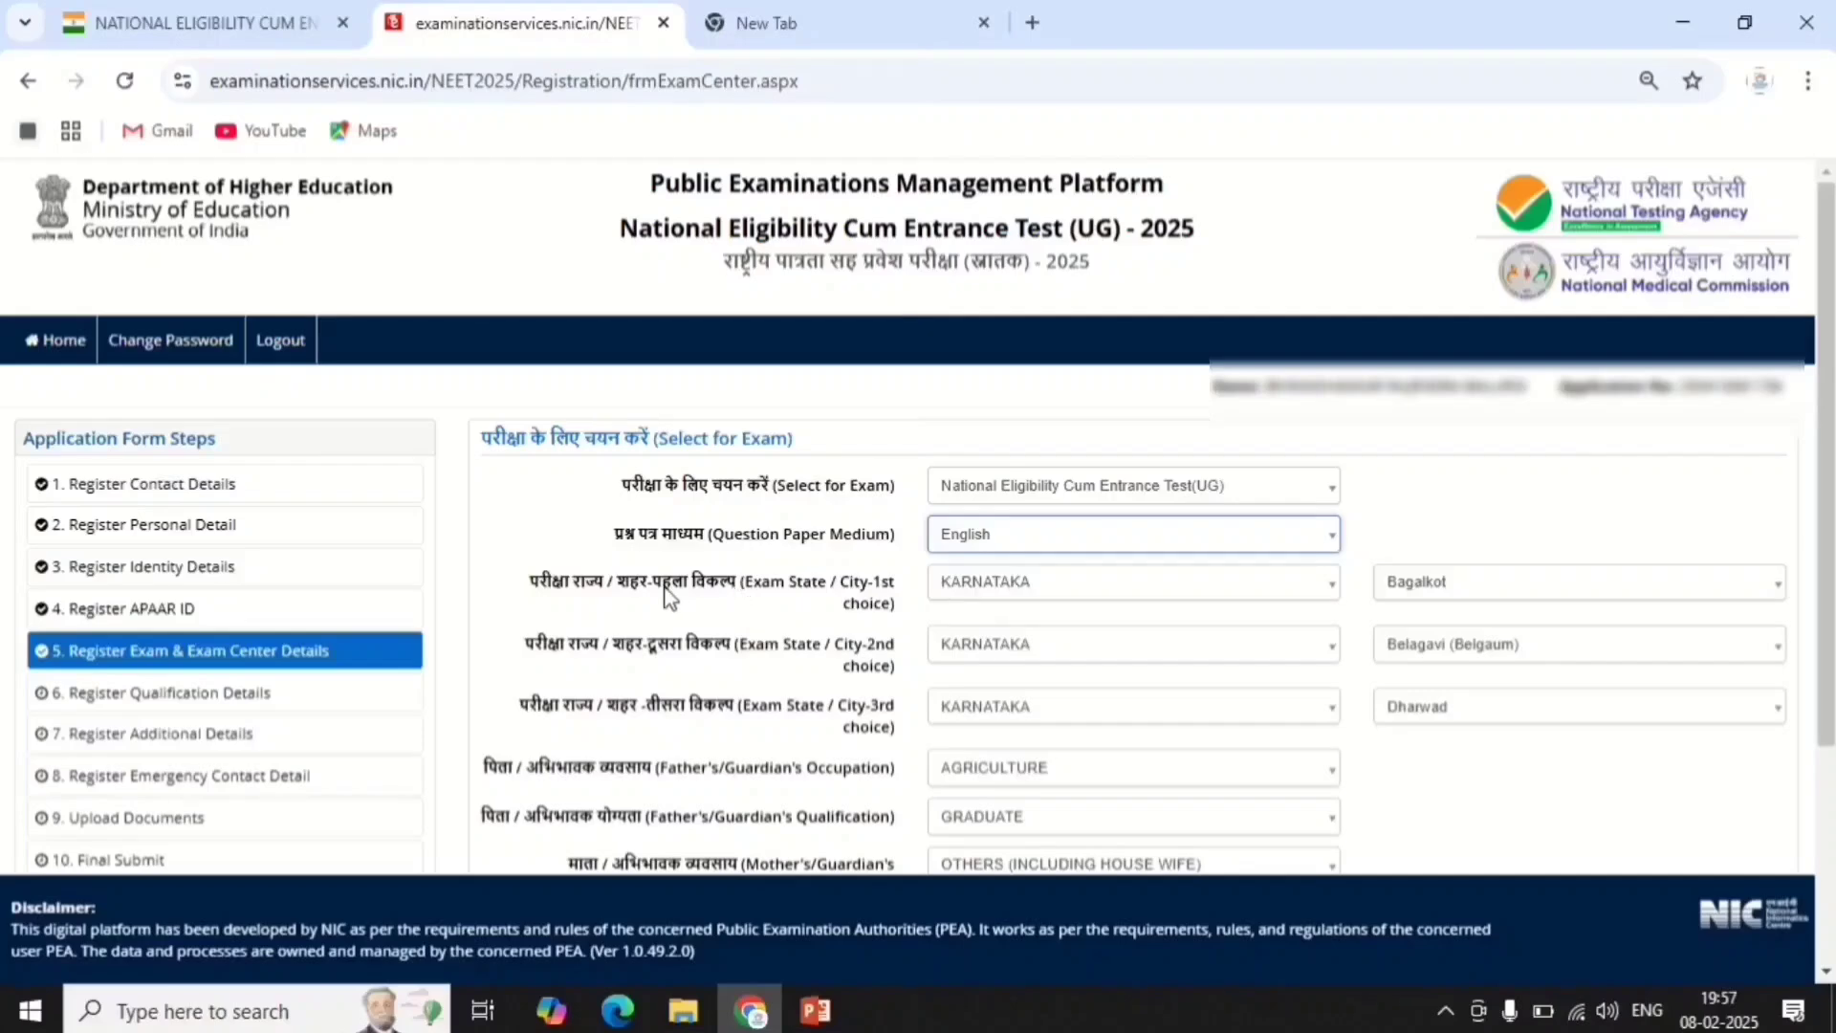
- Select KARNATAKA as the exam state for the 1st choice
{"action": "left_click_drag", "start_coordinate": [754, 586], "coordinate": [895, 607]}
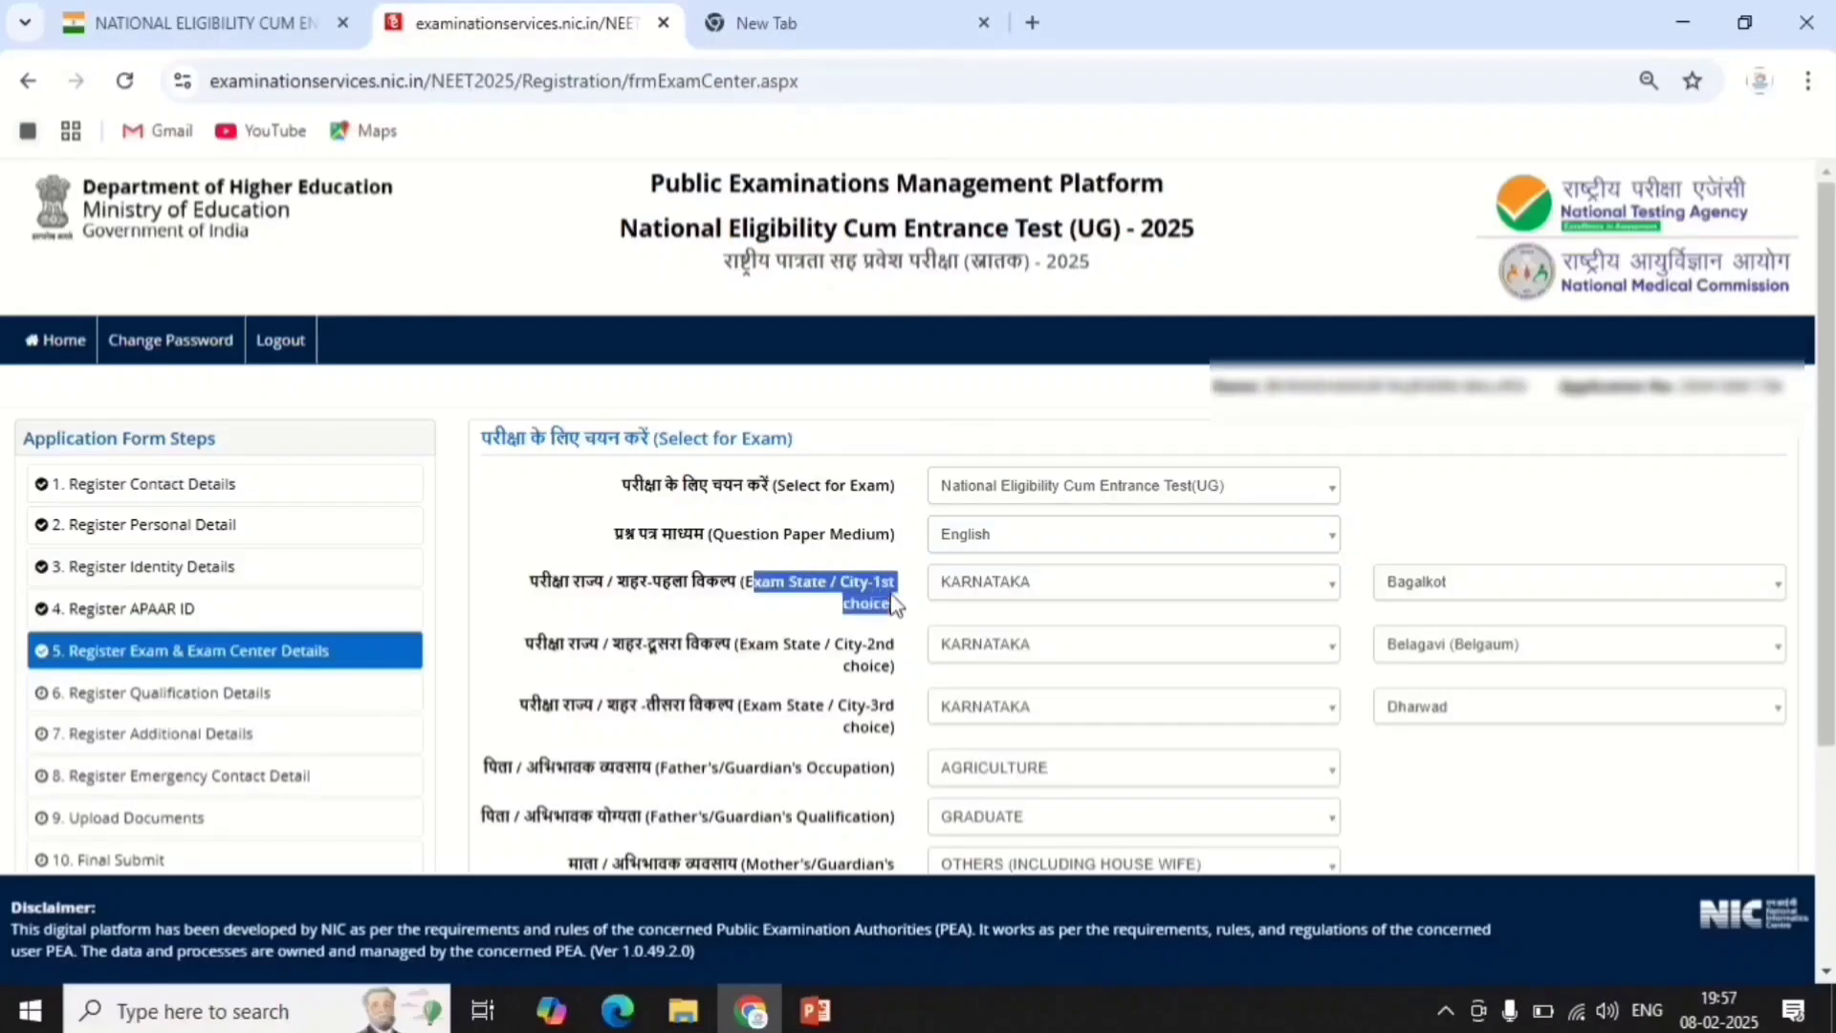
{"action": "left_click", "coordinate": [1017, 593]}
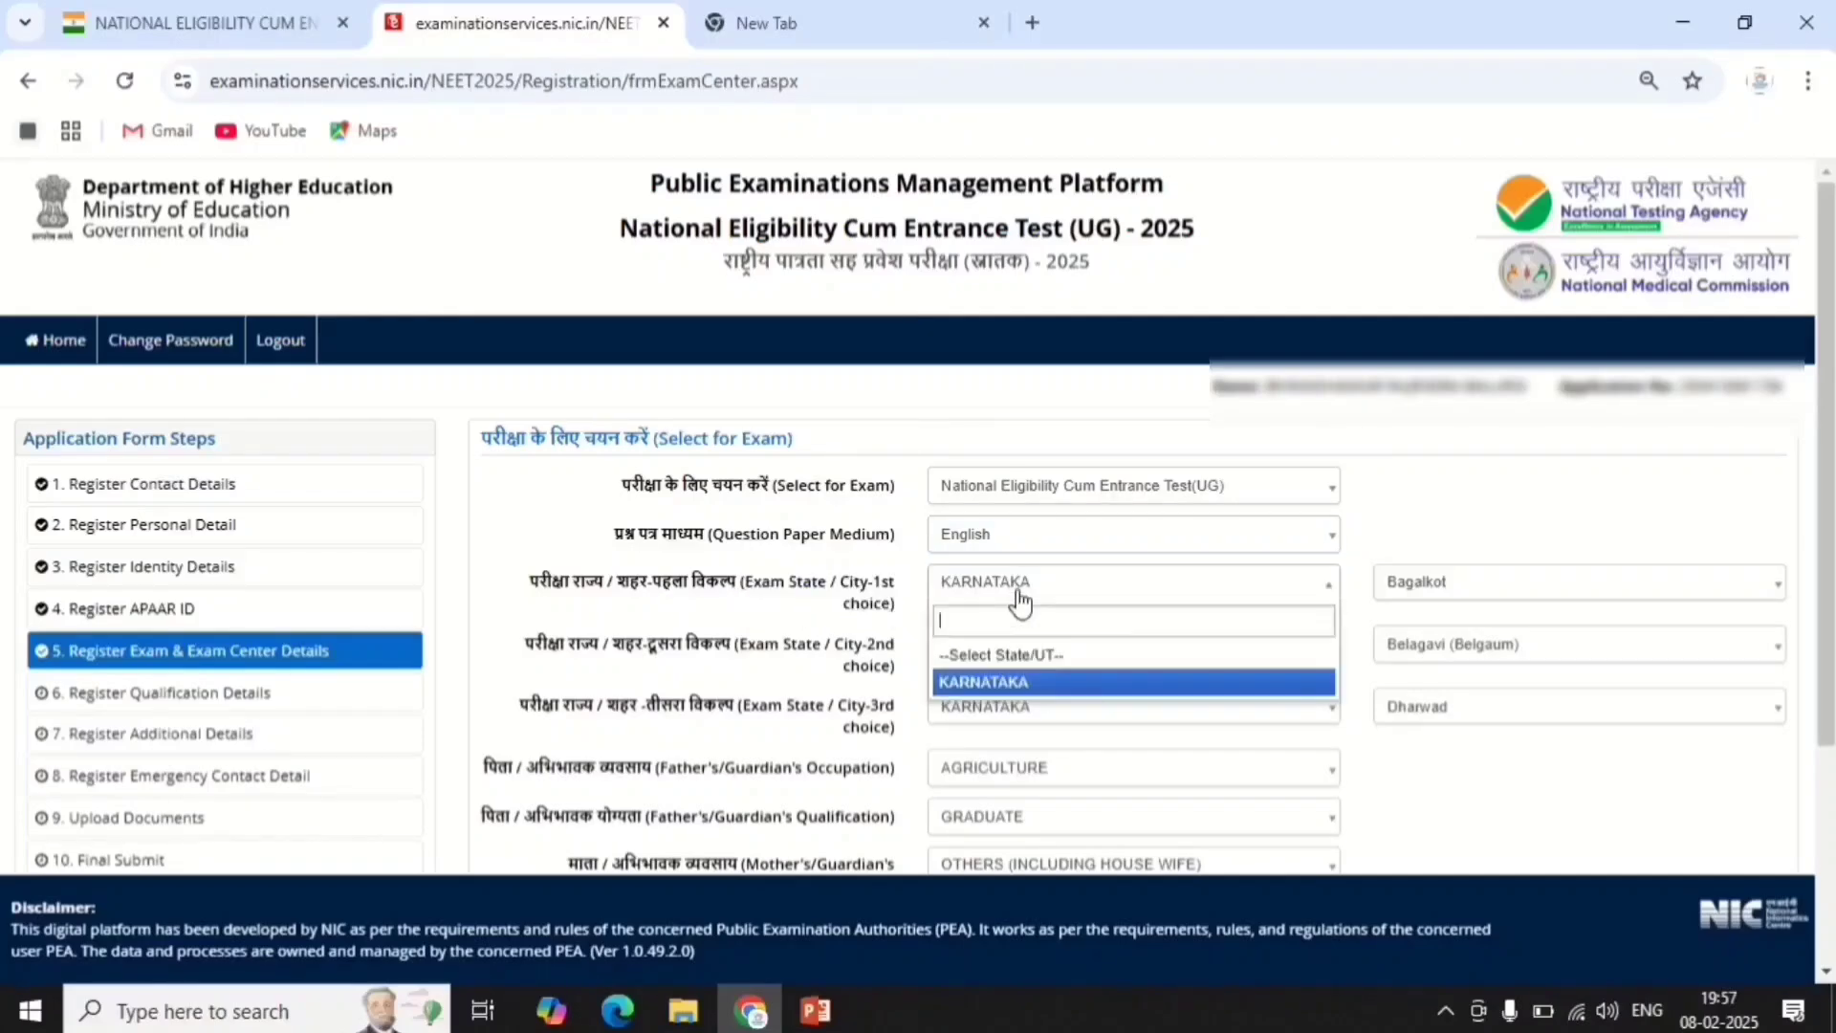
{"action": "left_click", "coordinate": [1016, 683]}
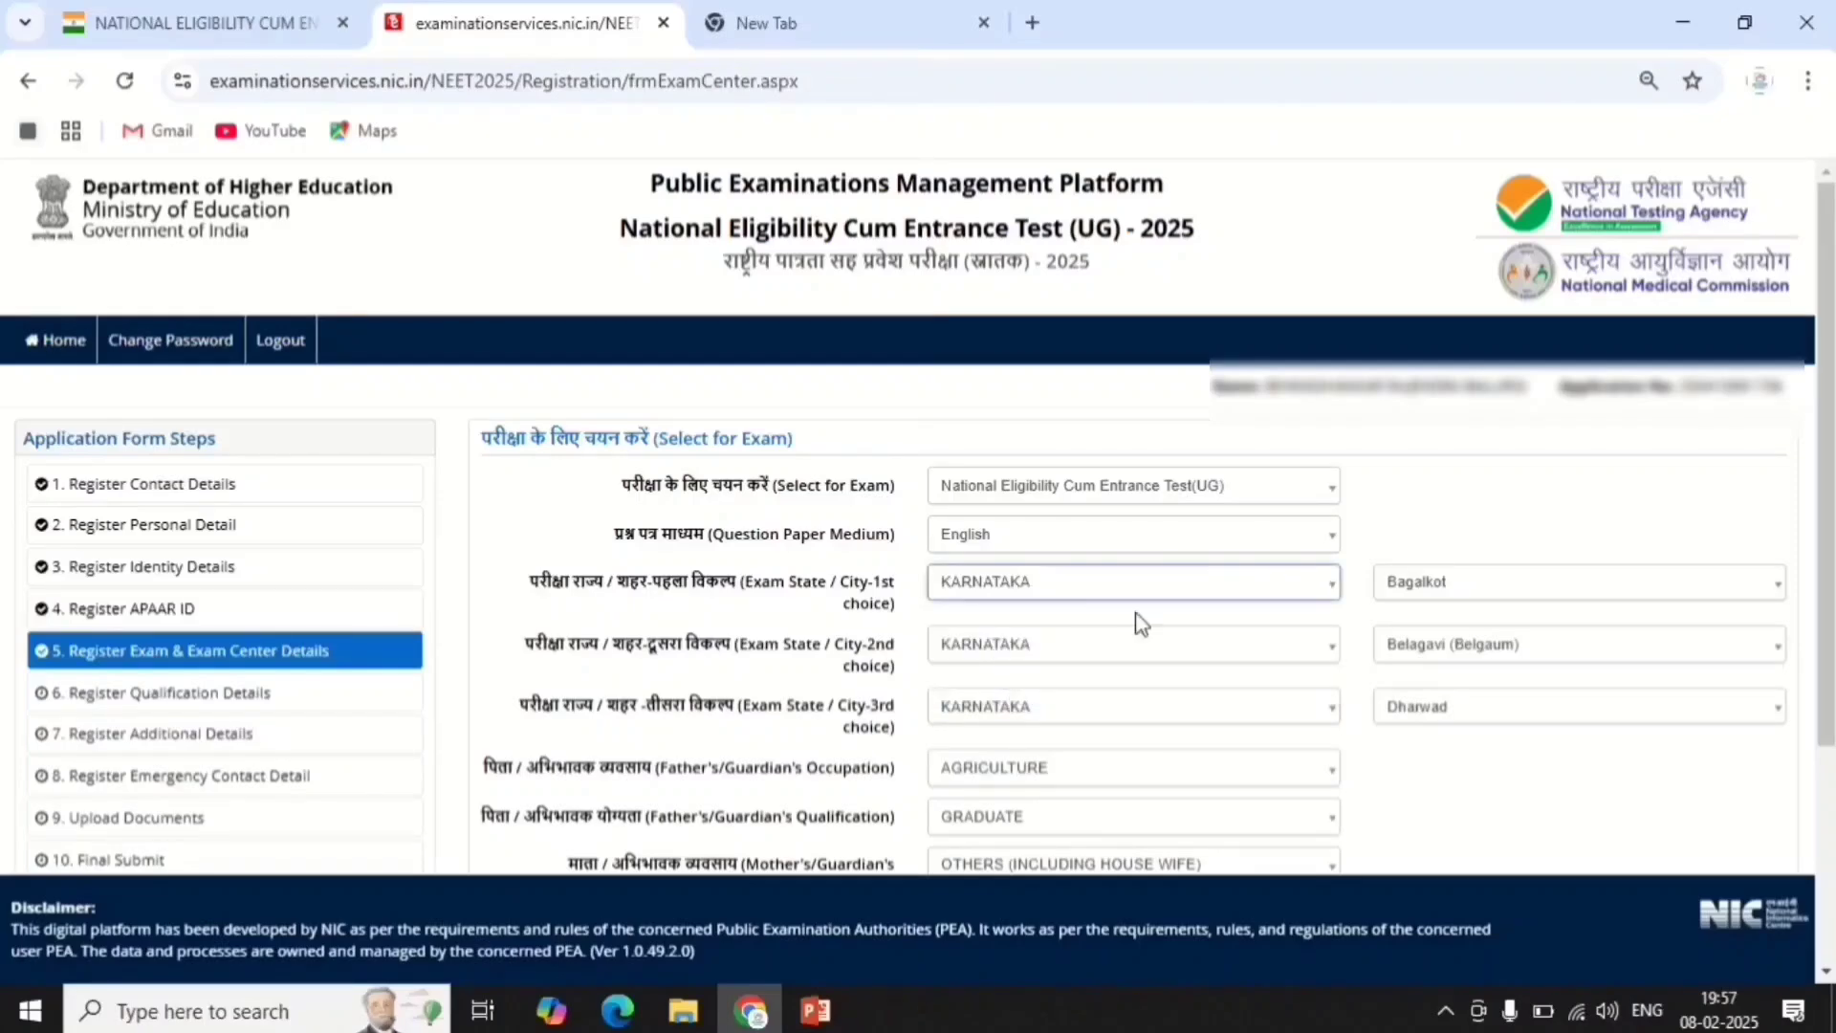
- Set the 1st choice exam city to Bagalkot and the 2nd choice to KARNATAKA, Belagavi (Belgaum)
{"action": "left_click", "coordinate": [1413, 594]}
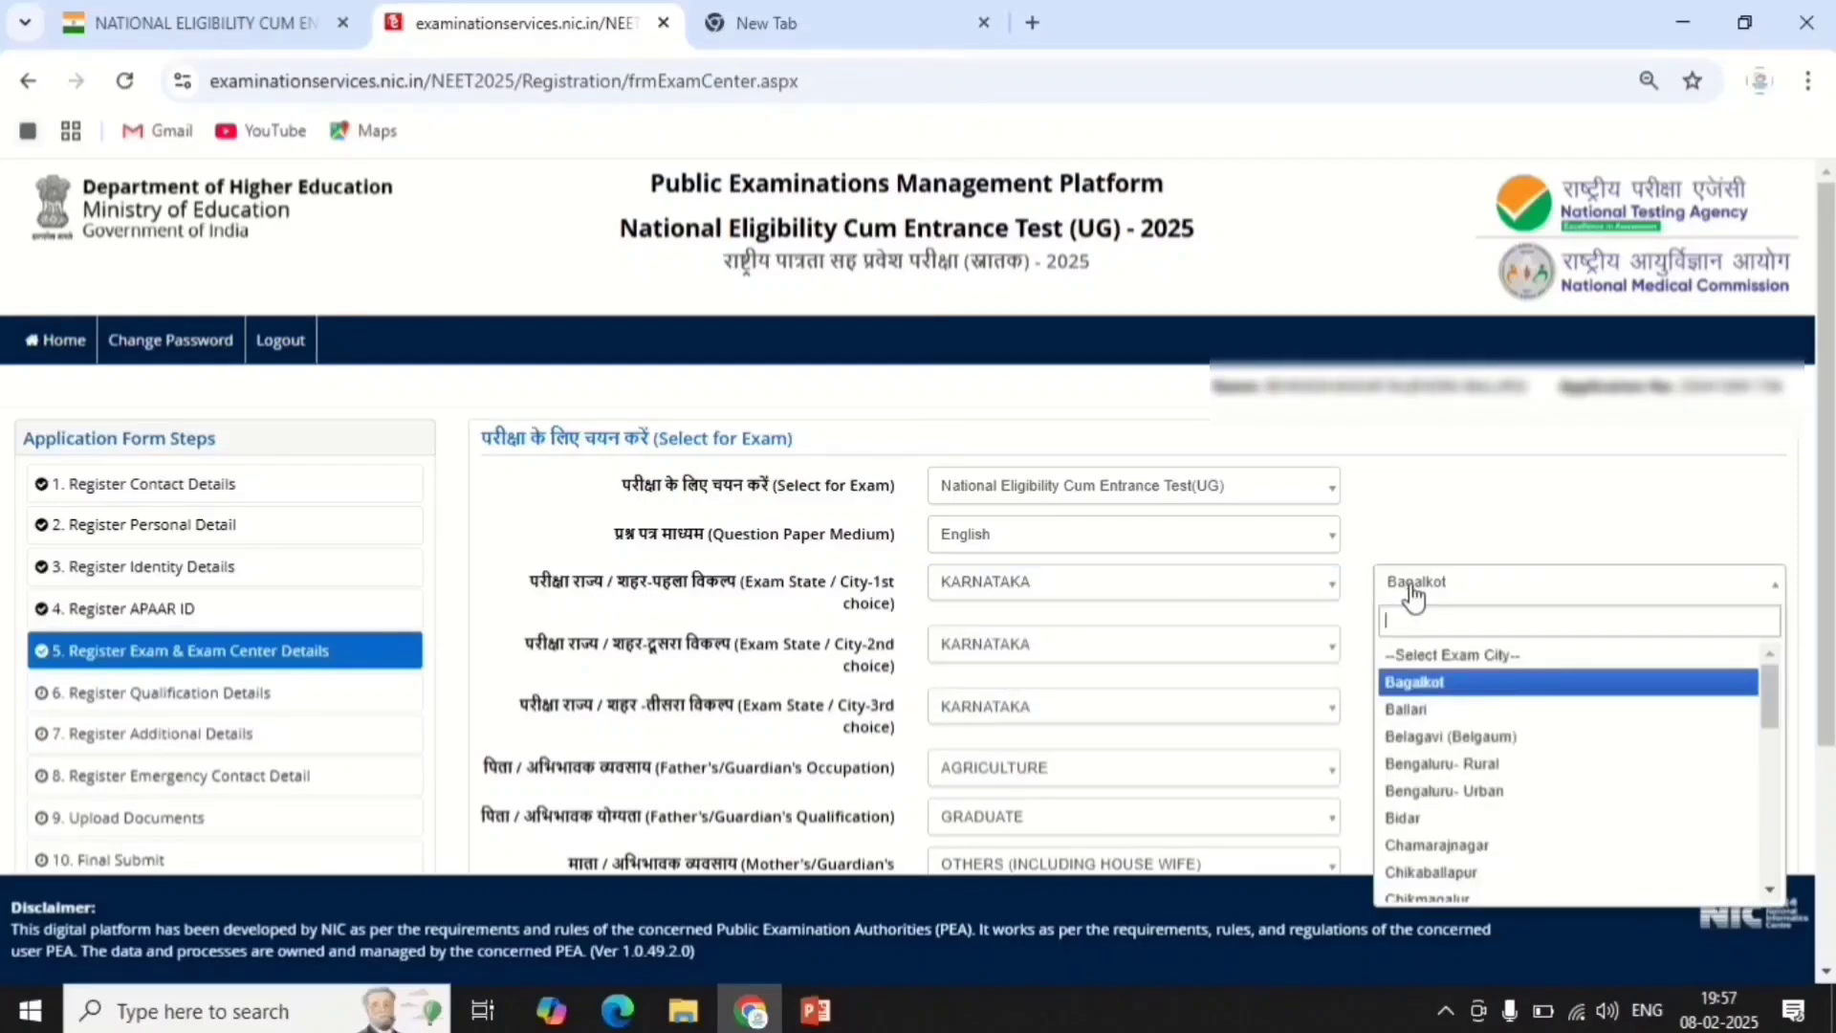
{"action": "left_click", "coordinate": [1429, 690]}
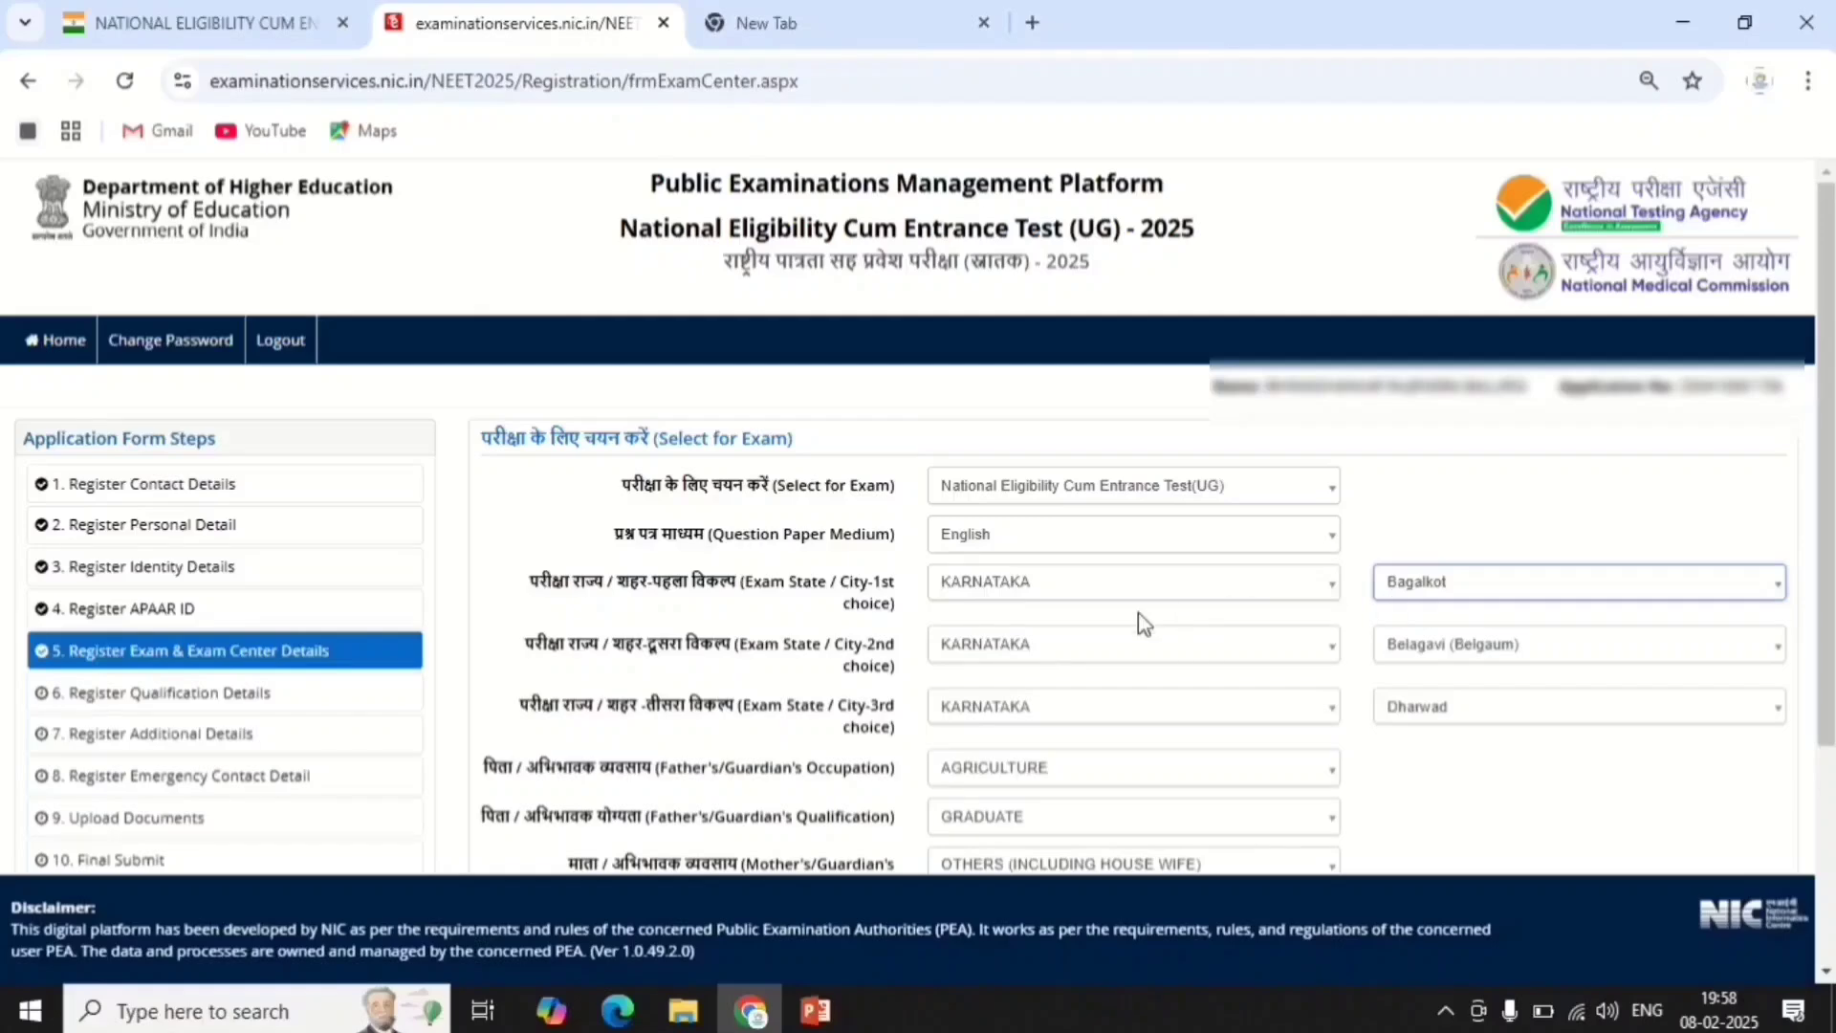
{"action": "left_click_drag", "start_coordinate": [766, 643], "coordinate": [895, 666]}
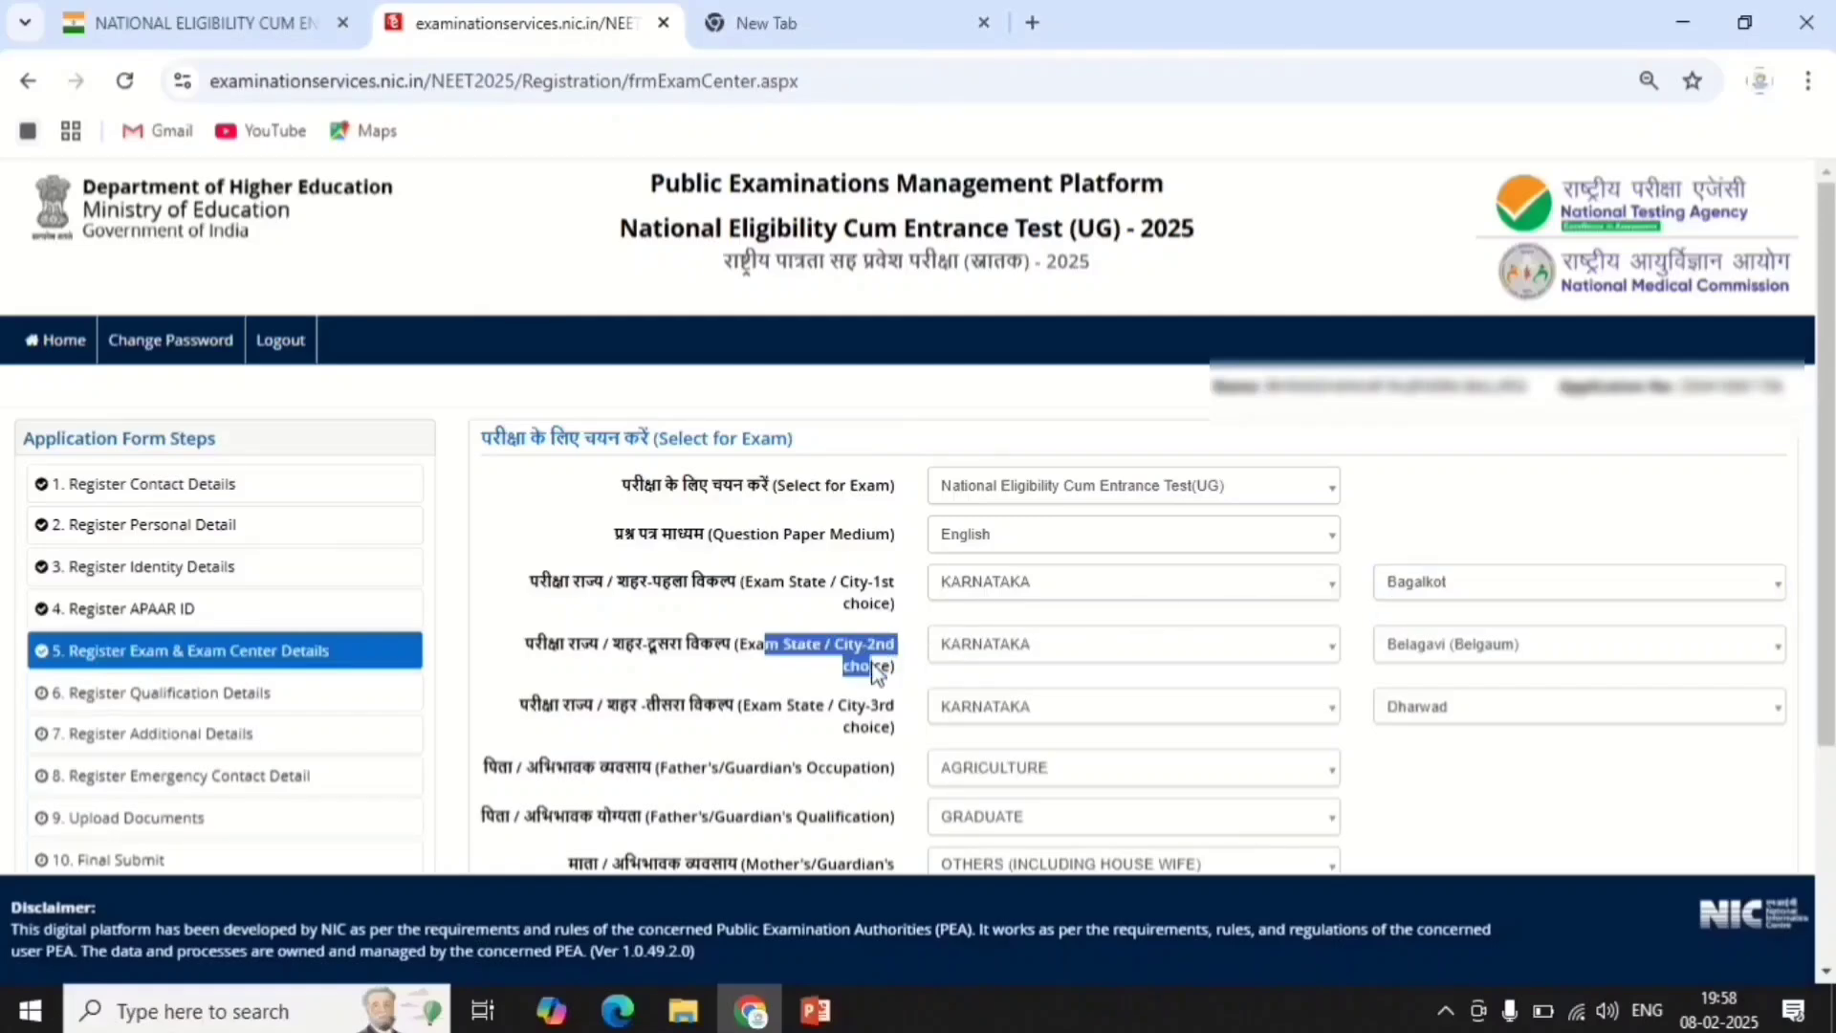
{"action": "left_click", "coordinate": [1019, 648]}
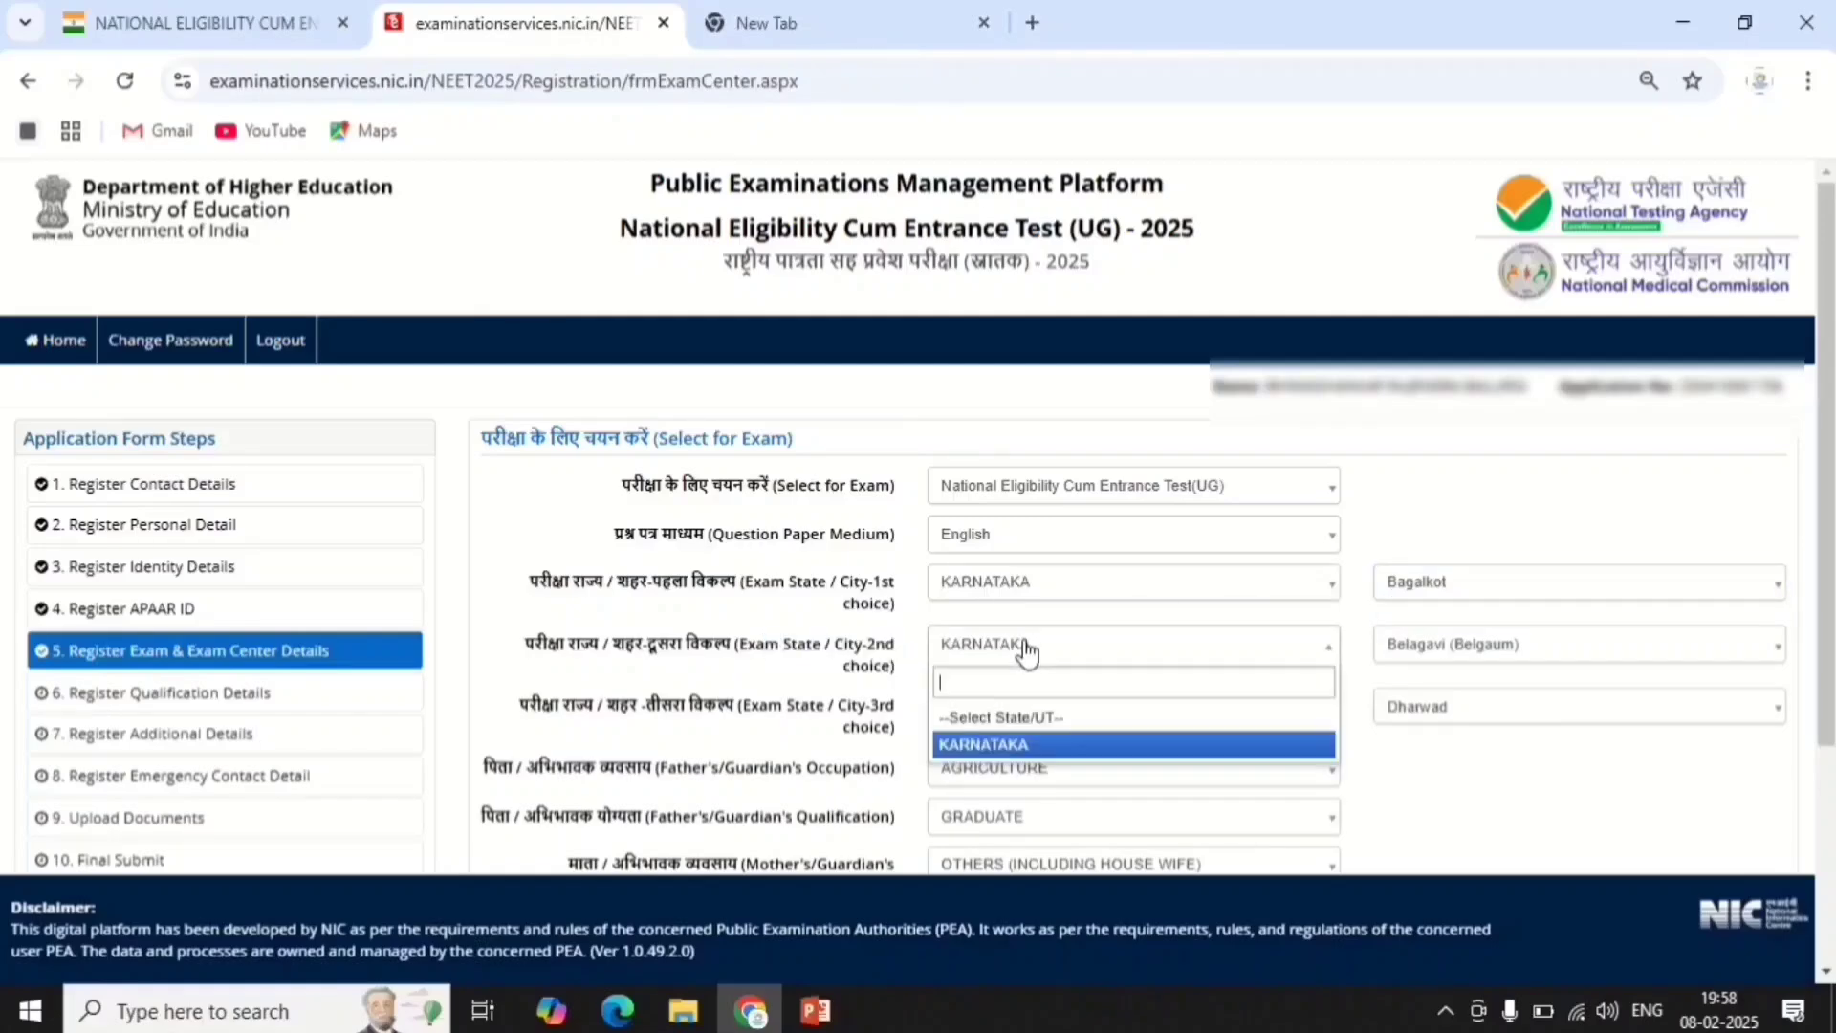
{"action": "left_click", "coordinate": [1021, 752]}
{"action": "left_click", "coordinate": [1440, 650]}
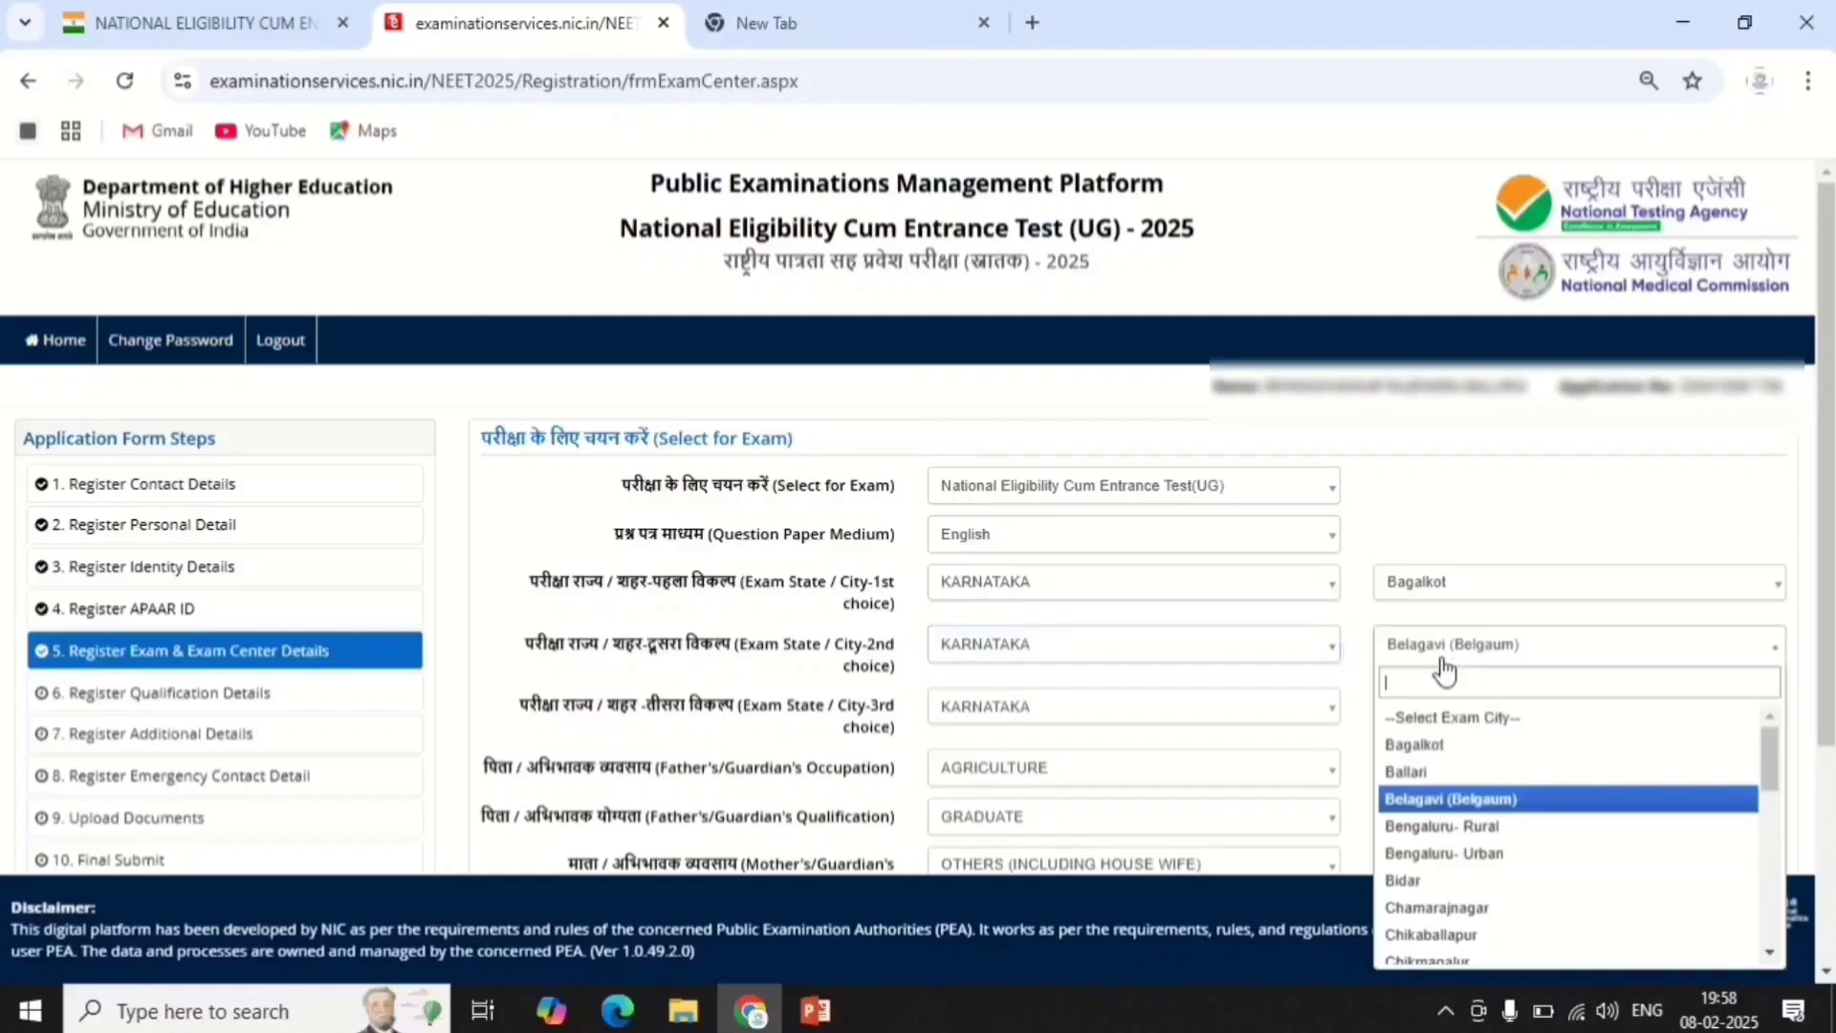
{"action": "left_click", "coordinate": [1431, 798]}
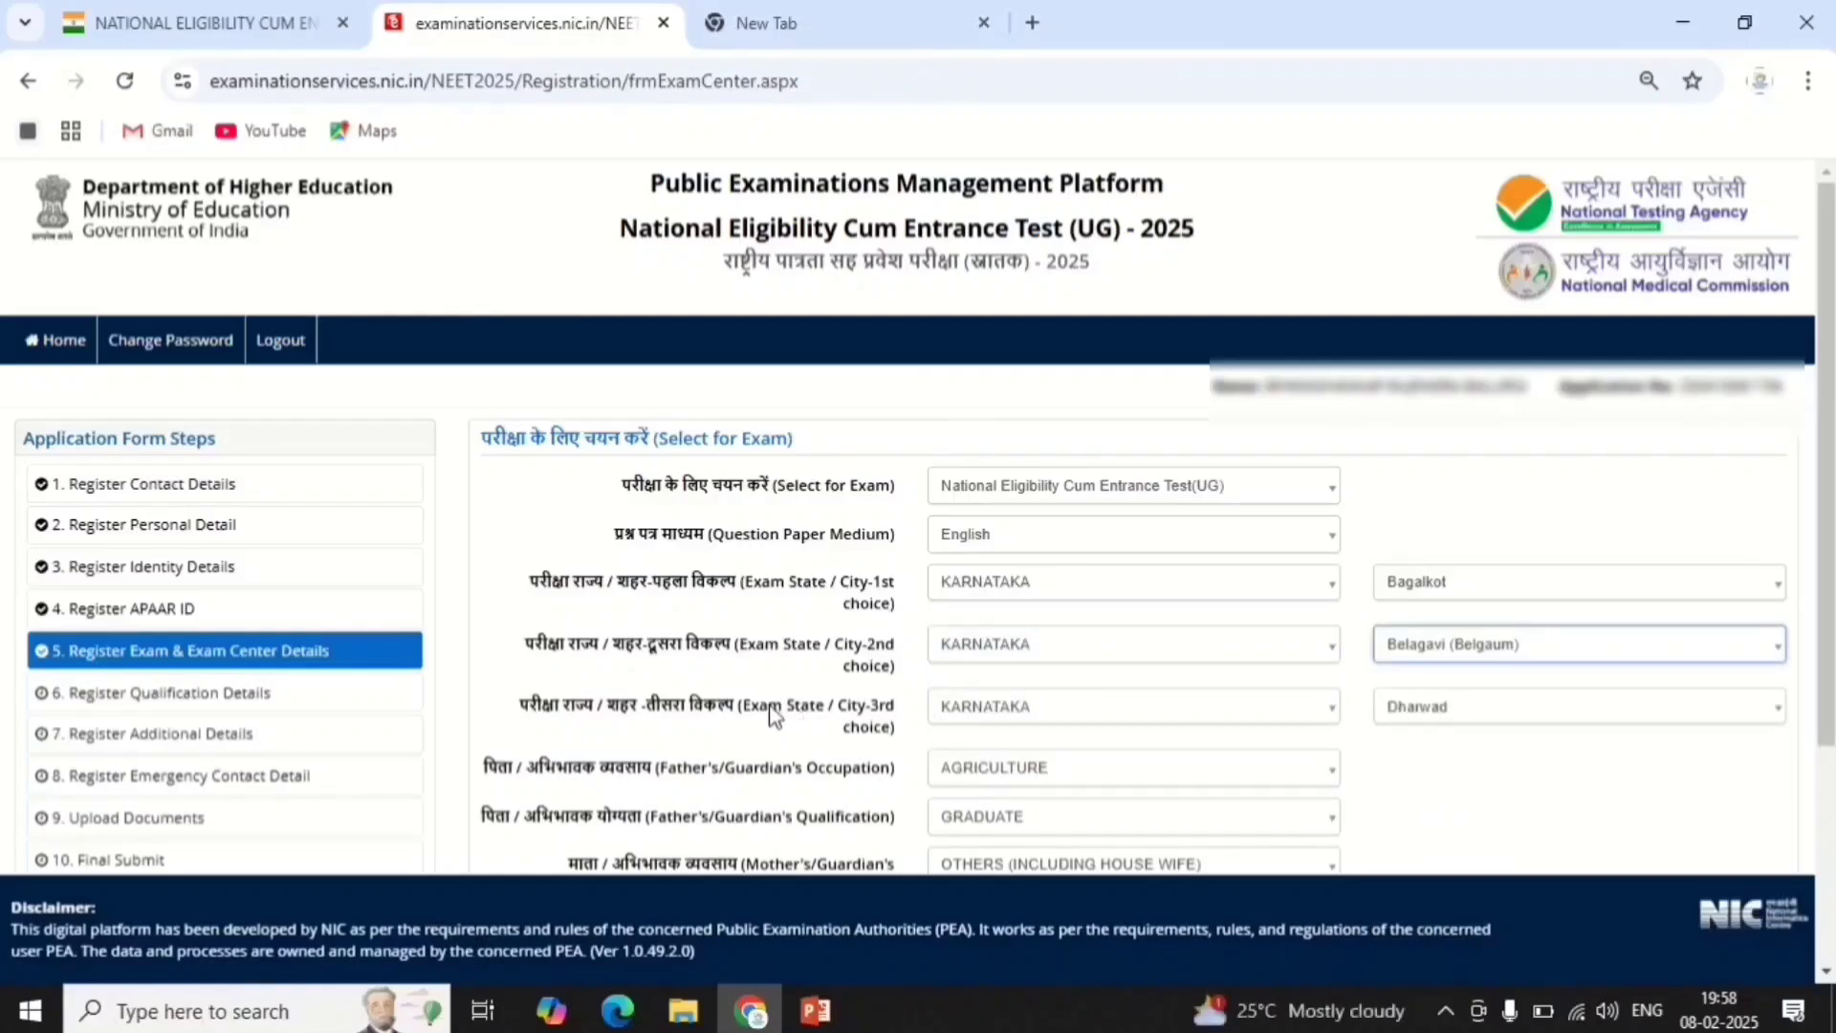
- Choose Dharwad in KARNATAKA as the 3rd choice exam city
{"action": "left_click_drag", "start_coordinate": [769, 705], "coordinate": [1026, 737]}
{"action": "left_click", "coordinate": [1414, 718]}
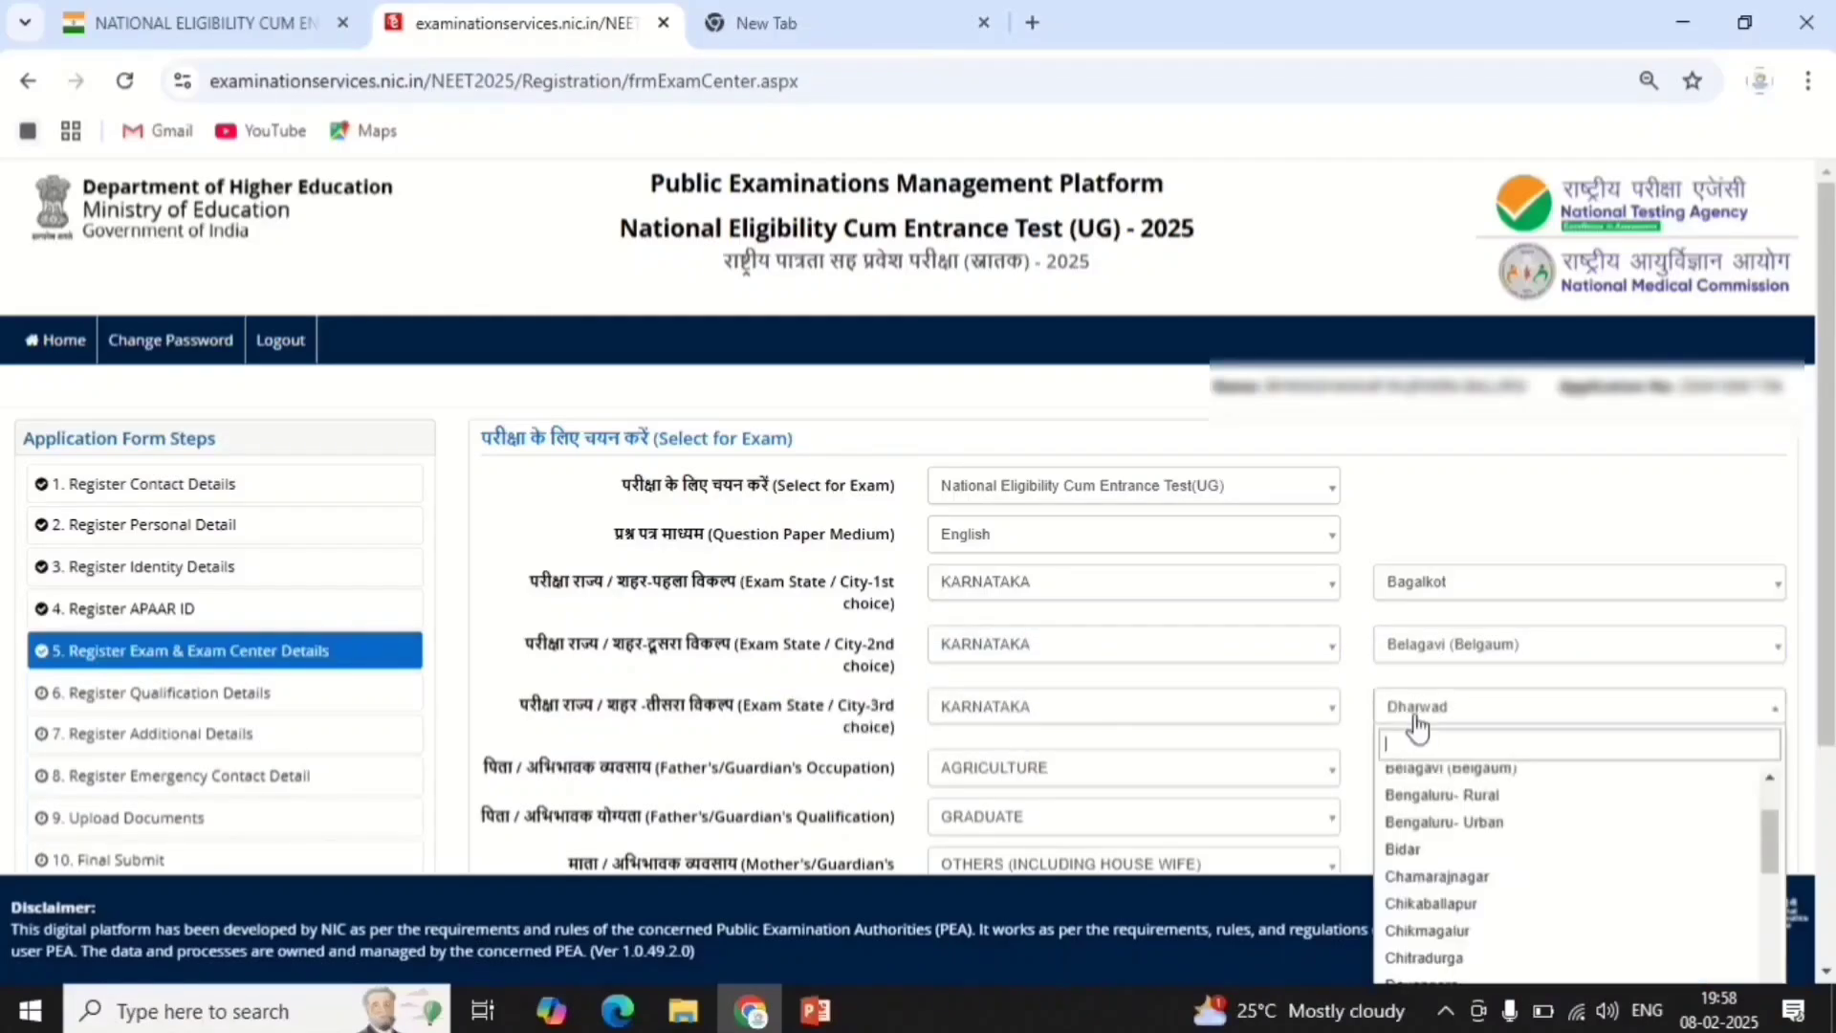
{"action": "left_click", "coordinate": [1035, 719]}
{"action": "left_click", "coordinate": [1489, 718]}
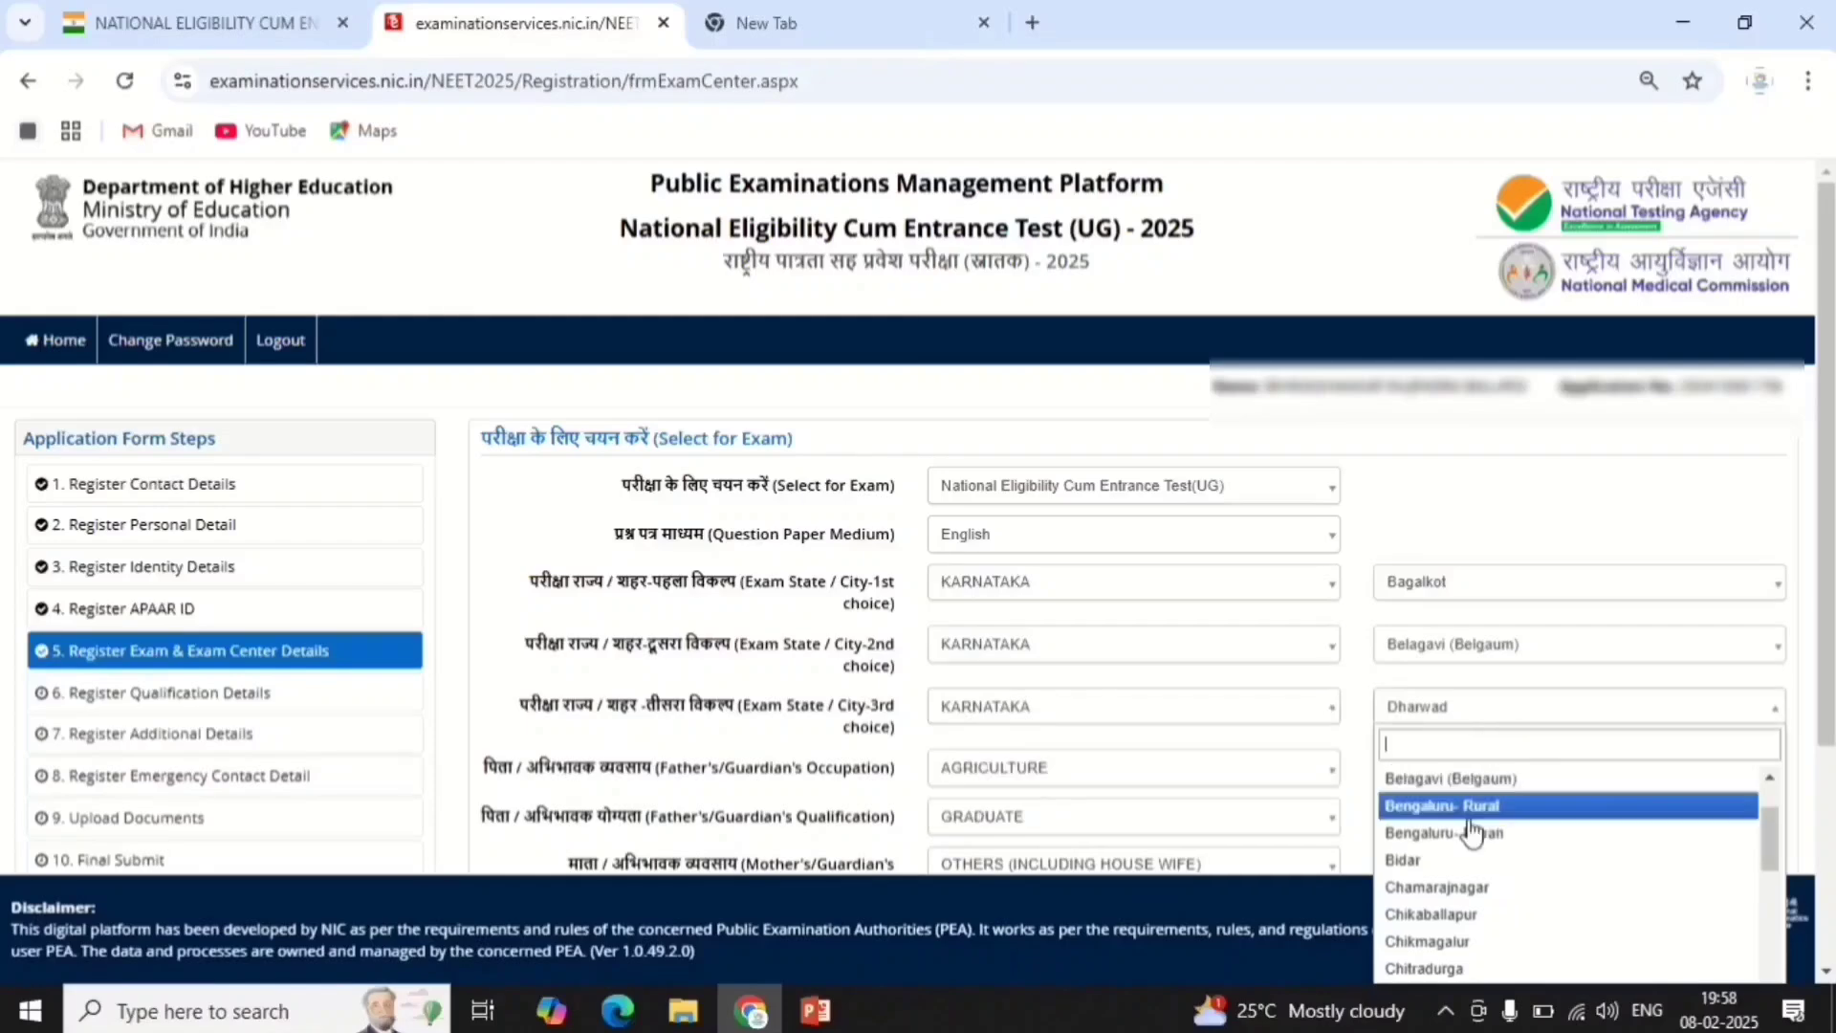
{"action": "left_click", "coordinate": [1474, 719]}
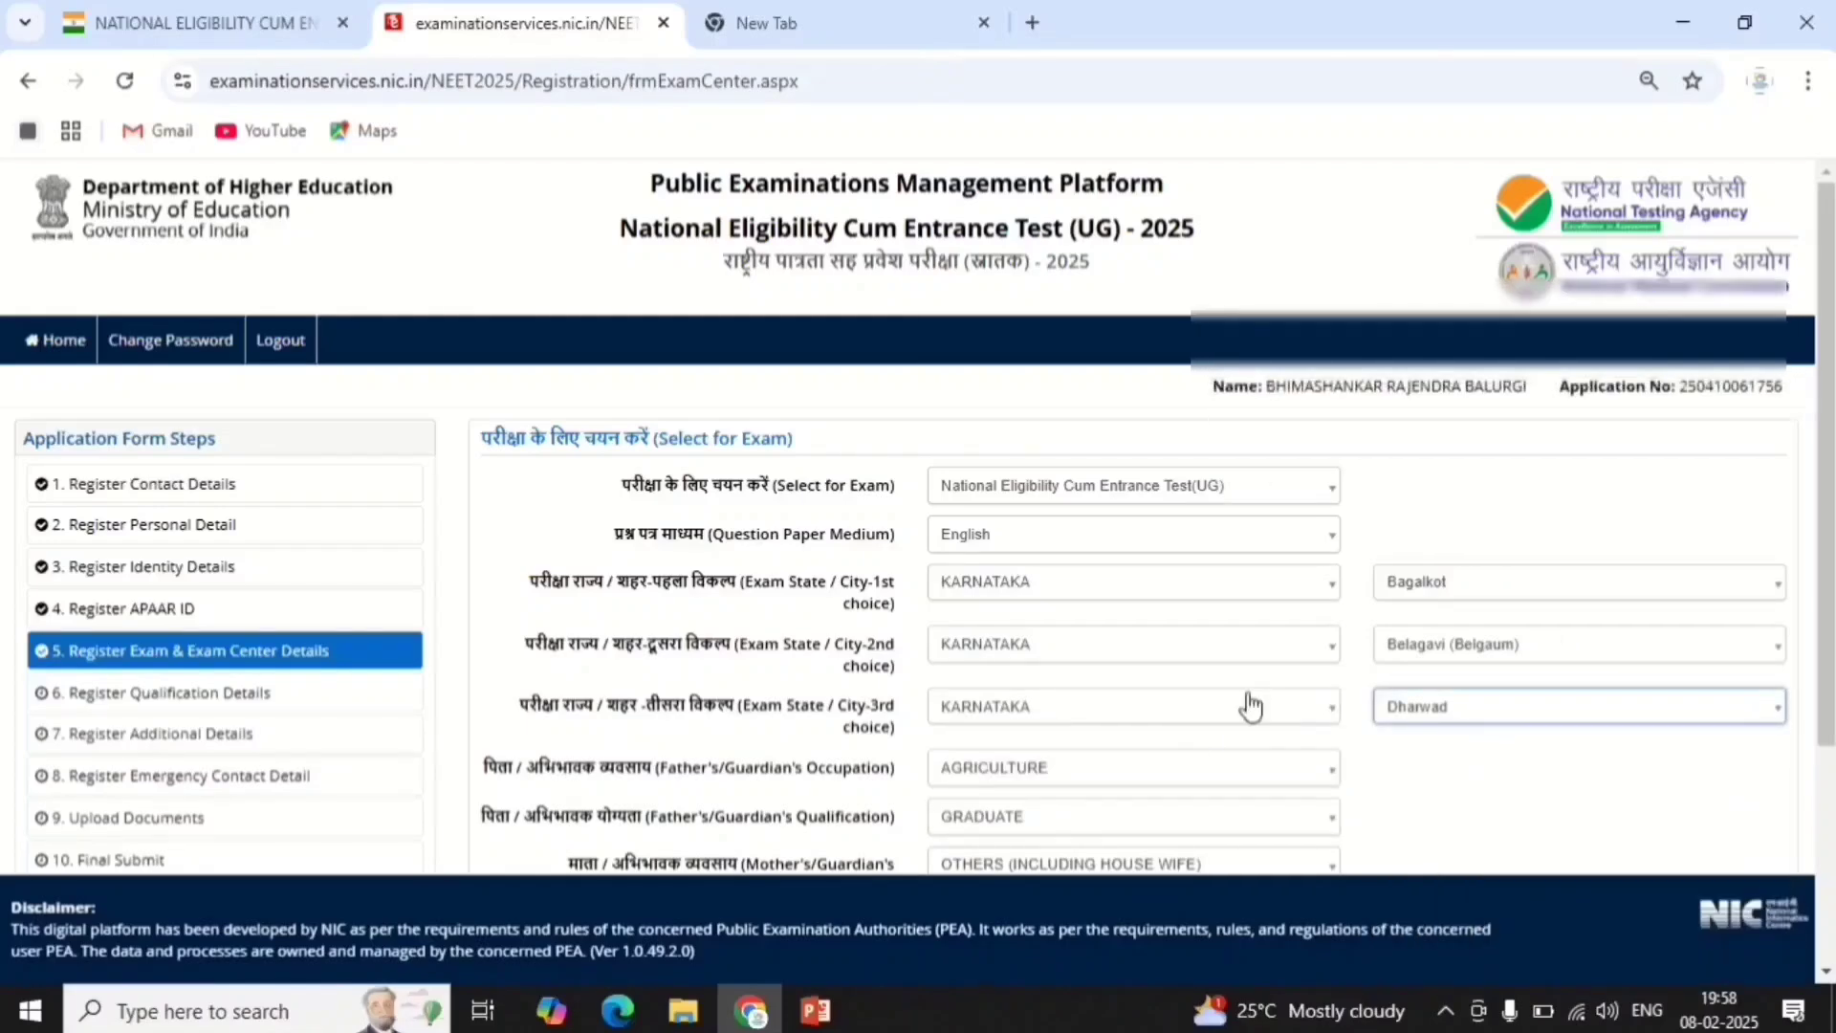
- Set the Father's/Guardian's Occupation to AGRICULTURE
{"action": "scroll", "coordinate": [1249, 705], "scroll_direction": "down", "scroll_amount": 1}
{"action": "left_click_drag", "start_coordinate": [679, 637], "coordinate": [894, 643]}
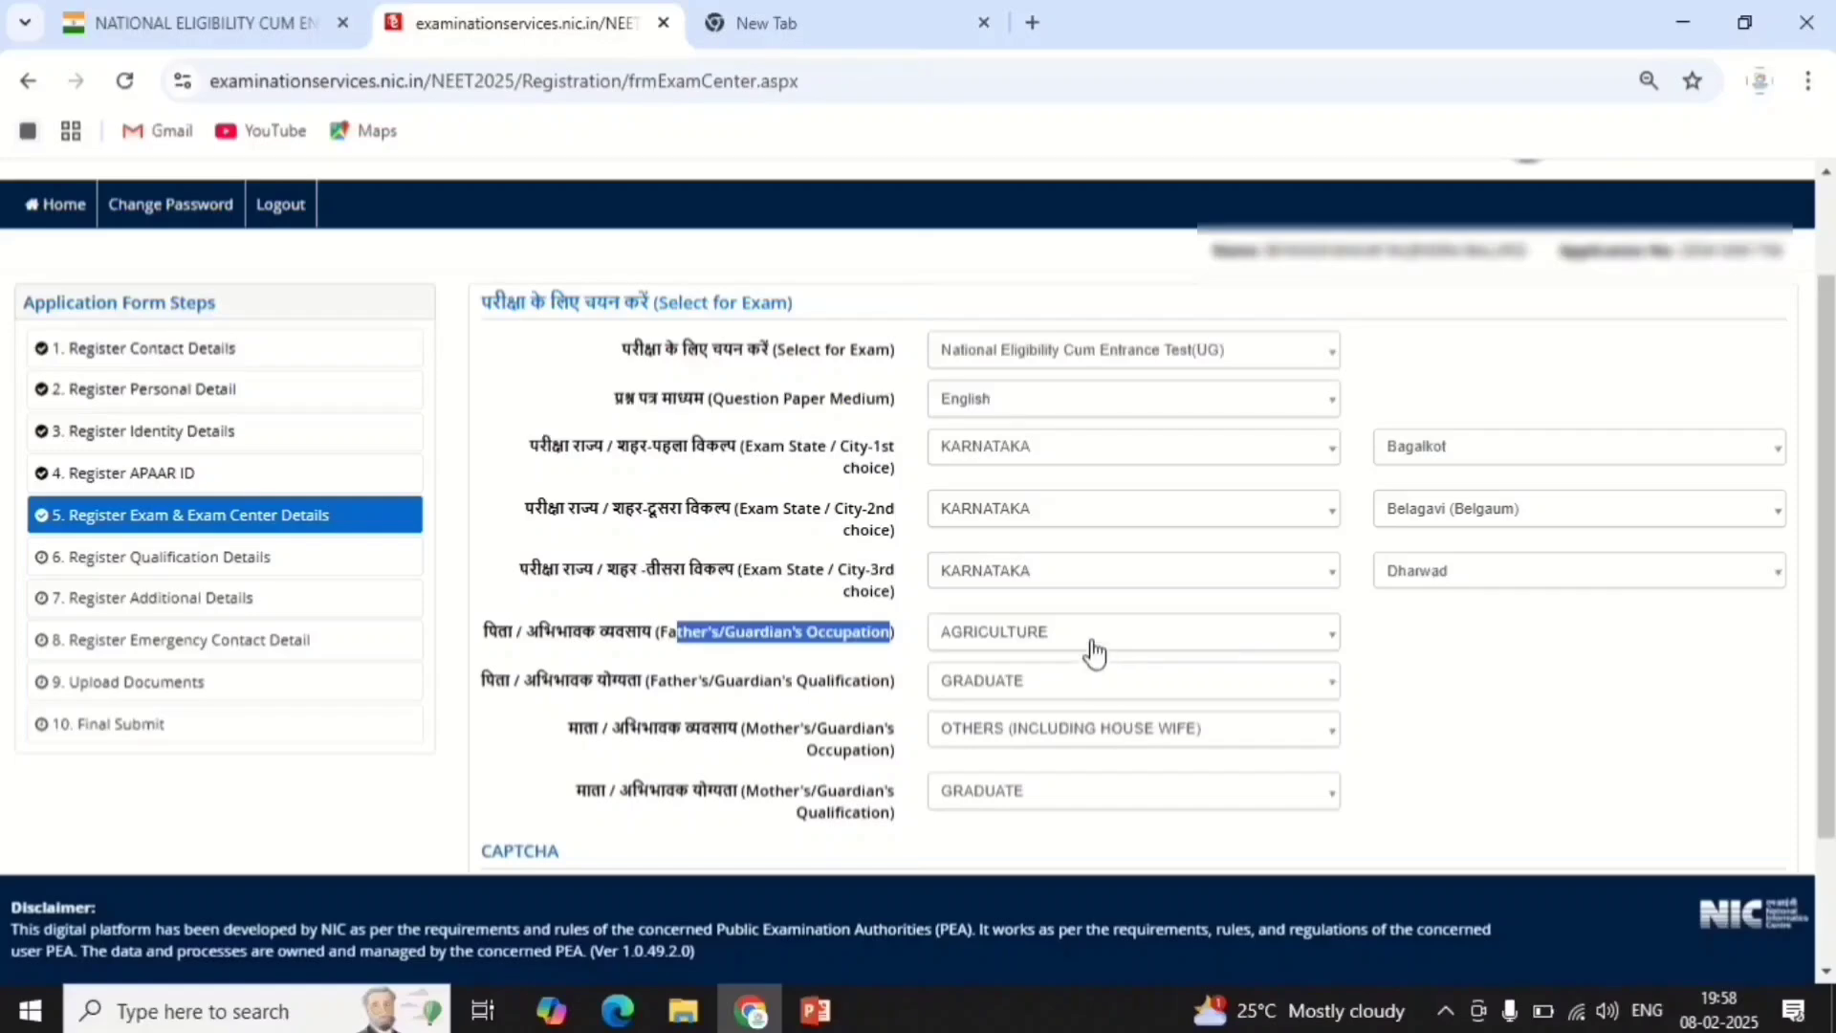
{"action": "left_click", "coordinate": [1090, 647]}
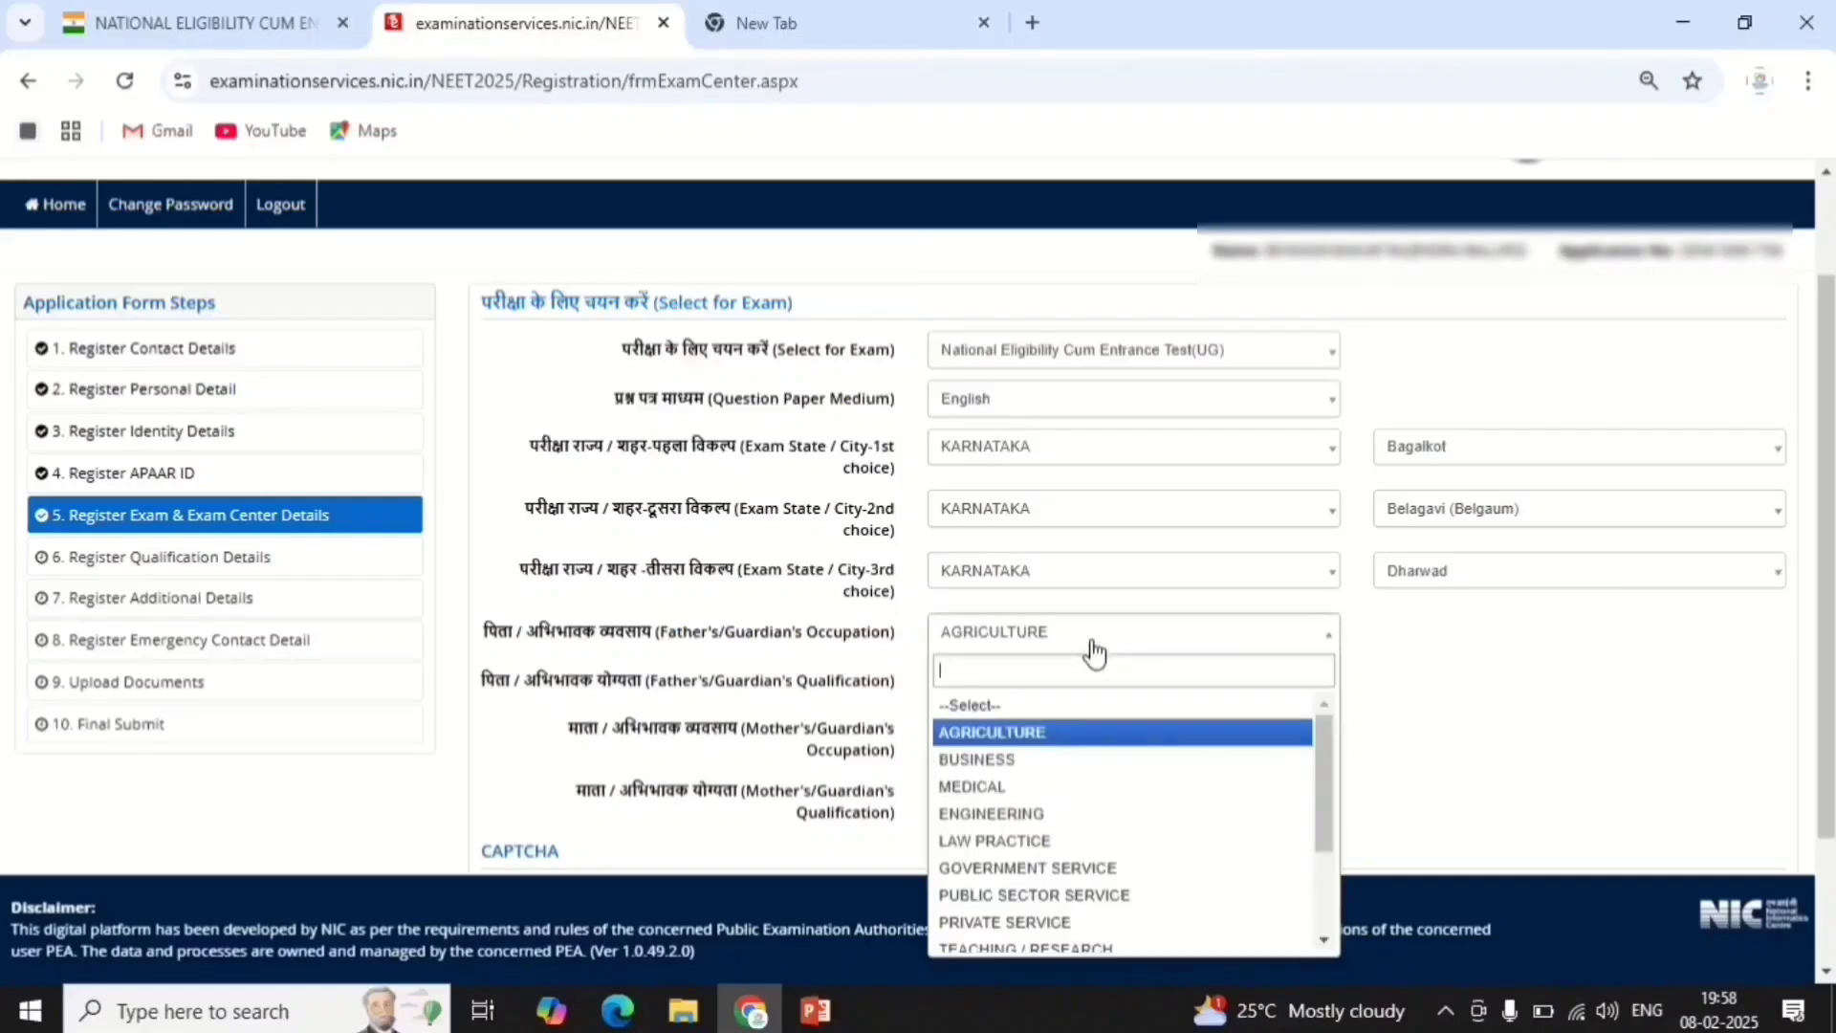
{"action": "left_click", "coordinate": [1025, 735]}
{"action": "left_click", "coordinate": [985, 643]}
{"action": "scroll", "coordinate": [1084, 776], "scroll_direction": "down", "scroll_amount": 3}
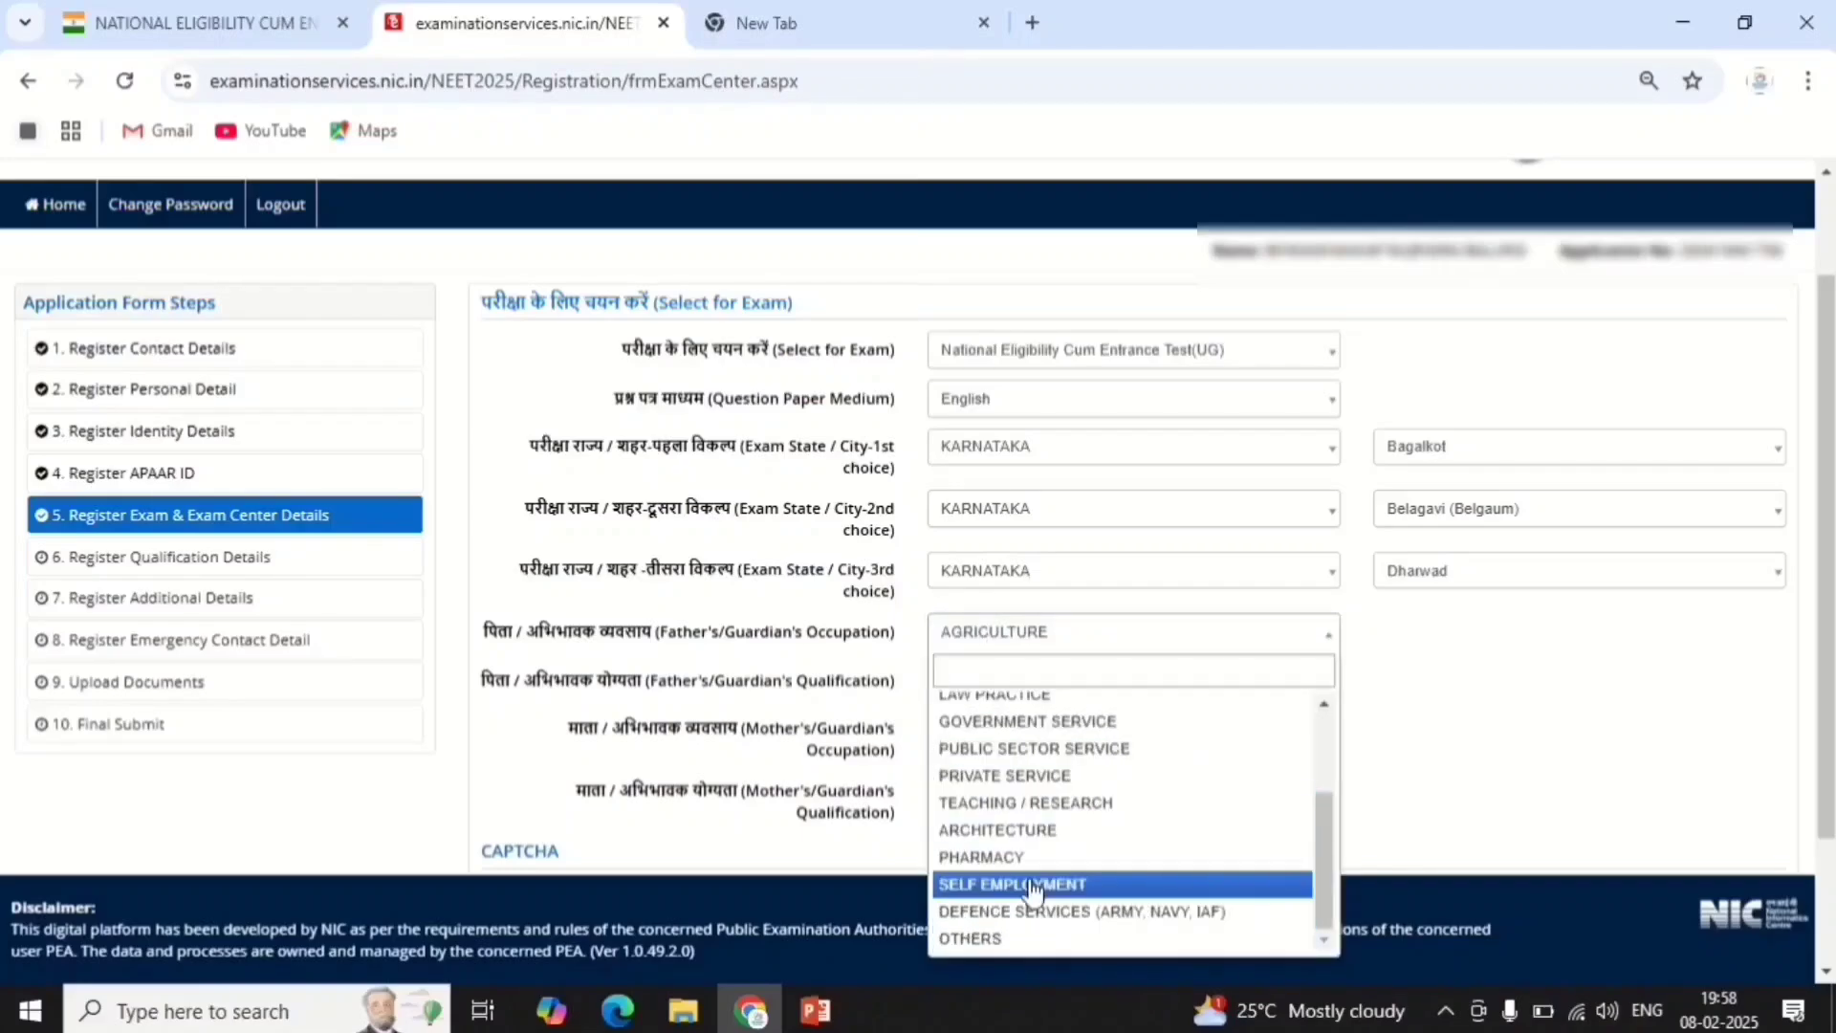
{"action": "scroll", "coordinate": [1049, 727], "scroll_direction": "up", "scroll_amount": 3}
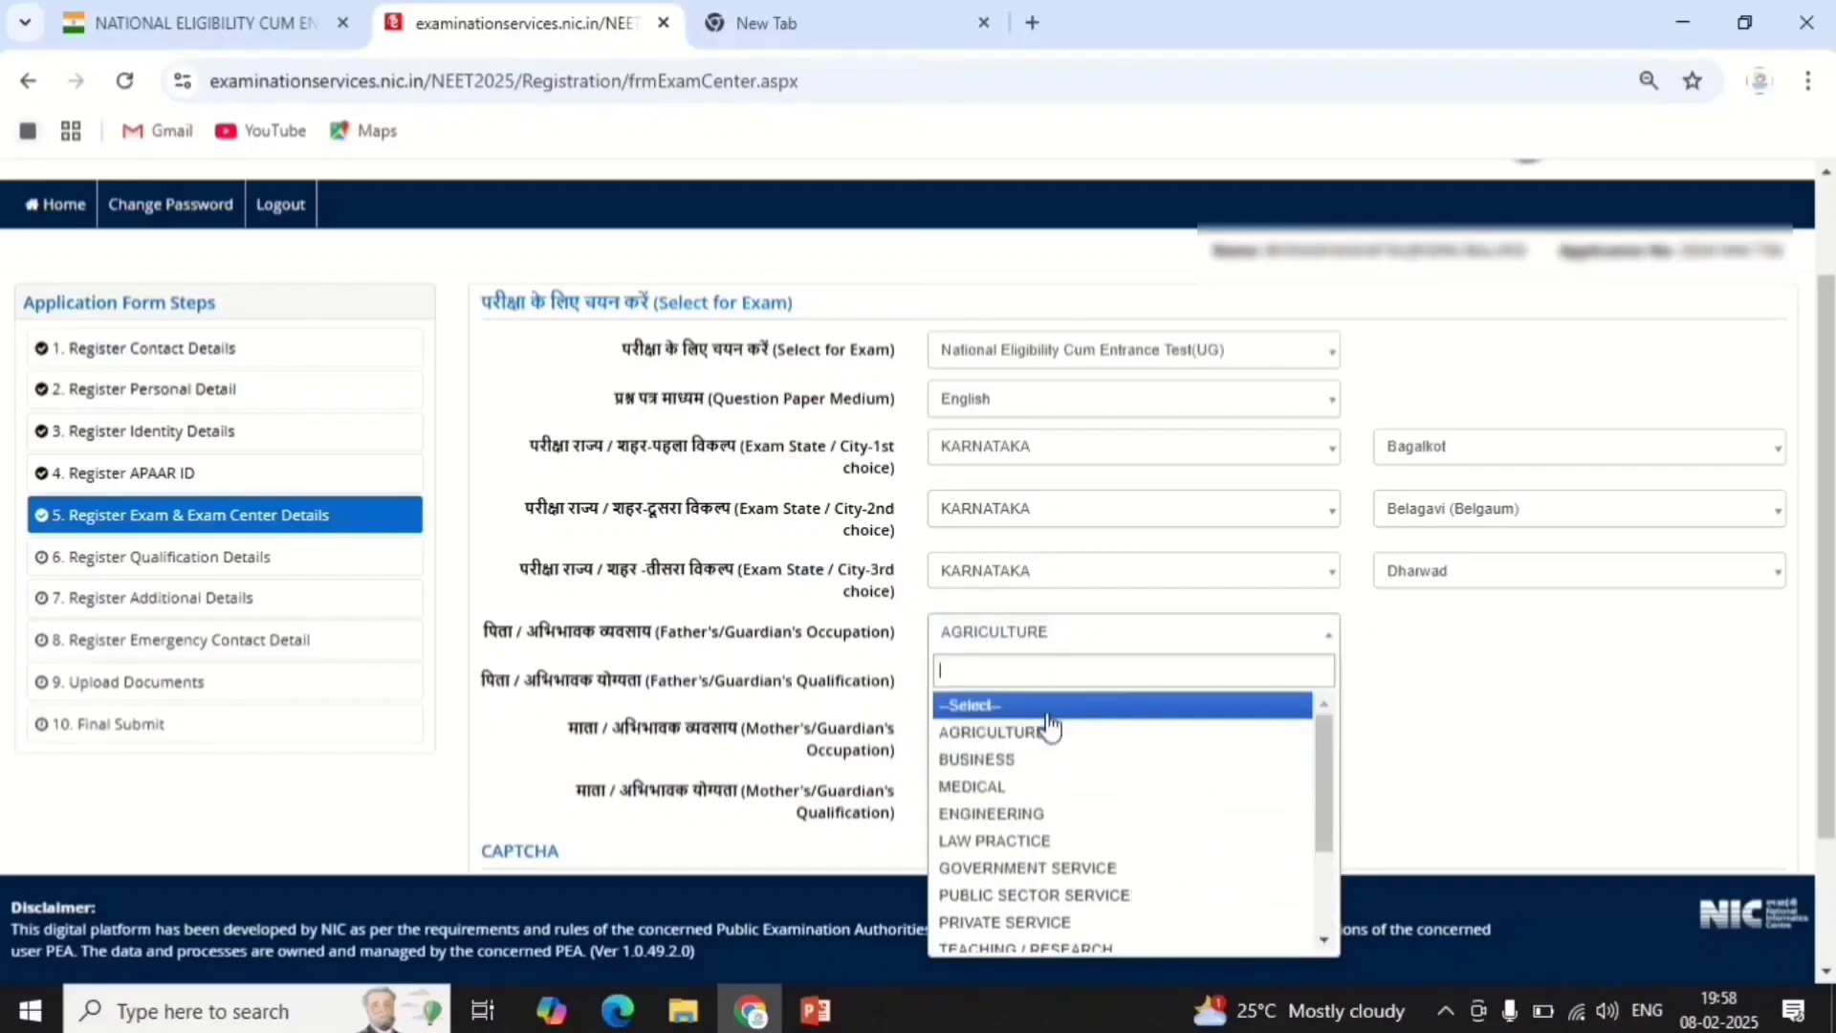
{"action": "left_click", "coordinate": [975, 734]}
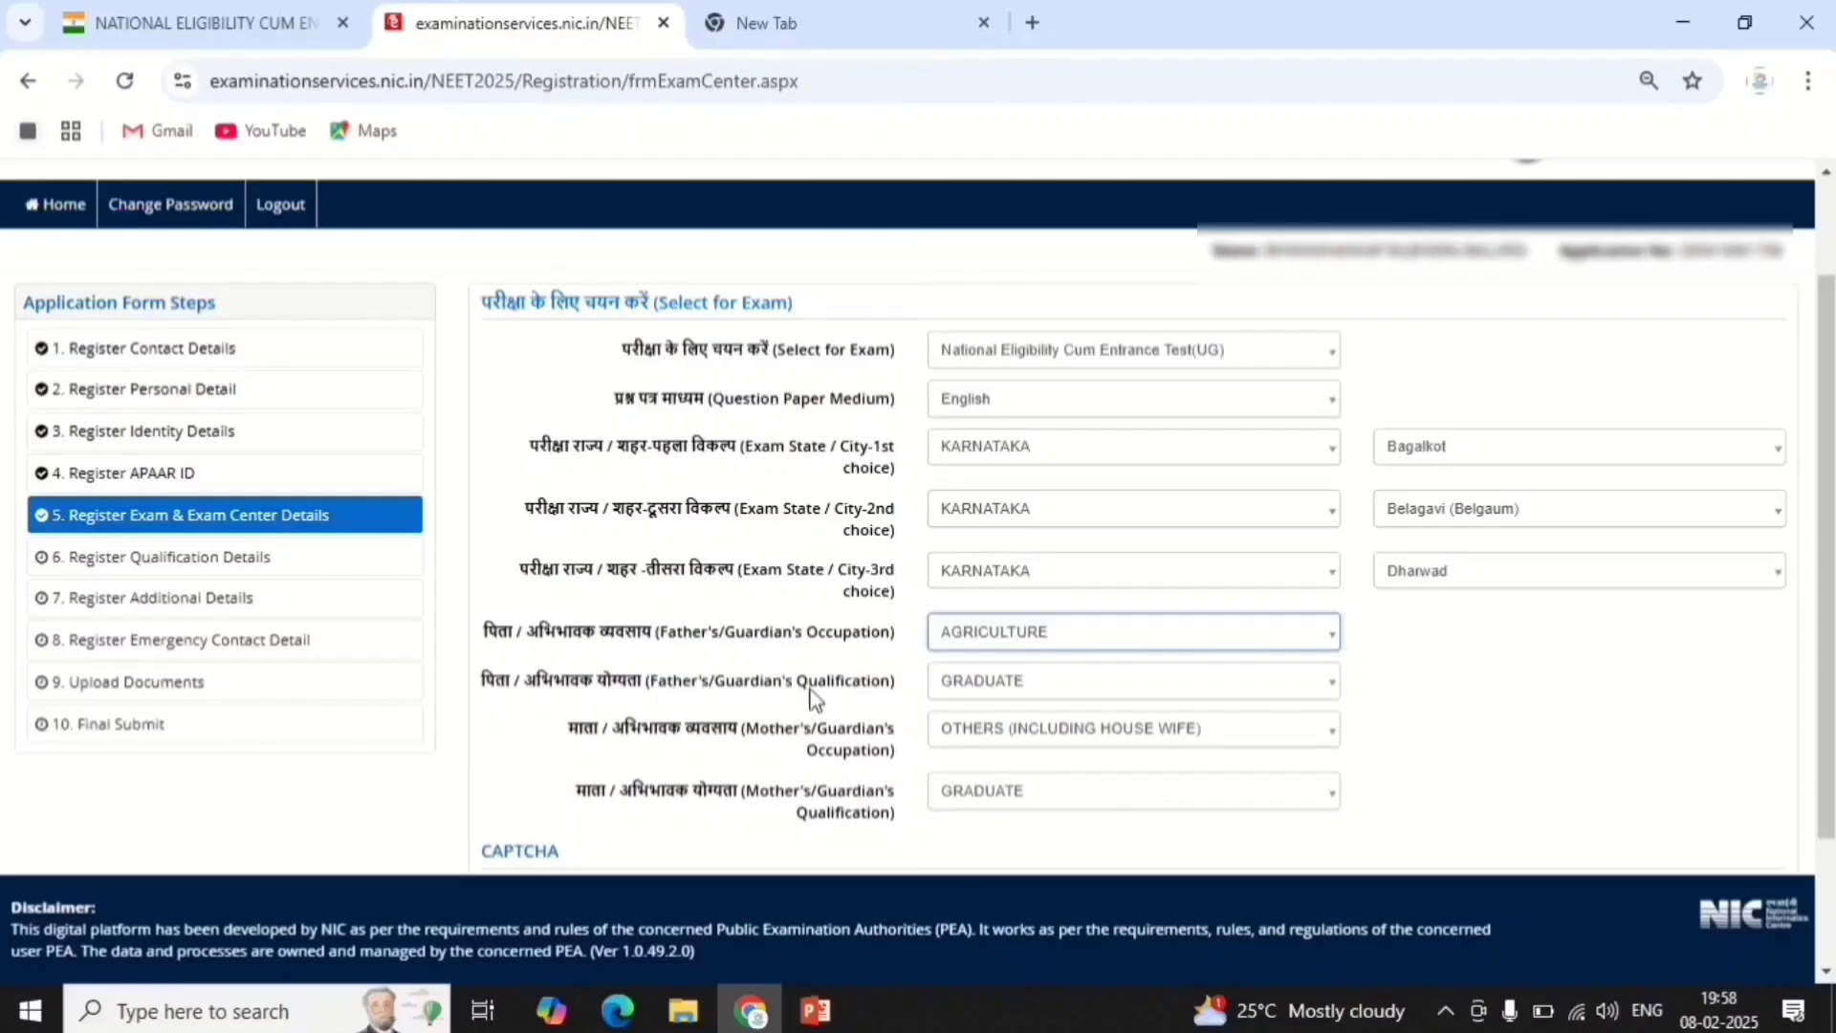
- Set the Father's/Guardian's Qualification to GRADUATE
{"action": "left_click_drag", "start_coordinate": [810, 689], "coordinate": [978, 688]}
{"action": "left_click", "coordinate": [978, 696]}
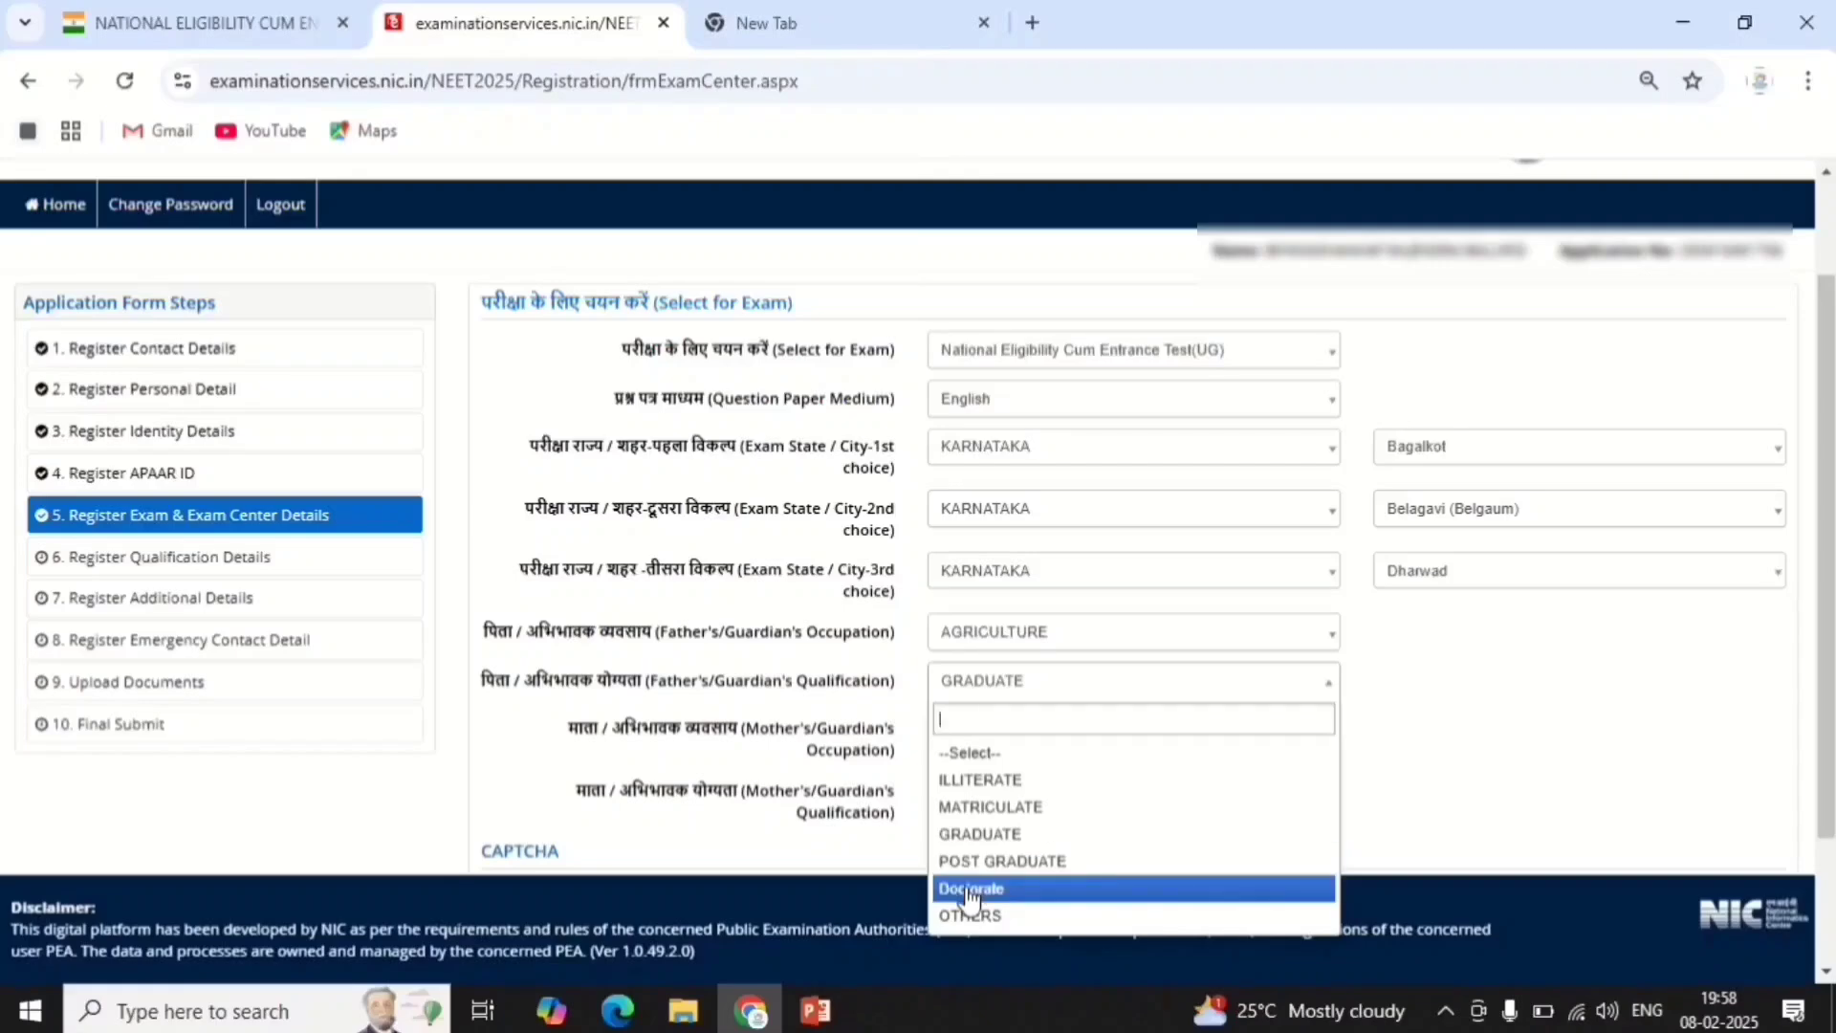
{"action": "left_click", "coordinate": [982, 834]}
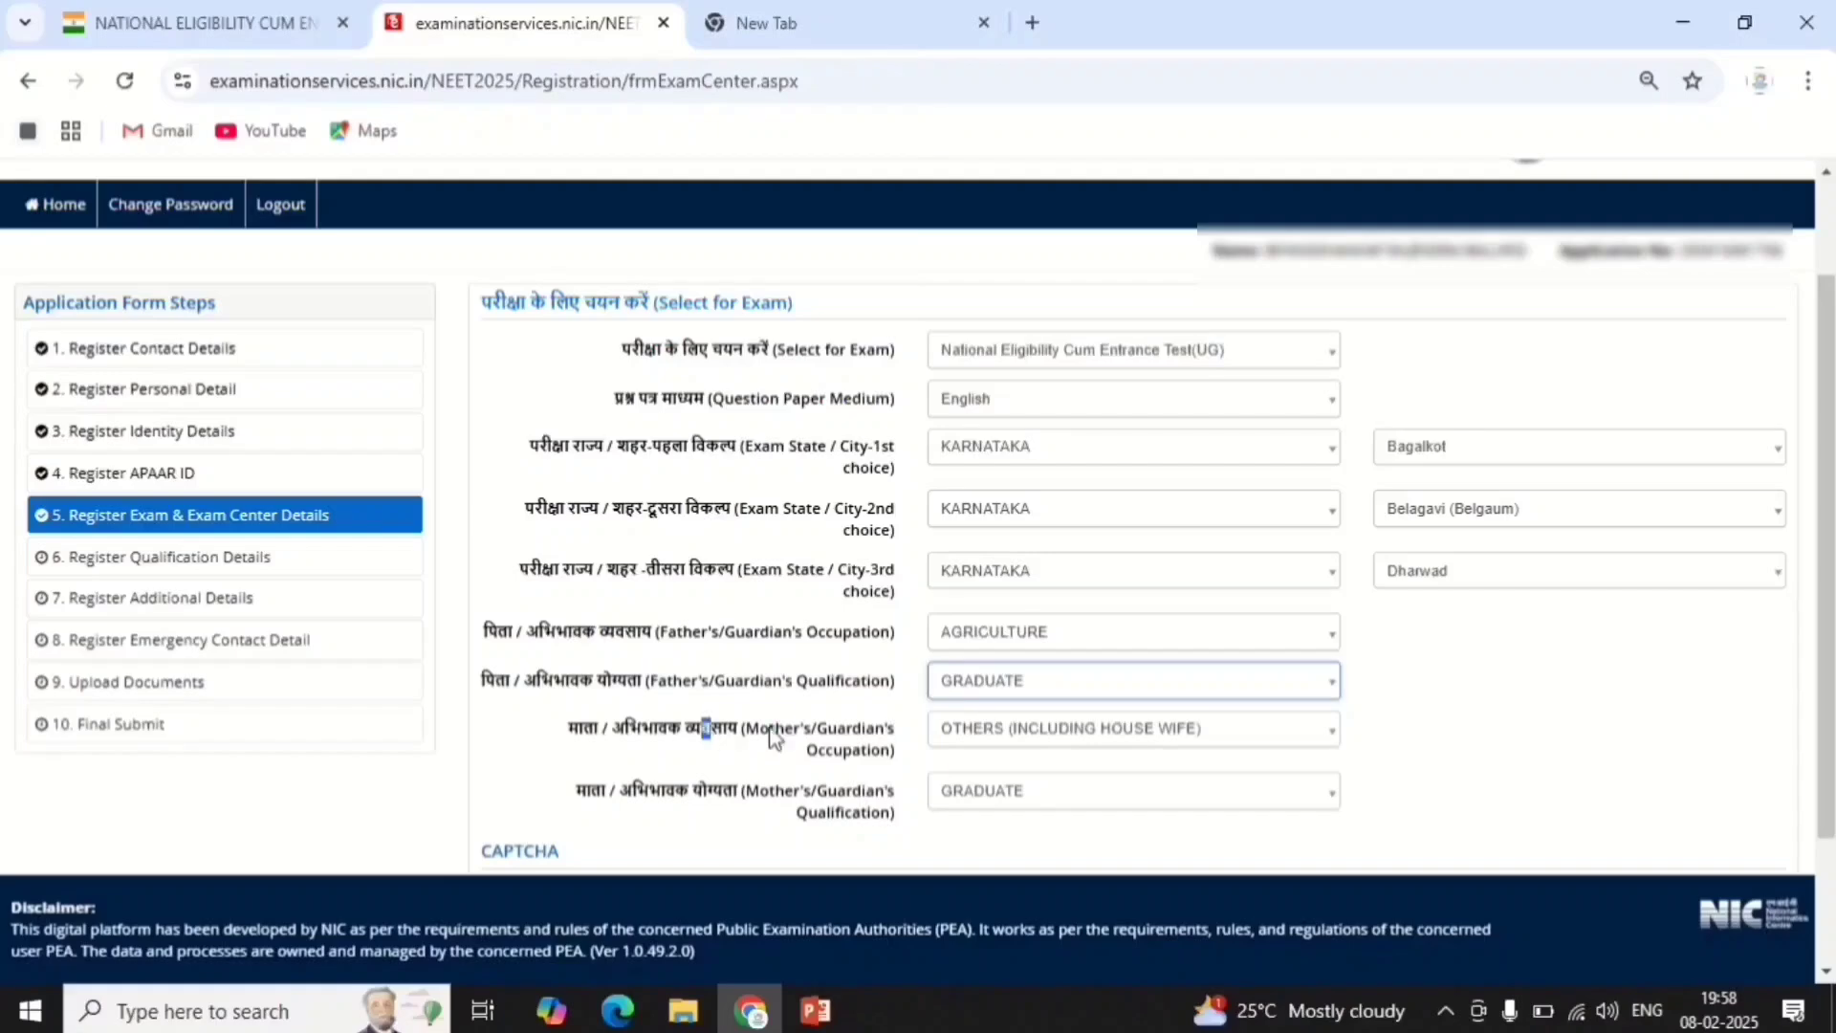
- Set the Mother's/Guardian's Occupation to OTHERS (INCLUDING HOUSE WIFE)
{"action": "left_click_drag", "start_coordinate": [708, 739], "coordinate": [891, 748]}
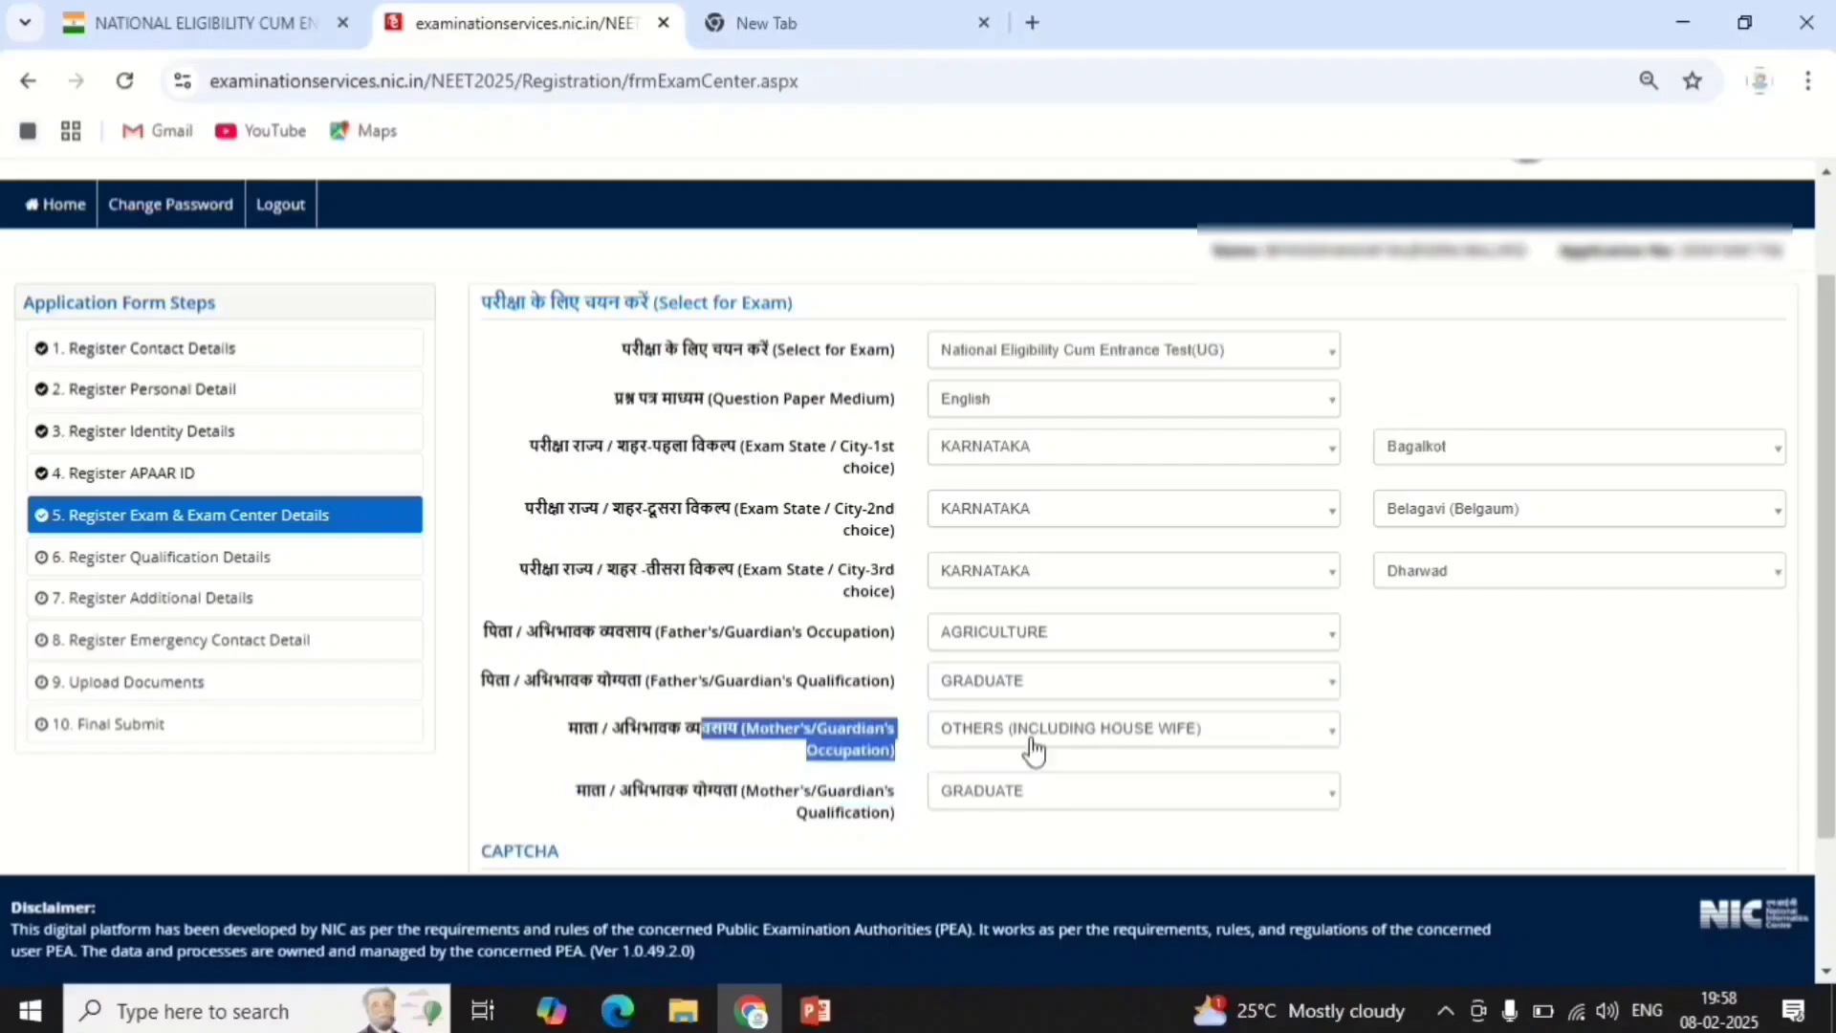
{"action": "left_click", "coordinate": [1033, 748]}
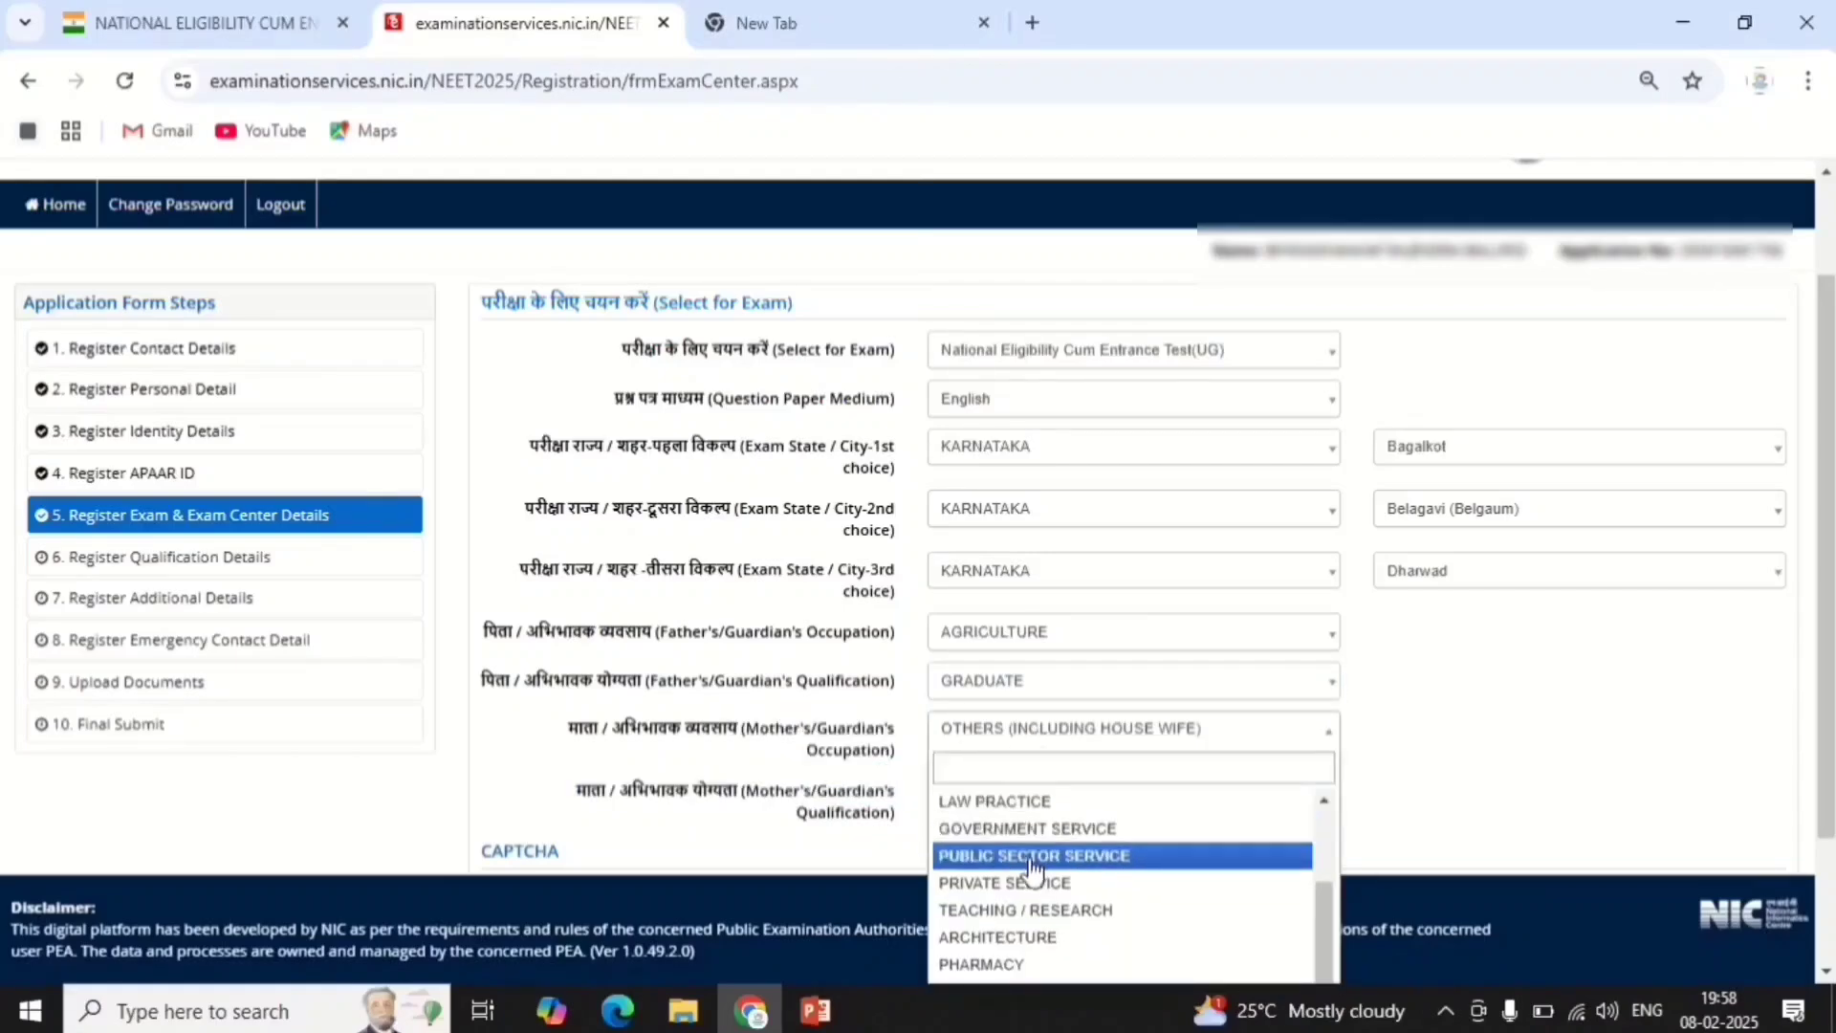
{"action": "scroll", "coordinate": [1080, 871], "scroll_direction": "down", "scroll_amount": 1}
{"action": "scroll", "coordinate": [1483, 751], "scroll_direction": "down", "scroll_amount": 2}
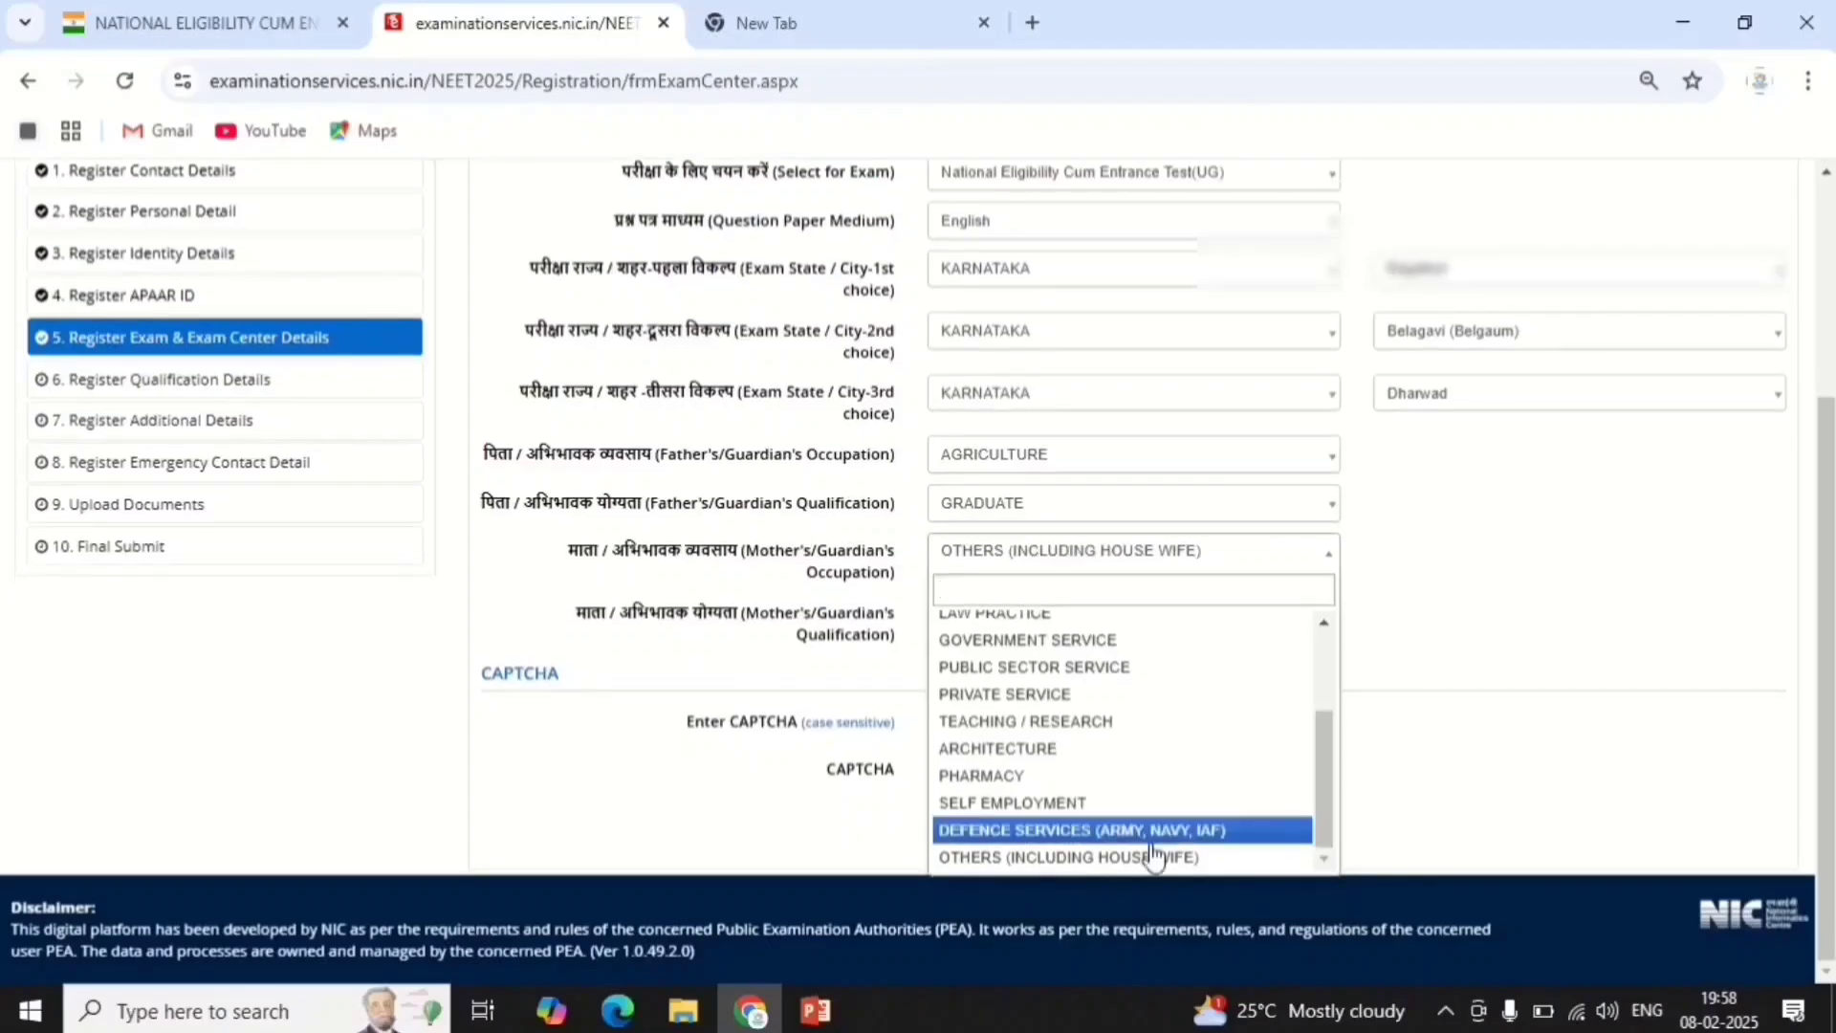
{"action": "left_click", "coordinate": [1160, 857]}
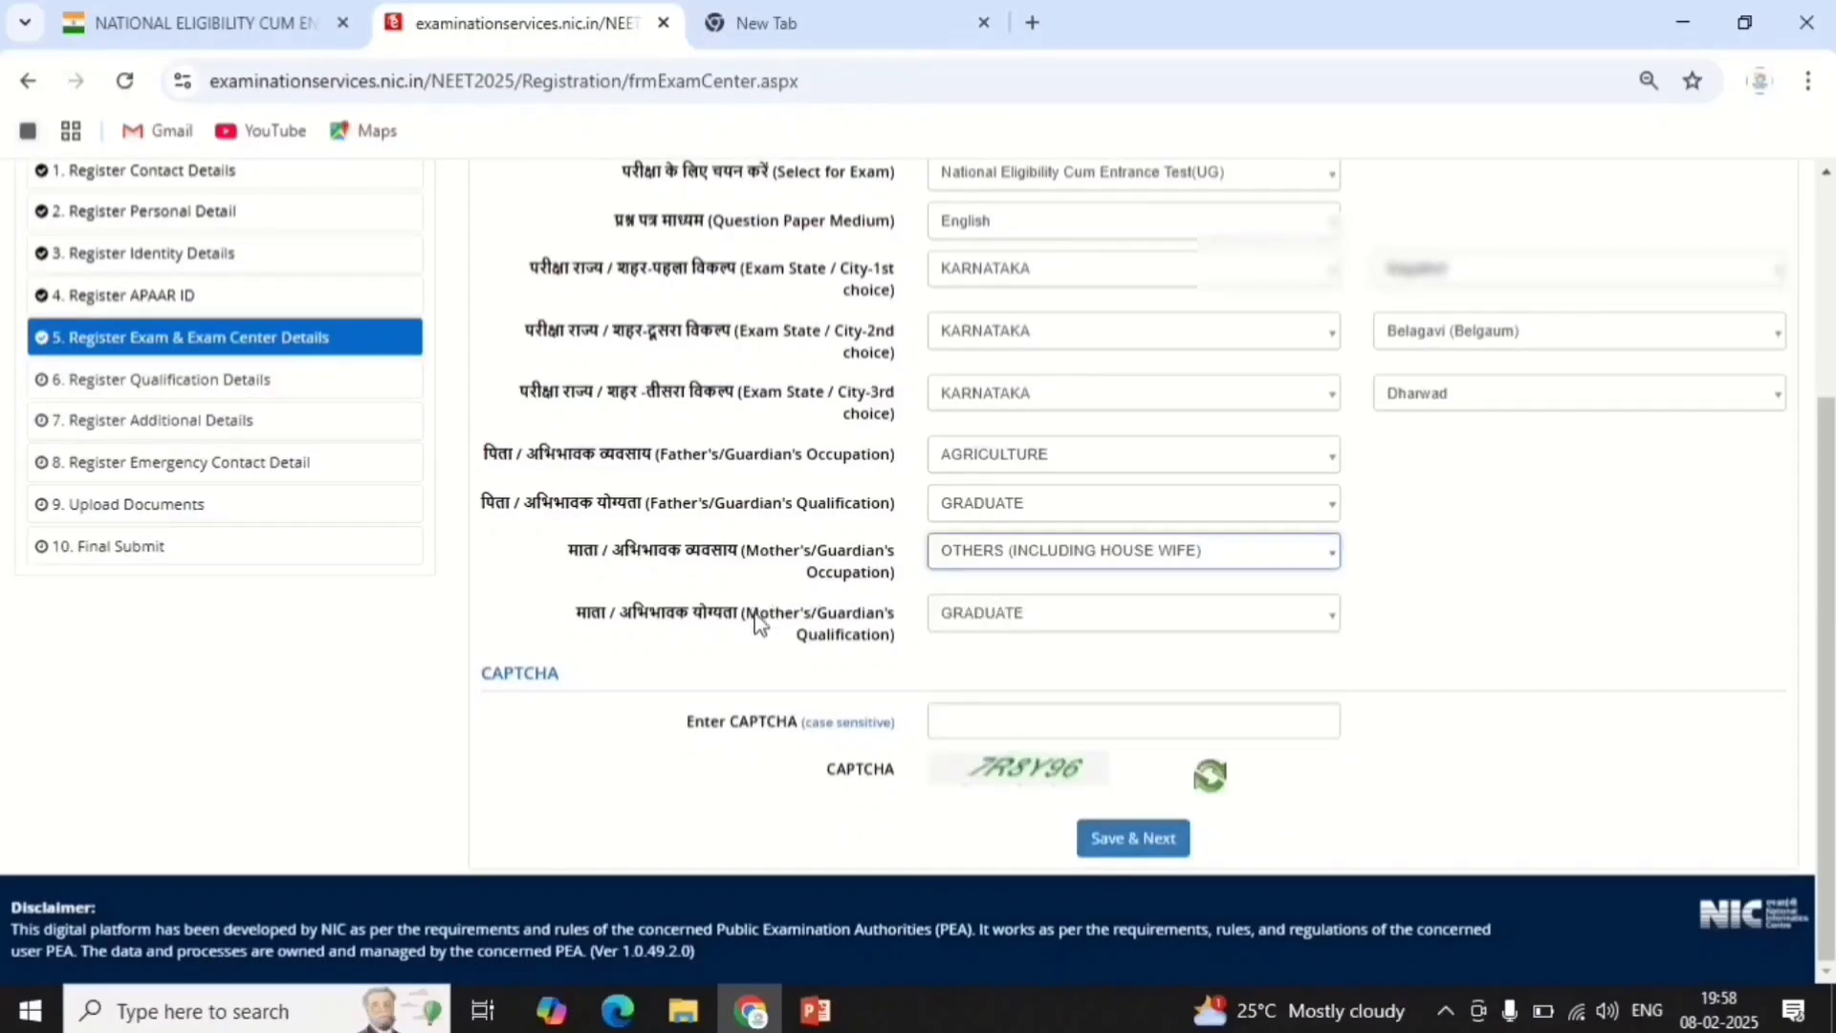
- Set the Mother's/Guardian's Qualification to GRADUATE
{"action": "left_click_drag", "start_coordinate": [760, 623], "coordinate": [909, 639]}
{"action": "left_click", "coordinate": [1150, 612]}
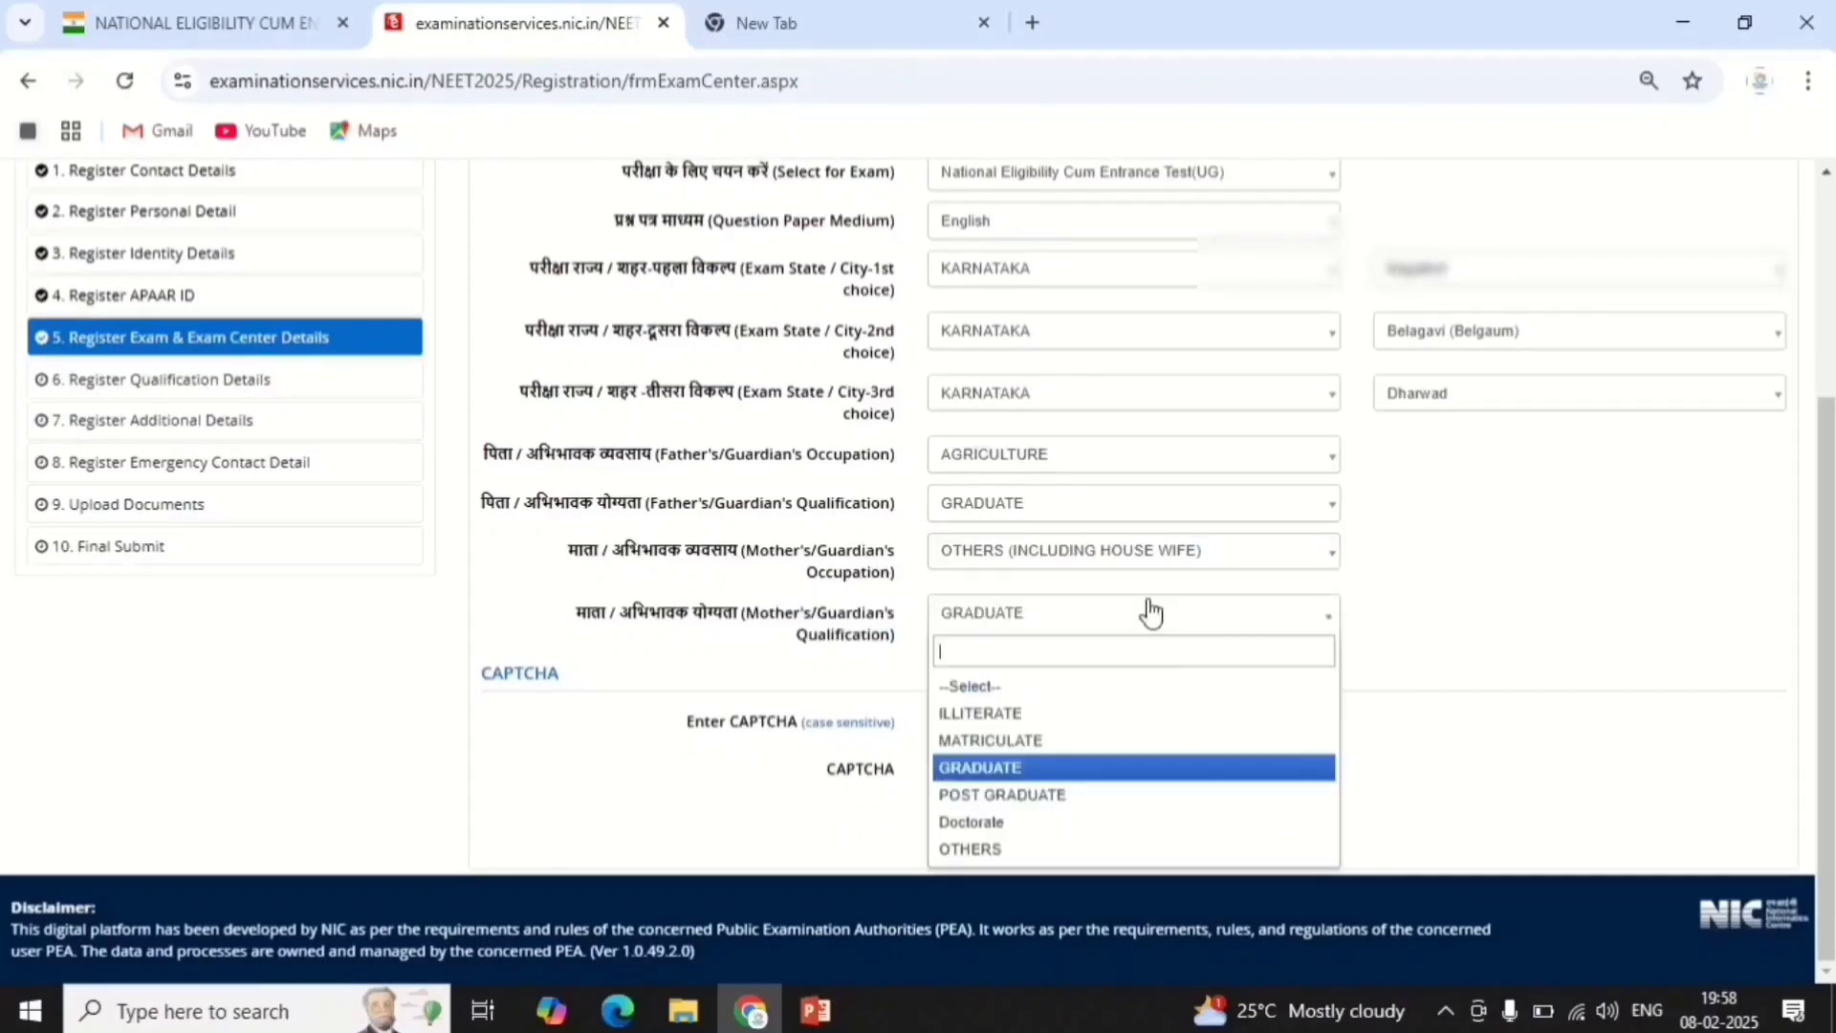
{"action": "left_click", "coordinate": [1071, 769]}
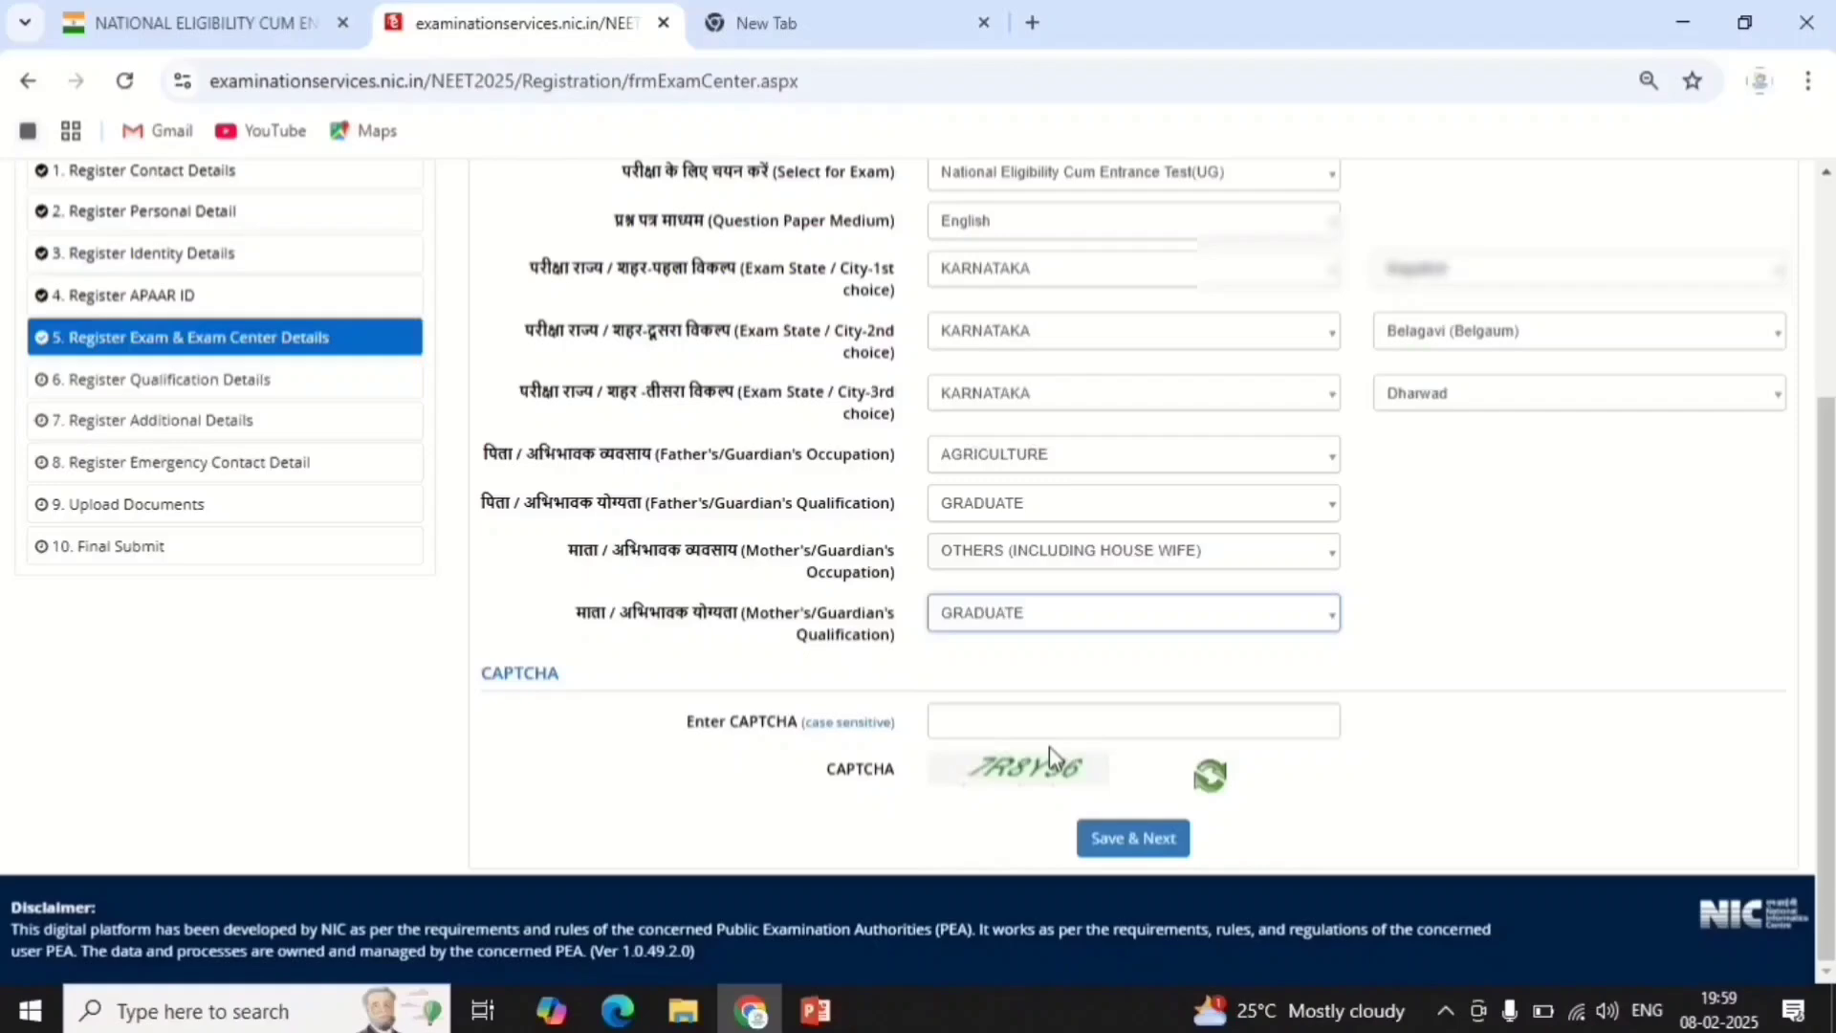
{"action": "left_click", "coordinate": [1493, 614]}
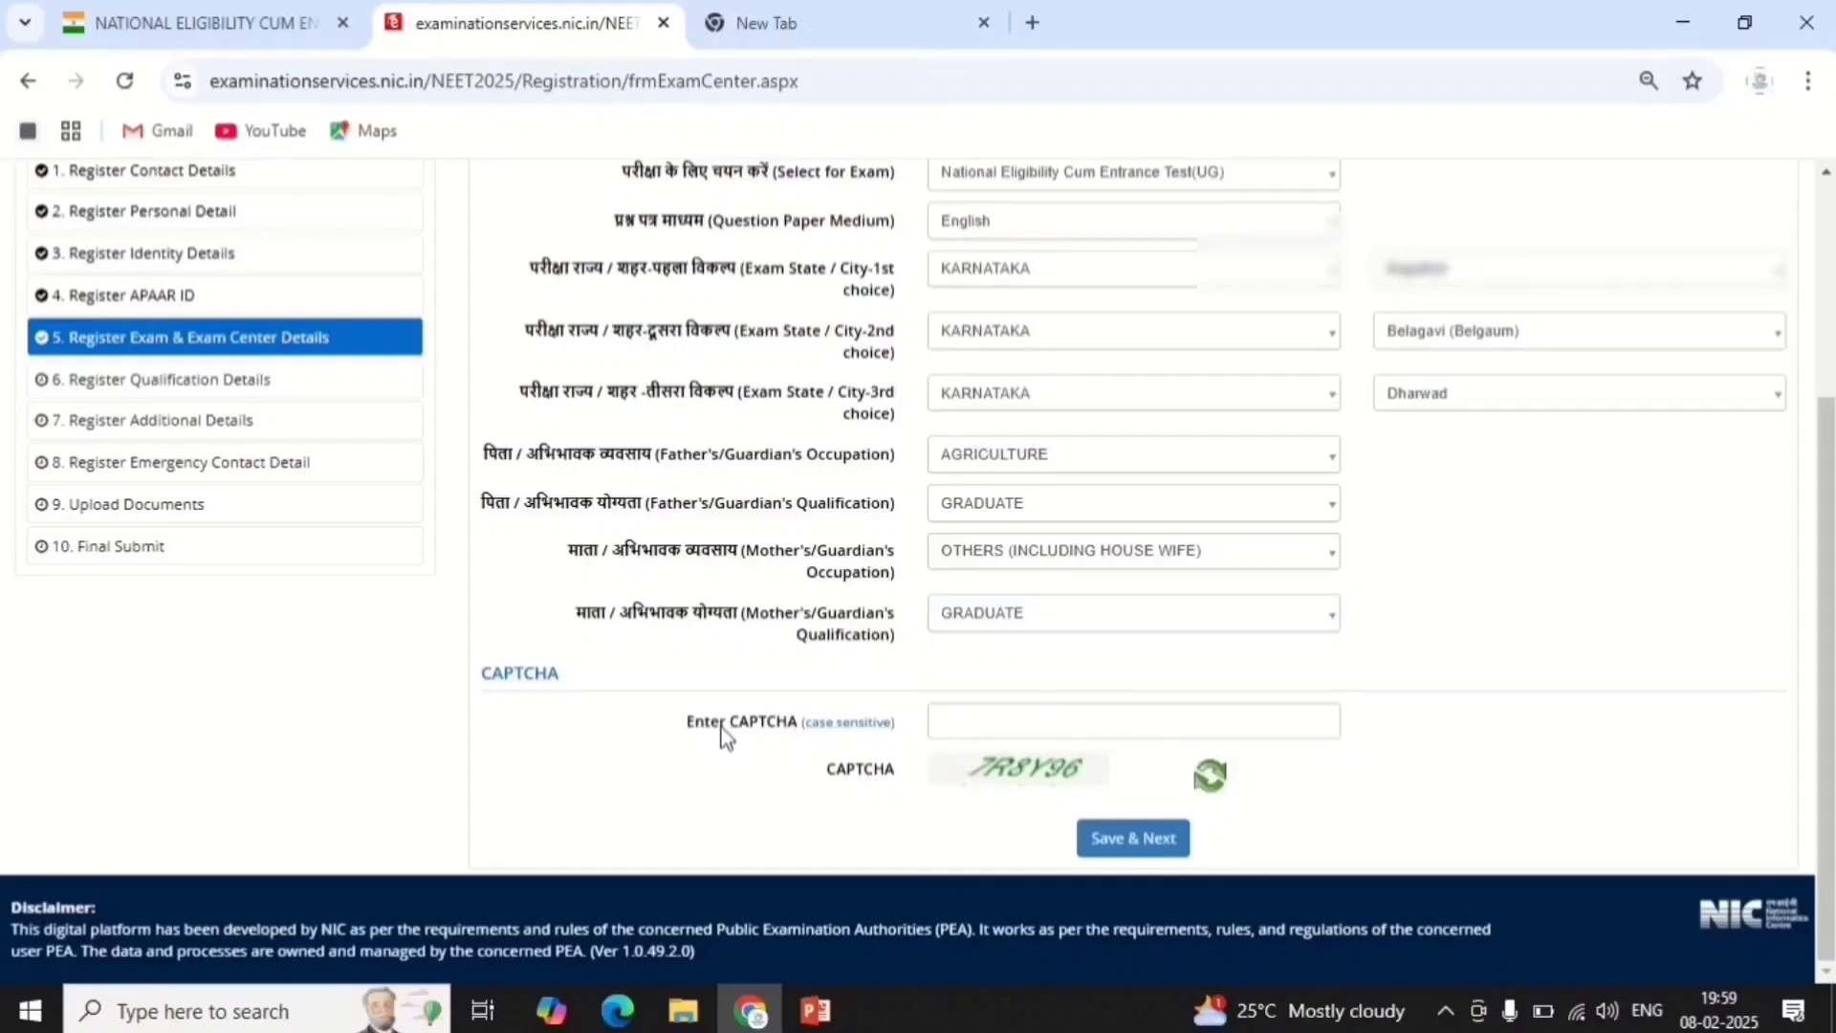
- Enter the displayed CAPTCHA code, then save the exam centre section and confirm its submission
{"action": "left_click", "coordinate": [967, 732]}
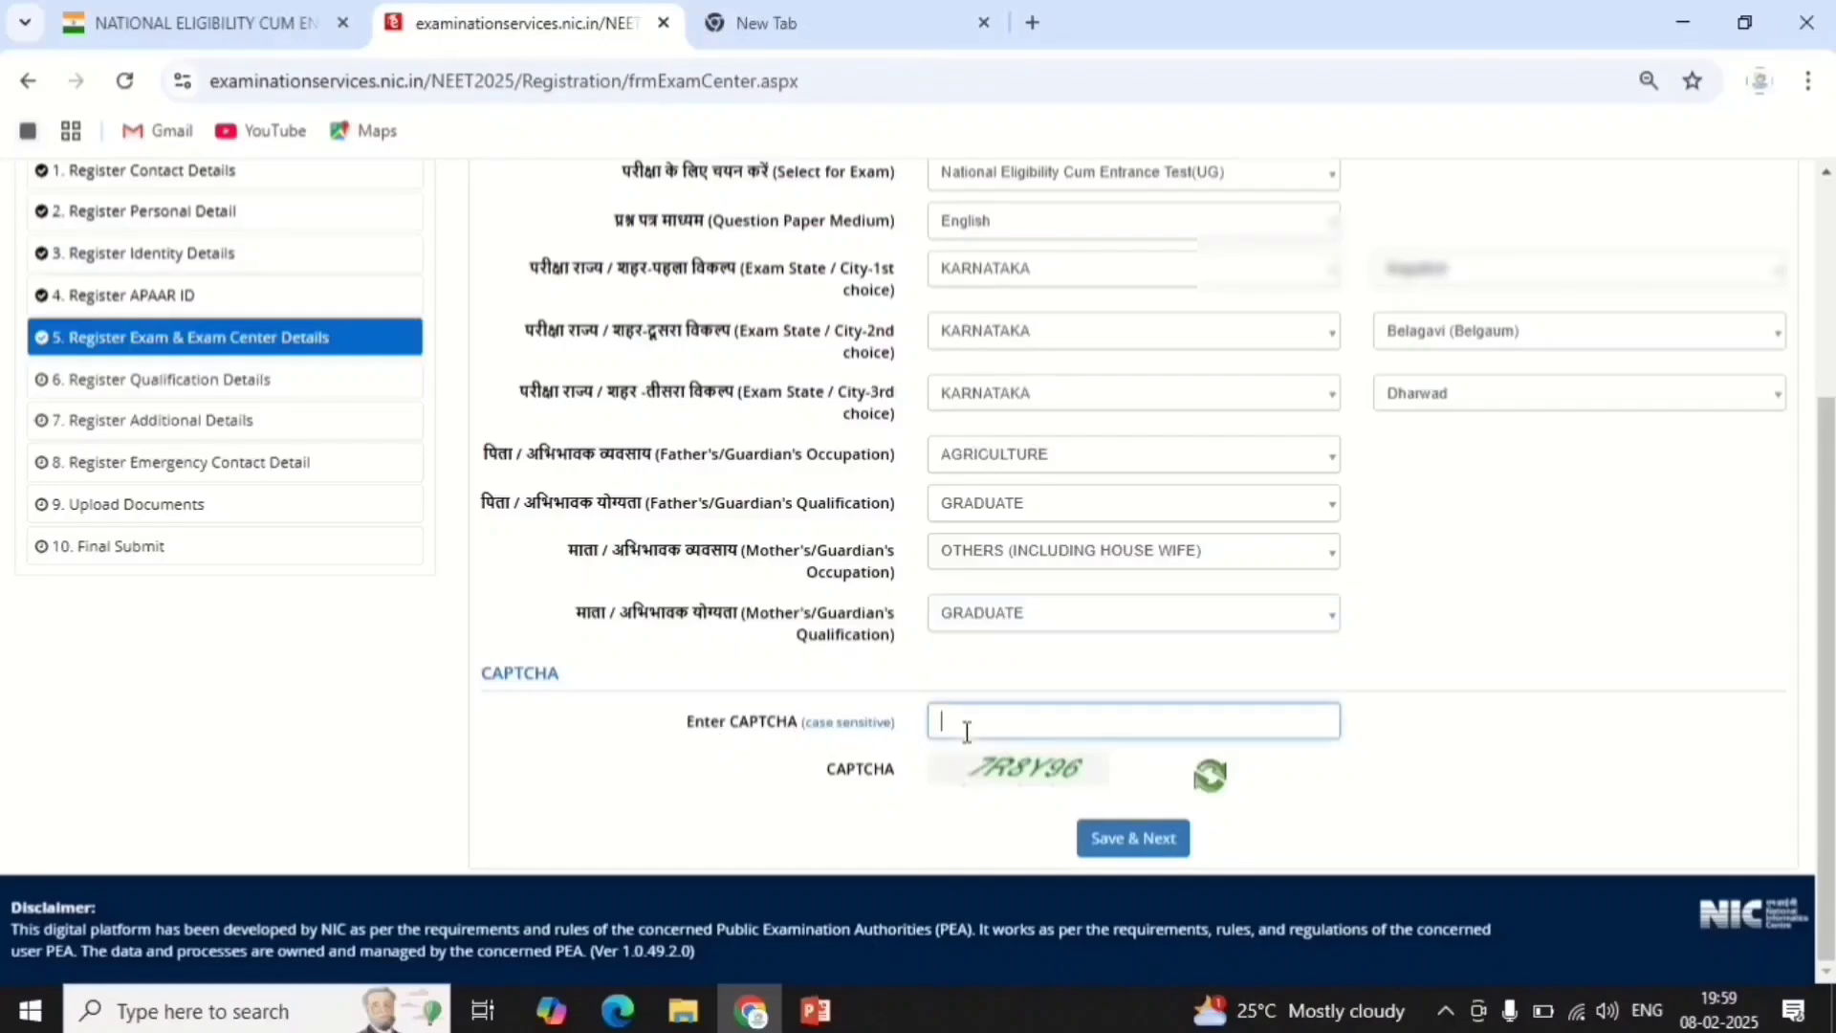
{"action": "type", "text": "7R8Y96"}
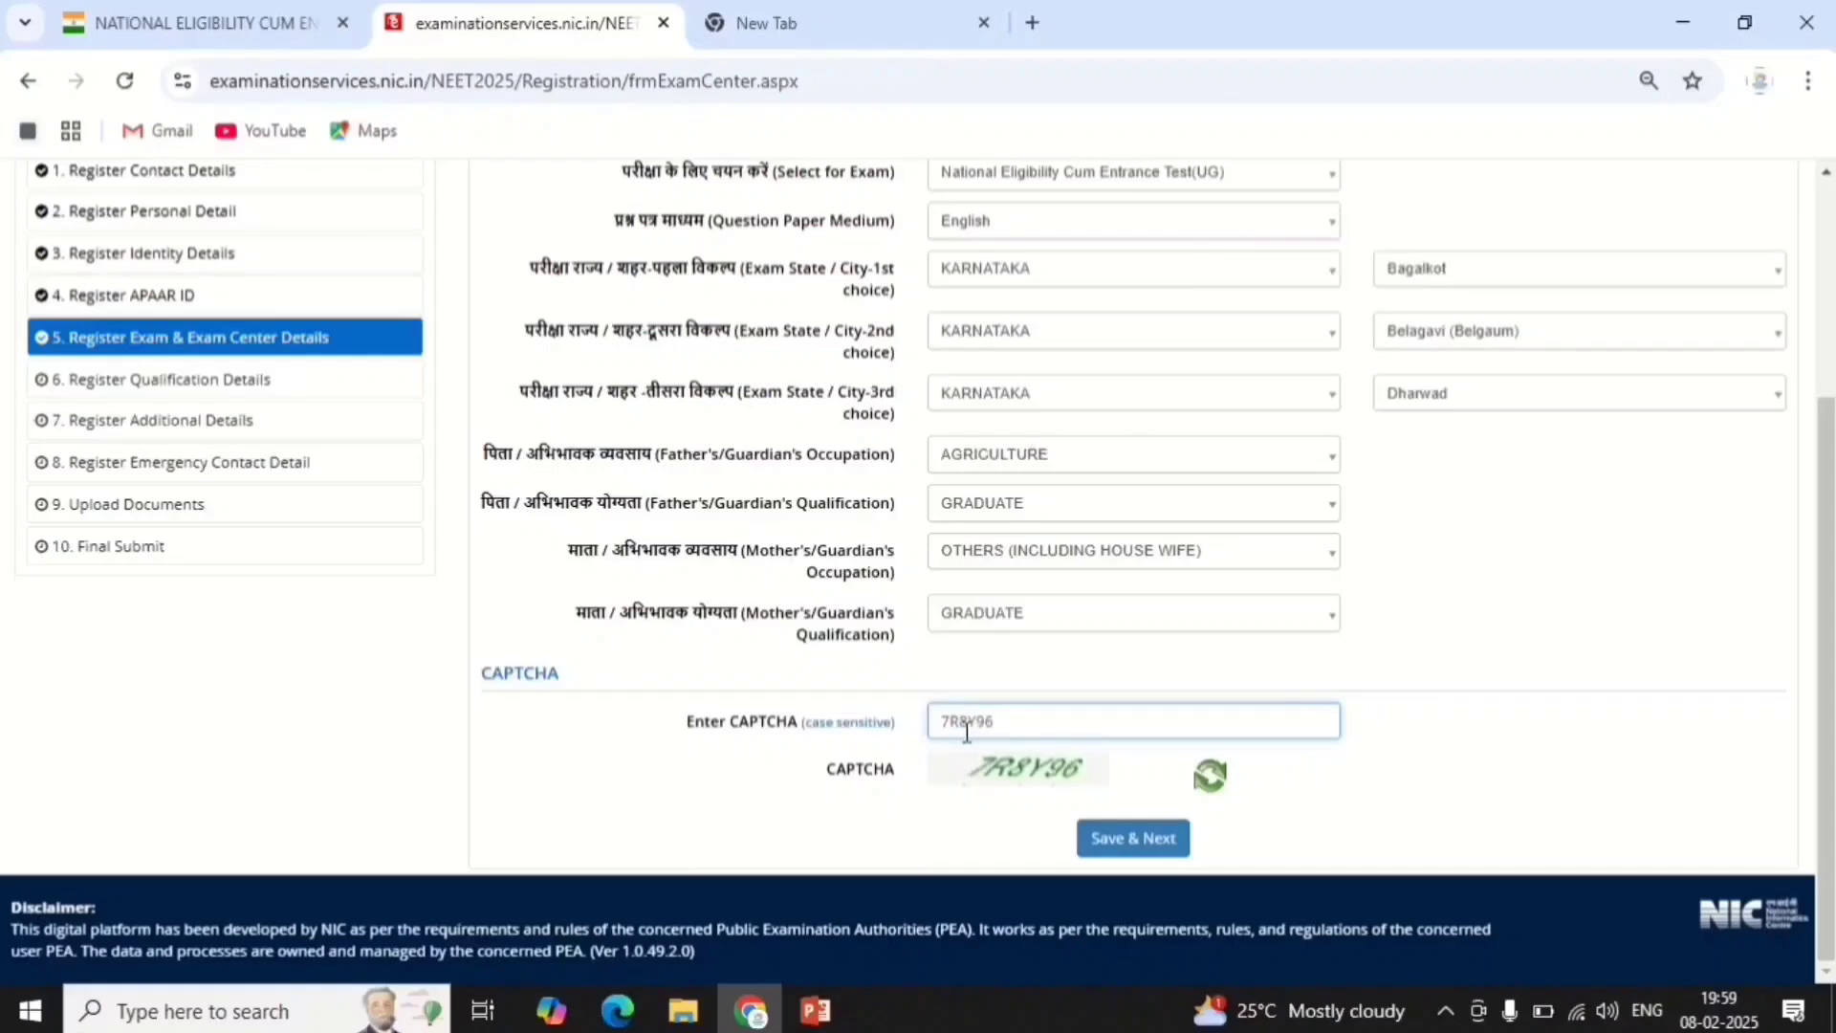
{"action": "left_click", "coordinate": [1110, 832]}
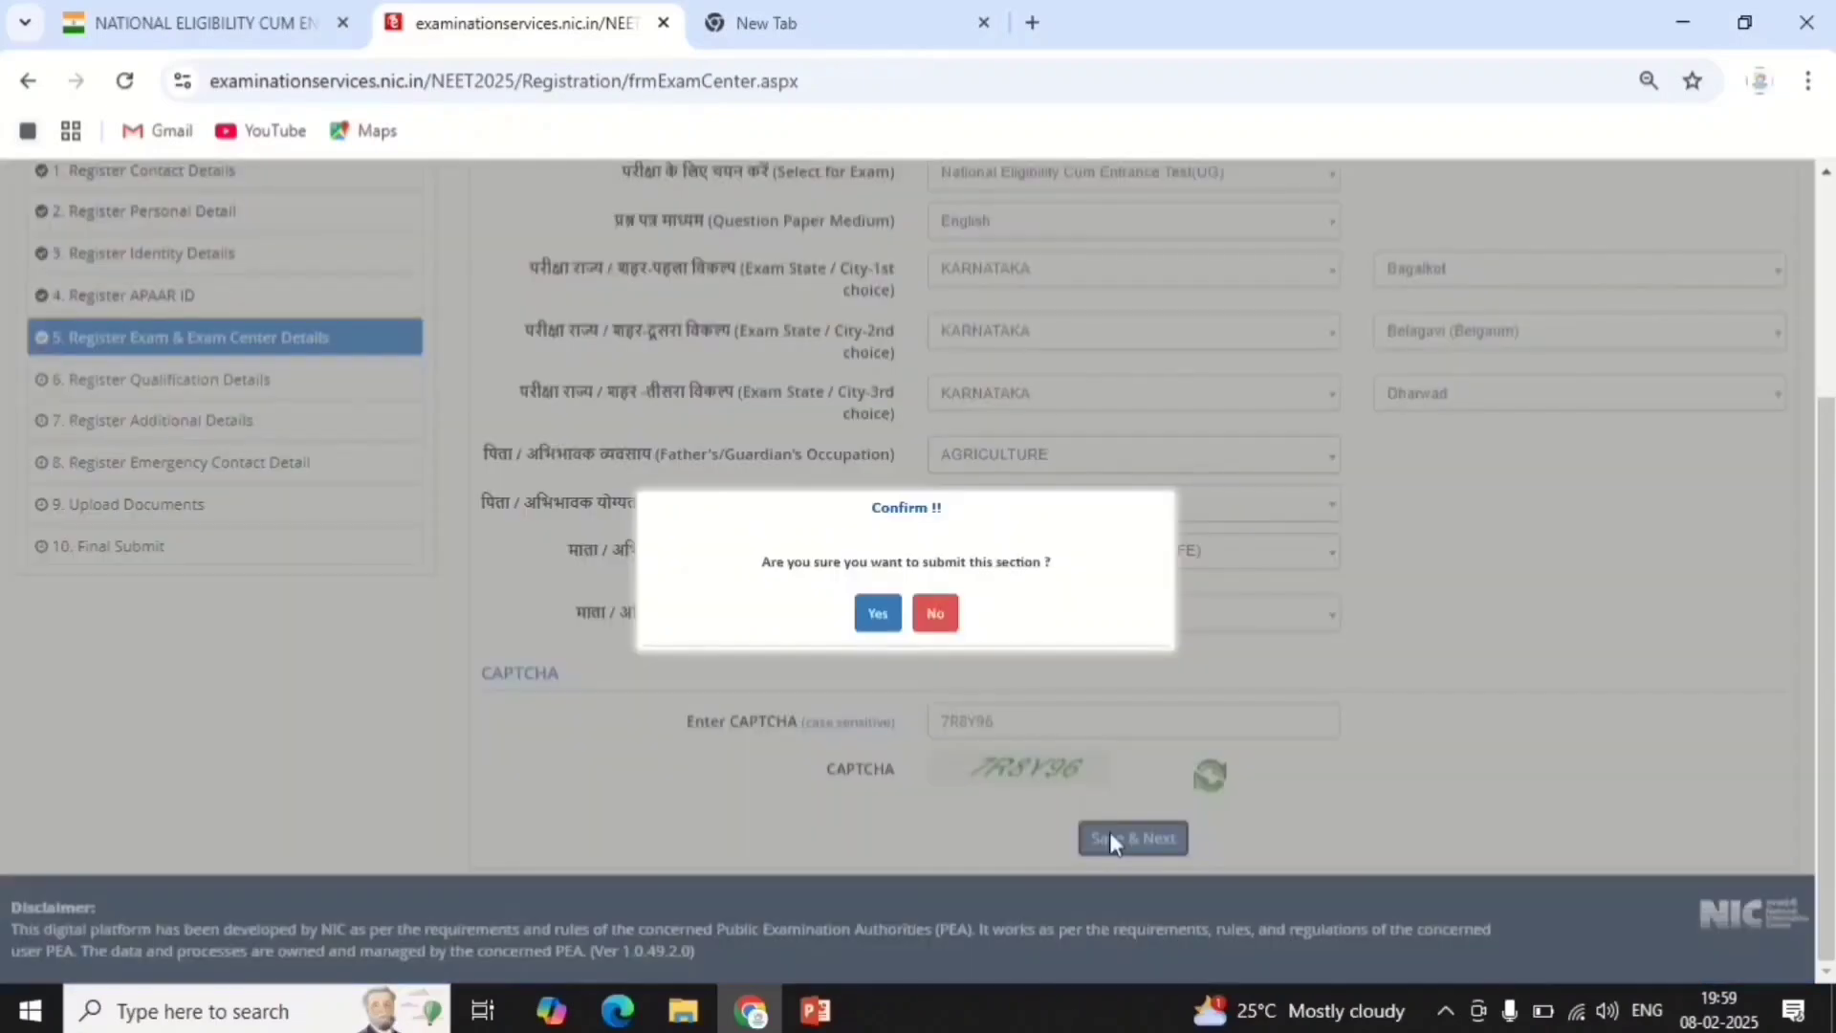
{"action": "left_click", "coordinate": [877, 614]}
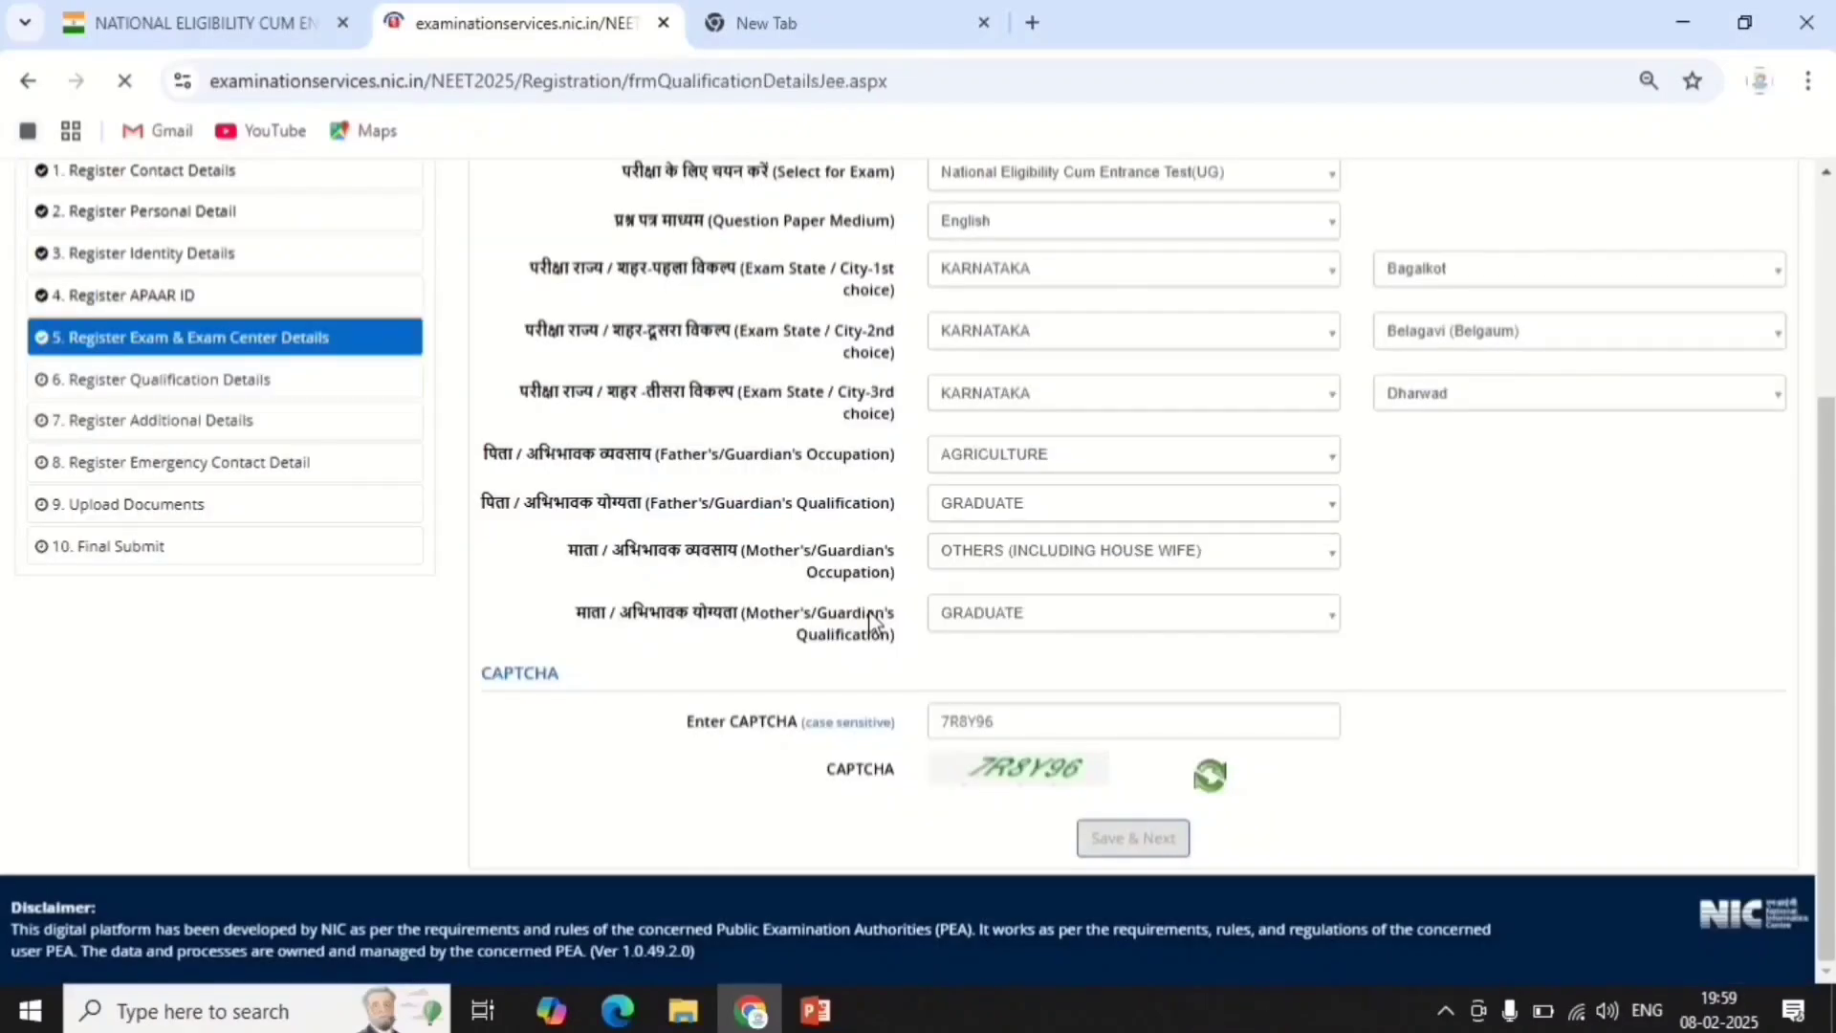
- Set the Pass Status to Passed in the 10th or equivalent qualification details
{"action": "scroll", "coordinate": [1099, 597], "scroll_direction": "down", "scroll_amount": 1}
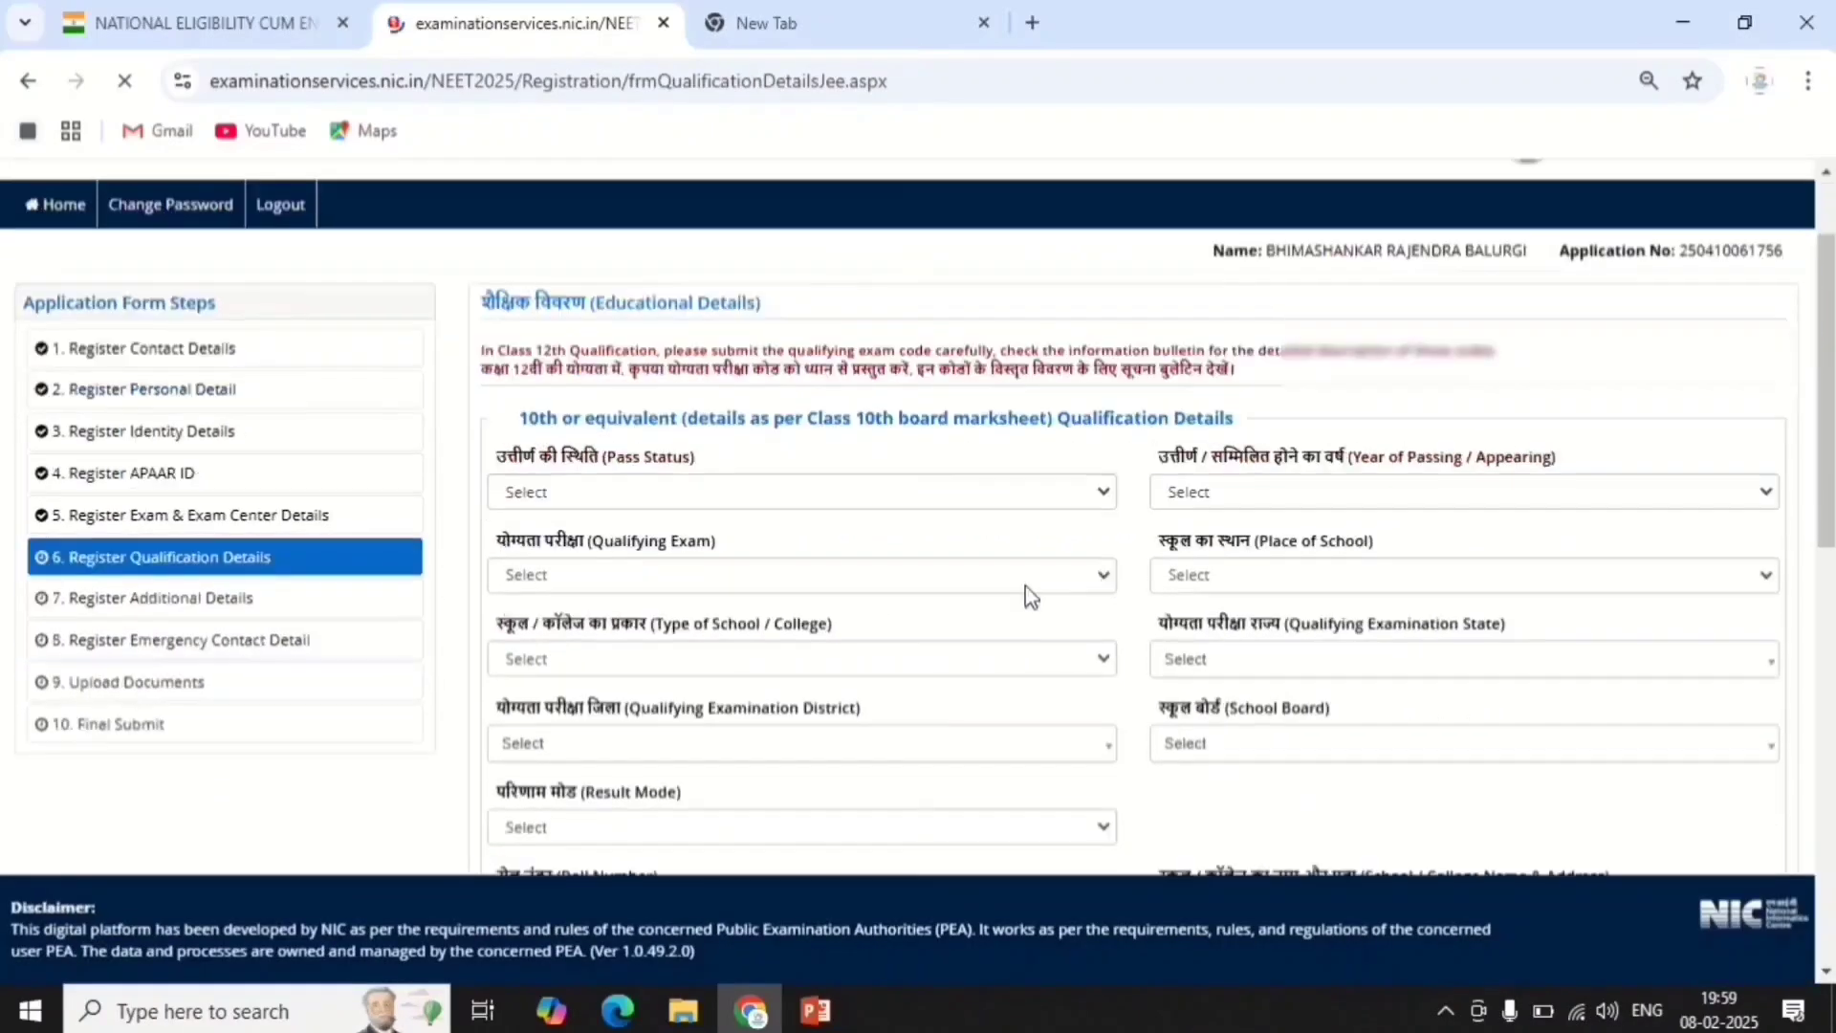
{"action": "left_click_drag", "start_coordinate": [513, 418], "coordinate": [722, 411]}
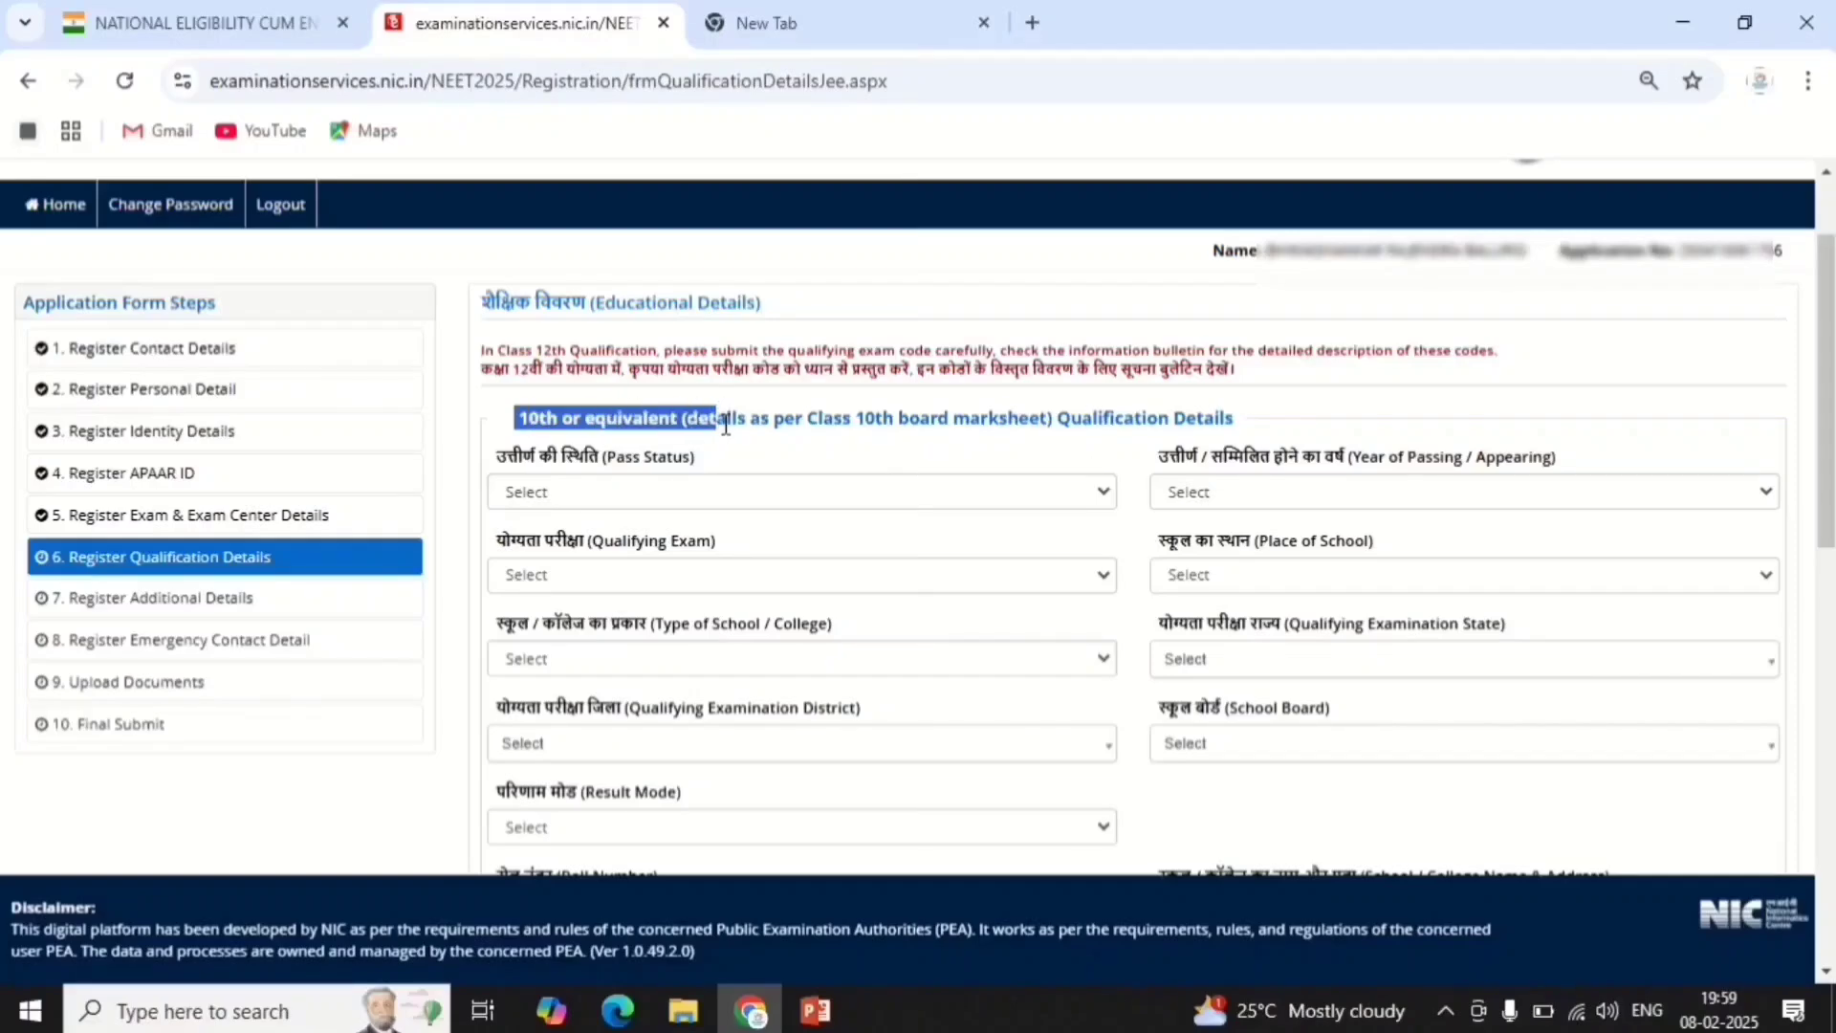
{"action": "left_click", "coordinate": [582, 498]}
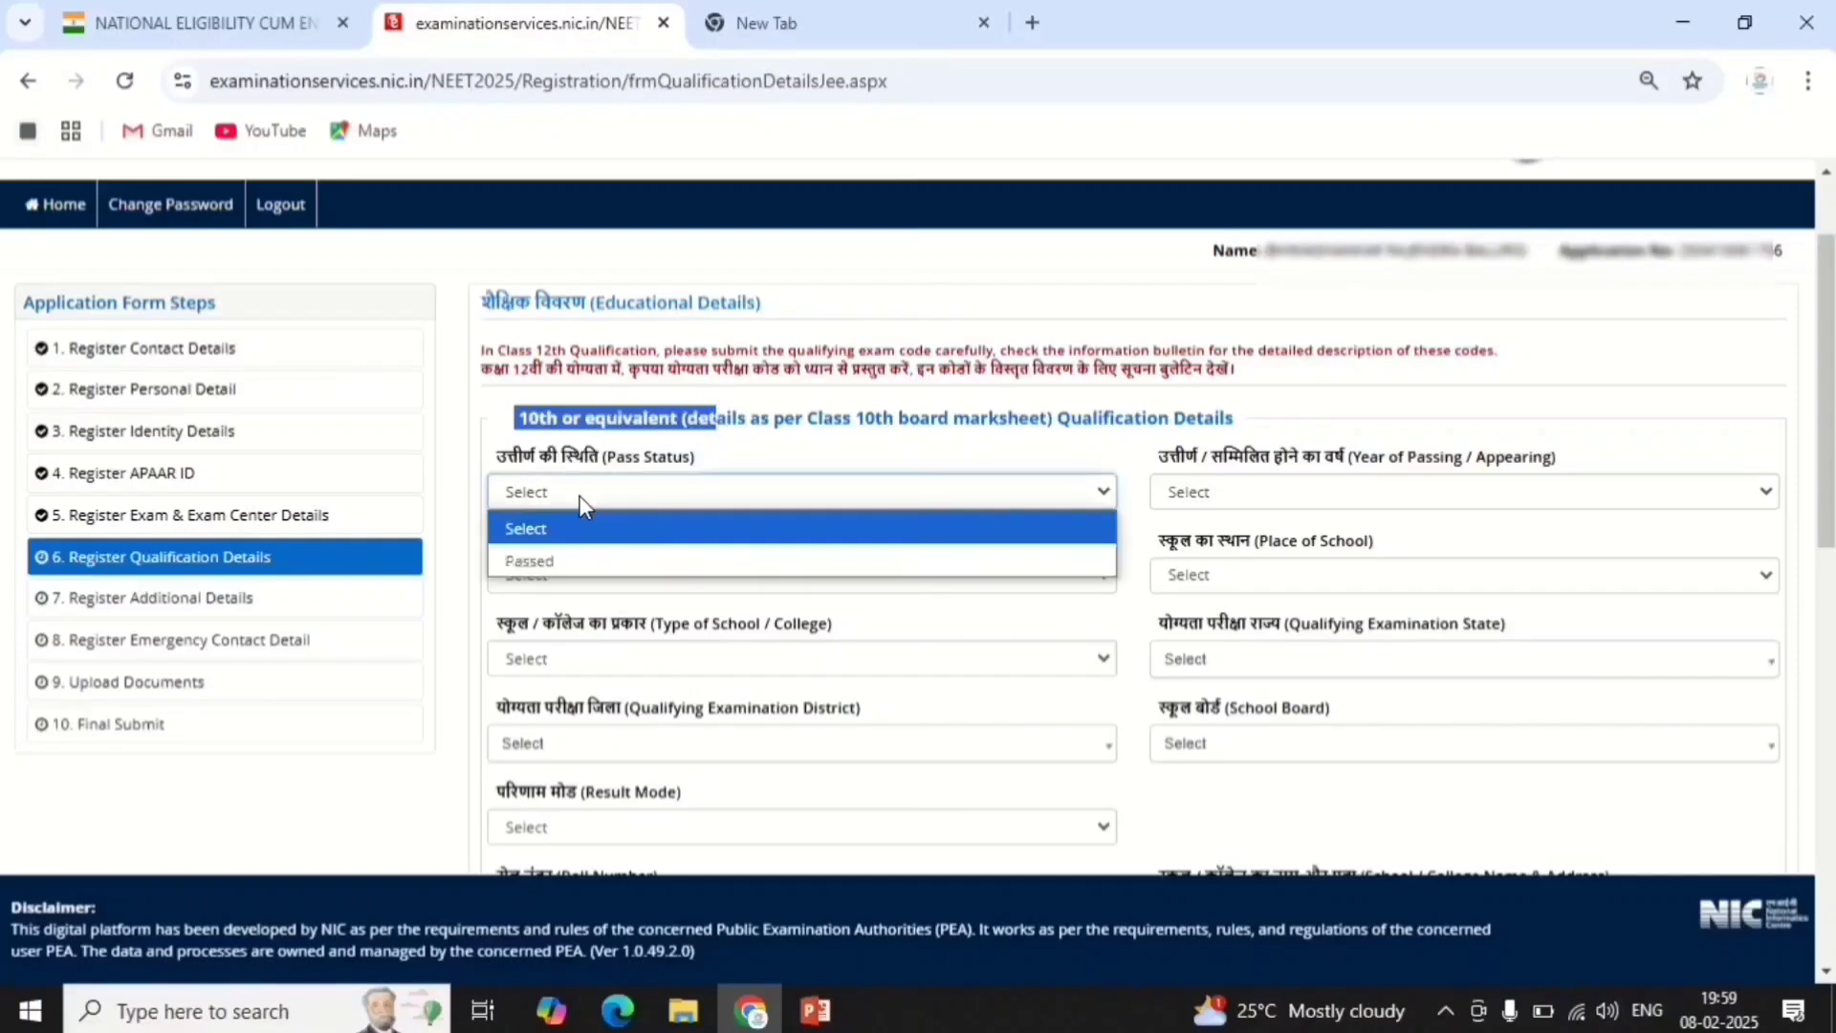
{"action": "left_click", "coordinate": [786, 445]}
{"action": "left_click", "coordinate": [621, 494]}
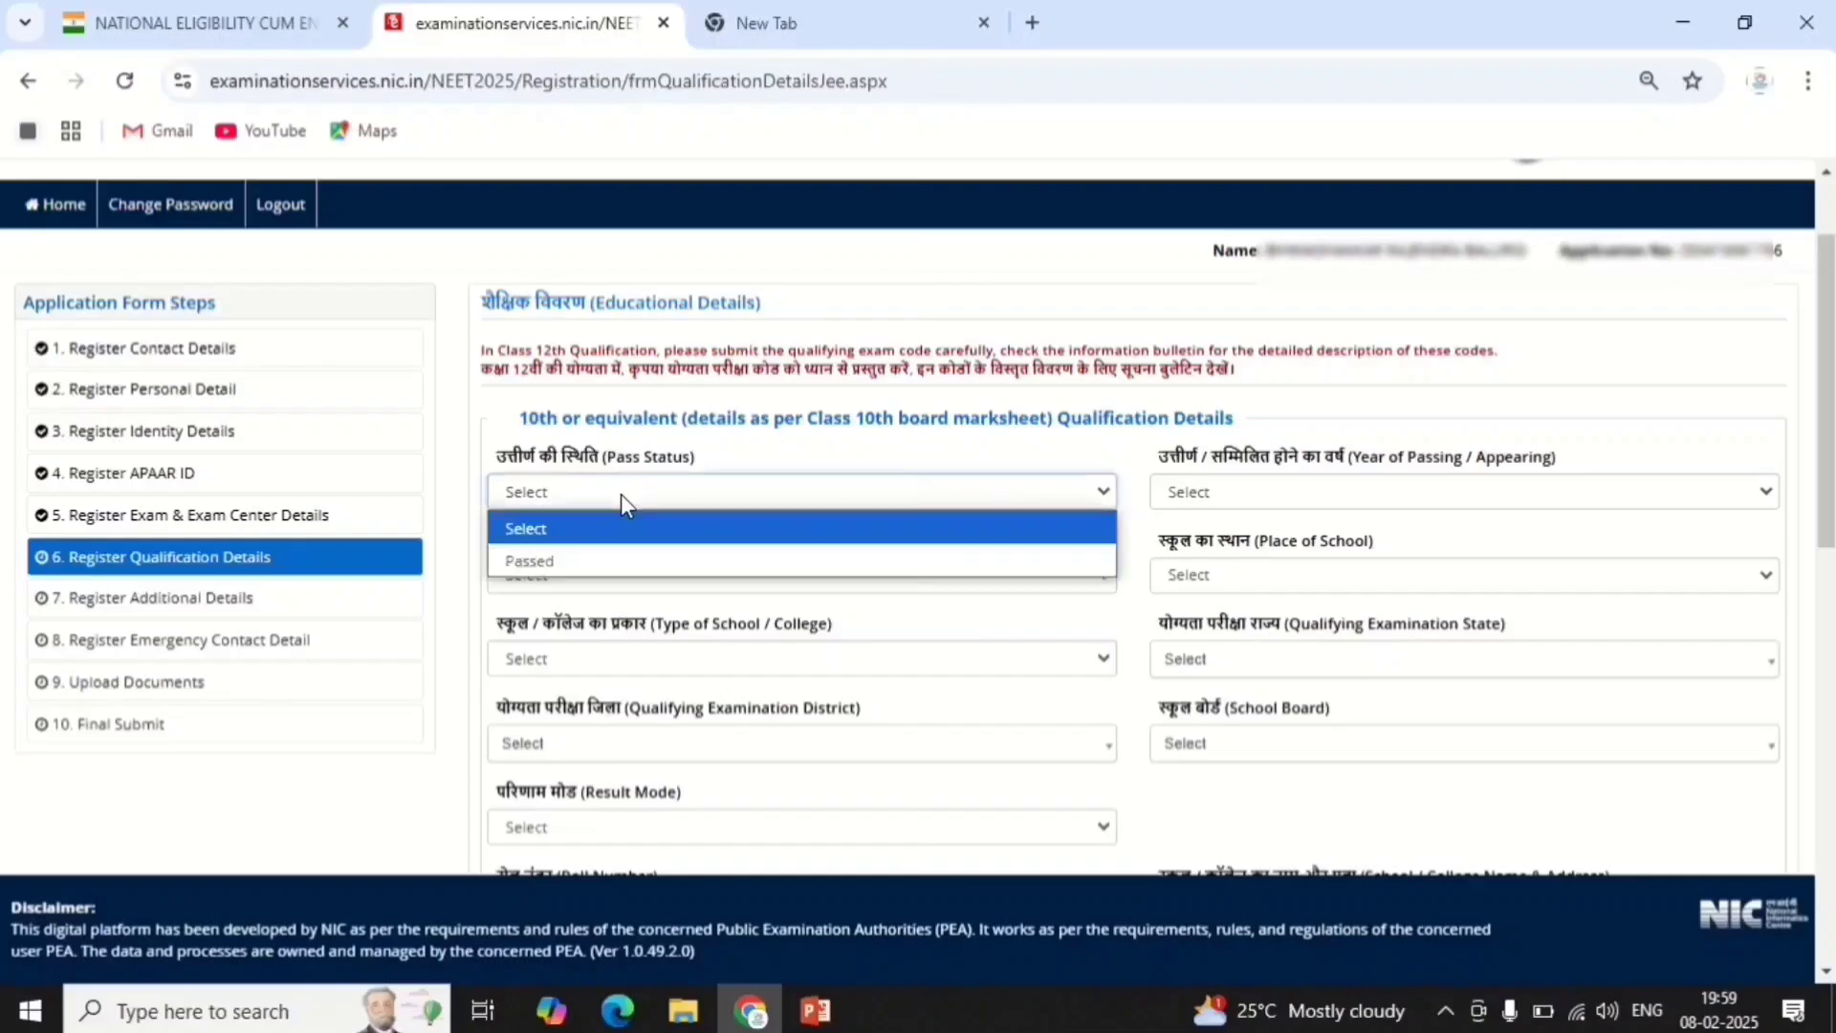
{"action": "left_click", "coordinate": [605, 555]}
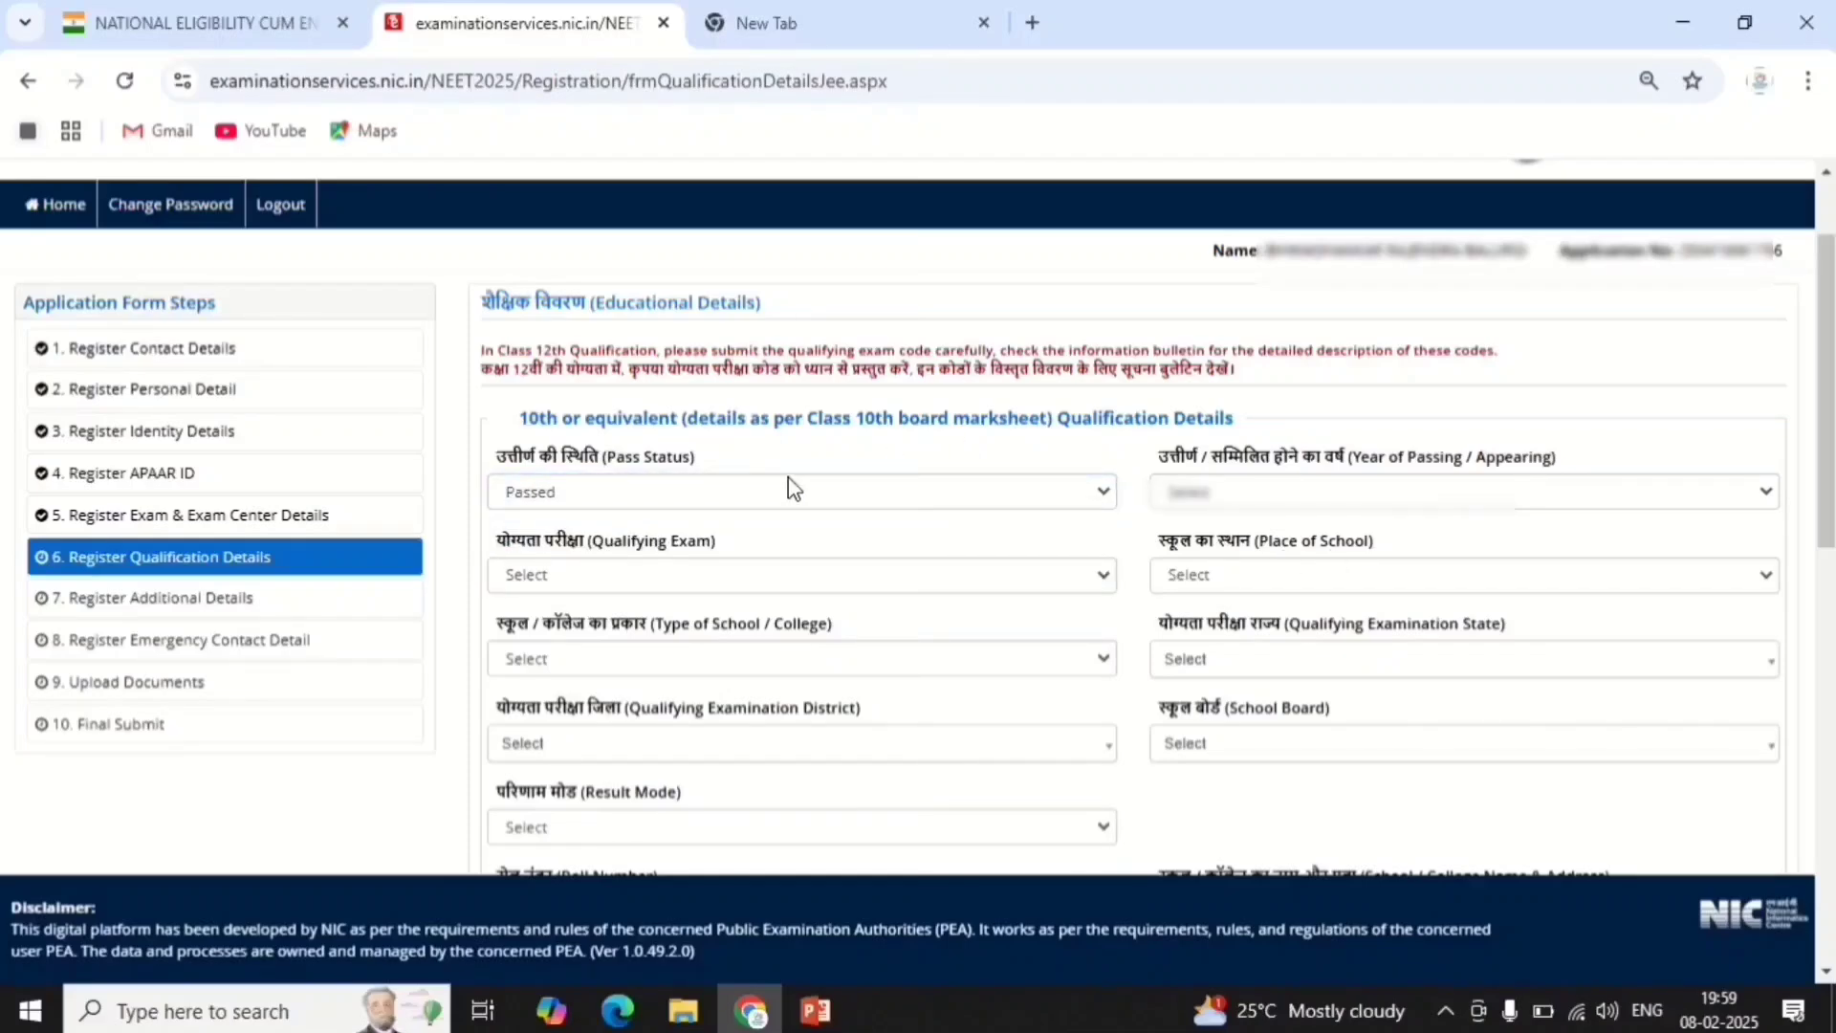
- Select the candidate's Year of Passing / Appearing for the 10th or equivalent qualification
{"action": "left_click", "coordinate": [1242, 513]}
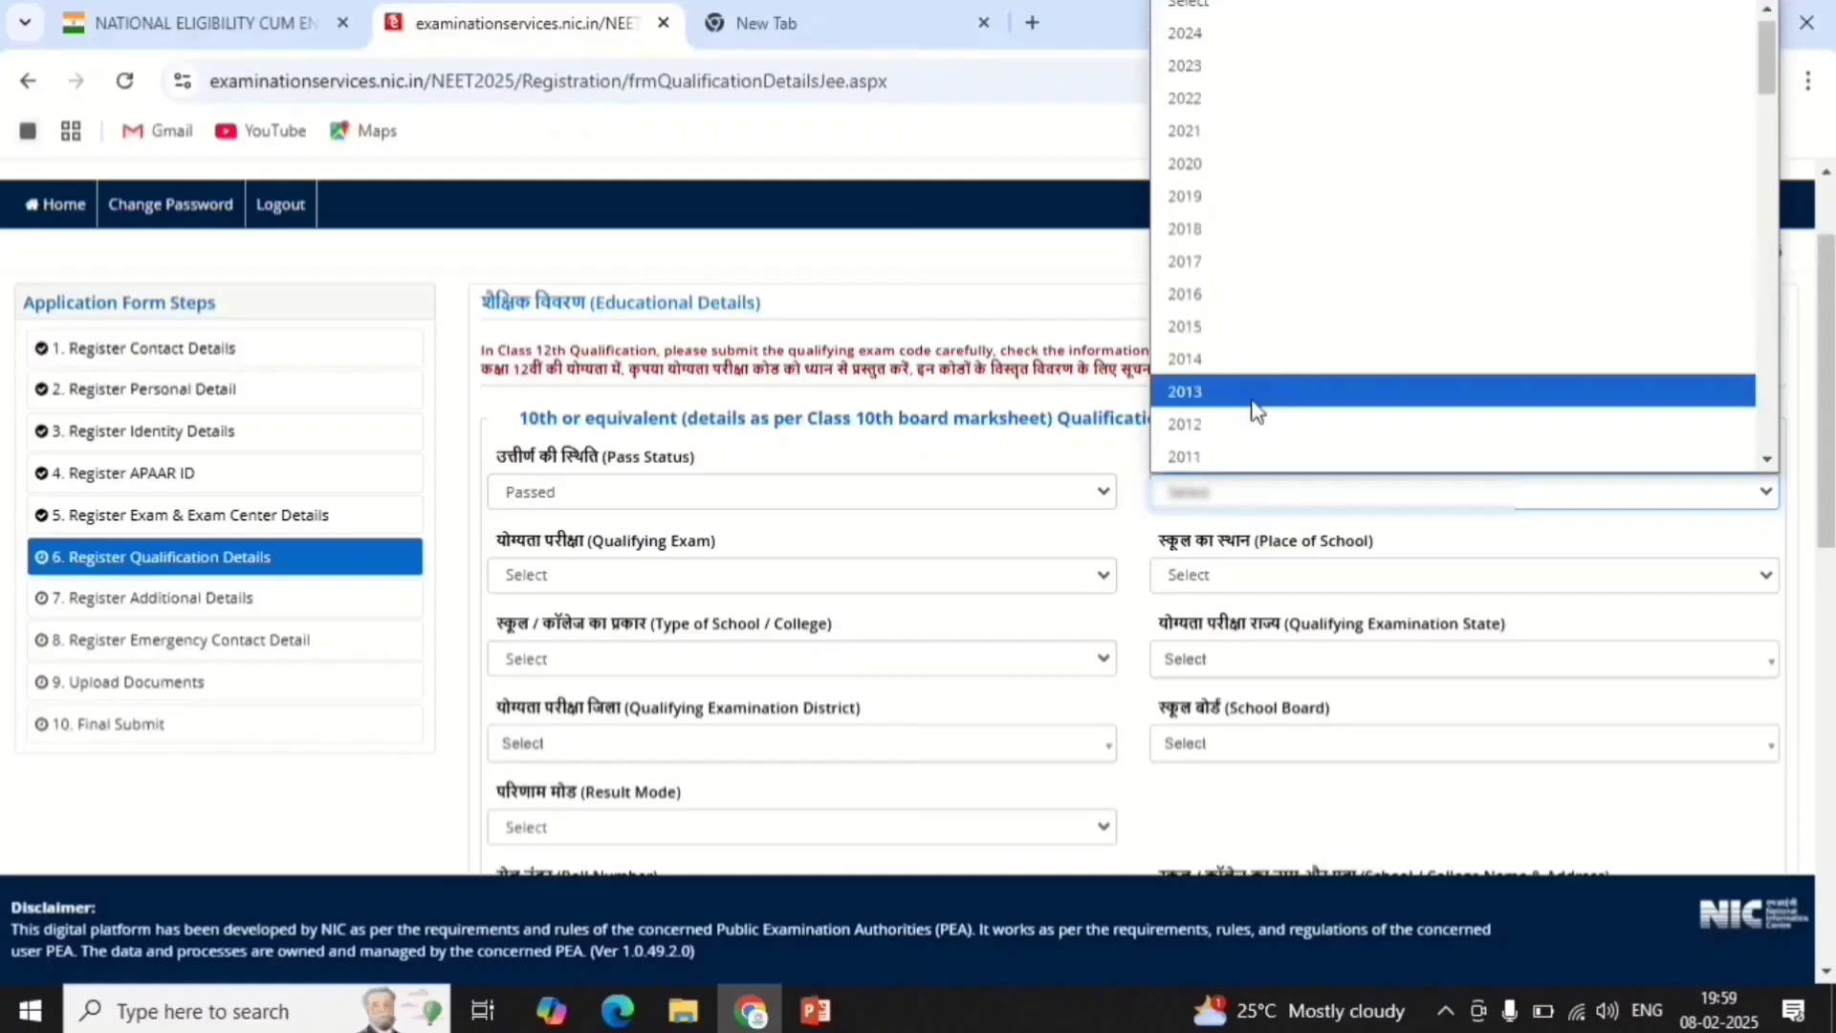
{"action": "scroll", "coordinate": [1251, 440], "scroll_direction": "down", "scroll_amount": 3}
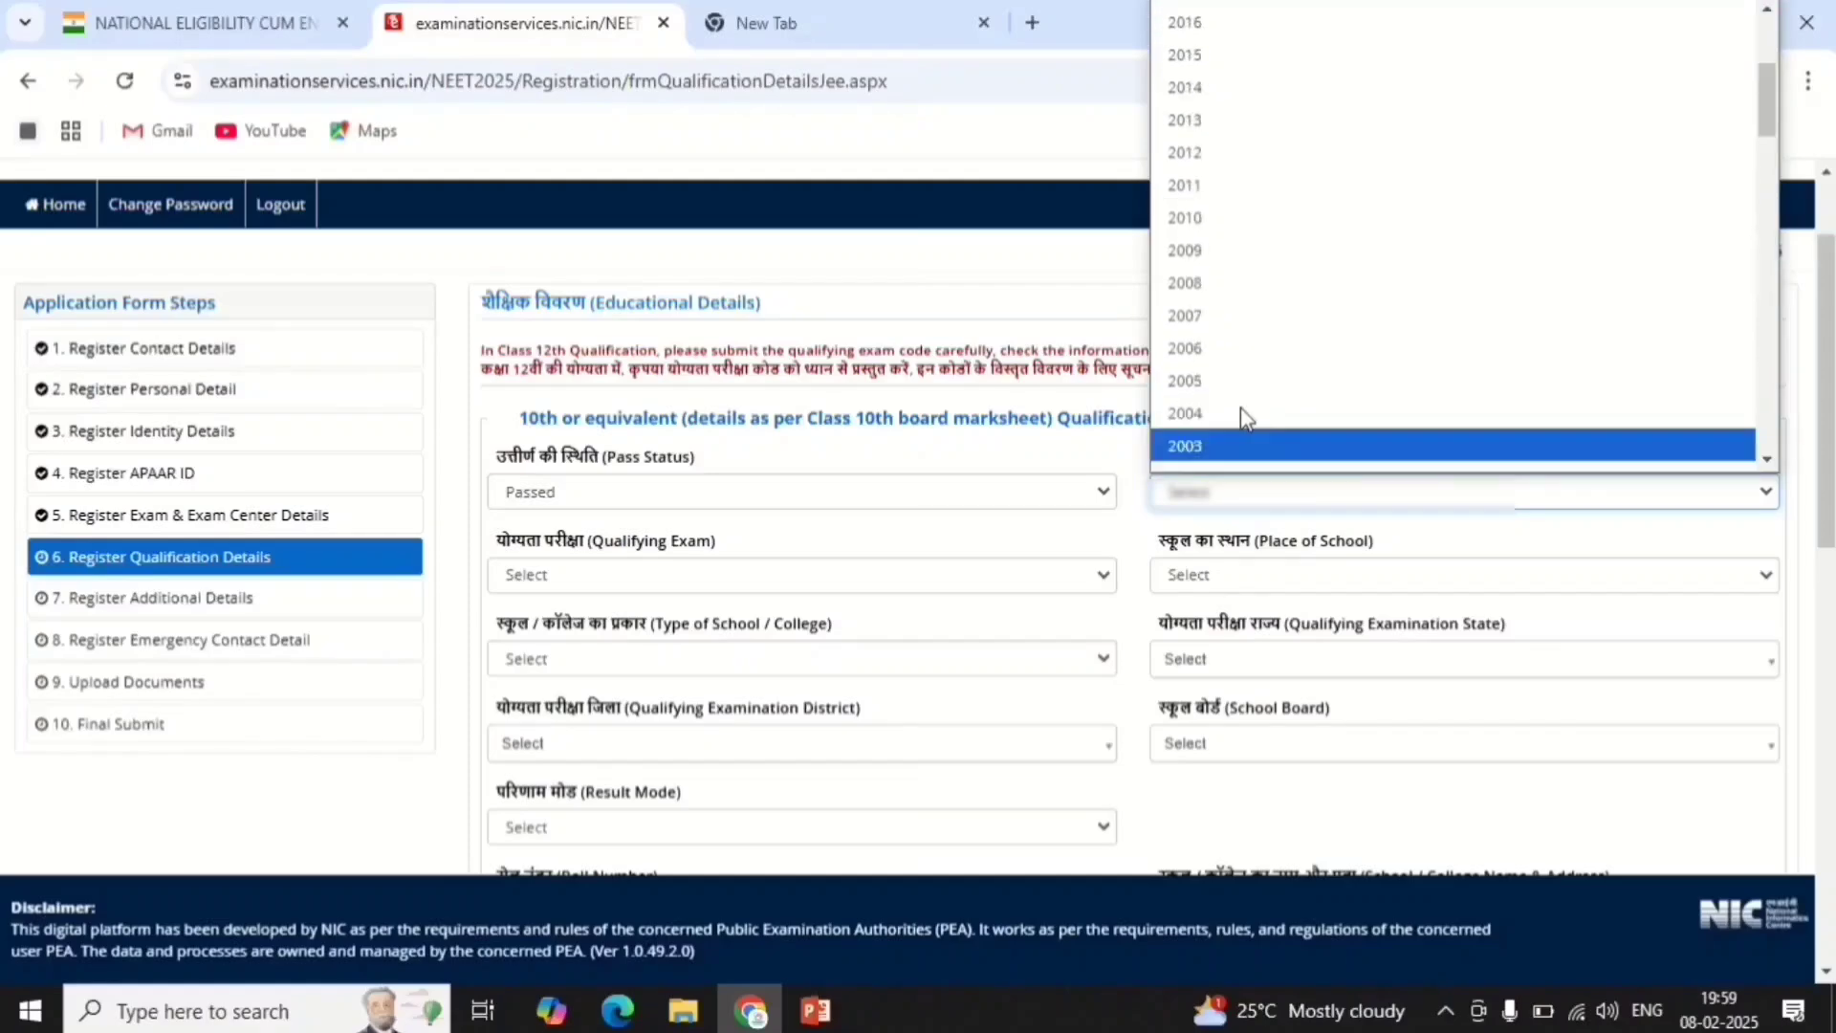
{"action": "left_click", "coordinate": [1228, 239]}
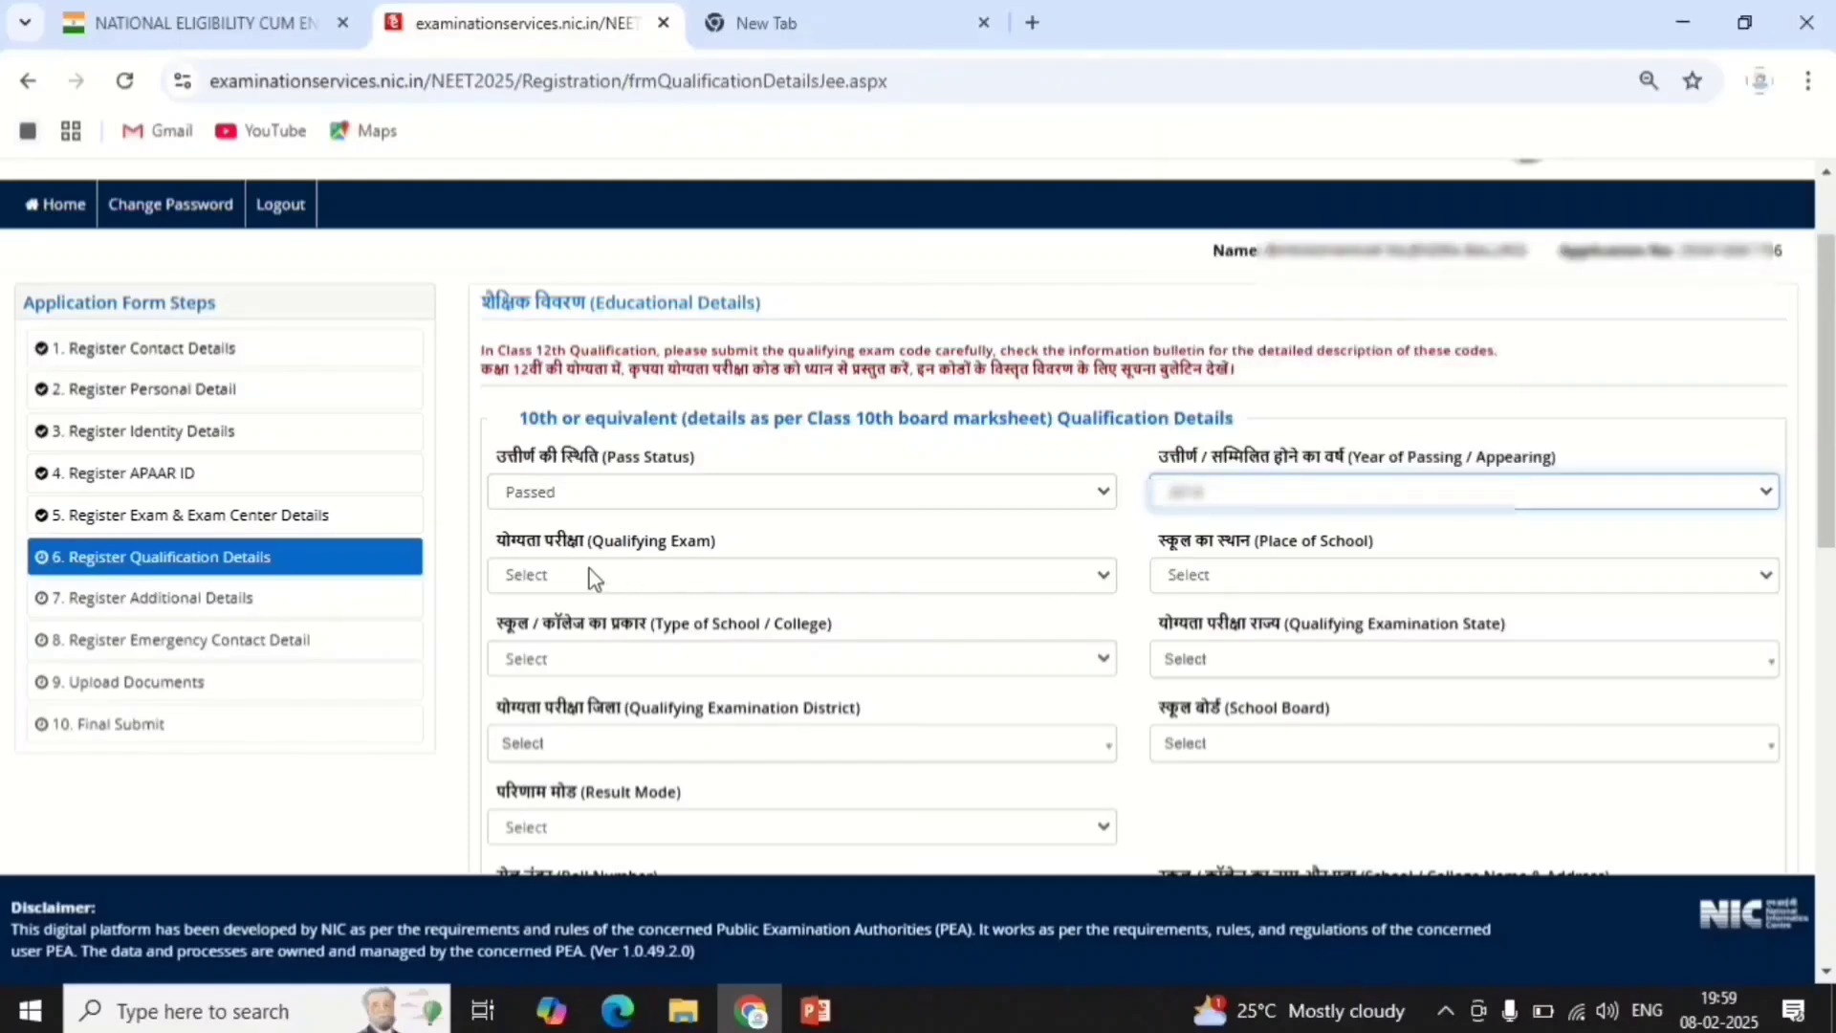
- Set the Qualifying Exam in the 10th qualification details to 10th or Equivalent
{"action": "left_click_drag", "start_coordinate": [526, 541], "coordinate": [742, 545]}
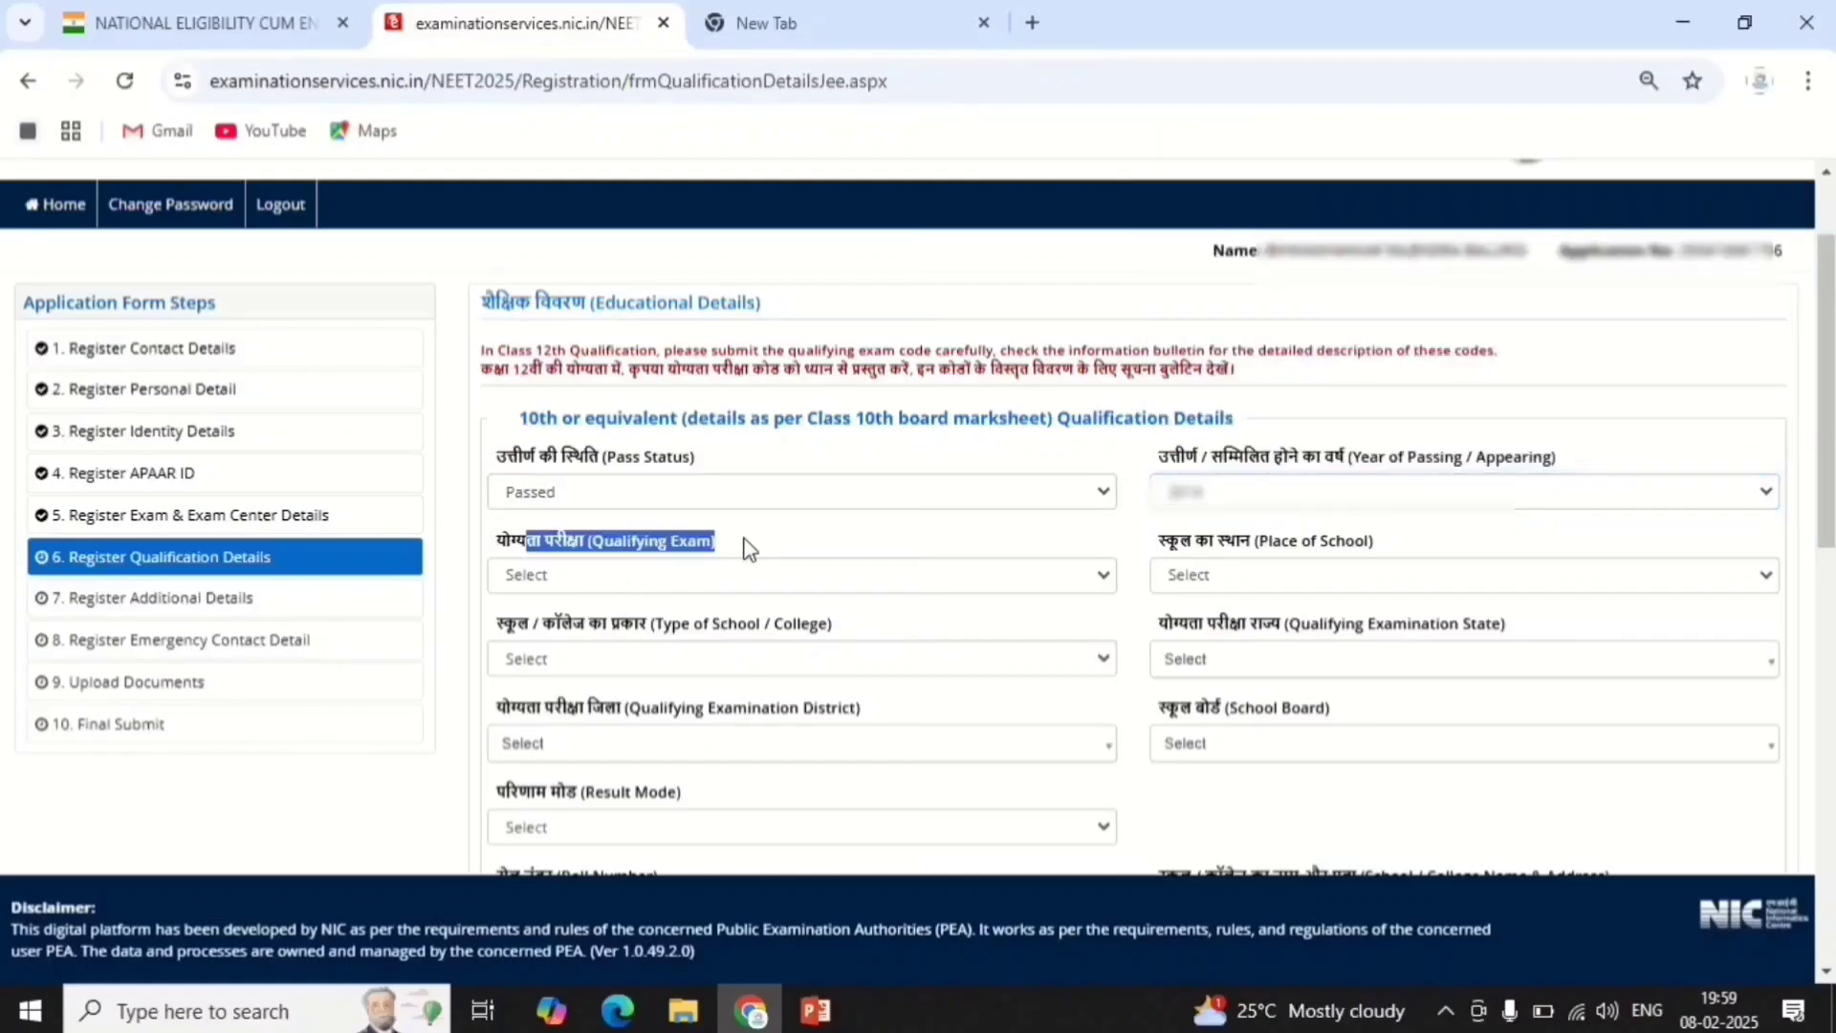
{"action": "left_click", "coordinate": [628, 584]}
{"action": "left_click", "coordinate": [604, 634]}
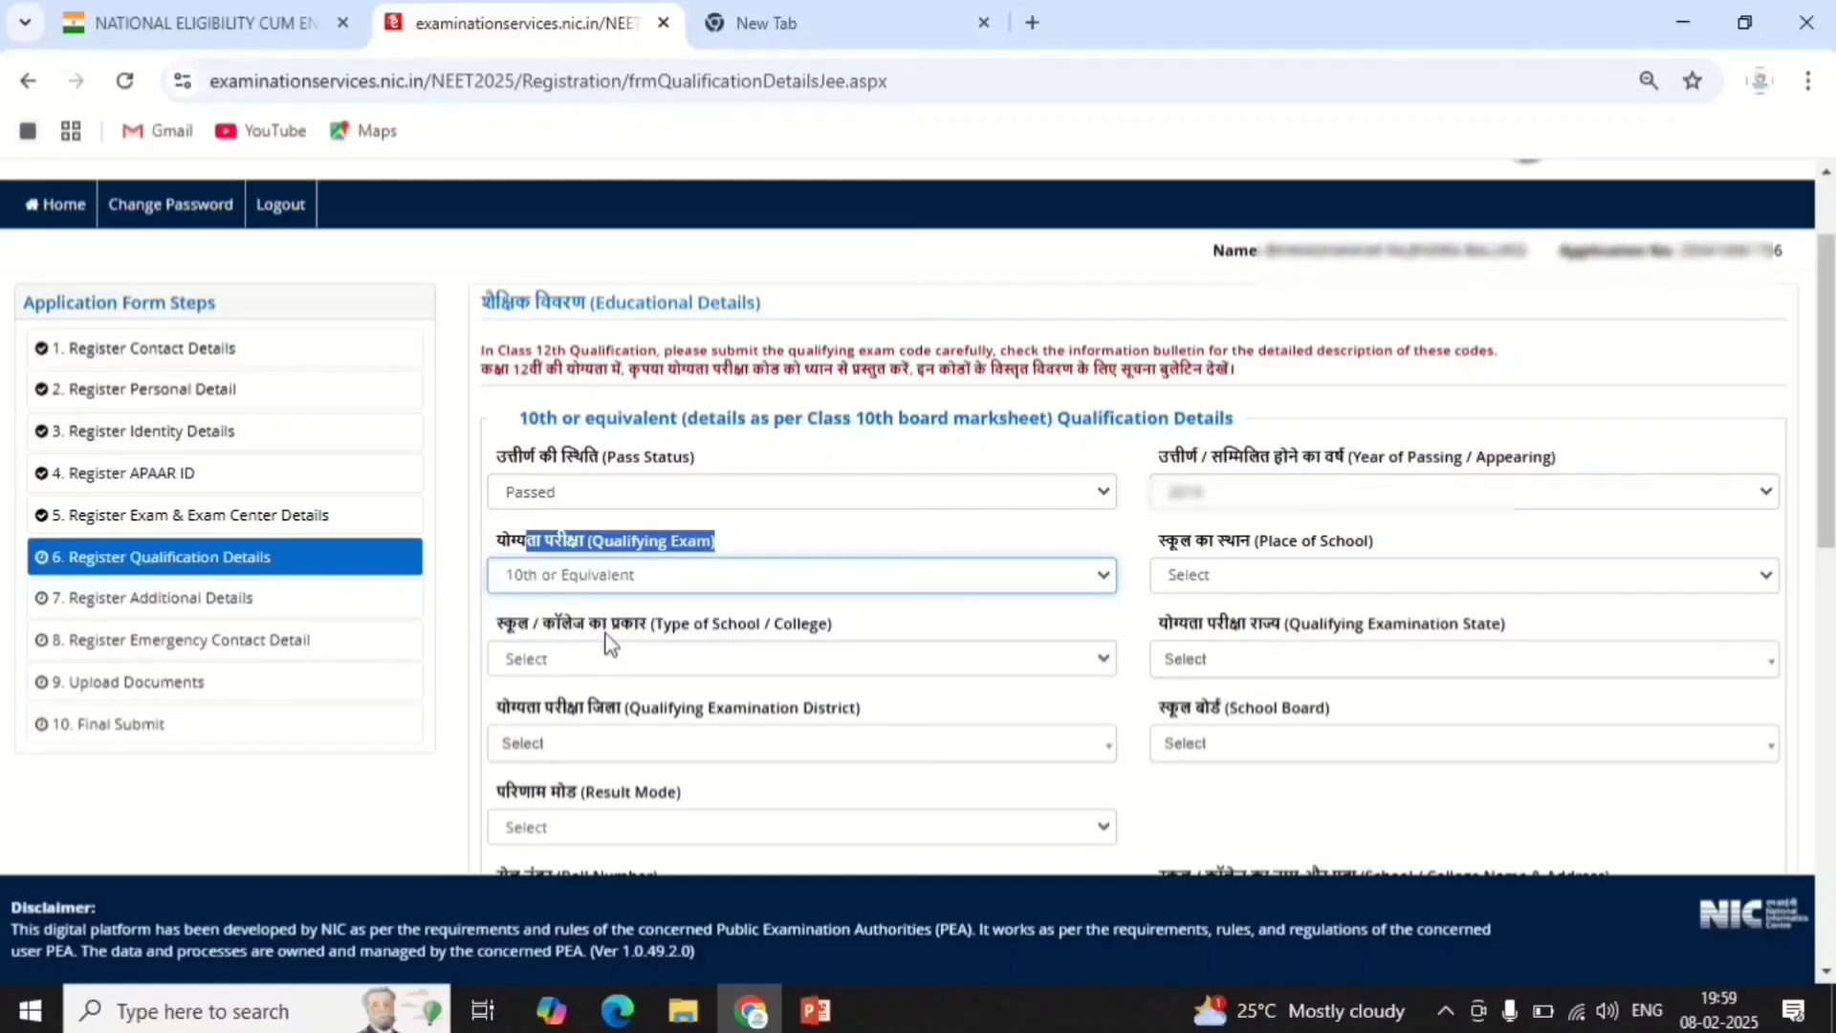
{"action": "left_click", "coordinate": [957, 546]}
- Set the Place of School in the 10th qualification details to Urban
{"action": "left_click_drag", "start_coordinate": [1374, 544], "coordinate": [1240, 553]}
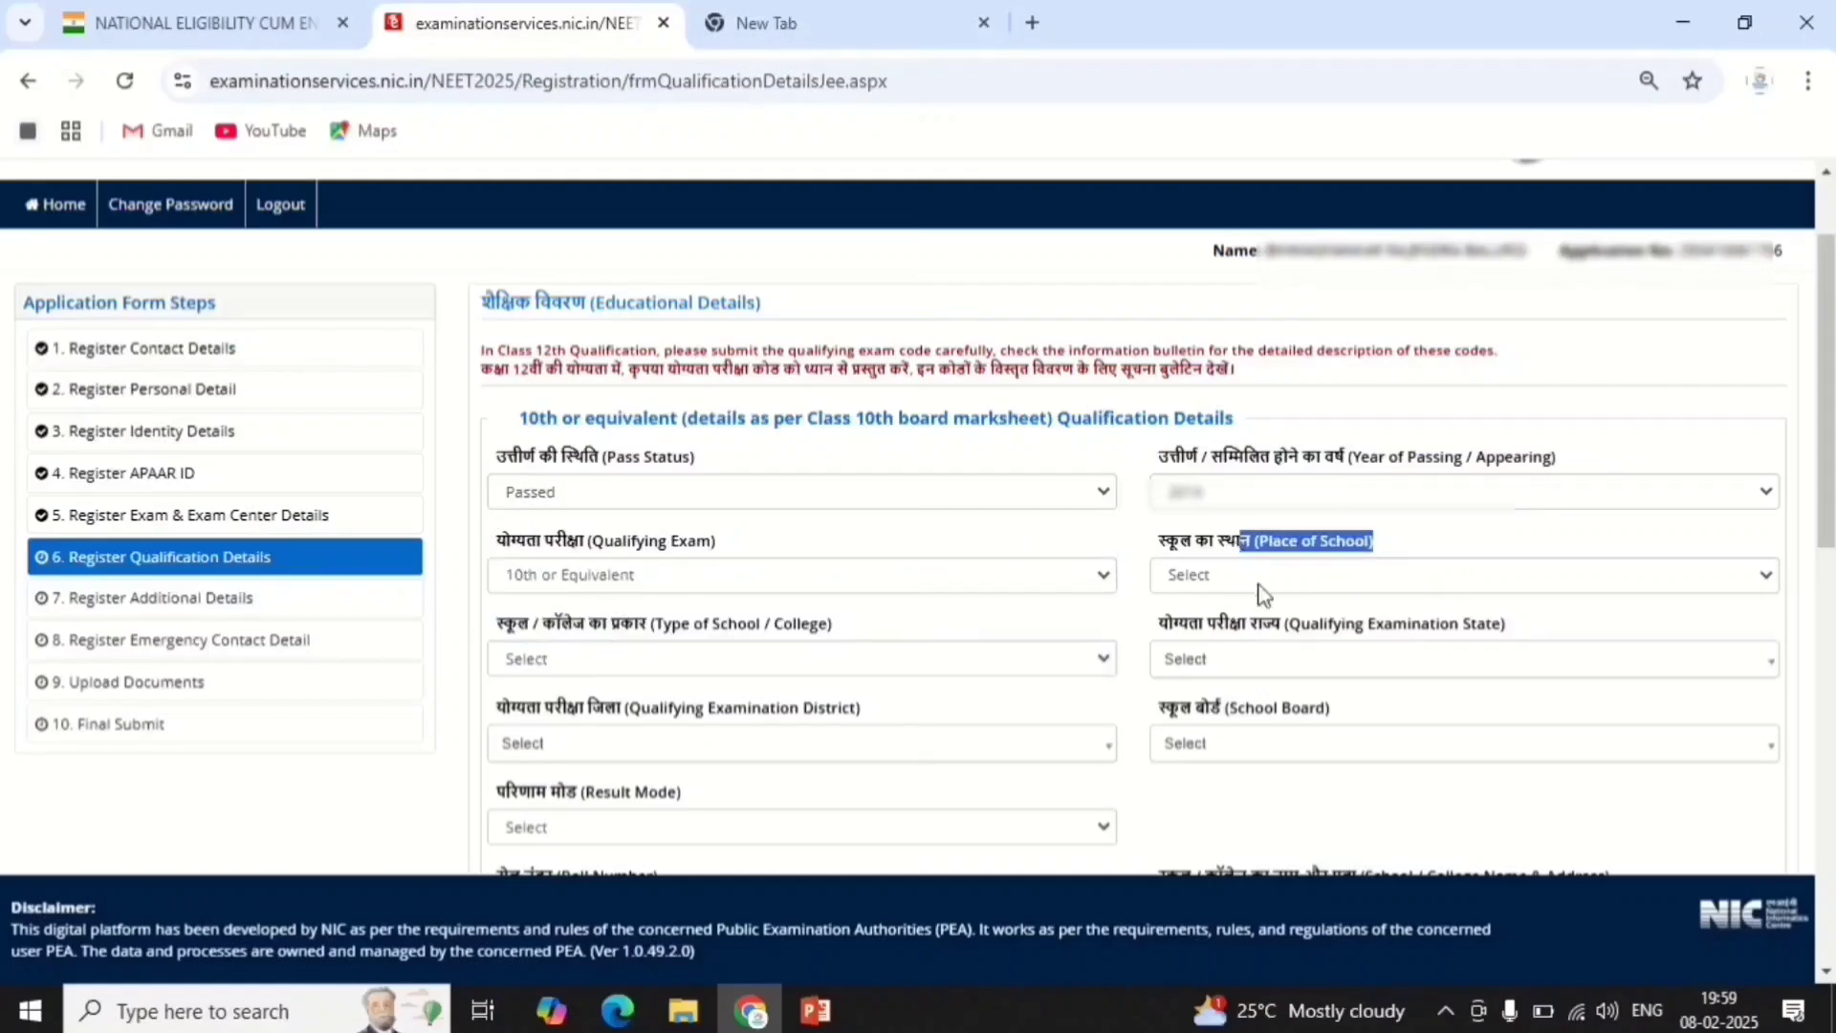
{"action": "left_click", "coordinate": [1221, 577]}
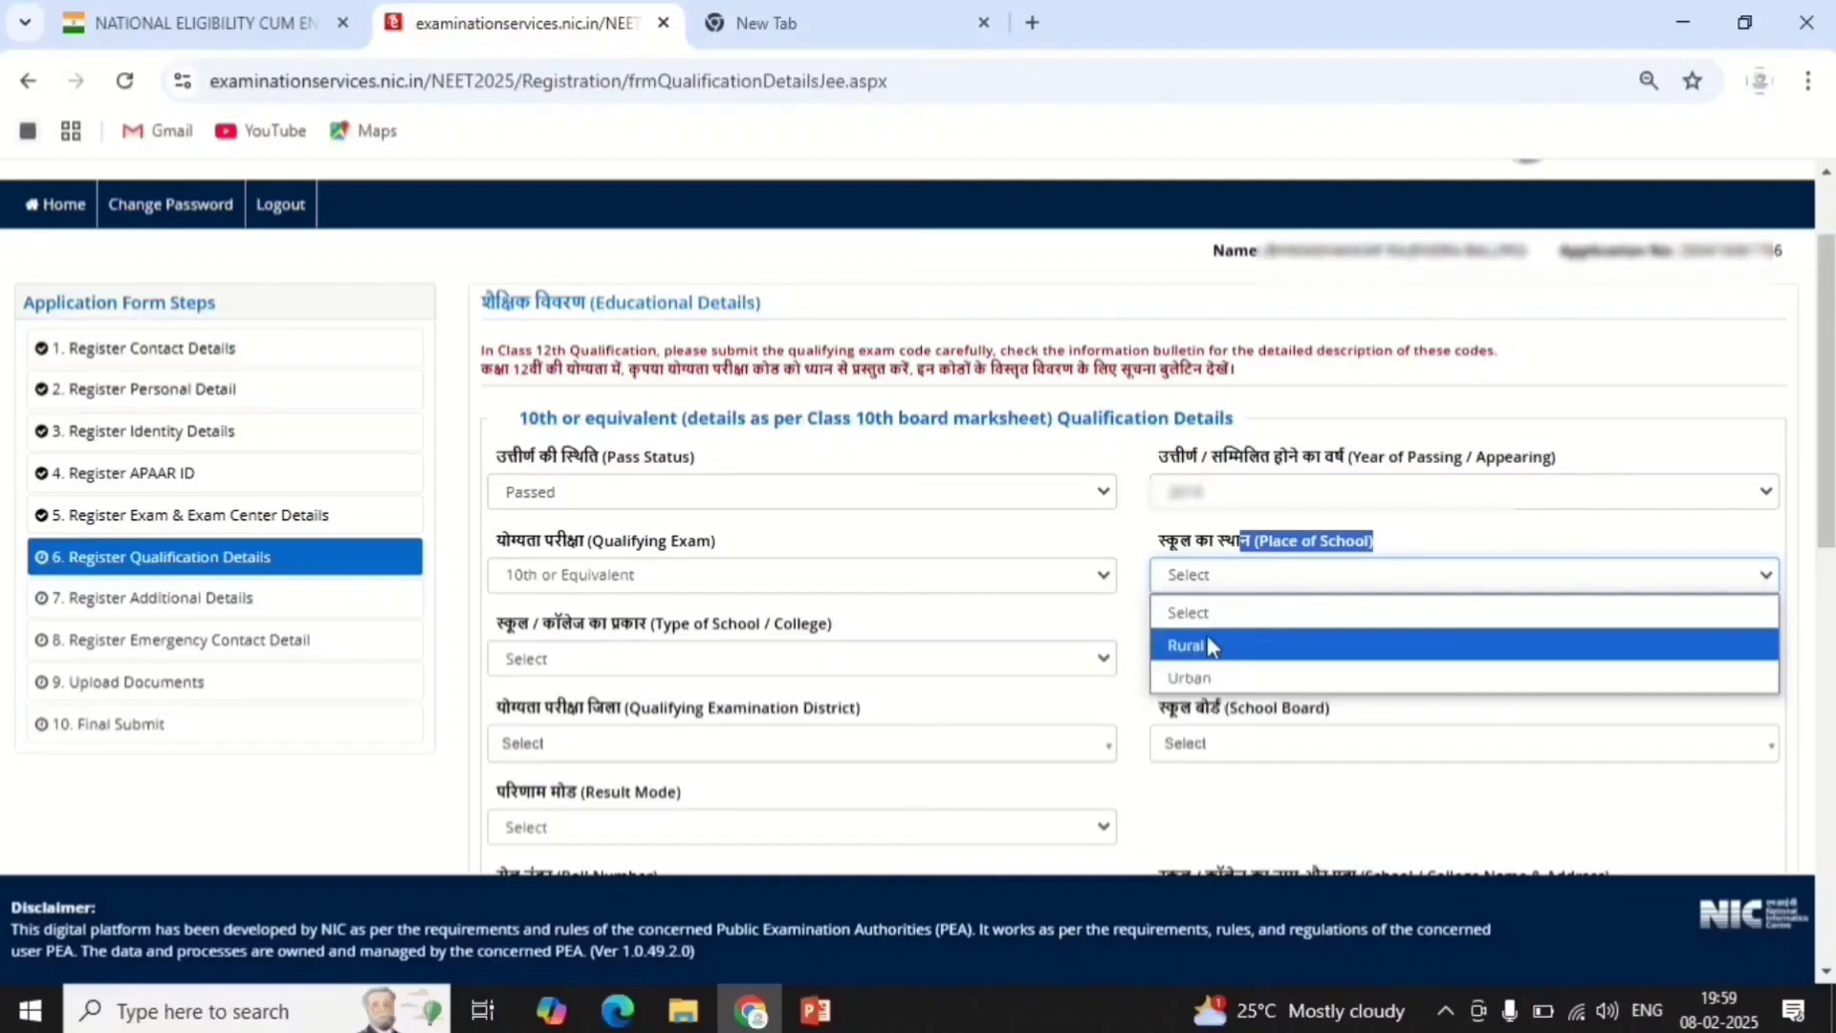
{"action": "left_click", "coordinate": [1203, 677]}
{"action": "left_click", "coordinate": [1109, 623]}
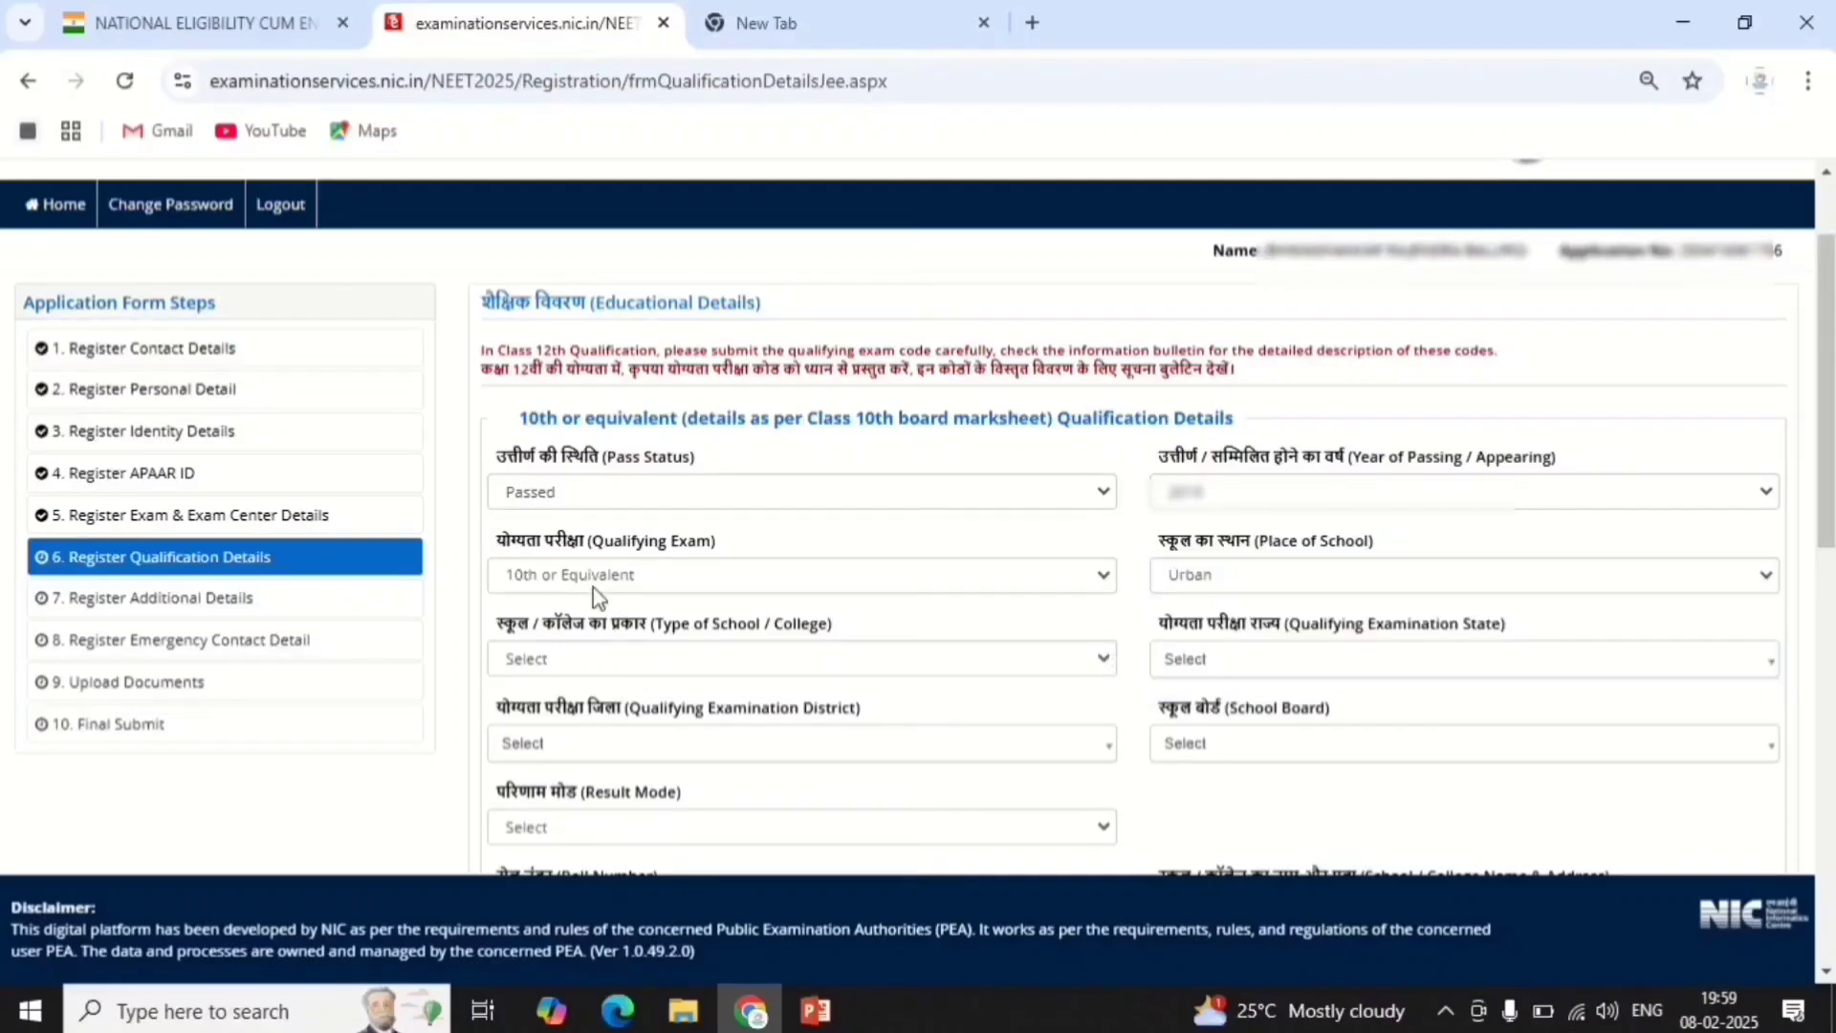
- Open the choices for Type of School / College in the 10th qualification details
{"action": "left_click_drag", "start_coordinate": [867, 631], "coordinate": [650, 626]}
{"action": "left_click", "coordinate": [892, 623]}
{"action": "left_click", "coordinate": [594, 660]}
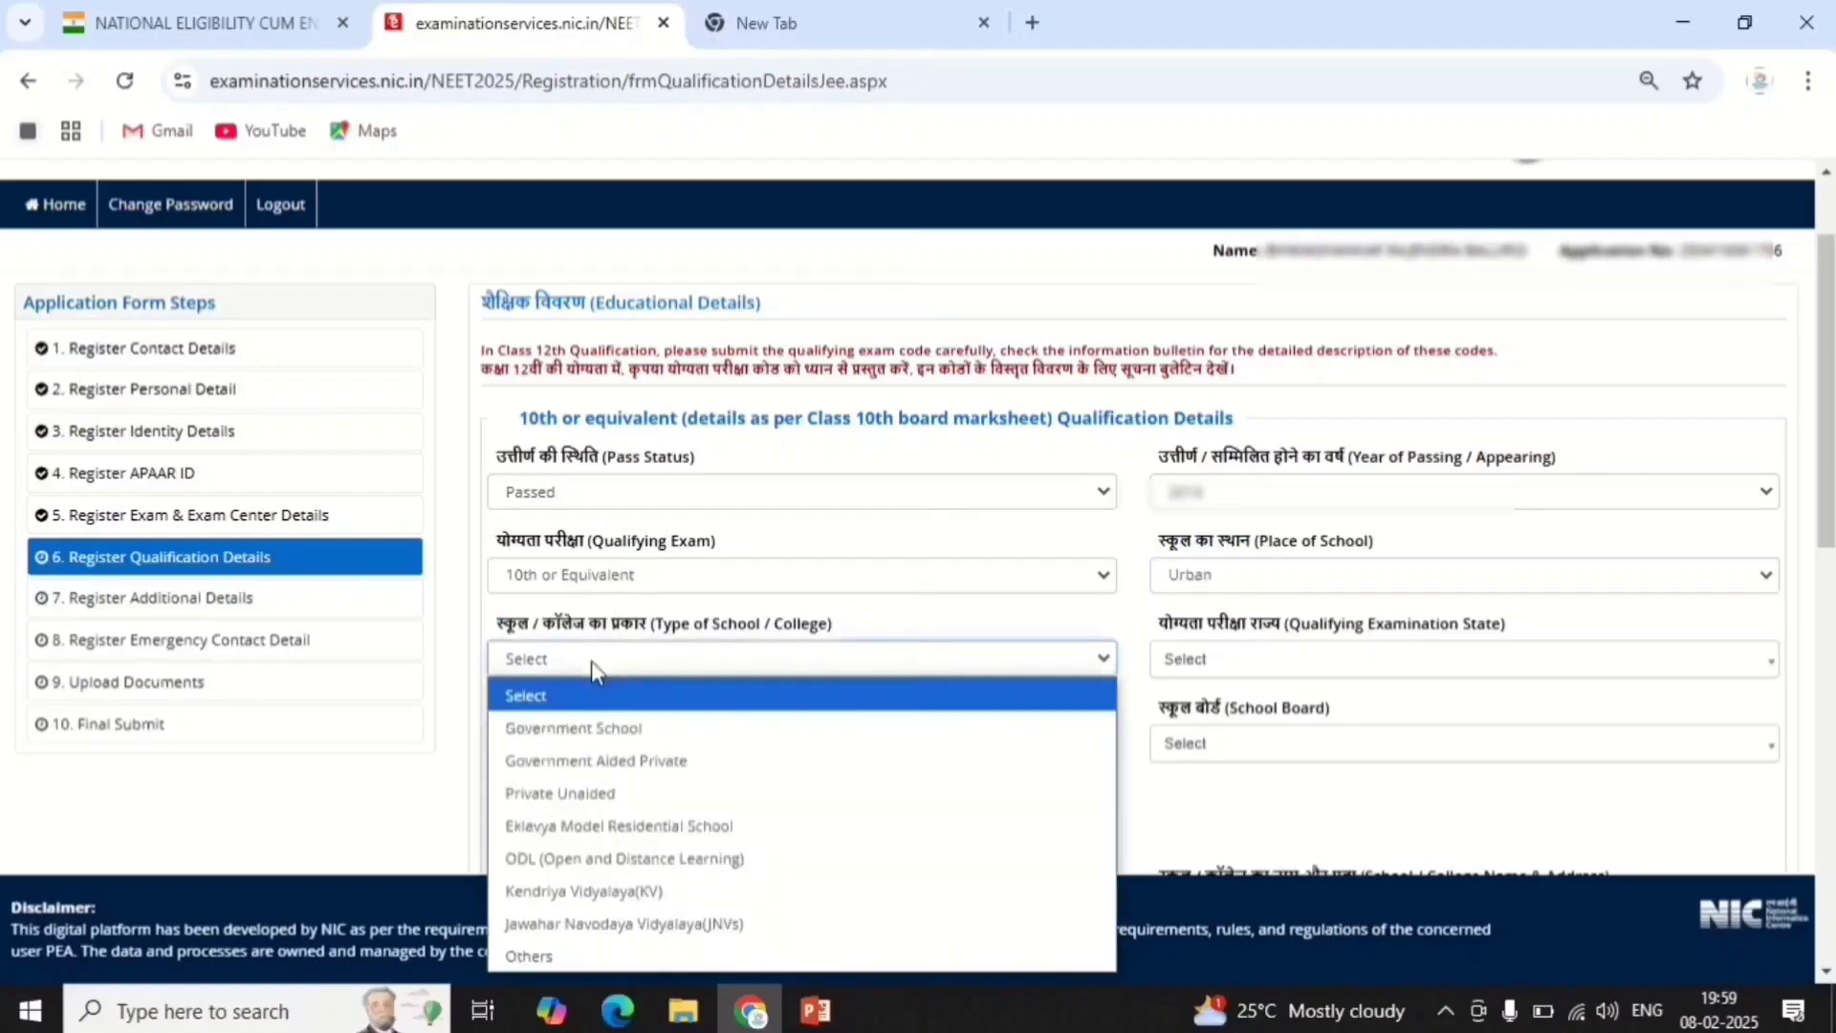
{"action": "left_click", "coordinate": [589, 703]}
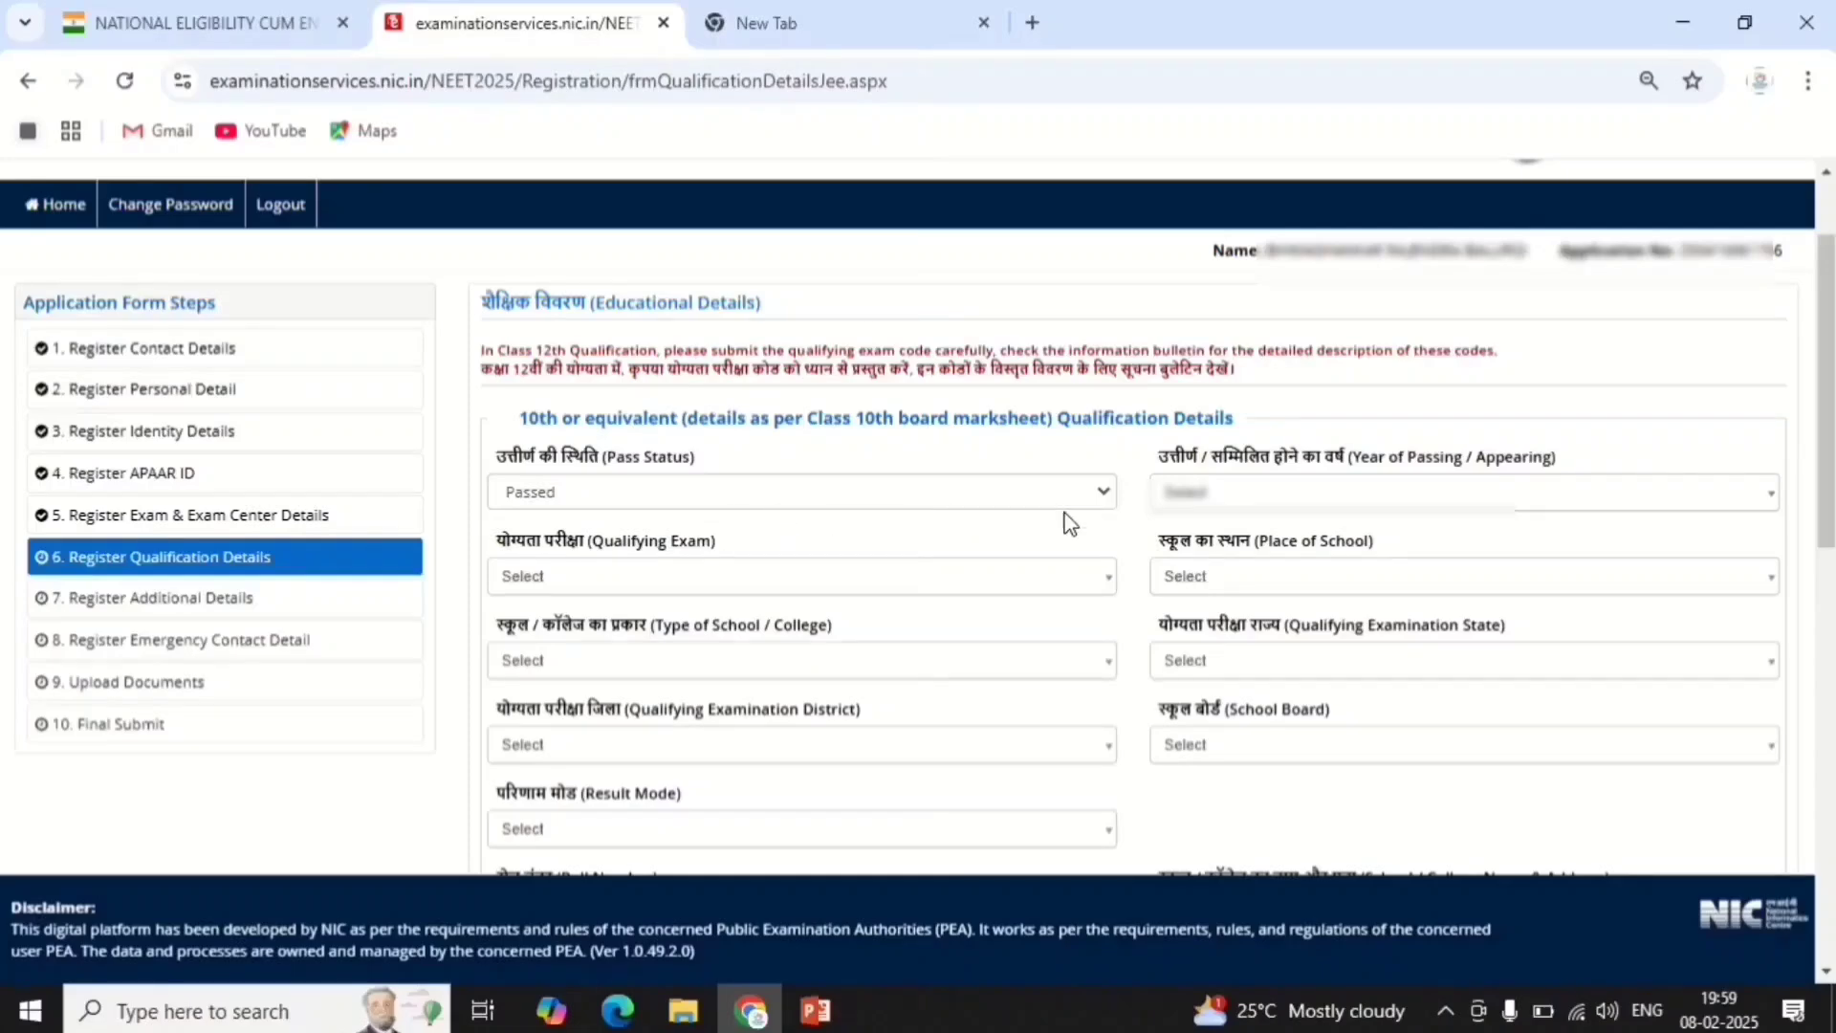
- Set the 10th qualification's Year of Passing / Appearing to 2010 and its Qualifying Exam to 10th or Equivalent
{"action": "left_click", "coordinate": [1176, 492]}
{"action": "scroll", "coordinate": [1234, 746], "scroll_direction": "down", "scroll_amount": 2}
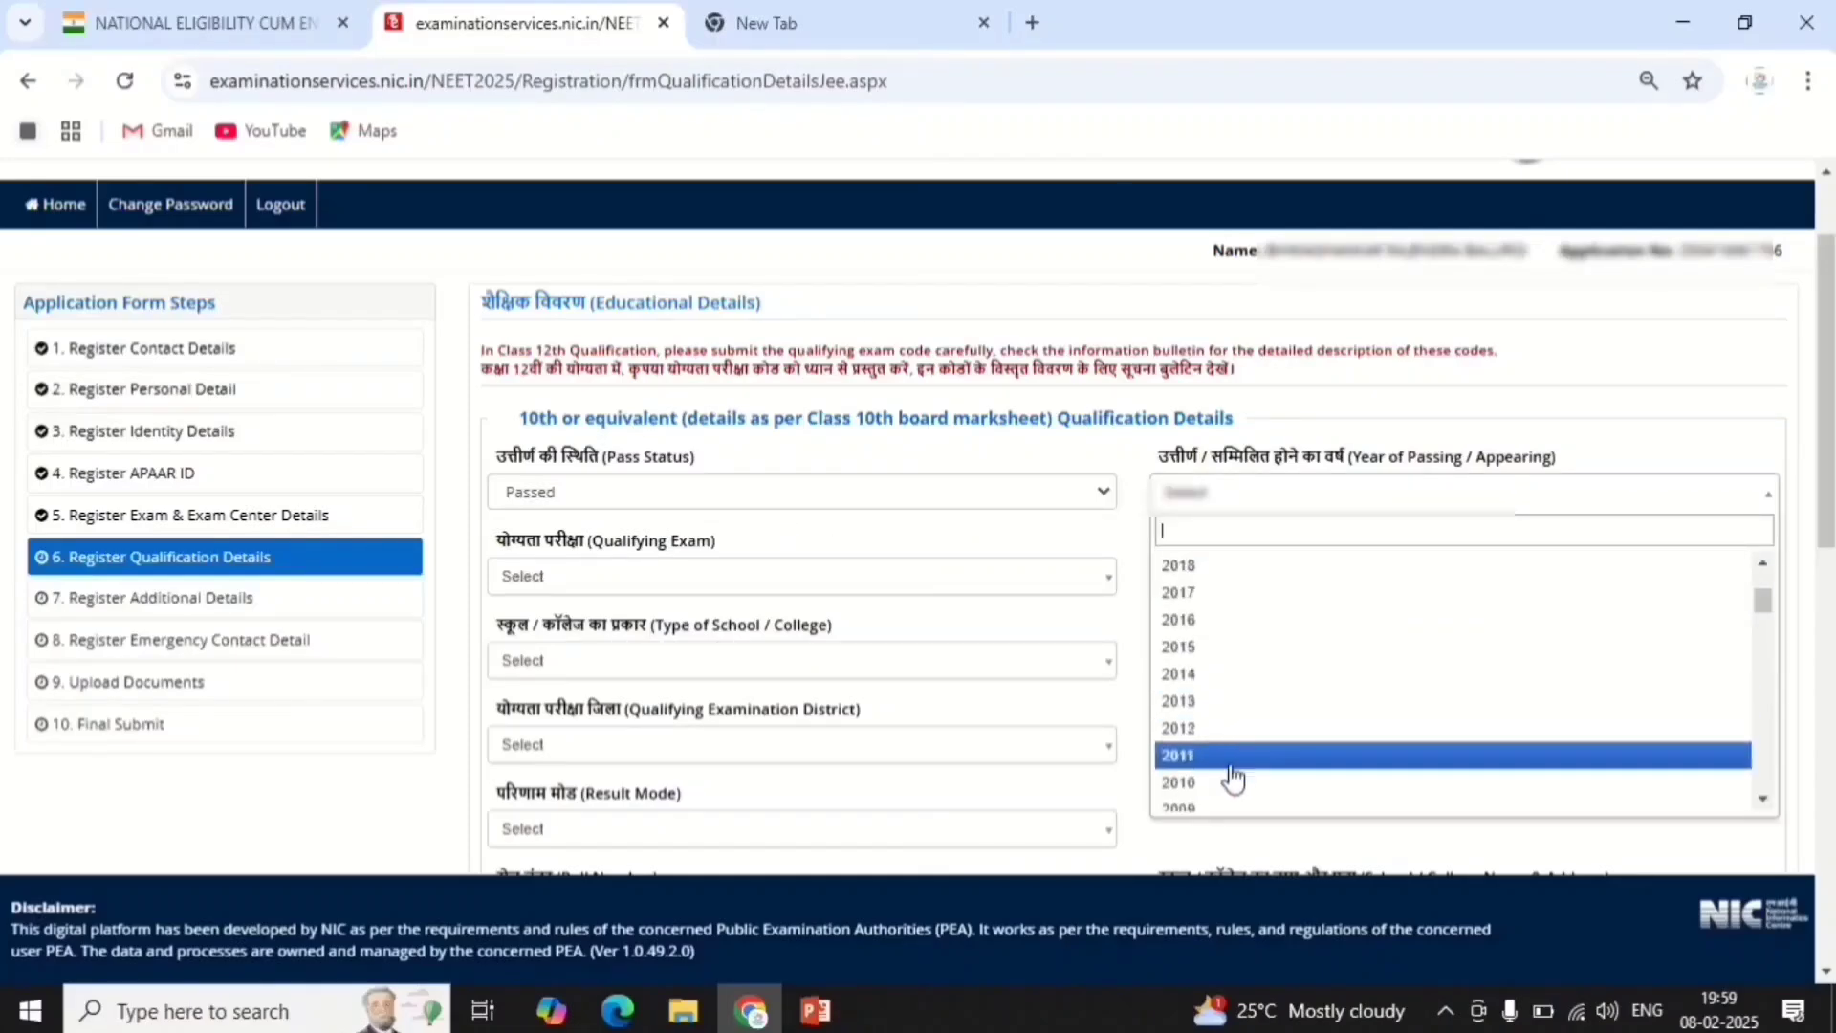
{"action": "left_click", "coordinate": [1231, 765]}
{"action": "left_click", "coordinate": [793, 576]}
{"action": "left_click", "coordinate": [784, 673]}
- Set the 10th qualification's Place of School to Rural and change it to Urban
{"action": "left_click", "coordinate": [1185, 573]}
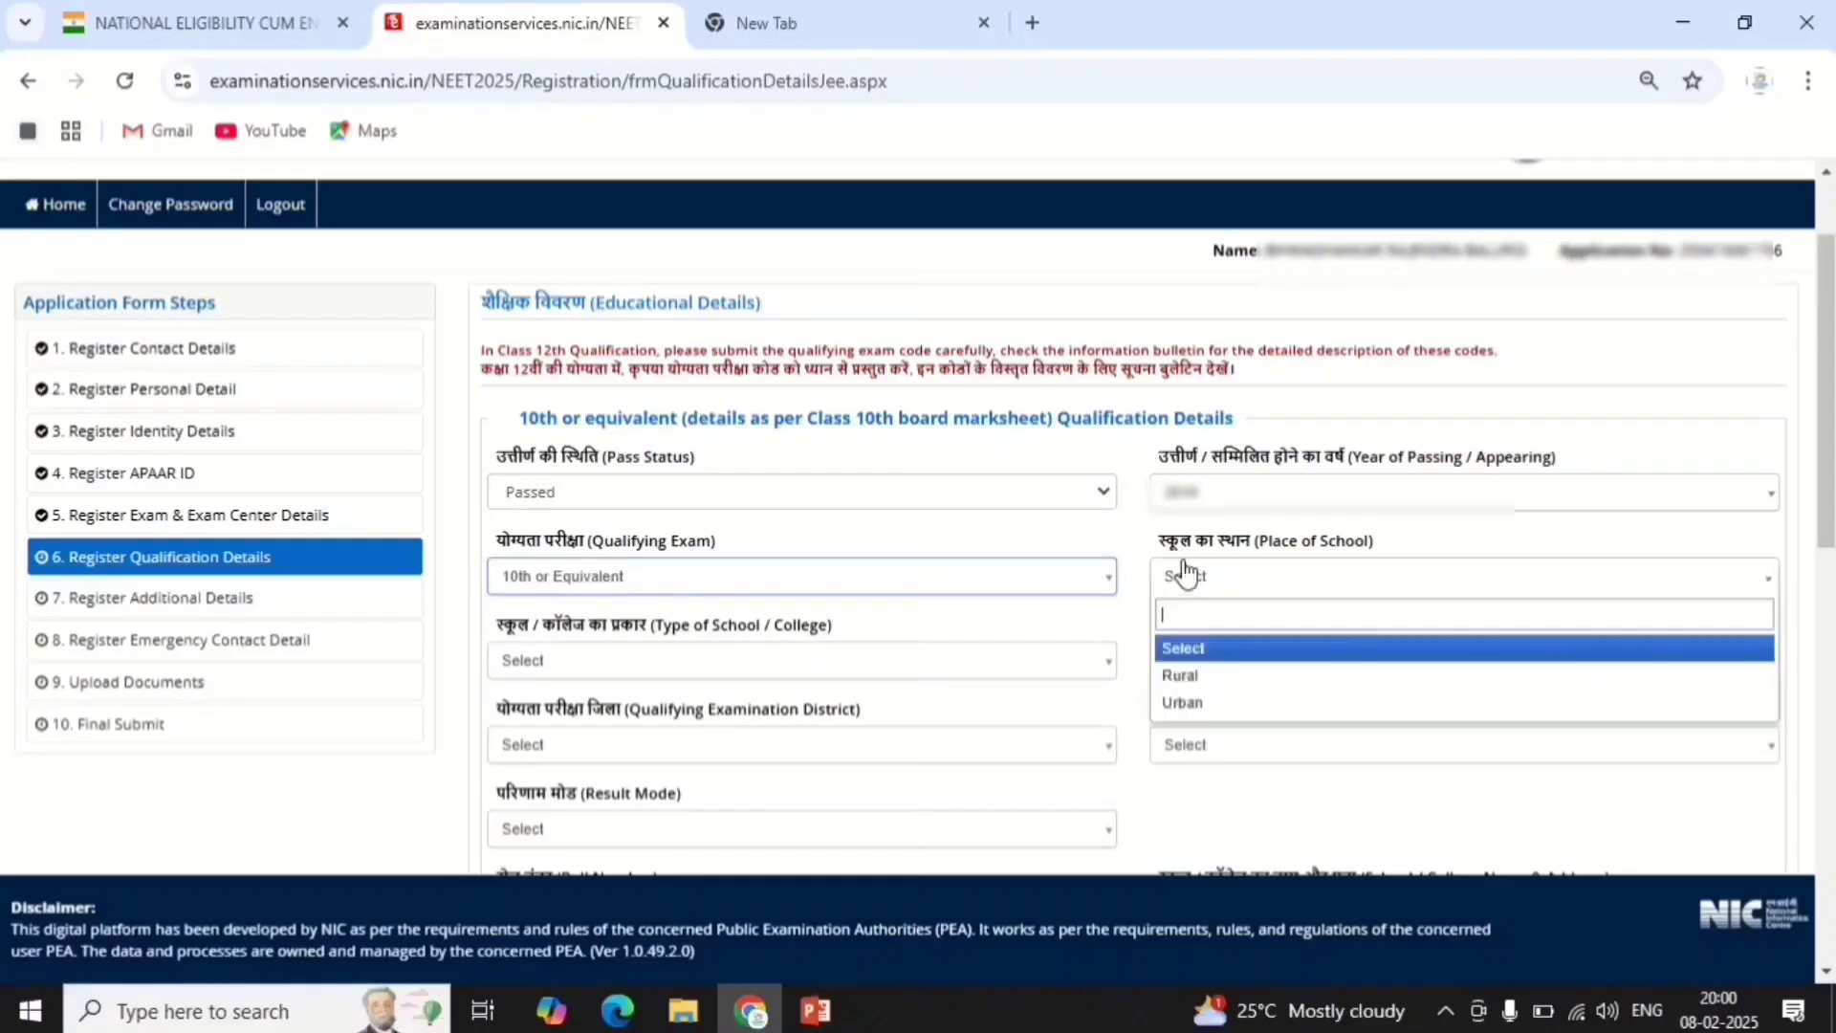
{"action": "left_click", "coordinate": [1182, 675]}
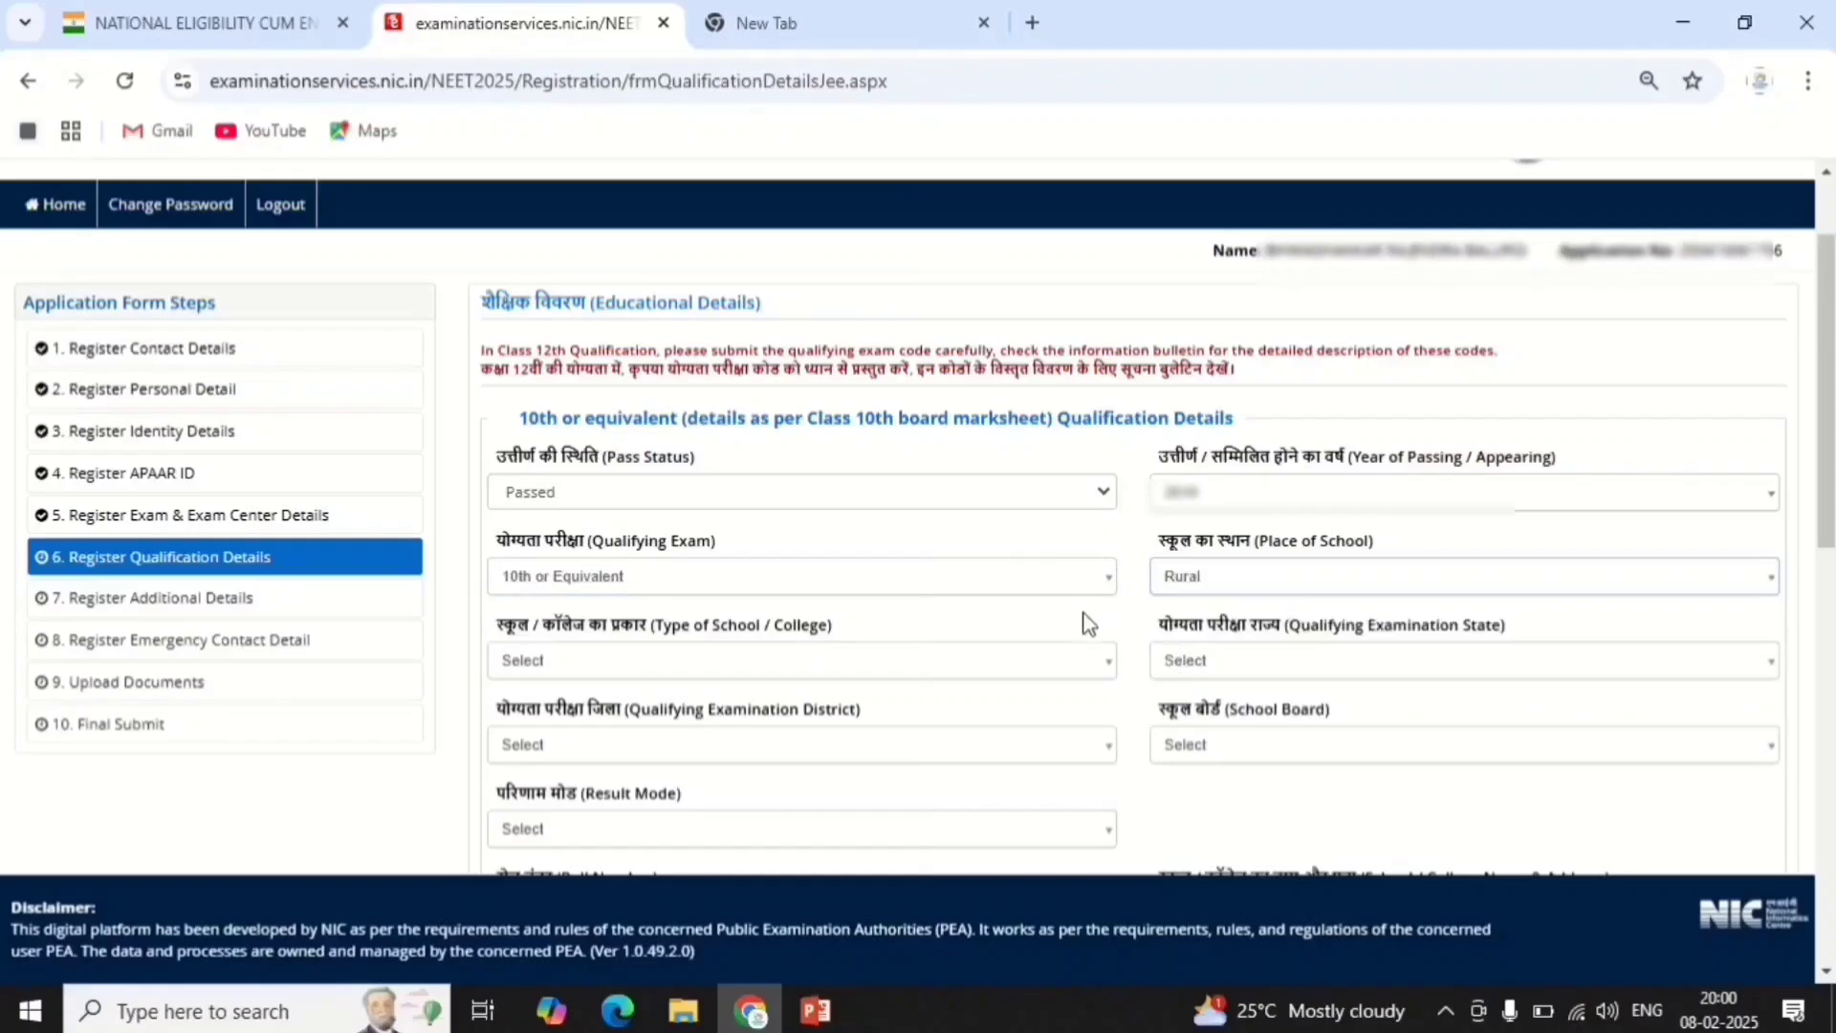
{"action": "left_click", "coordinate": [1186, 576]}
{"action": "left_click", "coordinate": [1186, 704]}
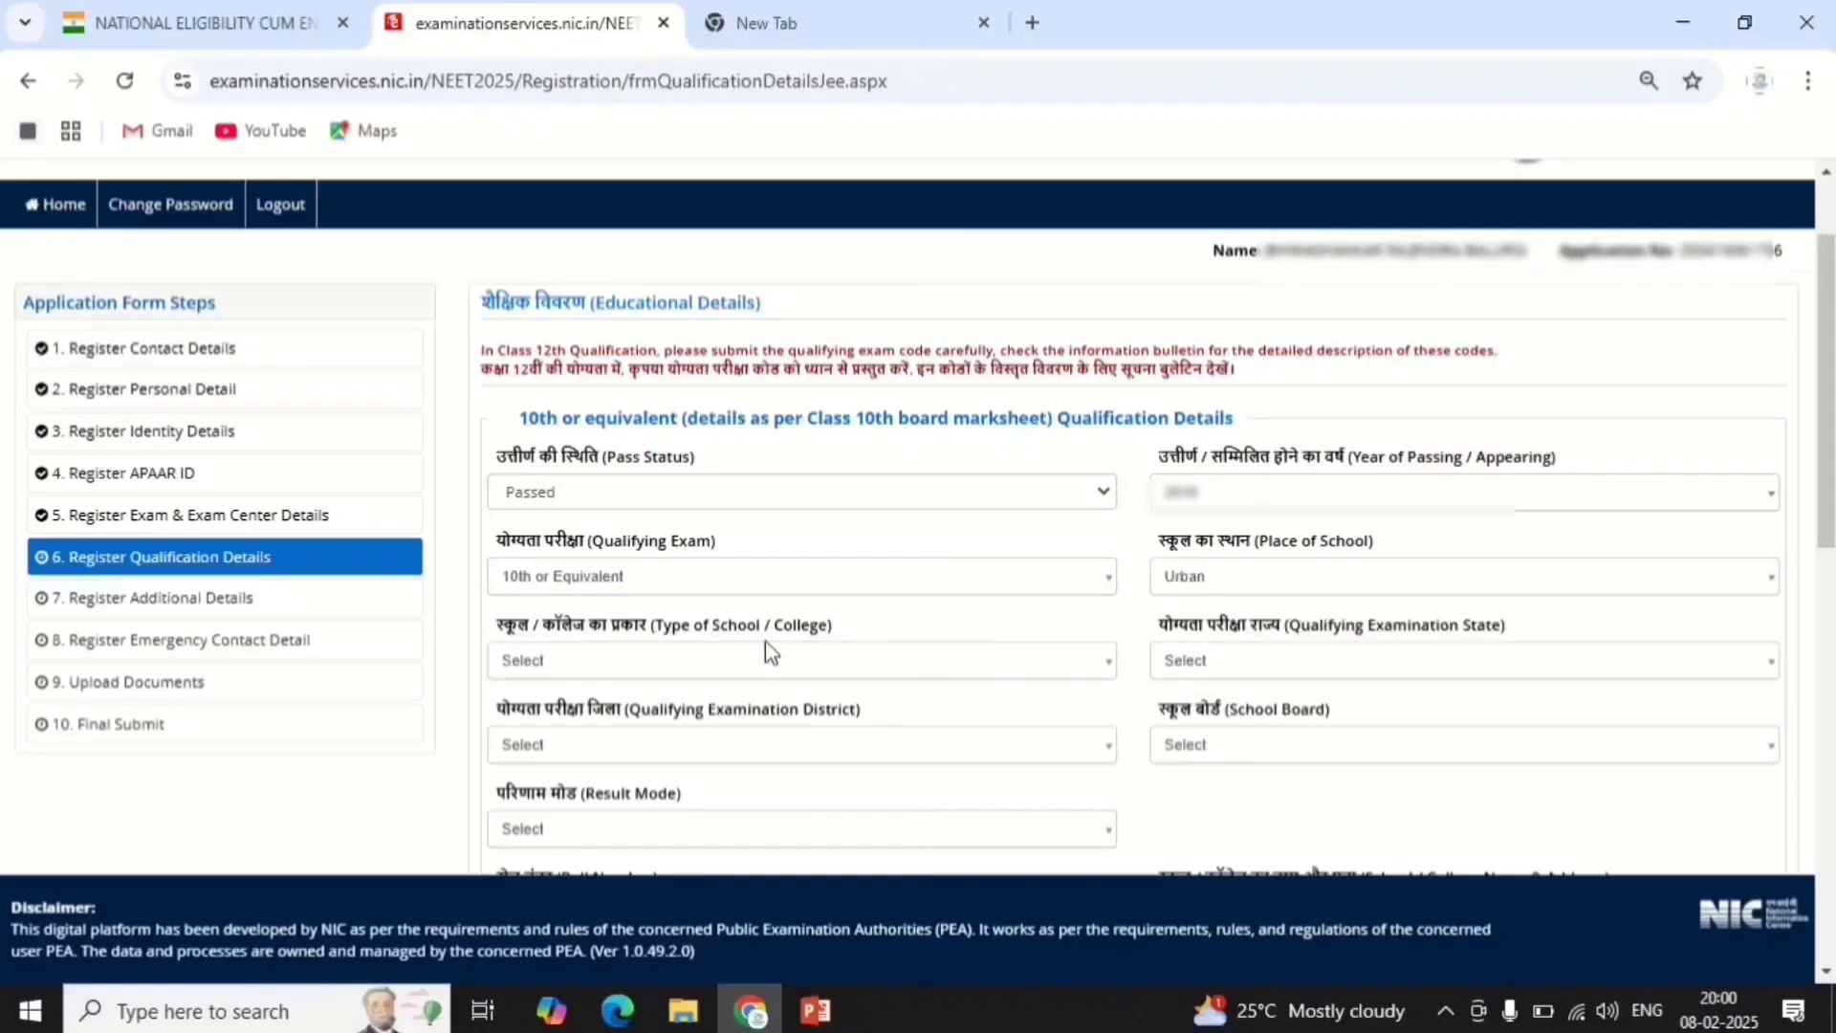
- Set the Type of School / College for the 10th qualification to Private Unaided
{"action": "left_click_drag", "start_coordinate": [672, 630], "coordinate": [656, 677]}
{"action": "left_click", "coordinate": [640, 669]}
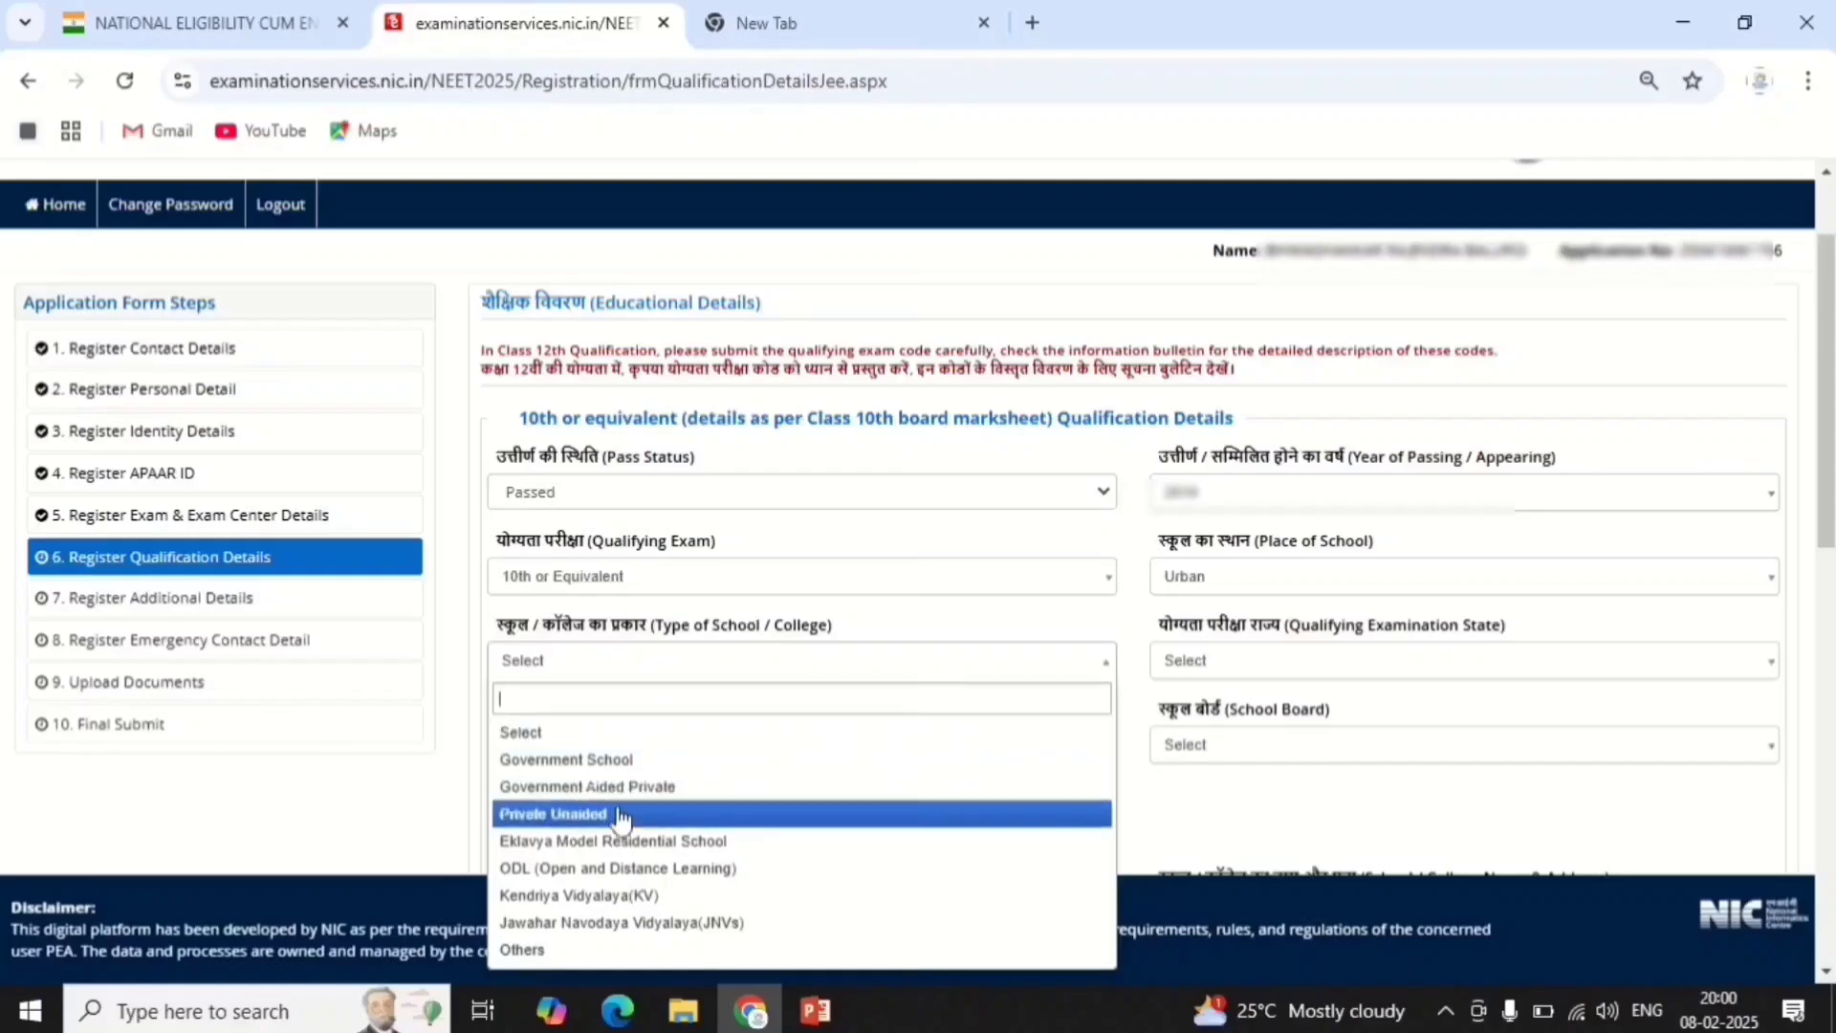
{"action": "left_click_drag", "start_coordinate": [870, 639], "coordinate": [619, 660]}
{"action": "left_click", "coordinate": [619, 660]}
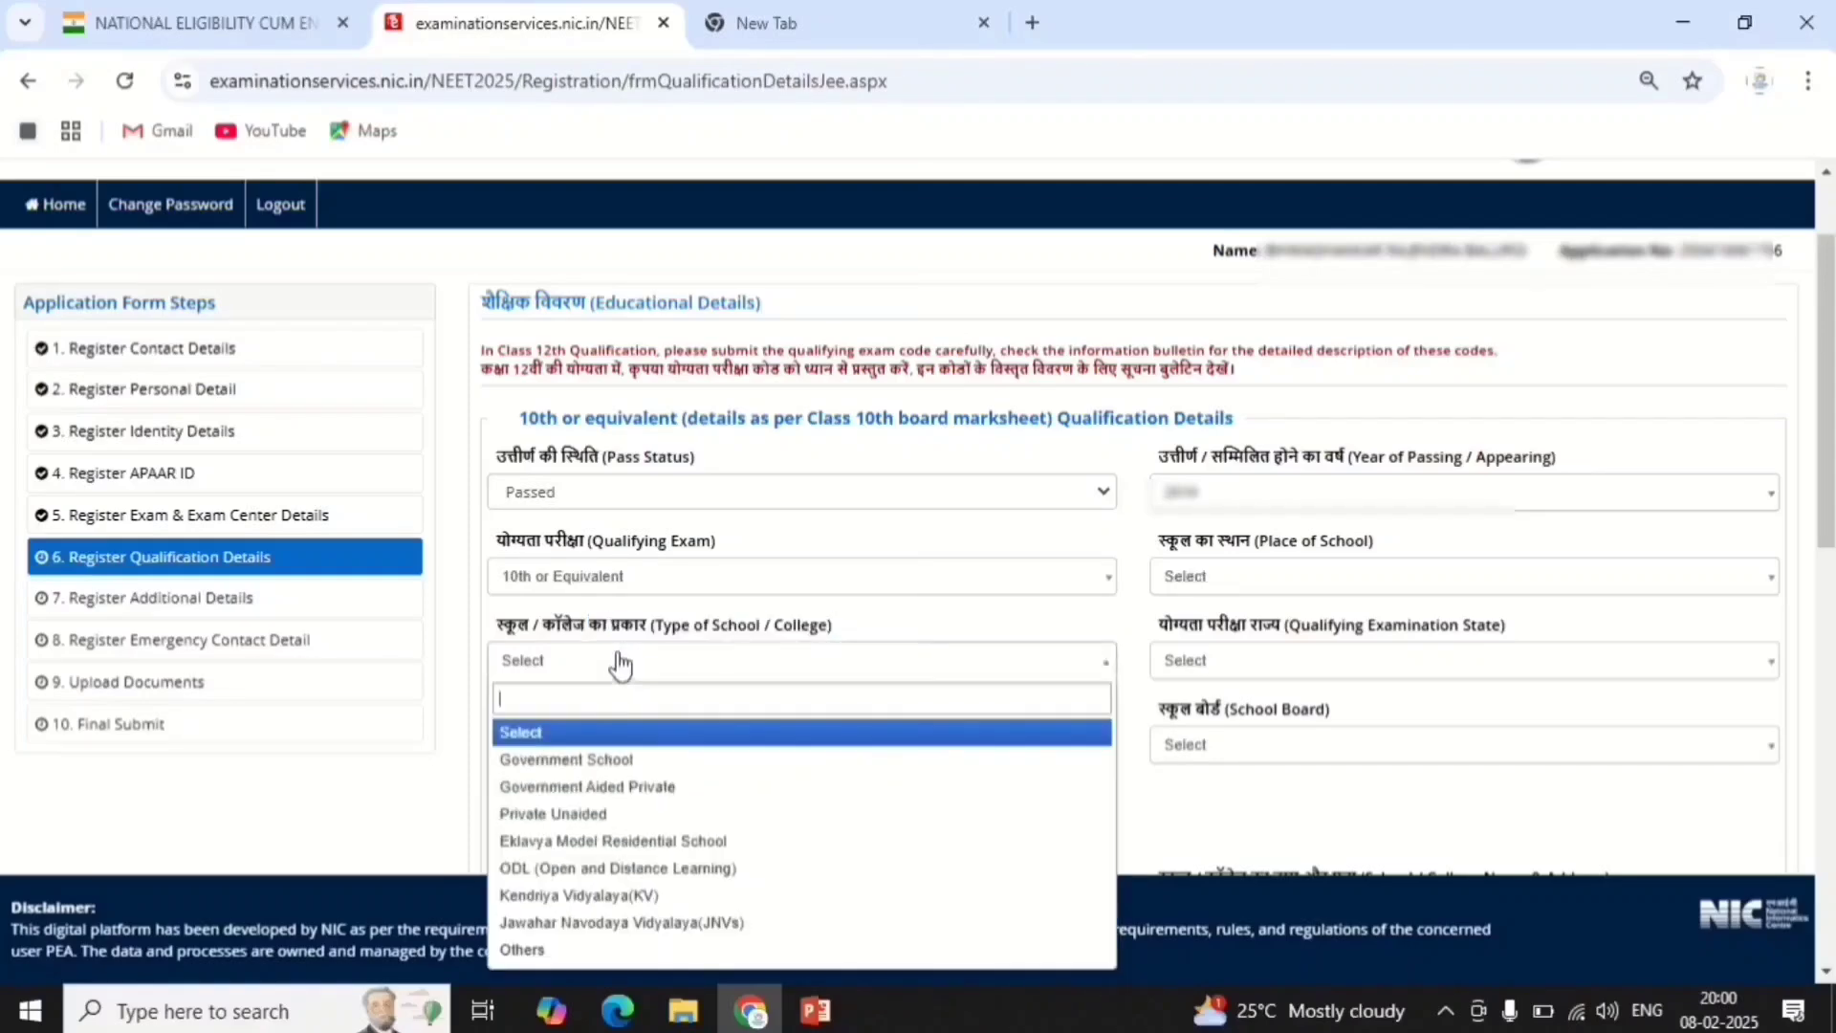
{"action": "left_click", "coordinate": [590, 825]}
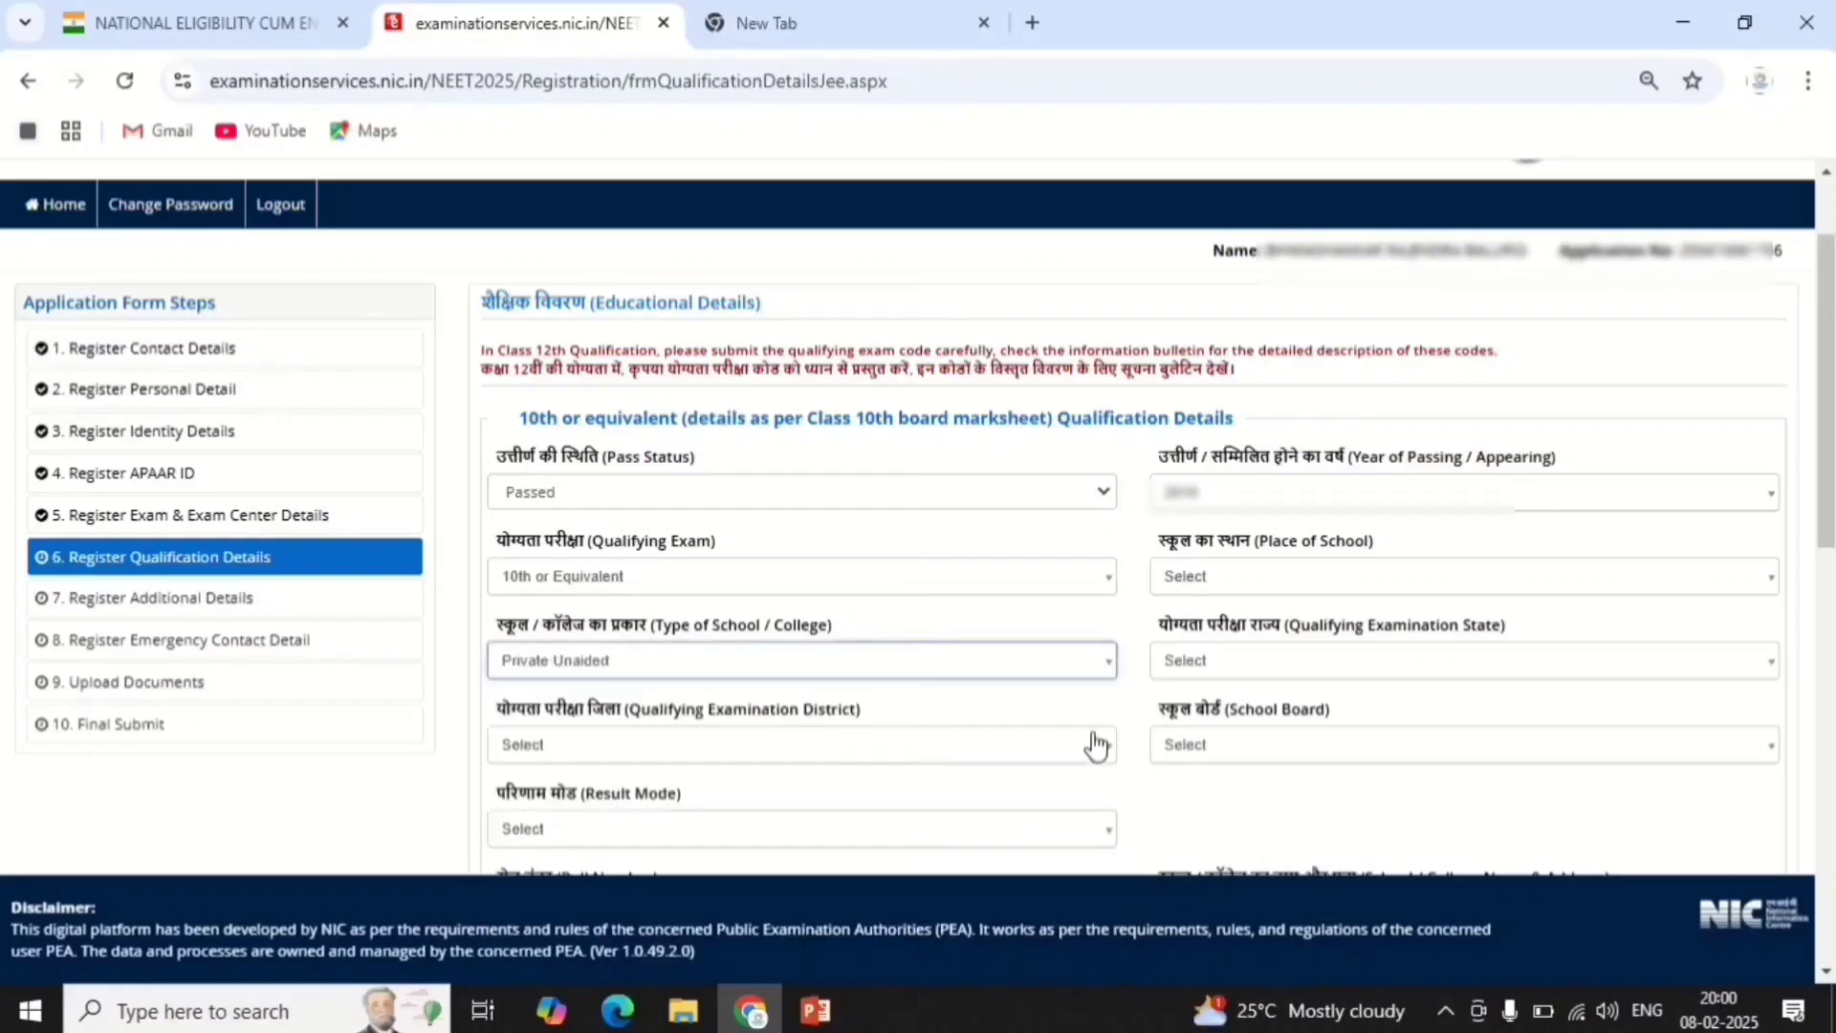
- Set the 10th qualification's Place of School to Rural and its Qualifying Examination State to KARNATAKA
{"action": "left_click", "coordinate": [1233, 574]}
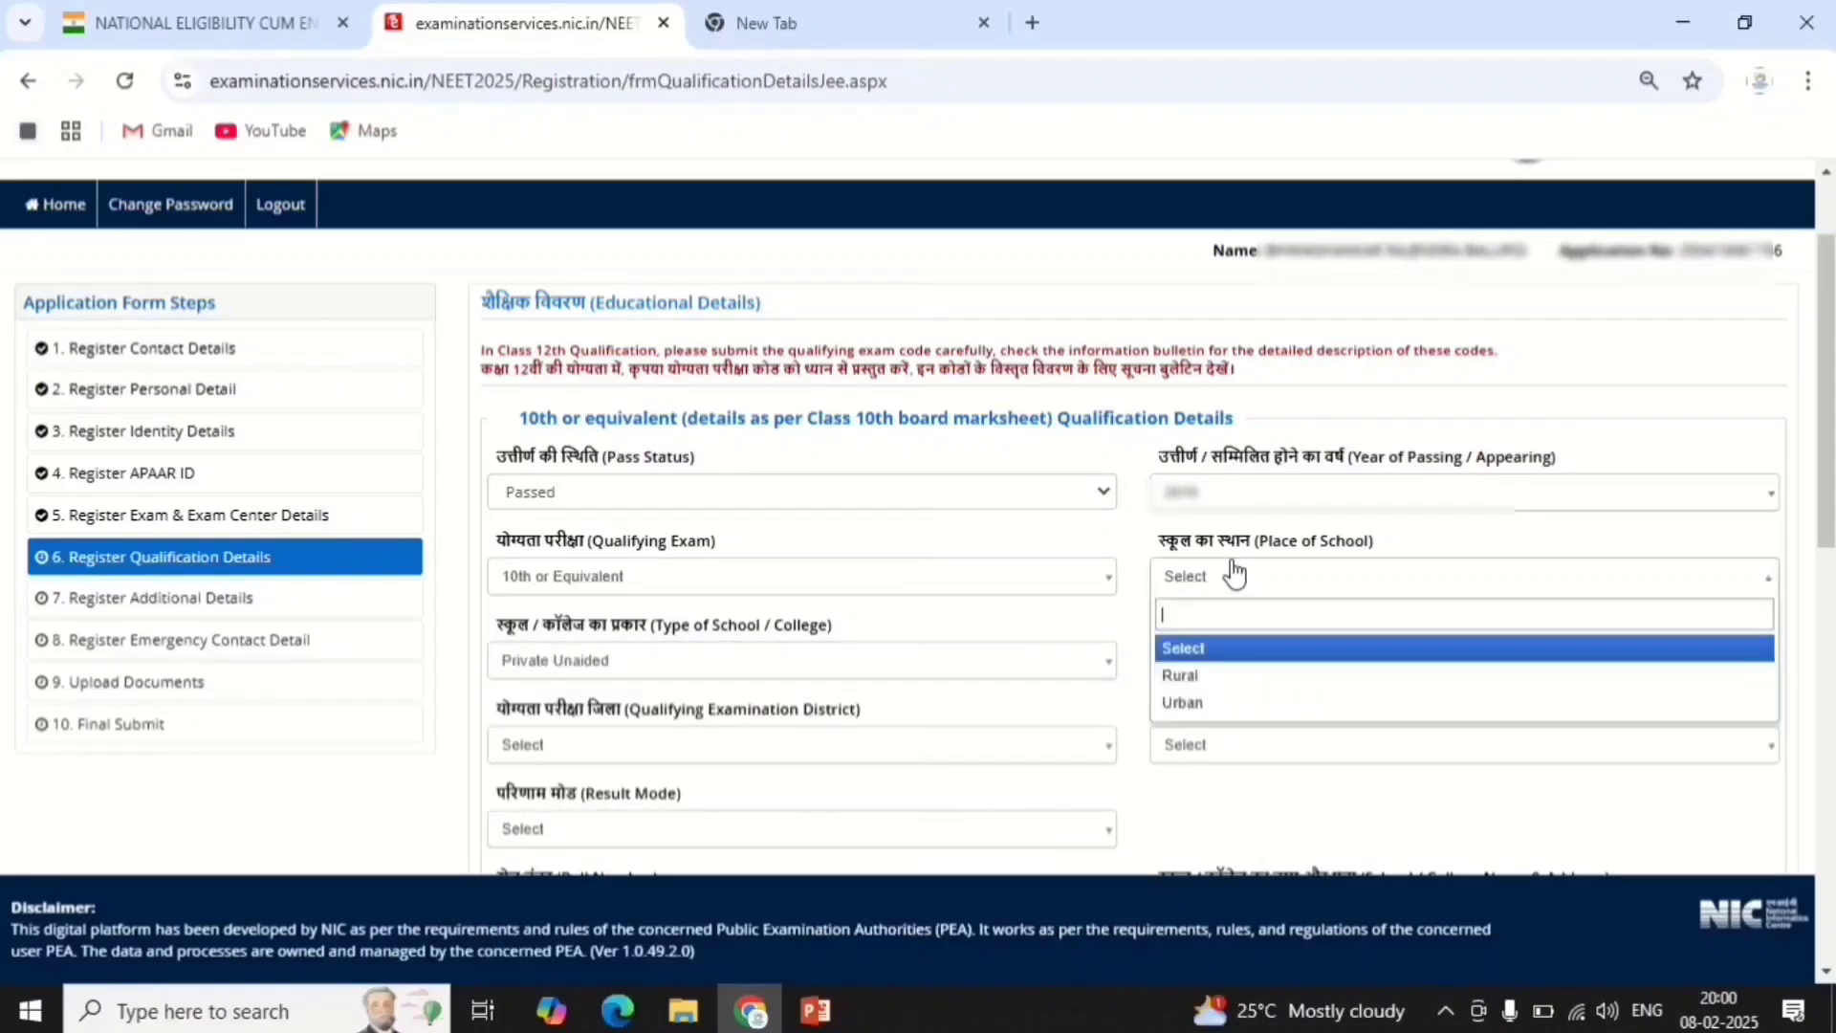
{"action": "left_click", "coordinate": [1207, 675]}
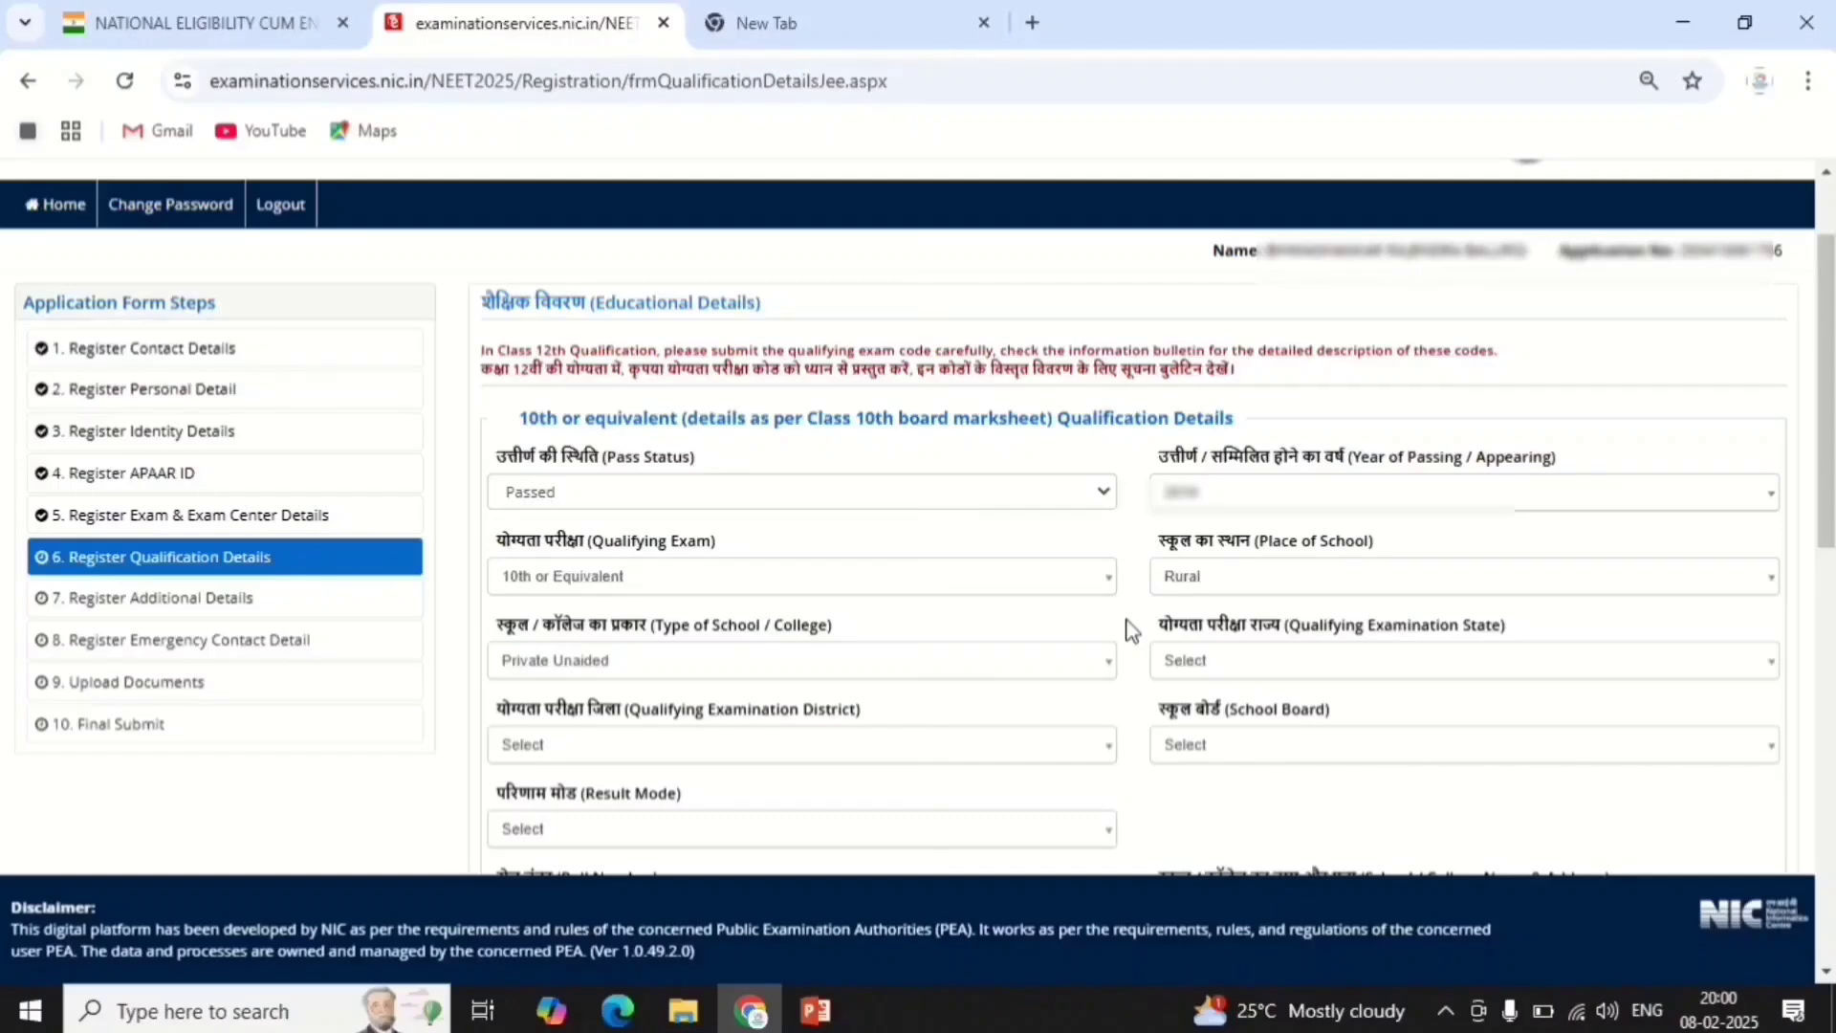
{"action": "left_click", "coordinate": [1237, 656]}
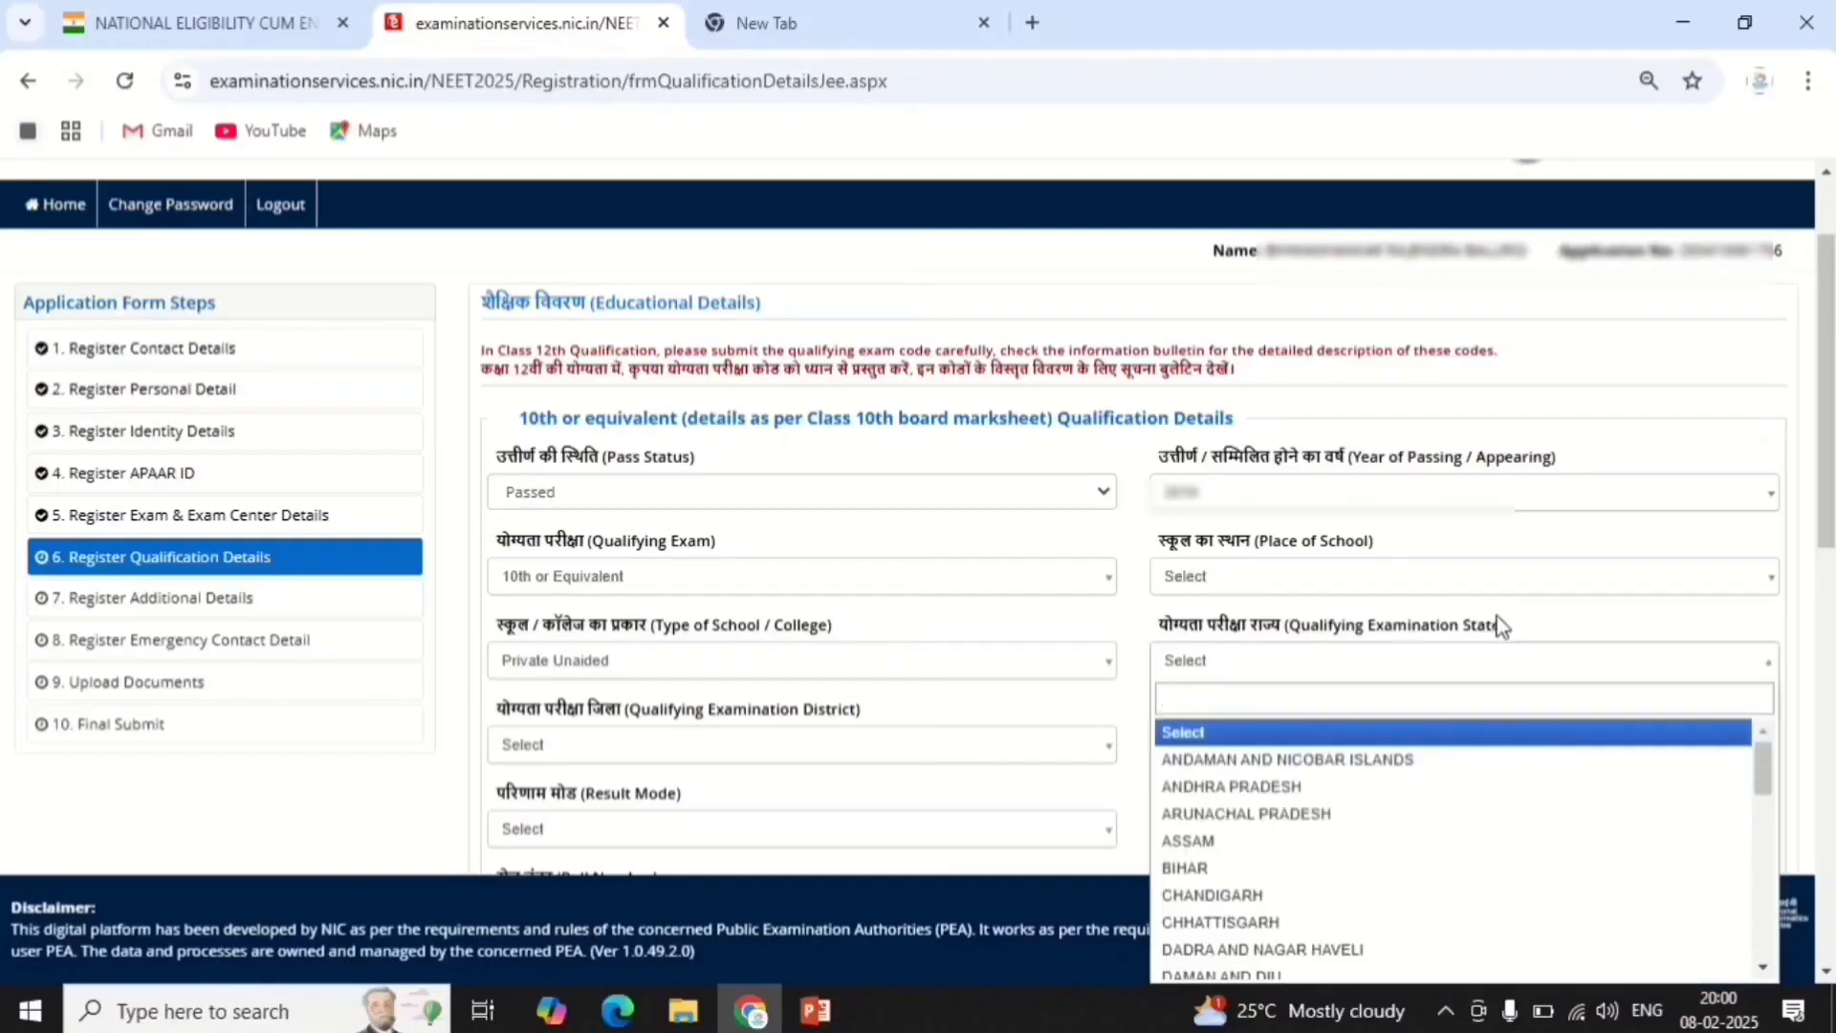
{"action": "left_click_drag", "start_coordinate": [1503, 626], "coordinate": [1256, 636]}
{"action": "left_click", "coordinate": [1254, 658]}
{"action": "type", "text": "karn"}
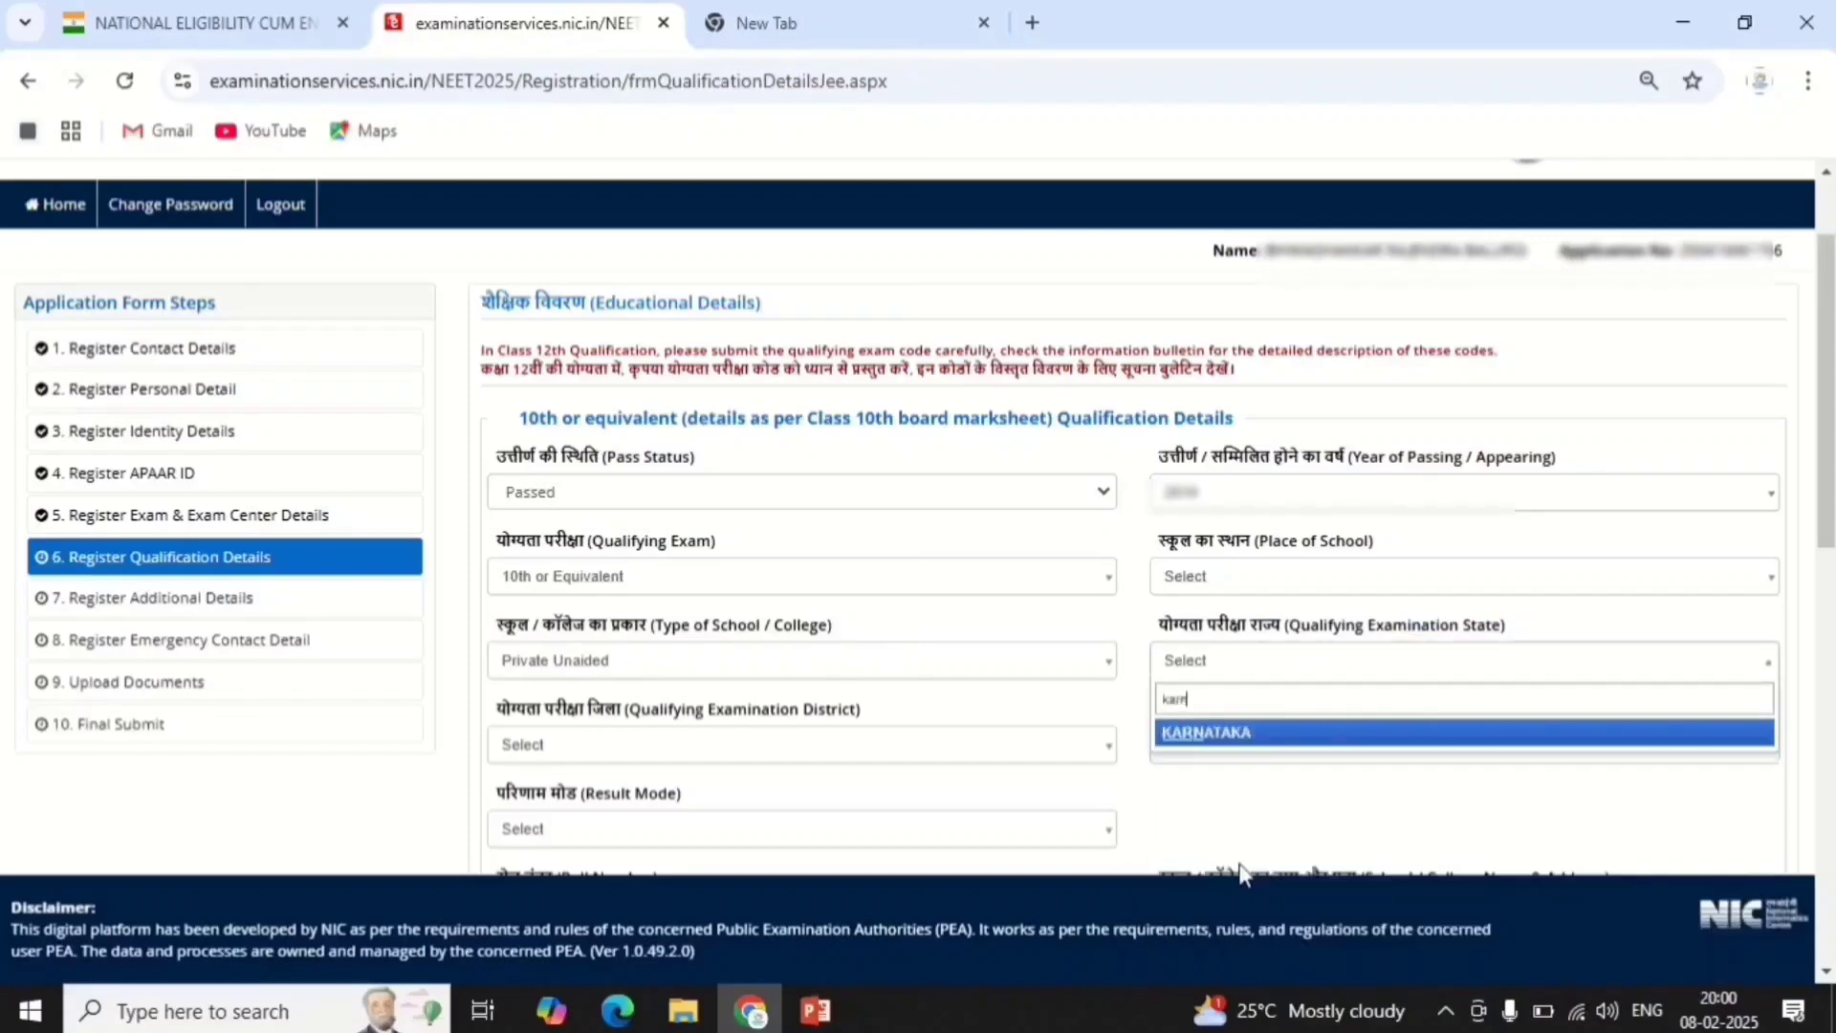
{"action": "left_click", "coordinate": [1234, 734]}
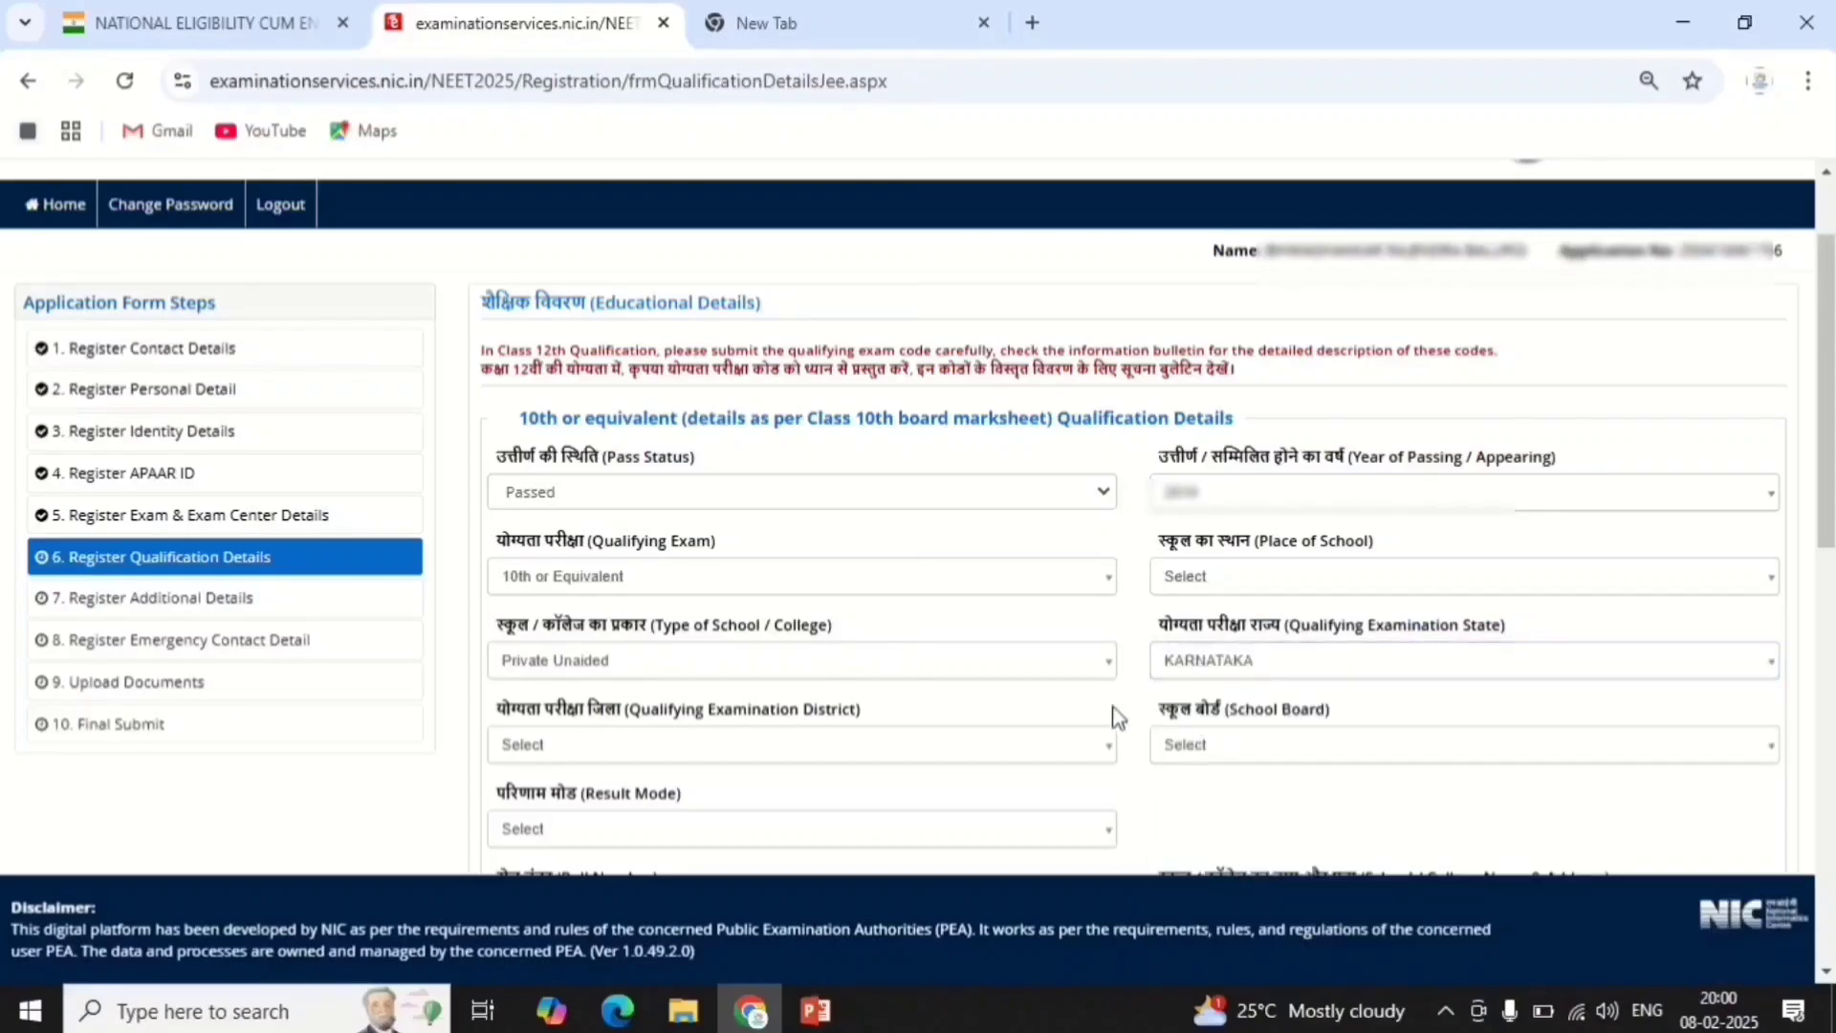
- Select Urban as the Place of School for the 10th qualification
{"action": "left_click", "coordinate": [1231, 581]}
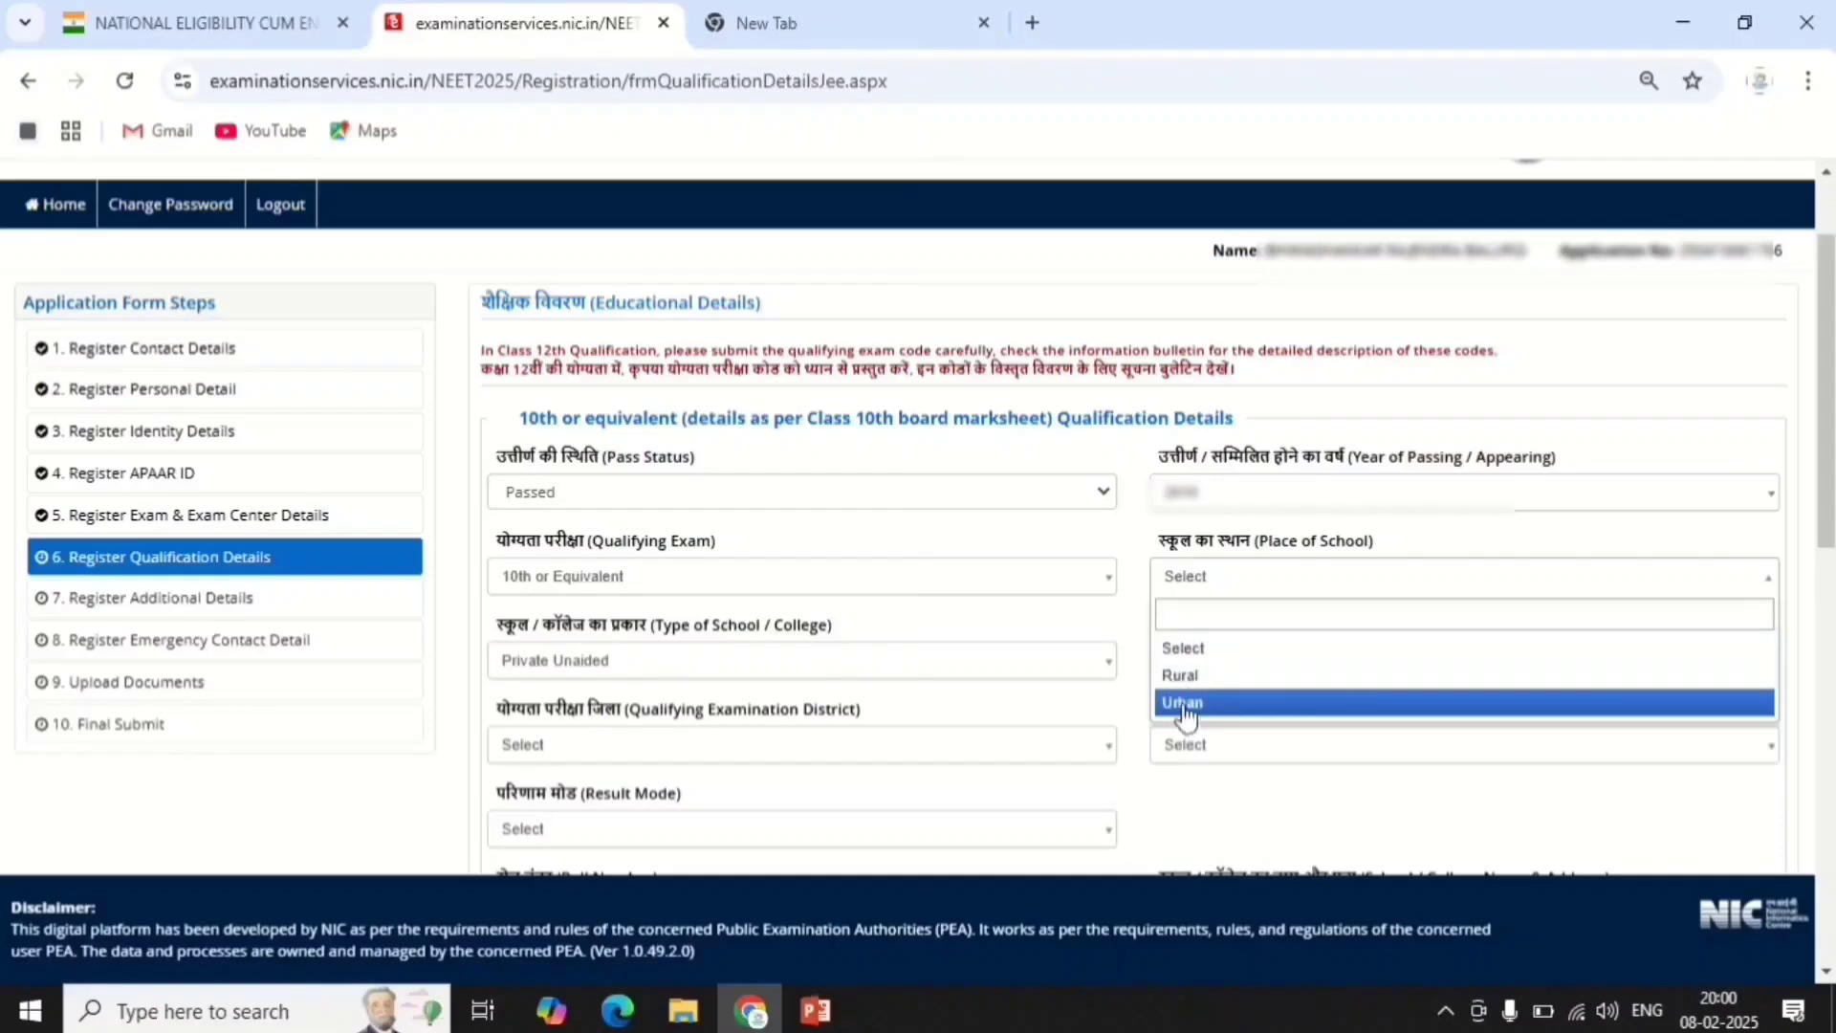
{"action": "left_click", "coordinate": [1181, 703]}
{"action": "left_click", "coordinate": [1123, 624]}
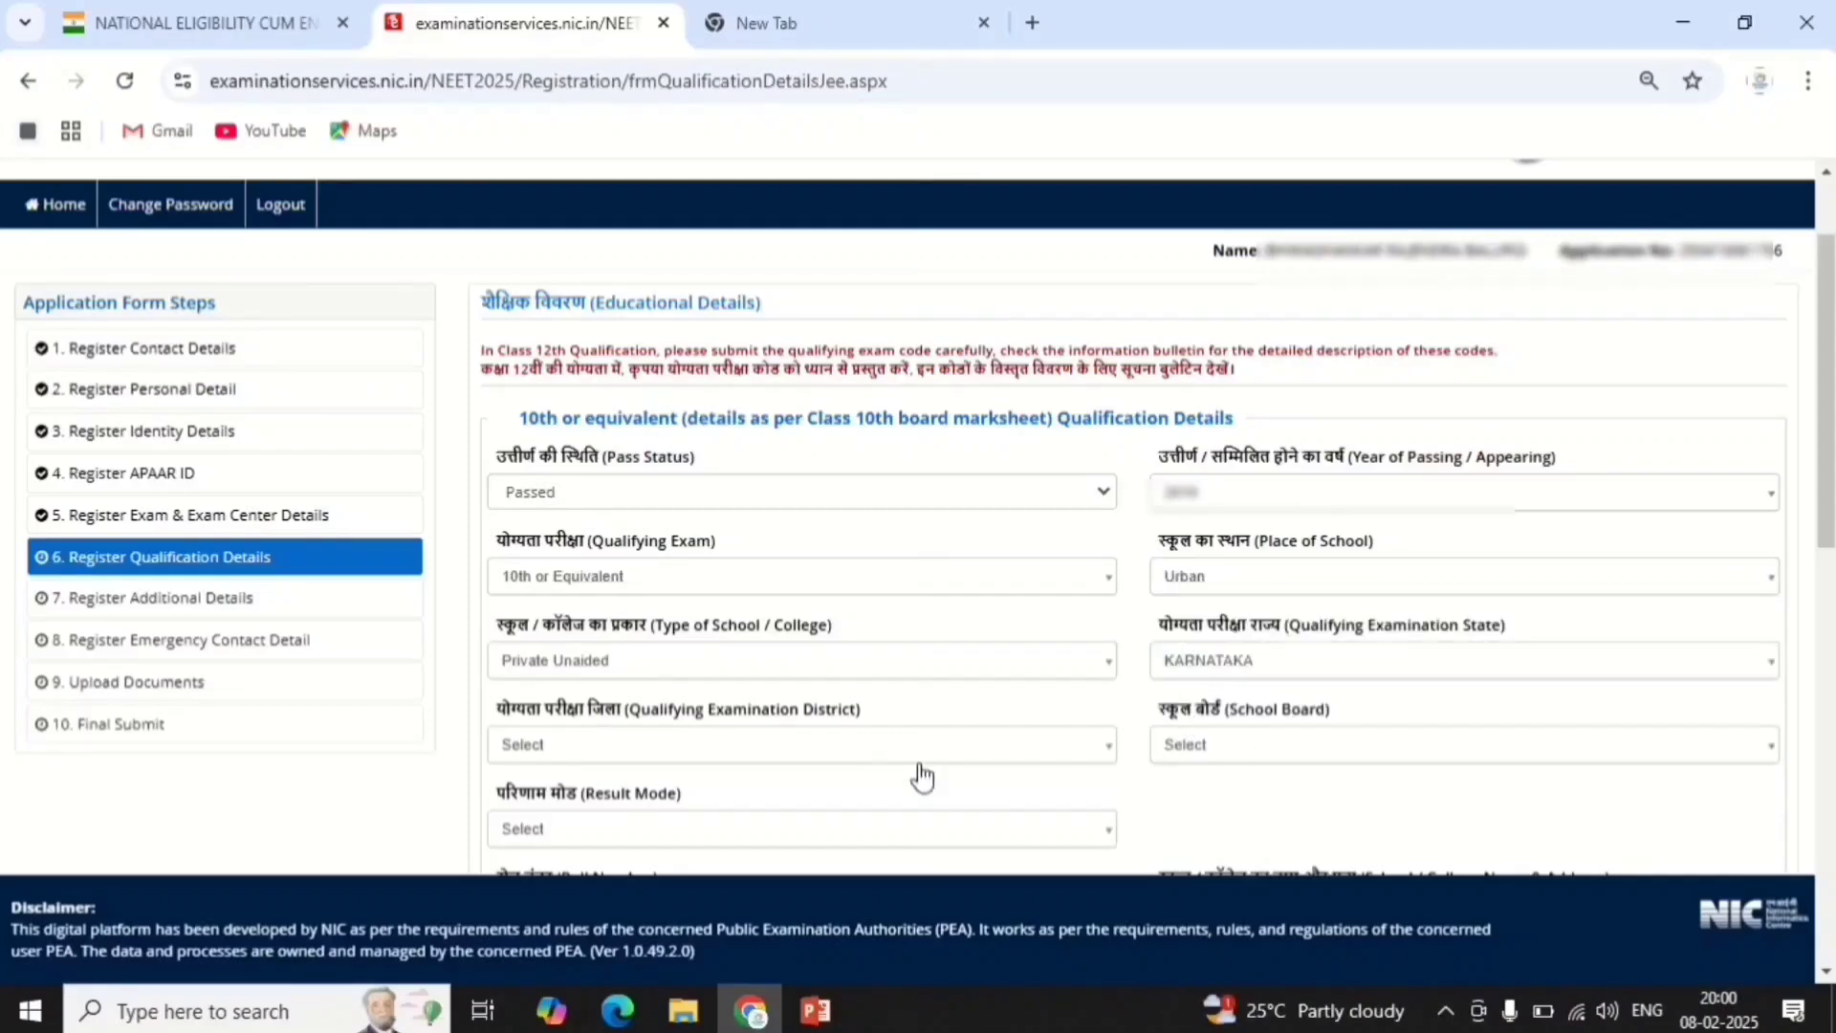
- Set the Qualifying Examination District for the 10th qualification to BAGALKOT
{"action": "left_click_drag", "start_coordinate": [861, 712], "coordinate": [631, 712]}
{"action": "left_click", "coordinate": [600, 756]}
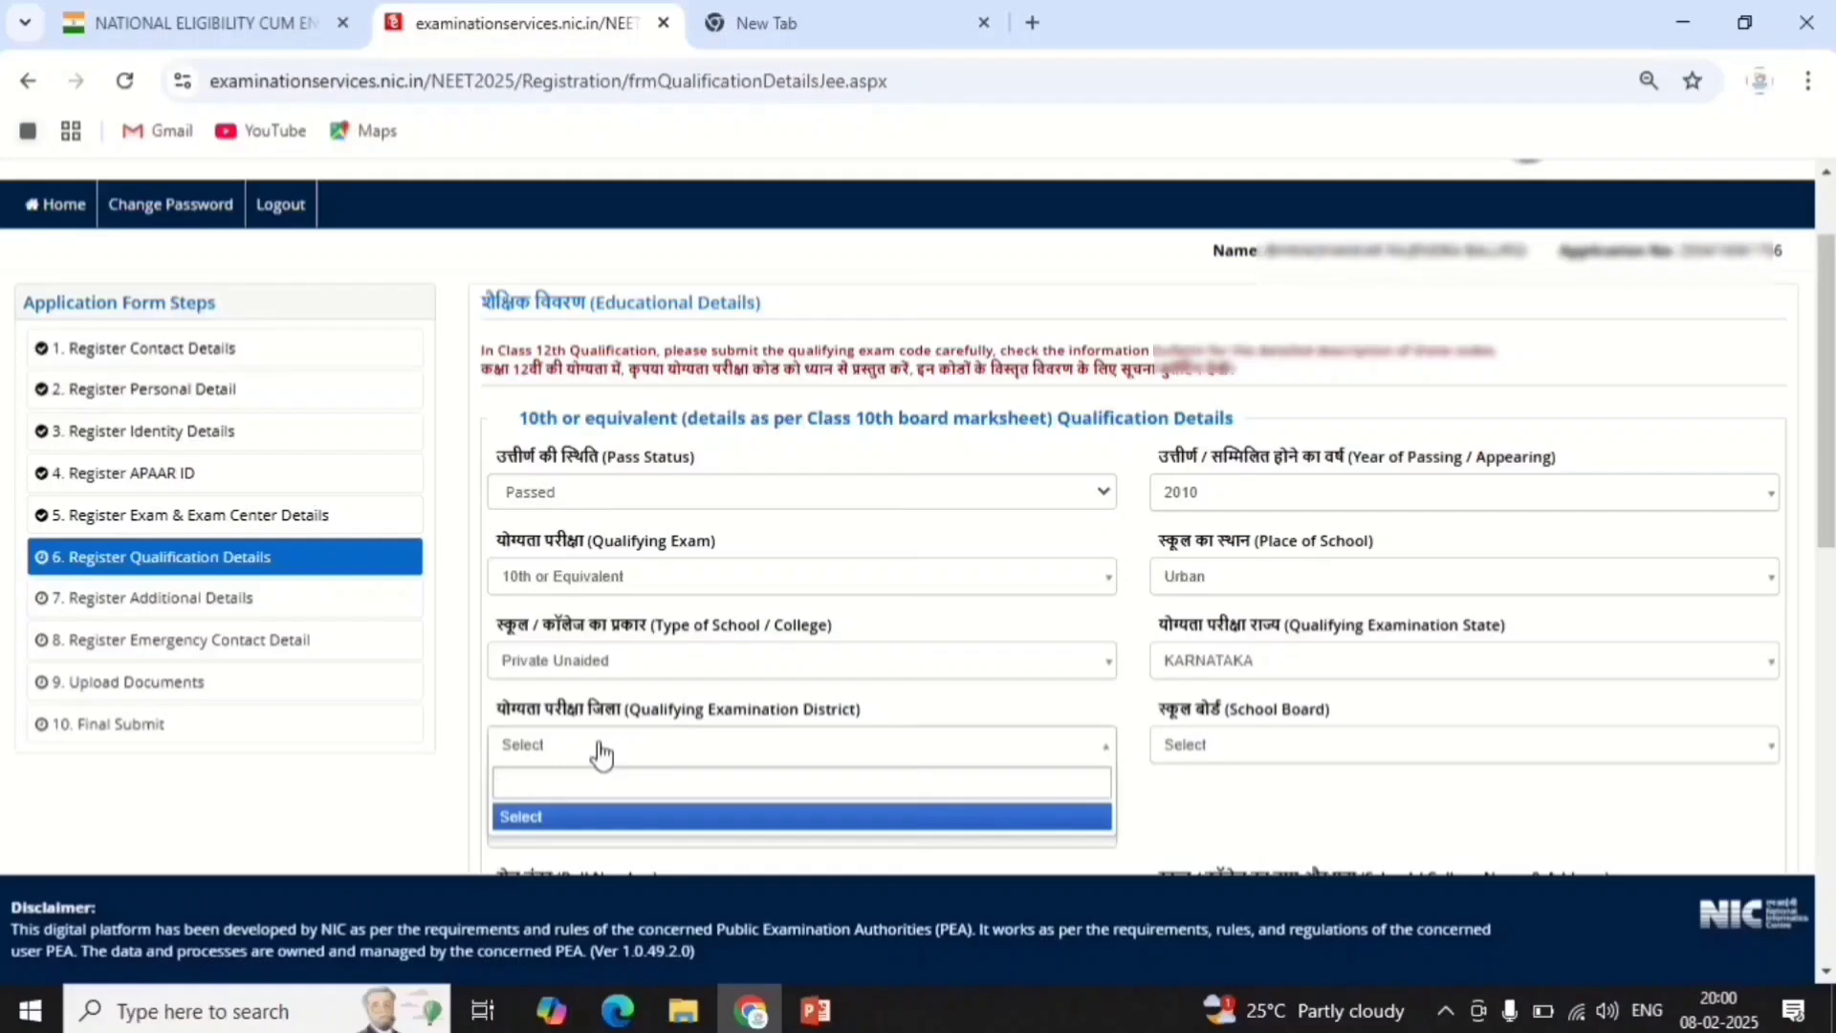
{"action": "left_click", "coordinate": [922, 713]}
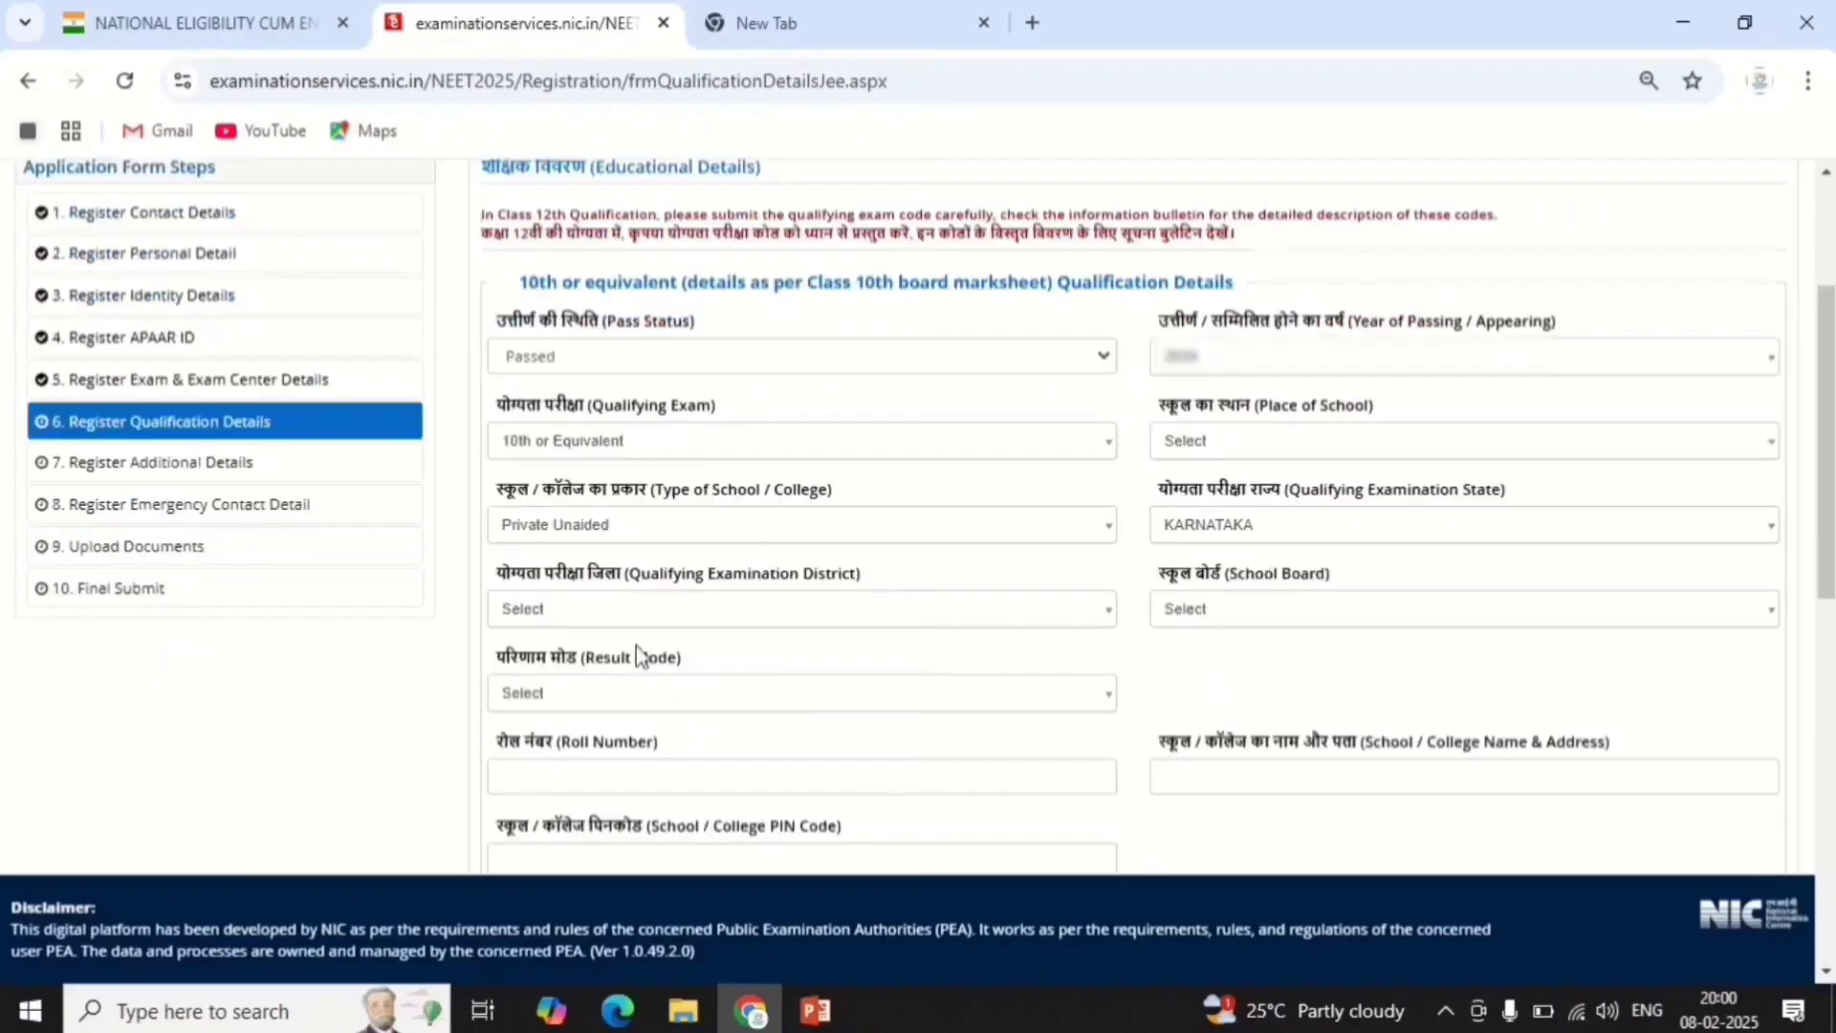
{"action": "left_click", "coordinate": [604, 615]}
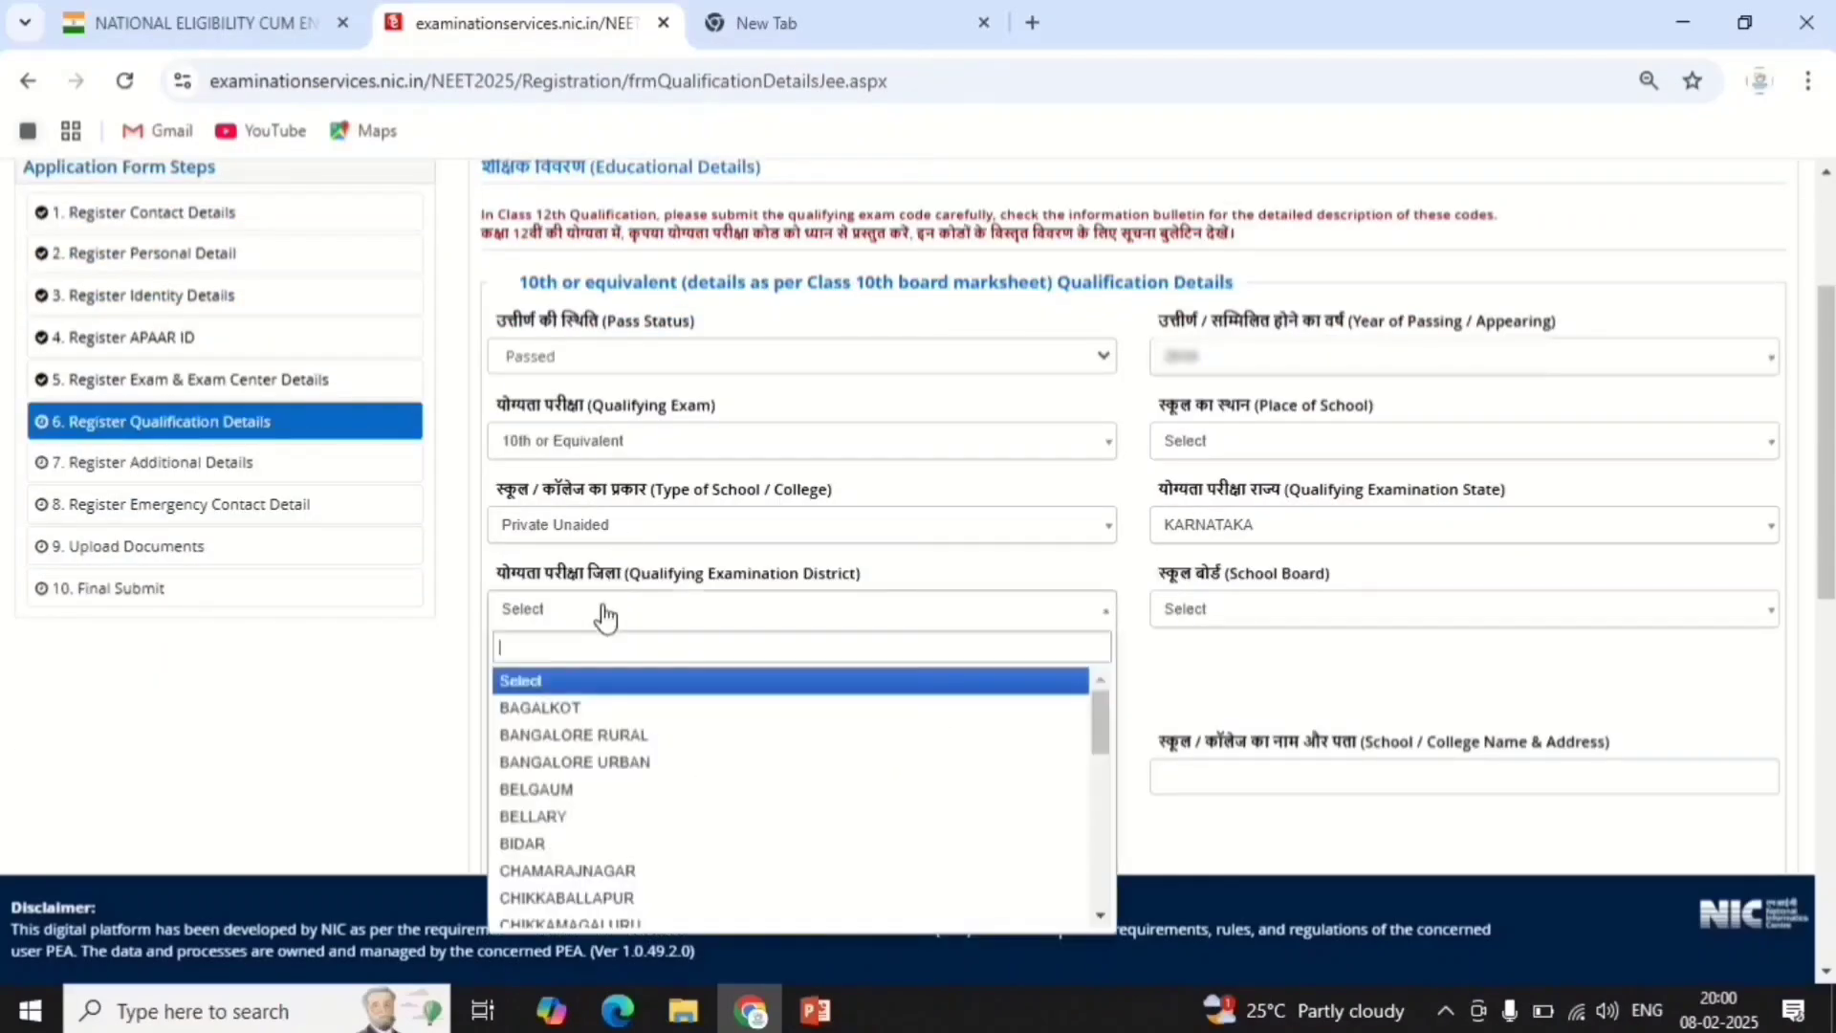
{"action": "left_click", "coordinate": [573, 709]}
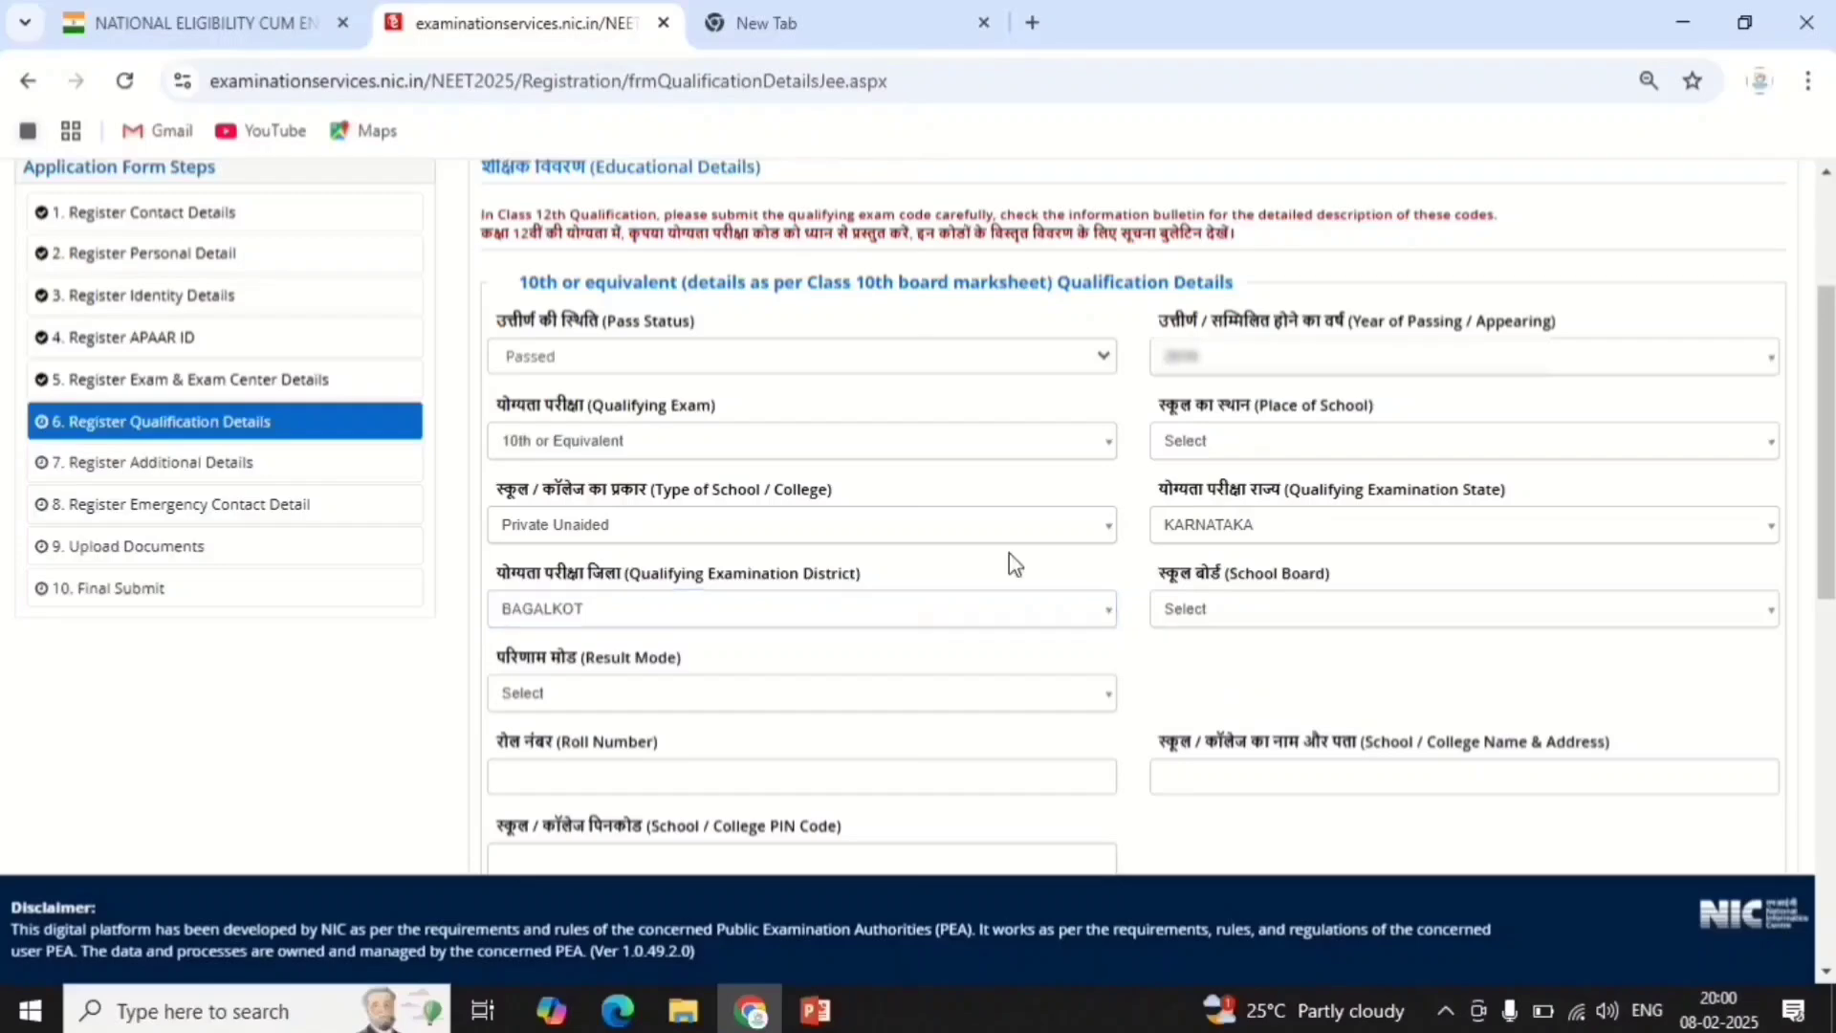
- Select Rural as the Place of School for the 10th qualification
{"action": "left_click", "coordinate": [1220, 447]}
{"action": "left_click", "coordinate": [1214, 537]}
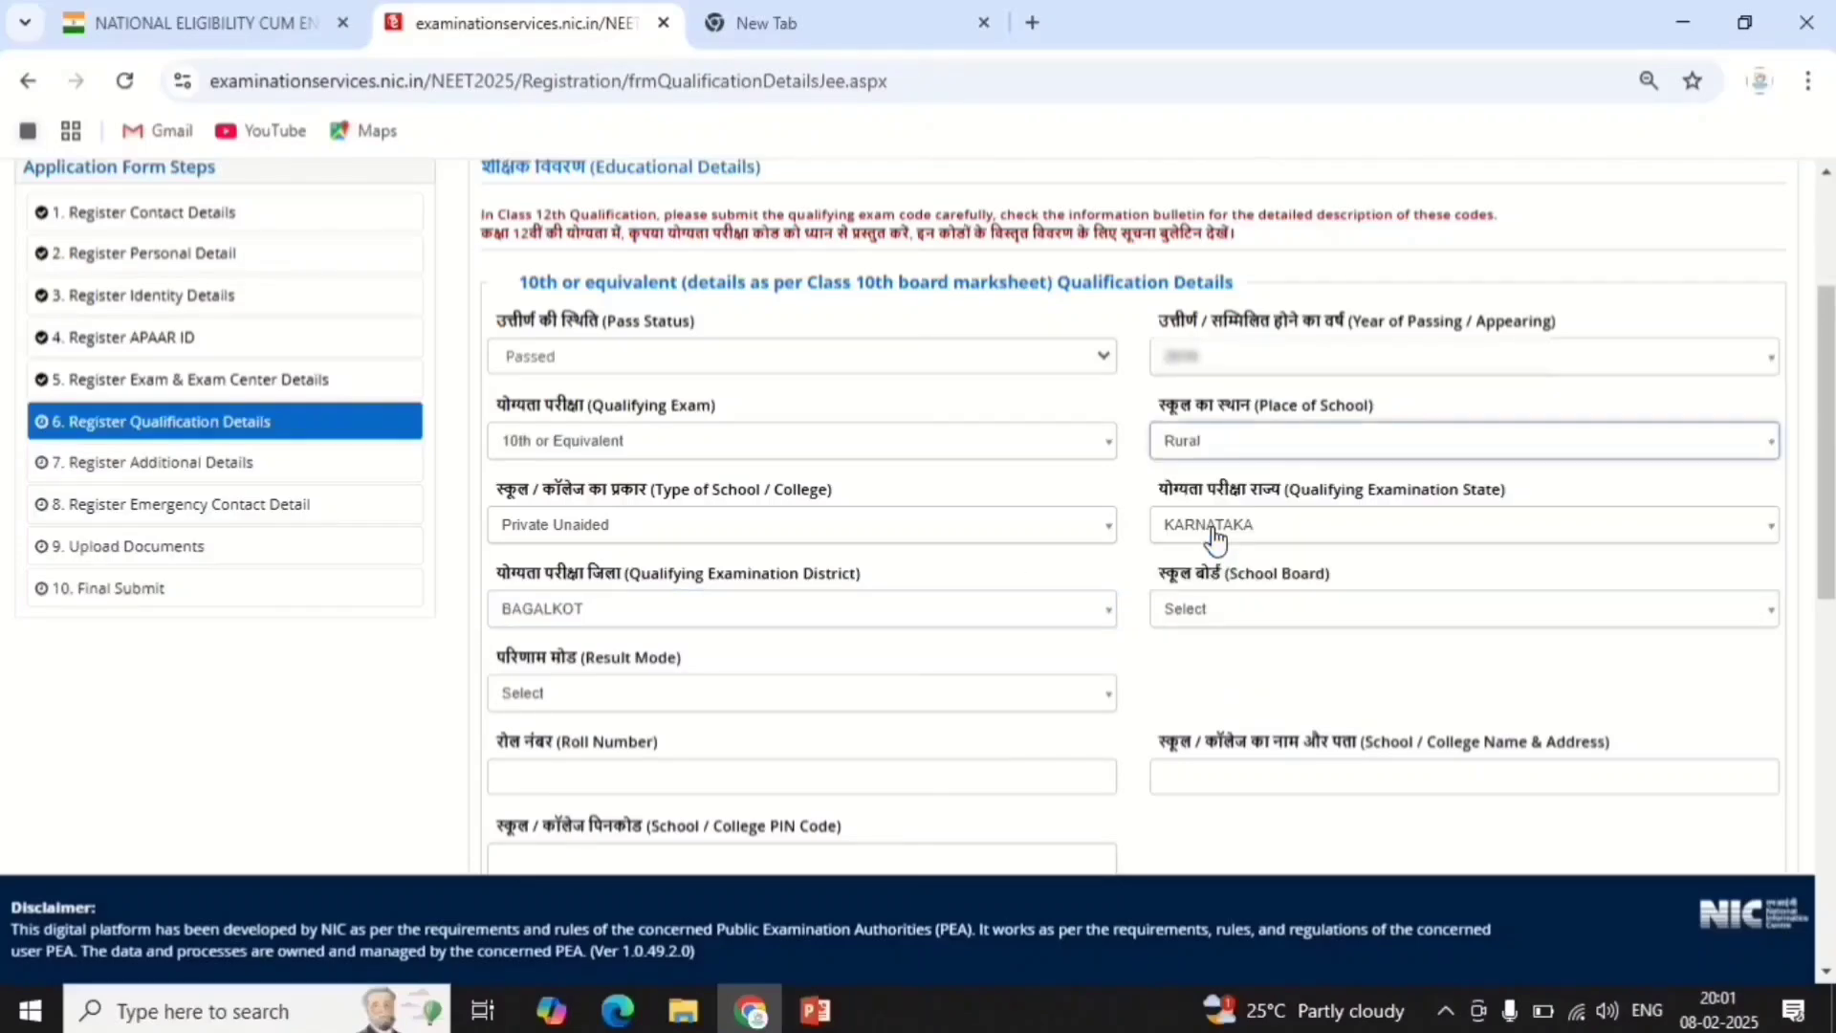
{"action": "left_click", "coordinate": [1320, 693]}
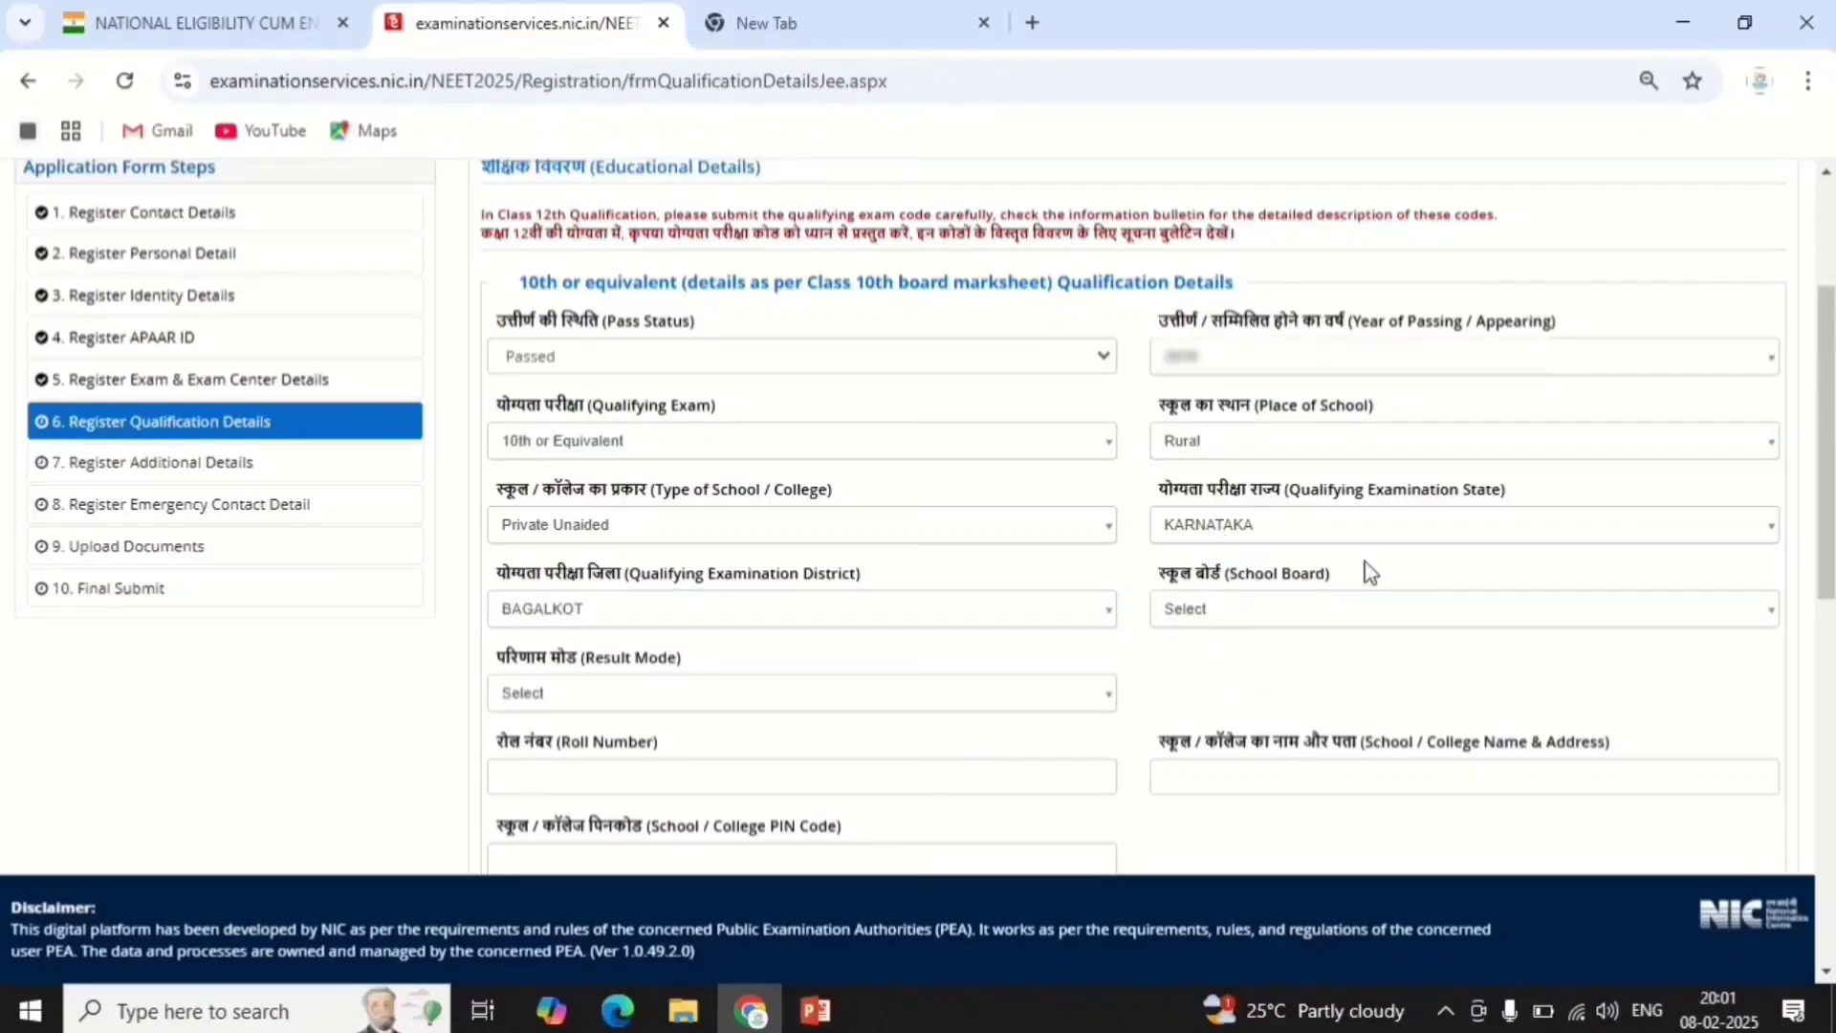
- Set the School Board for the 10th qualification to KARNATAKA SECONDARY EDUCATION EXAMINATION BOARD
{"action": "left_click_drag", "start_coordinate": [1369, 571], "coordinate": [1150, 555]}
{"action": "left_click", "coordinate": [1182, 614]}
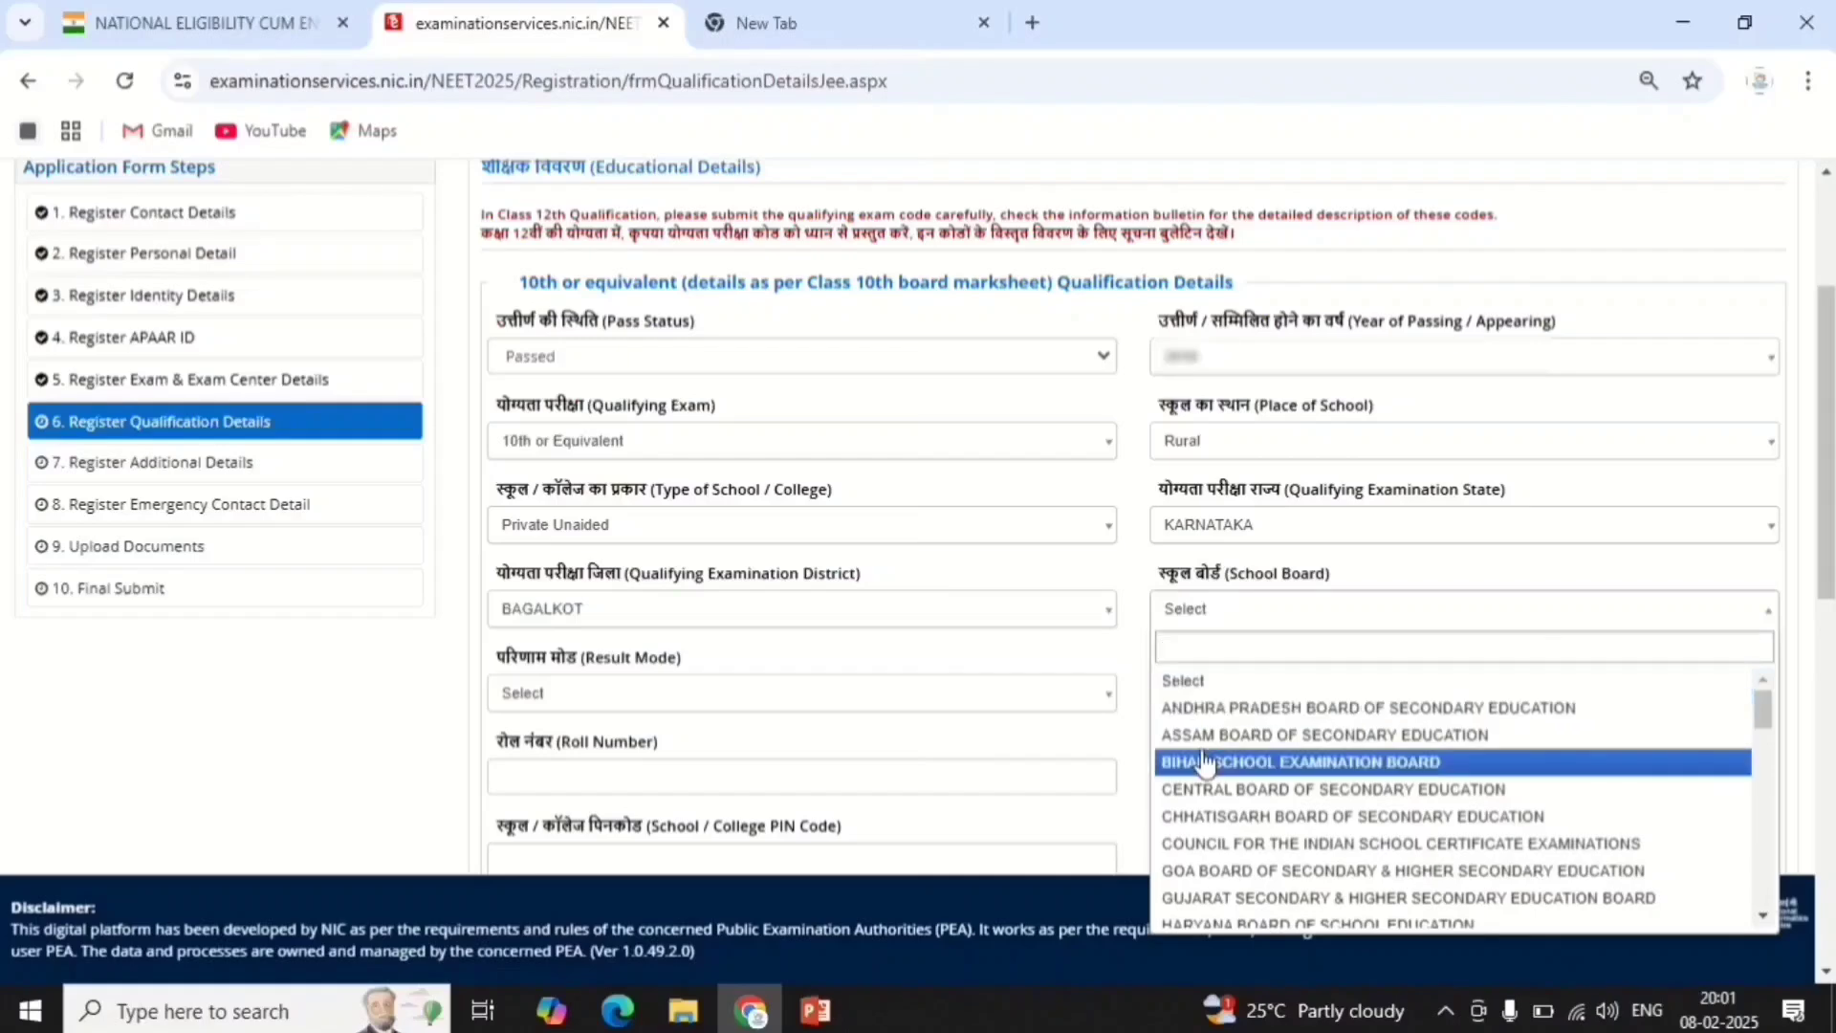
{"action": "type", "text": "ka"}
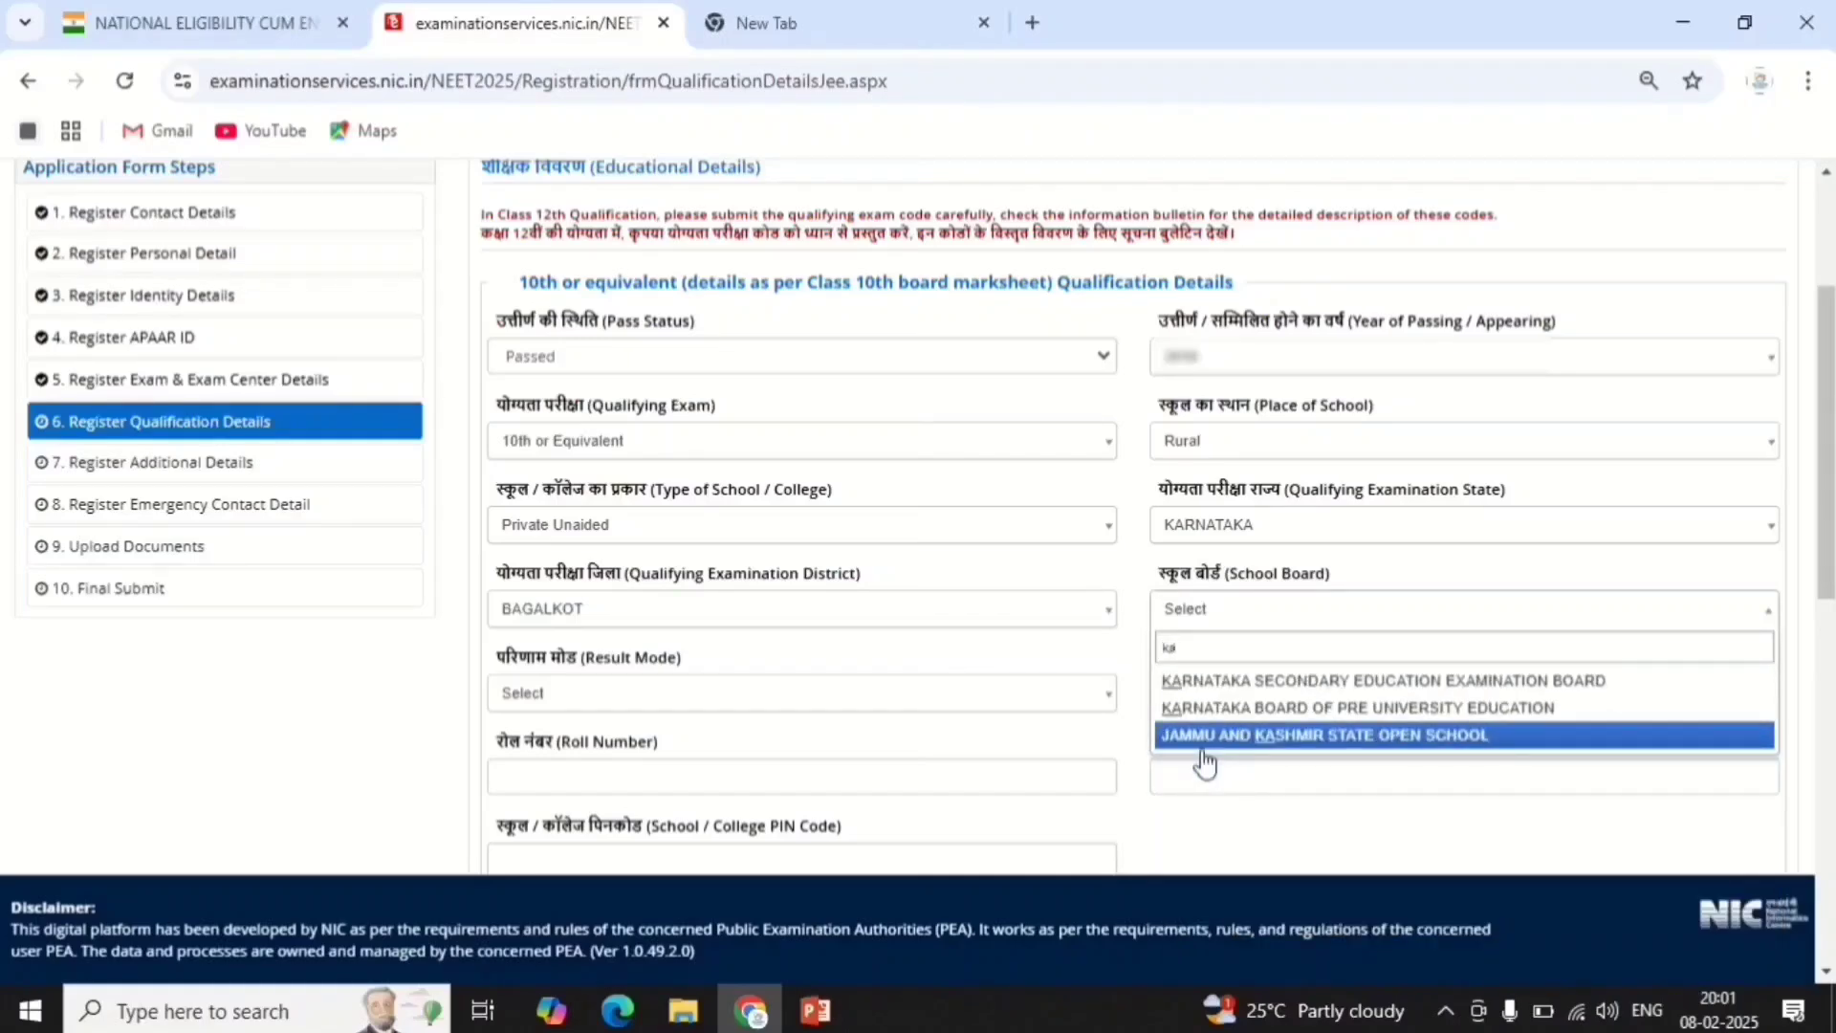
{"action": "left_click", "coordinate": [1248, 682]}
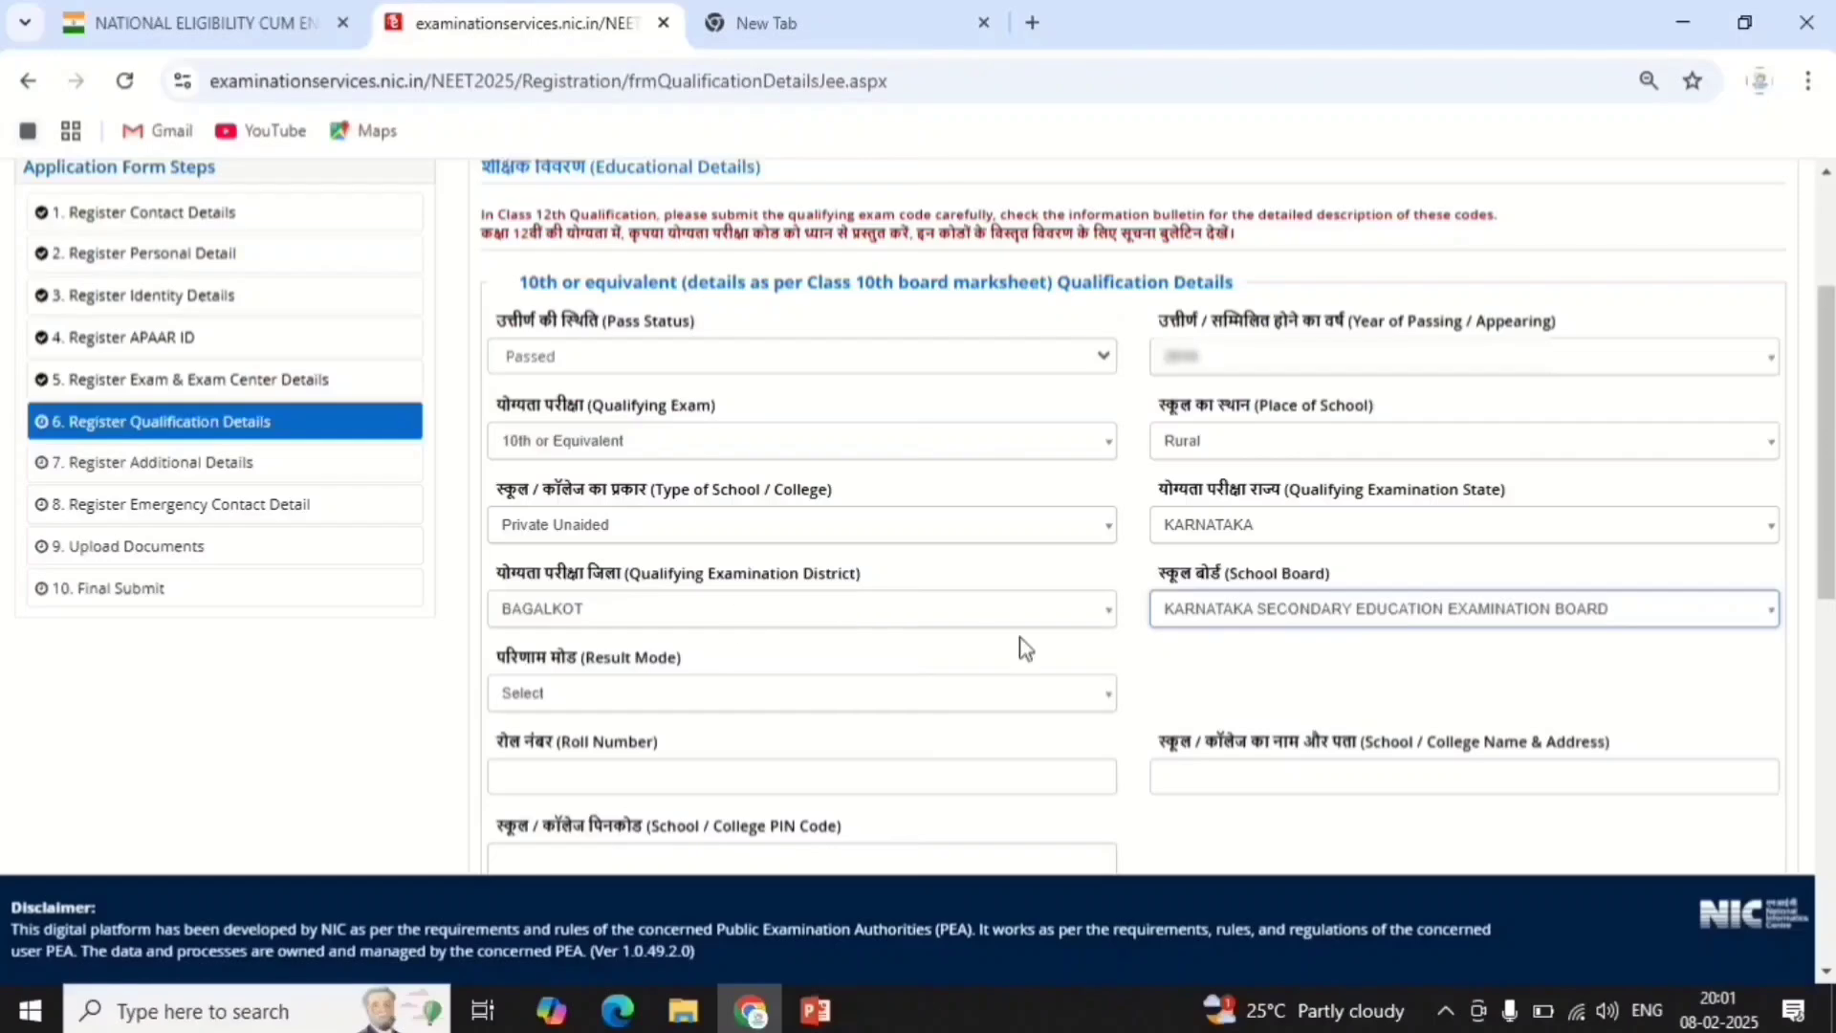
{"action": "left_click", "coordinate": [1182, 661]}
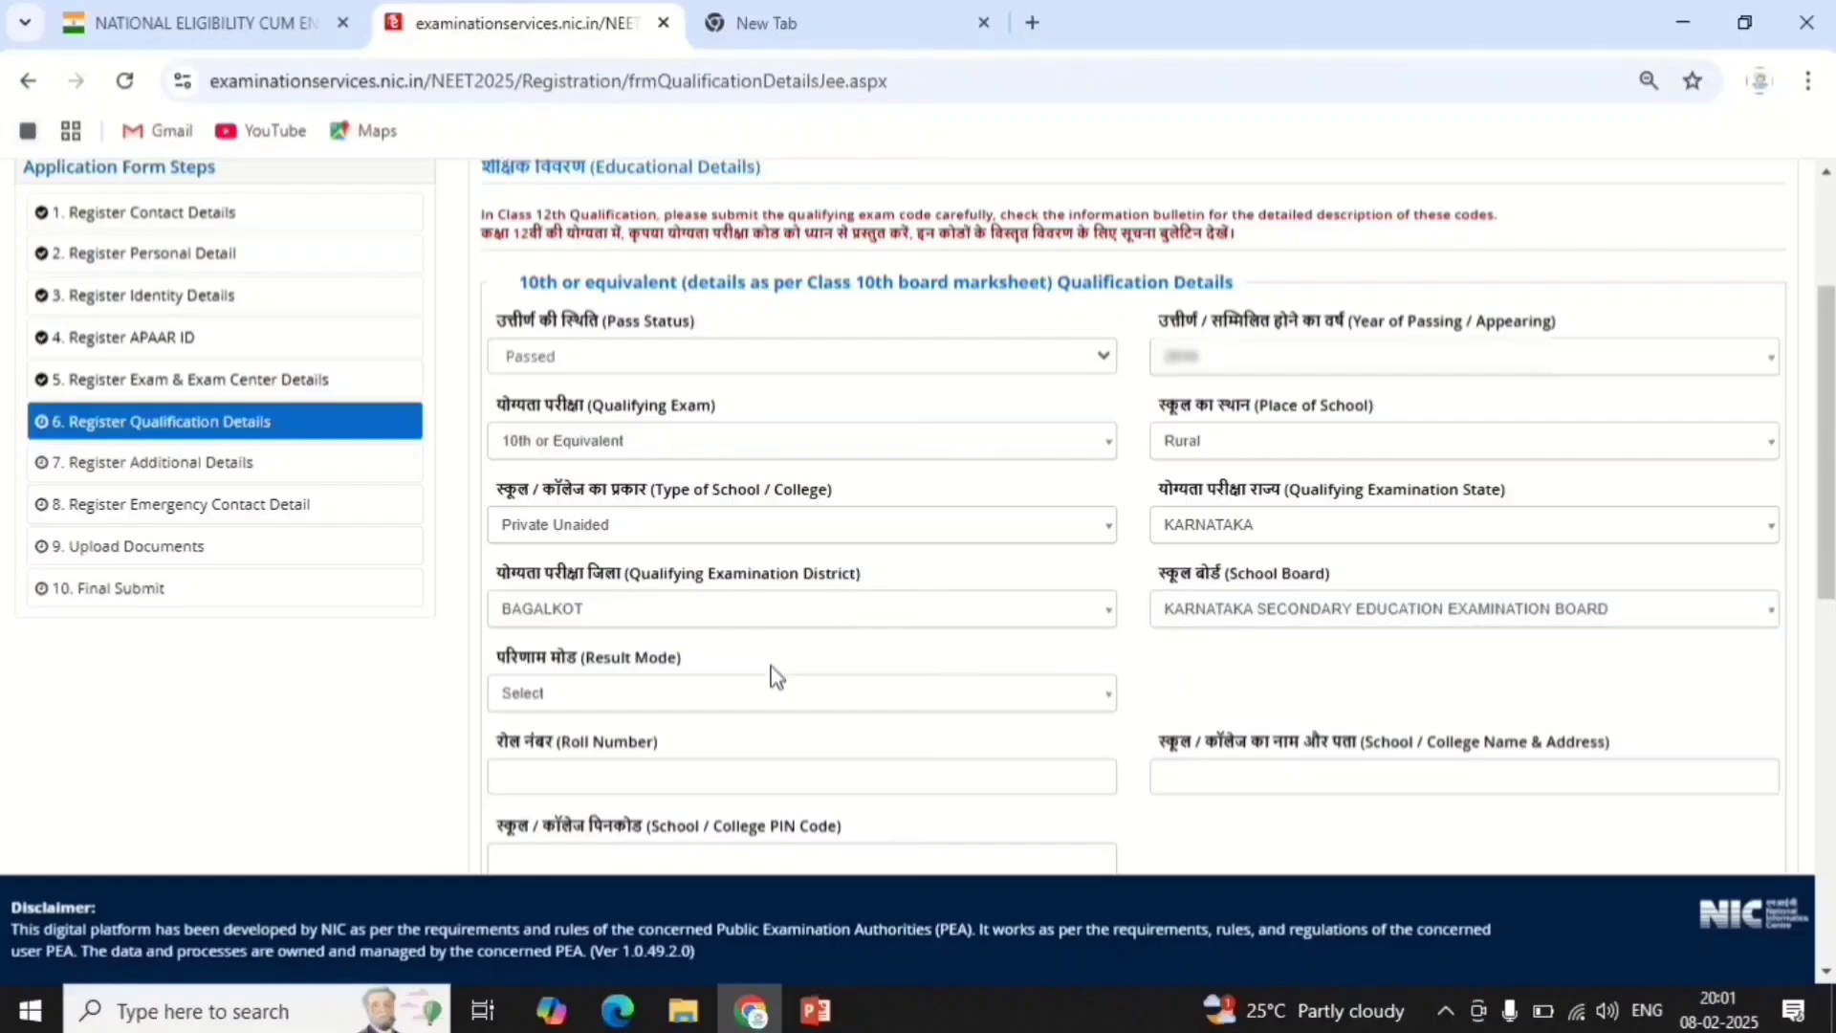
- Set the Result Mode for the 10th qualification to Percentage
{"action": "left_click_drag", "start_coordinate": [685, 659], "coordinate": [537, 658]}
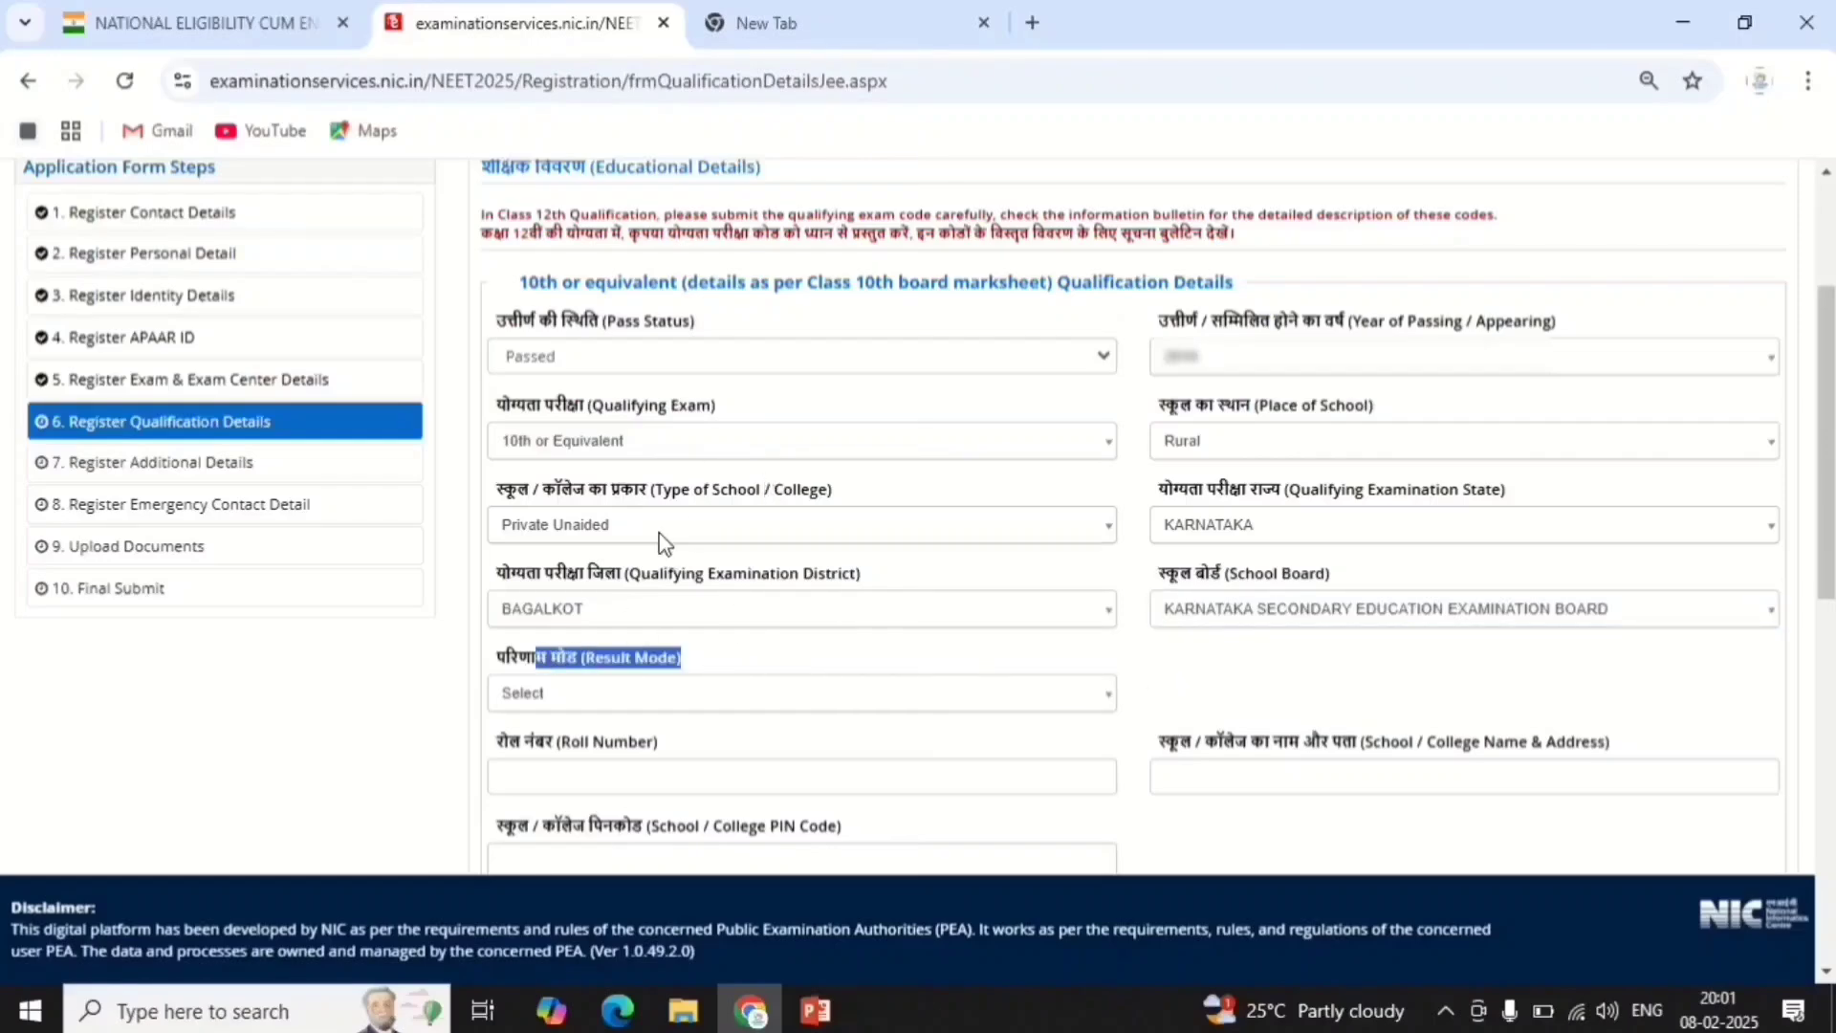
{"action": "left_click", "coordinate": [729, 668]}
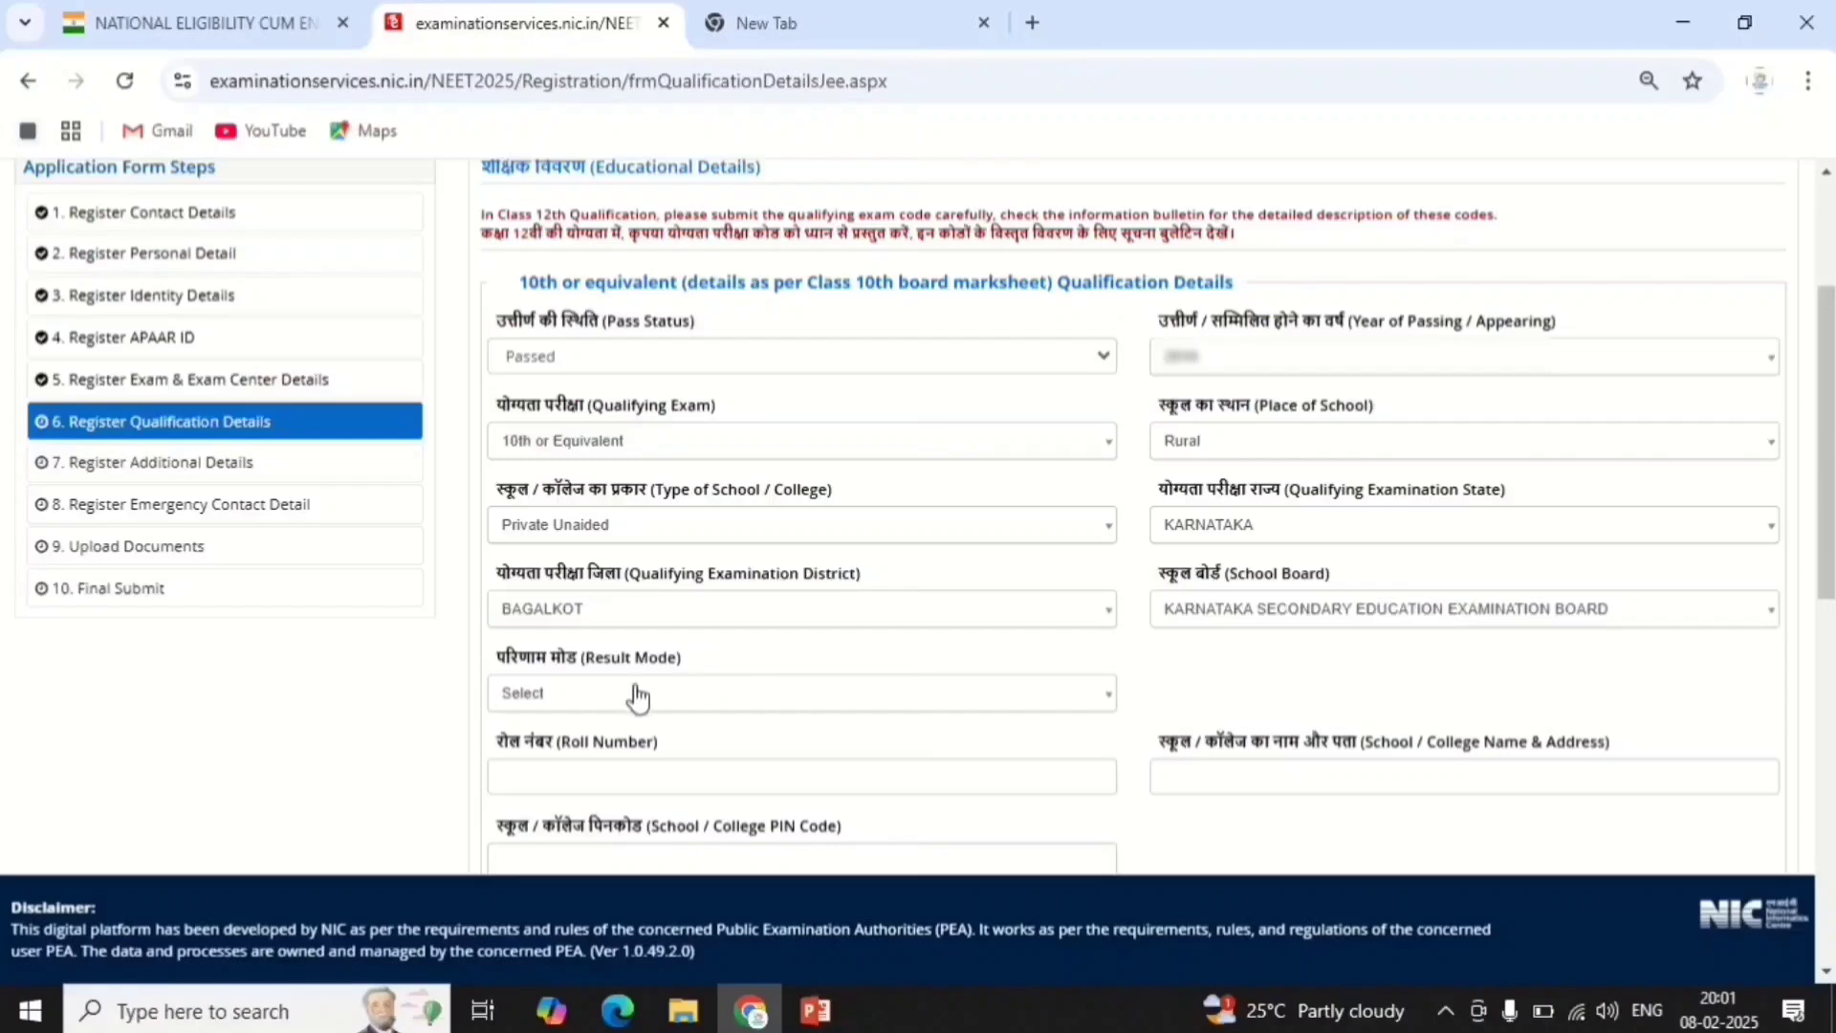
{"action": "left_click", "coordinate": [608, 696]}
{"action": "scroll", "coordinate": [607, 706], "scroll_direction": "down", "scroll_amount": 1}
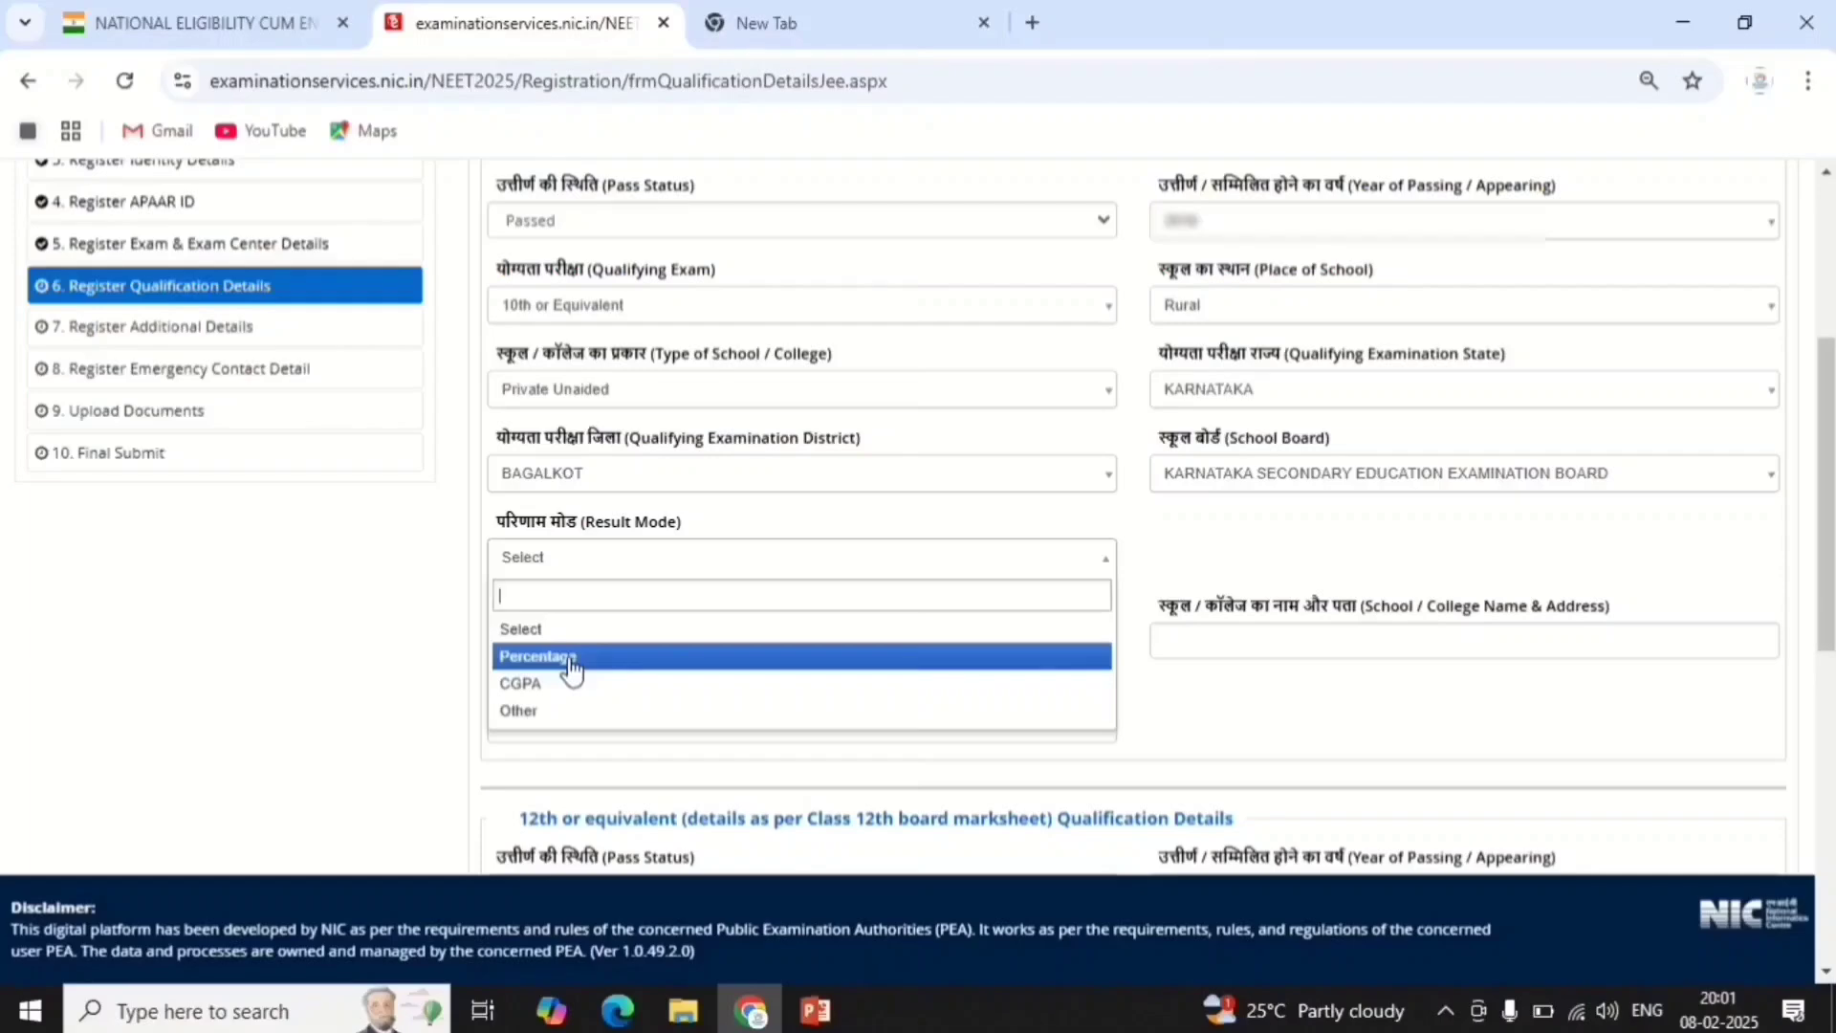
{"action": "left_click", "coordinate": [572, 660]}
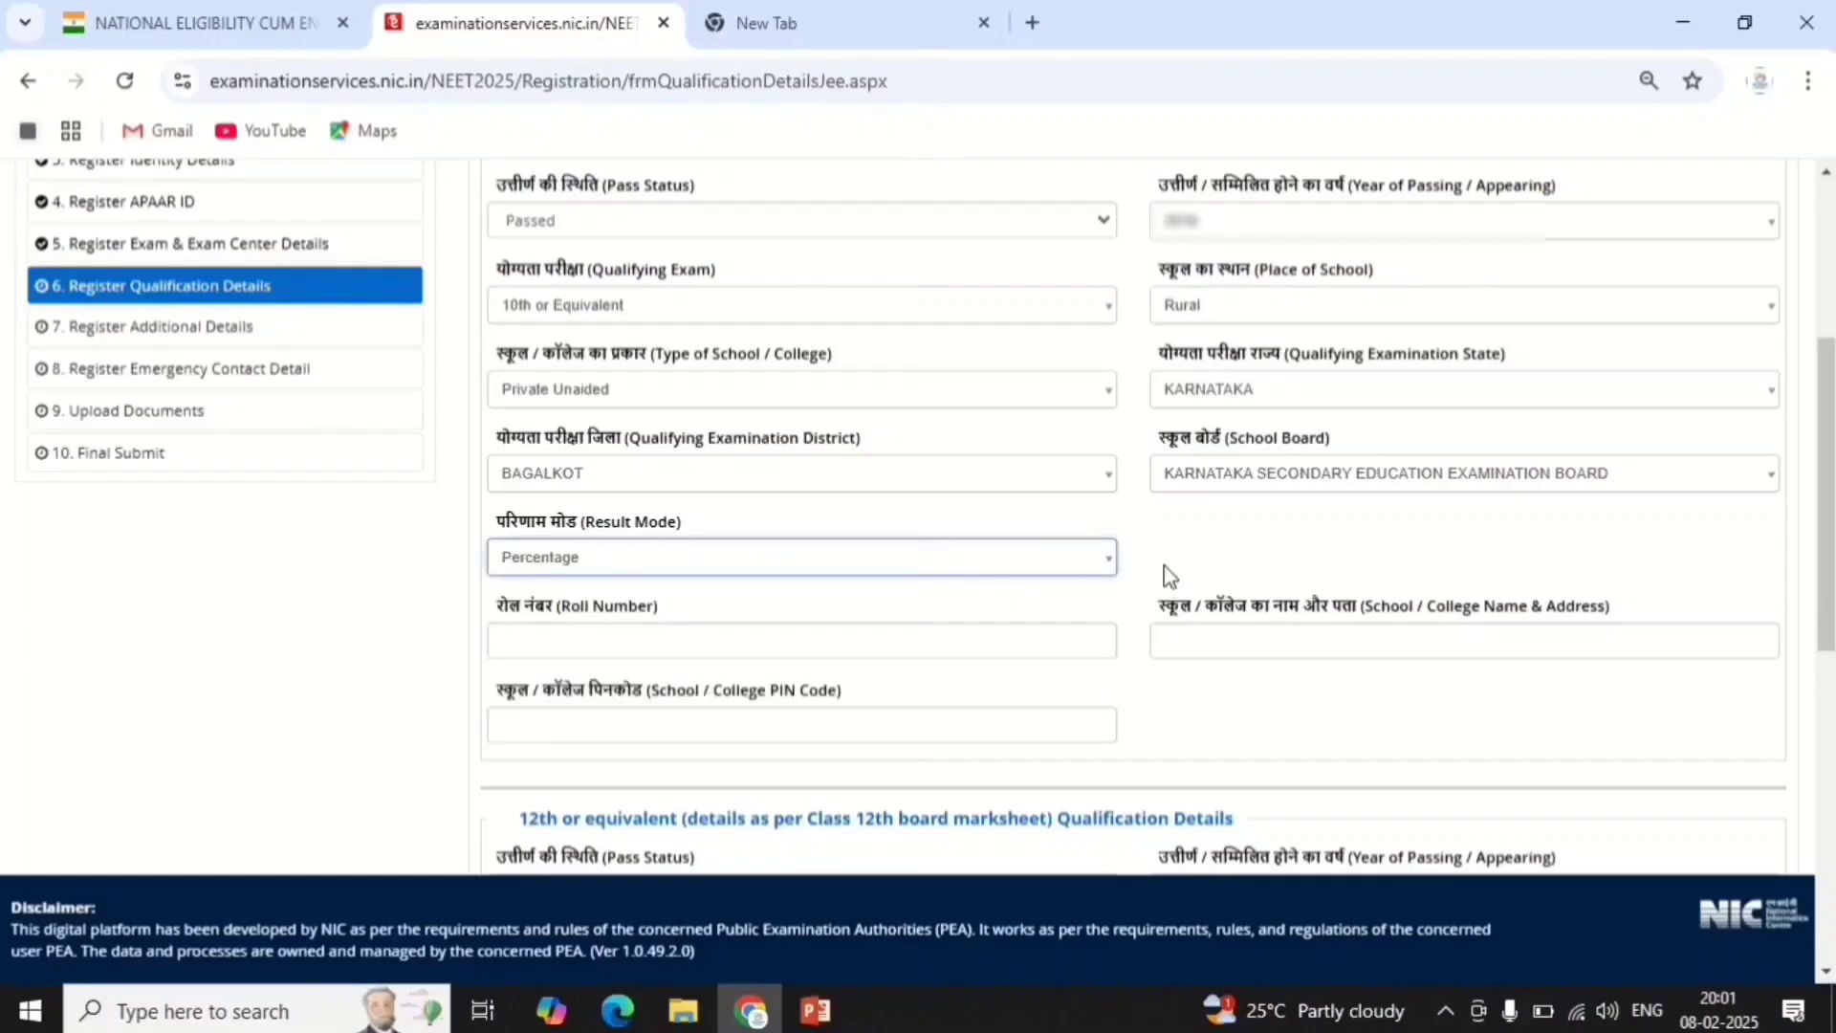
- Set the 10th qualification's Total Marks to 625 and fill in the candidate's Obtained Marks
{"action": "left_click_drag", "start_coordinate": [533, 521], "coordinate": [703, 529]}
{"action": "left_click", "coordinate": [706, 531]}
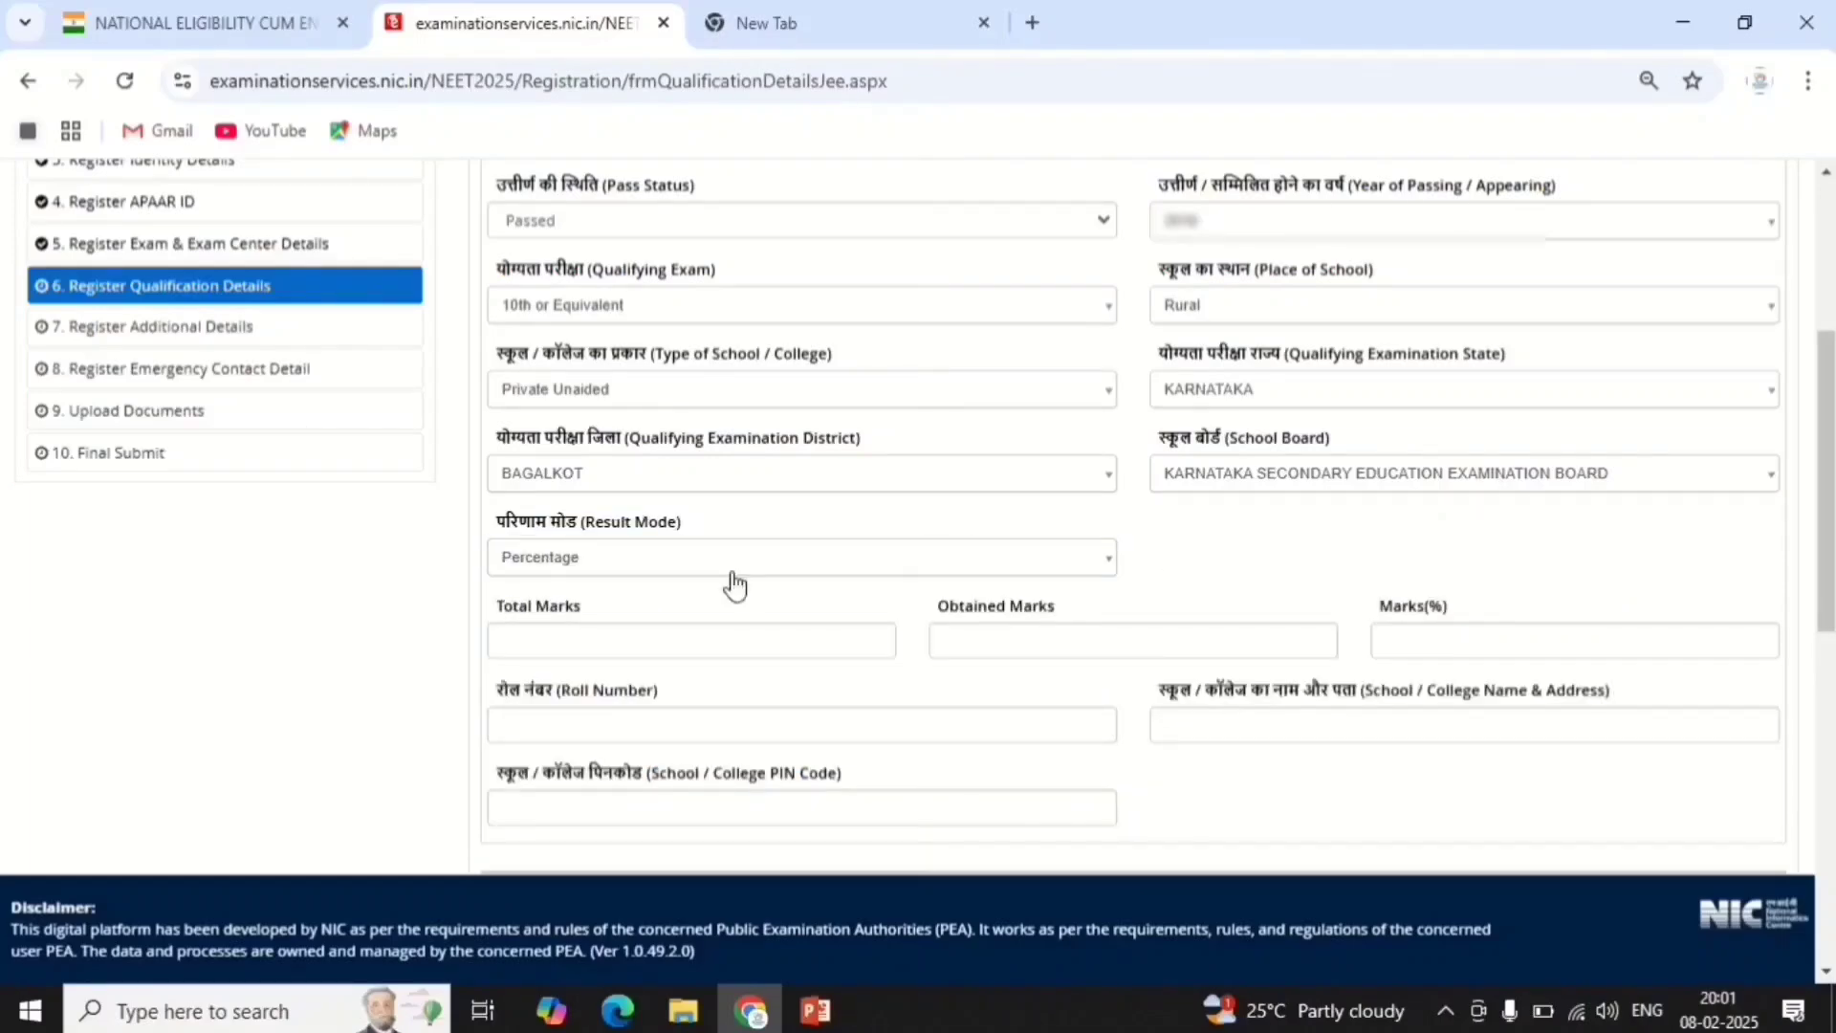
{"action": "left_click", "coordinate": [610, 631]}
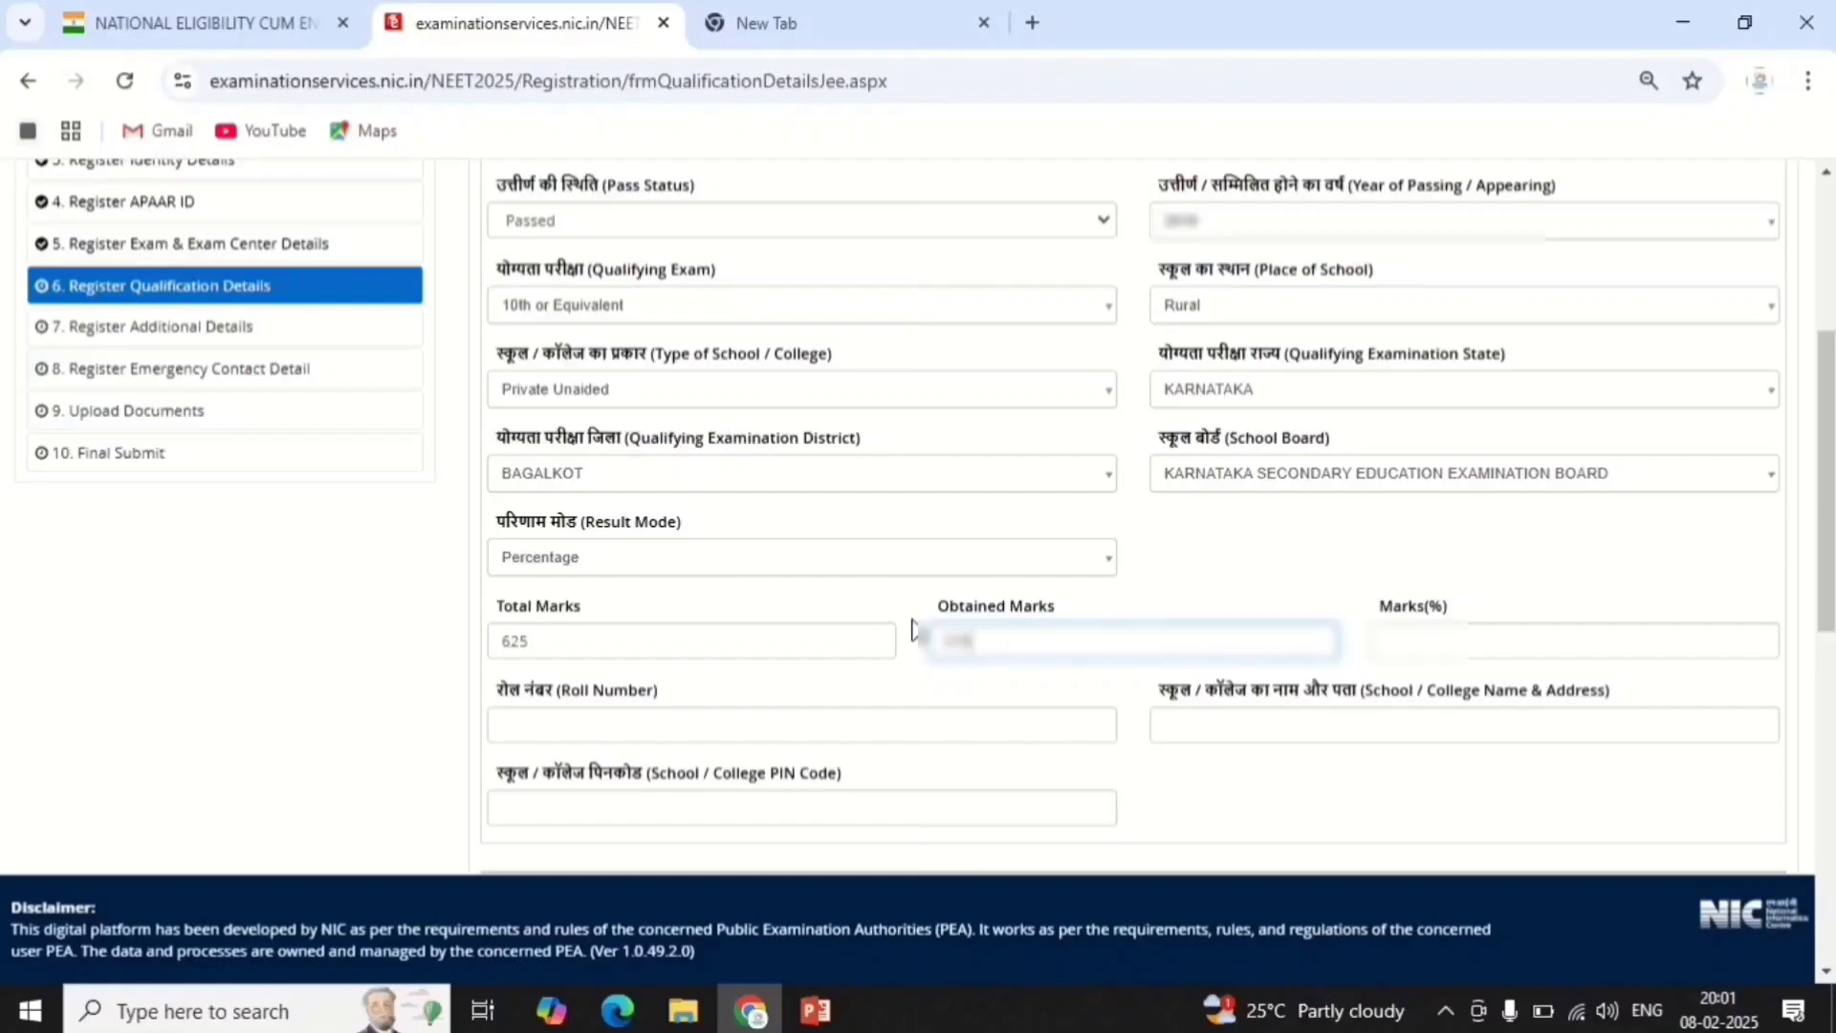
{"action": "left_click_drag", "start_coordinate": [926, 612], "coordinate": [1049, 593]}
{"action": "left_click", "coordinate": [1429, 609]}
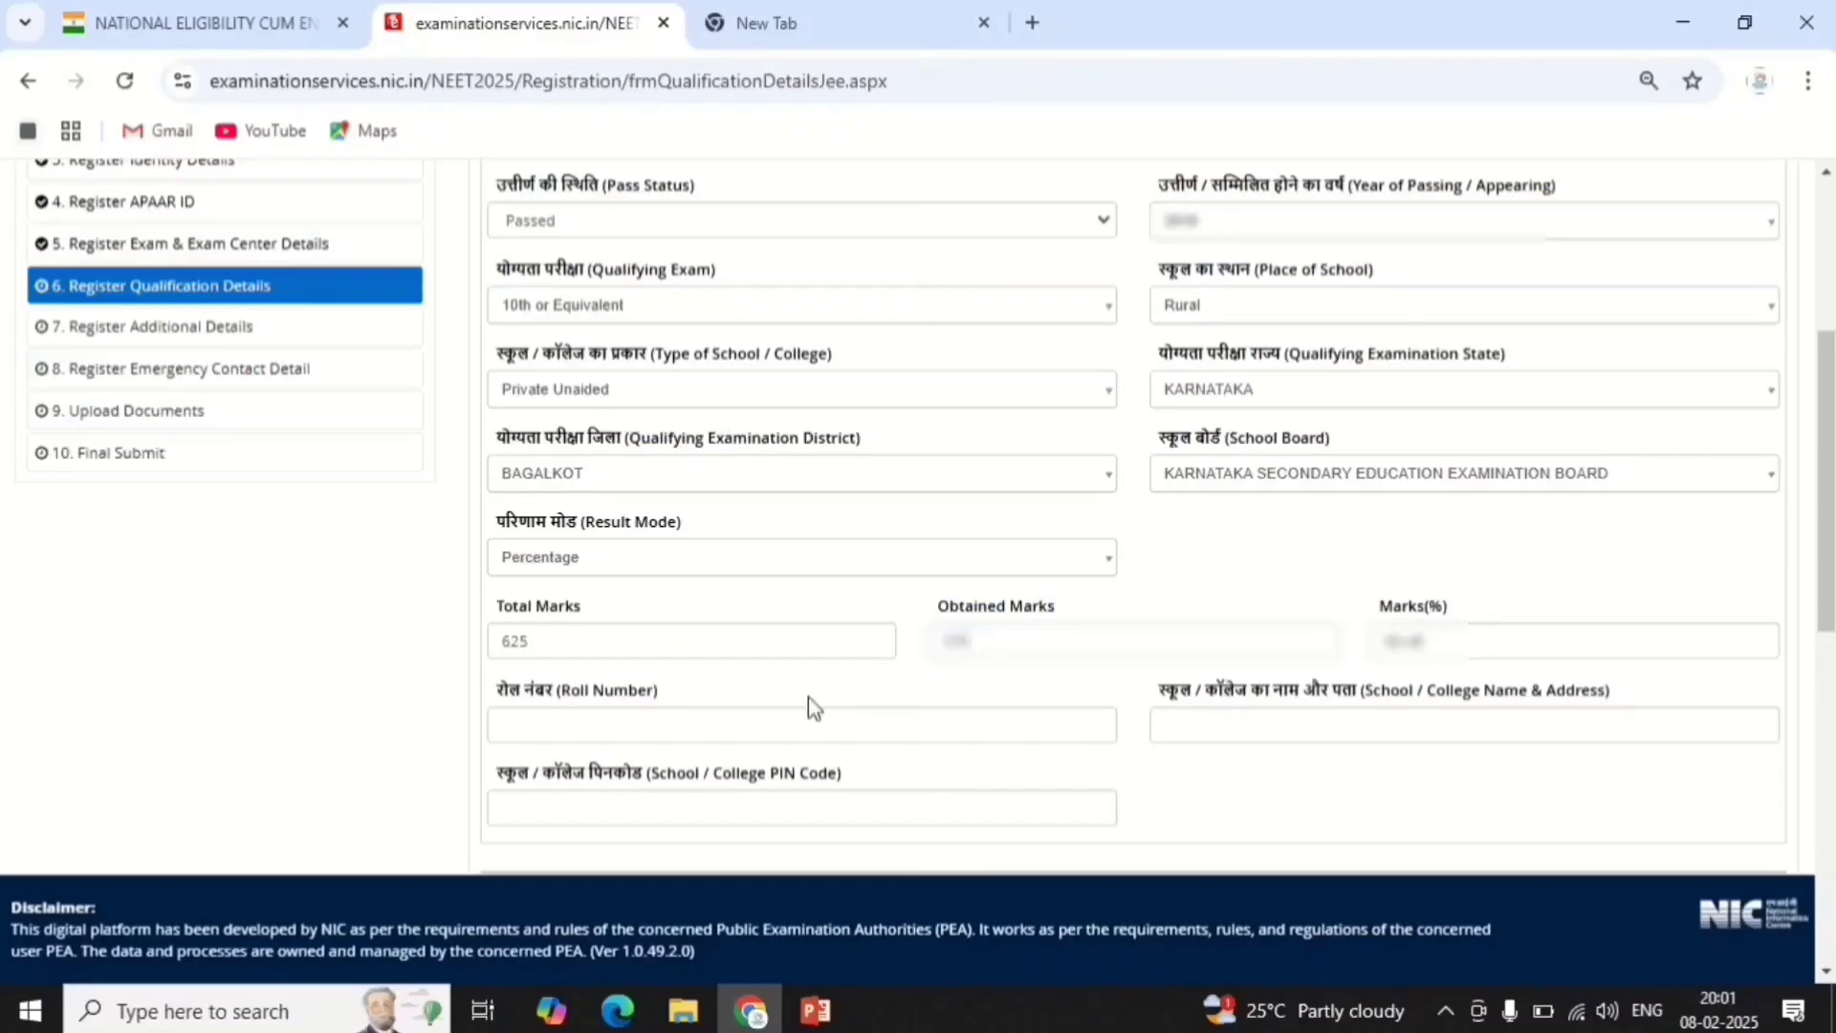
- Fill in the 10th qualification's Roll Number, School / College Name & Address, and School / College PIN Code
{"action": "left_click_drag", "start_coordinate": [559, 706], "coordinate": [656, 705]}
{"action": "left_click", "coordinate": [547, 734]}
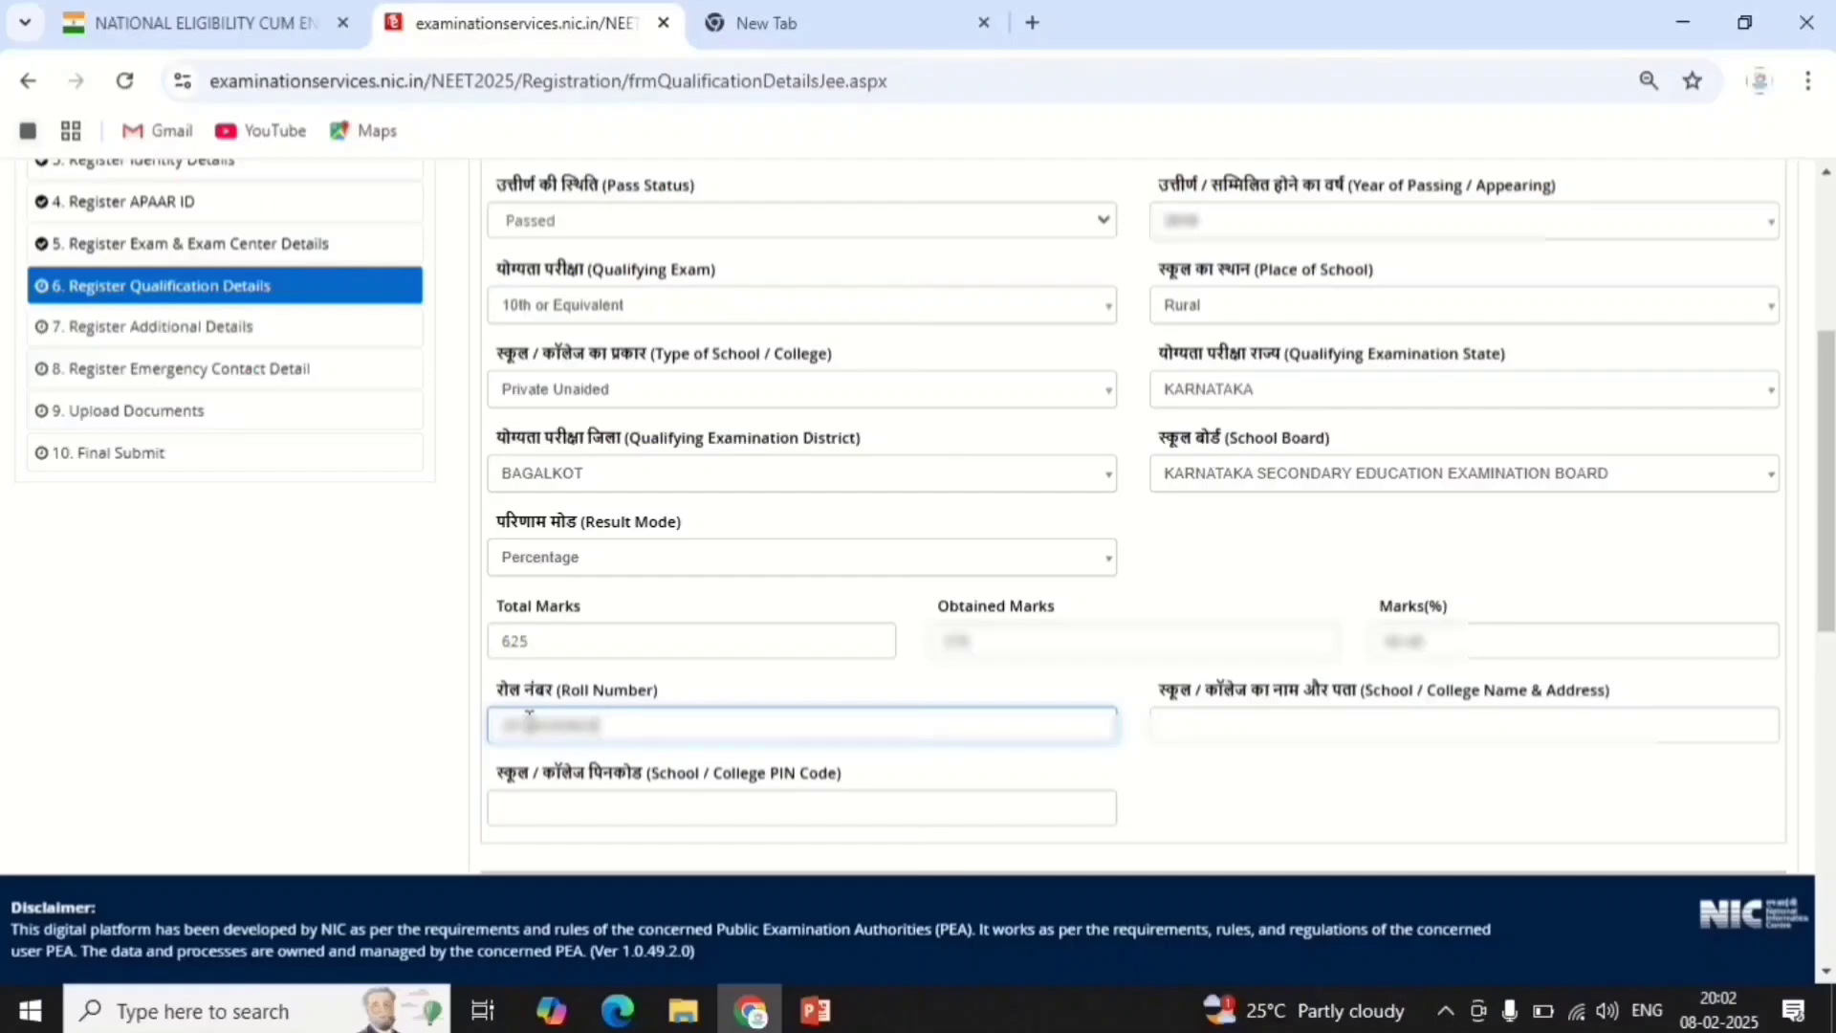
{"action": "left_click", "coordinate": [1241, 729]}
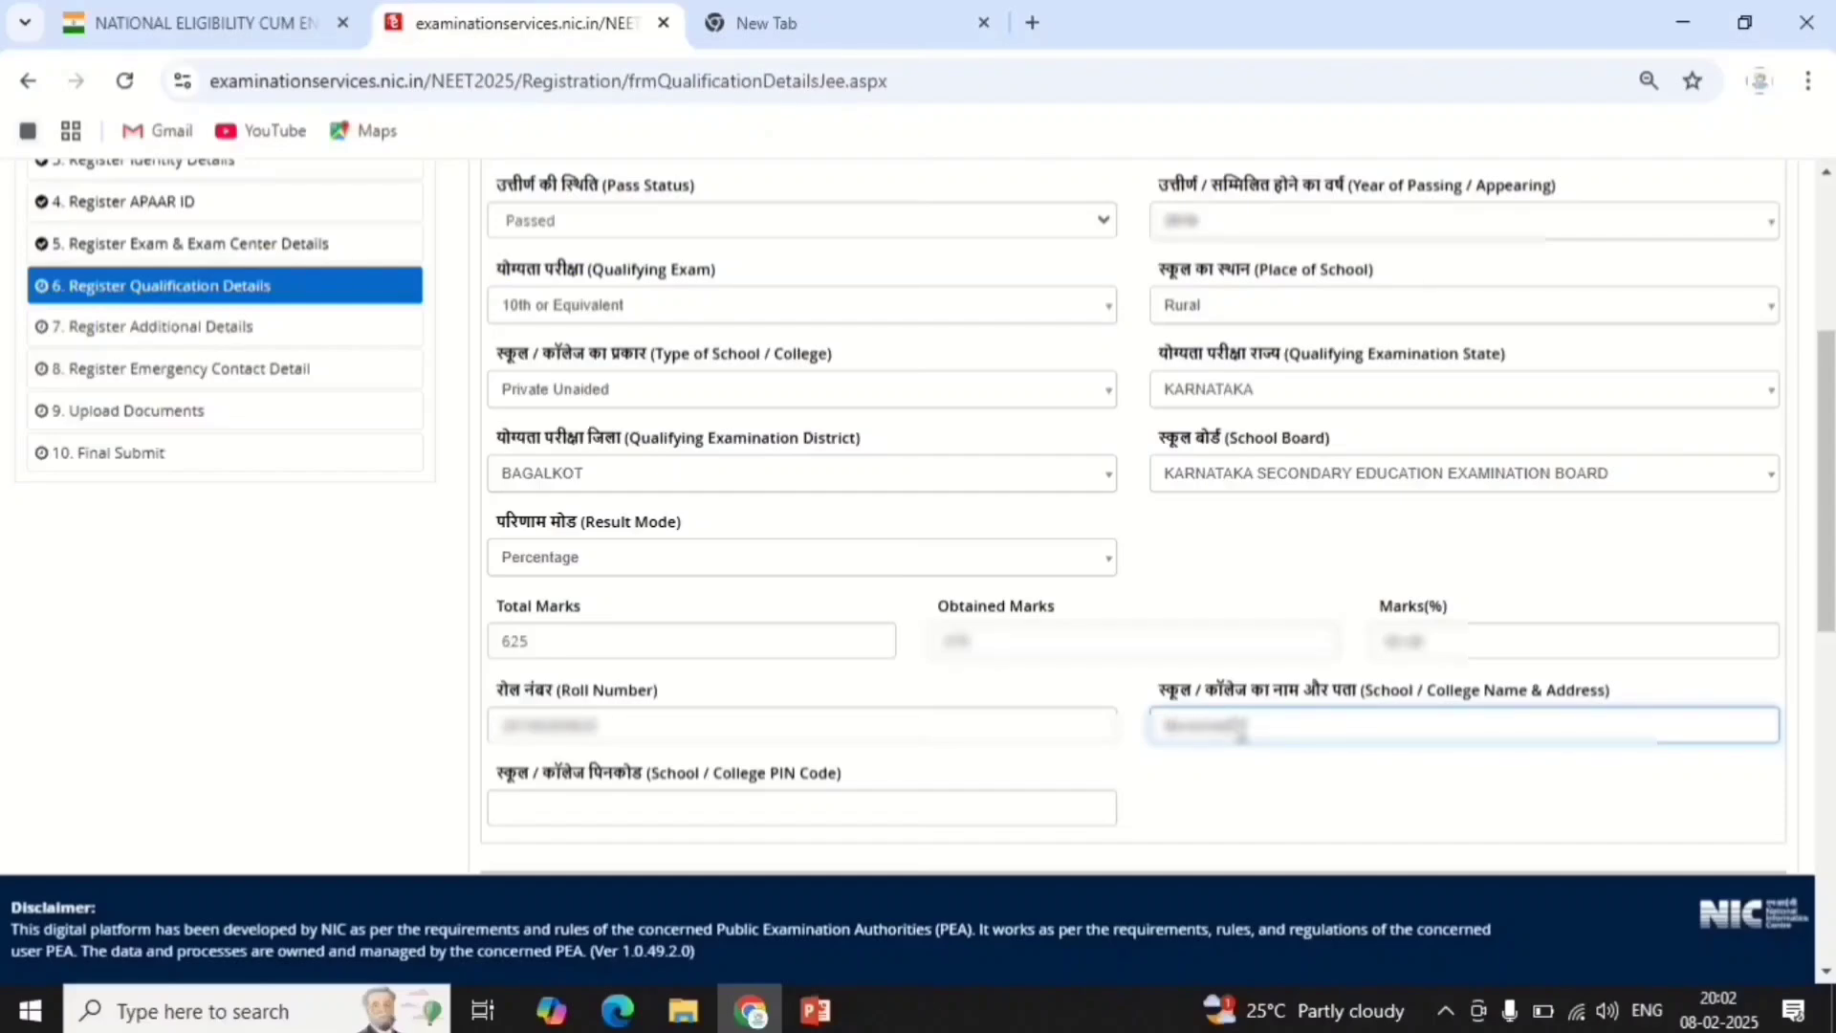
{"action": "left_click_drag", "start_coordinate": [865, 774], "coordinate": [635, 776]}
{"action": "left_click", "coordinate": [669, 806]}
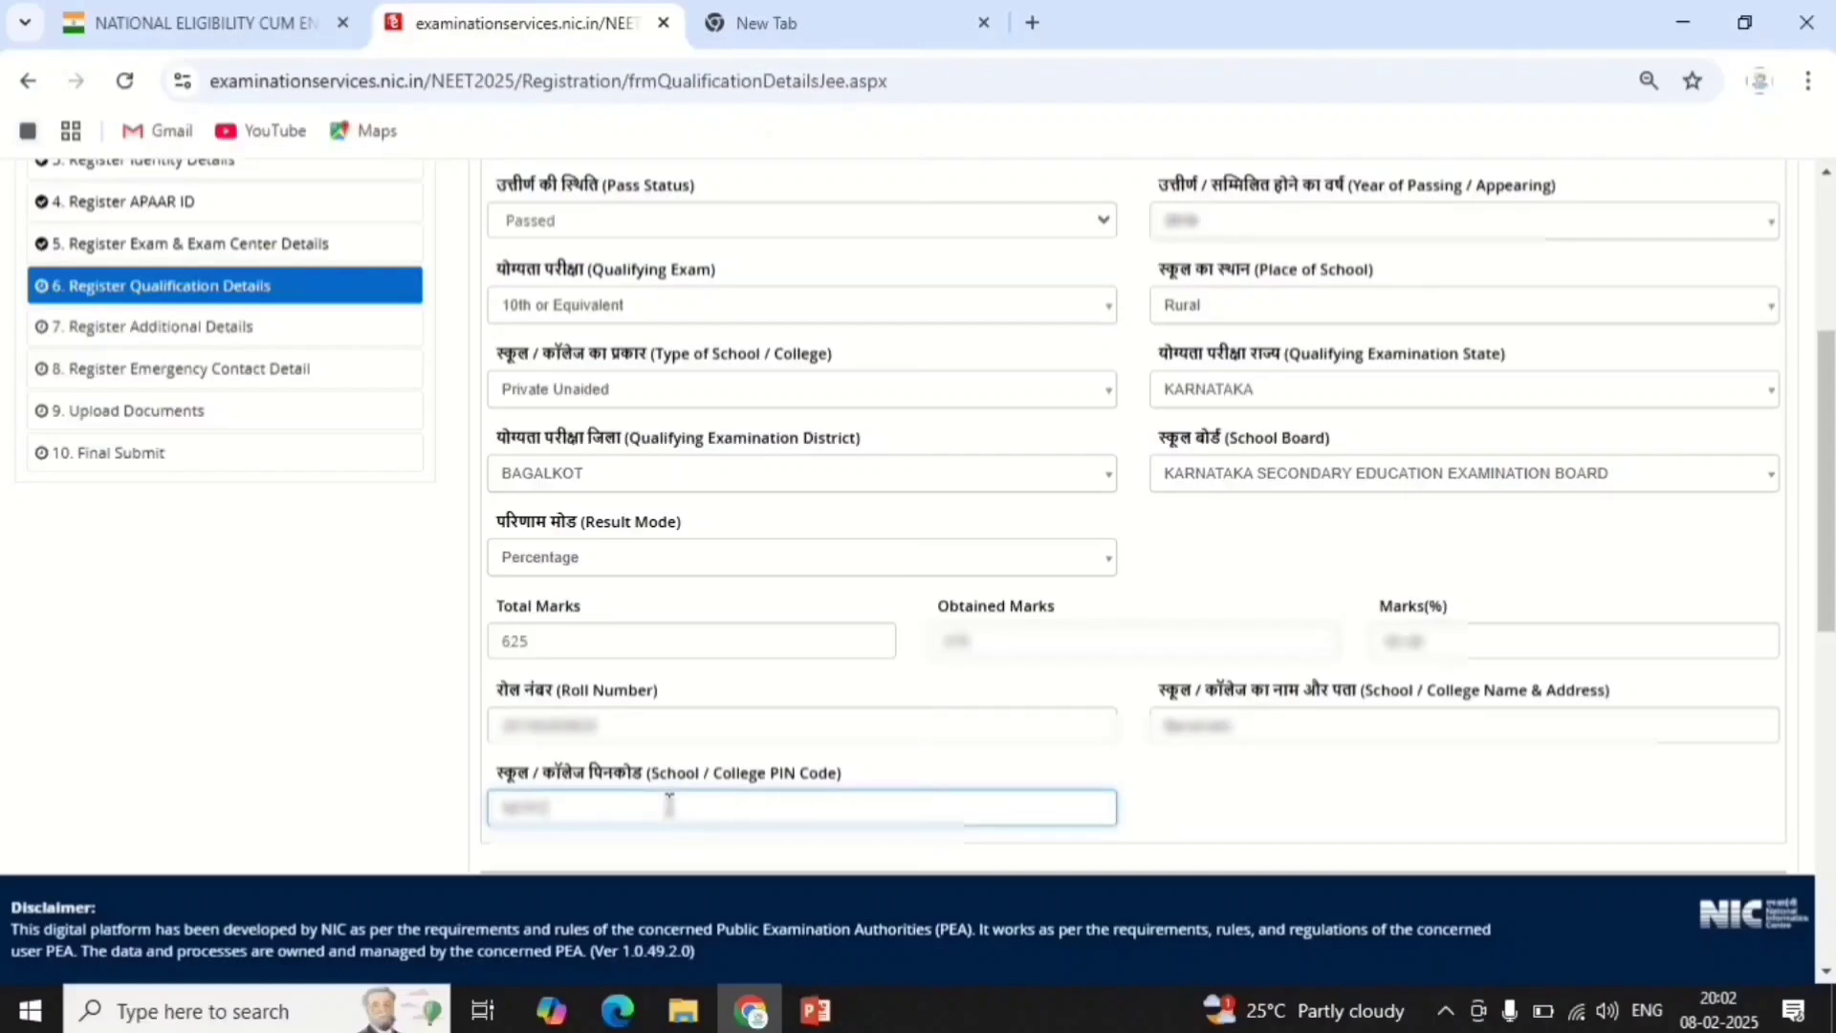
- Set the Pass Status for the 12th or equivalent qualification to Appearing
{"action": "scroll", "coordinate": [791, 545], "scroll_direction": "down", "scroll_amount": 3}
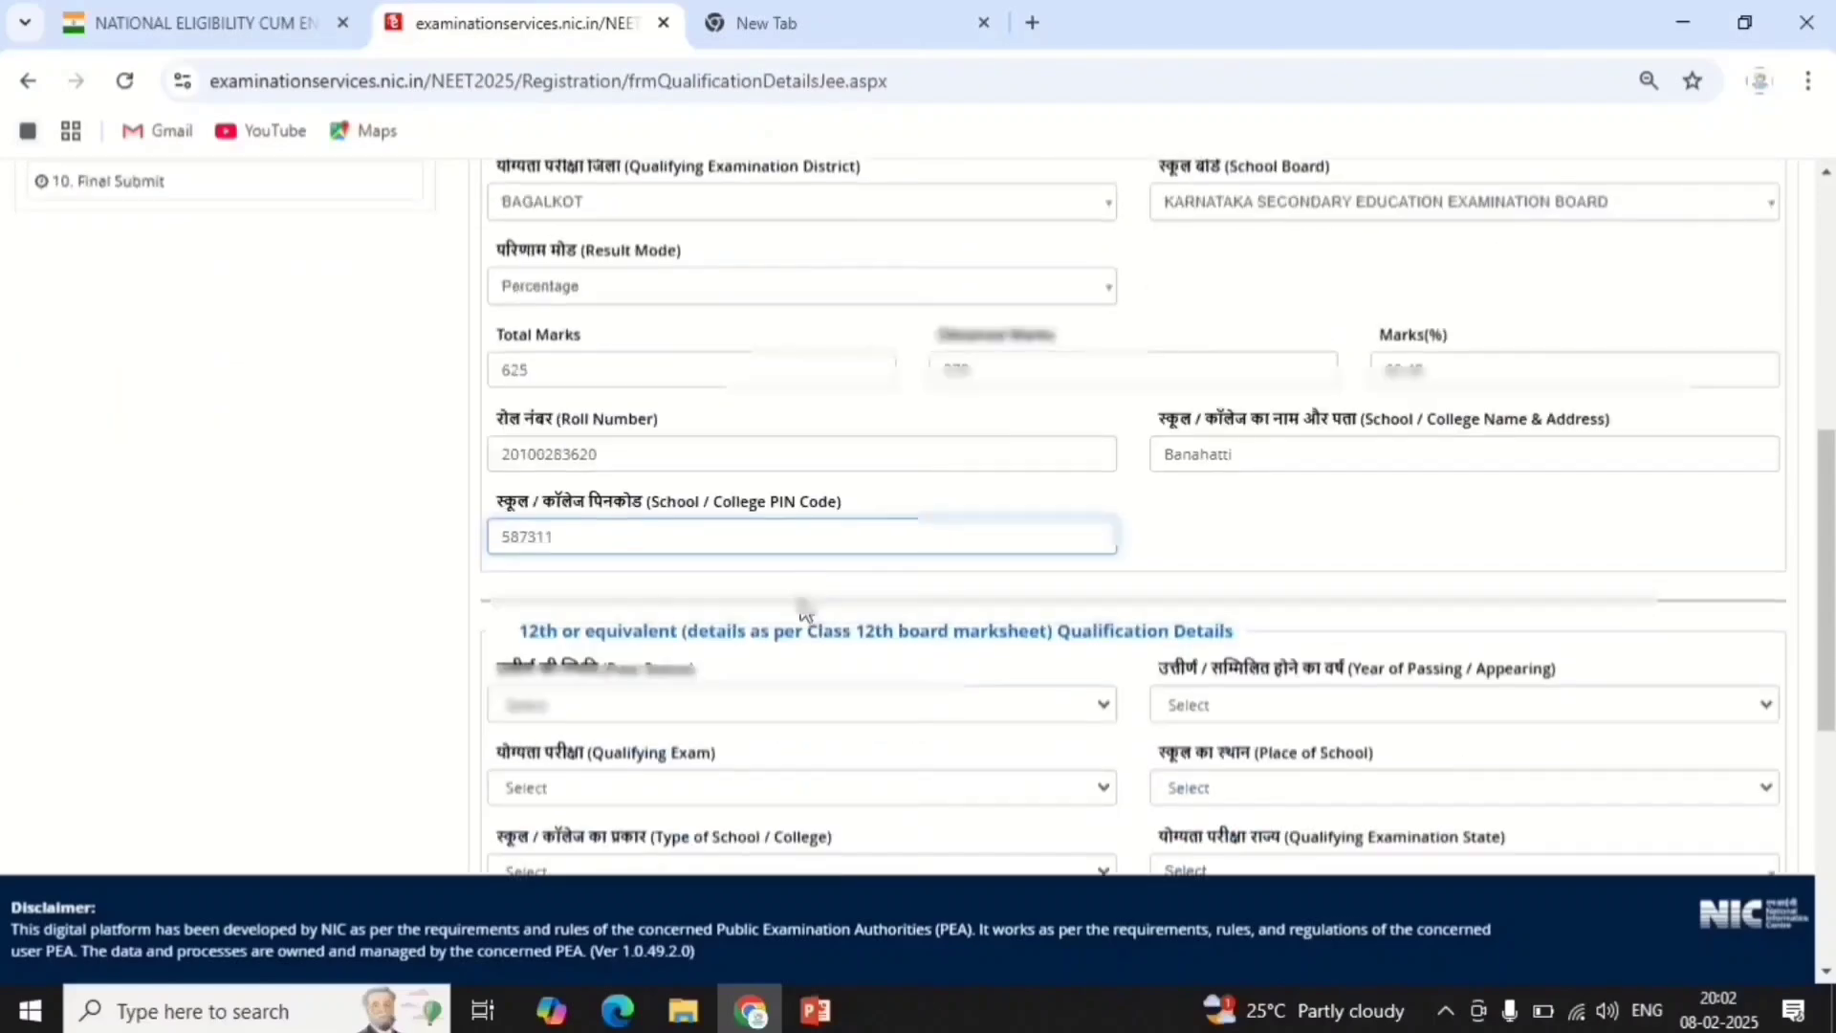
{"action": "scroll", "coordinate": [911, 607], "scroll_direction": "down", "scroll_amount": 1}
{"action": "left_click", "coordinate": [1225, 402]}
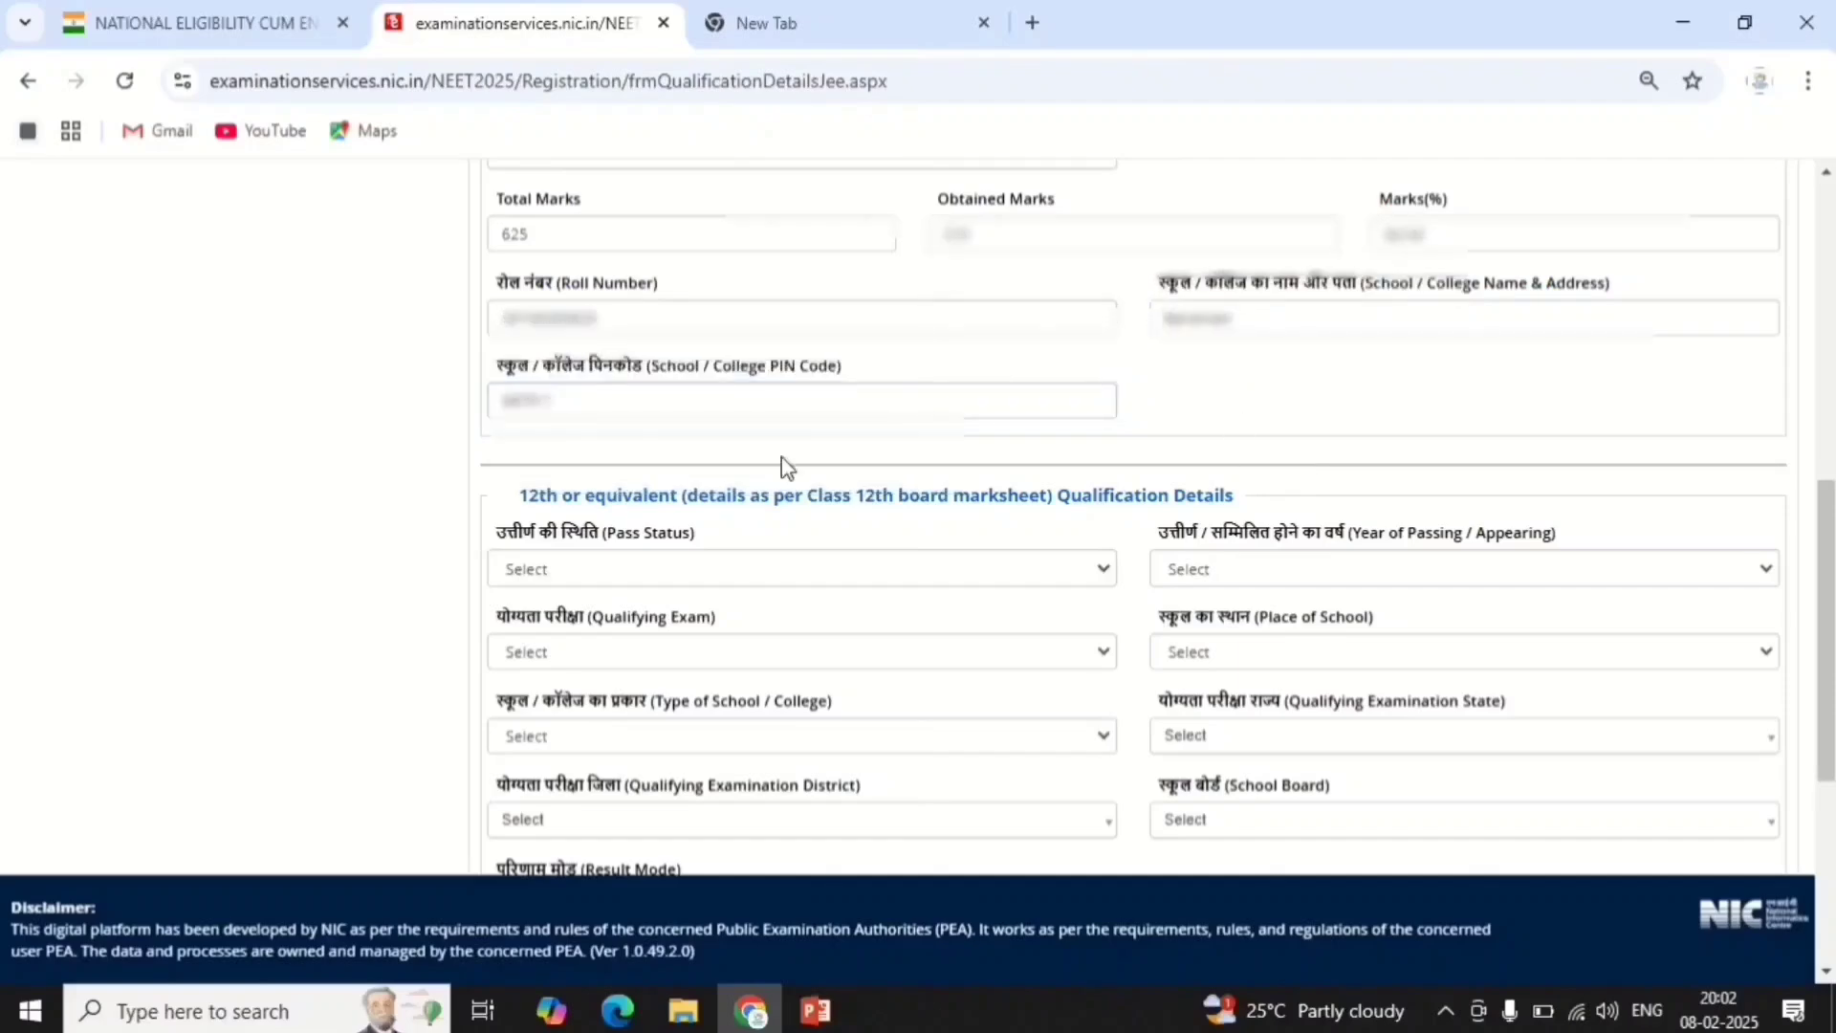
{"action": "left_click_drag", "start_coordinate": [514, 489], "coordinate": [720, 495]}
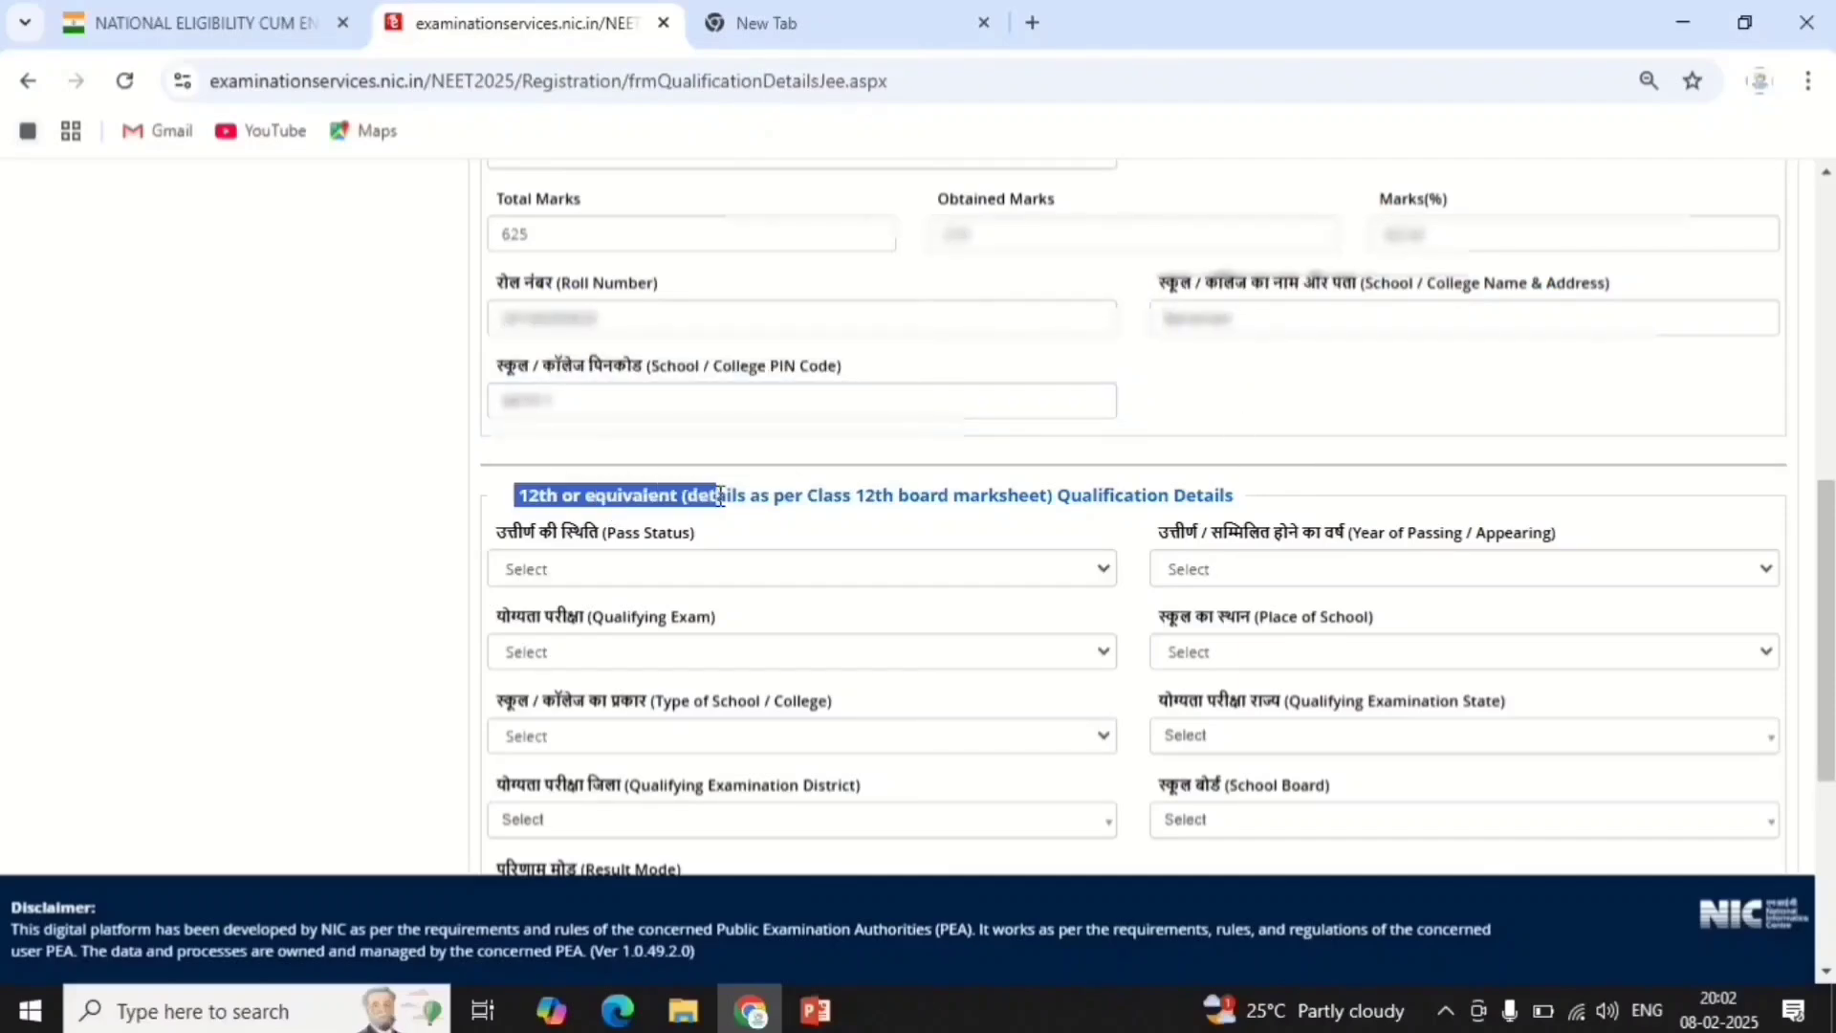
{"action": "left_click", "coordinate": [941, 543]}
{"action": "left_click", "coordinate": [739, 572]}
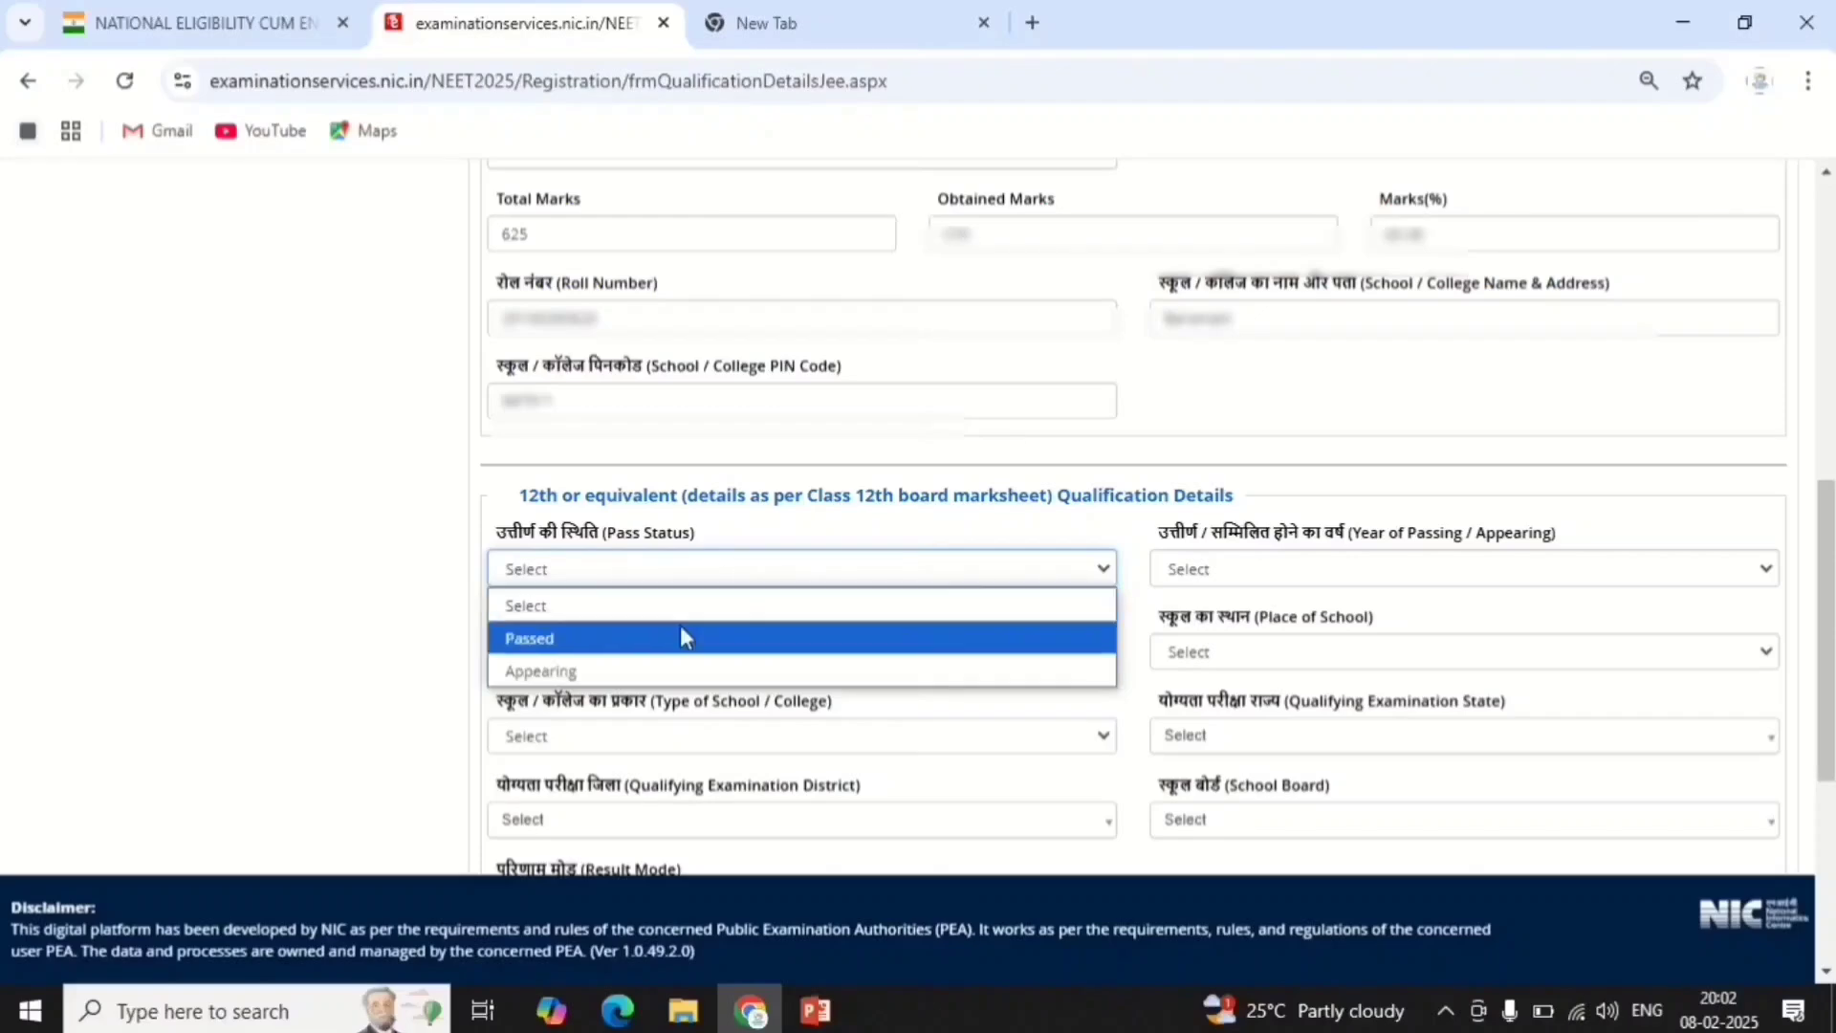
{"action": "left_click", "coordinate": [647, 669]}
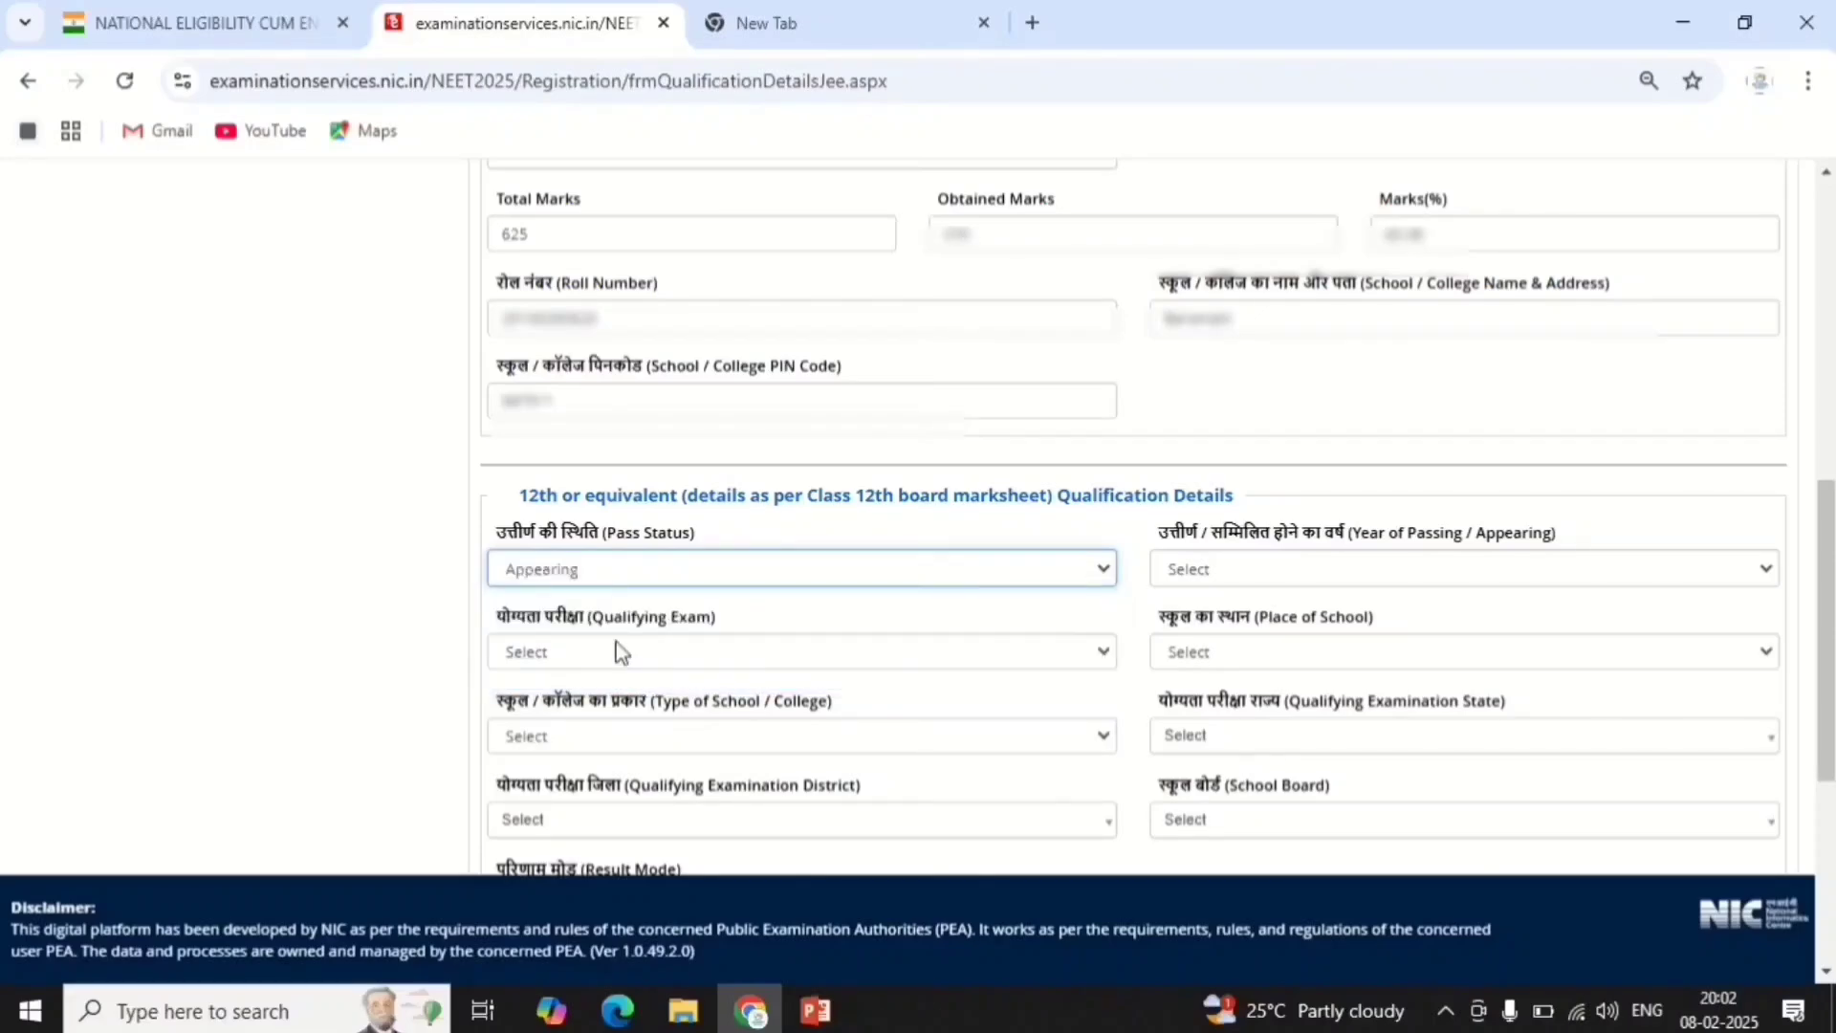
- Switch the 12th qualification's Pass Status to Passed and back to Appearing
{"action": "left_click", "coordinate": [728, 576]}
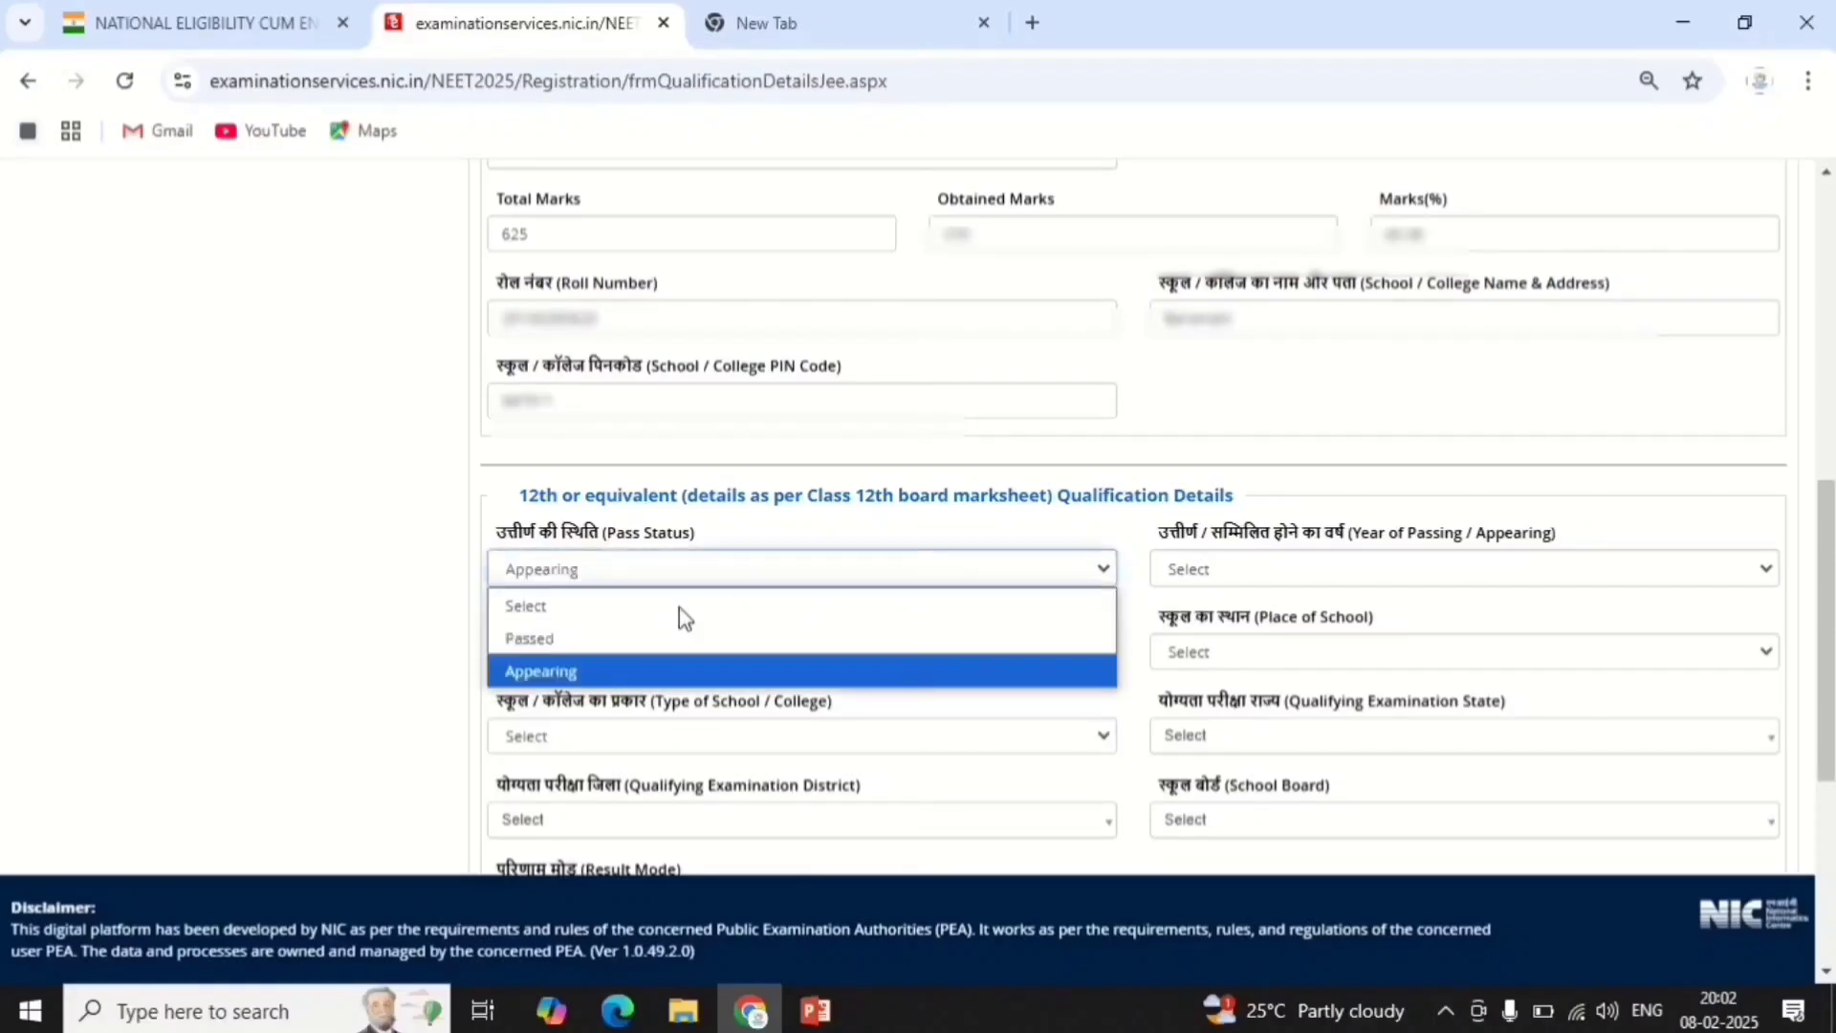
{"action": "left_click", "coordinate": [663, 633]}
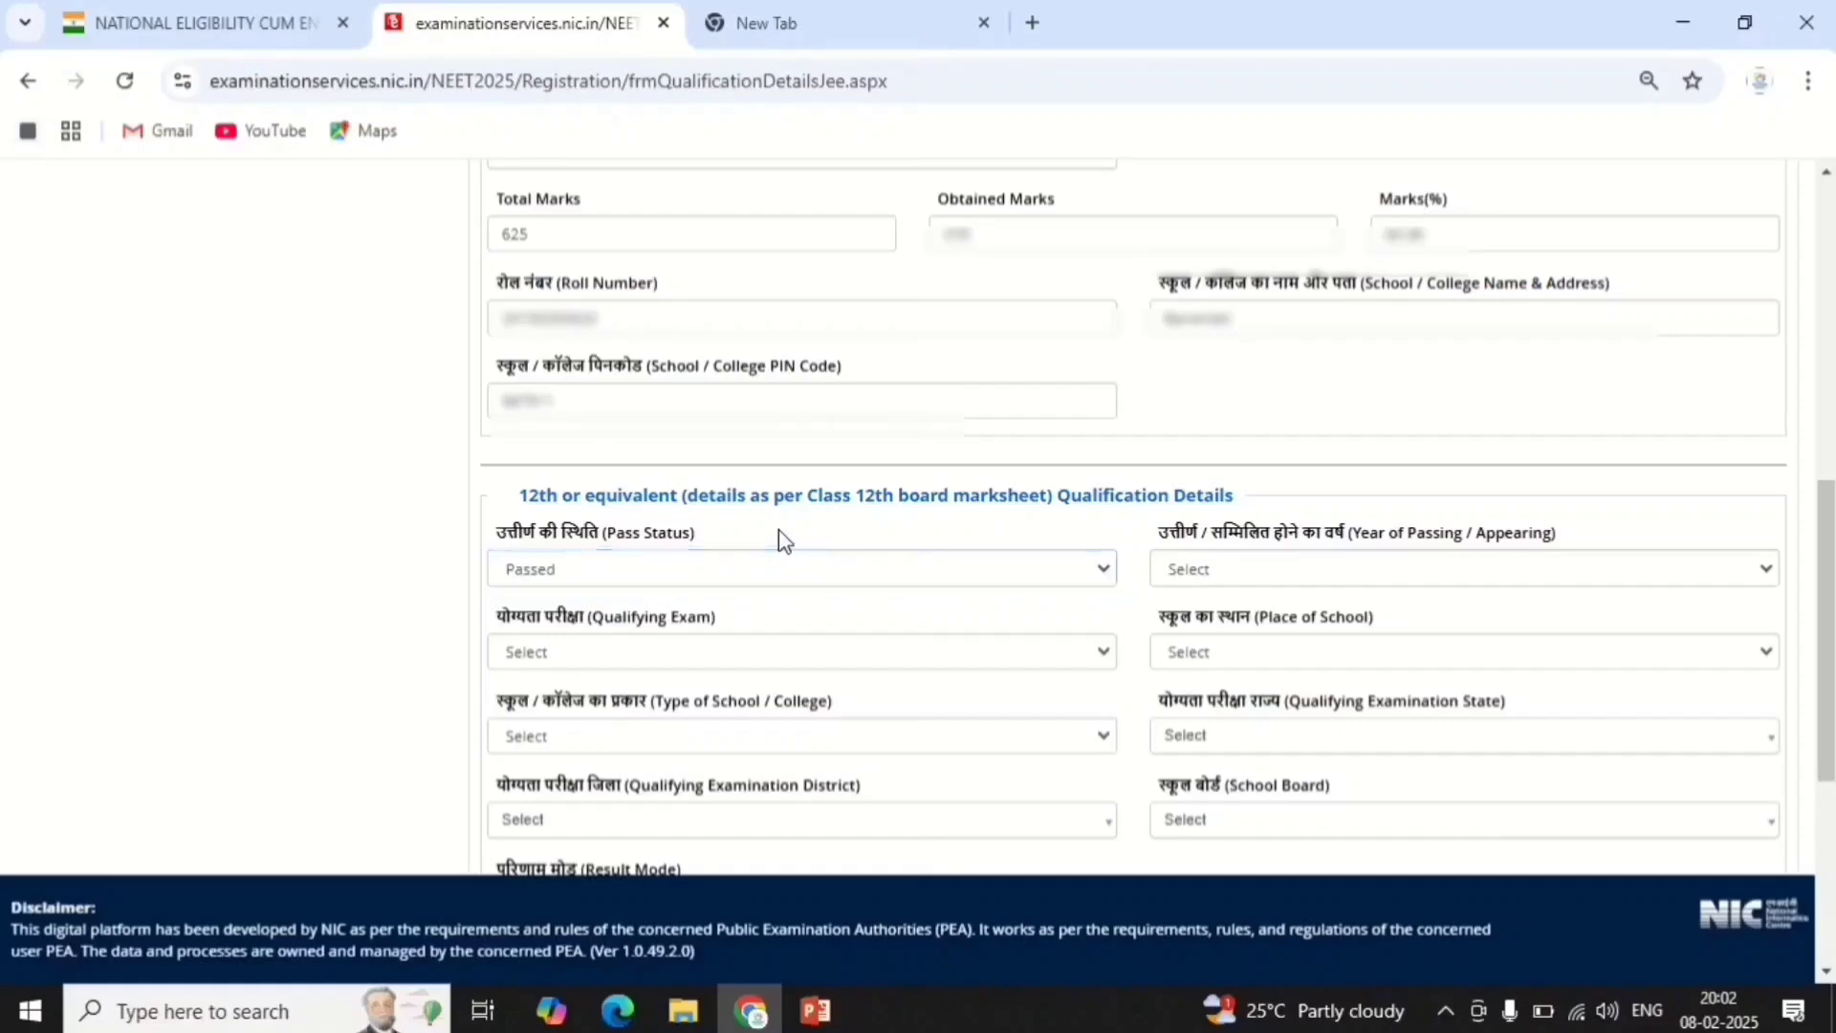
{"action": "left_click", "coordinate": [622, 579]}
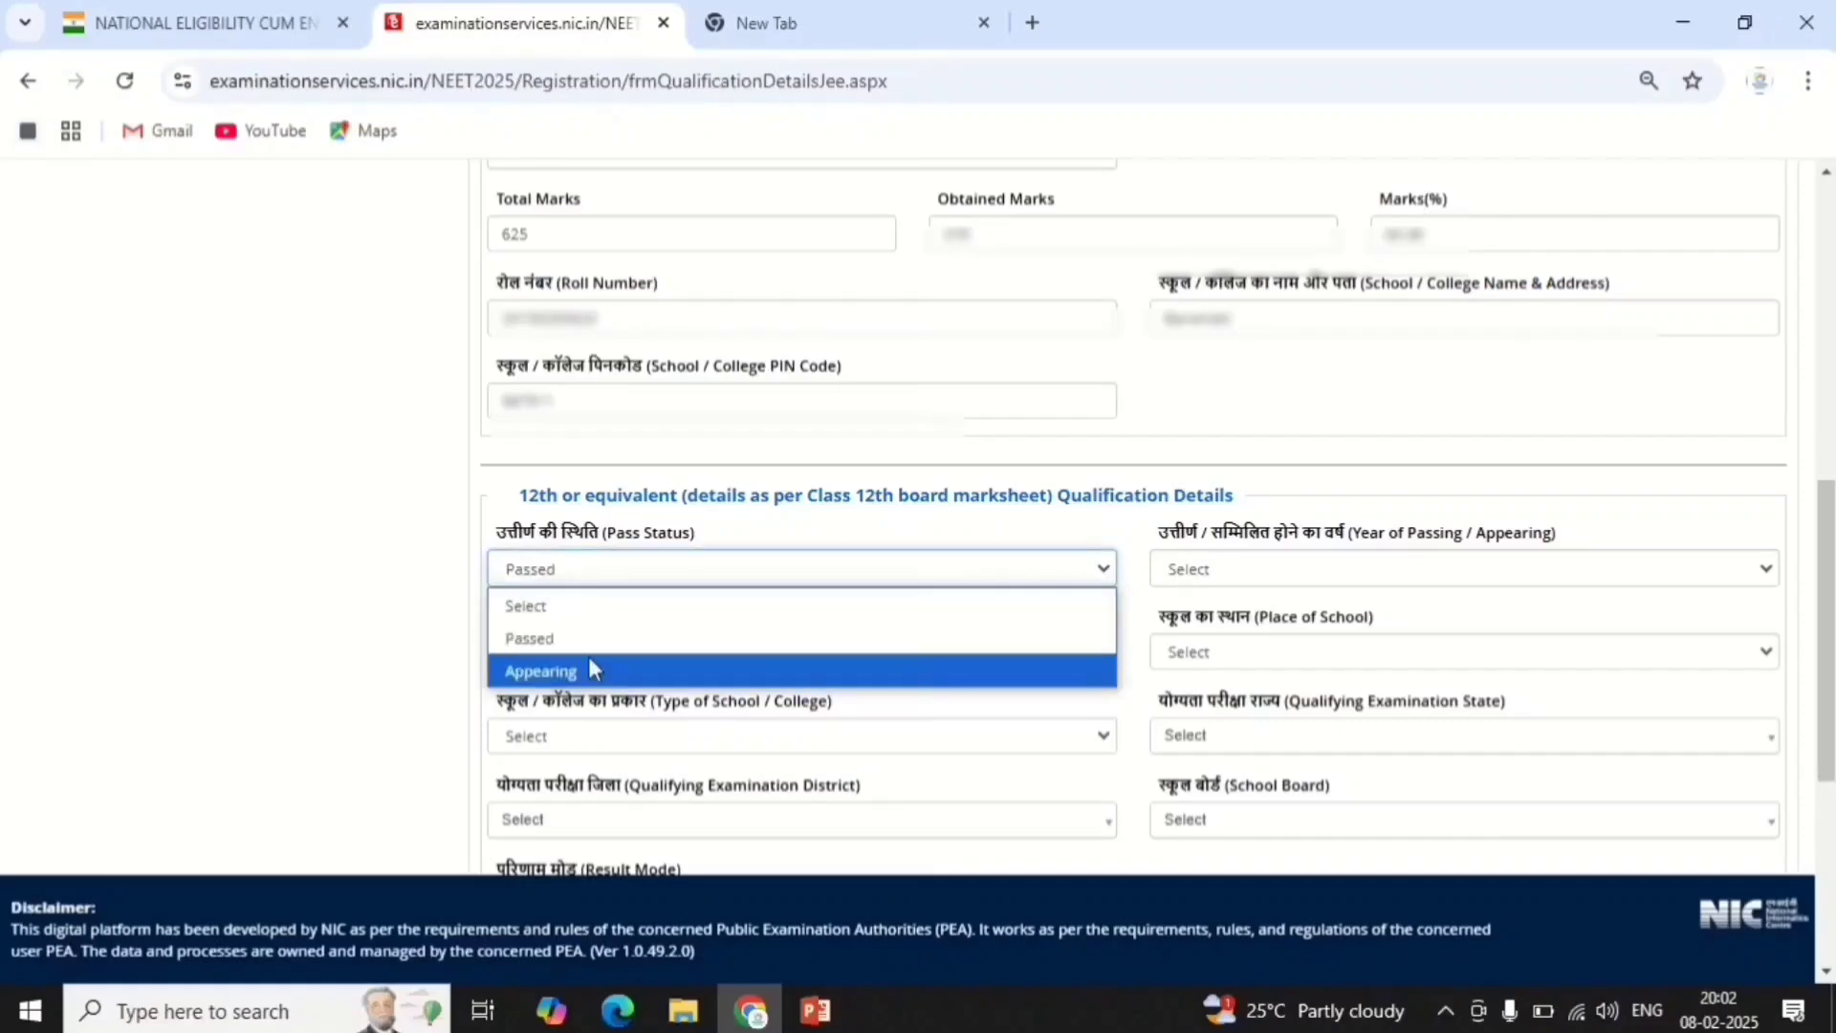
{"action": "left_click", "coordinate": [594, 669]}
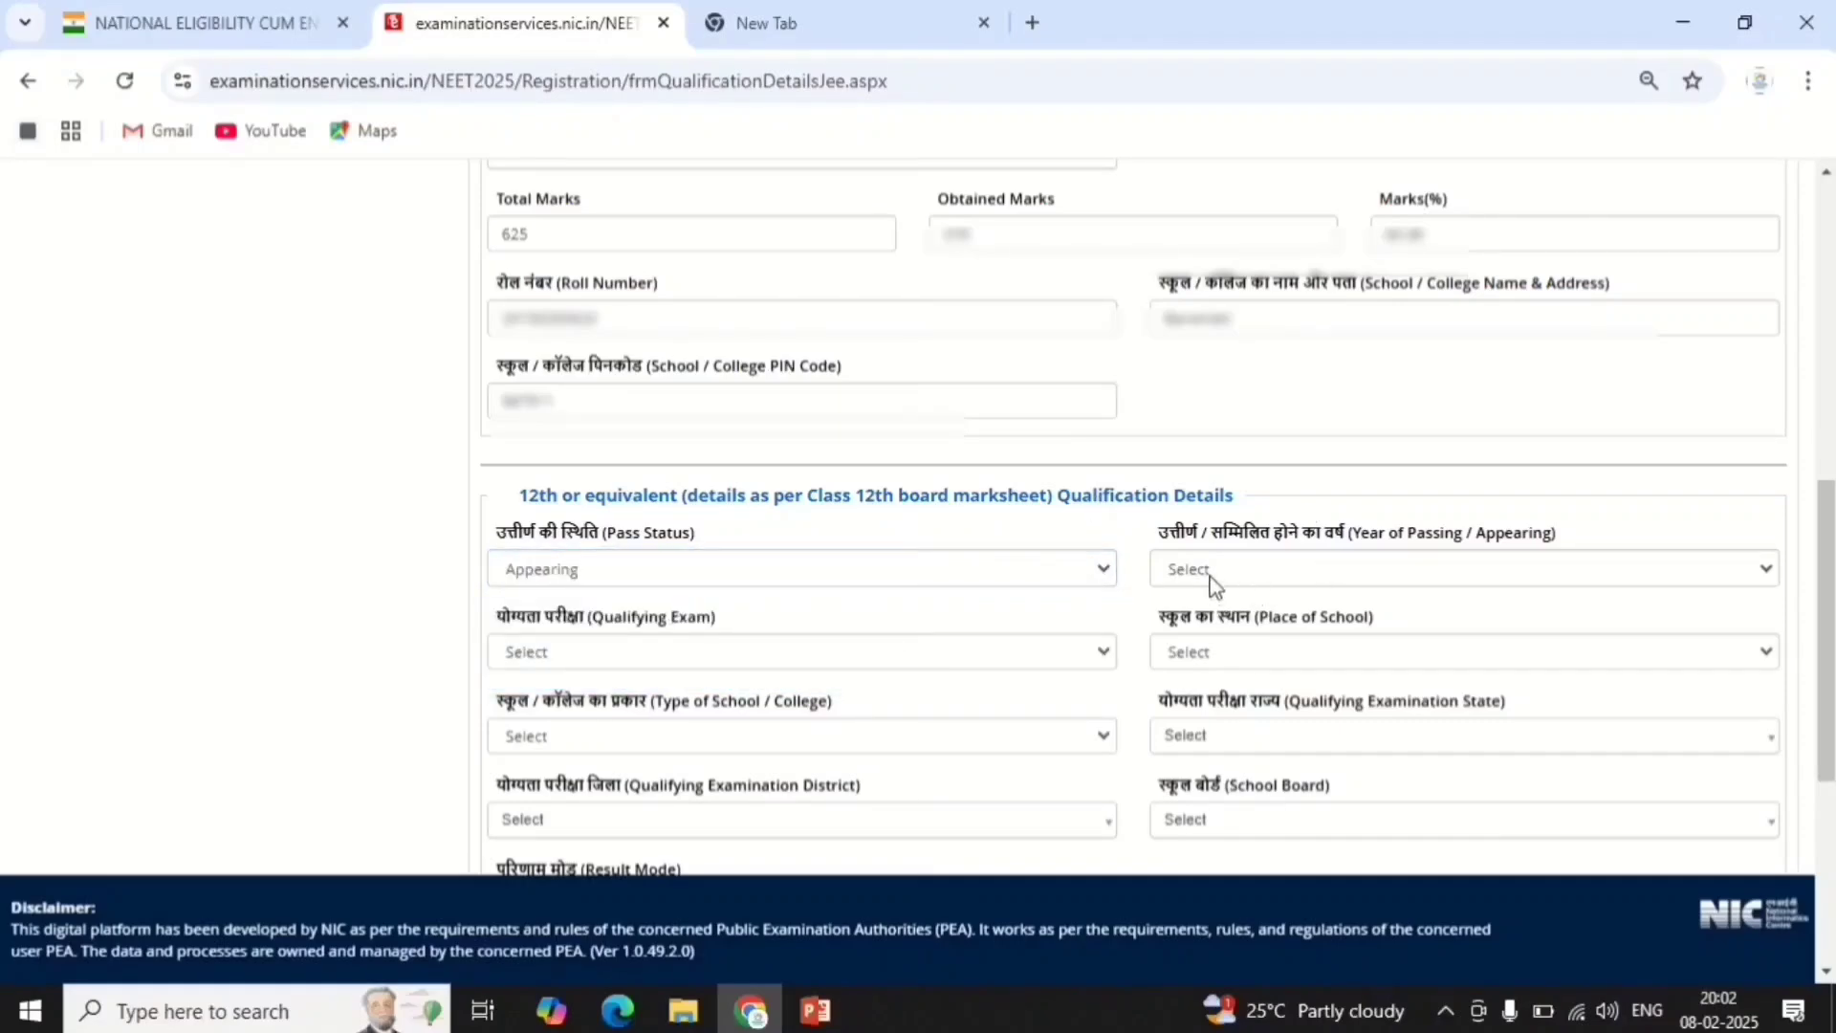
- Set the 12th qualification's Year of Passing / Appearing to 2025 and its Qualifying Exam to CODE: 01
{"action": "left_click_drag", "start_coordinate": [1346, 541], "coordinate": [1557, 533]}
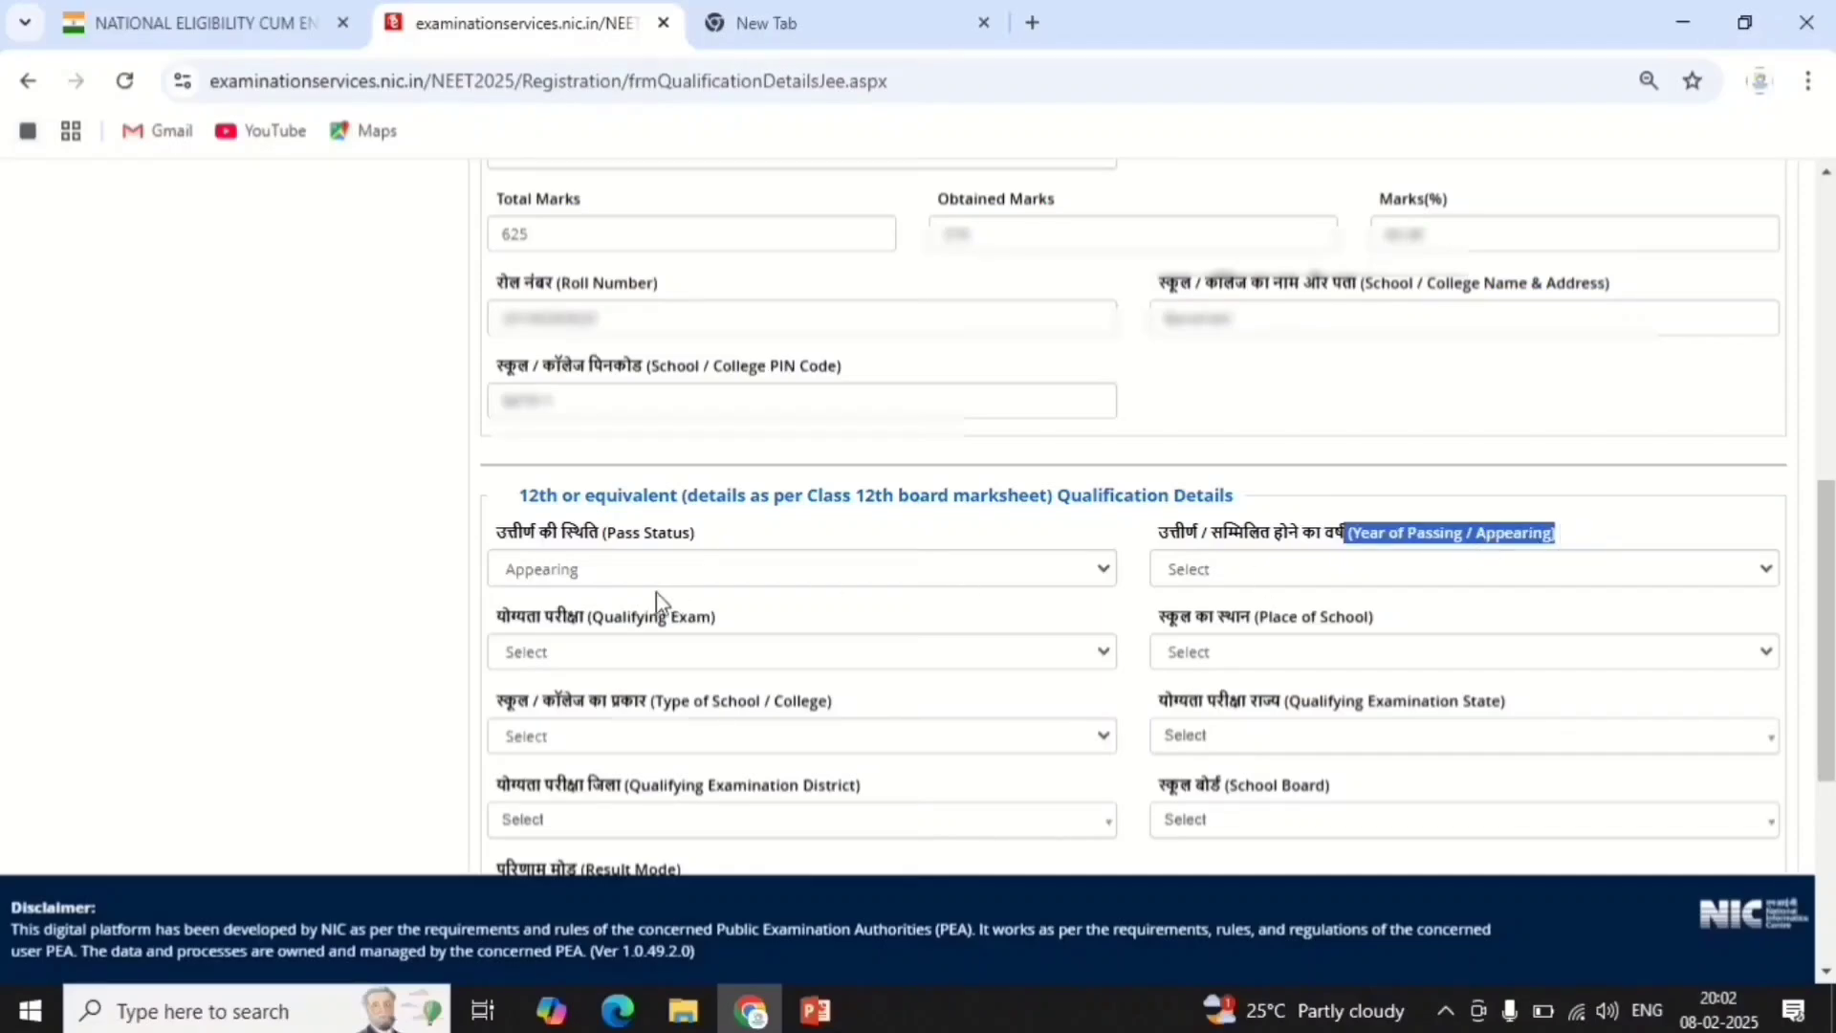
{"action": "left_click", "coordinate": [1201, 577]}
{"action": "left_click", "coordinate": [1208, 581]}
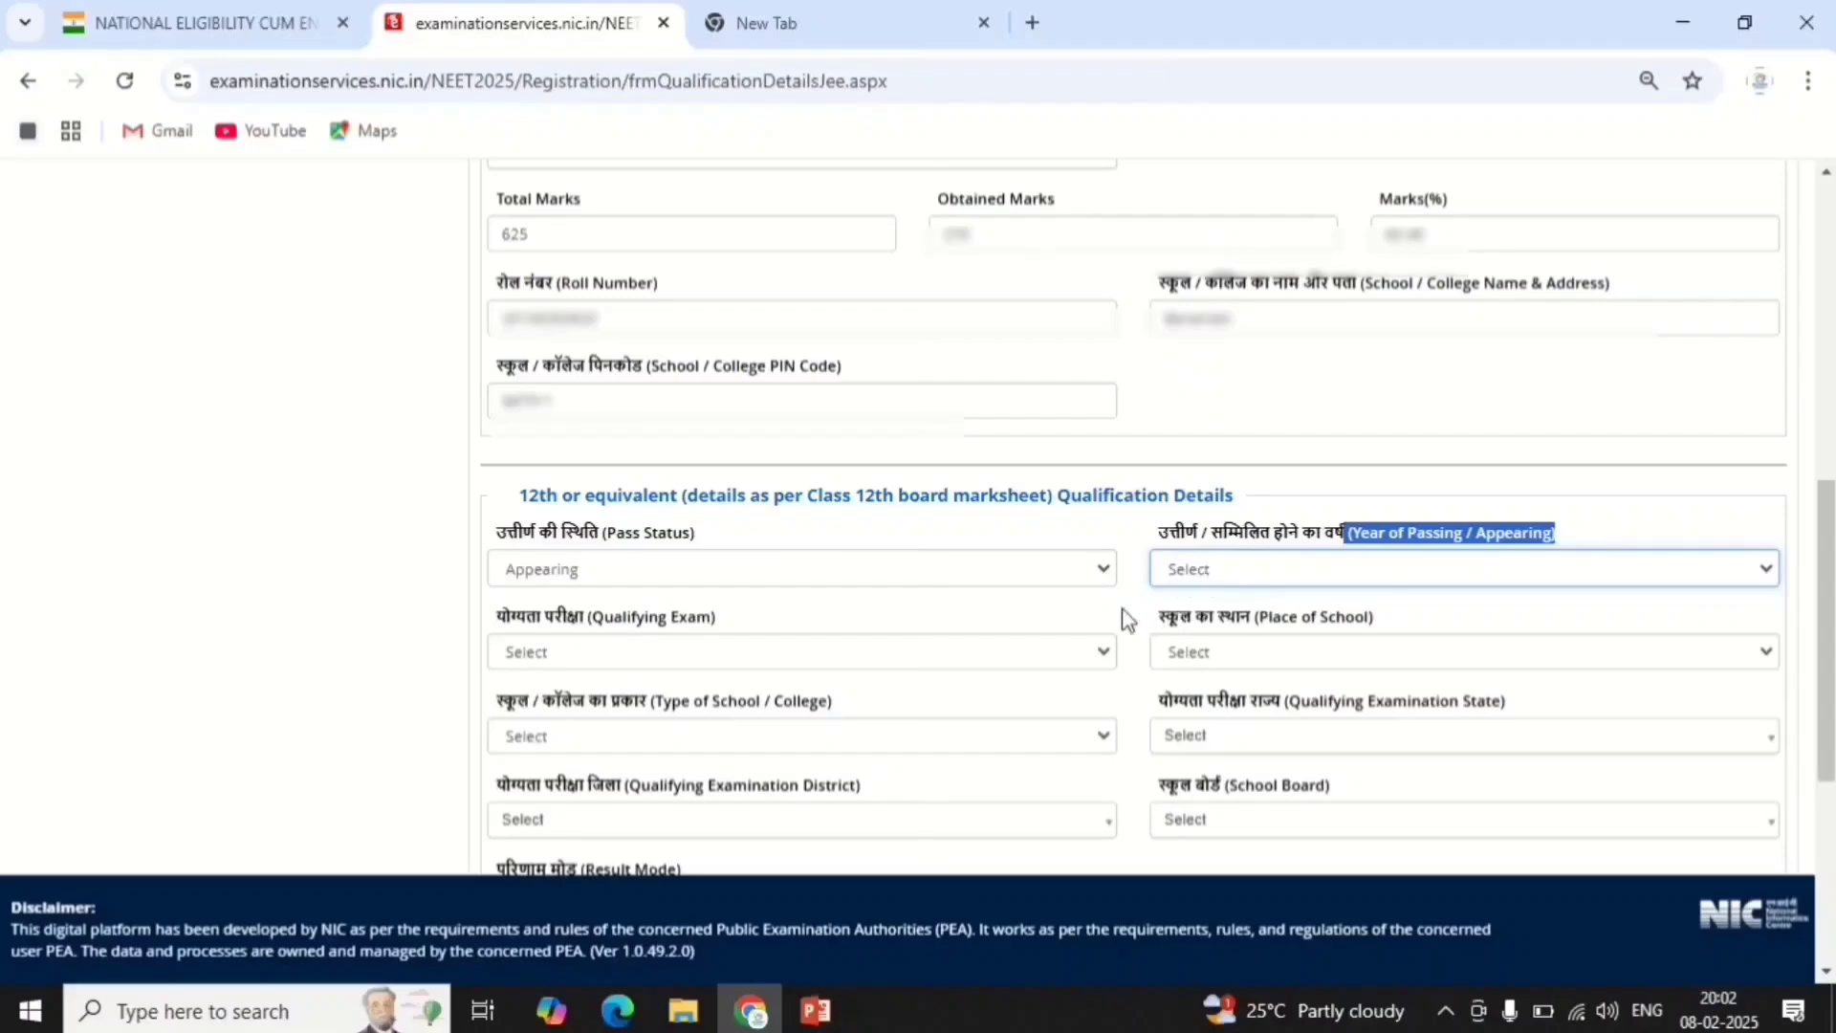
{"action": "left_click", "coordinate": [1129, 619]}
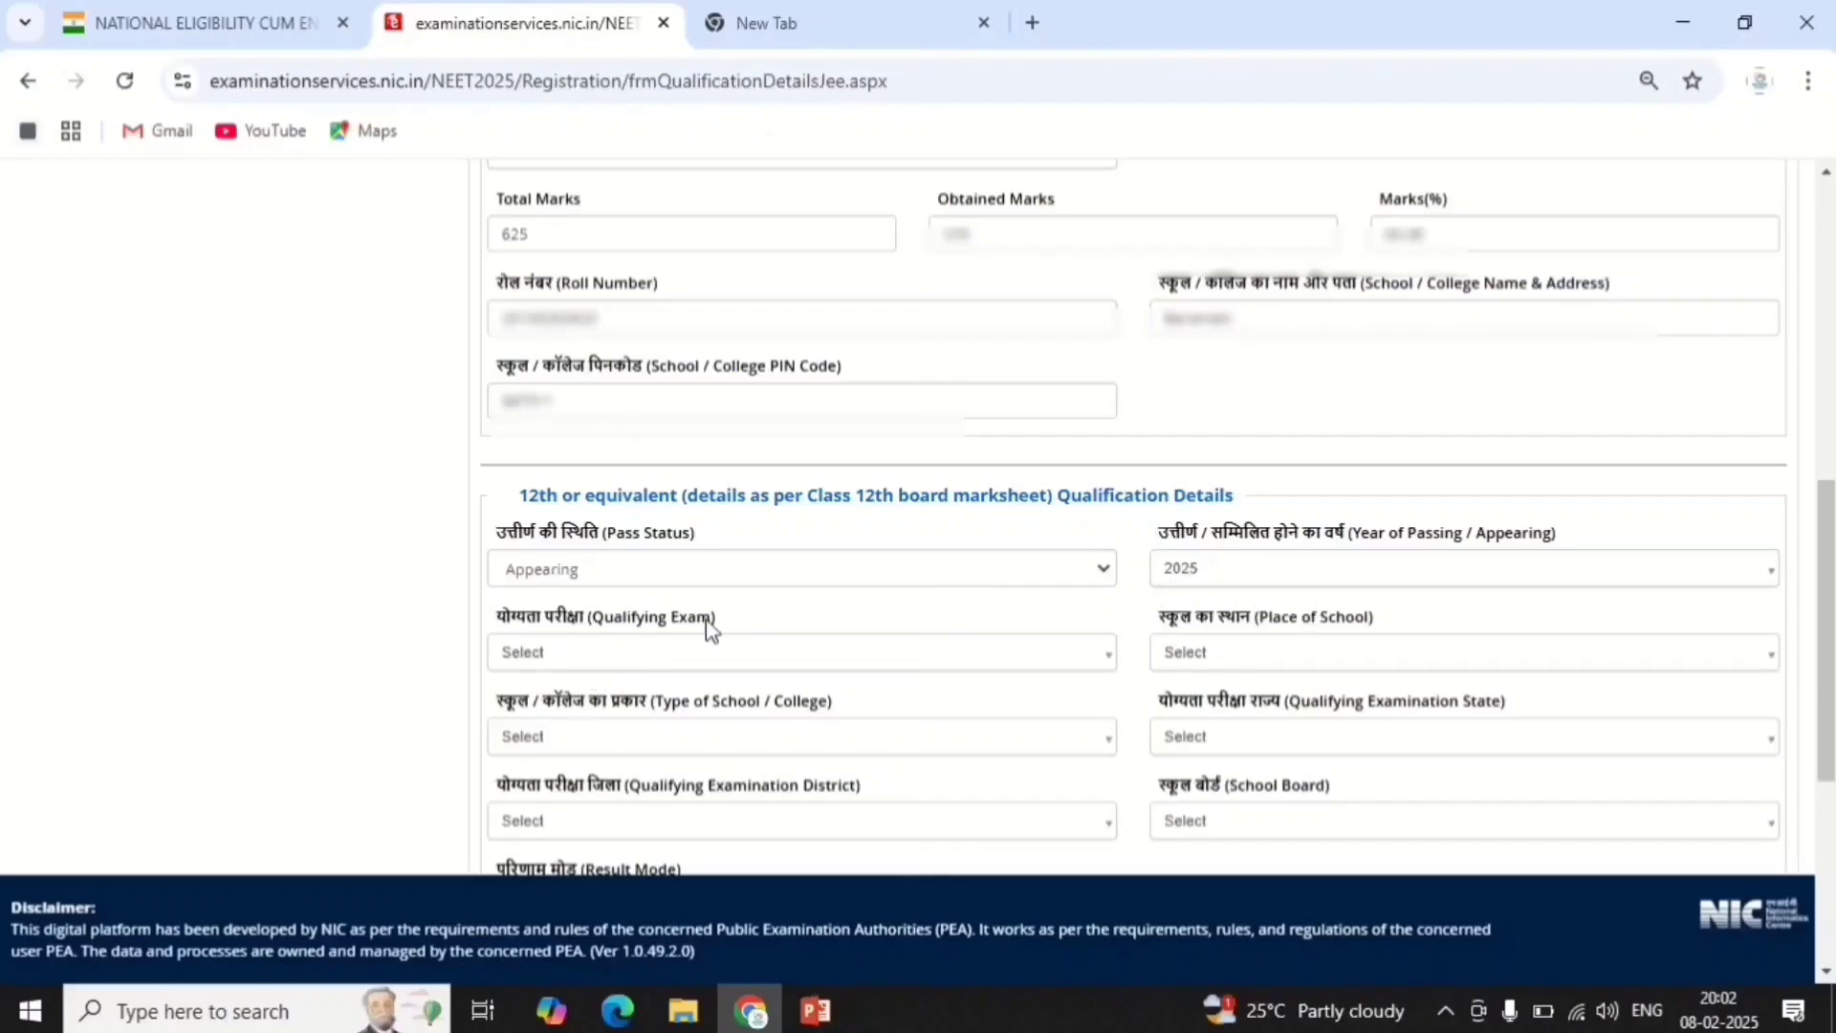
{"action": "left_click_drag", "start_coordinate": [715, 619], "coordinate": [593, 620]}
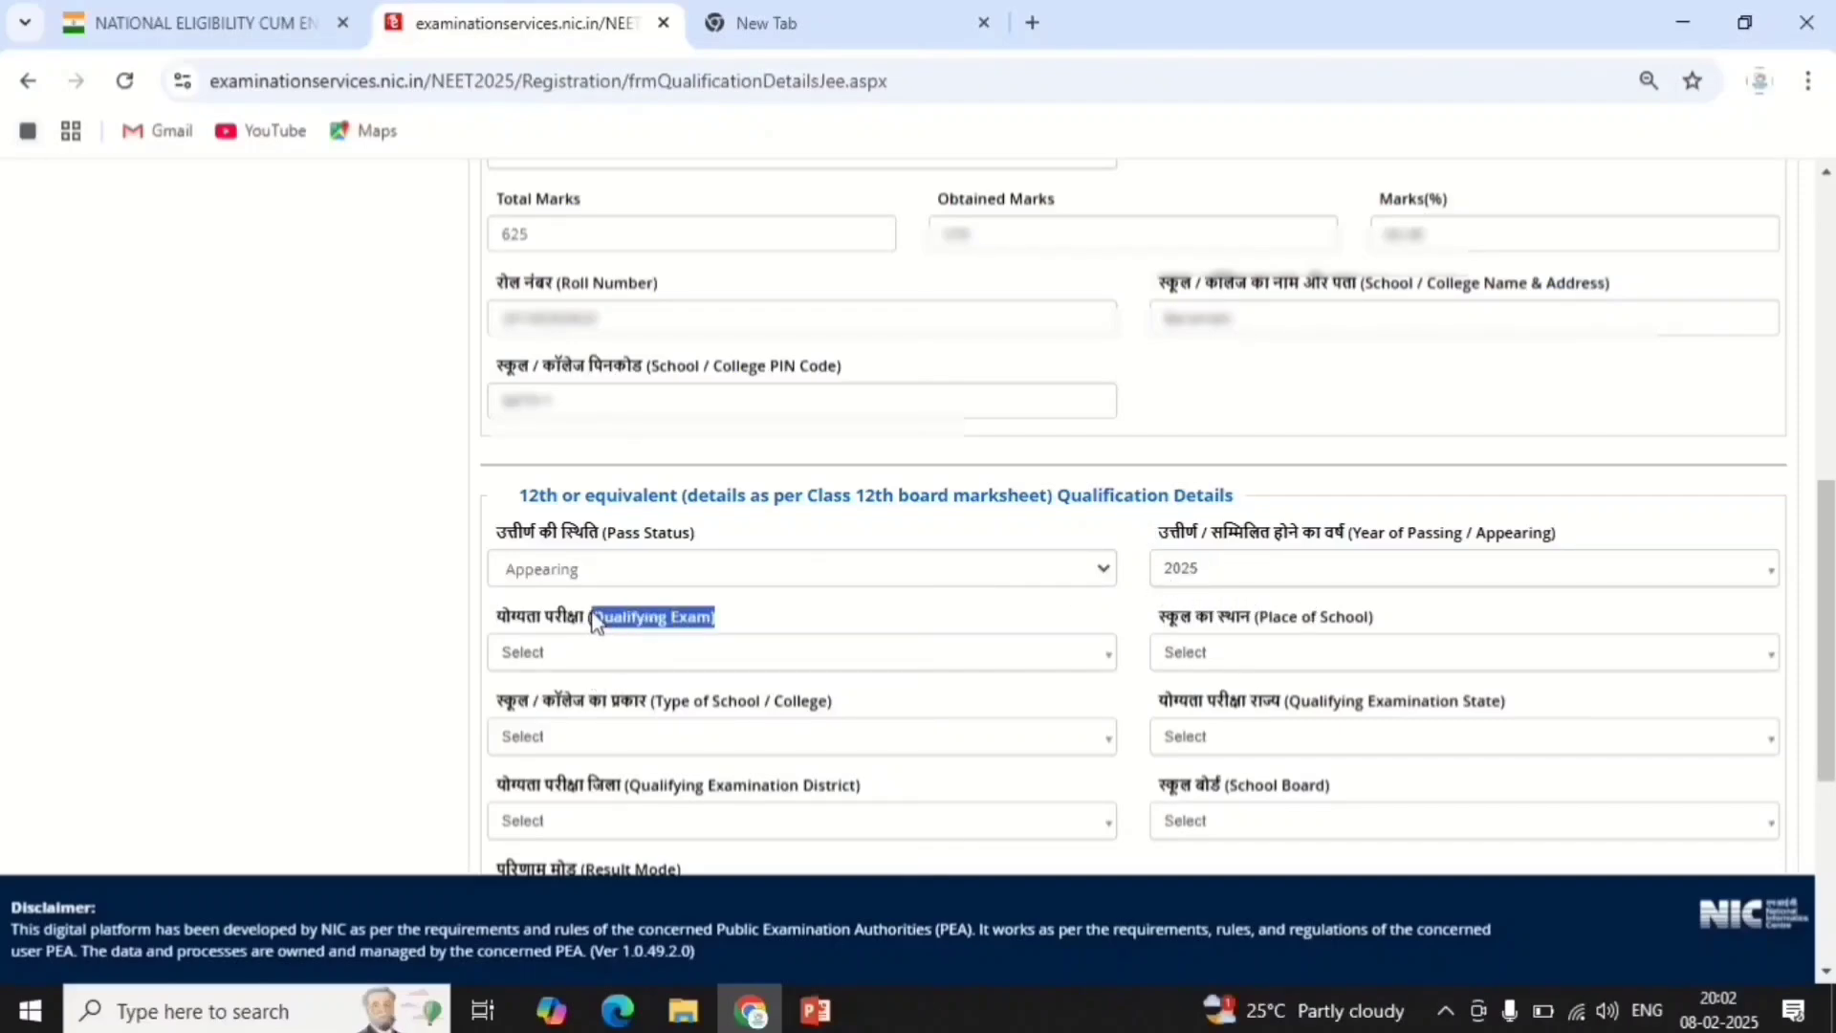
{"action": "left_click", "coordinate": [571, 664]}
{"action": "left_click", "coordinate": [572, 755]}
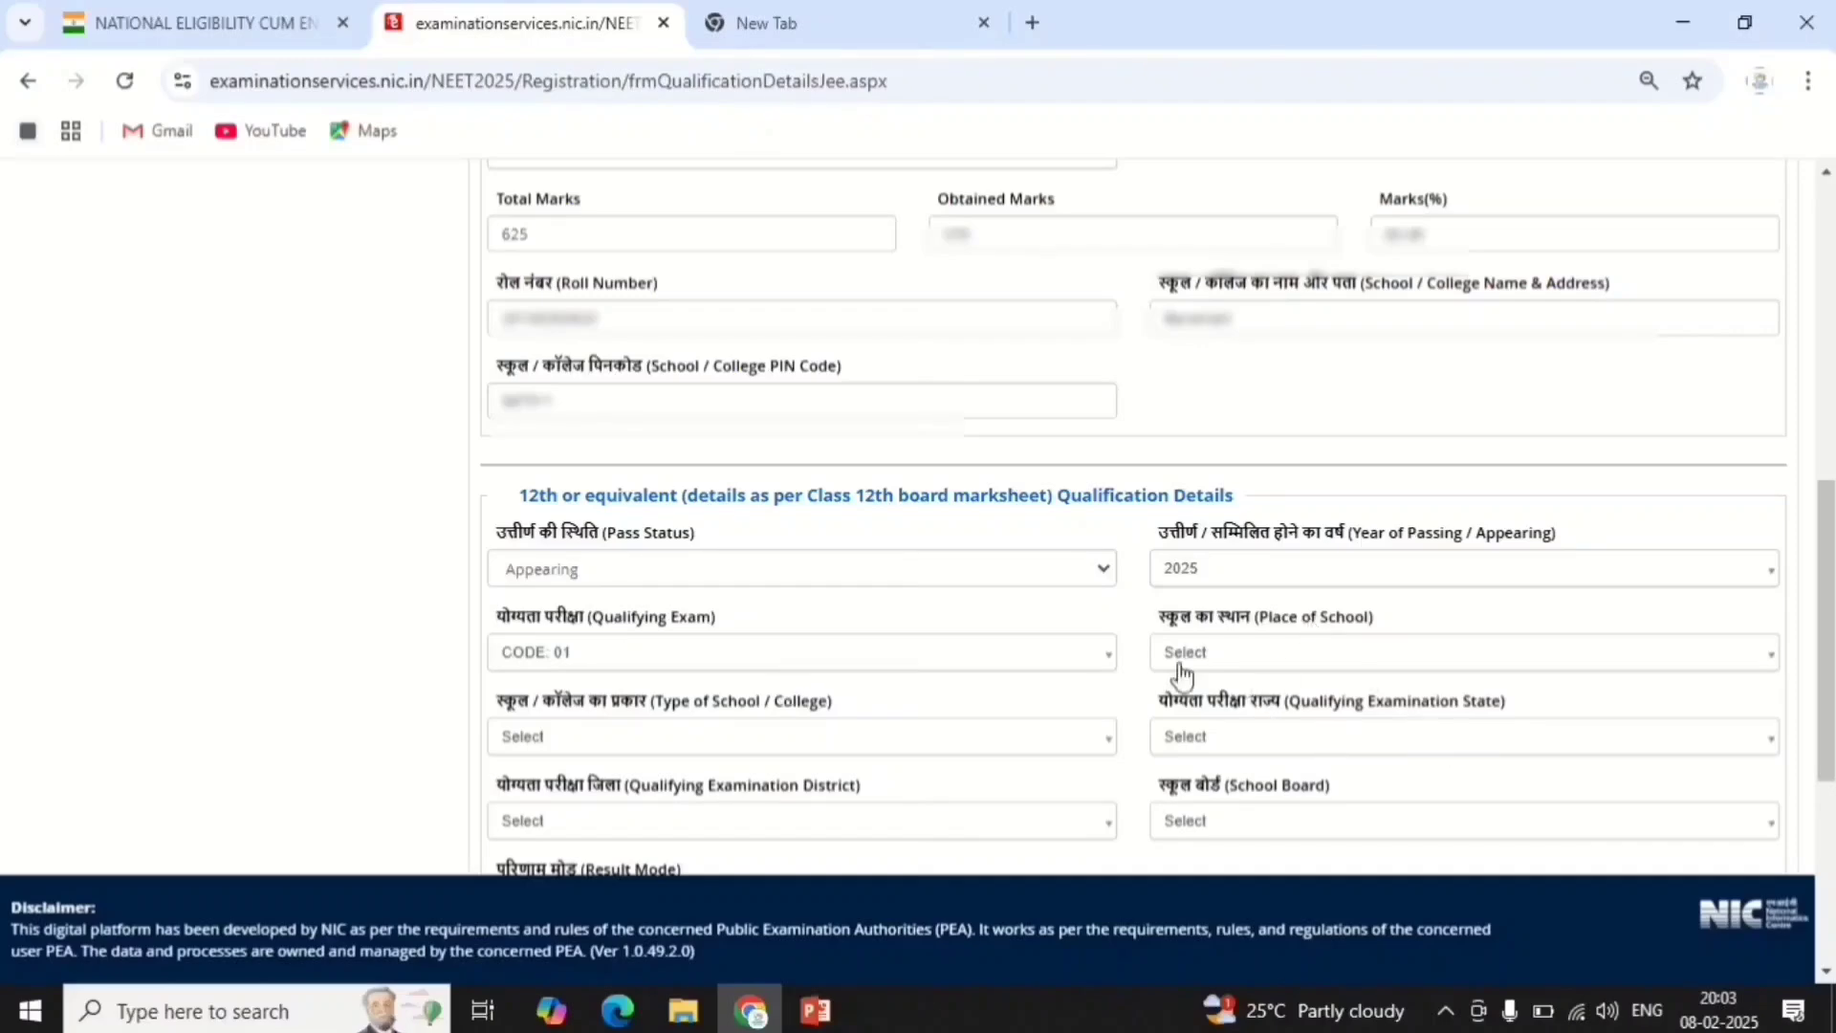
- Select Rural as the Place of School for the 12th qualification
{"action": "left_click_drag", "start_coordinate": [1220, 616], "coordinate": [1429, 616]}
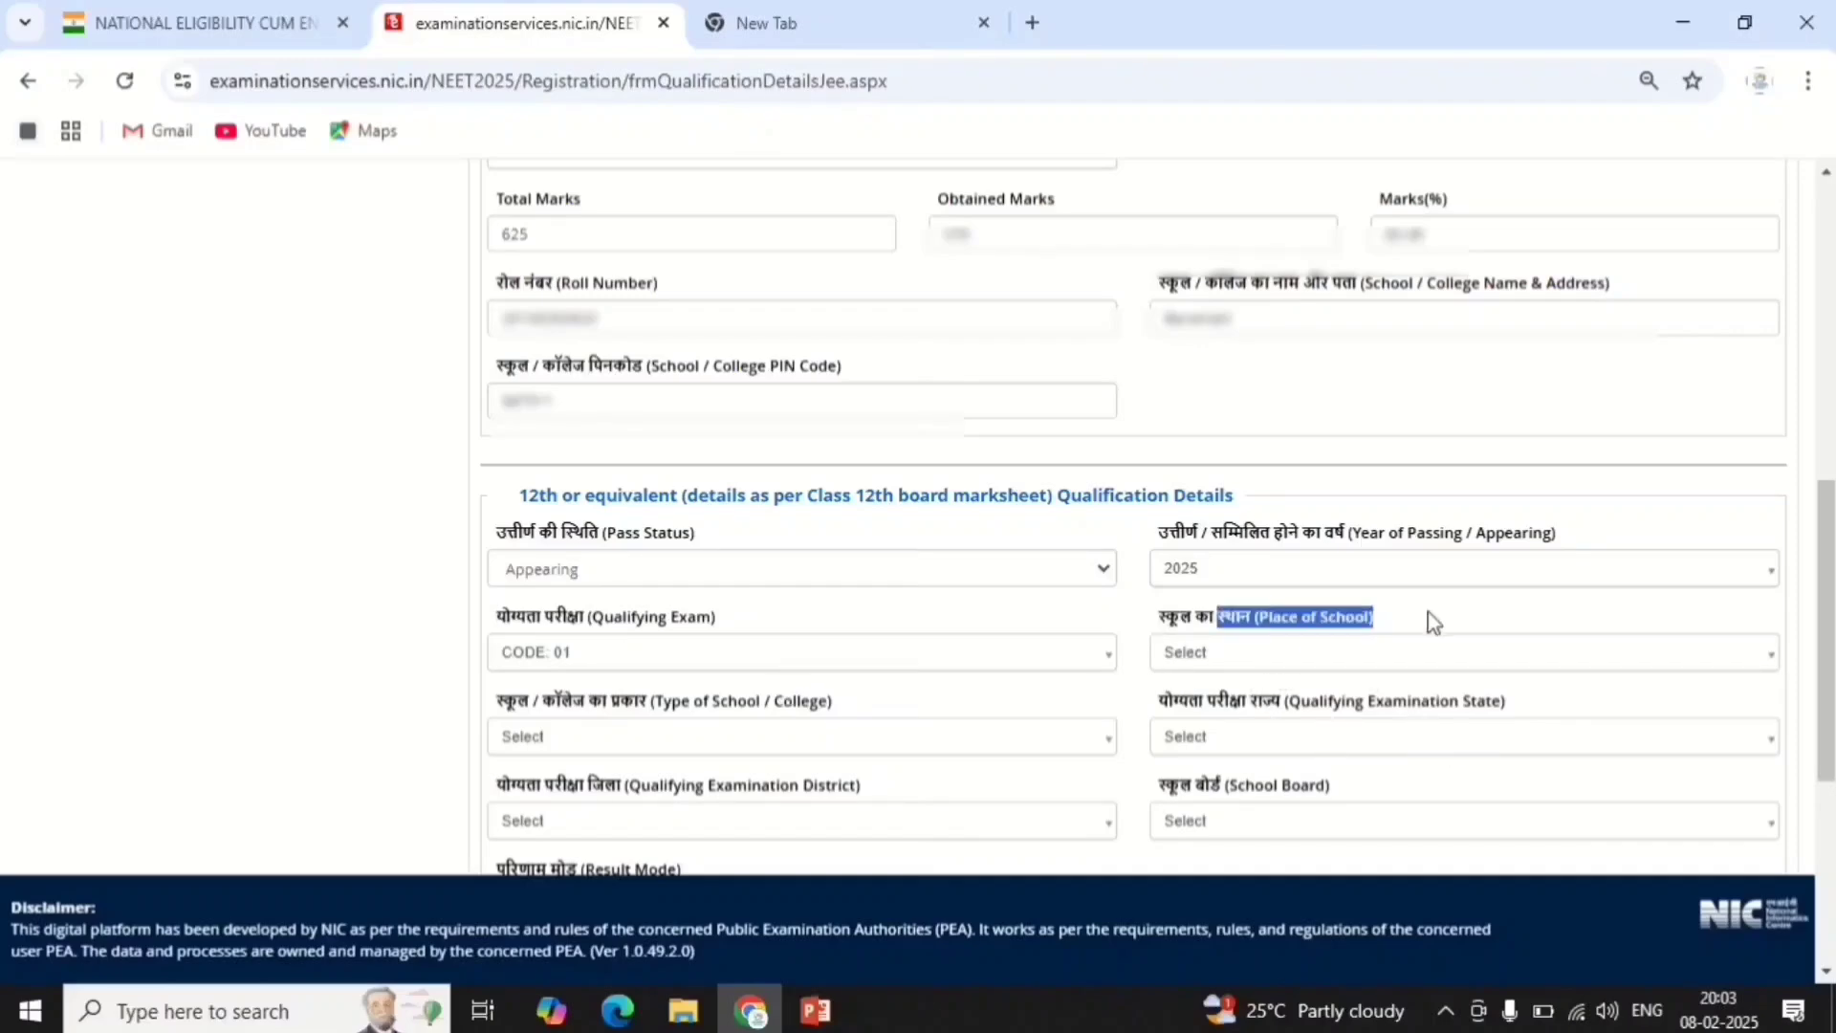
{"action": "left_click", "coordinate": [1227, 666]}
{"action": "left_click", "coordinate": [1226, 667]}
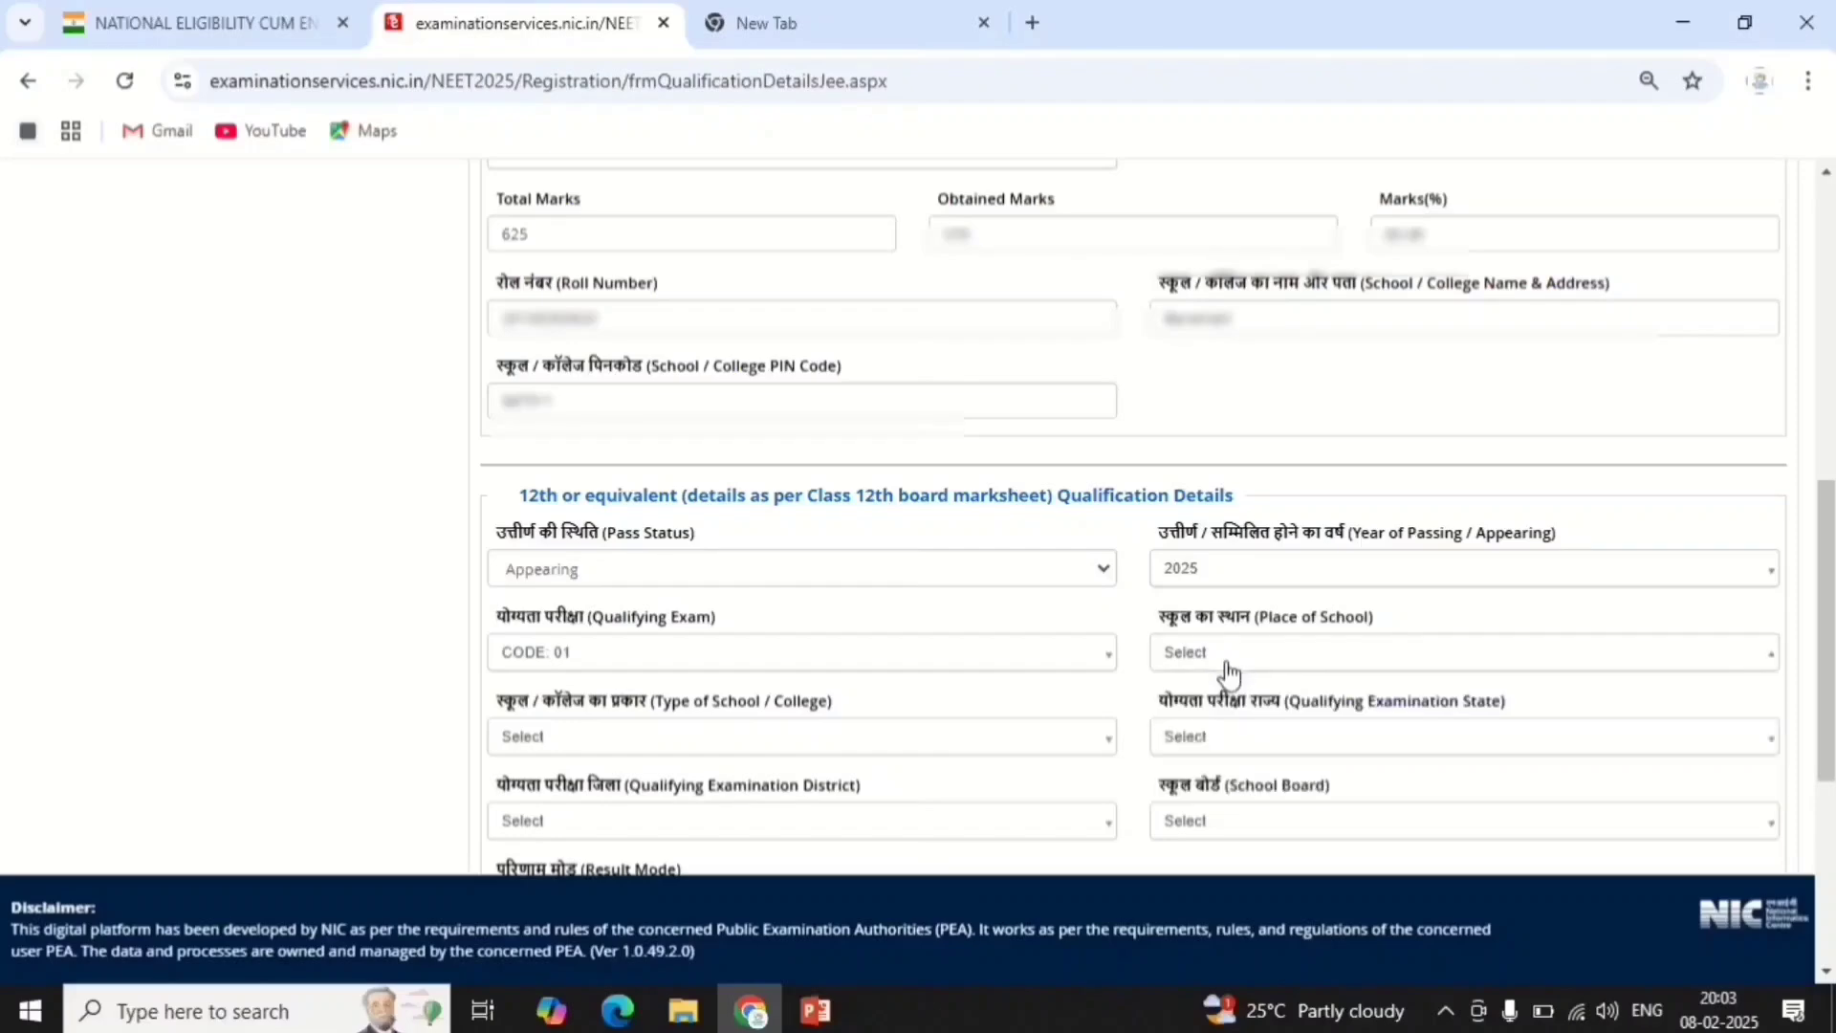
{"action": "left_click", "coordinate": [1229, 667]}
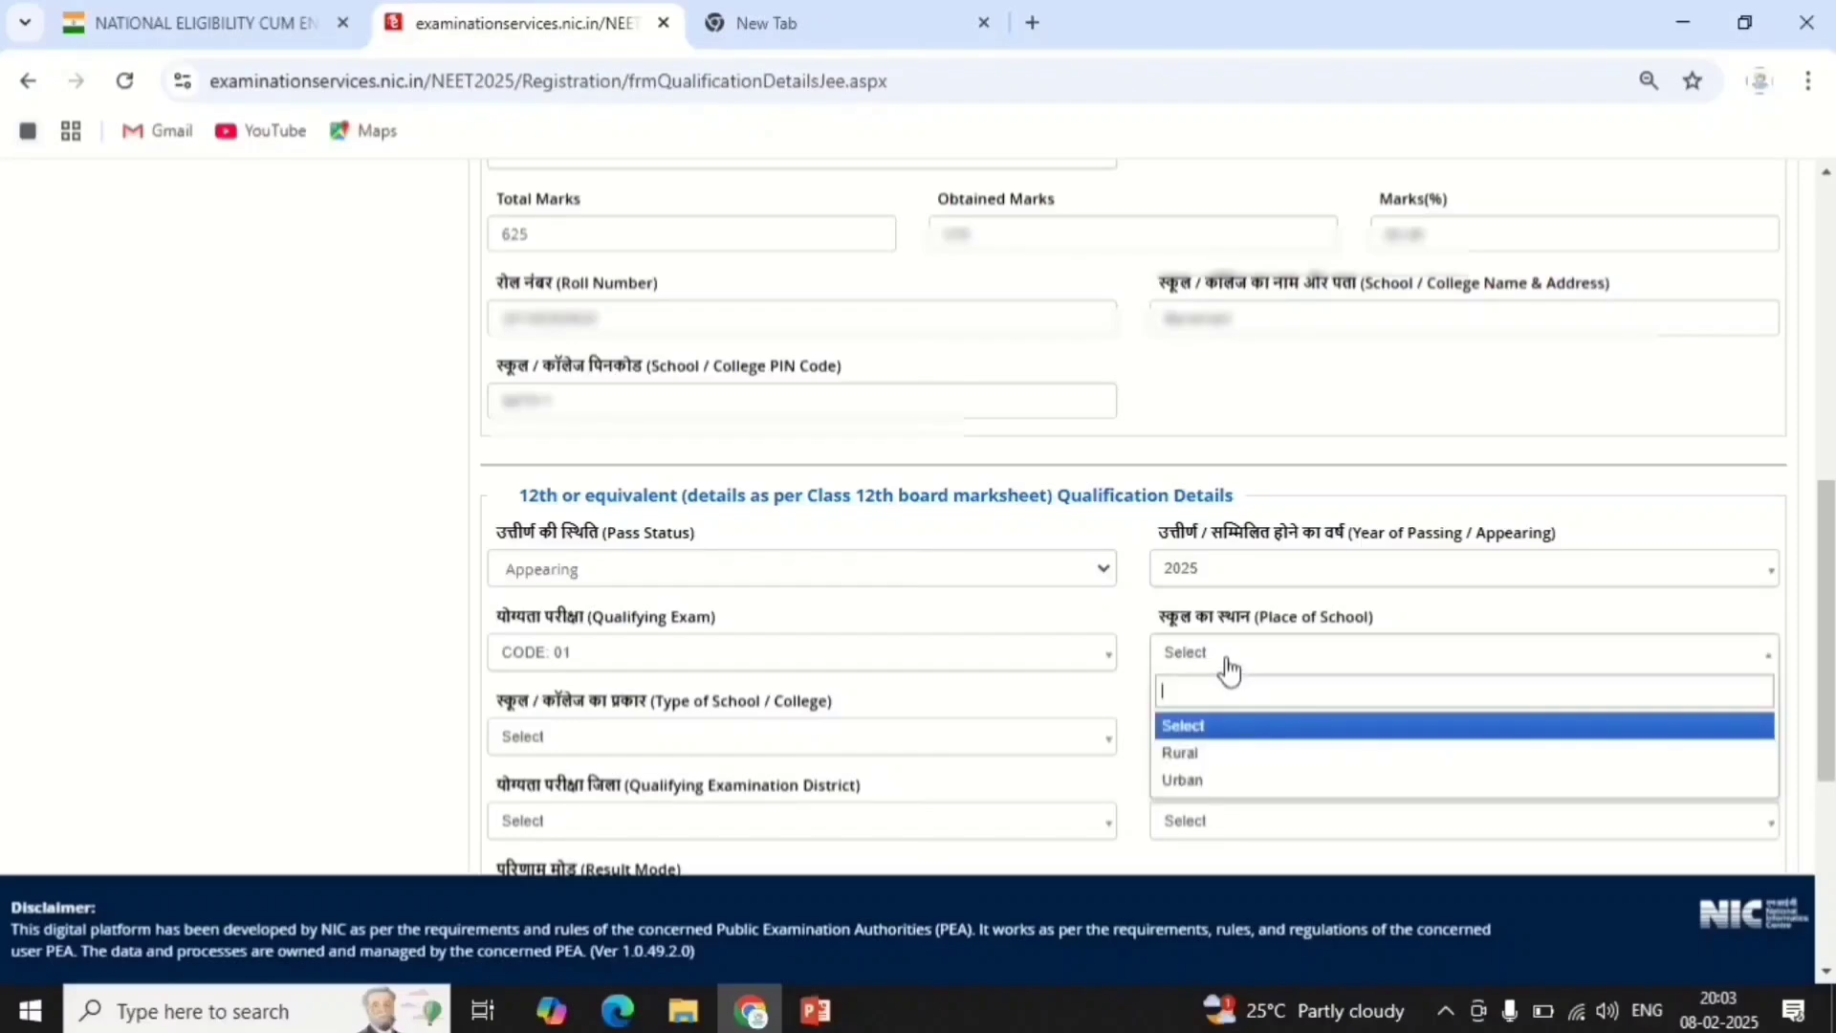
{"action": "left_click", "coordinate": [1220, 757]}
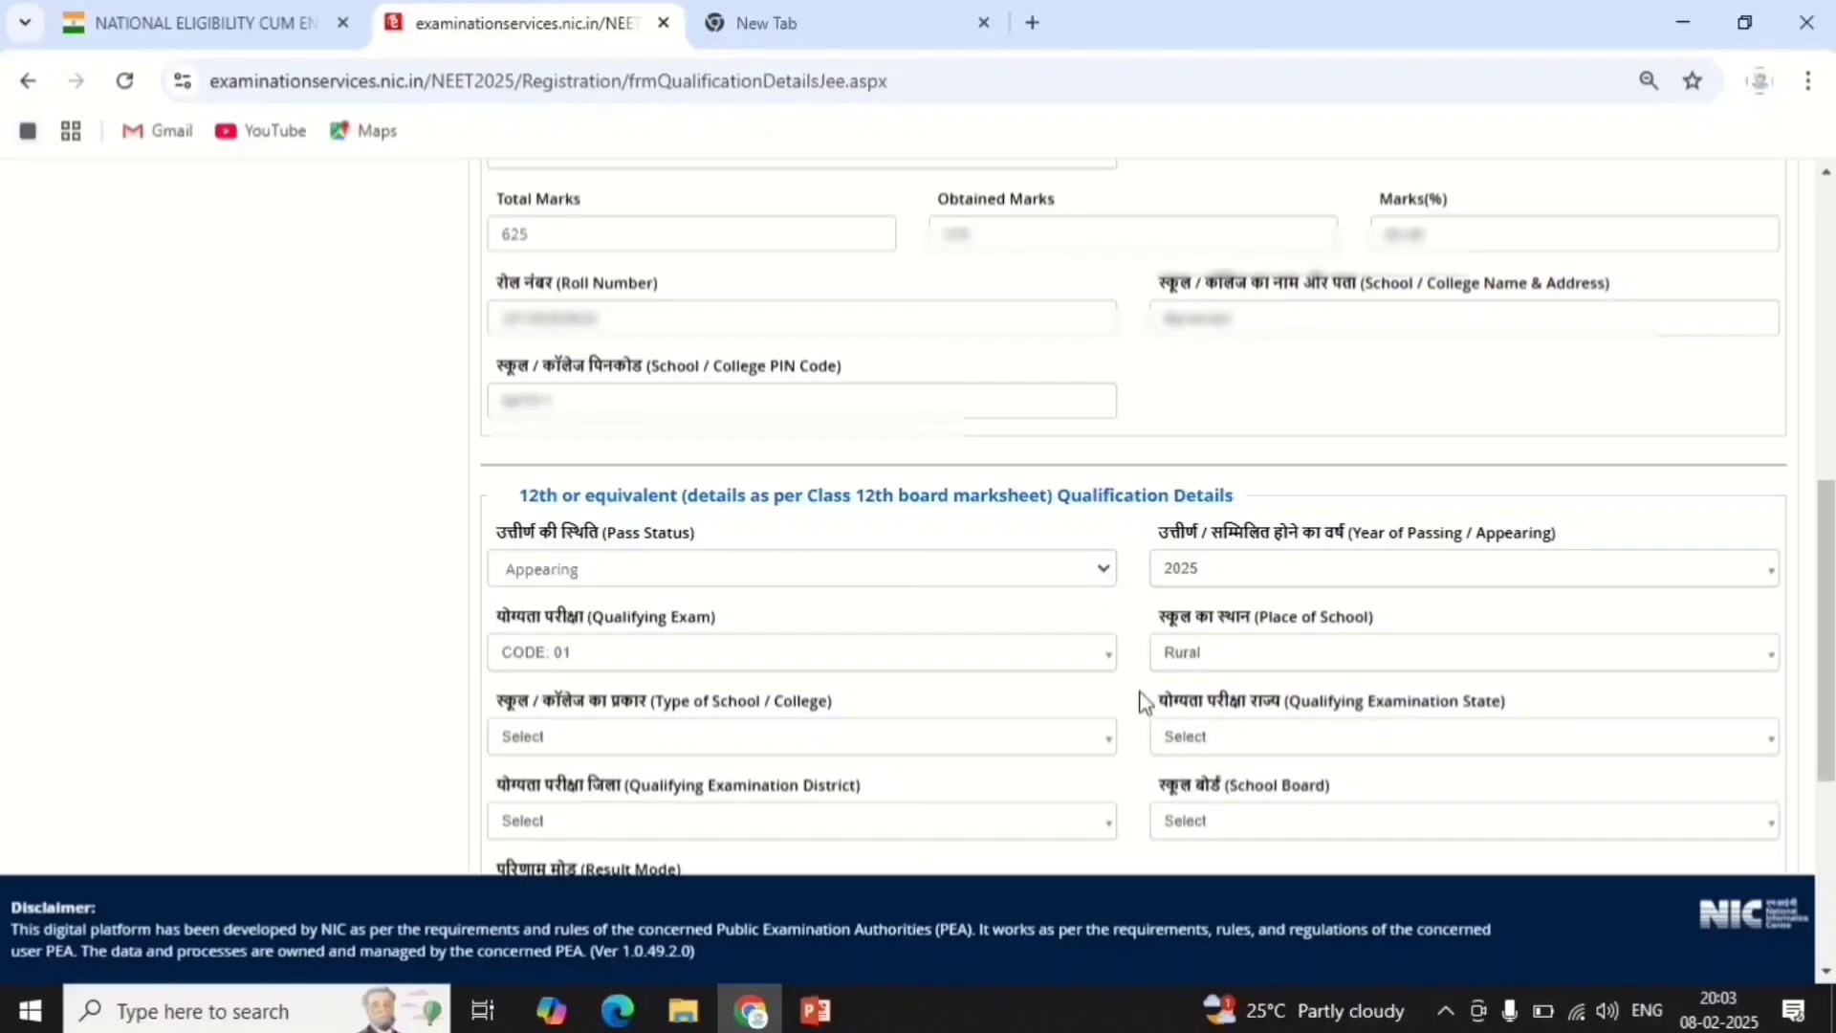
- Set the Type of School / College for the 12th qualification to Private Unaided
{"action": "left_click_drag", "start_coordinate": [846, 715], "coordinate": [639, 701]}
{"action": "scroll", "coordinate": [942, 656], "scroll_direction": "down", "scroll_amount": 1}
{"action": "scroll", "coordinate": [942, 656], "scroll_direction": "down", "scroll_amount": 4}
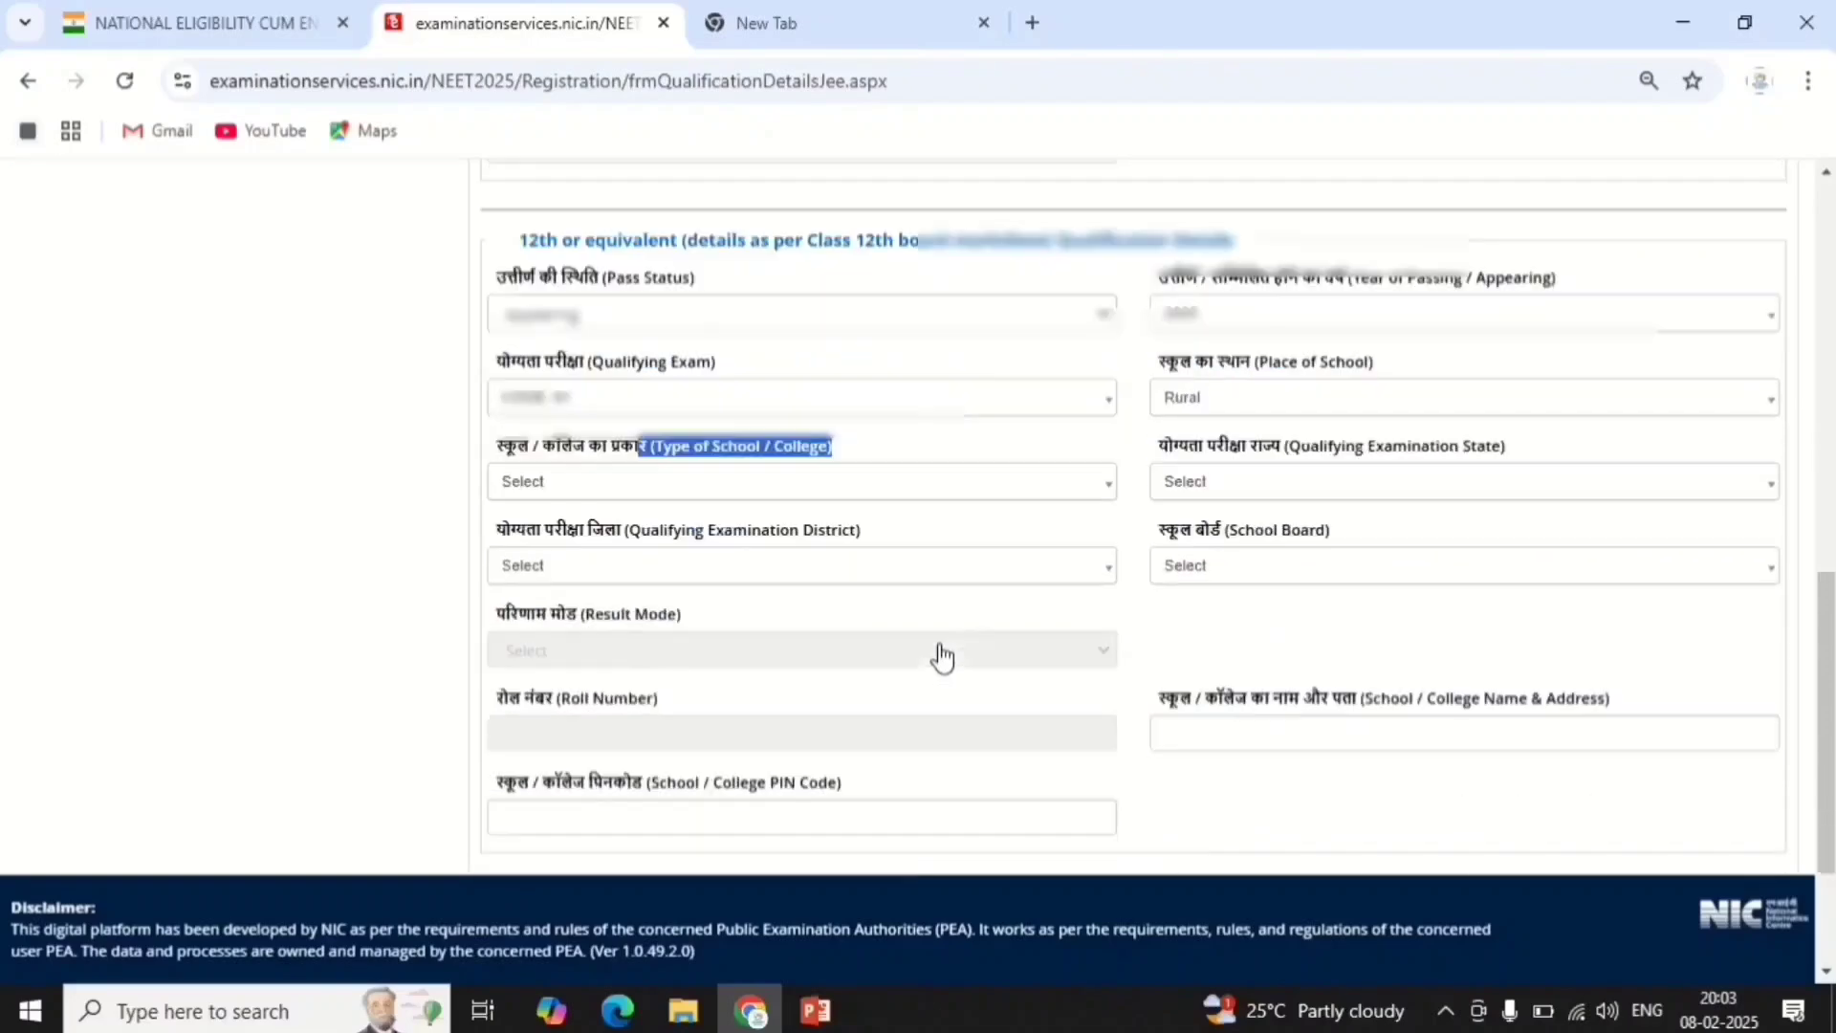
{"action": "left_click", "coordinate": [590, 337]}
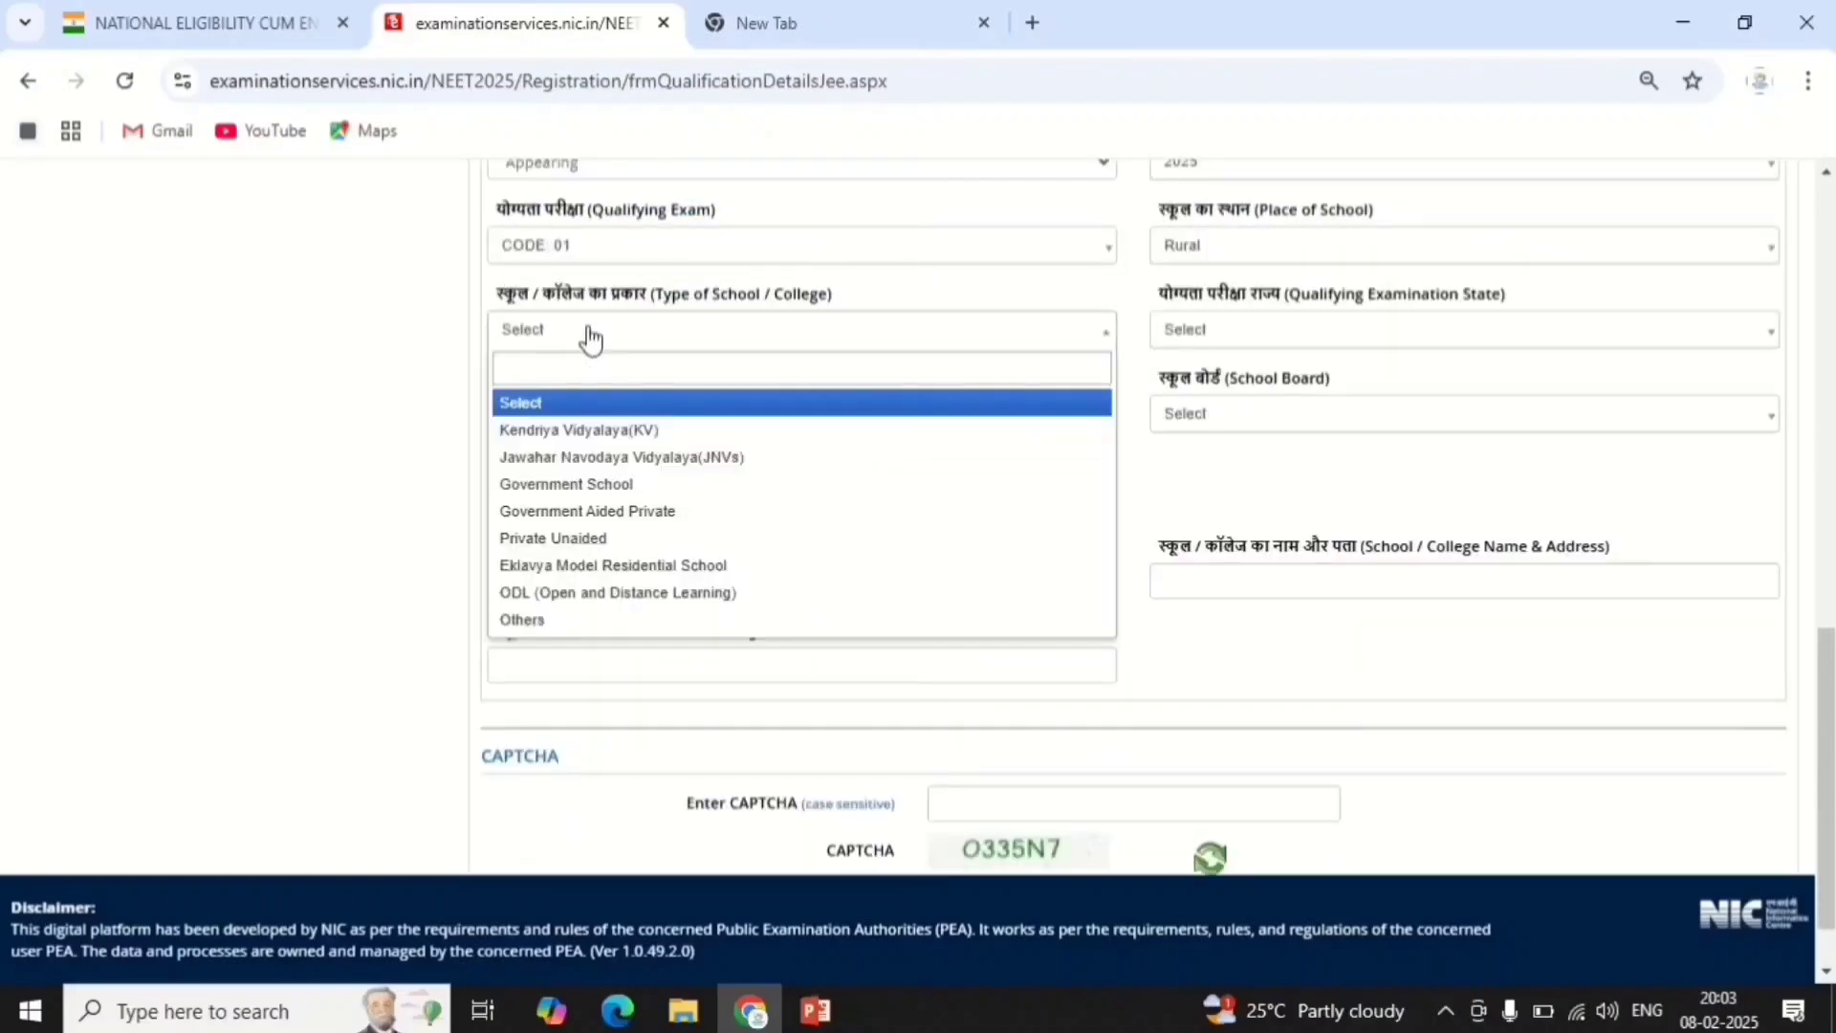
{"action": "left_click", "coordinate": [587, 538]}
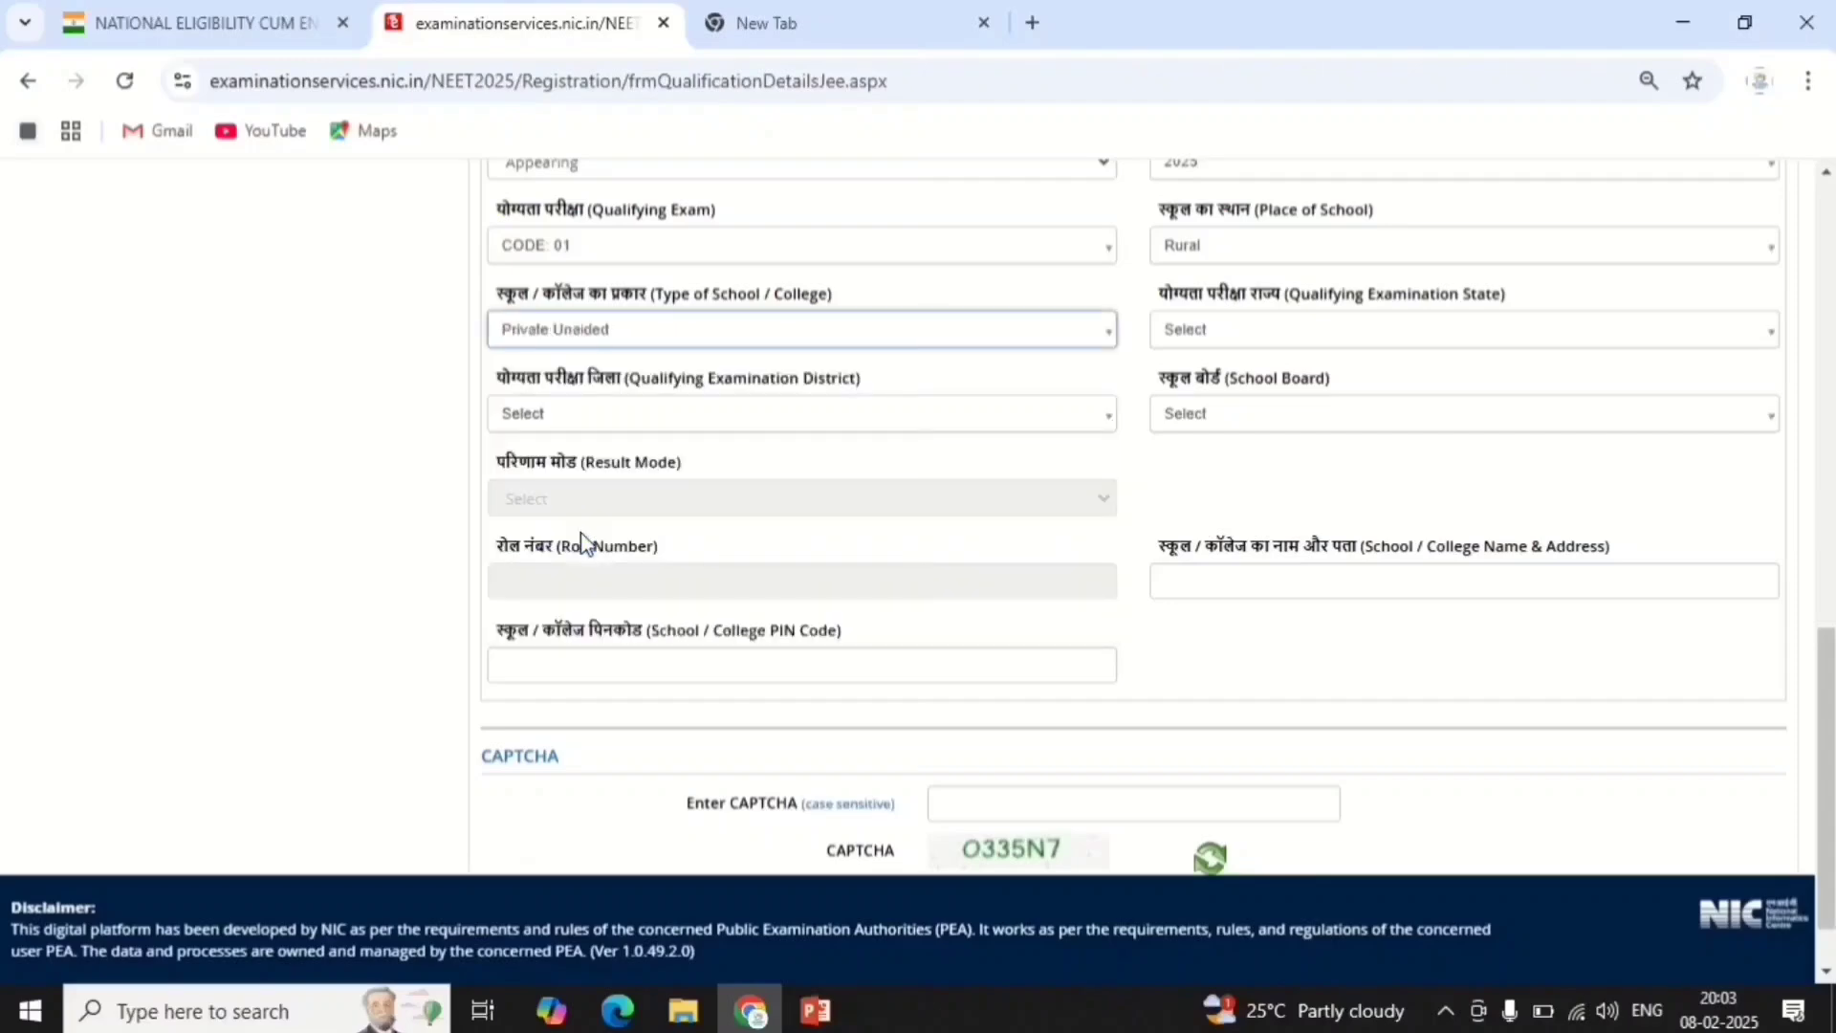
{"action": "left_click", "coordinate": [1105, 291]}
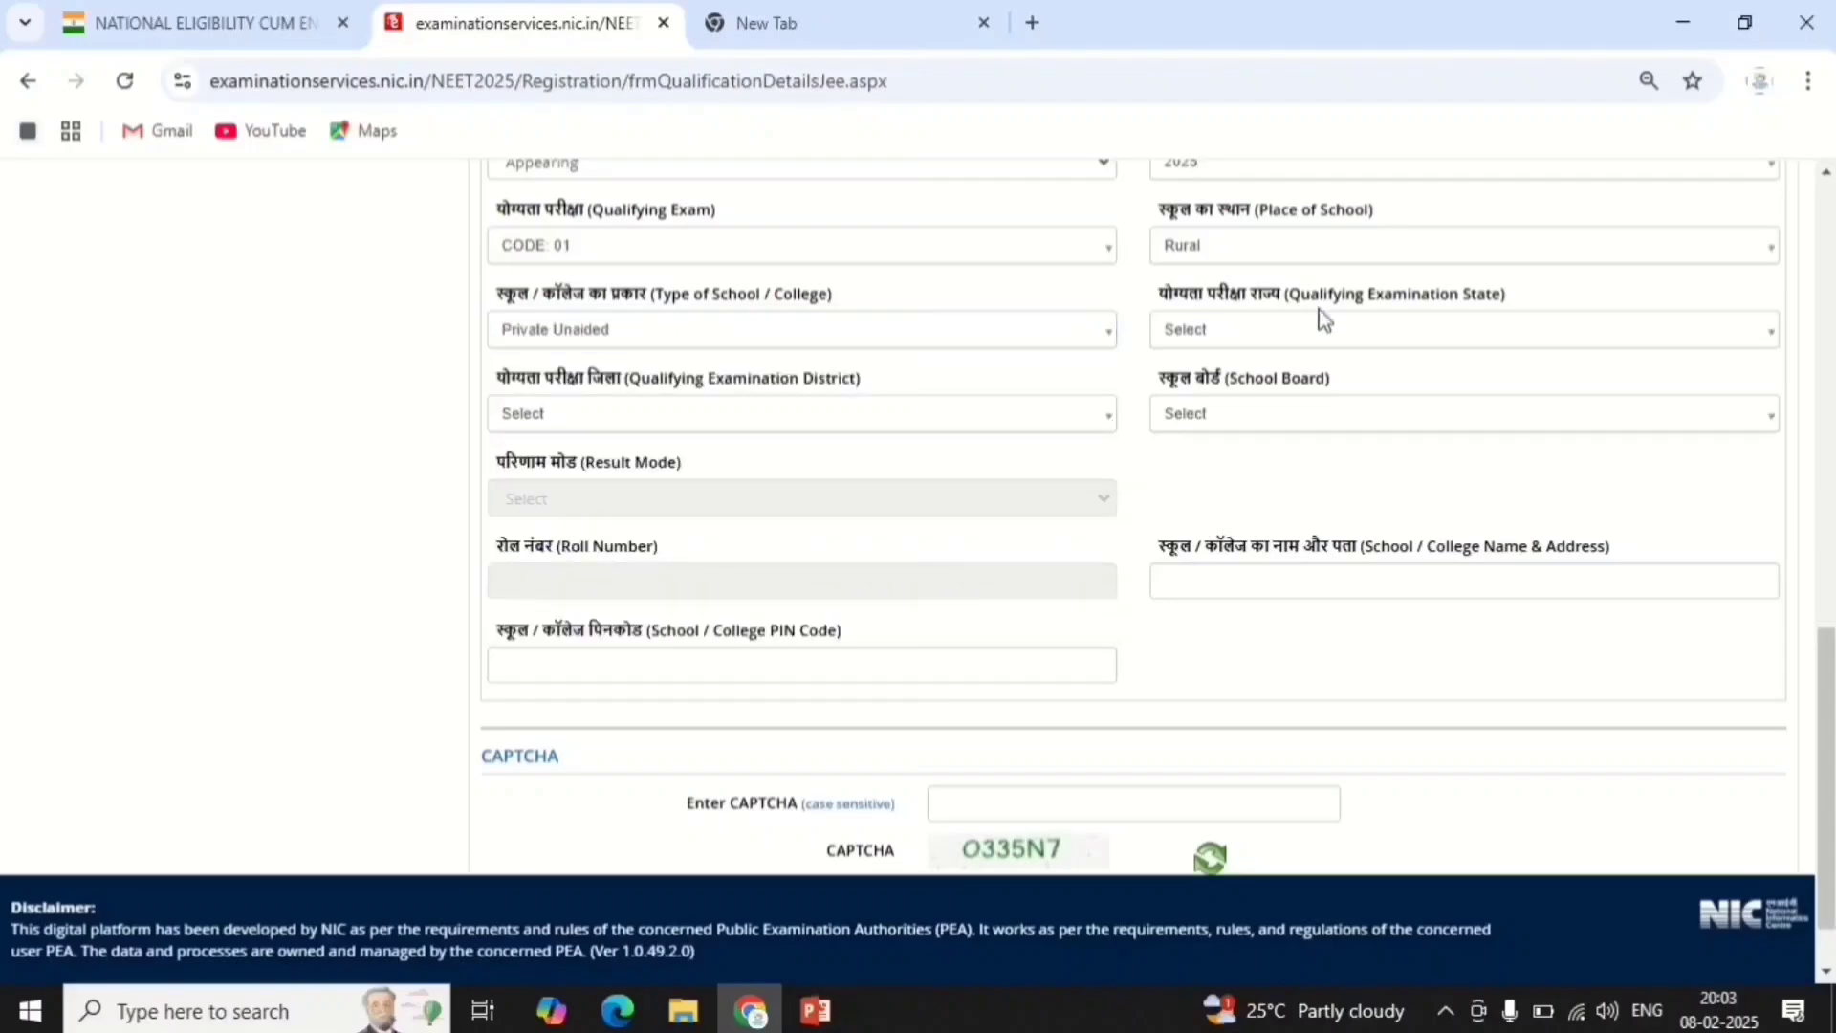
- Set the Qualifying Examination State for the 12th qualification to KARNATAKA
{"action": "left_click_drag", "start_coordinate": [1517, 294], "coordinate": [1276, 299]}
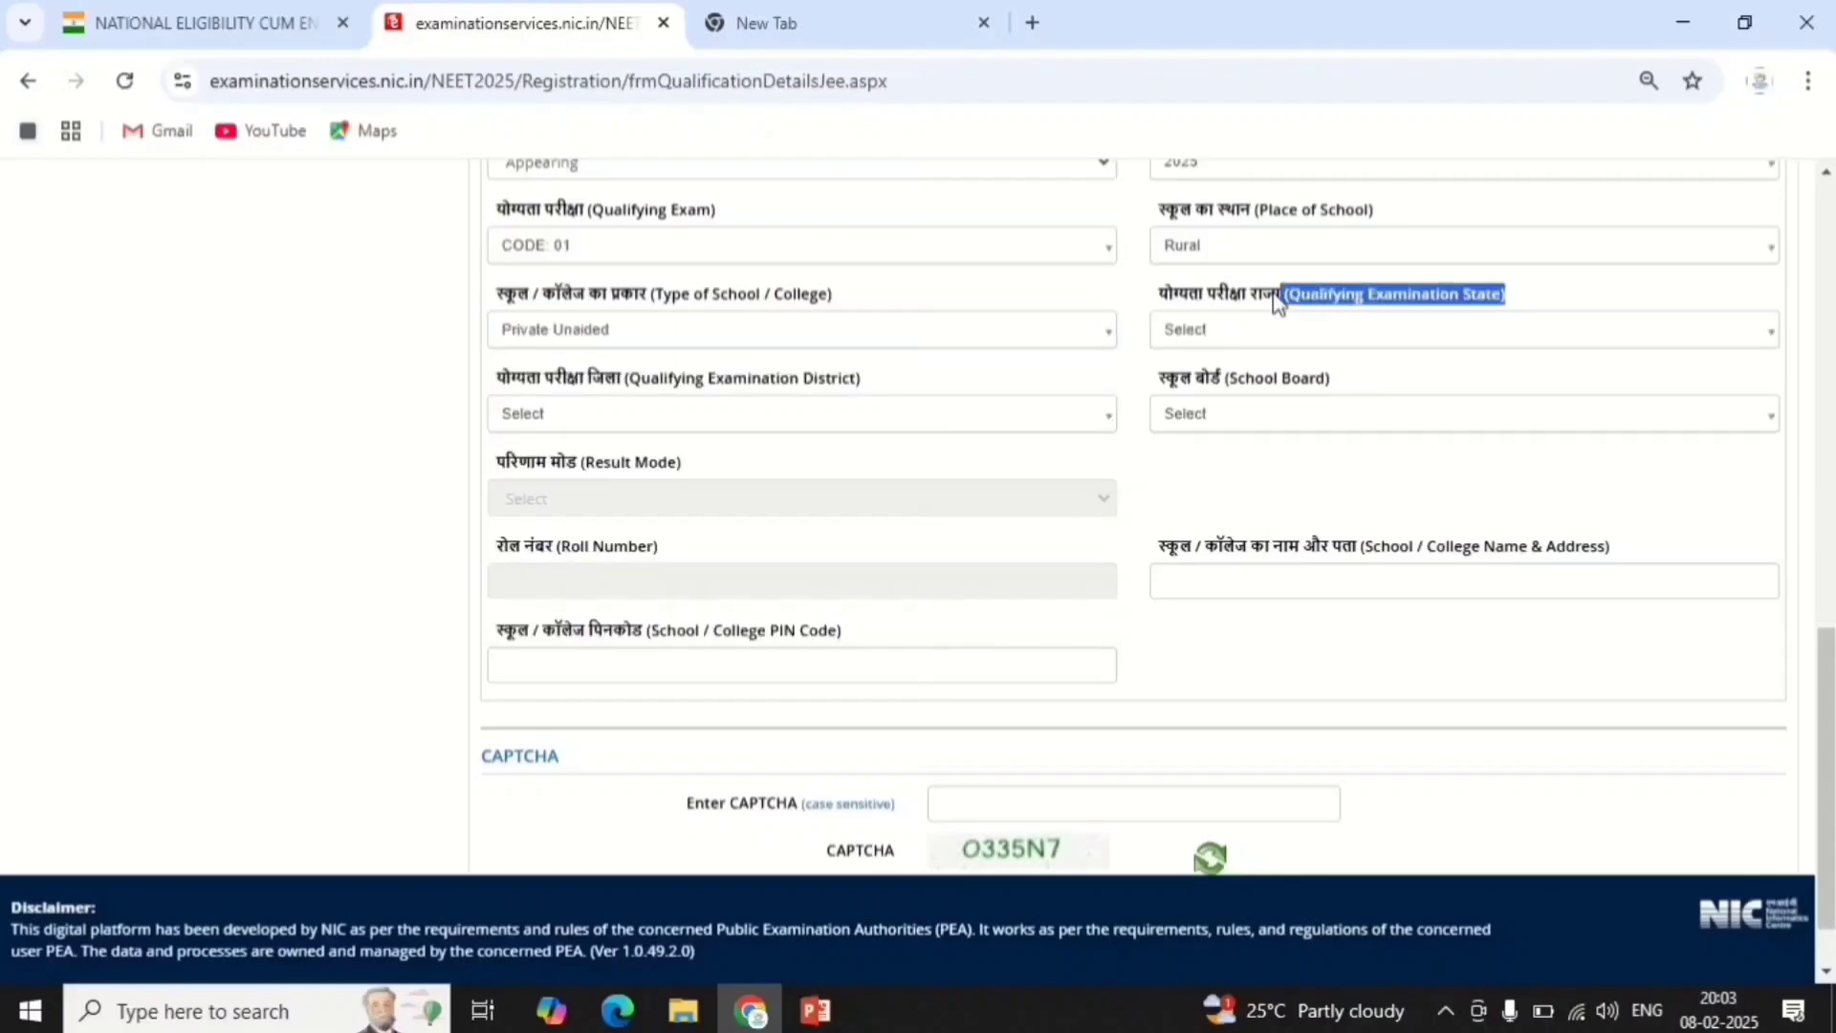
{"action": "left_click", "coordinate": [1238, 342]}
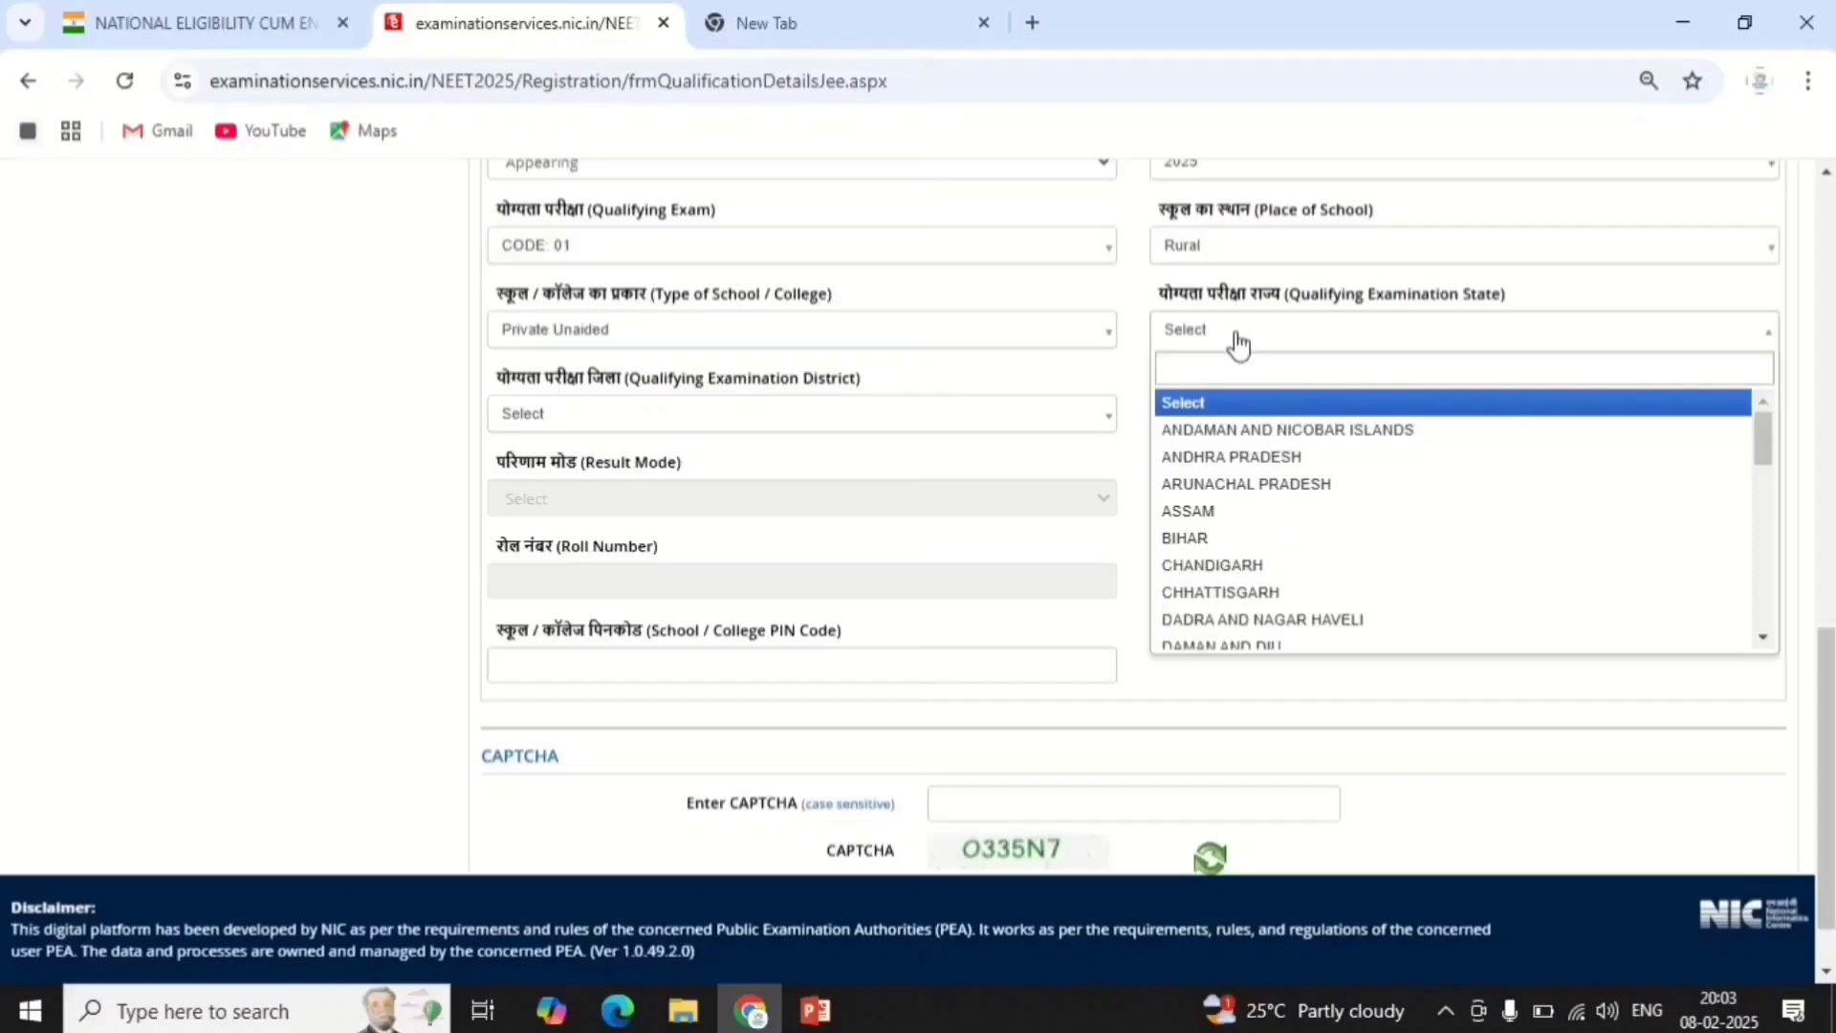
{"action": "type", "text": "karn"}
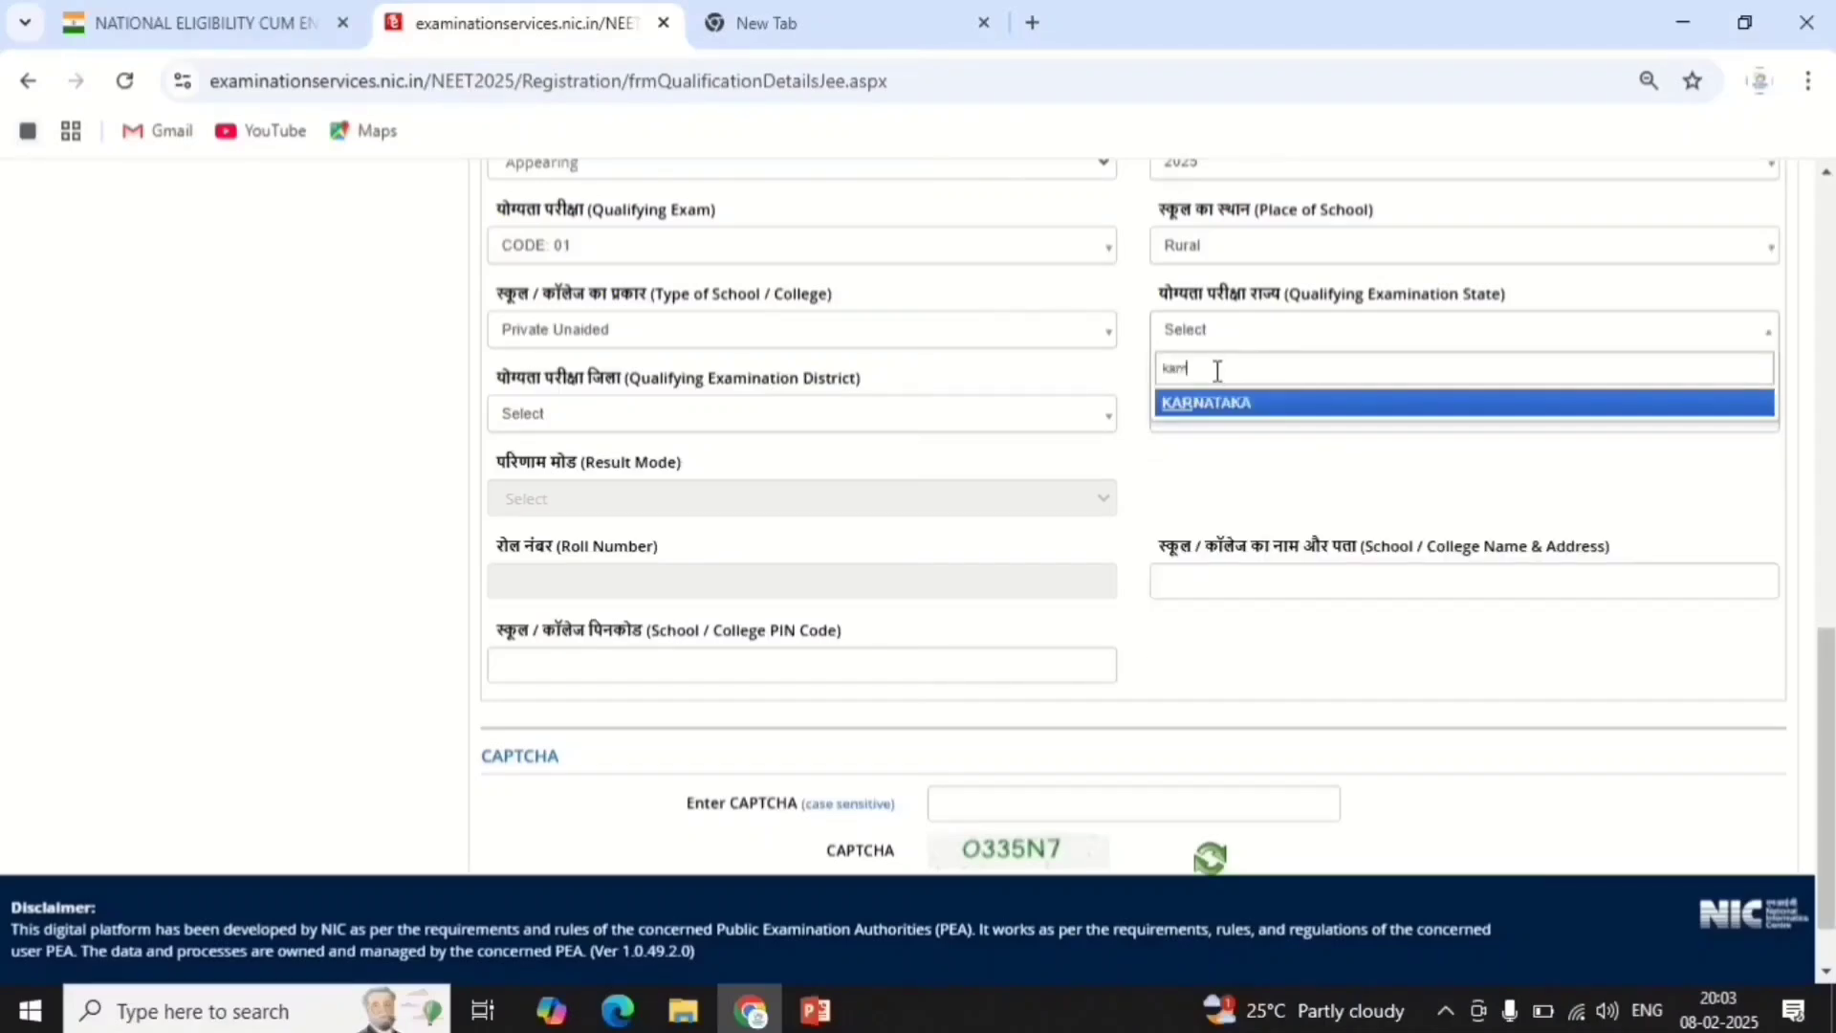
{"action": "left_click", "coordinate": [1210, 401]}
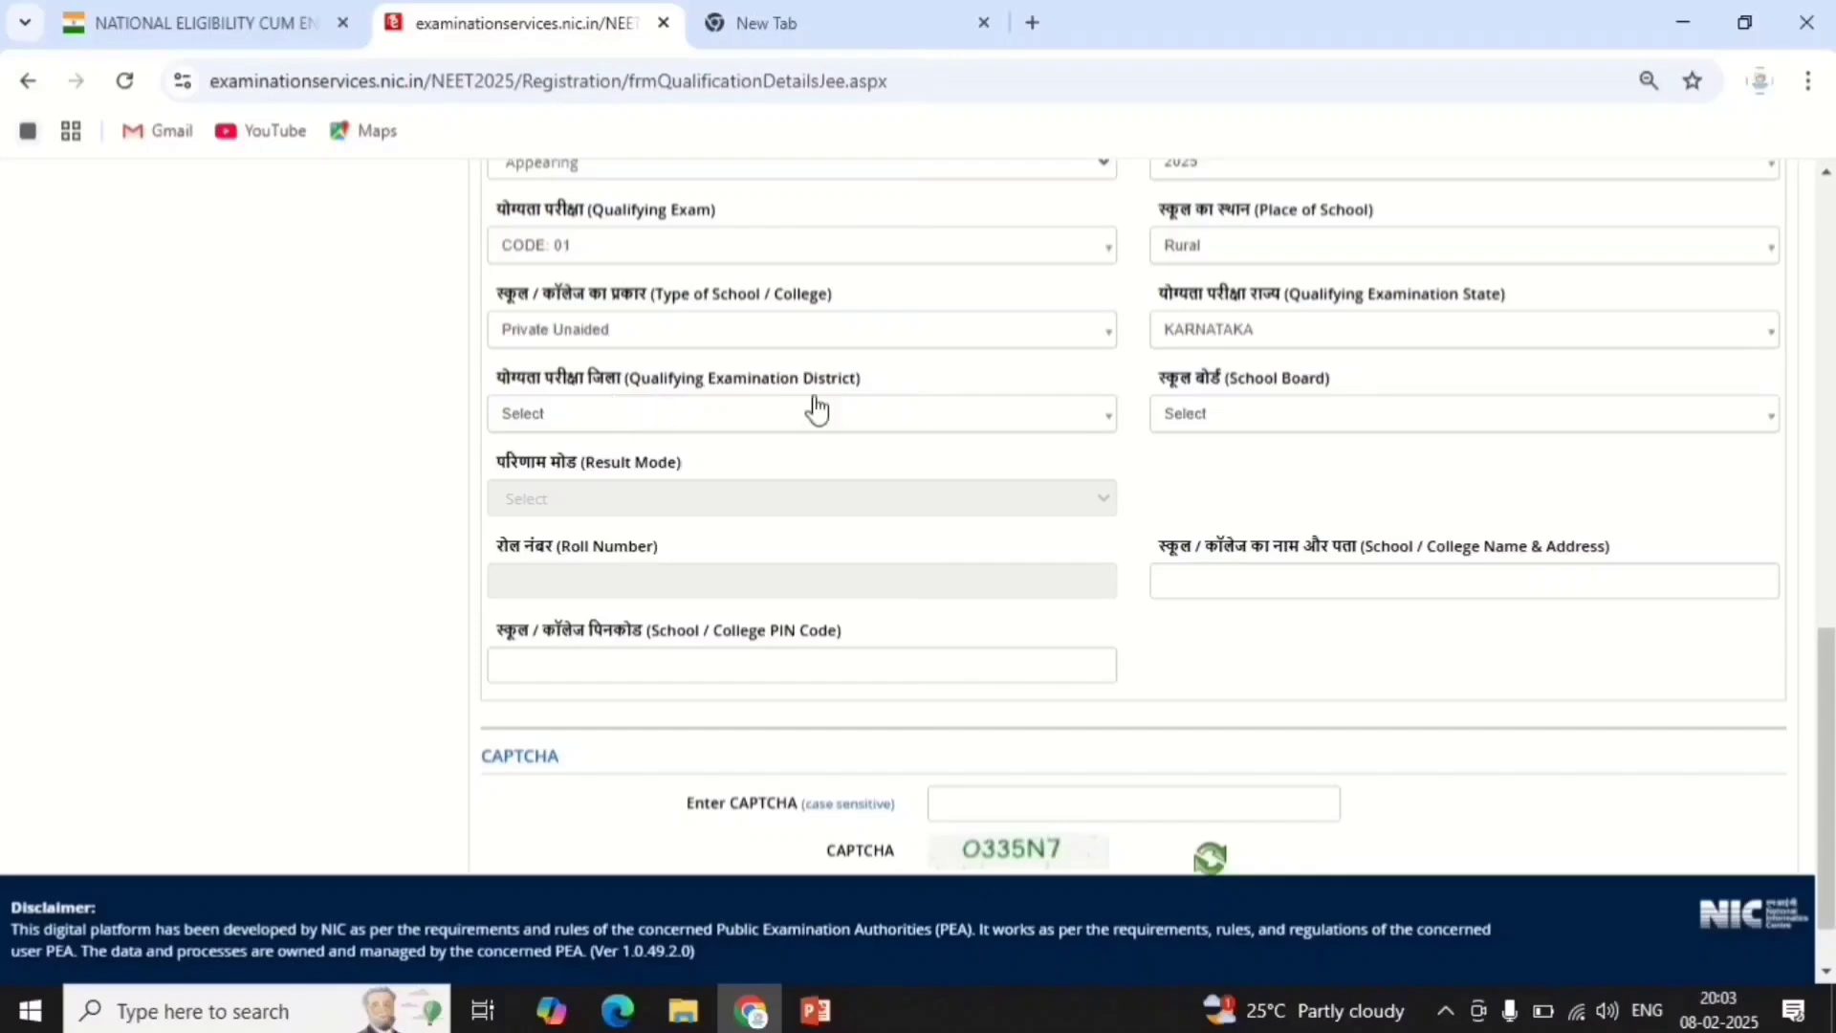
- Set the Qualifying Examination District for the 12th qualification to BAGALKOT
{"action": "left_click_drag", "start_coordinate": [873, 380], "coordinate": [622, 354]}
{"action": "left_click", "coordinate": [594, 425]}
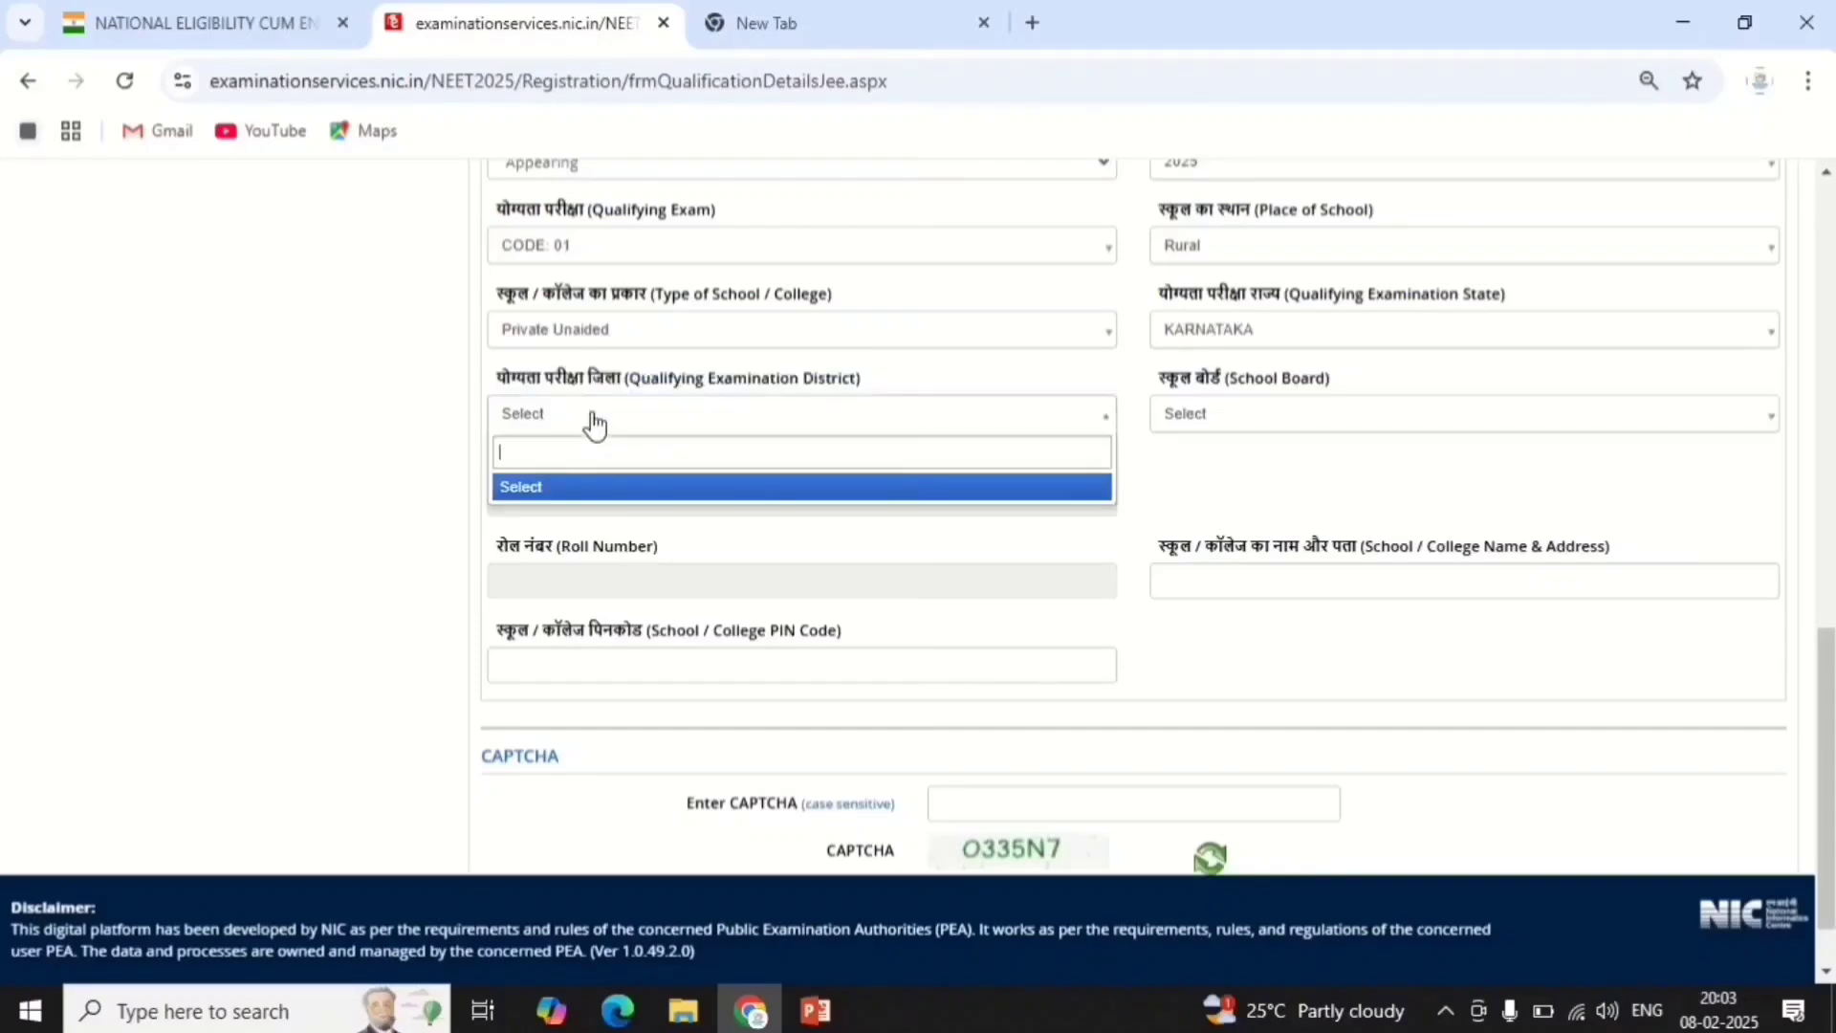
{"action": "left_click", "coordinate": [593, 424]}
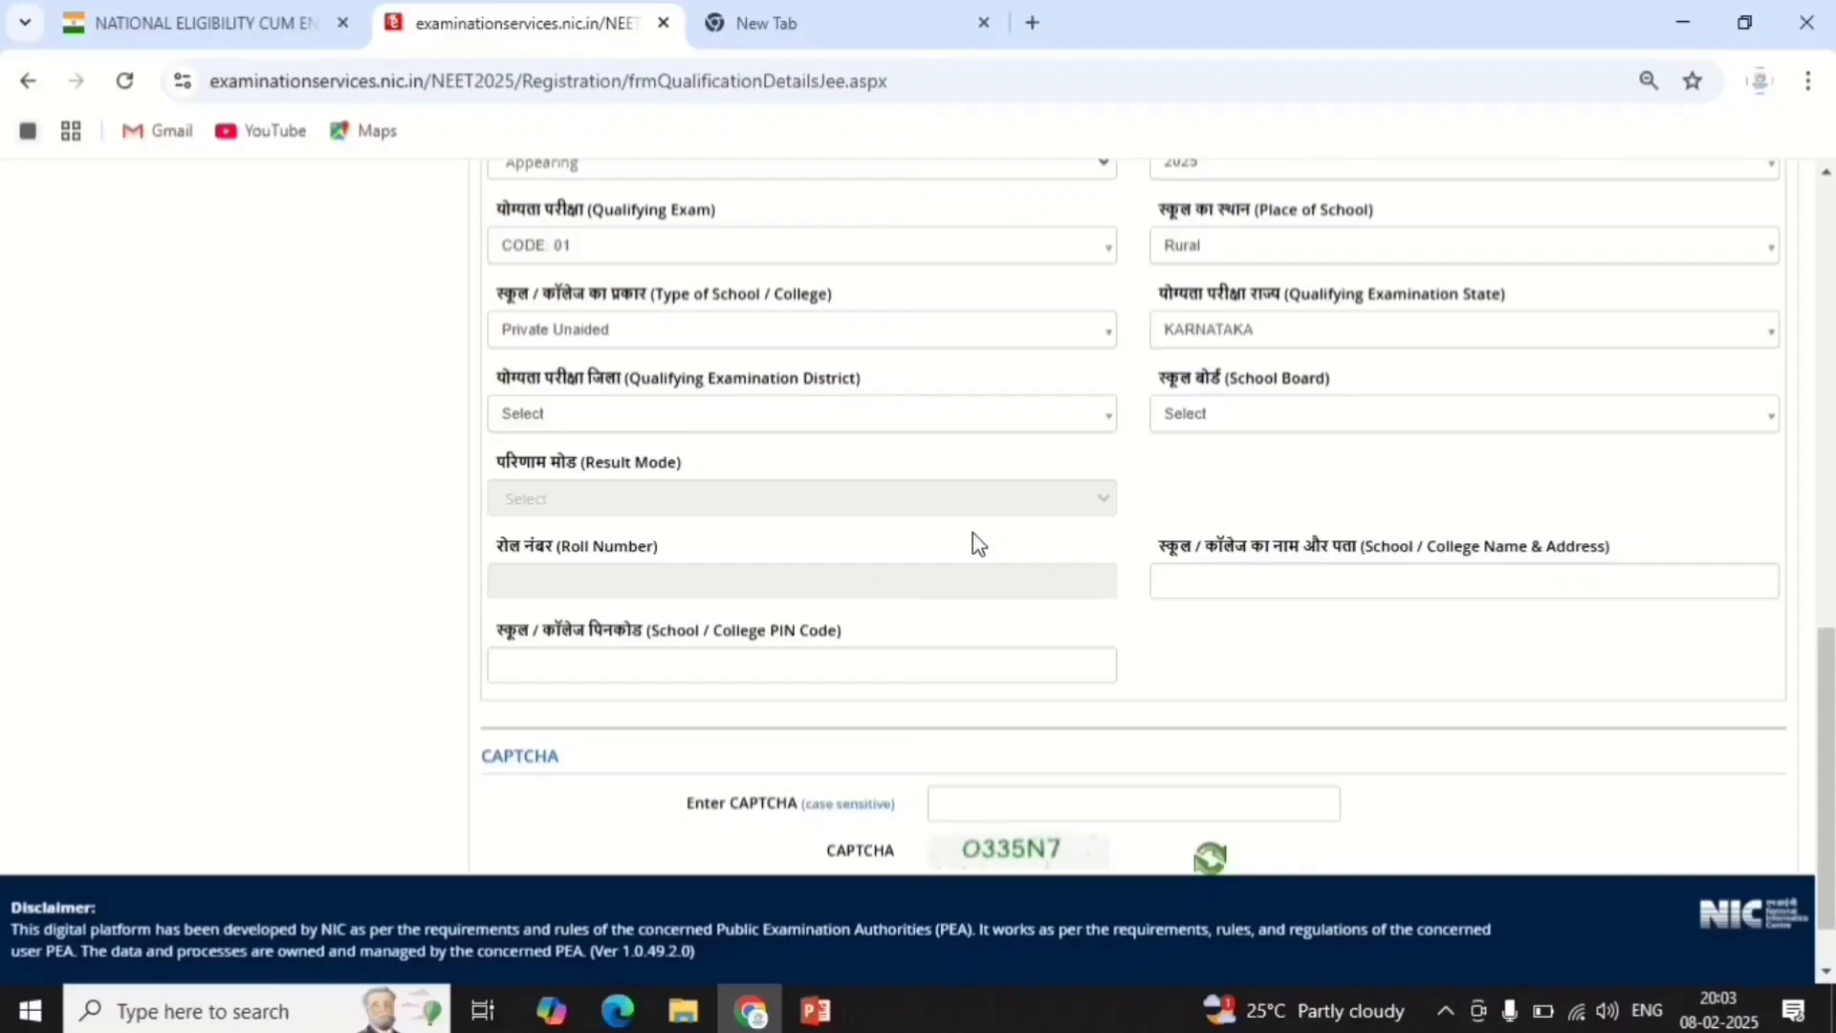
{"action": "left_click", "coordinate": [885, 414]}
{"action": "left_click", "coordinate": [887, 414]}
{"action": "left_click", "coordinate": [887, 414]}
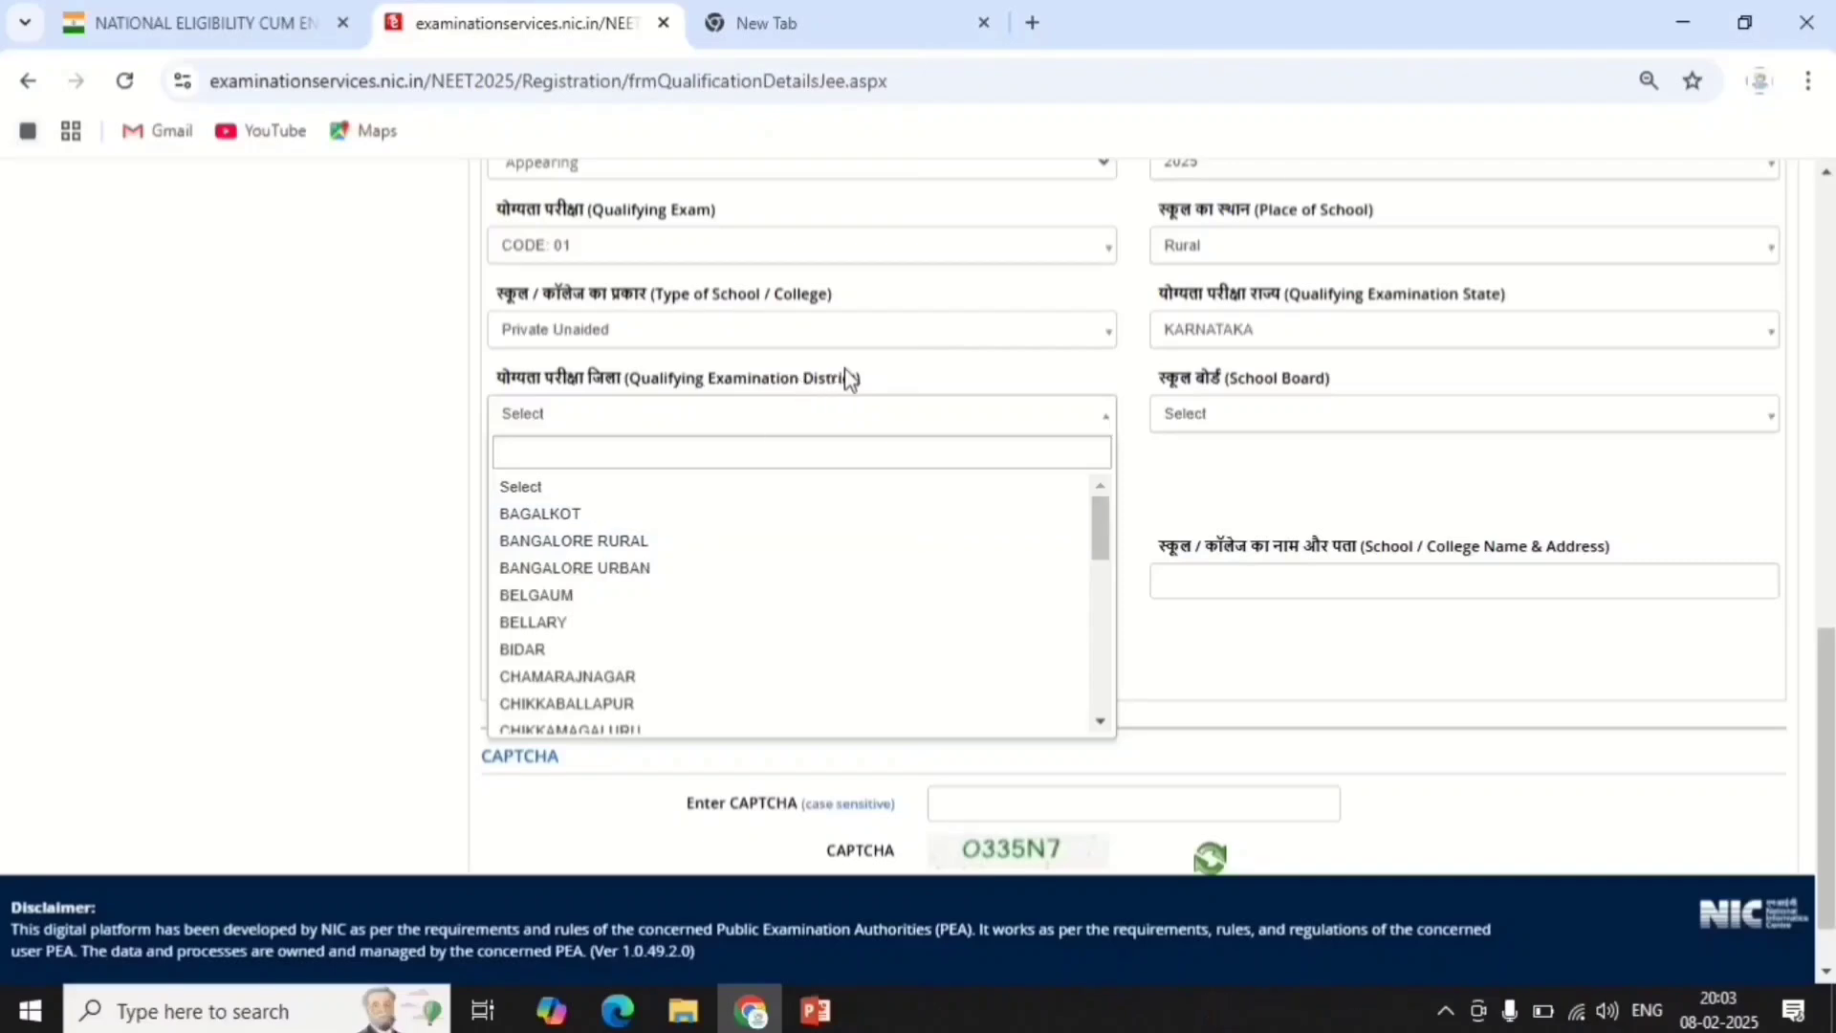
{"action": "left_click", "coordinate": [540, 516]}
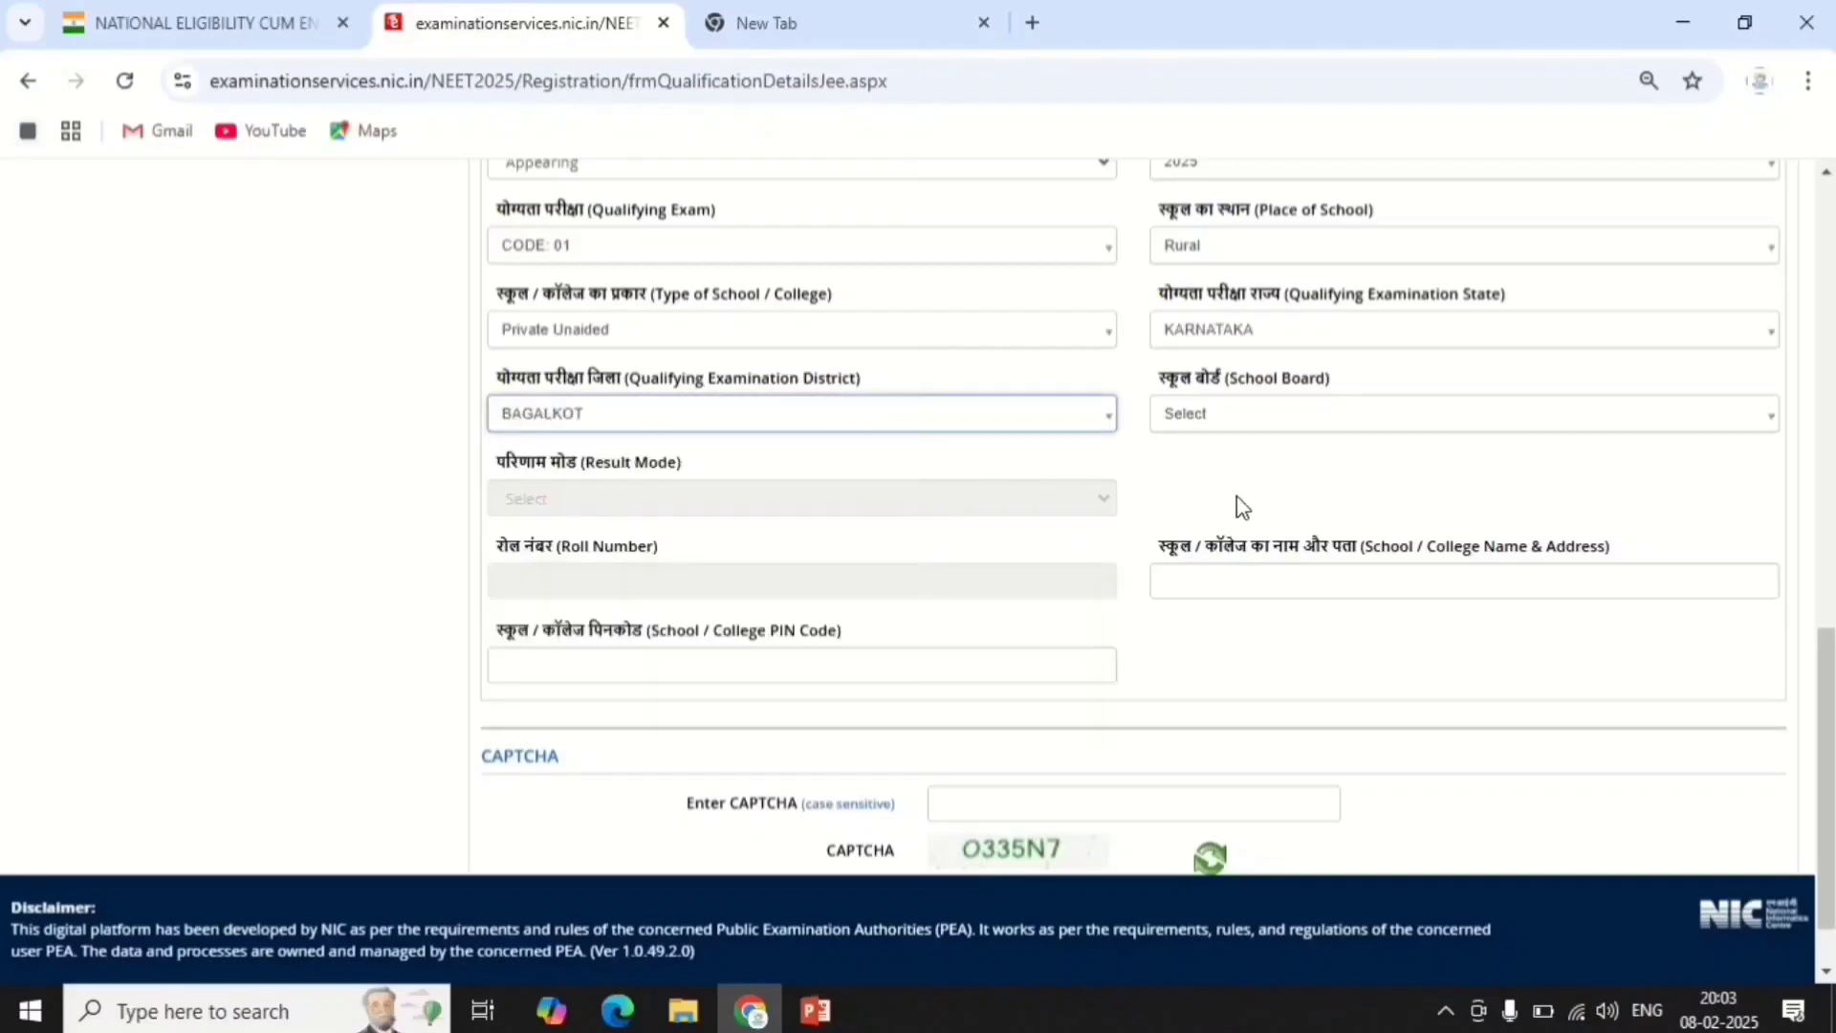
- Set the School Board for the 12th qualification to KARNATAKA PRE-UNIVERSITY EDUCATION EXAMINATION
{"action": "left_click", "coordinate": [1291, 418]}
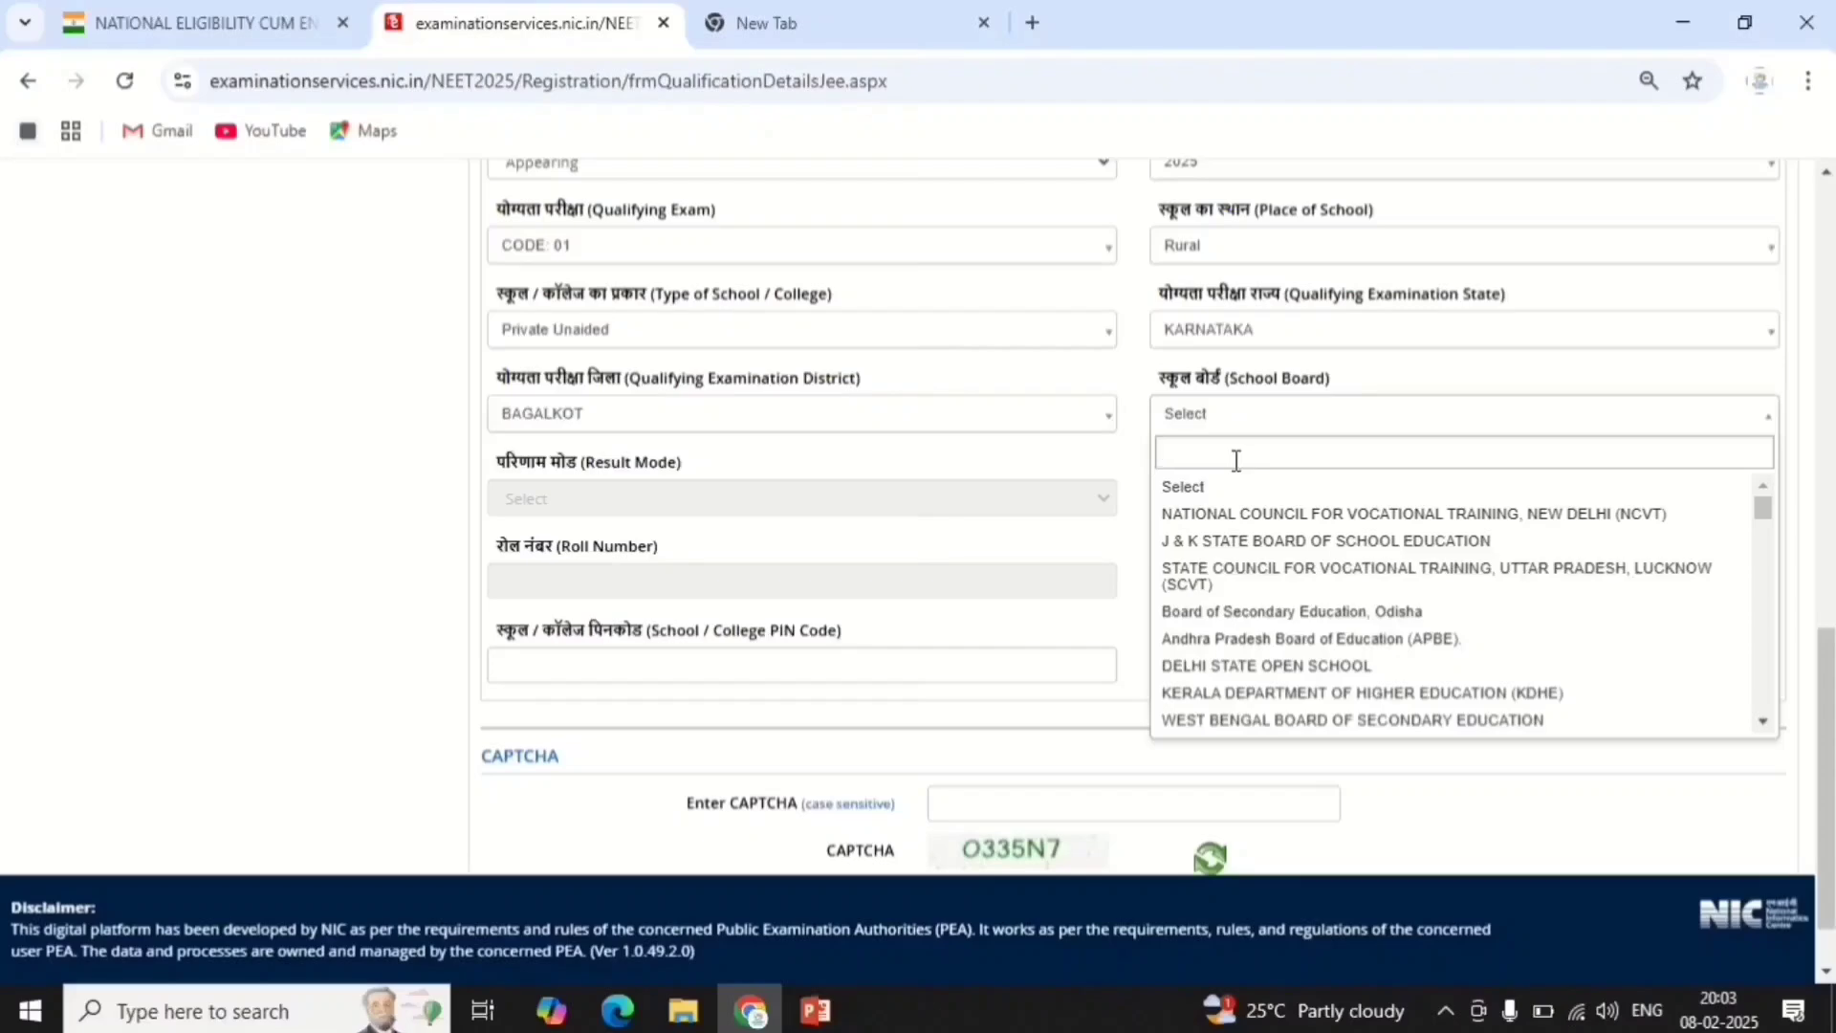
{"action": "type", "text": "kar"}
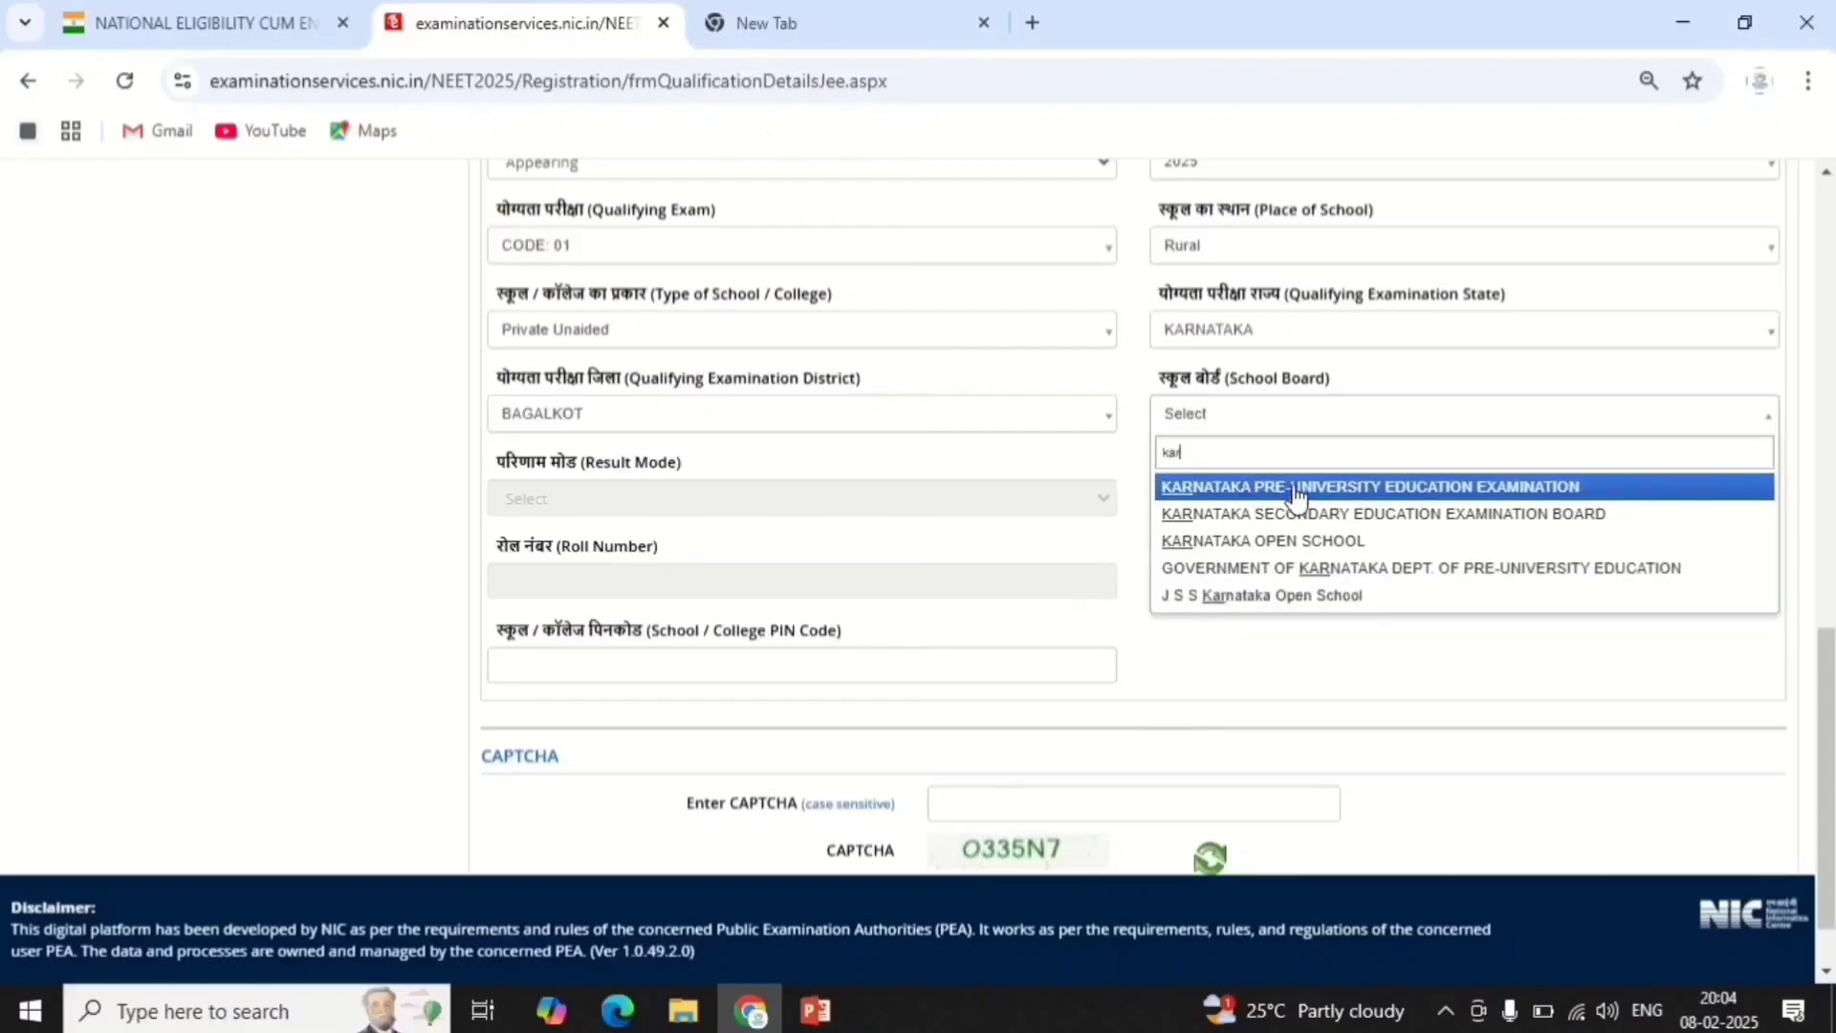
{"action": "left_click", "coordinate": [1471, 490]}
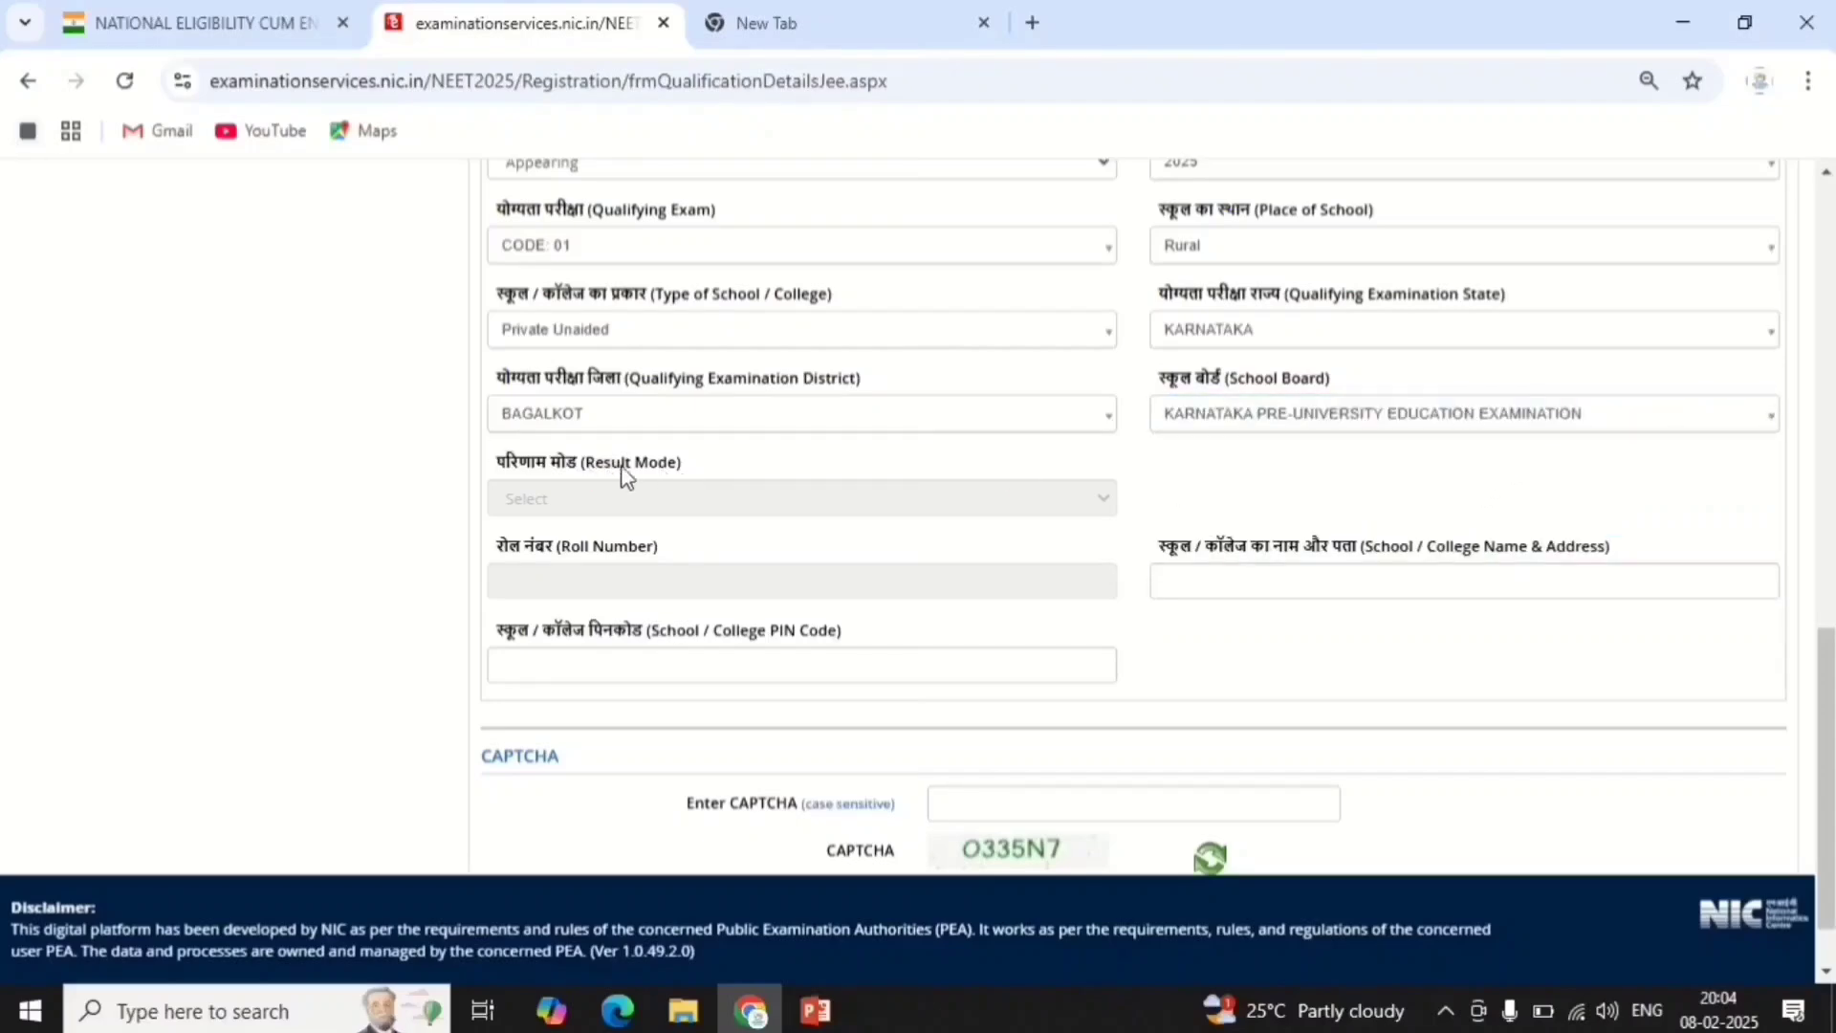
- Enter the school or college's name and address and its postal PIN code for the 12th qualification
{"action": "left_click_drag", "start_coordinate": [683, 464], "coordinate": [594, 469]}
{"action": "left_click", "coordinate": [1419, 572]}
{"action": "left_click_drag", "start_coordinate": [1368, 553], "coordinate": [1611, 558]}
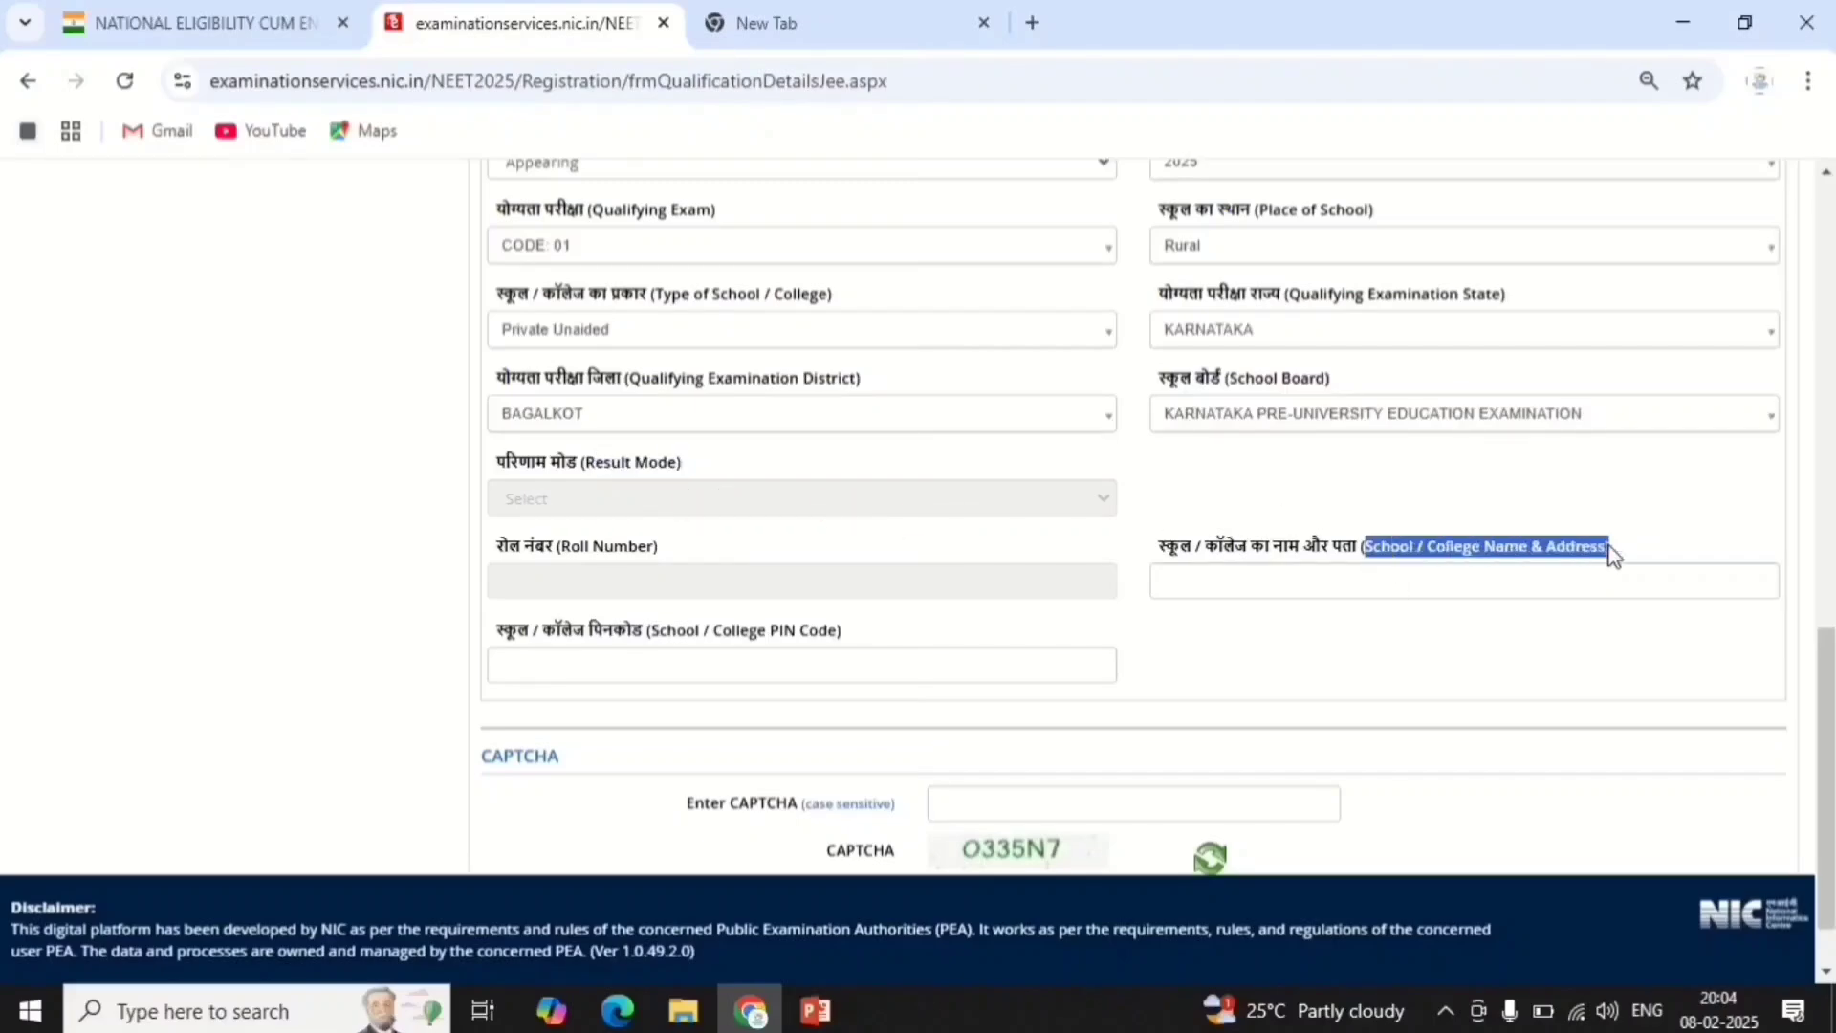
{"action": "left_click", "coordinate": [1263, 577]}
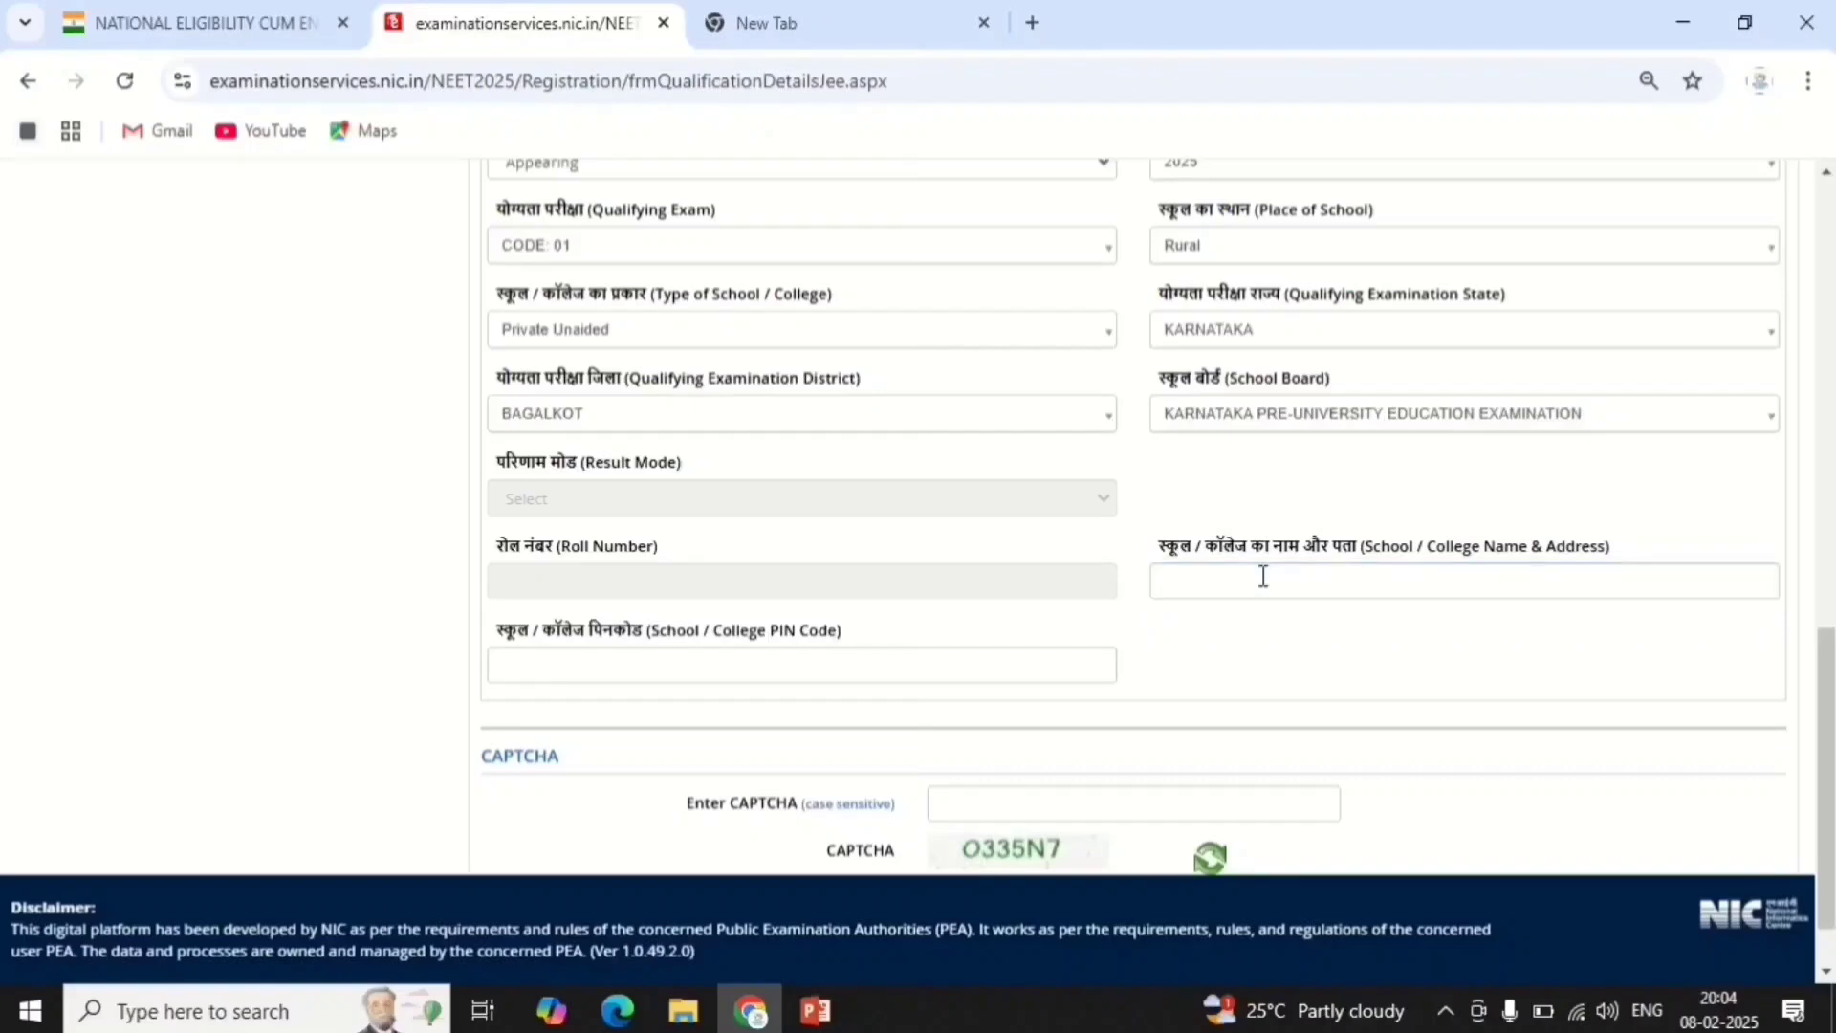
{"action": "left_click", "coordinate": [1263, 577]}
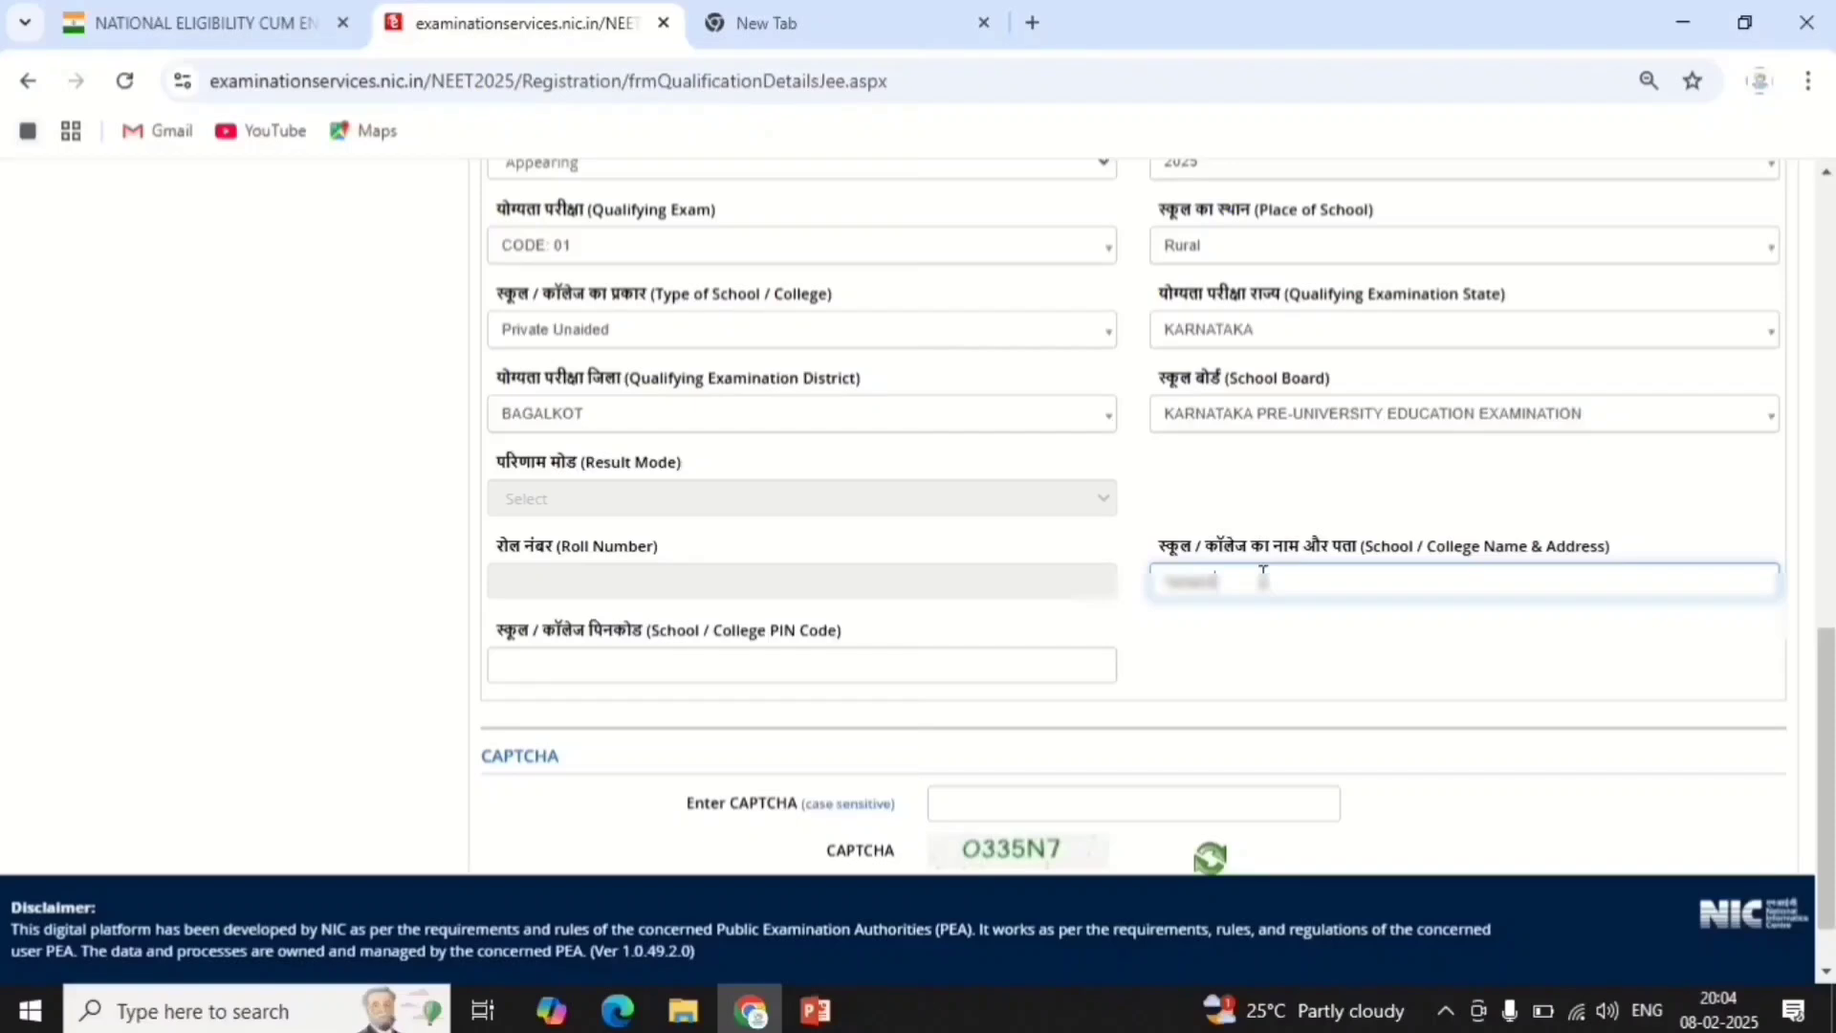
{"action": "left_click", "coordinate": [677, 650]}
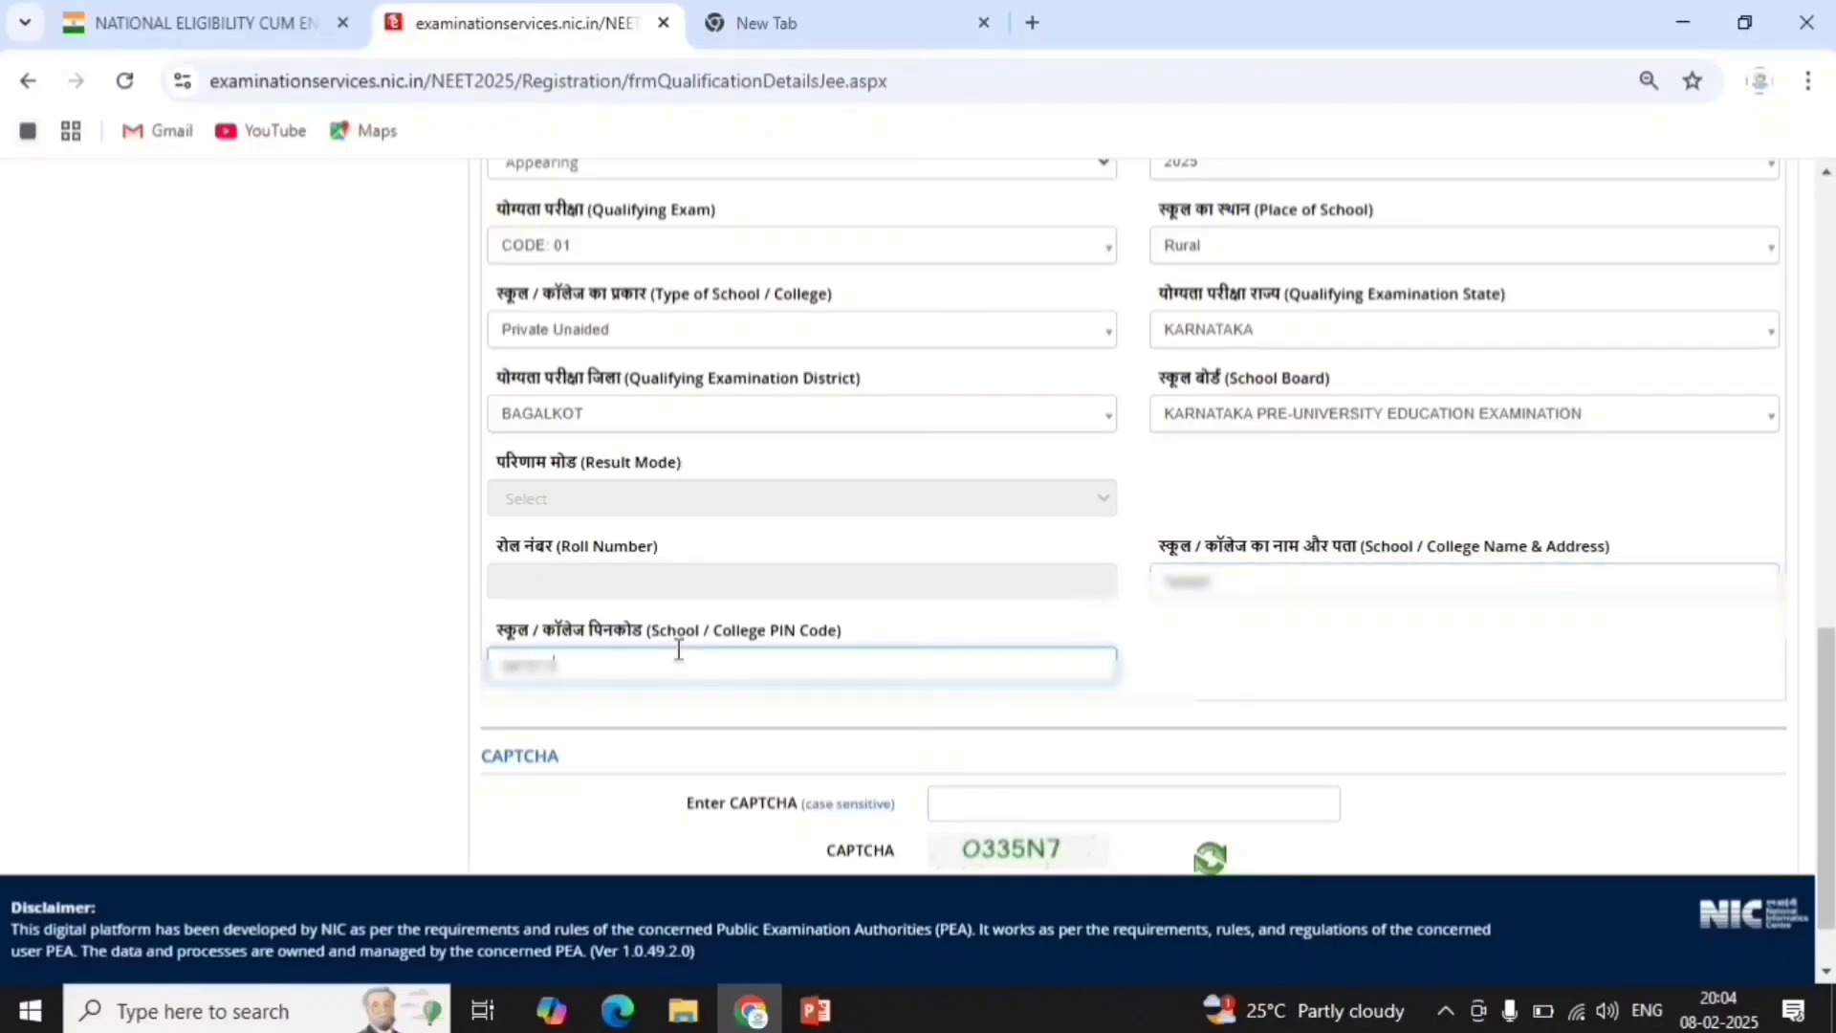
- Enter the displayed CAPTCHA code, save the qualification details and confirm submission of the section
{"action": "scroll", "coordinate": [1304, 696], "scroll_direction": "down", "scroll_amount": 1}
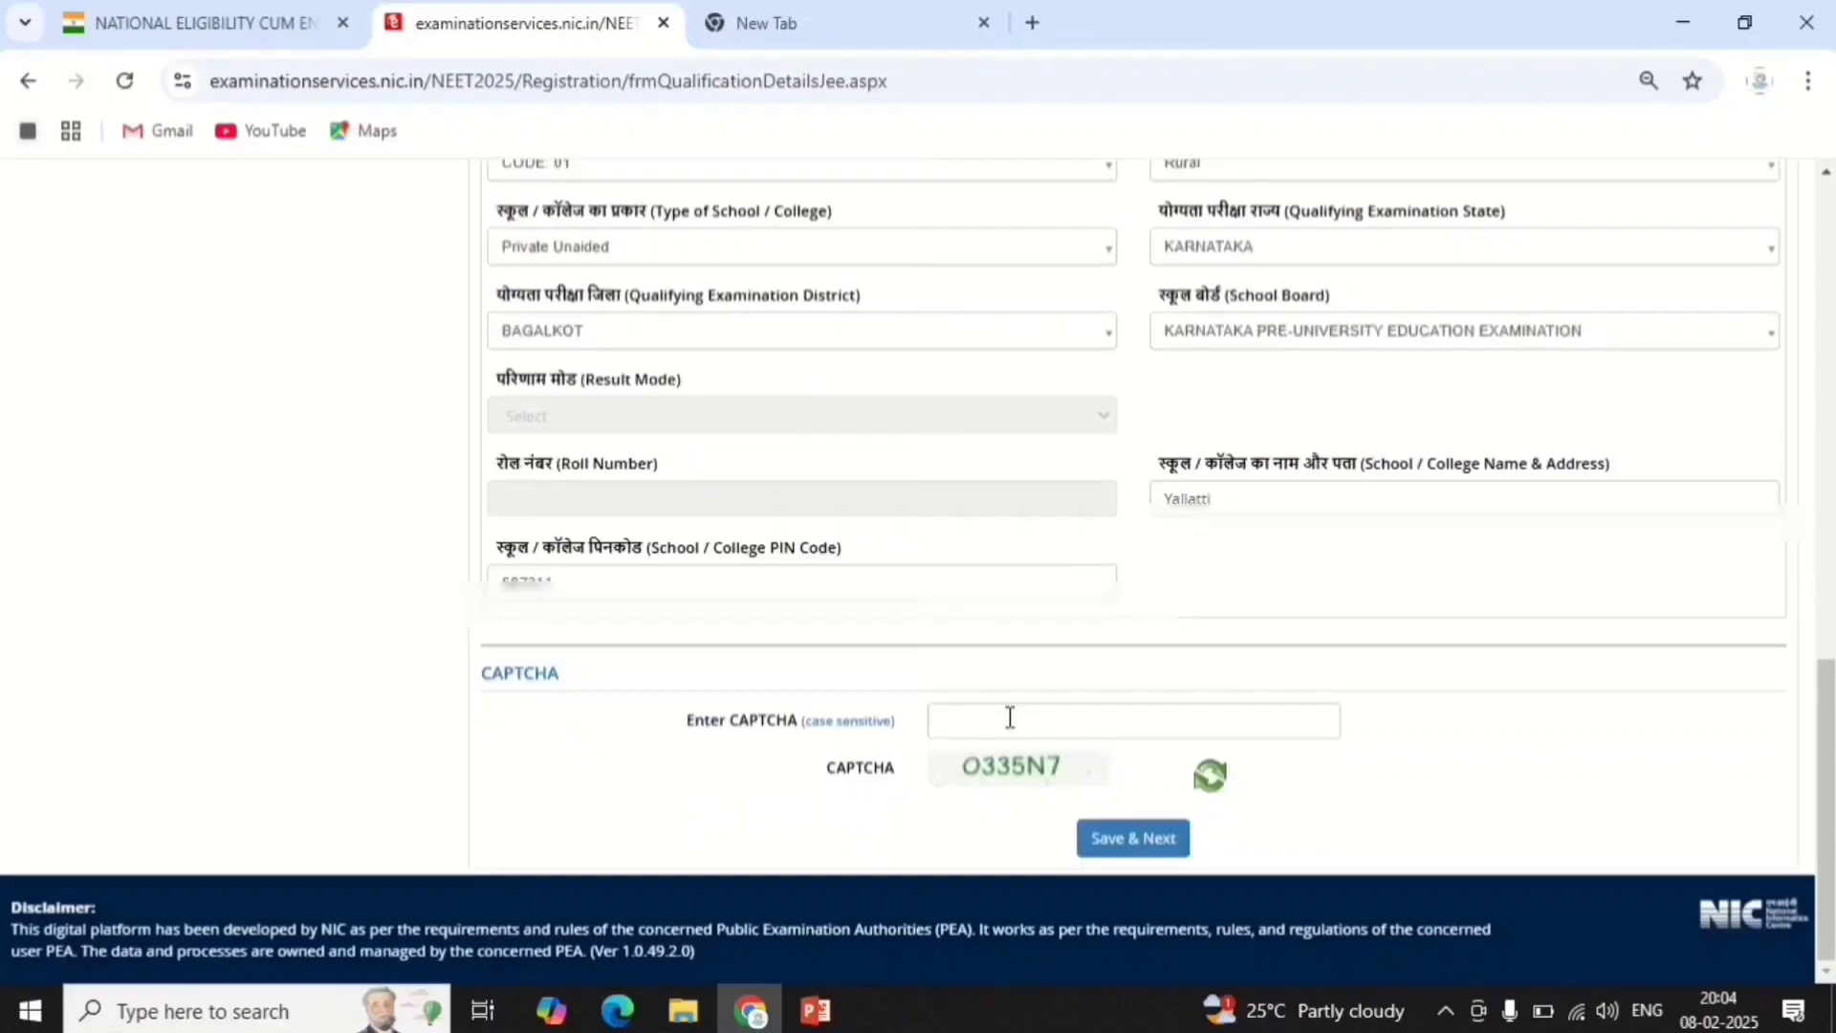
{"action": "left_click", "coordinate": [1010, 718]}
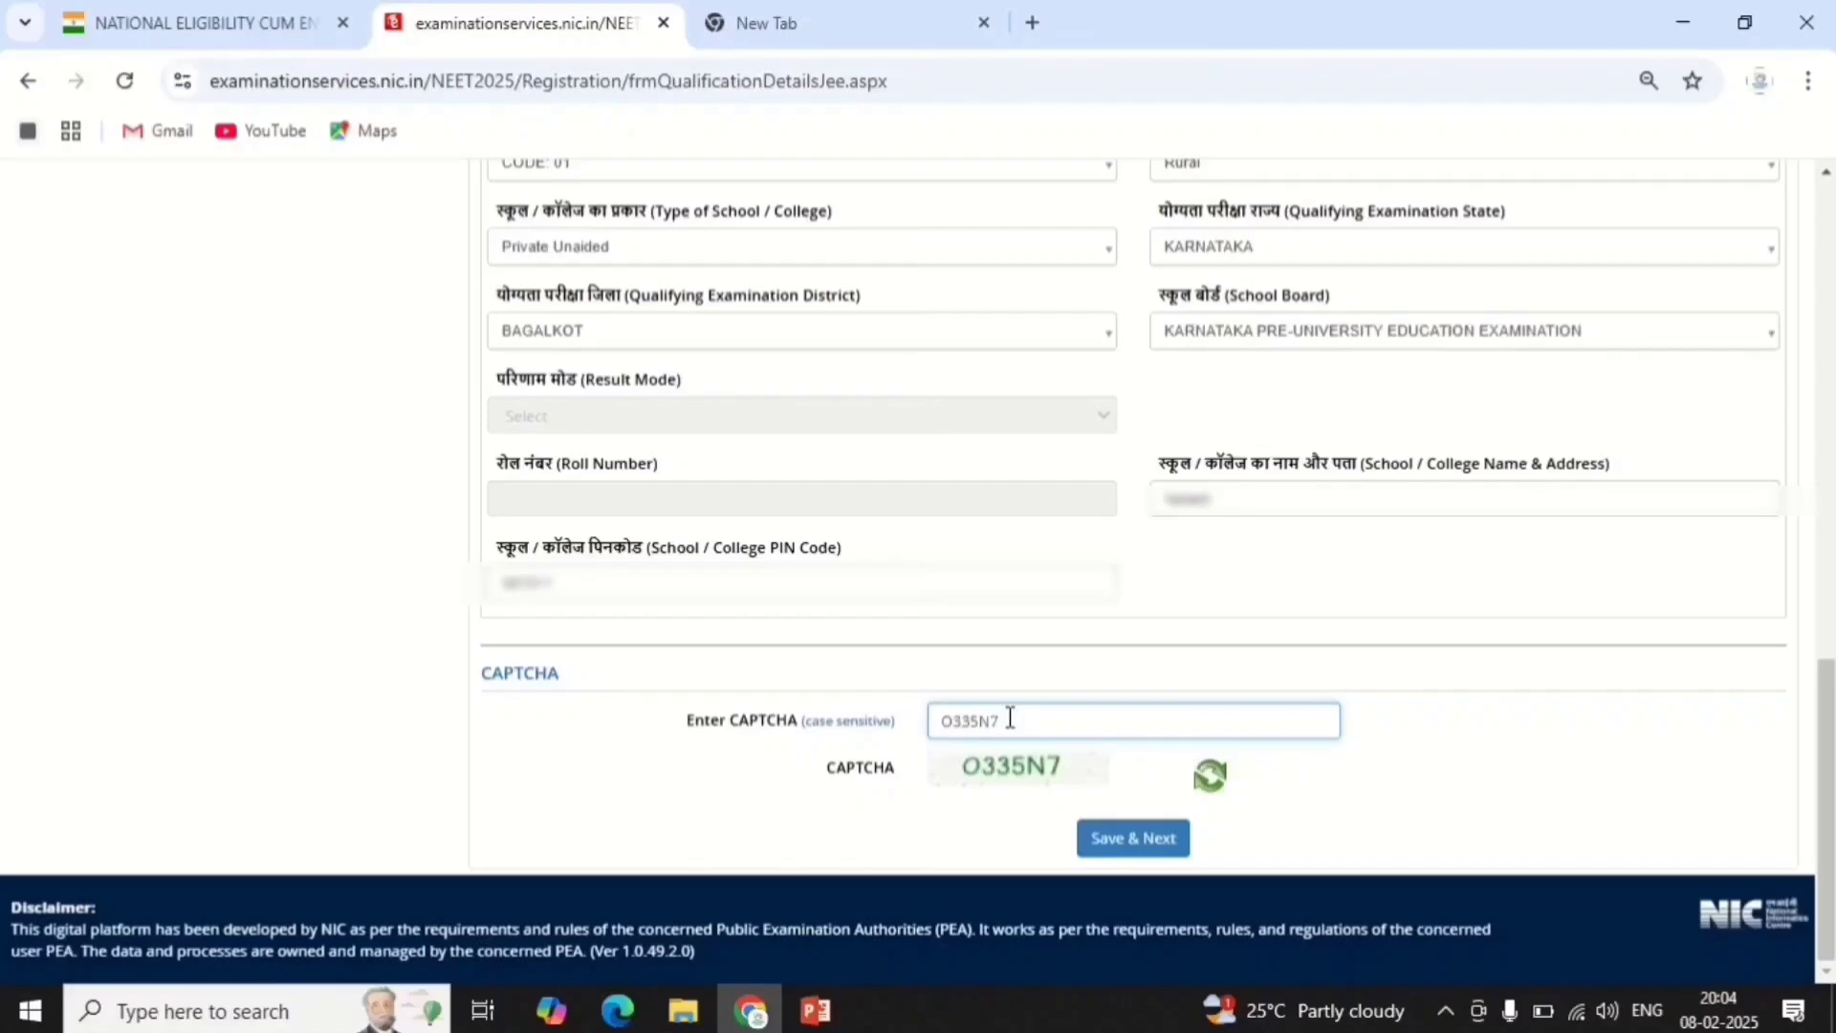
{"action": "left_click", "coordinate": [1131, 841]}
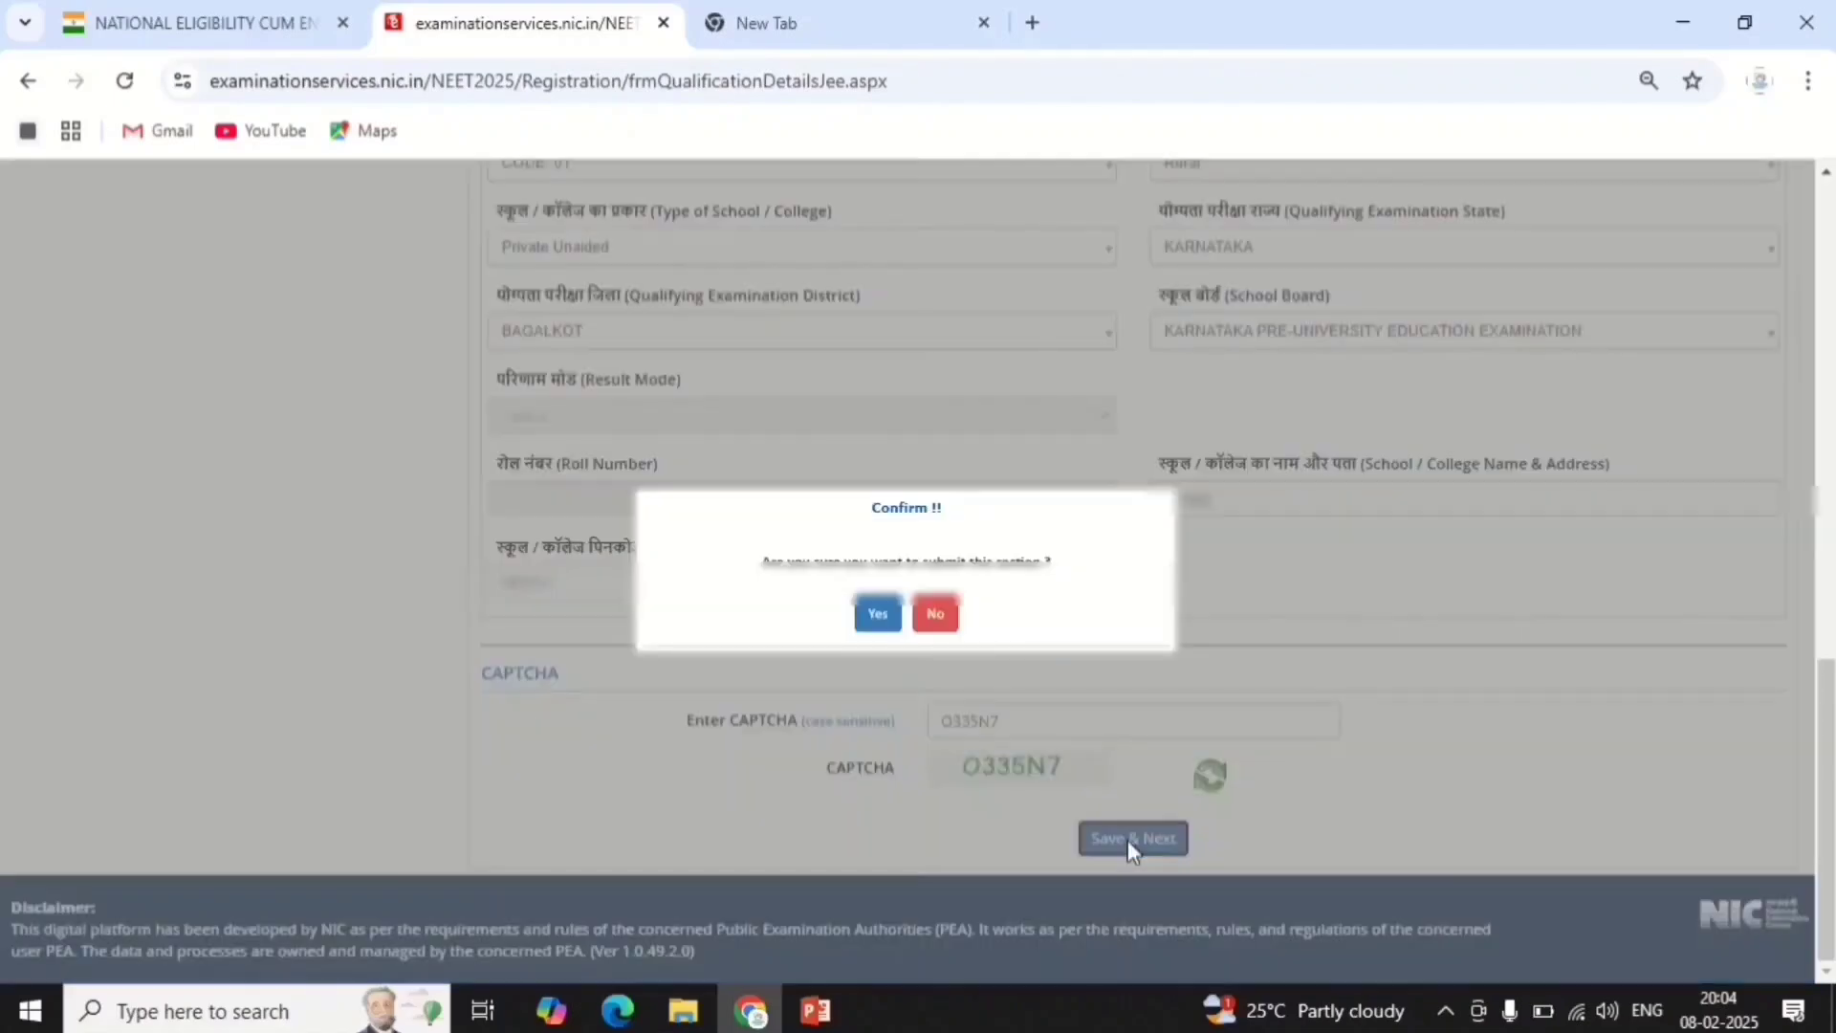
{"action": "left_click", "coordinate": [877, 613]}
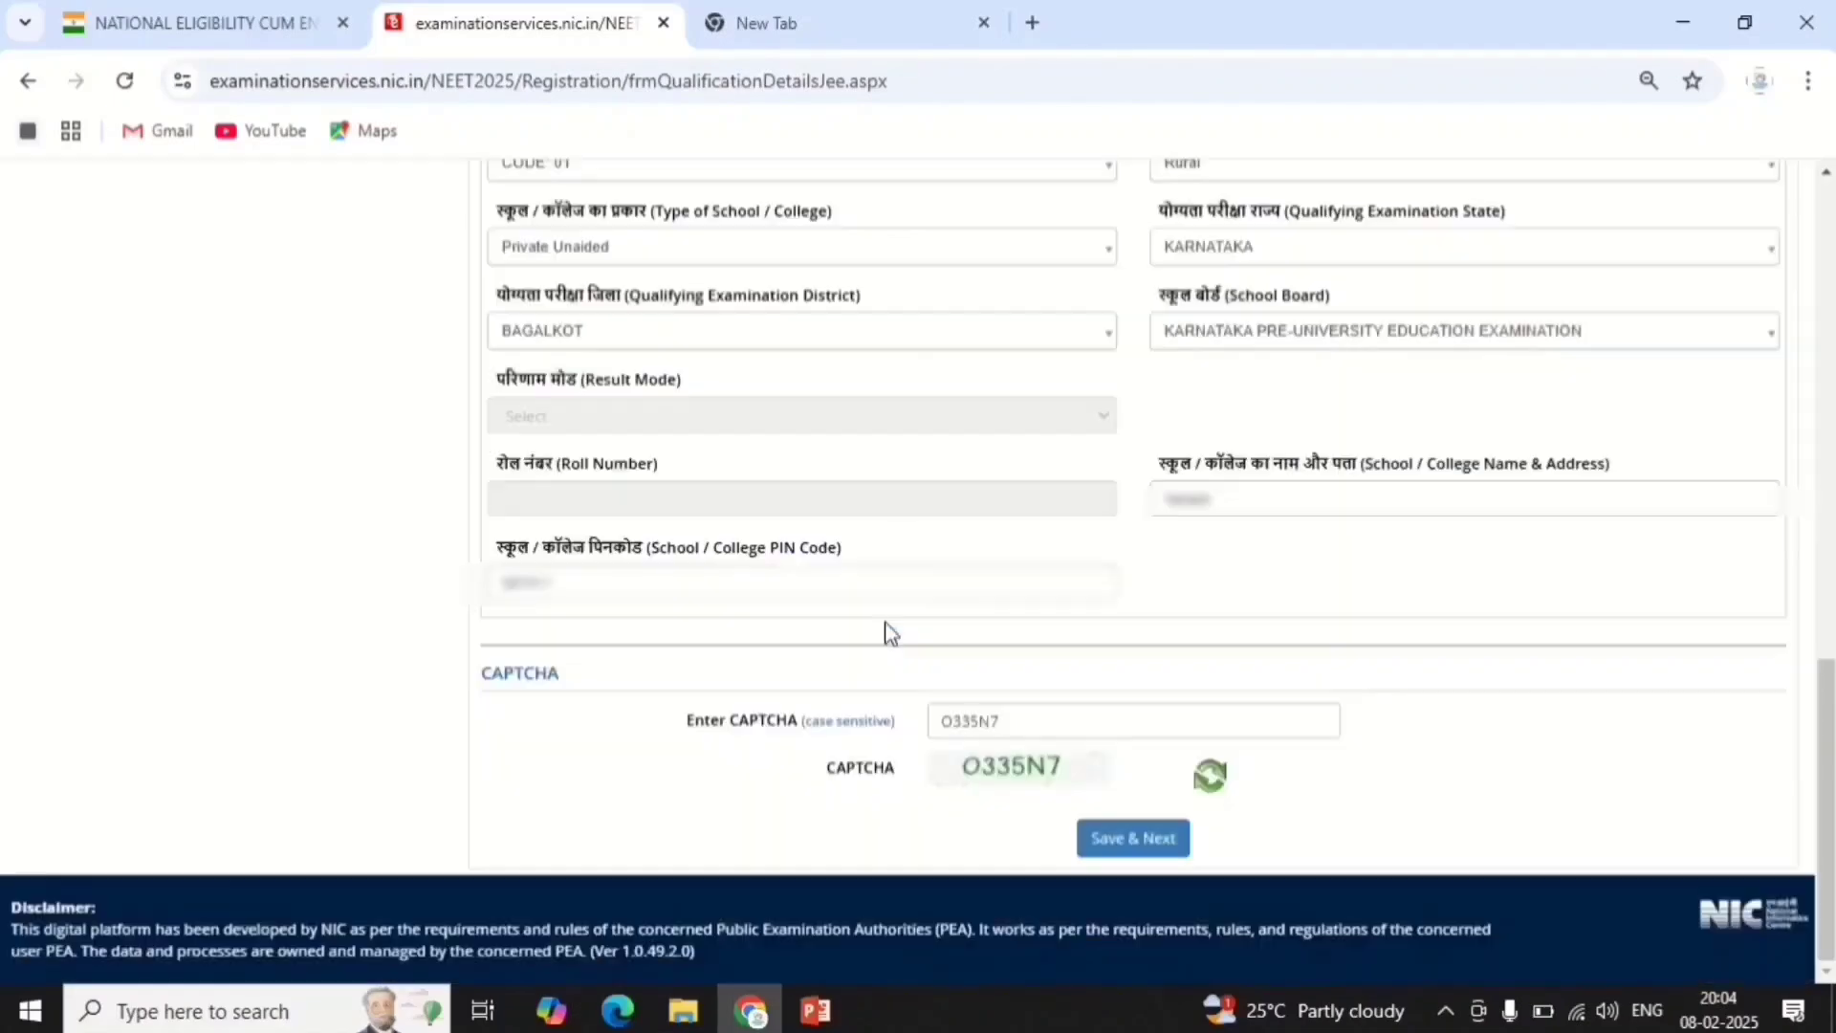
{"action": "left_click", "coordinate": [1659, 497]}
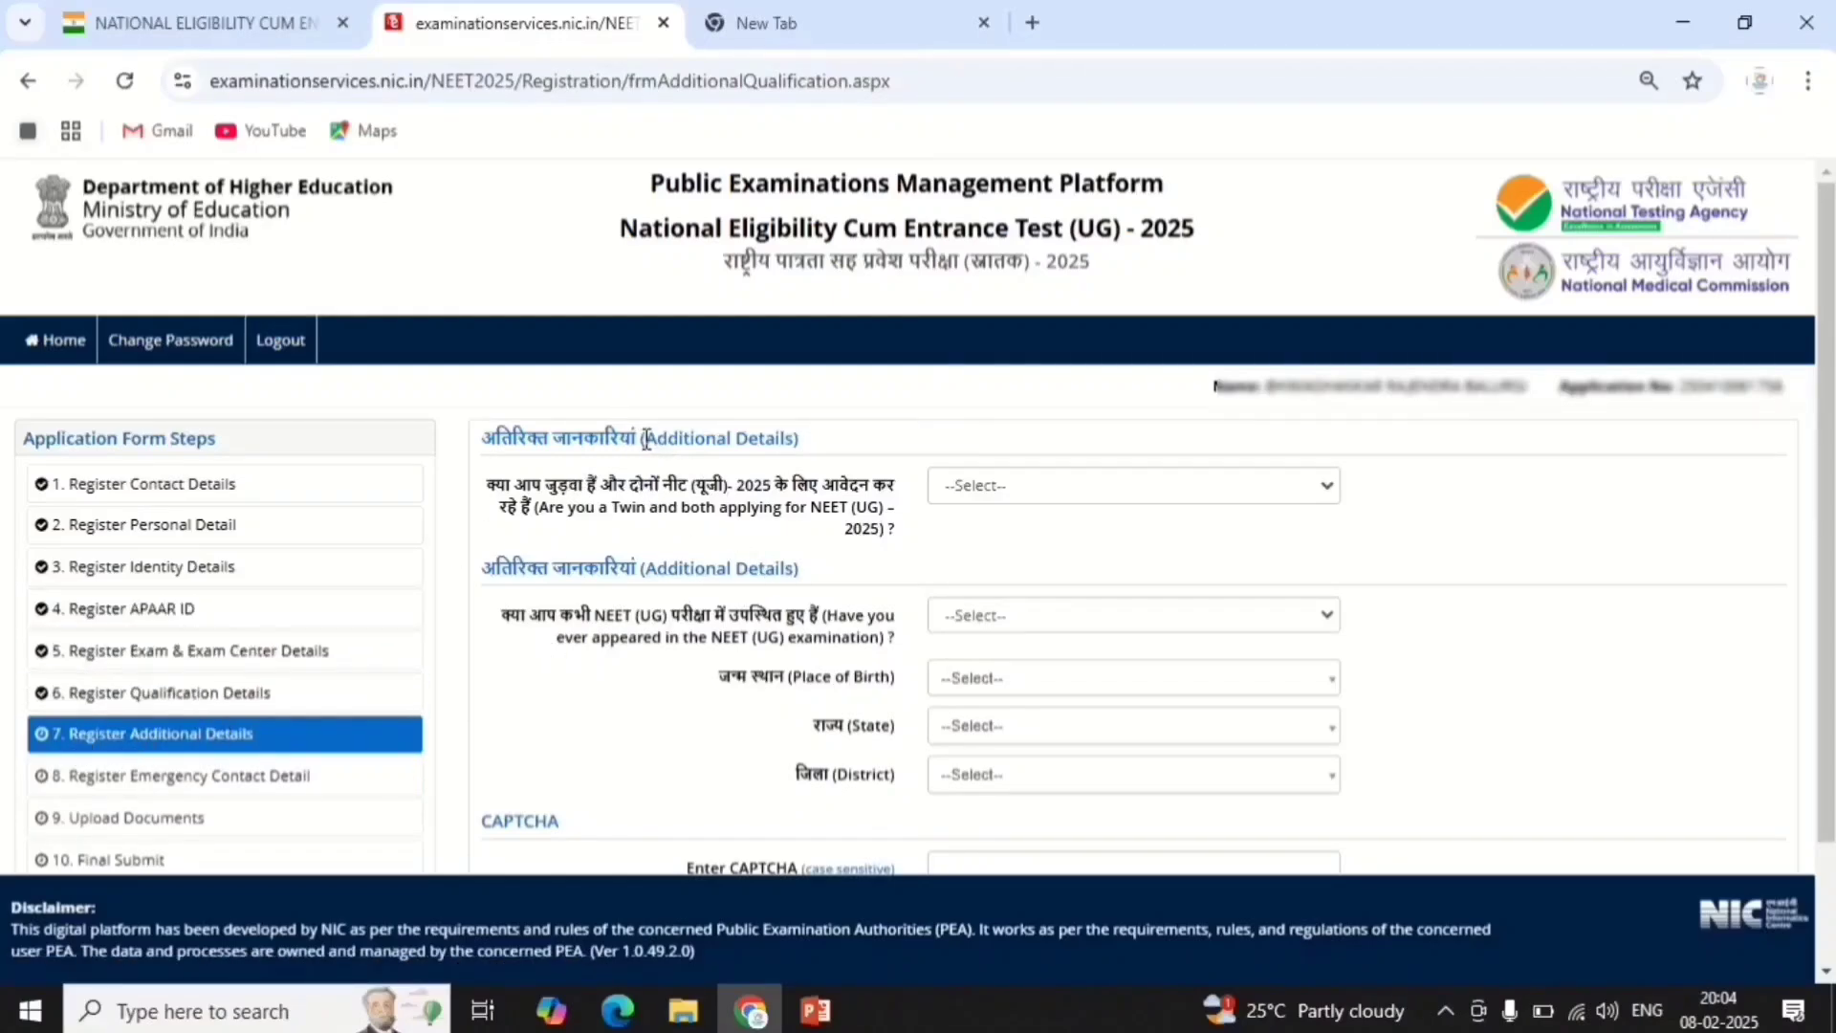
- Answer No to the question about being a twin with both applying for NEET (UG) 2025
{"action": "left_click_drag", "start_coordinate": [647, 438], "coordinate": [807, 438]}
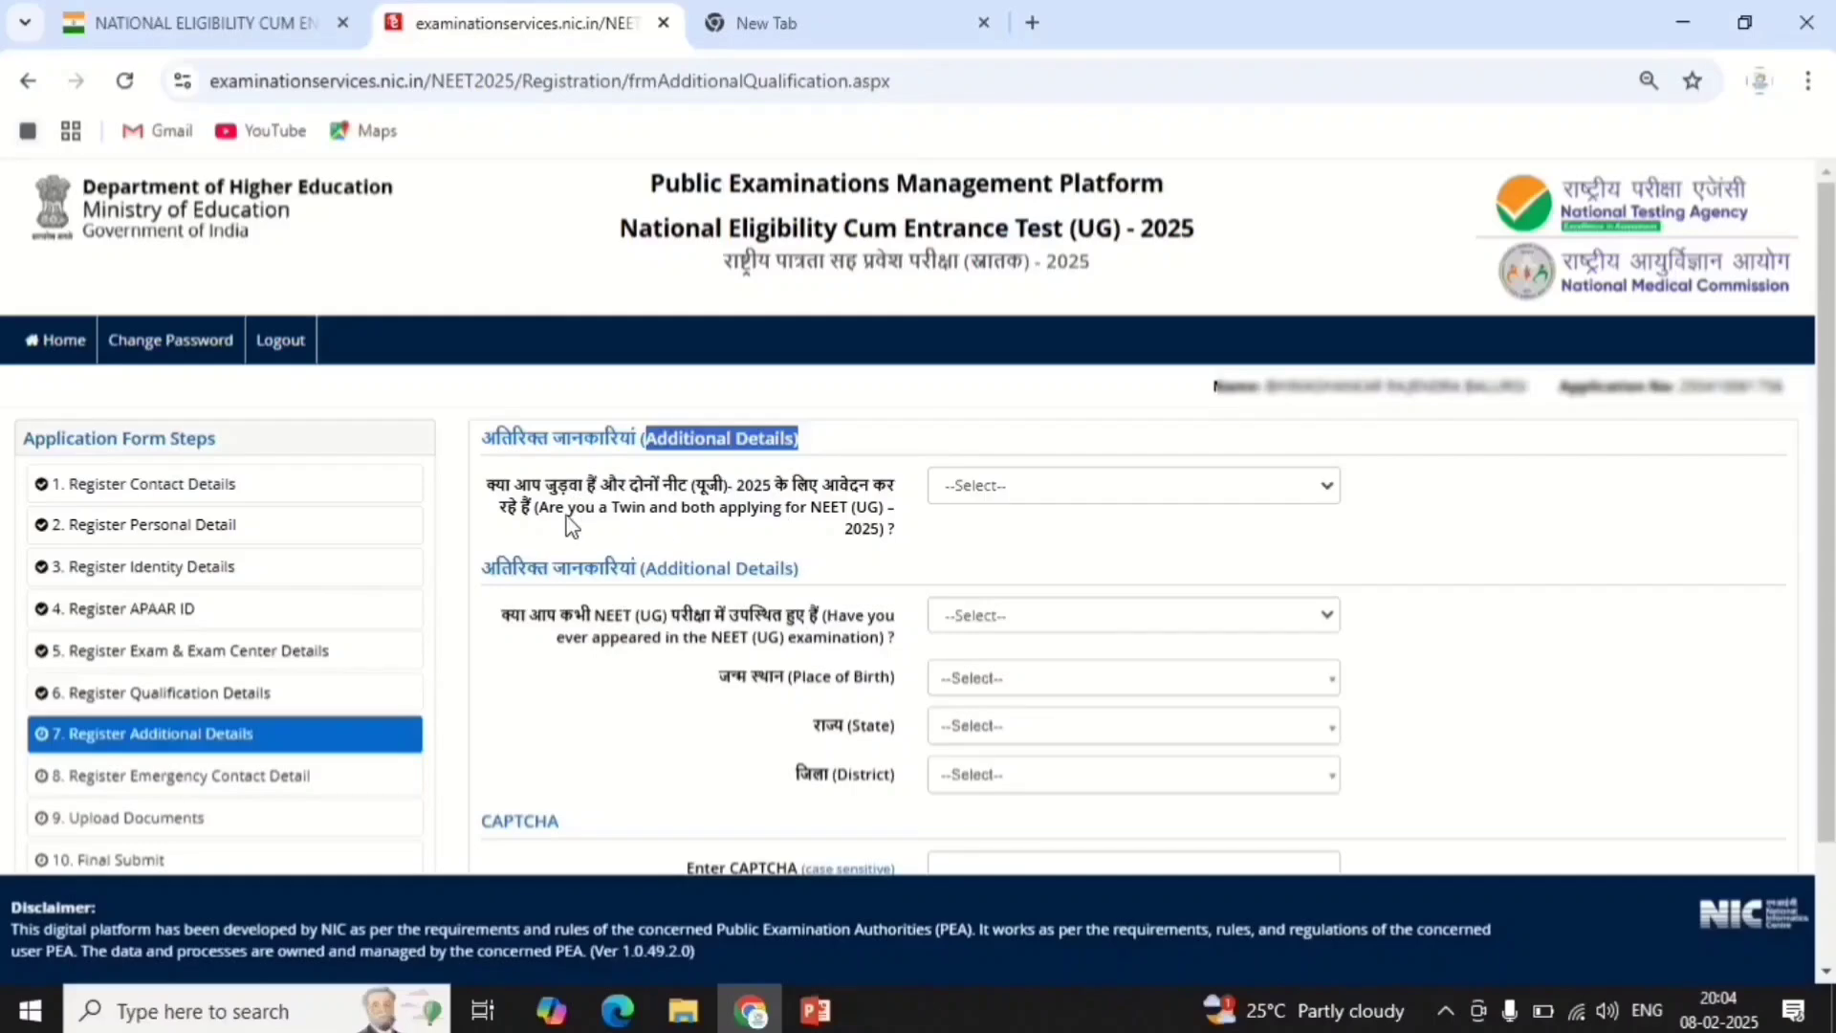
{"action": "left_click", "coordinate": [1004, 487]}
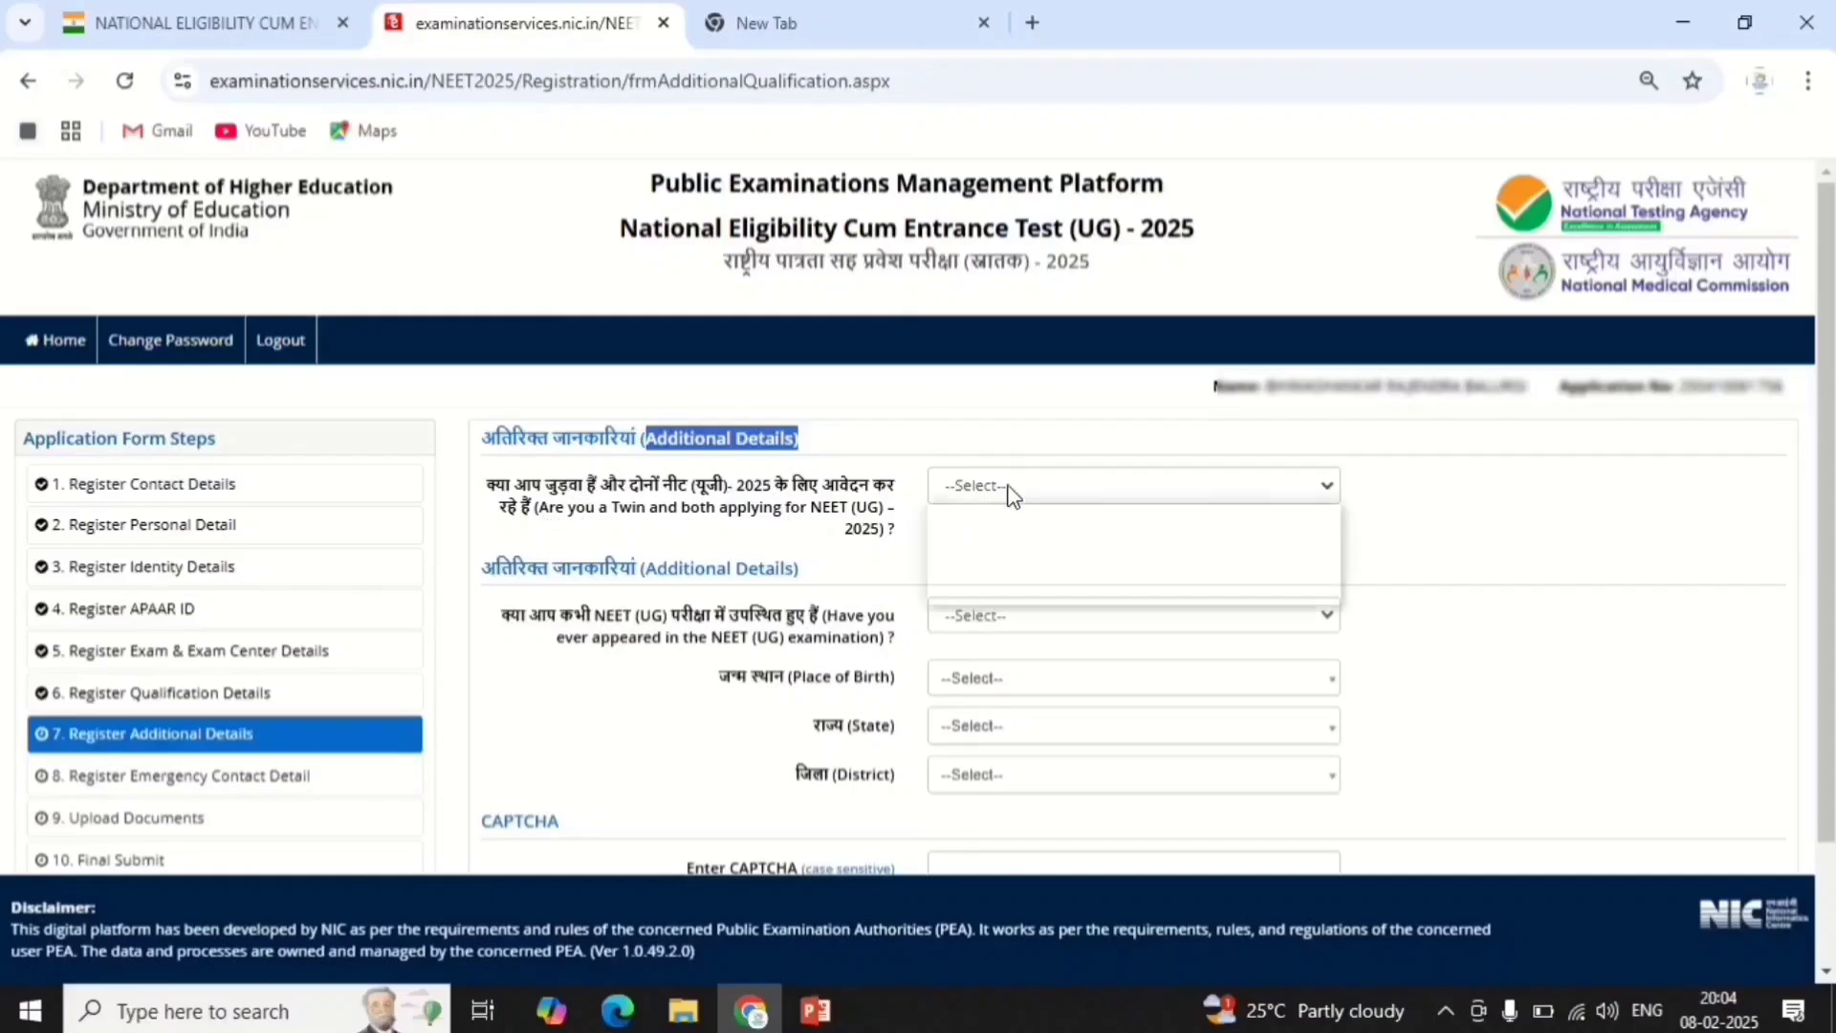
{"action": "left_click", "coordinate": [1006, 590]}
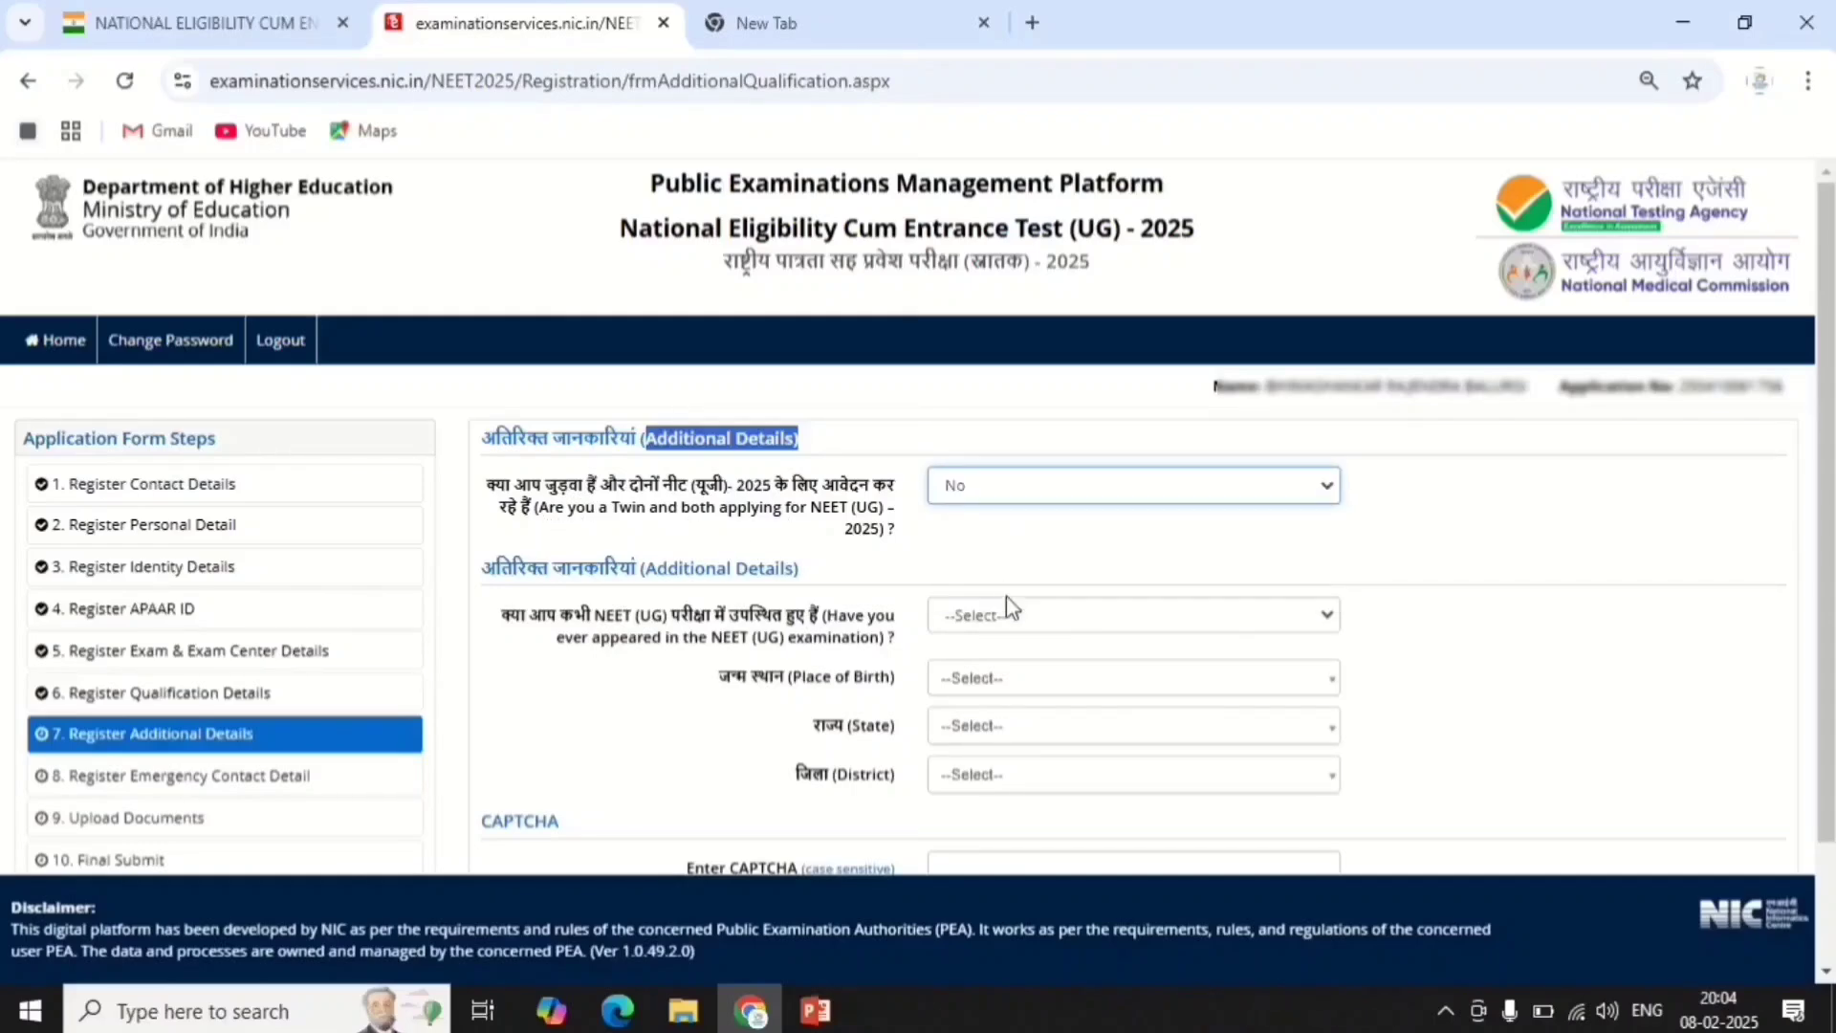
- Answer No to the question about ever having appeared in the NEET (UG) examination
{"action": "left_click_drag", "start_coordinate": [641, 571], "coordinate": [822, 579]}
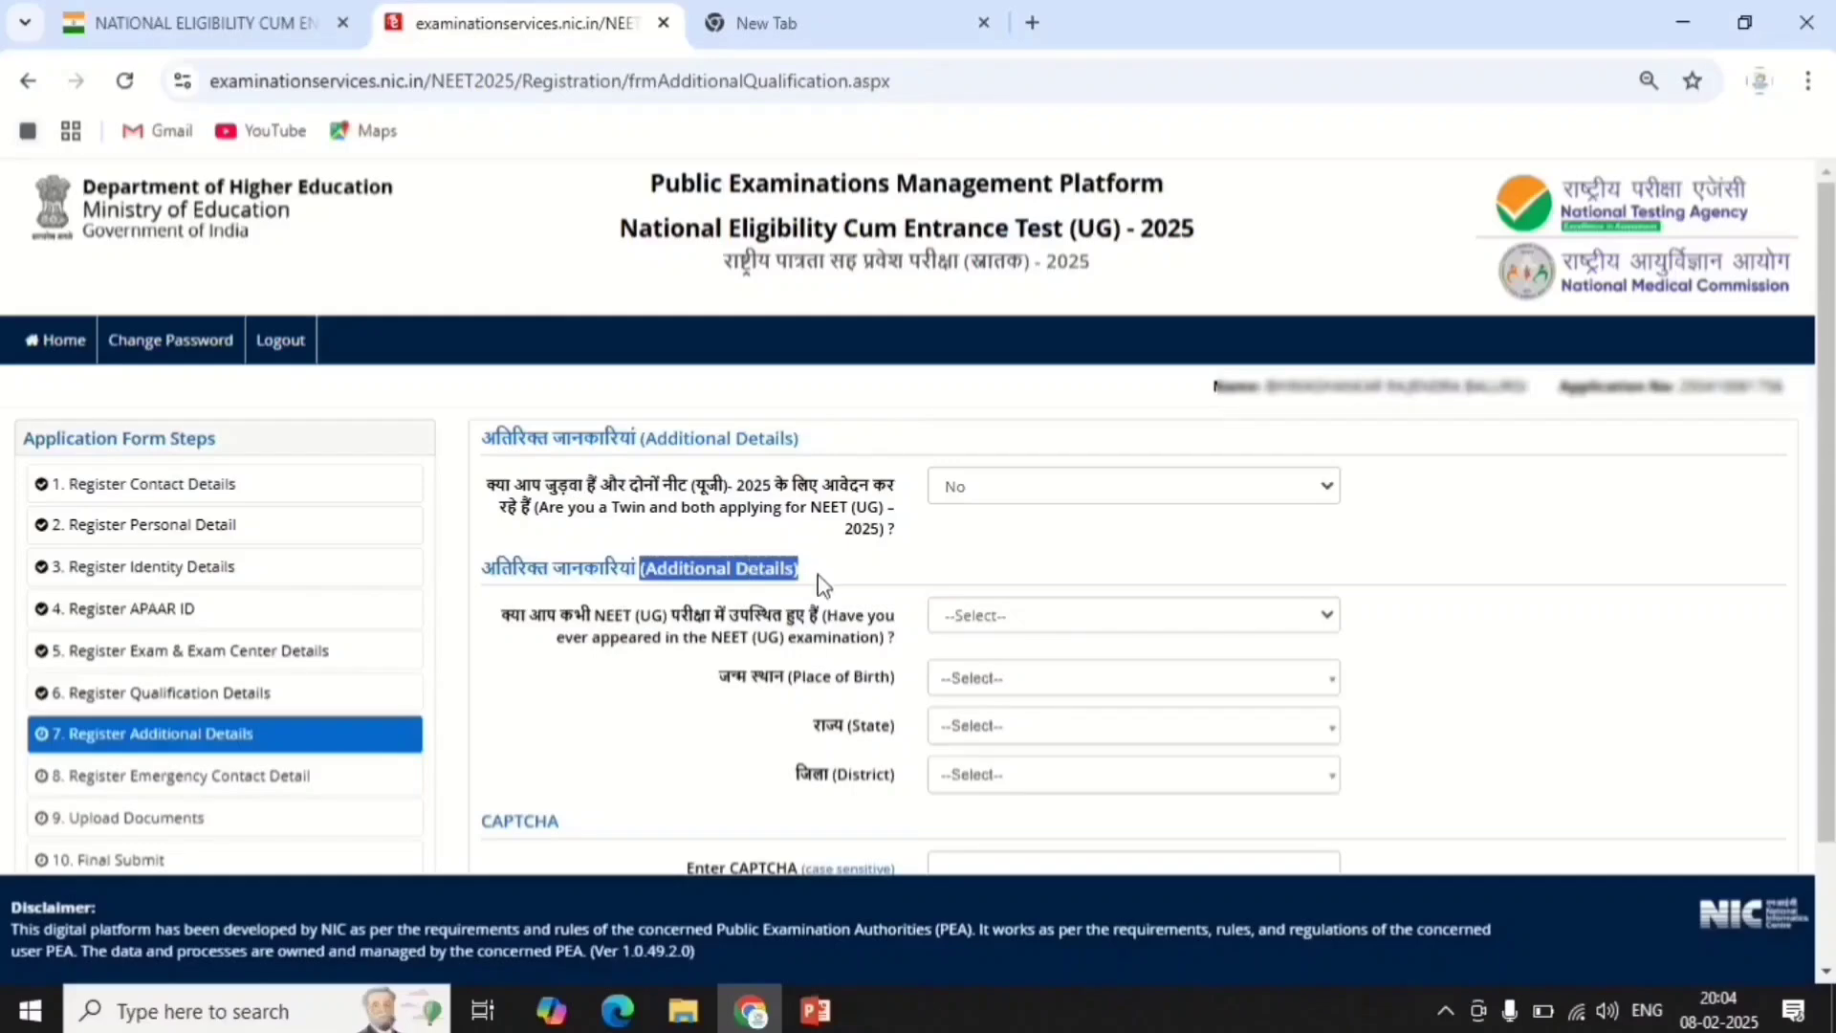
{"action": "scroll", "coordinate": [812, 593], "scroll_direction": "down", "scroll_amount": 1}
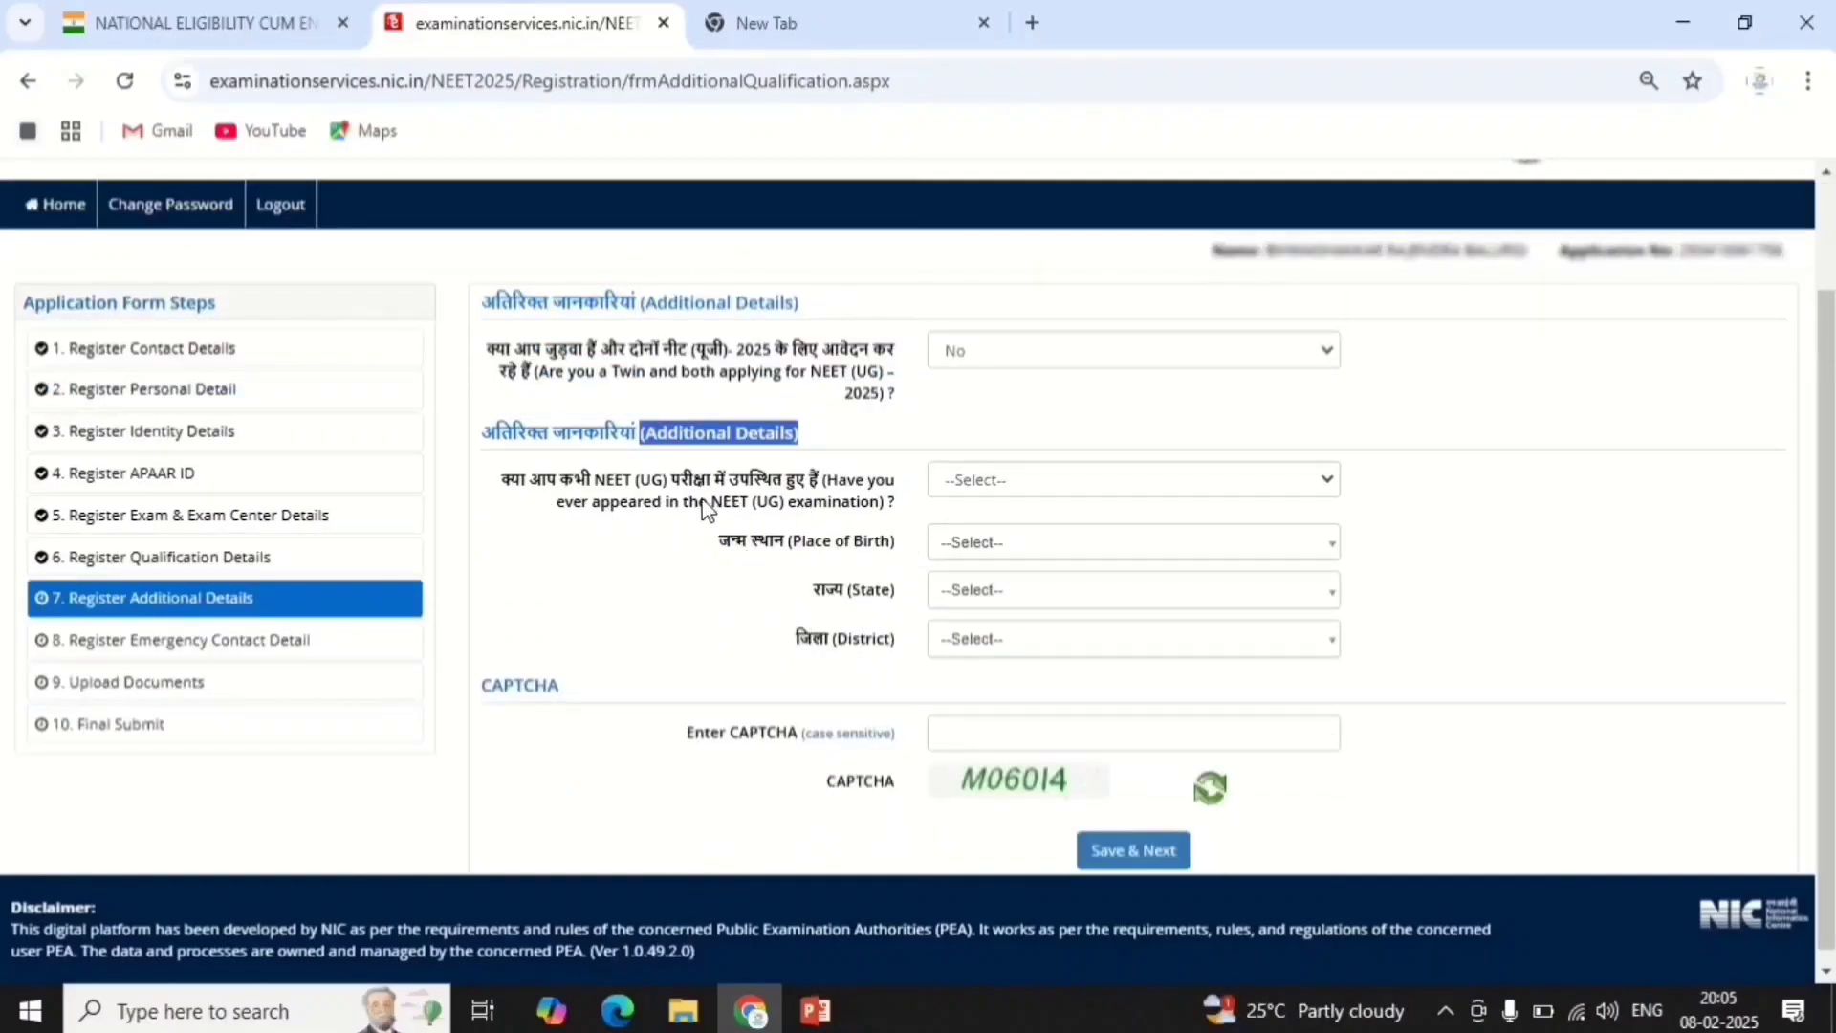
{"action": "left_click_drag", "start_coordinate": [699, 504], "coordinate": [879, 504]}
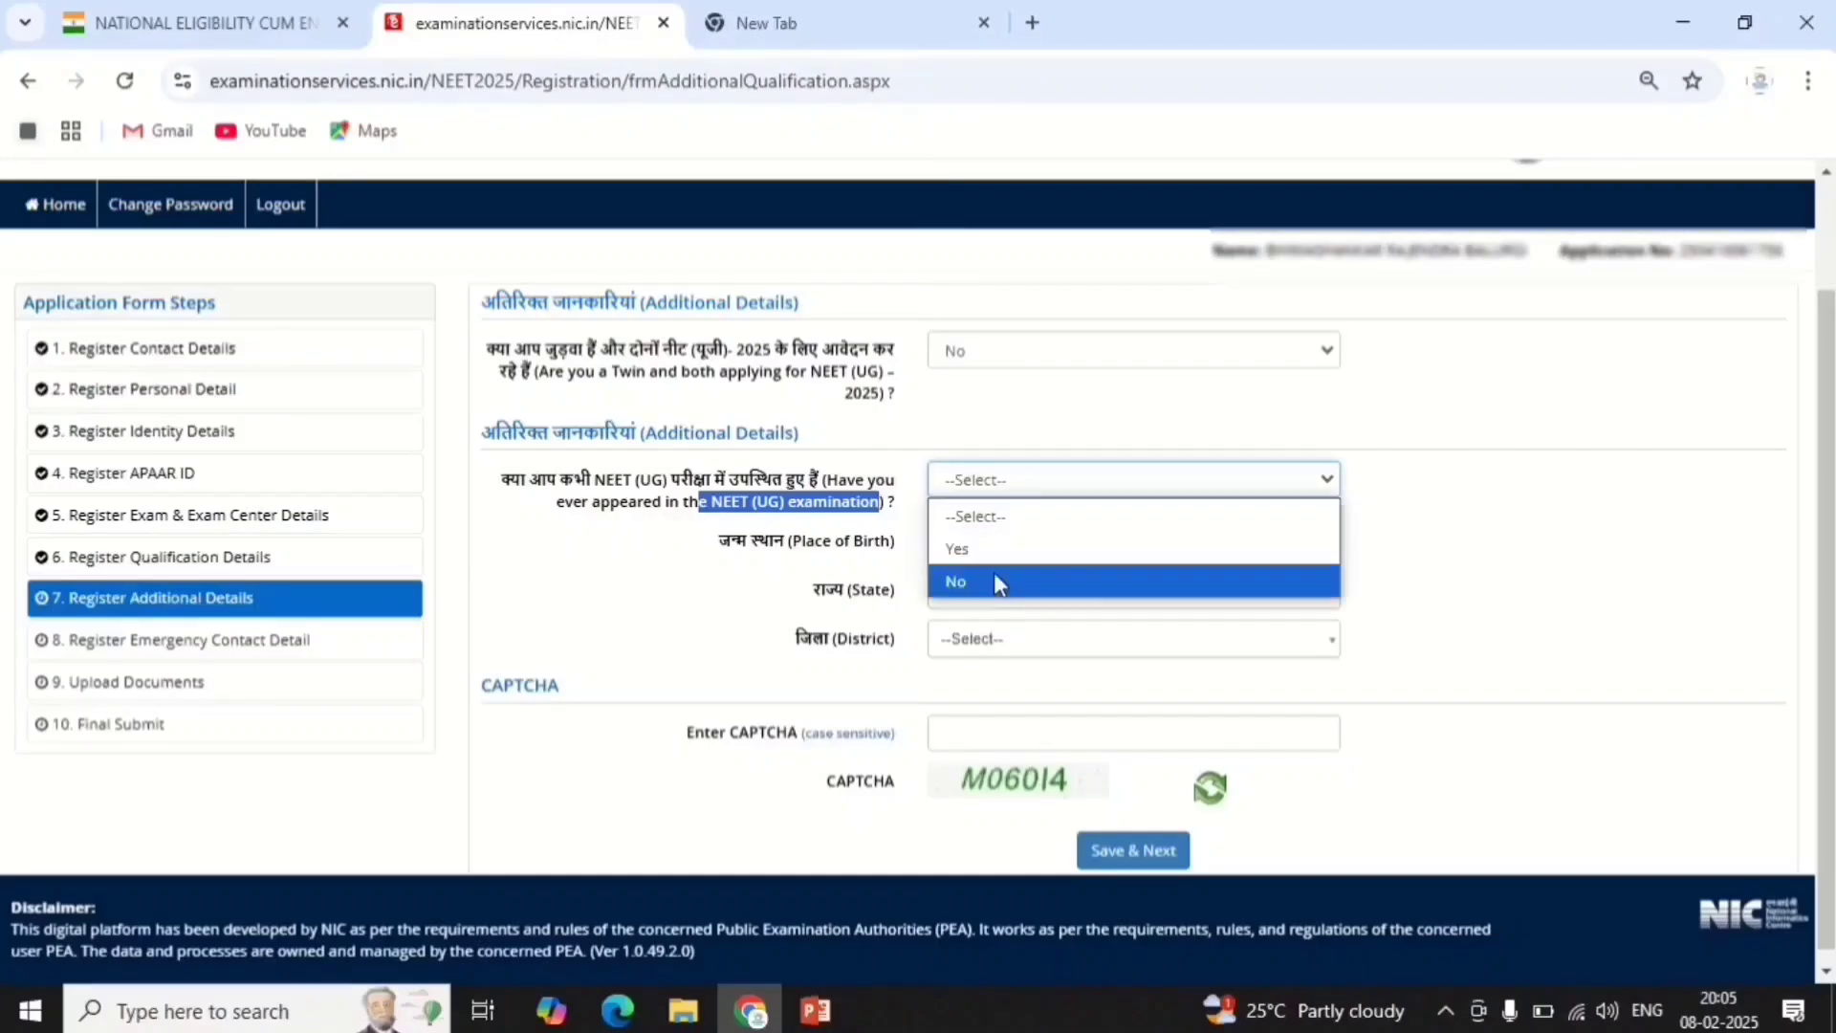
{"action": "left_click", "coordinate": [994, 579]}
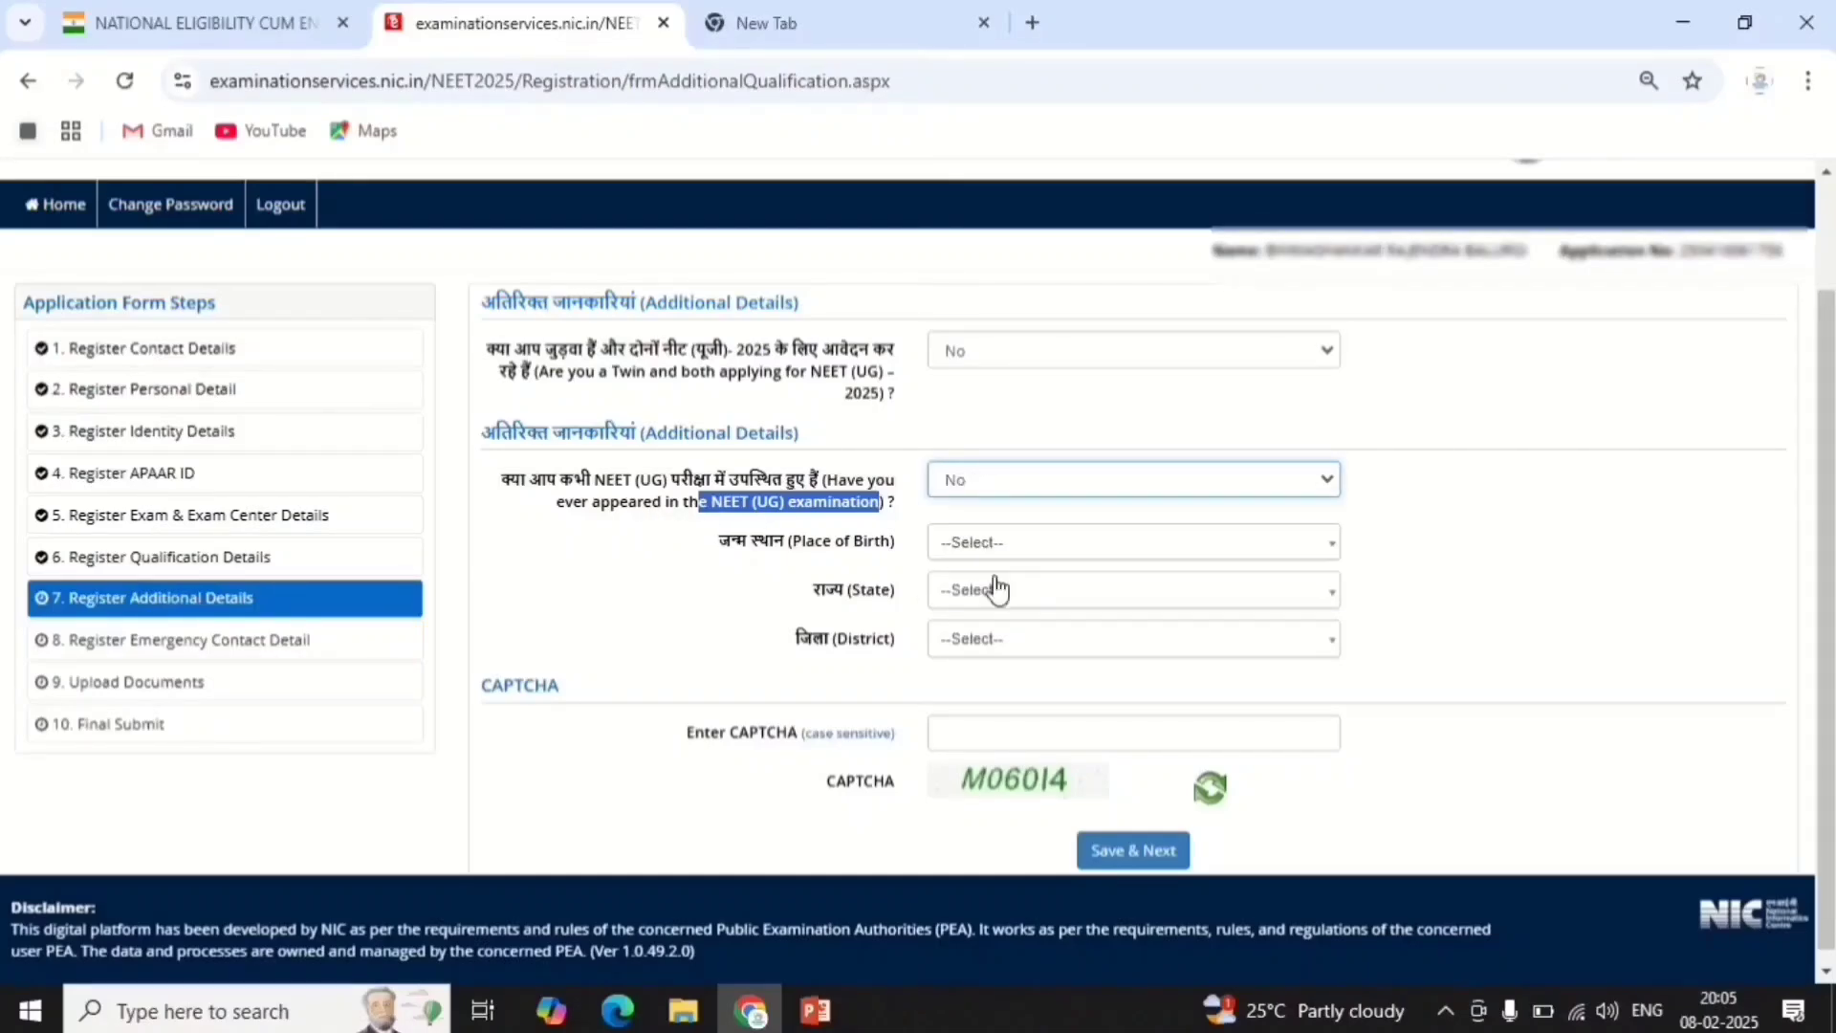
- Try Yes for the previous NEET (UG) appearance to view the number-of-attempts field, and restore the answer No
{"action": "left_click", "coordinate": [1008, 480]}
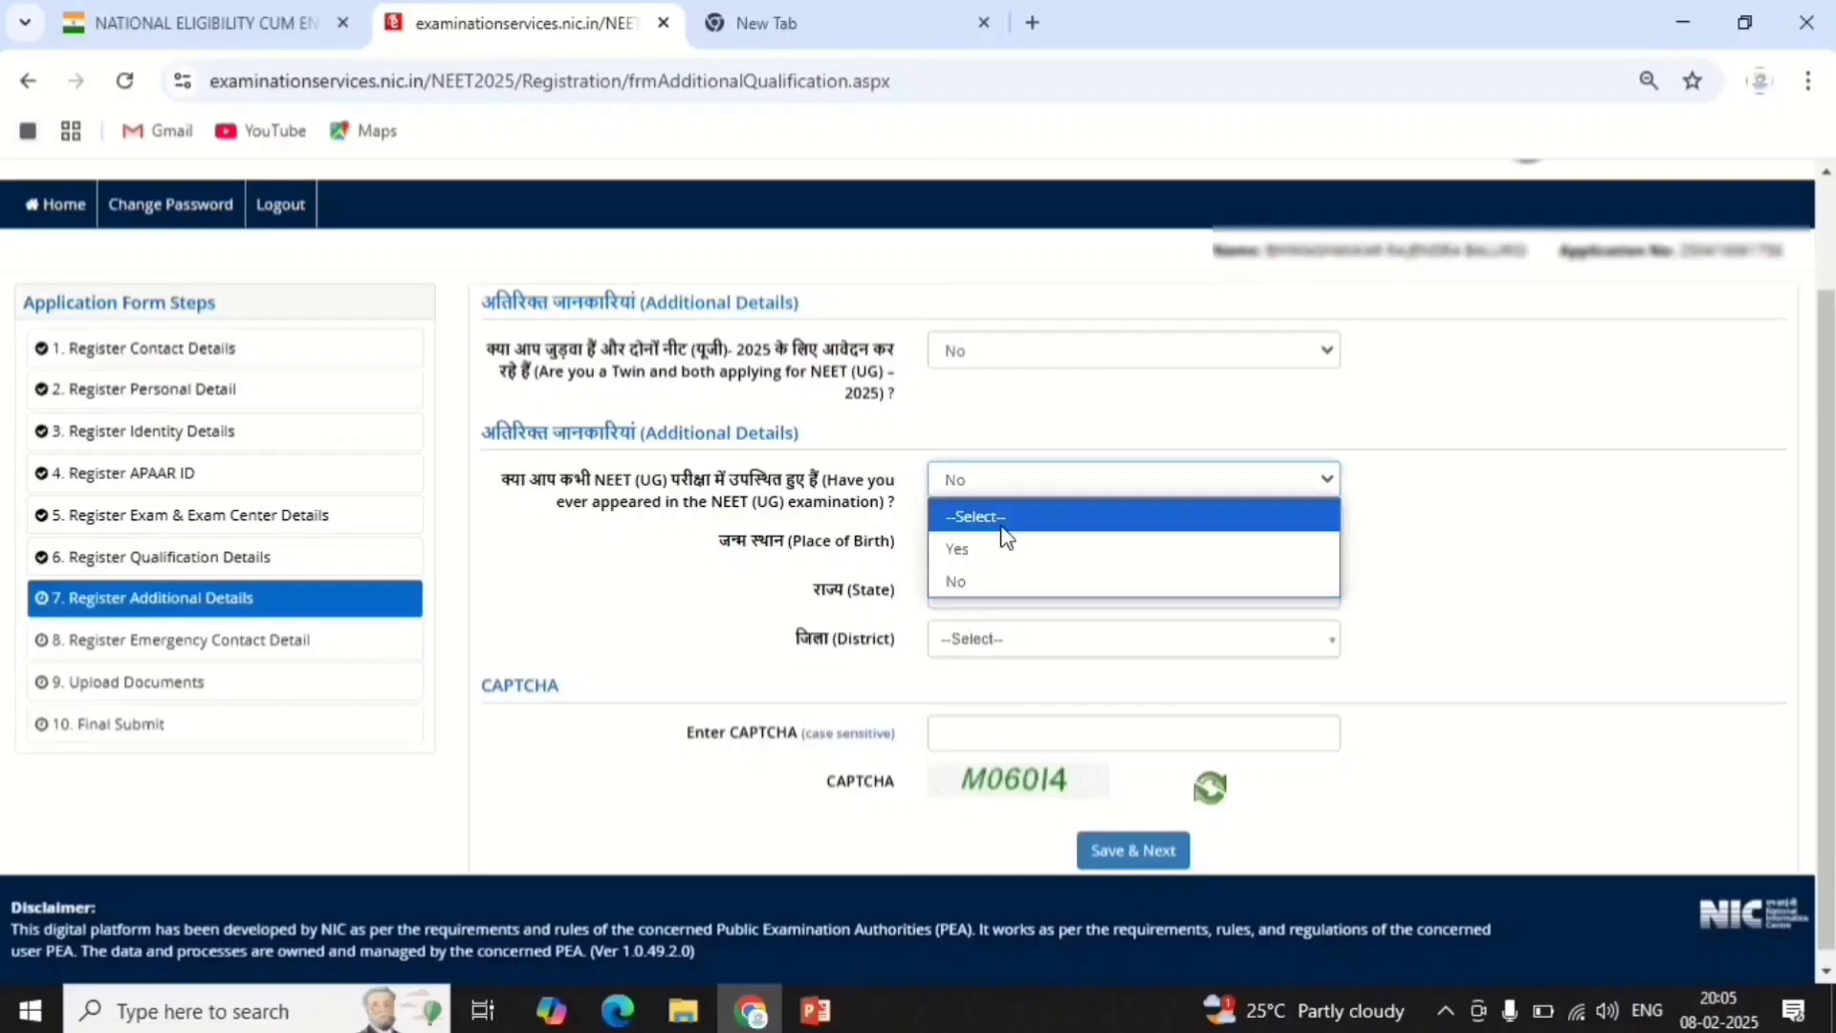
{"action": "left_click", "coordinate": [1001, 544]}
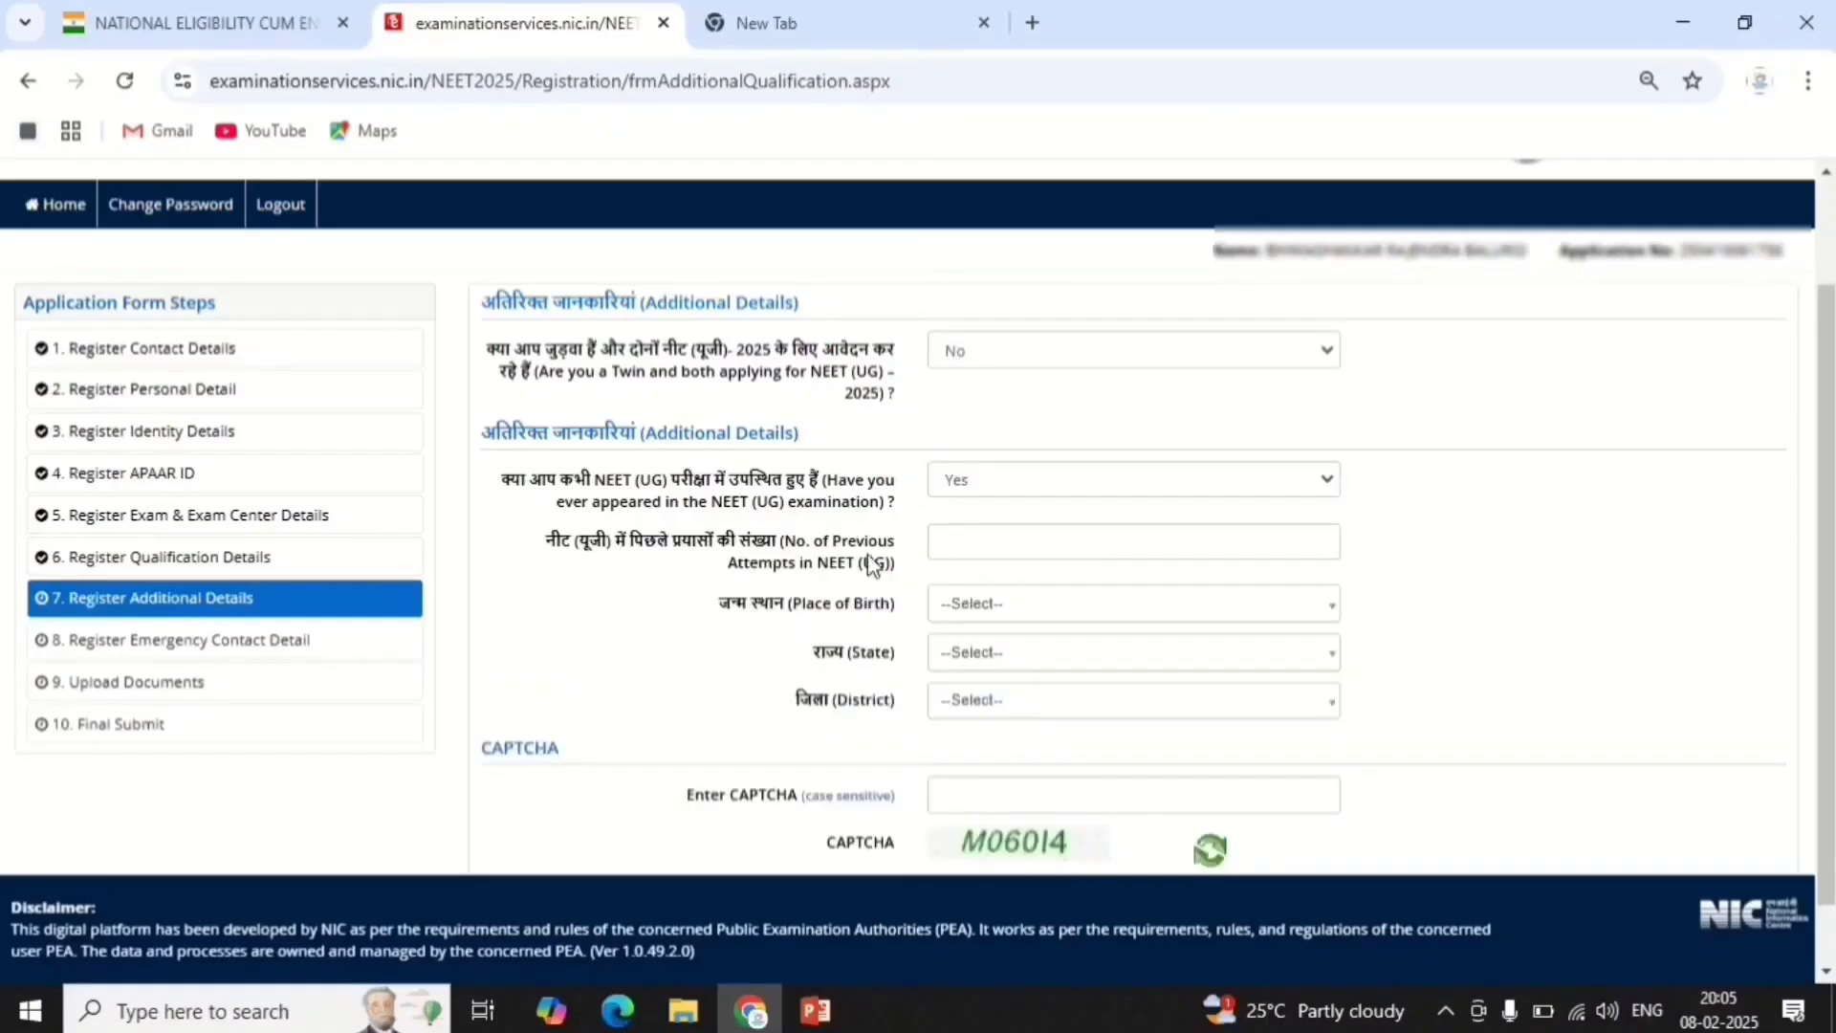
{"action": "left_click", "coordinate": [973, 548]}
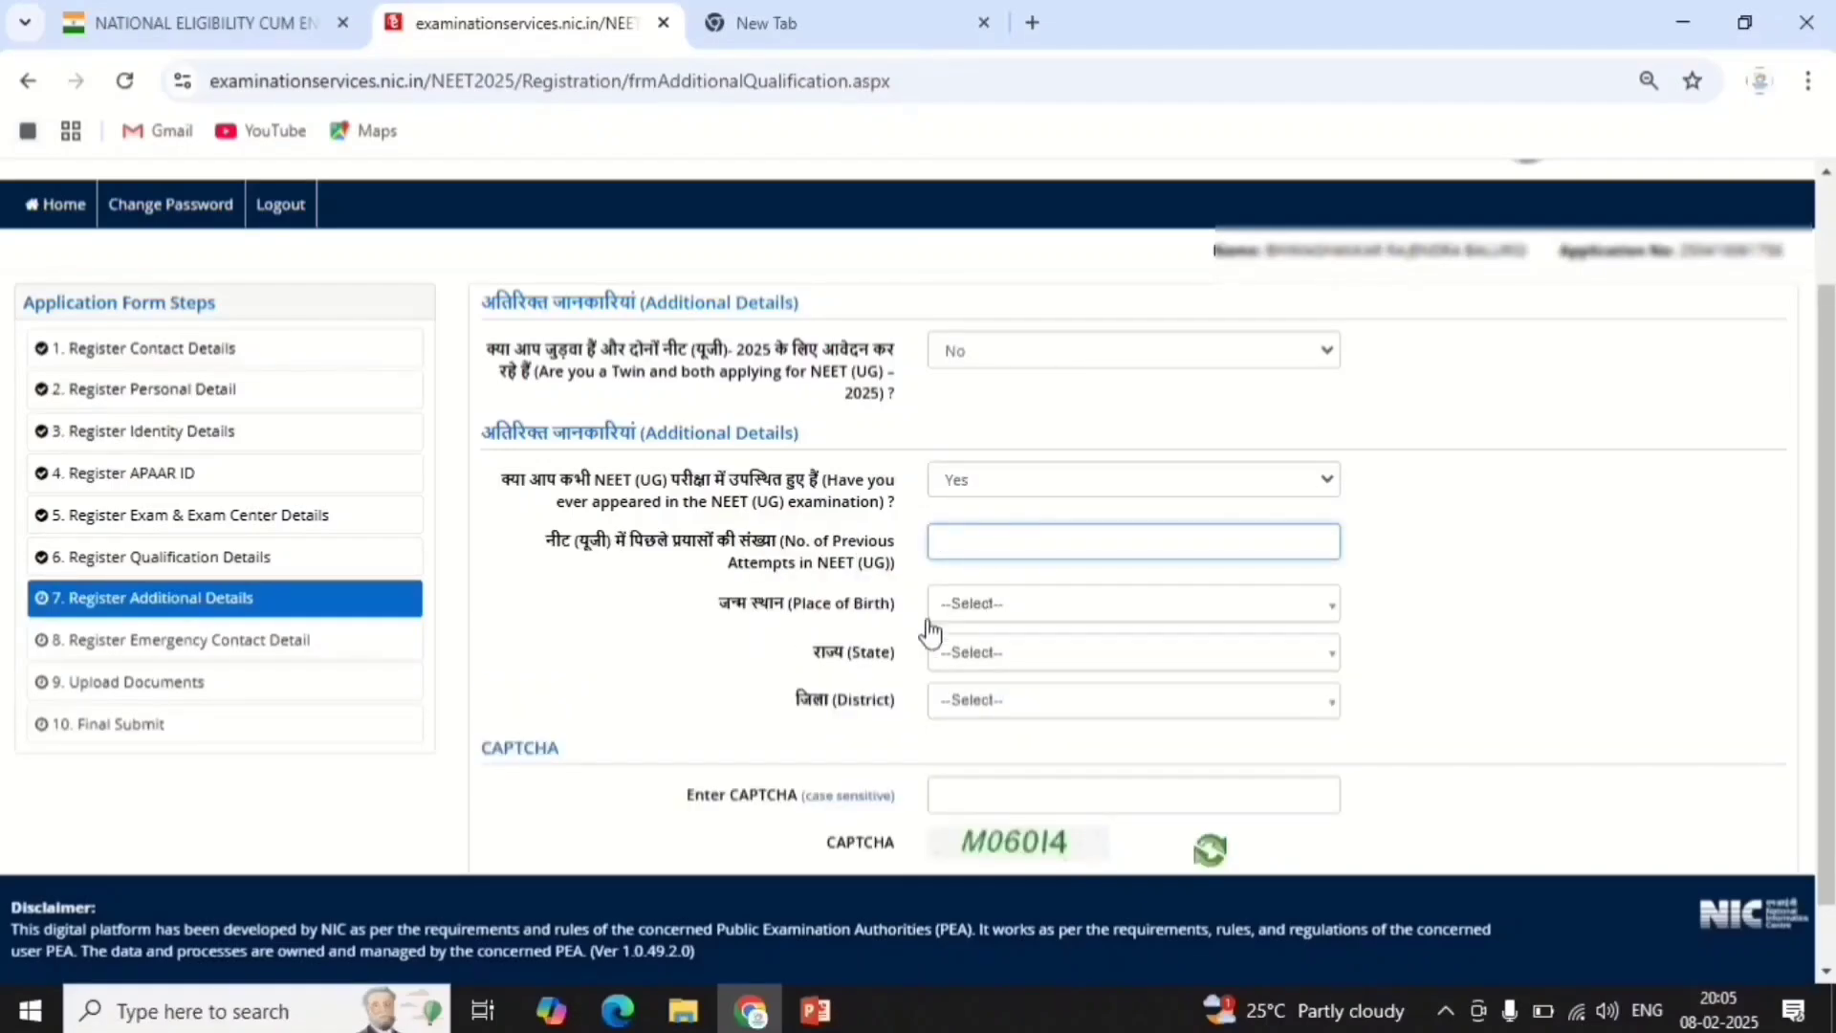
{"action": "left_click", "coordinate": [1010, 493]}
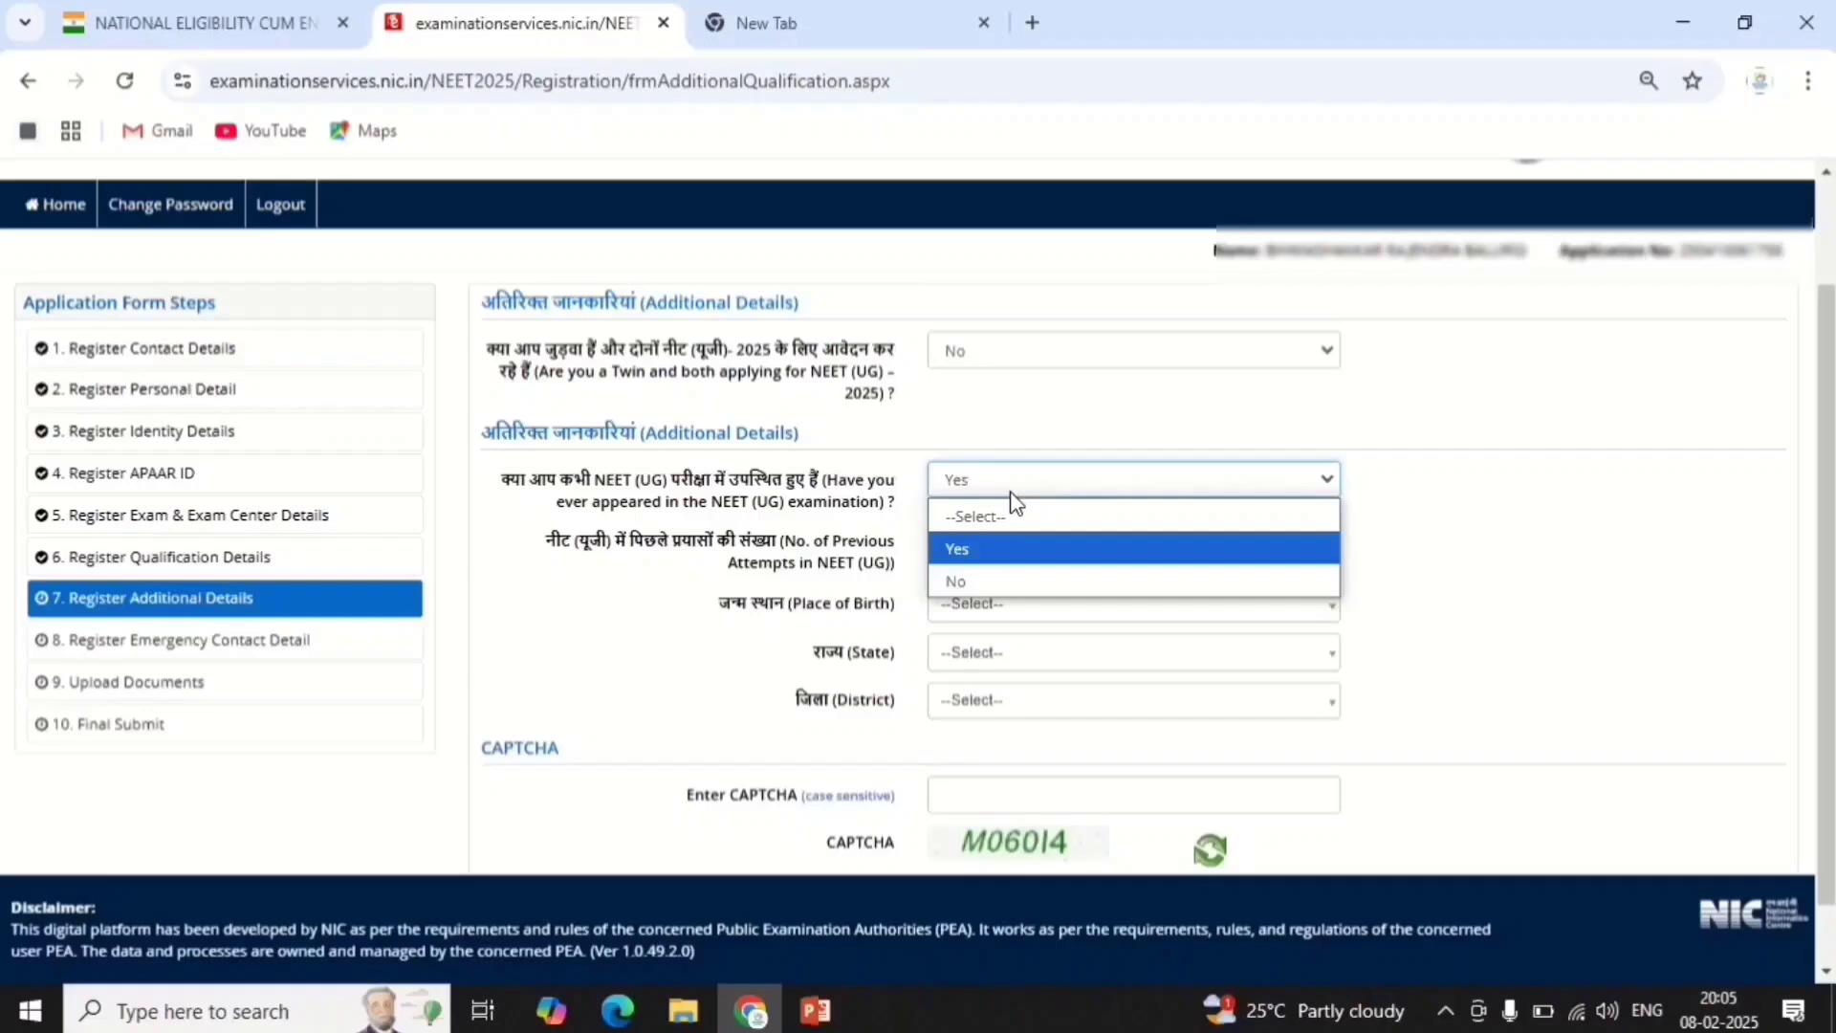
{"action": "left_click", "coordinate": [1002, 573]}
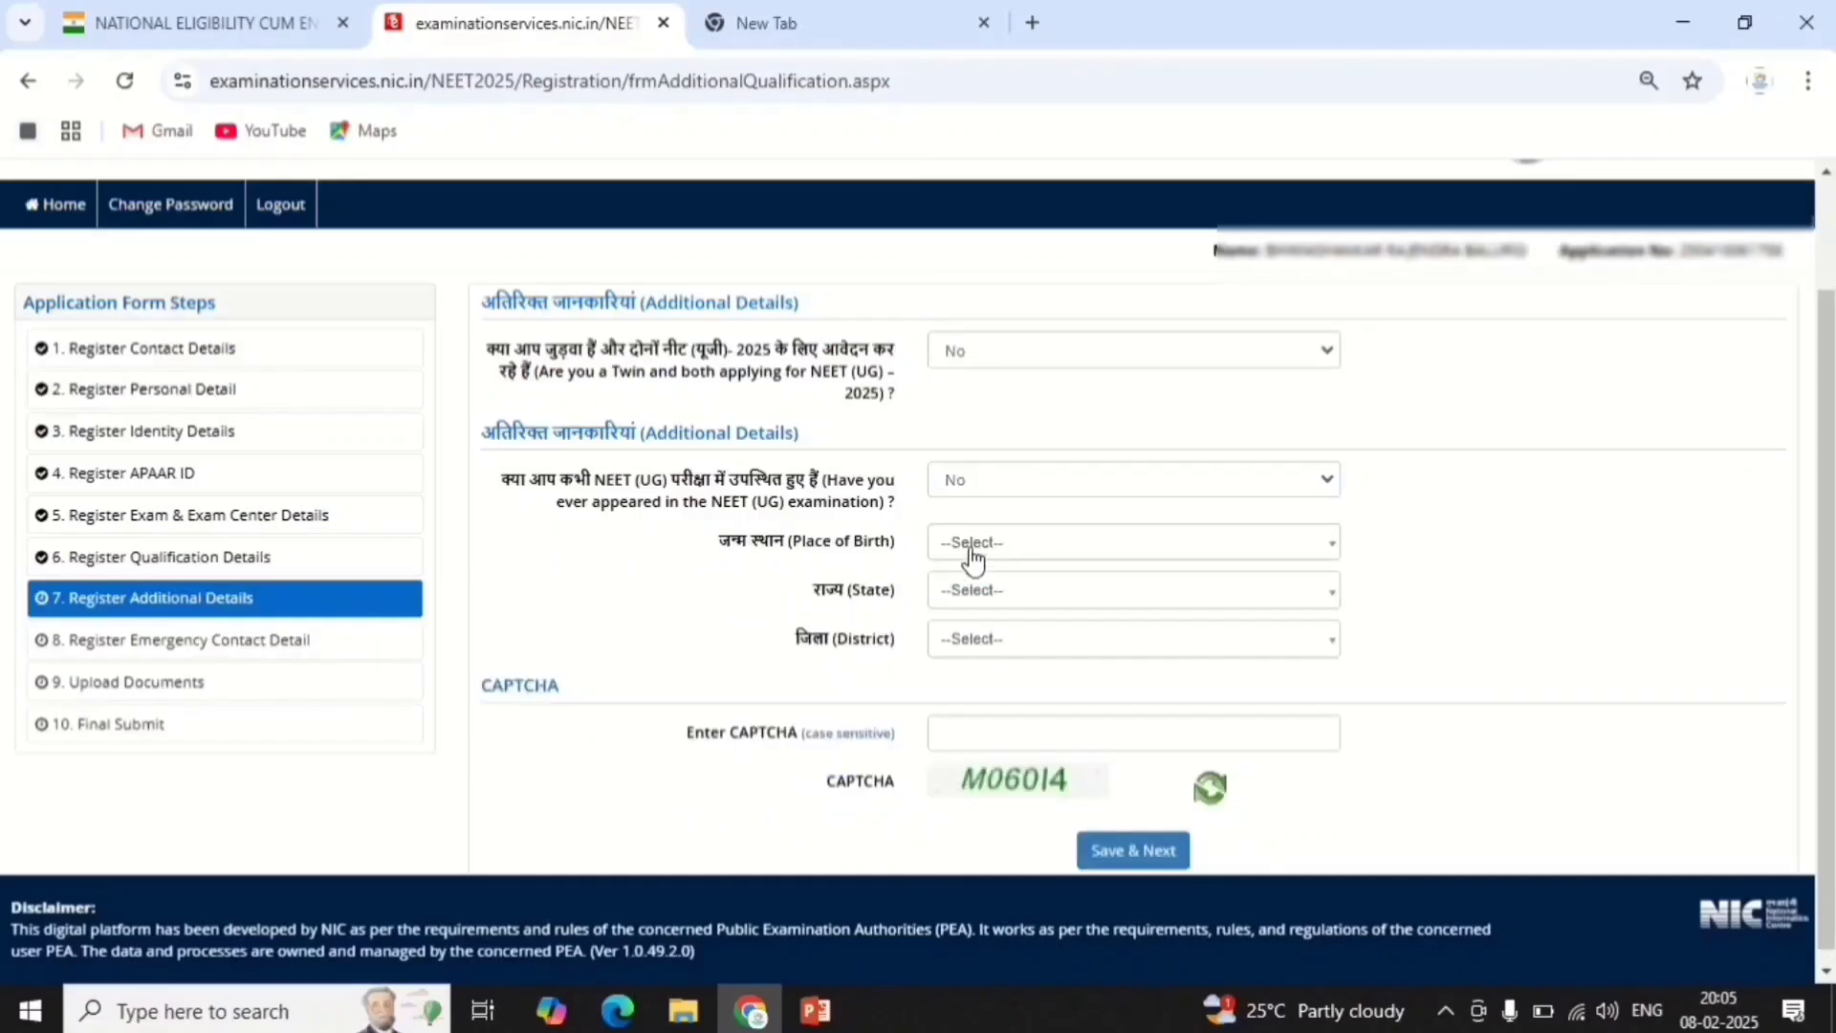
- Set the Place of Birth to India and its State to KARNATAKA
{"action": "left_click_drag", "start_coordinate": [777, 543], "coordinate": [895, 543]}
{"action": "left_click", "coordinate": [988, 560]}
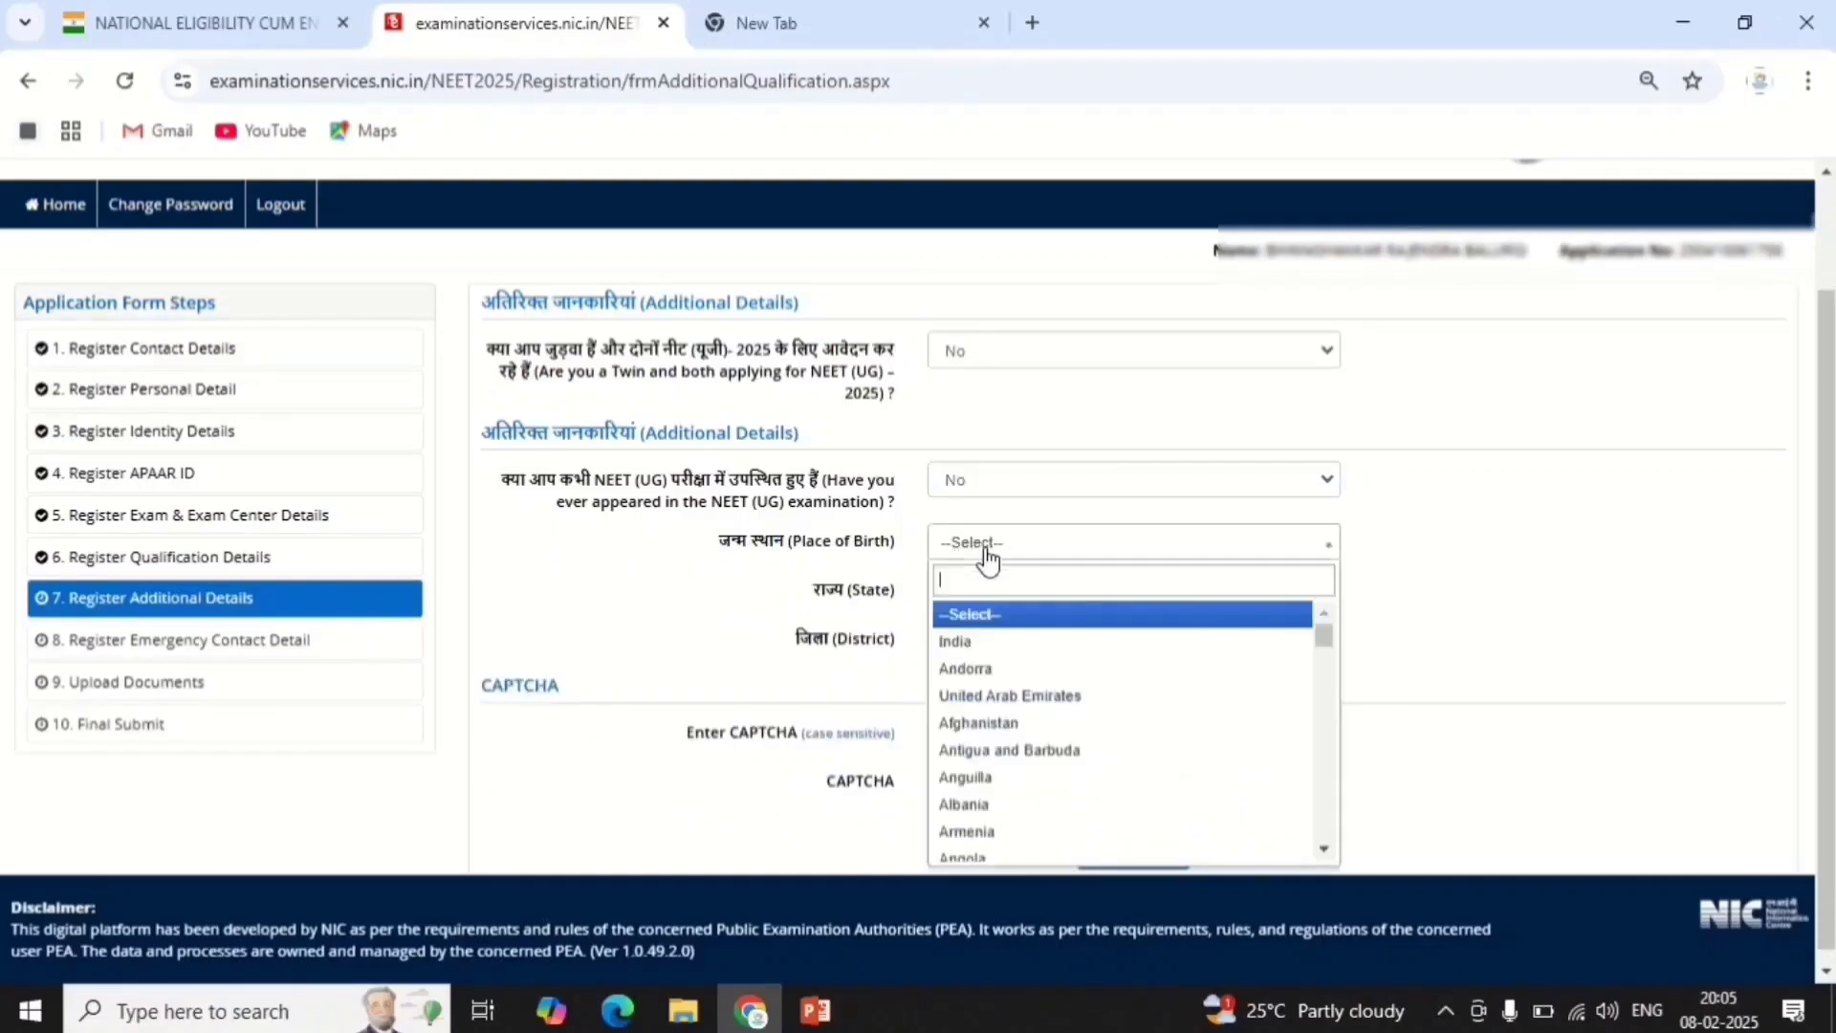
{"action": "left_click", "coordinate": [991, 641]}
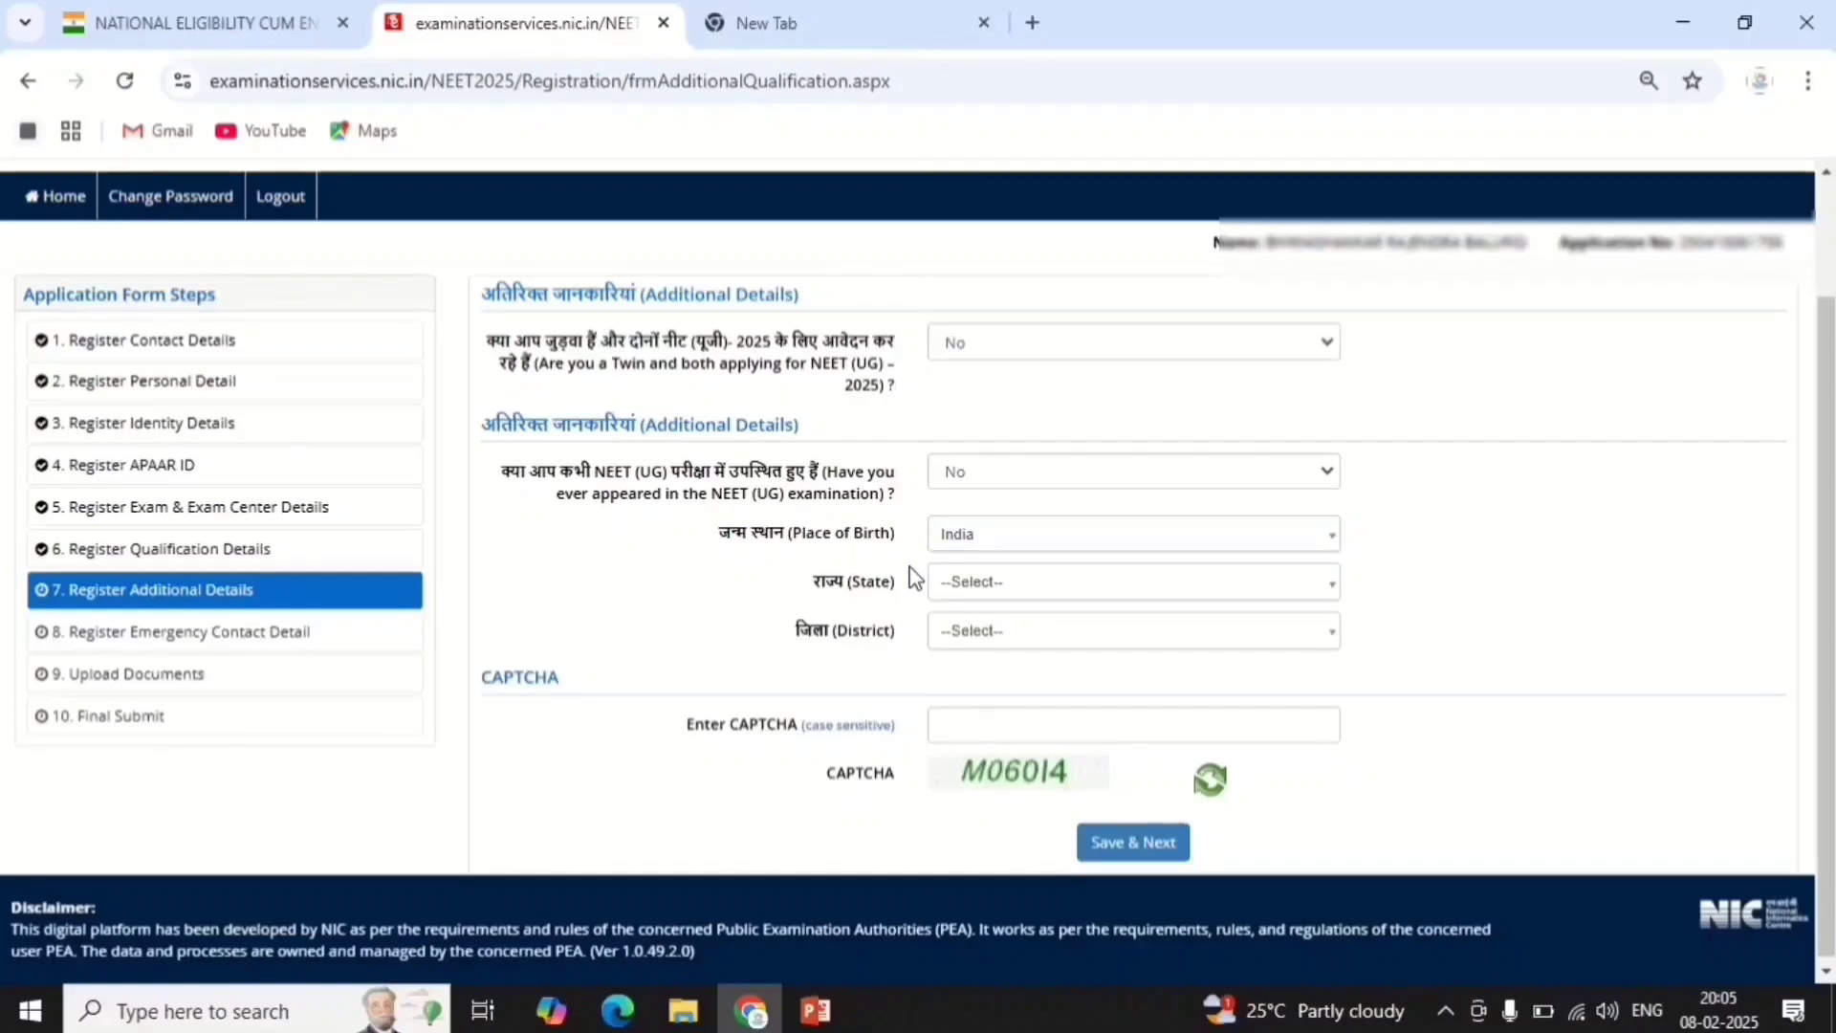
{"action": "left_click", "coordinate": [990, 590]}
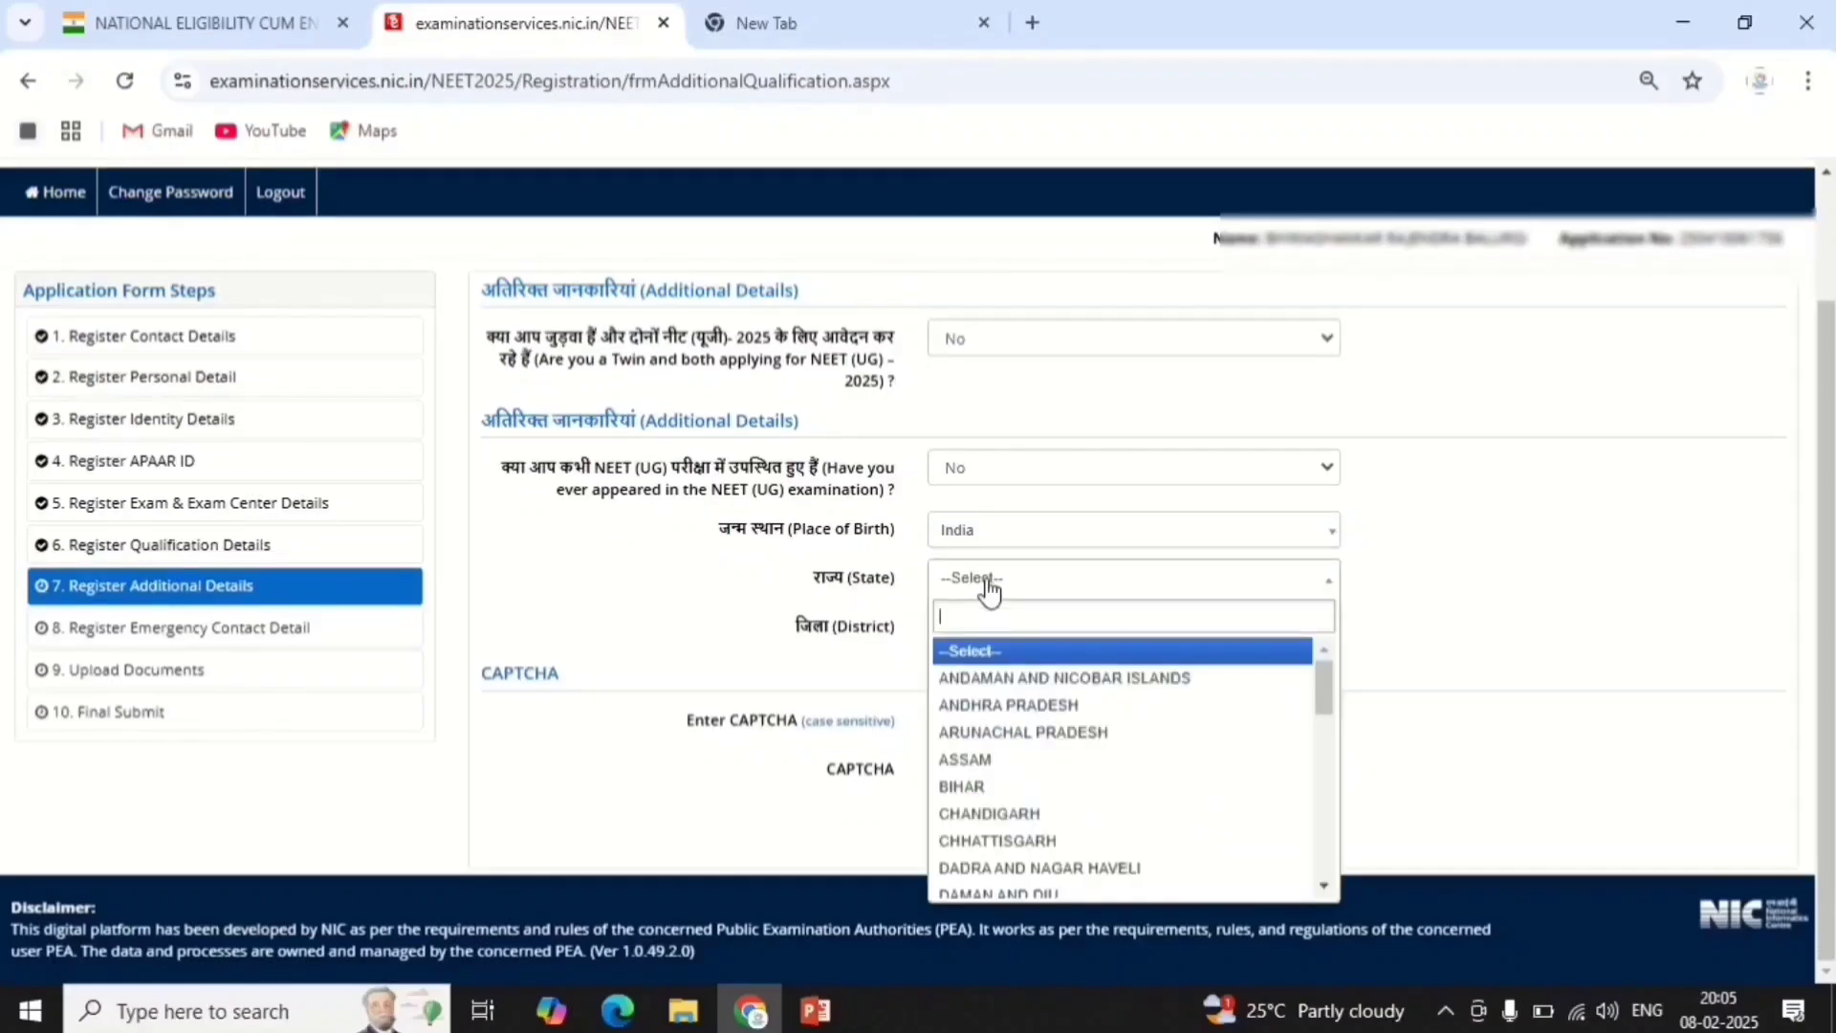
{"action": "type", "text": "kar"}
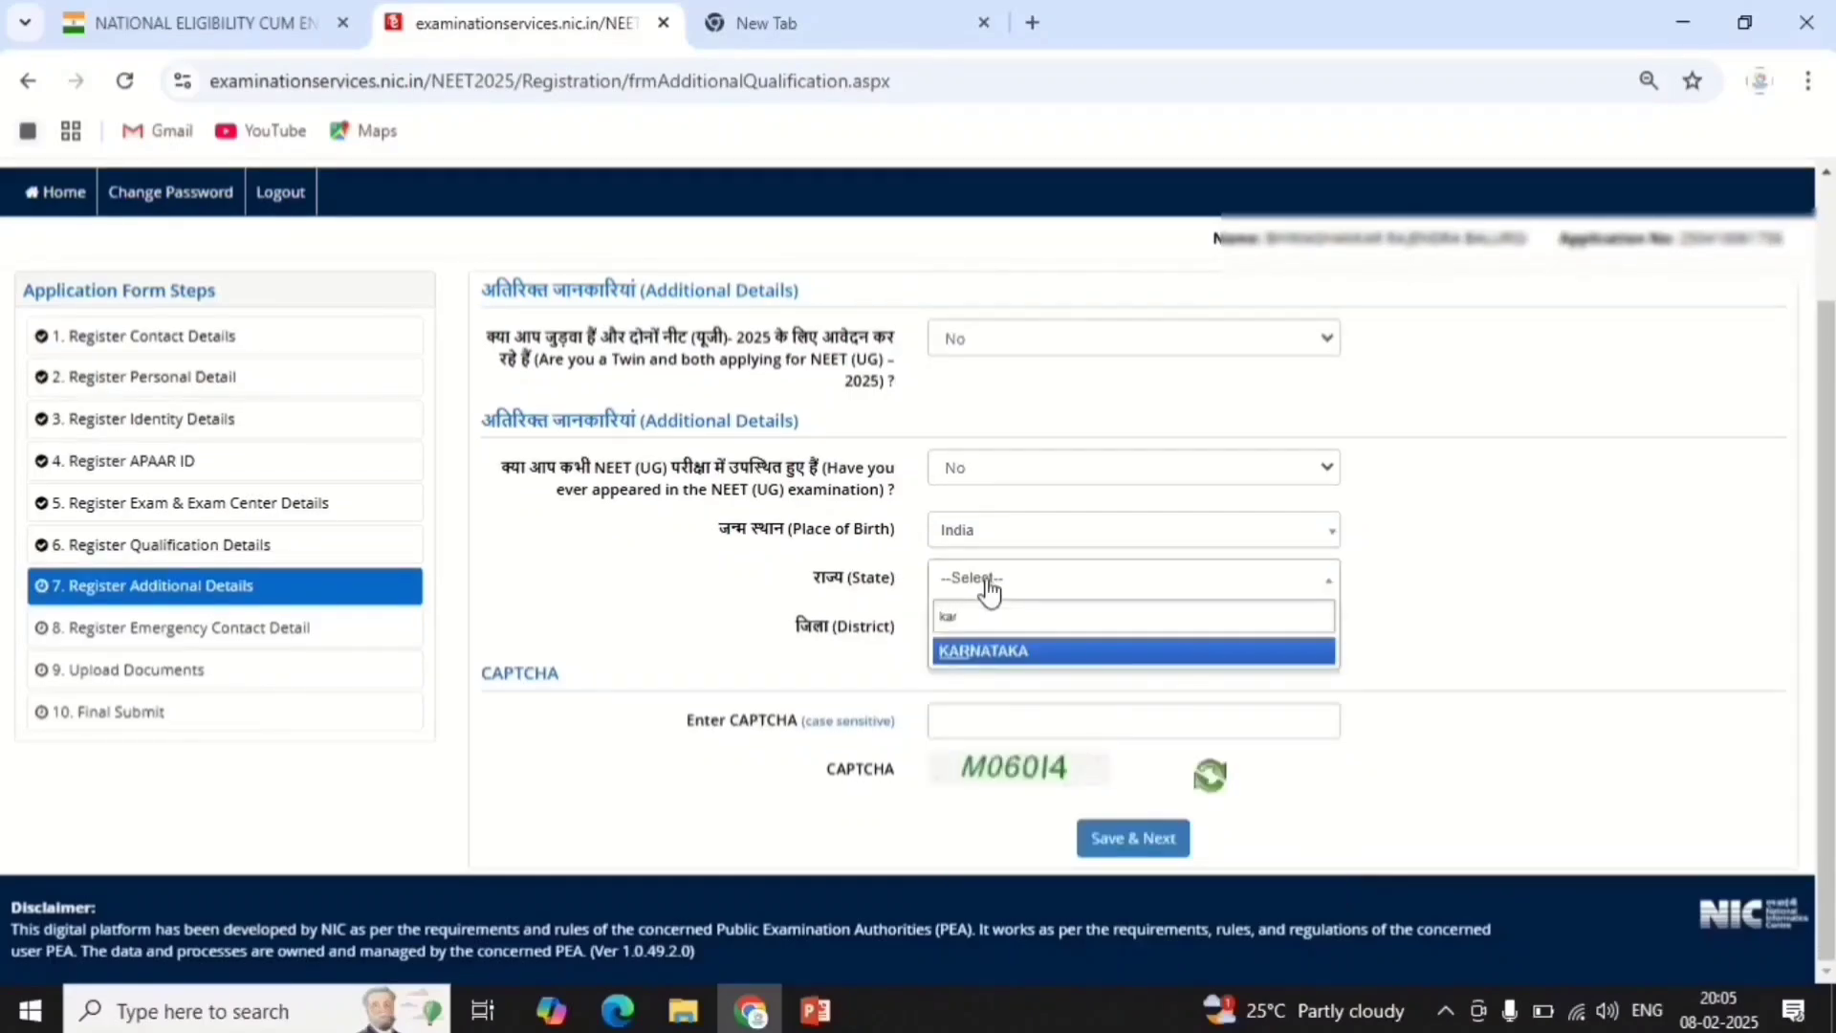
{"action": "left_click", "coordinate": [984, 651]}
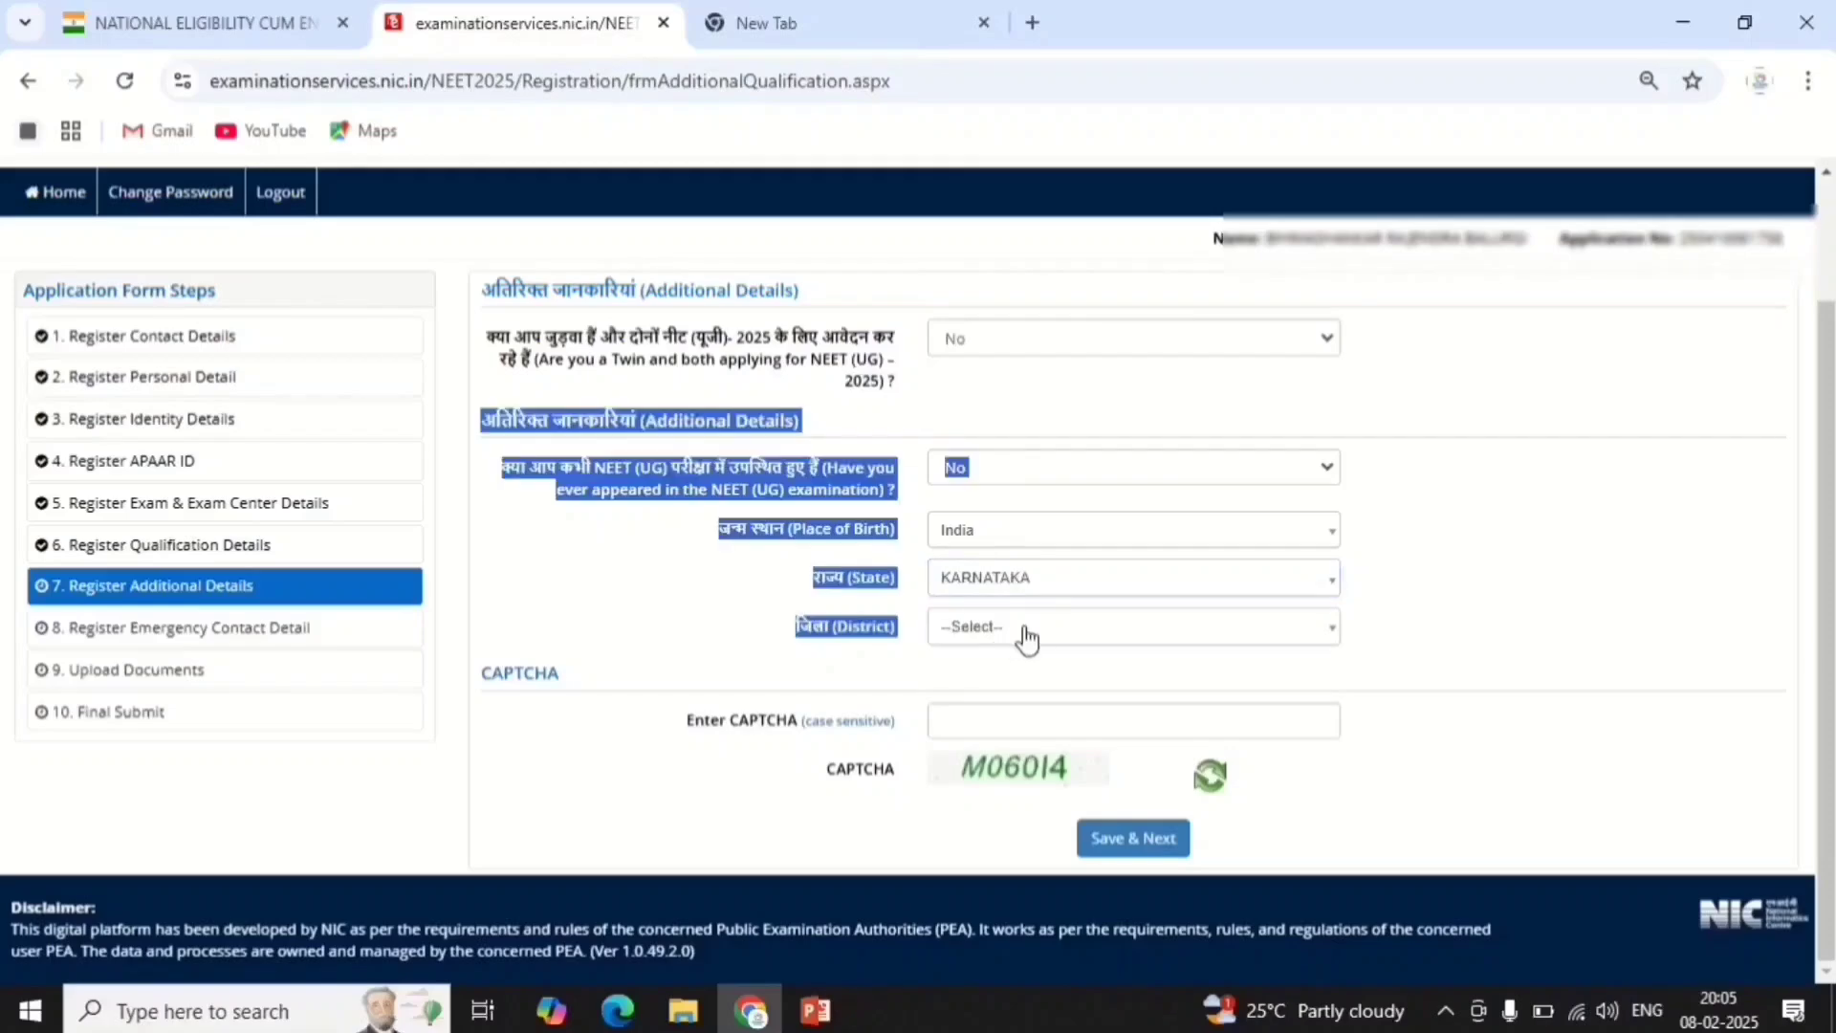
- Set the birthplace District to BAGALKOT in the additional details
{"action": "left_click", "coordinate": [1028, 637]}
{"action": "key", "text": "Down"}
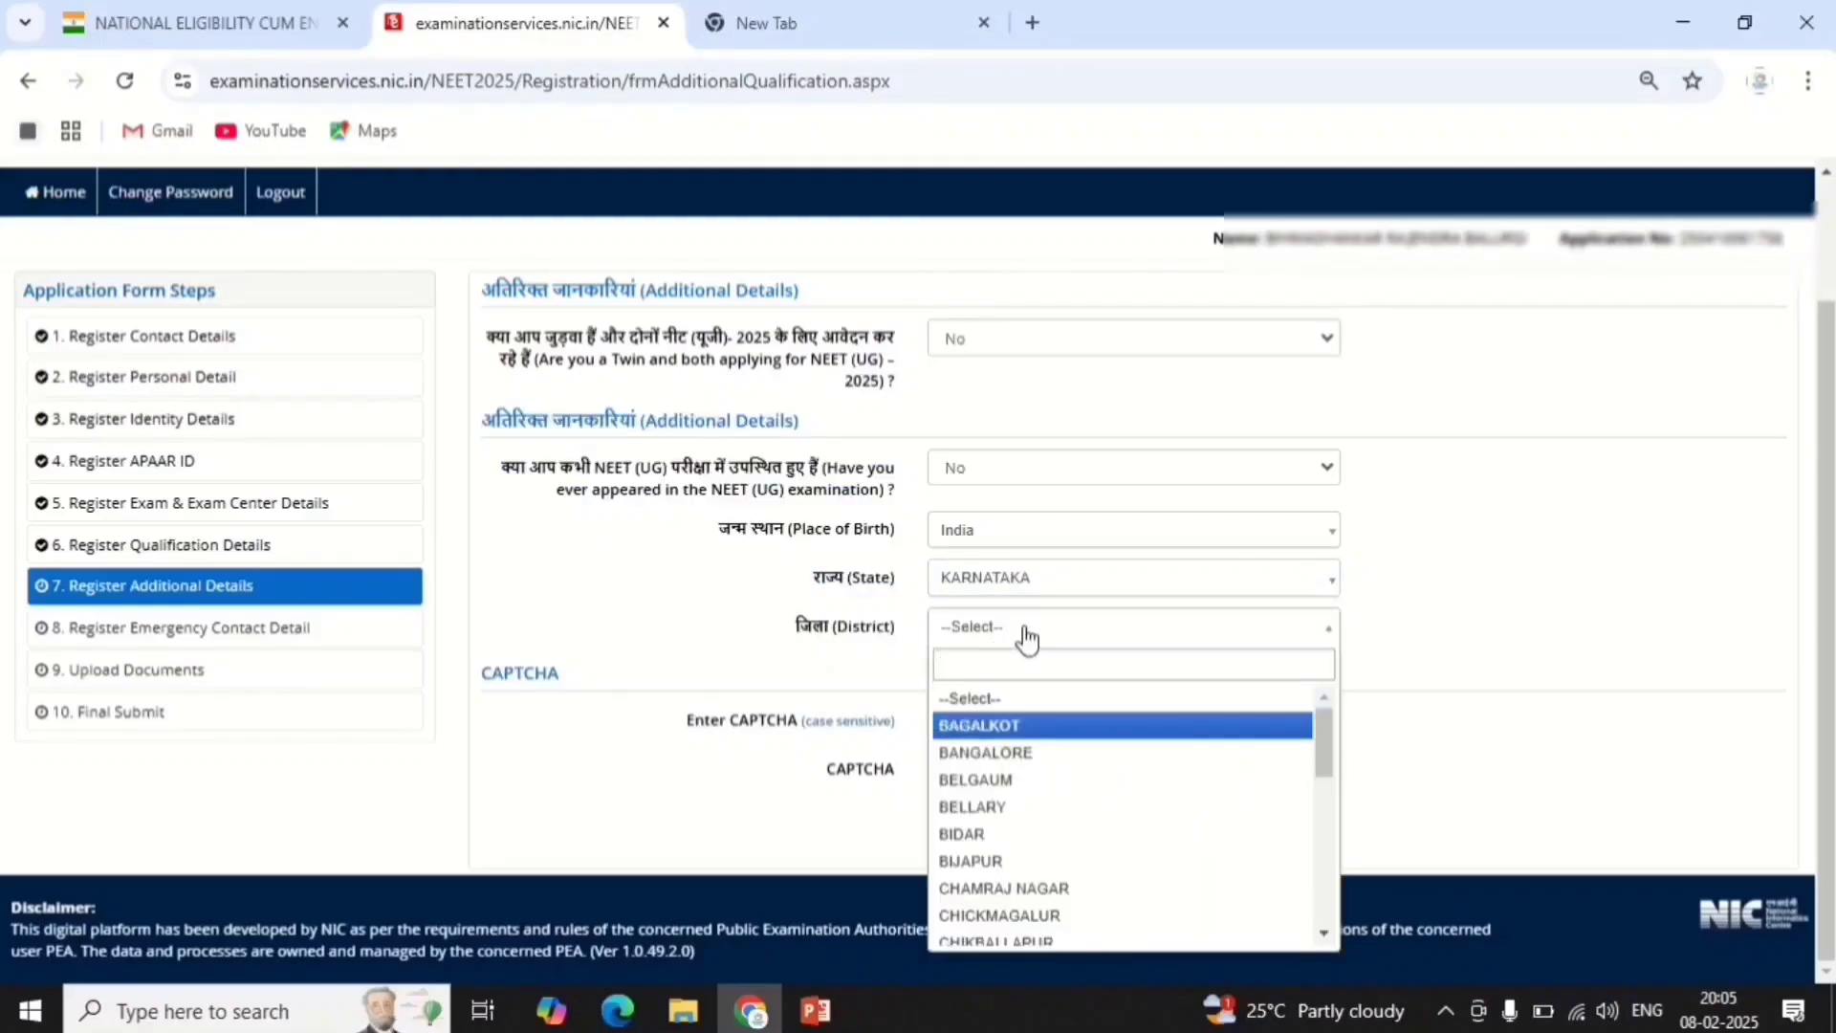
{"action": "key", "text": "Return"}
{"action": "left_click", "coordinate": [868, 656]}
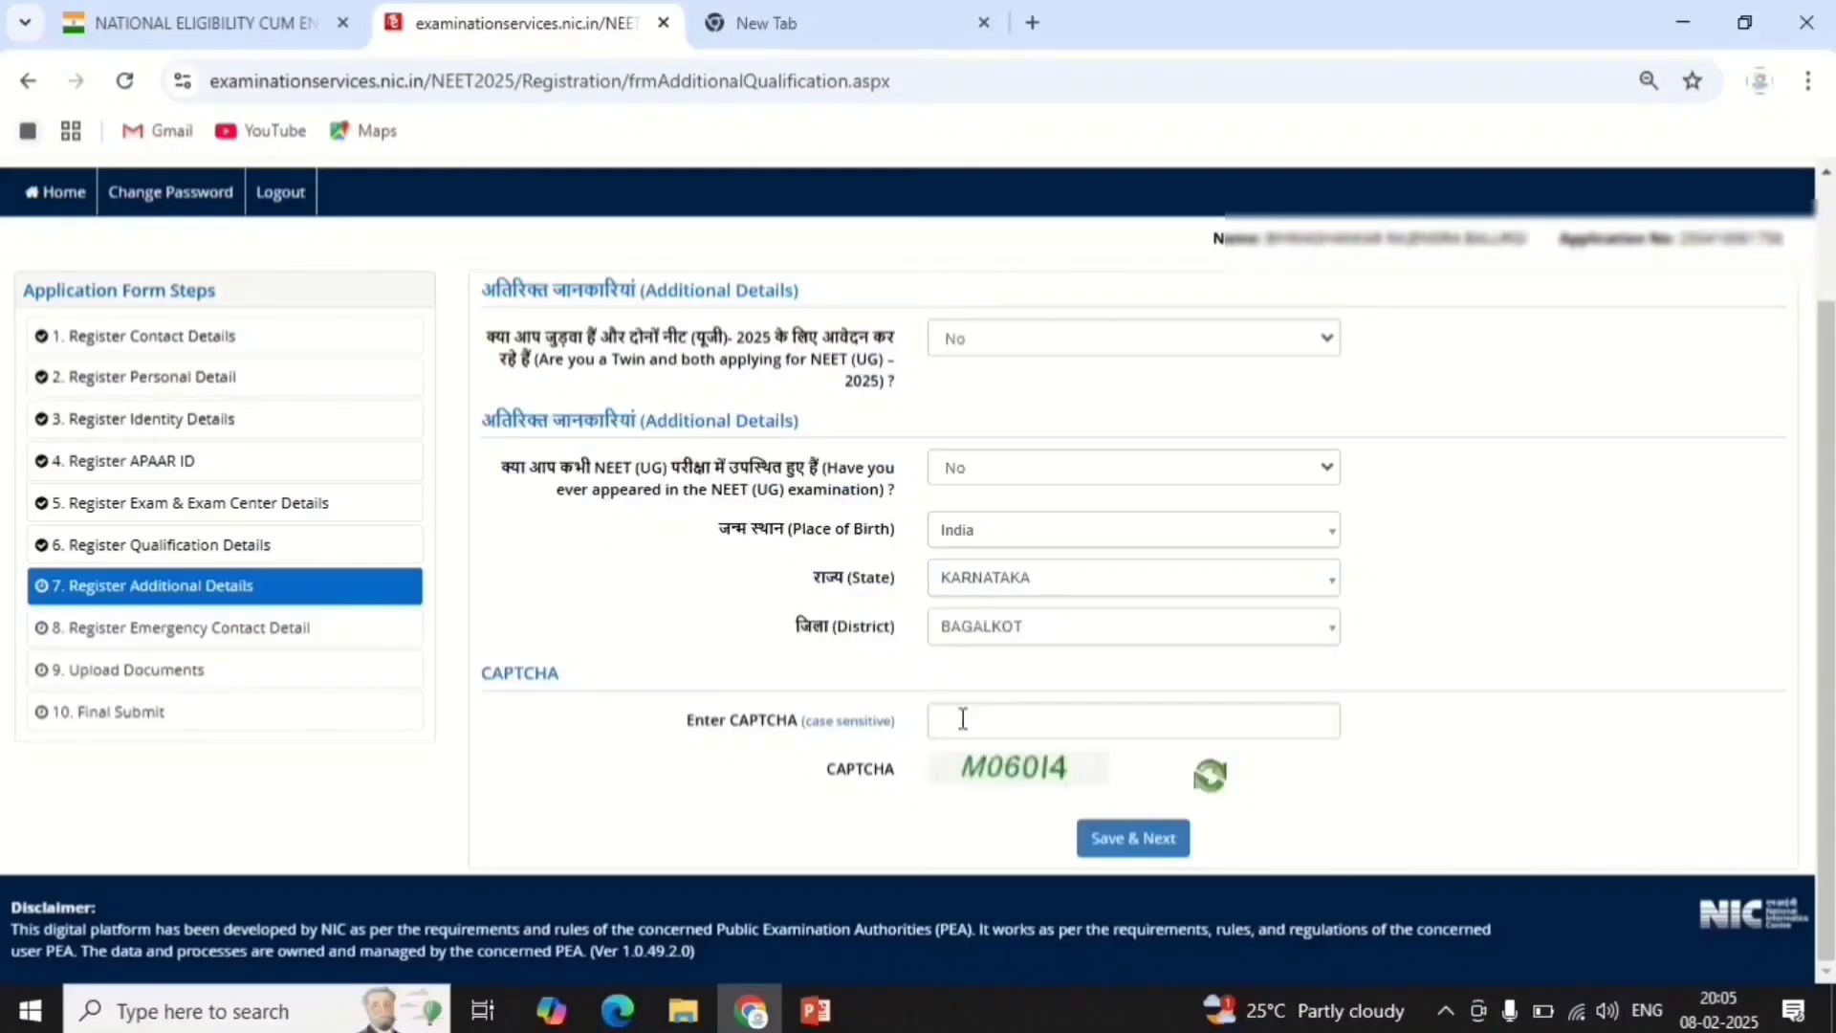
- Enter the CAPTCHA for the additional details, save the section and confirm its submission
{"action": "left_click_drag", "start_coordinate": [839, 763], "coordinate": [857, 766]}
{"action": "left_click", "coordinate": [1009, 732]}
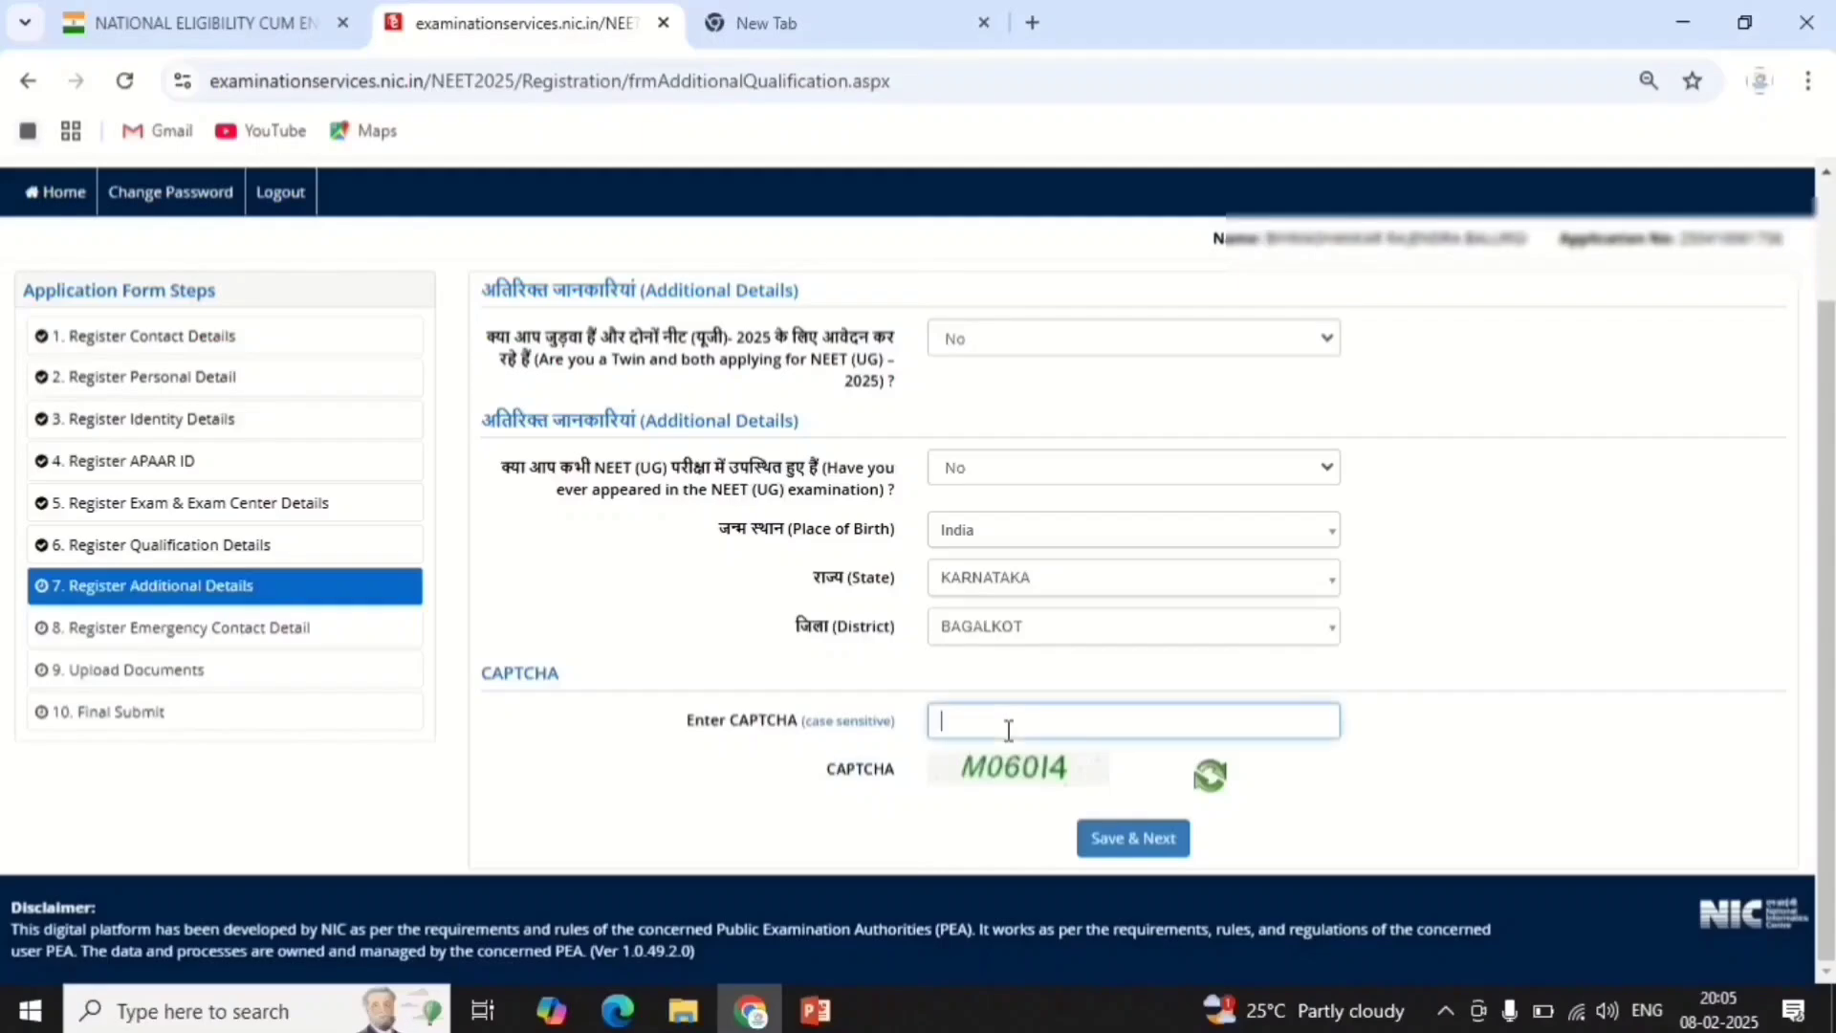
{"action": "type", "text": "M060I4"}
{"action": "left_click", "coordinate": [1128, 836]}
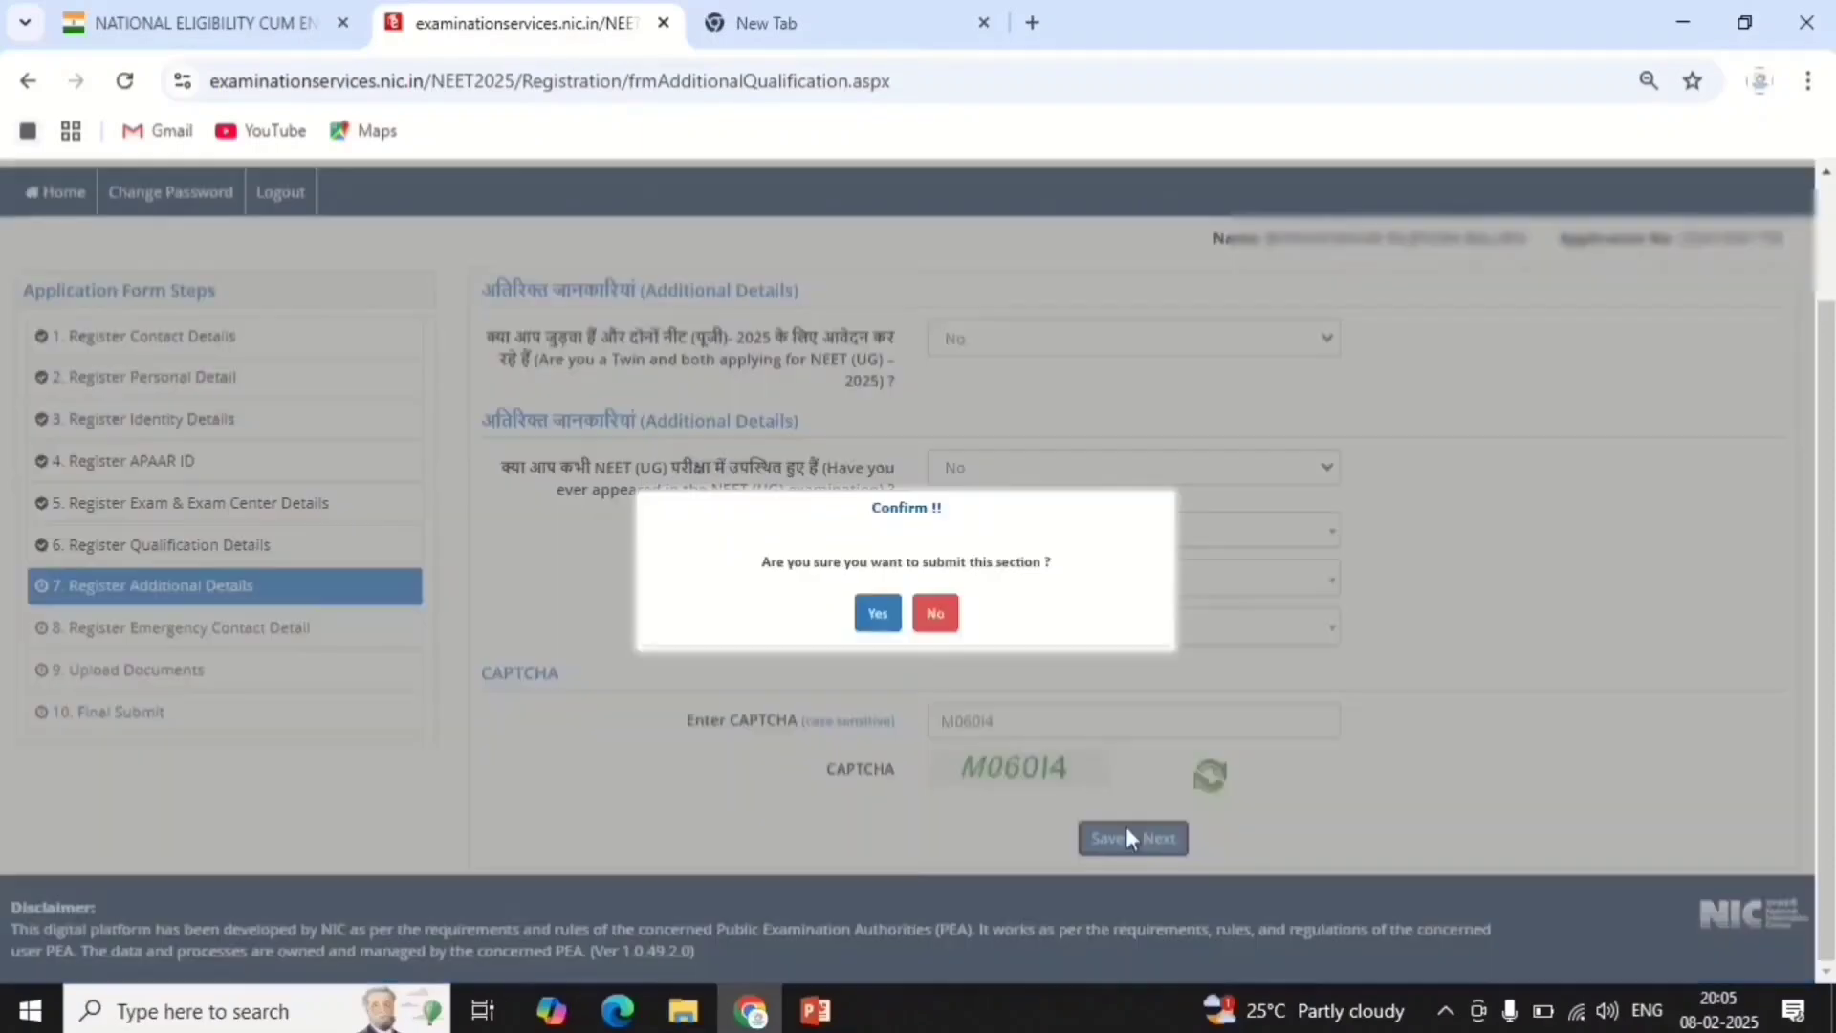
{"action": "left_click", "coordinate": [877, 612]}
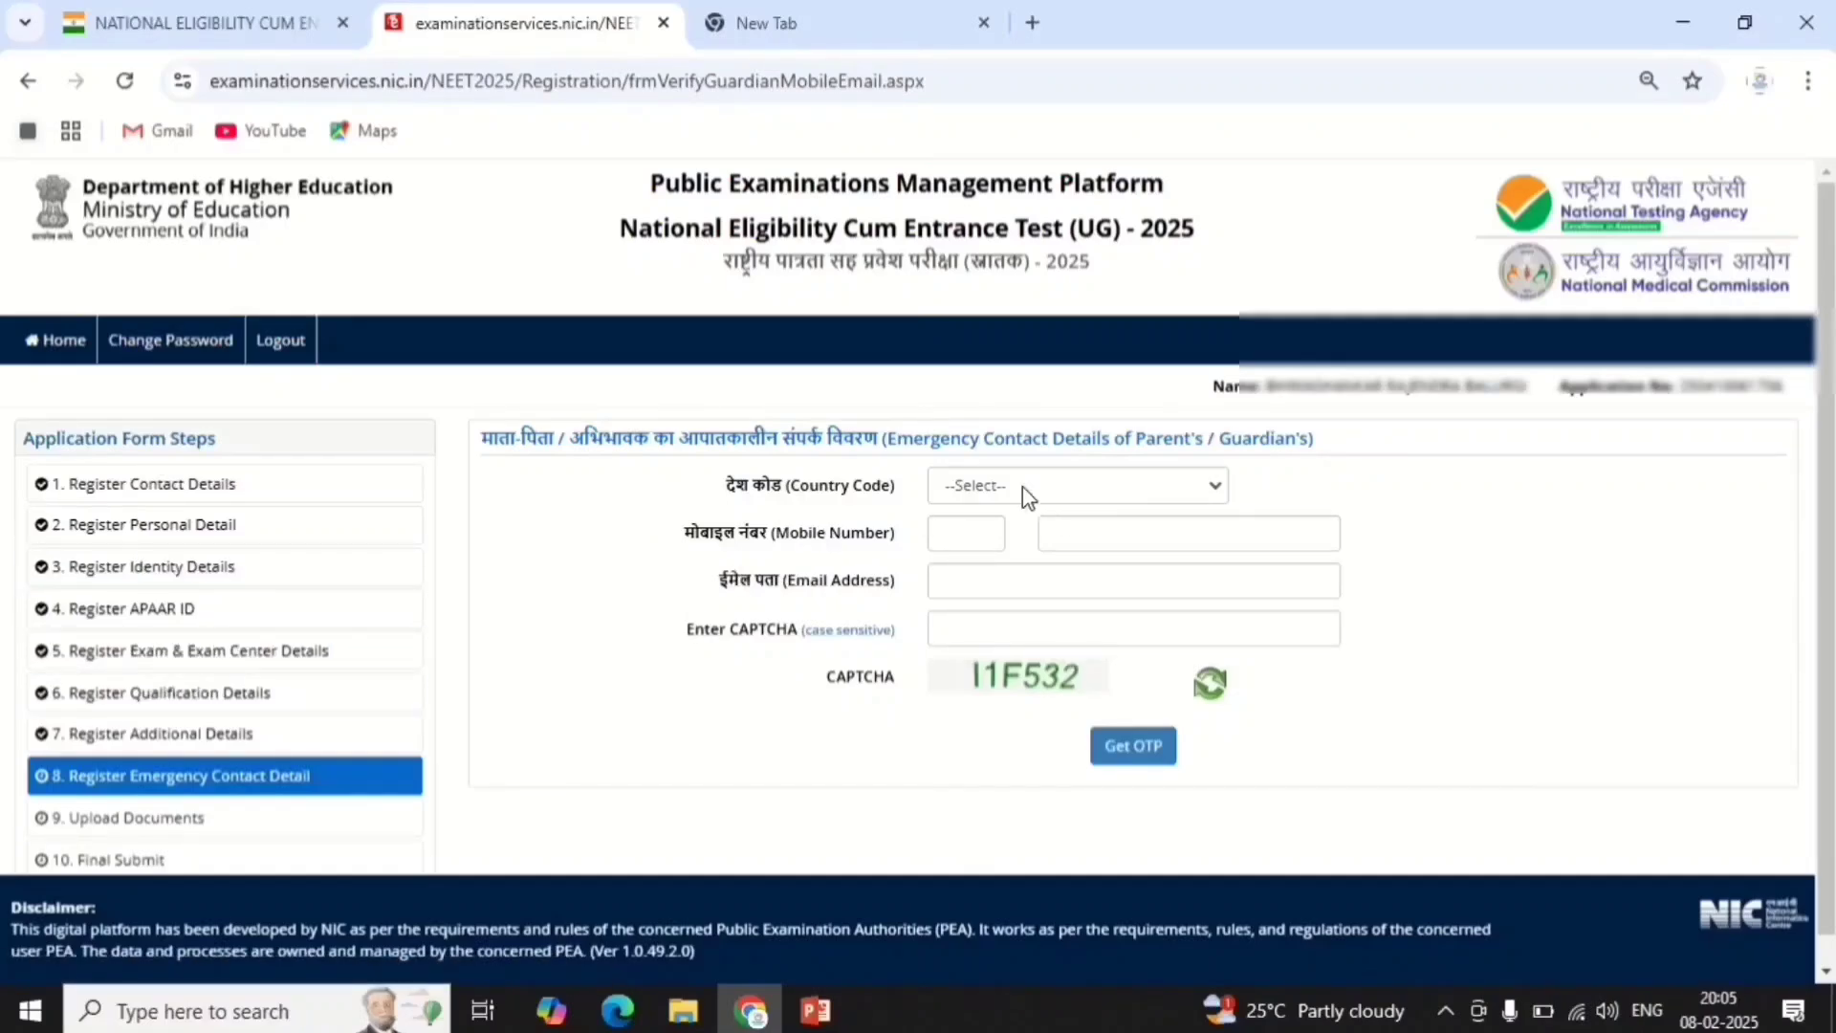
- Set the emergency contact's country code to India and enter the parent's or guardian's mobile number
{"action": "left_click_drag", "start_coordinate": [810, 487], "coordinate": [992, 494]}
{"action": "left_click", "coordinate": [988, 489]}
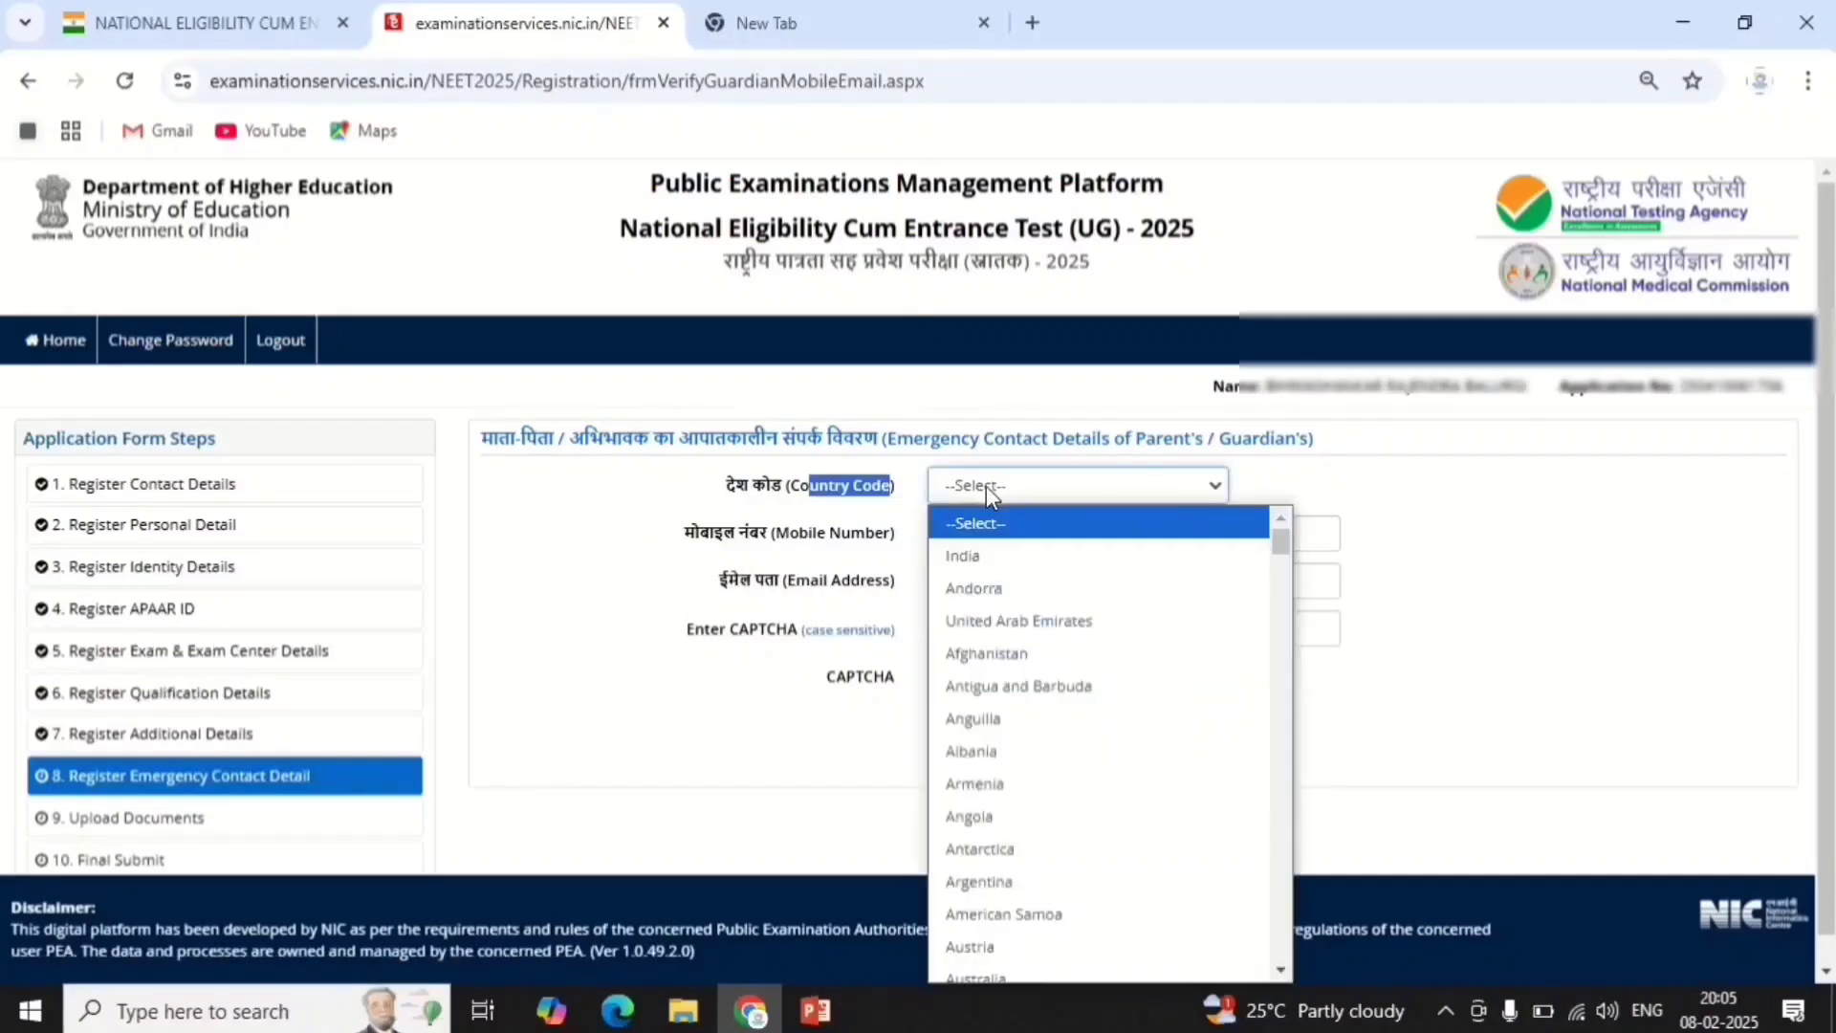
{"action": "left_click", "coordinate": [983, 554]}
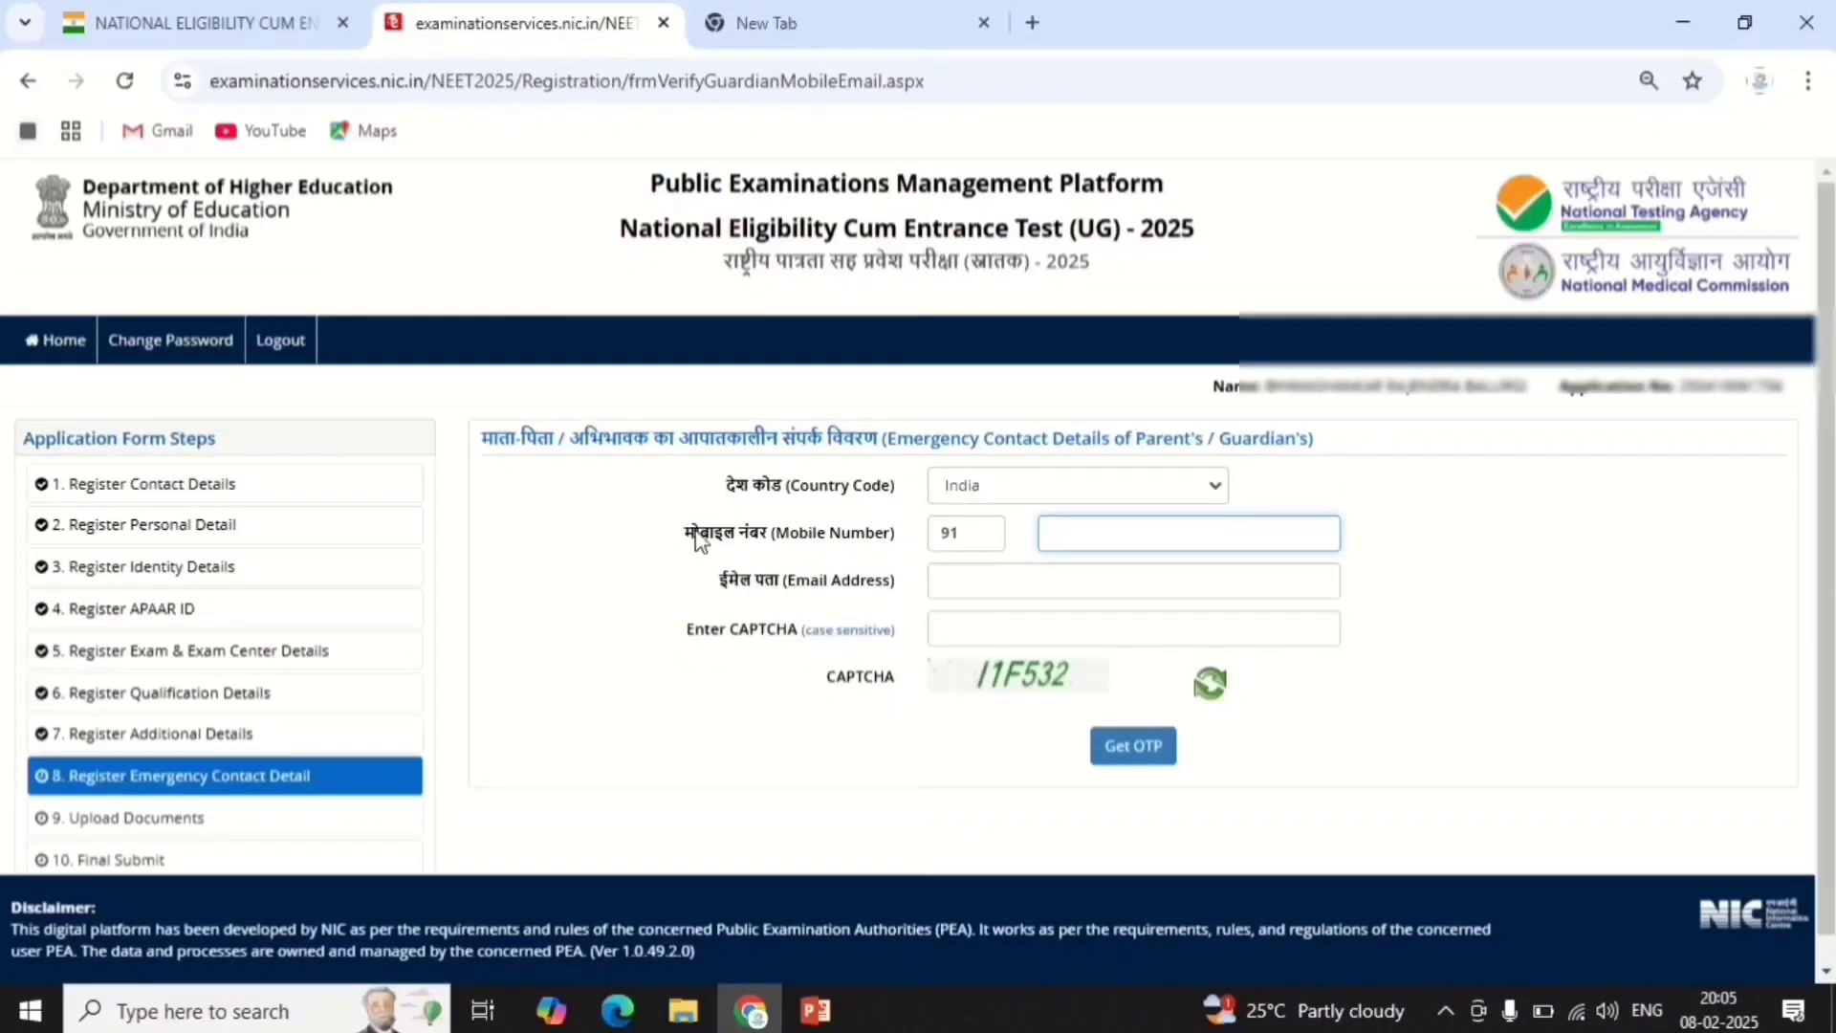
{"action": "left_click_drag", "start_coordinate": [708, 536], "coordinate": [878, 537]}
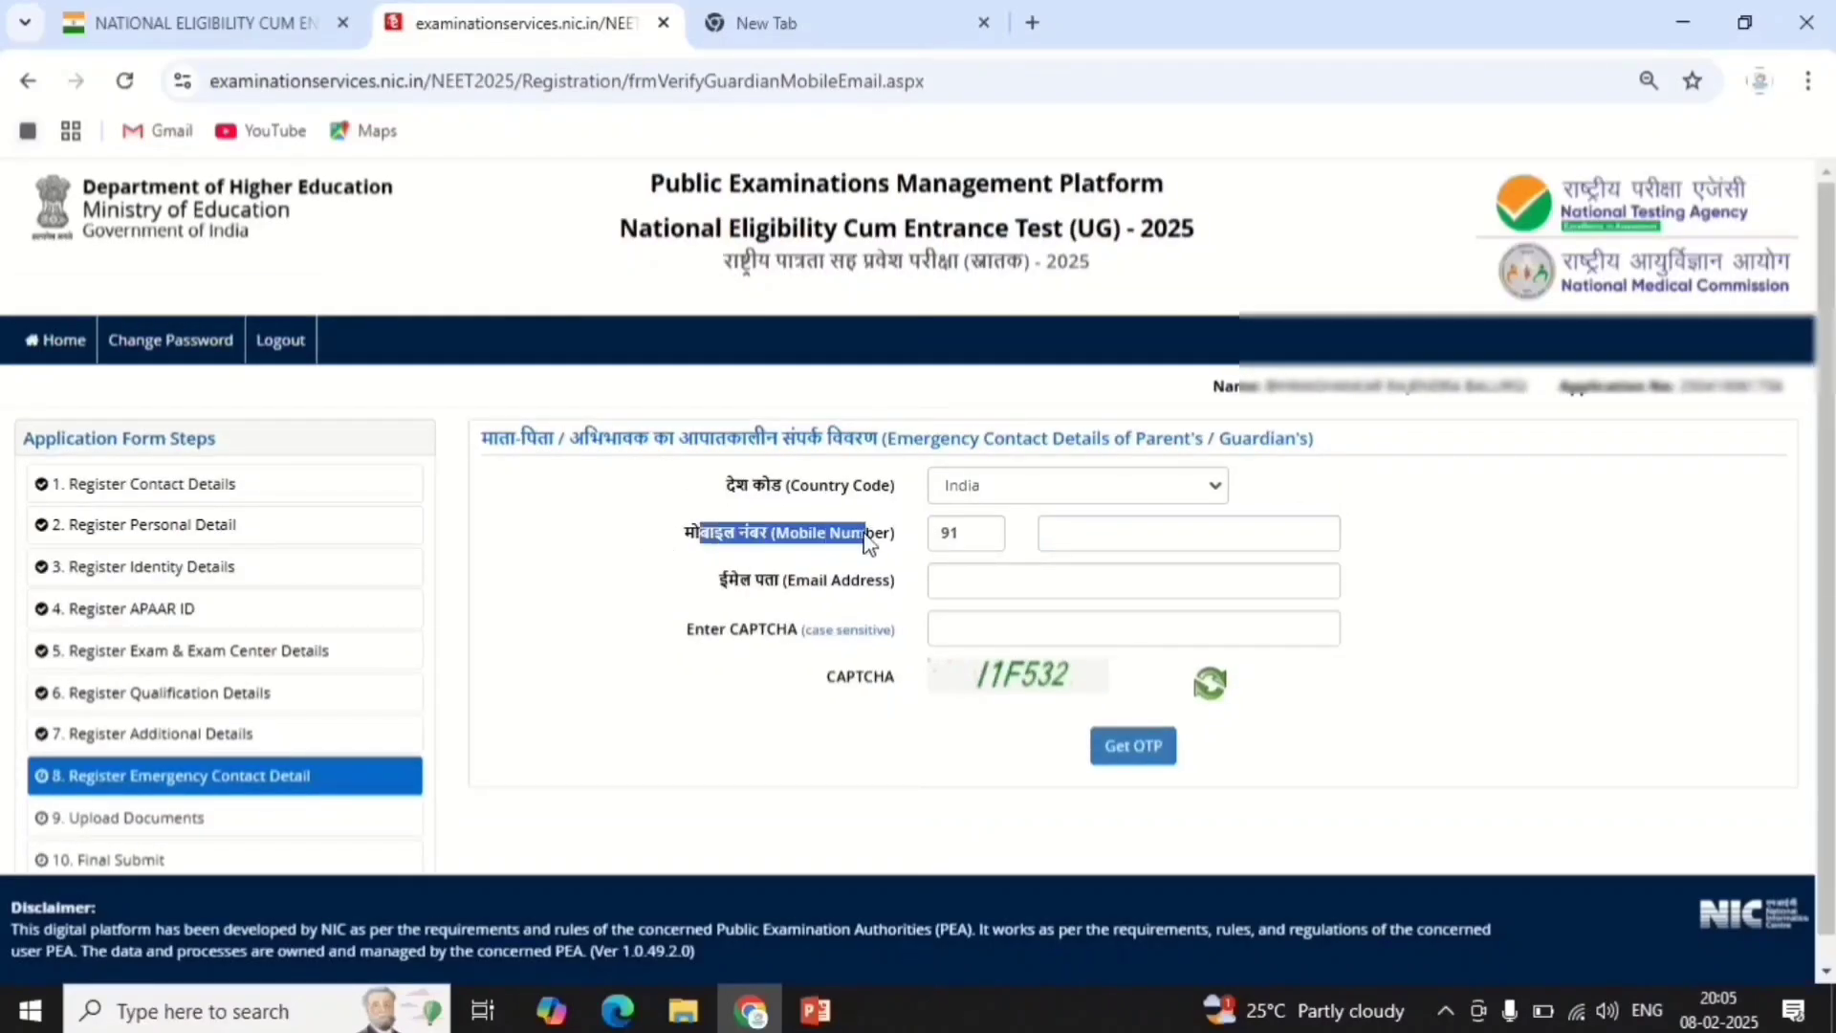
{"action": "left_click", "coordinate": [1053, 534]}
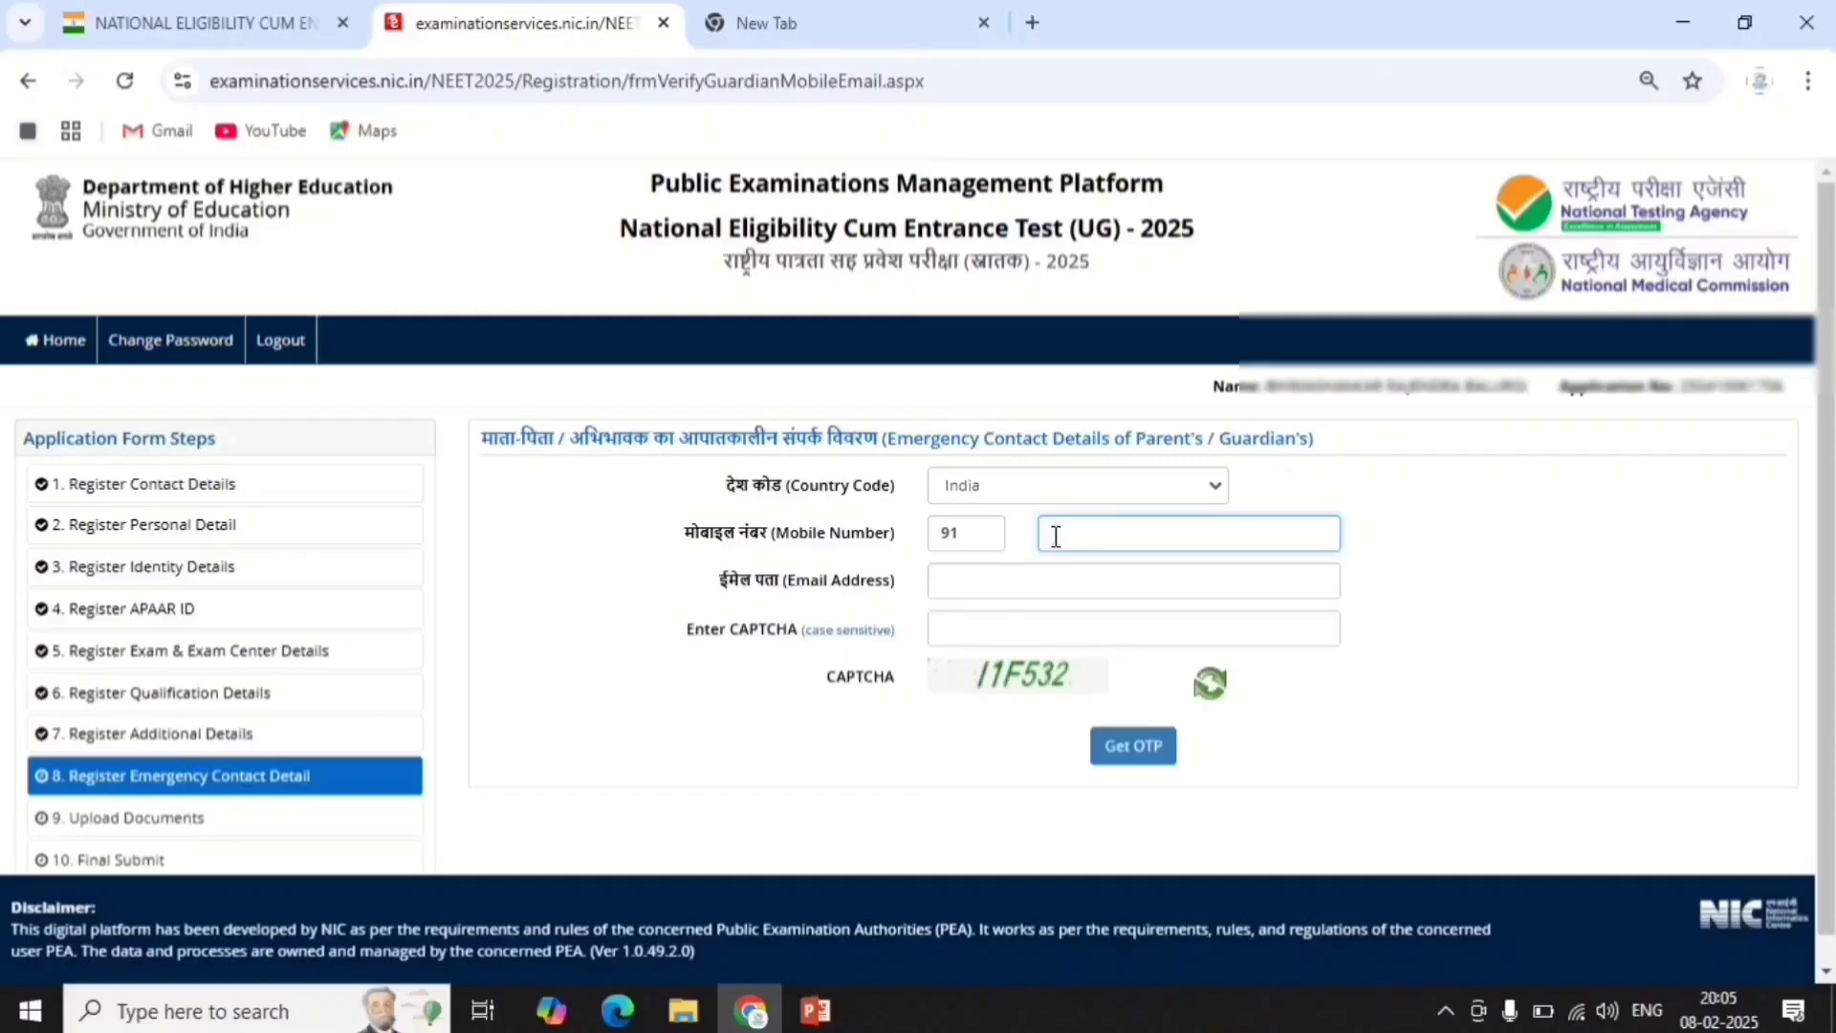
{"action": "type", "text": "7020"}
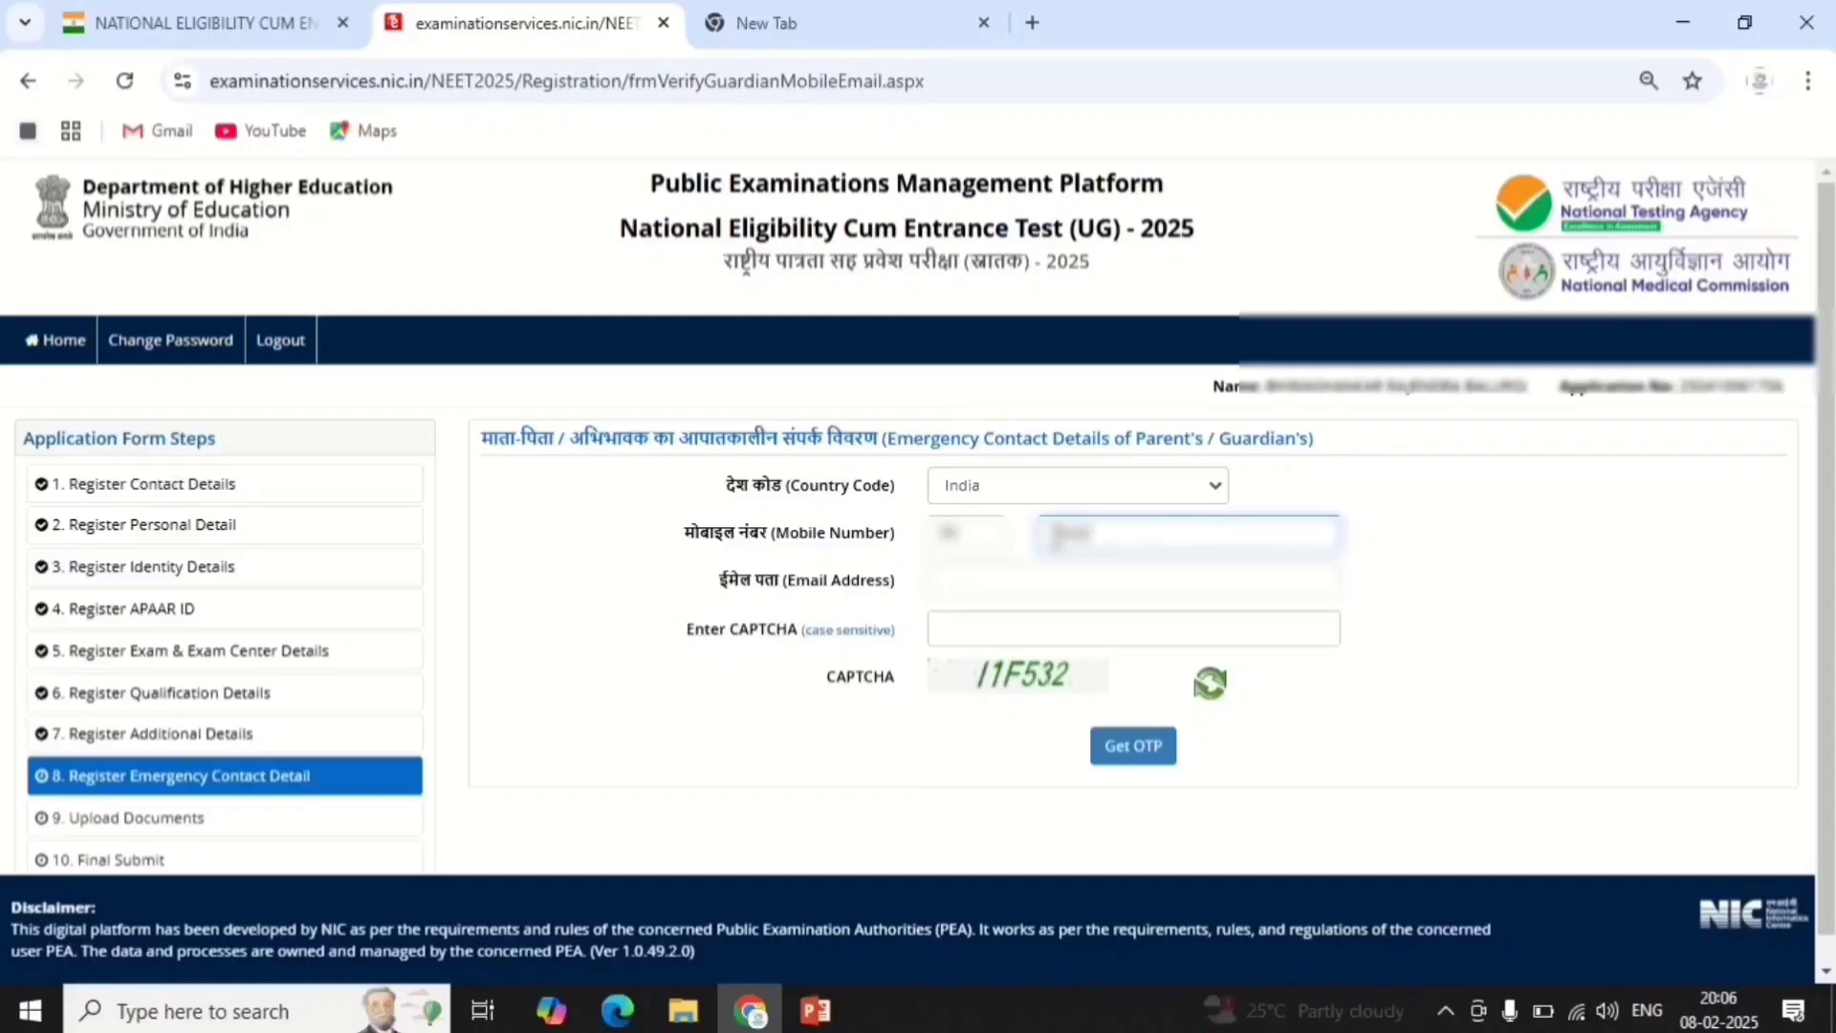
{"action": "type", "text": "••••"}
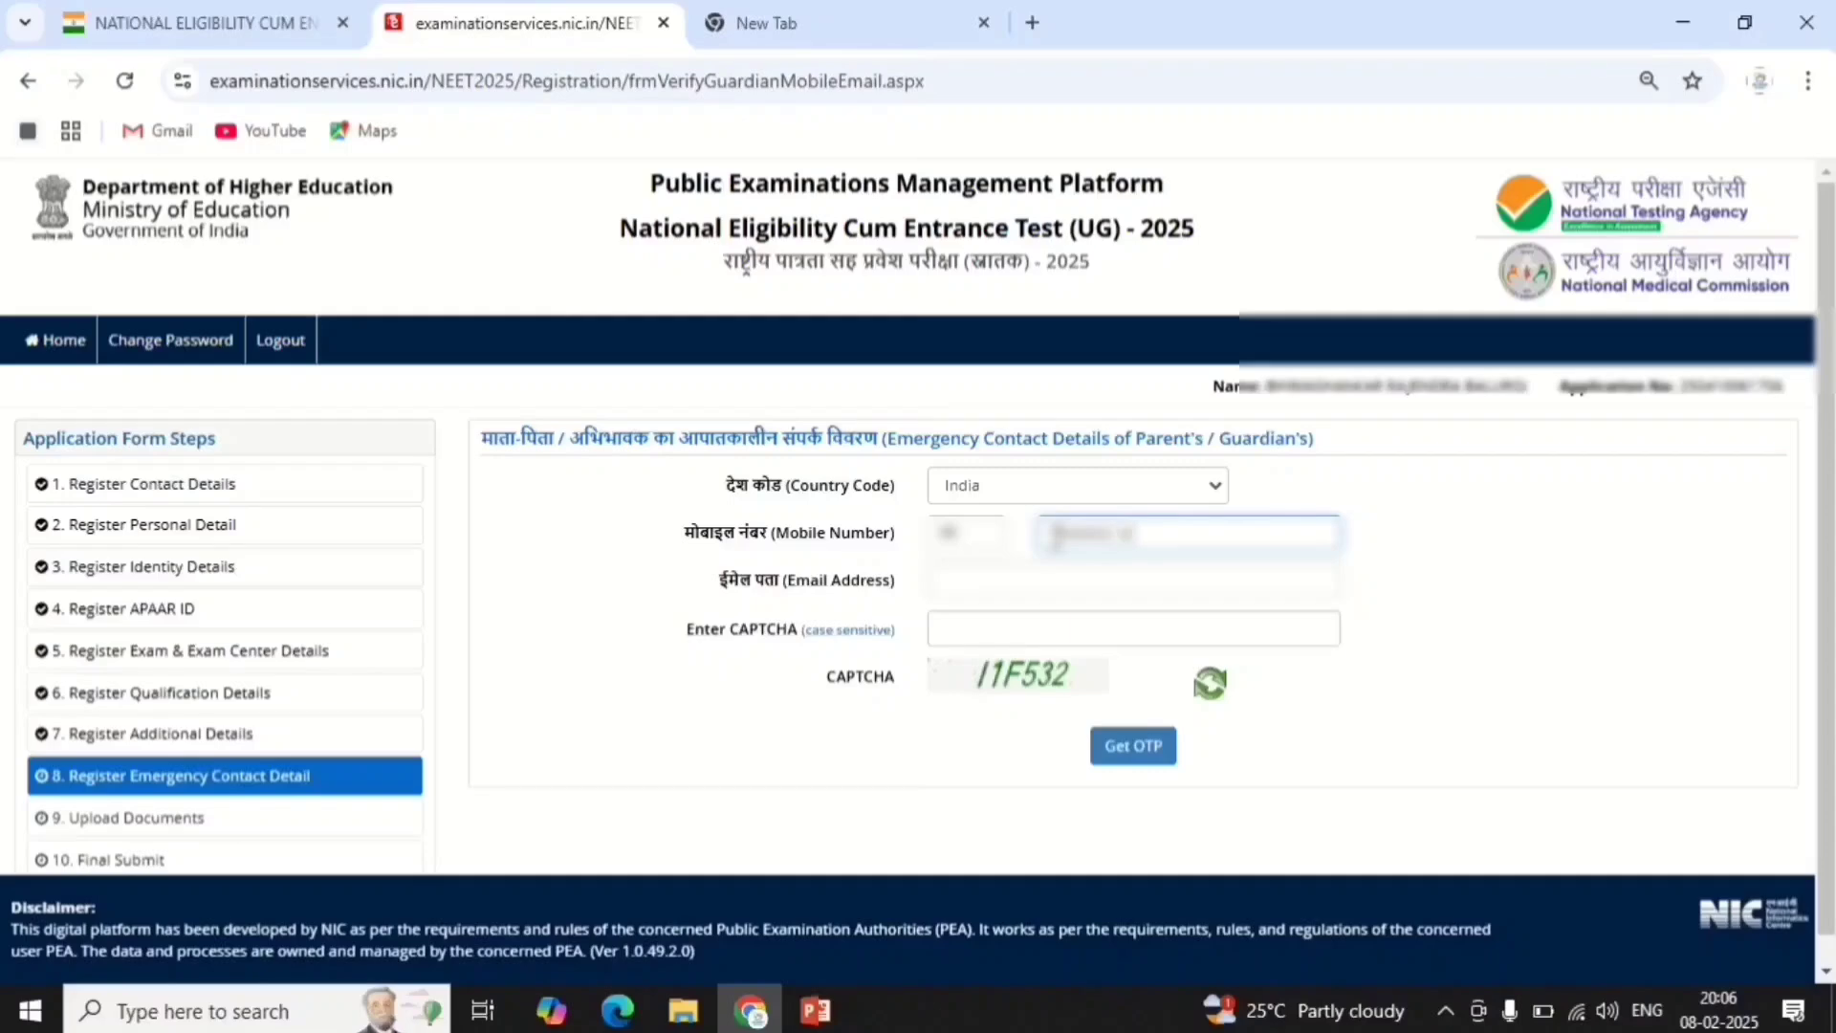
- Enter the parent's or guardian's email address in the emergency contact details
{"action": "left_click", "coordinate": [968, 579]}
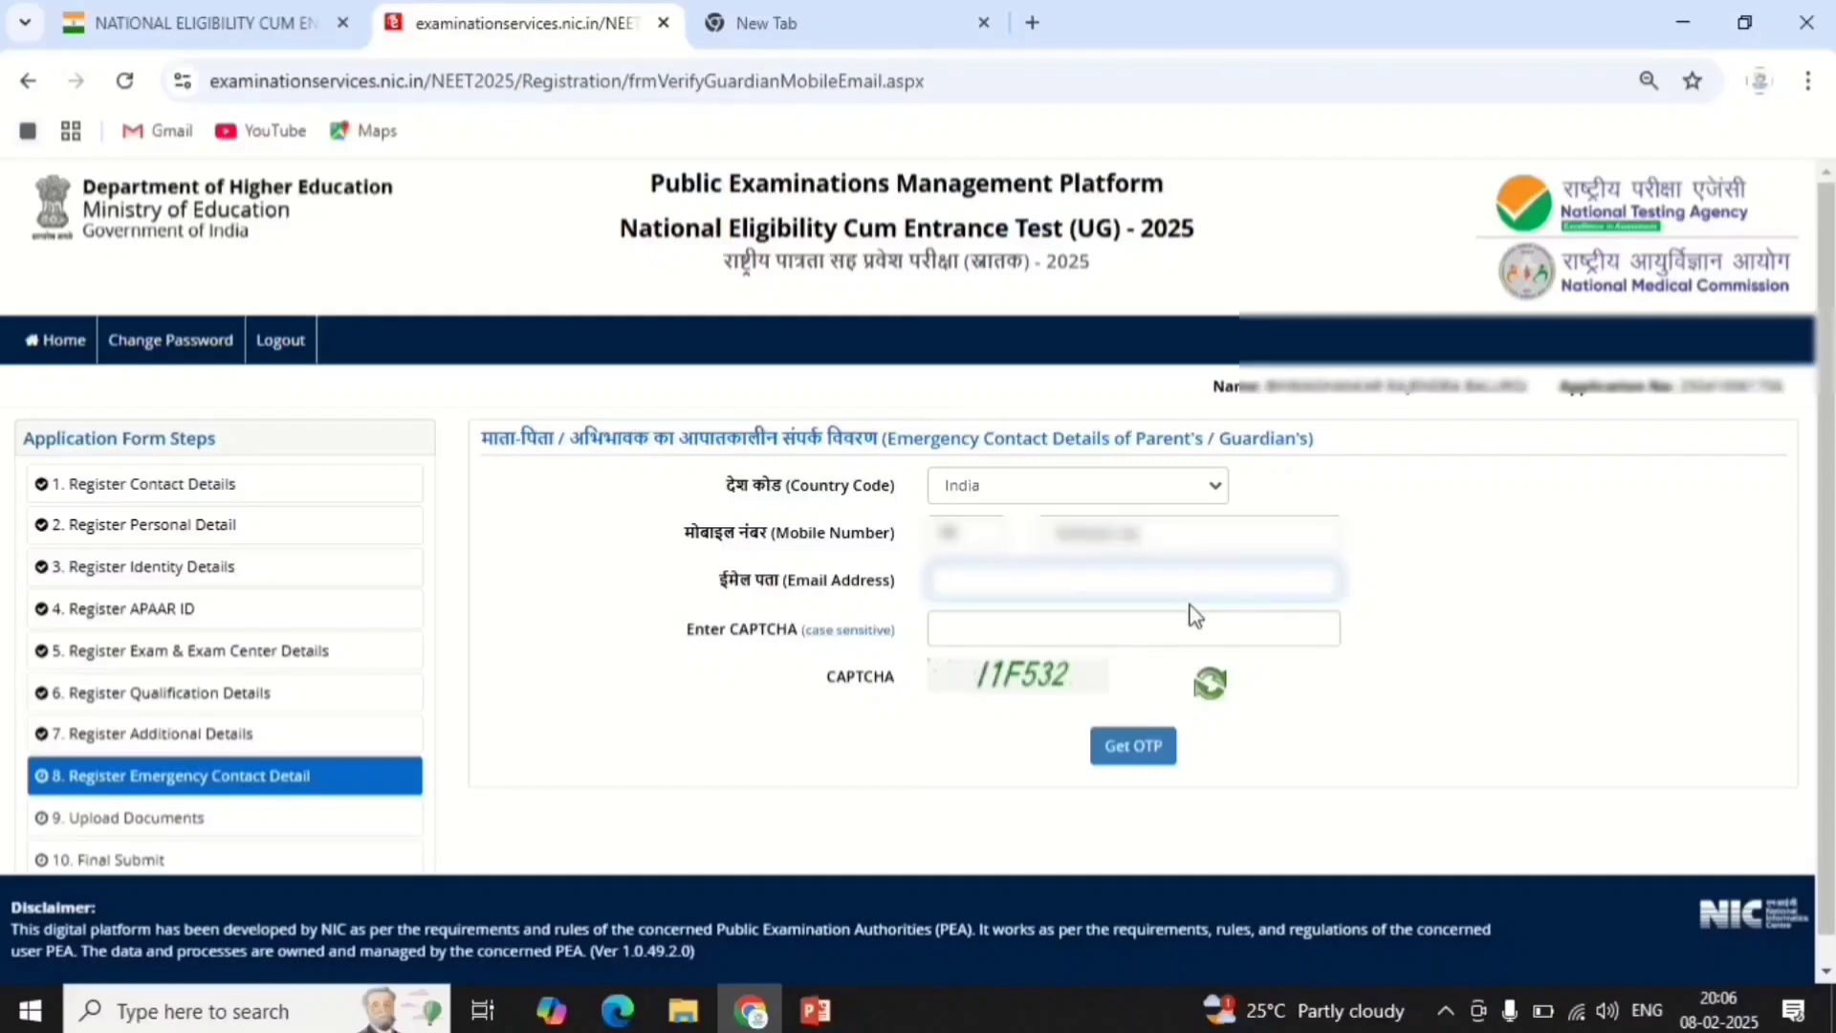
{"action": "type", "text": "•••"}
{"action": "key", "text": "BackSpace"}
{"action": "key", "text": "BackSpace"}
{"action": "type", "text": "•••••••••••"}
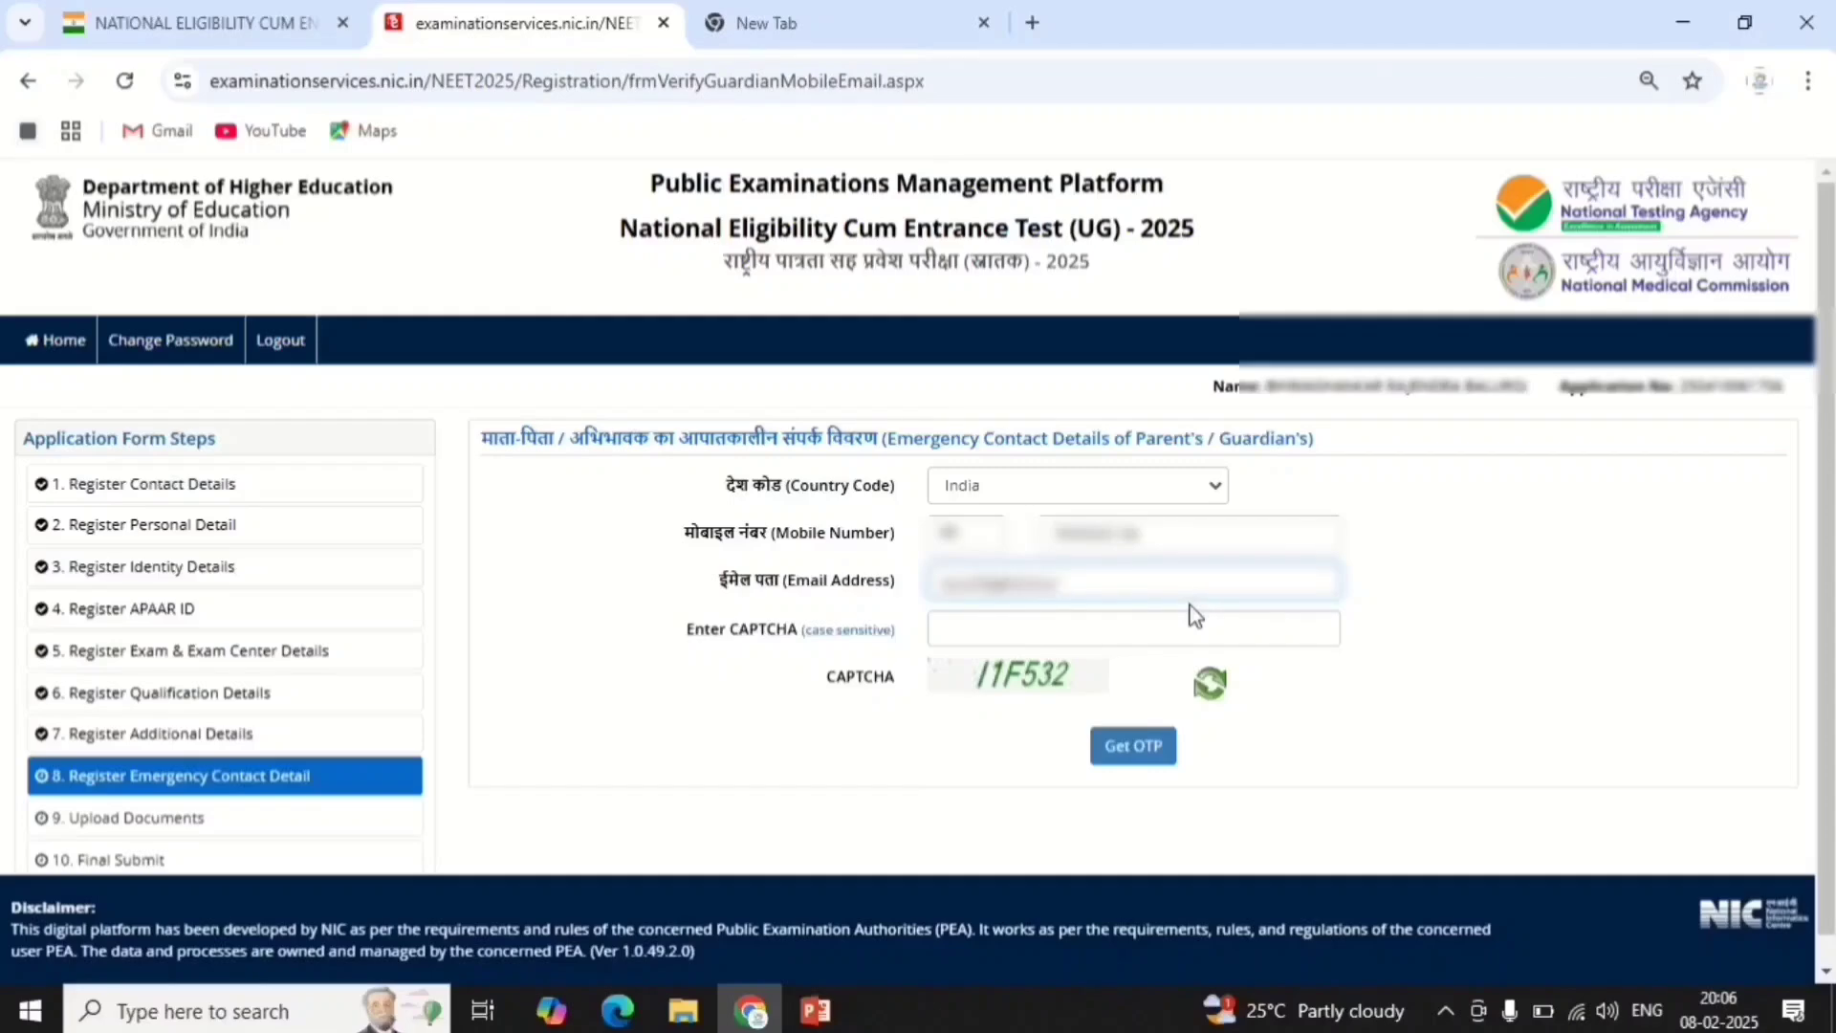
{"action": "type", "text": "••••••"}
{"action": "key", "text": "BackSpace"}
{"action": "key", "text": "BackSpace"}
{"action": "key", "text": "BackSpace"}
{"action": "type", "text": "••••"}
{"action": "left_click", "coordinate": [834, 547]}
{"action": "left_click_drag", "start_coordinate": [790, 534], "coordinate": [900, 531]}
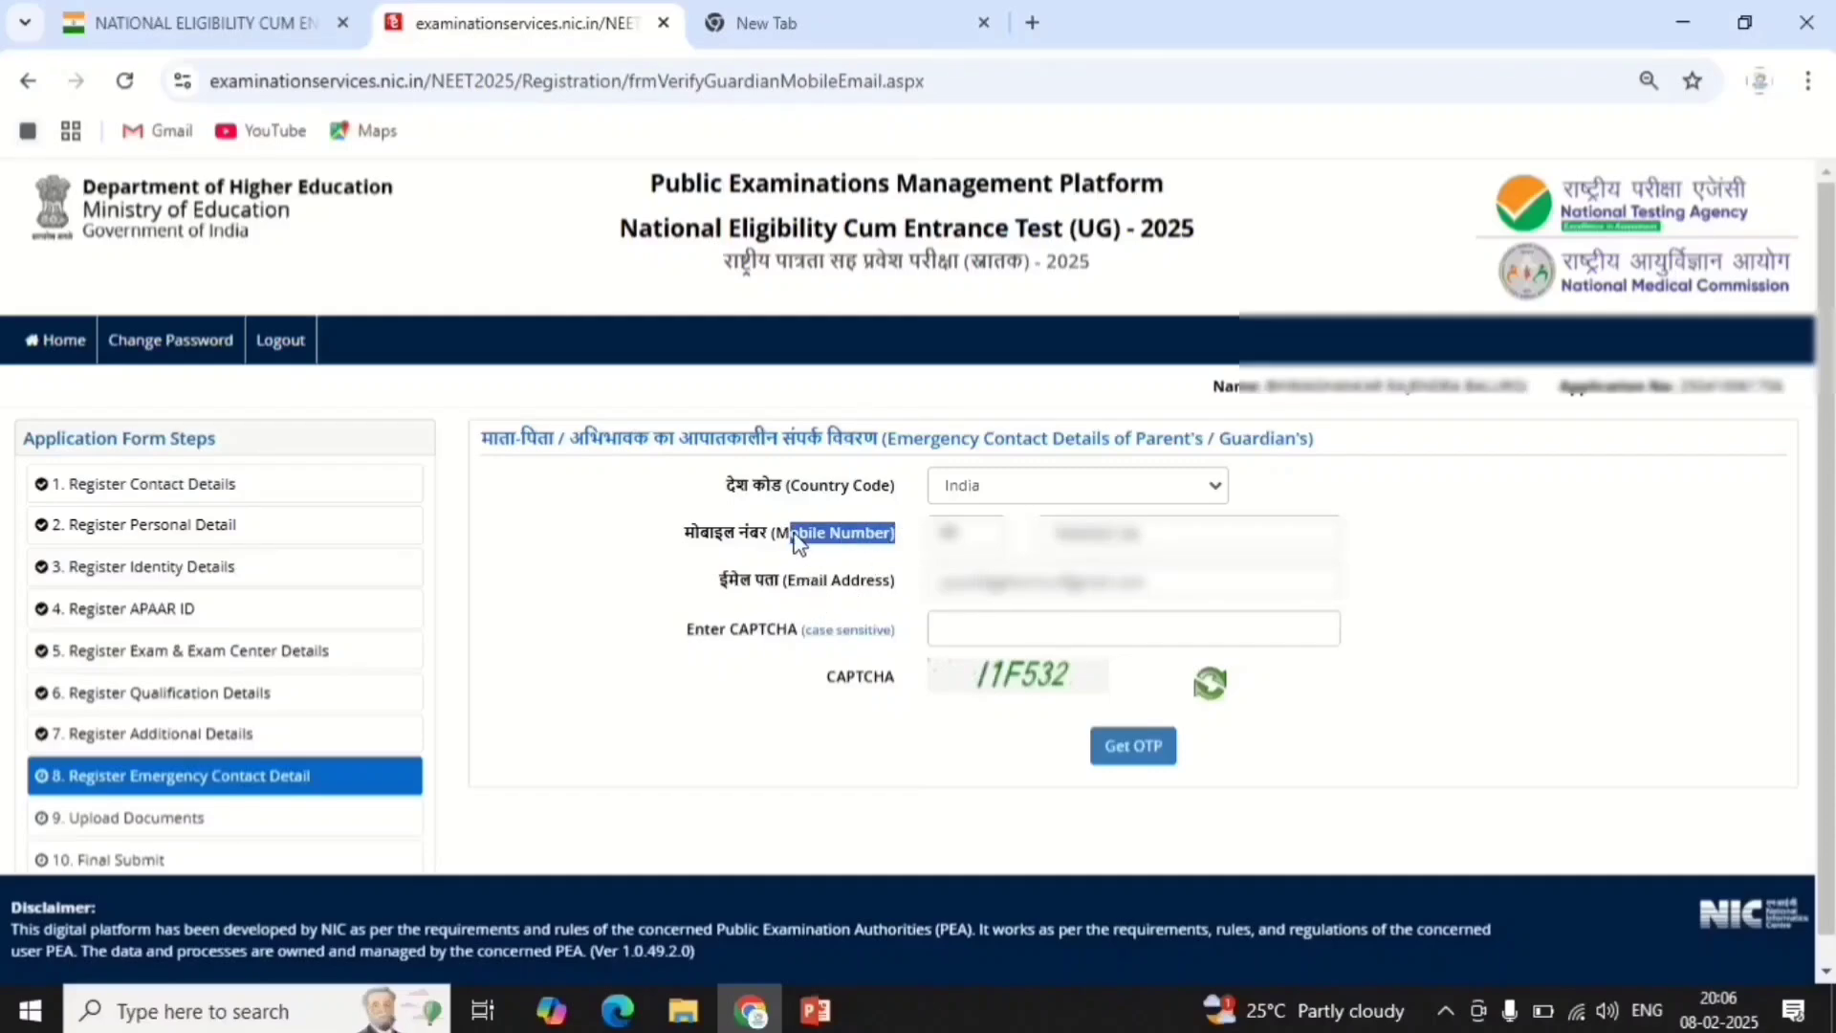
{"action": "left_click", "coordinate": [810, 587]}
{"action": "left_click_drag", "start_coordinate": [784, 587], "coordinate": [891, 589]}
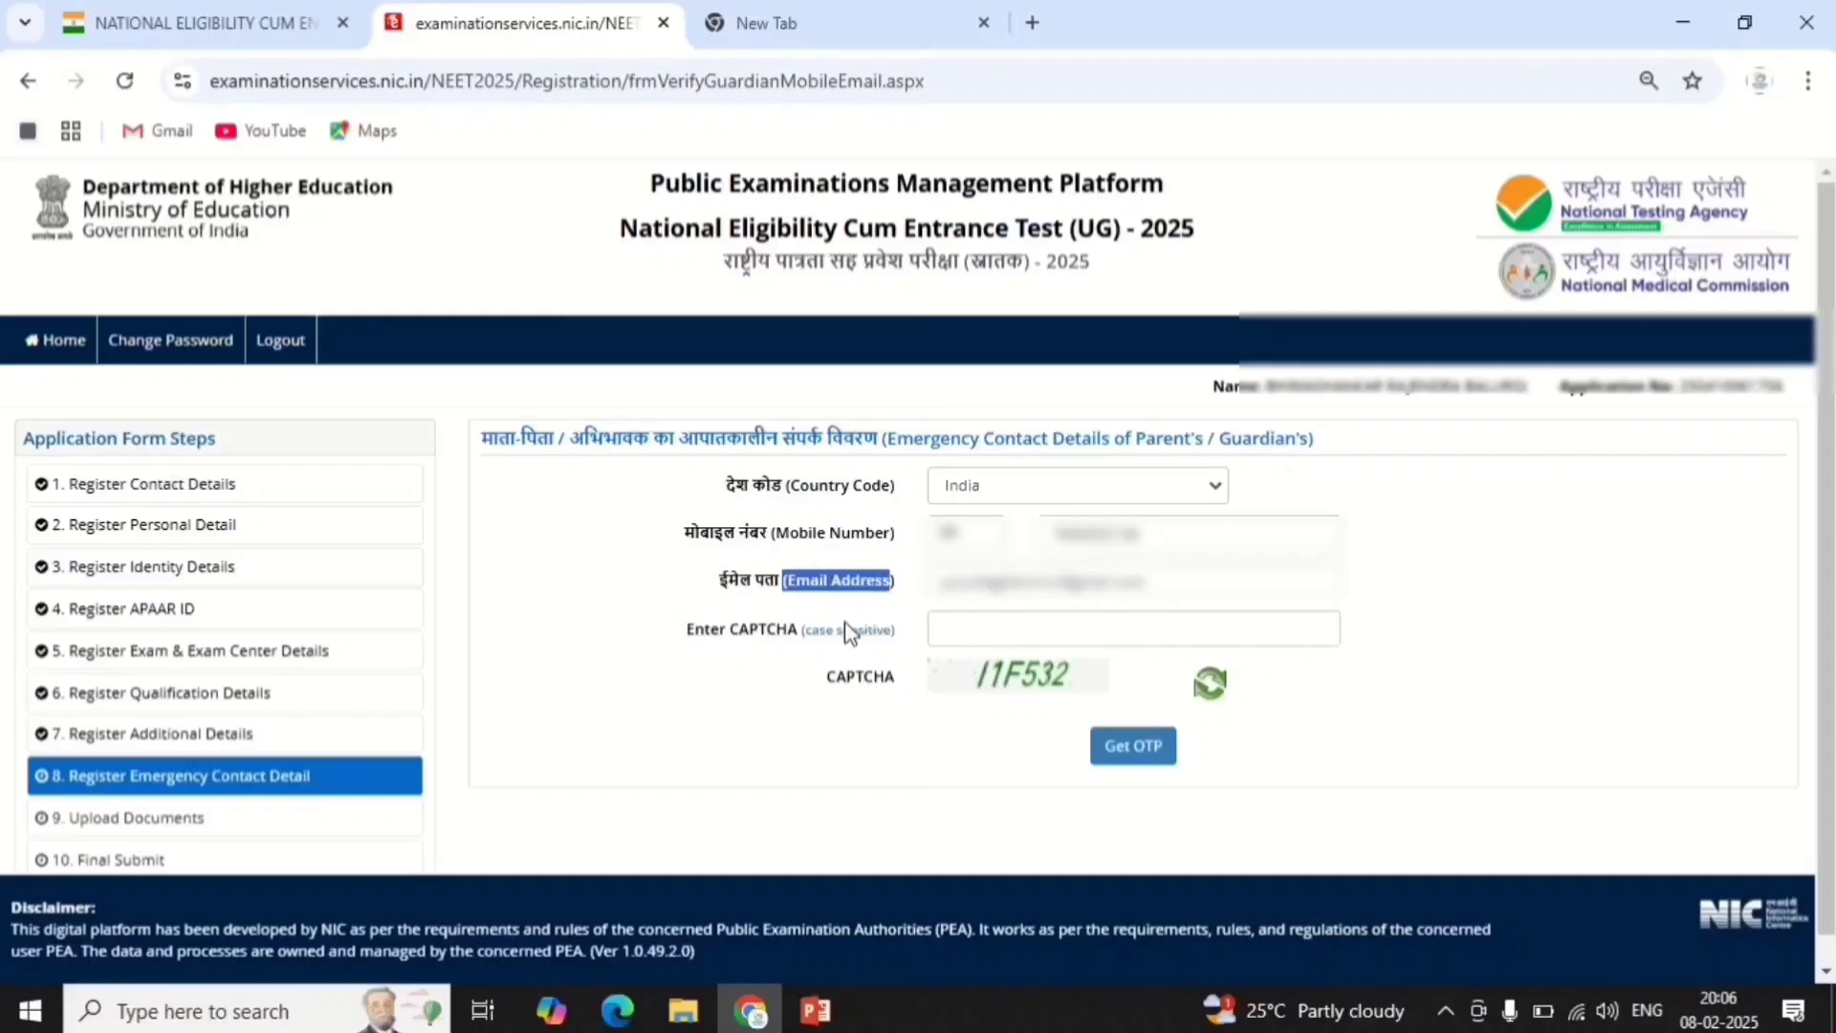
{"action": "left_click", "coordinate": [815, 549]}
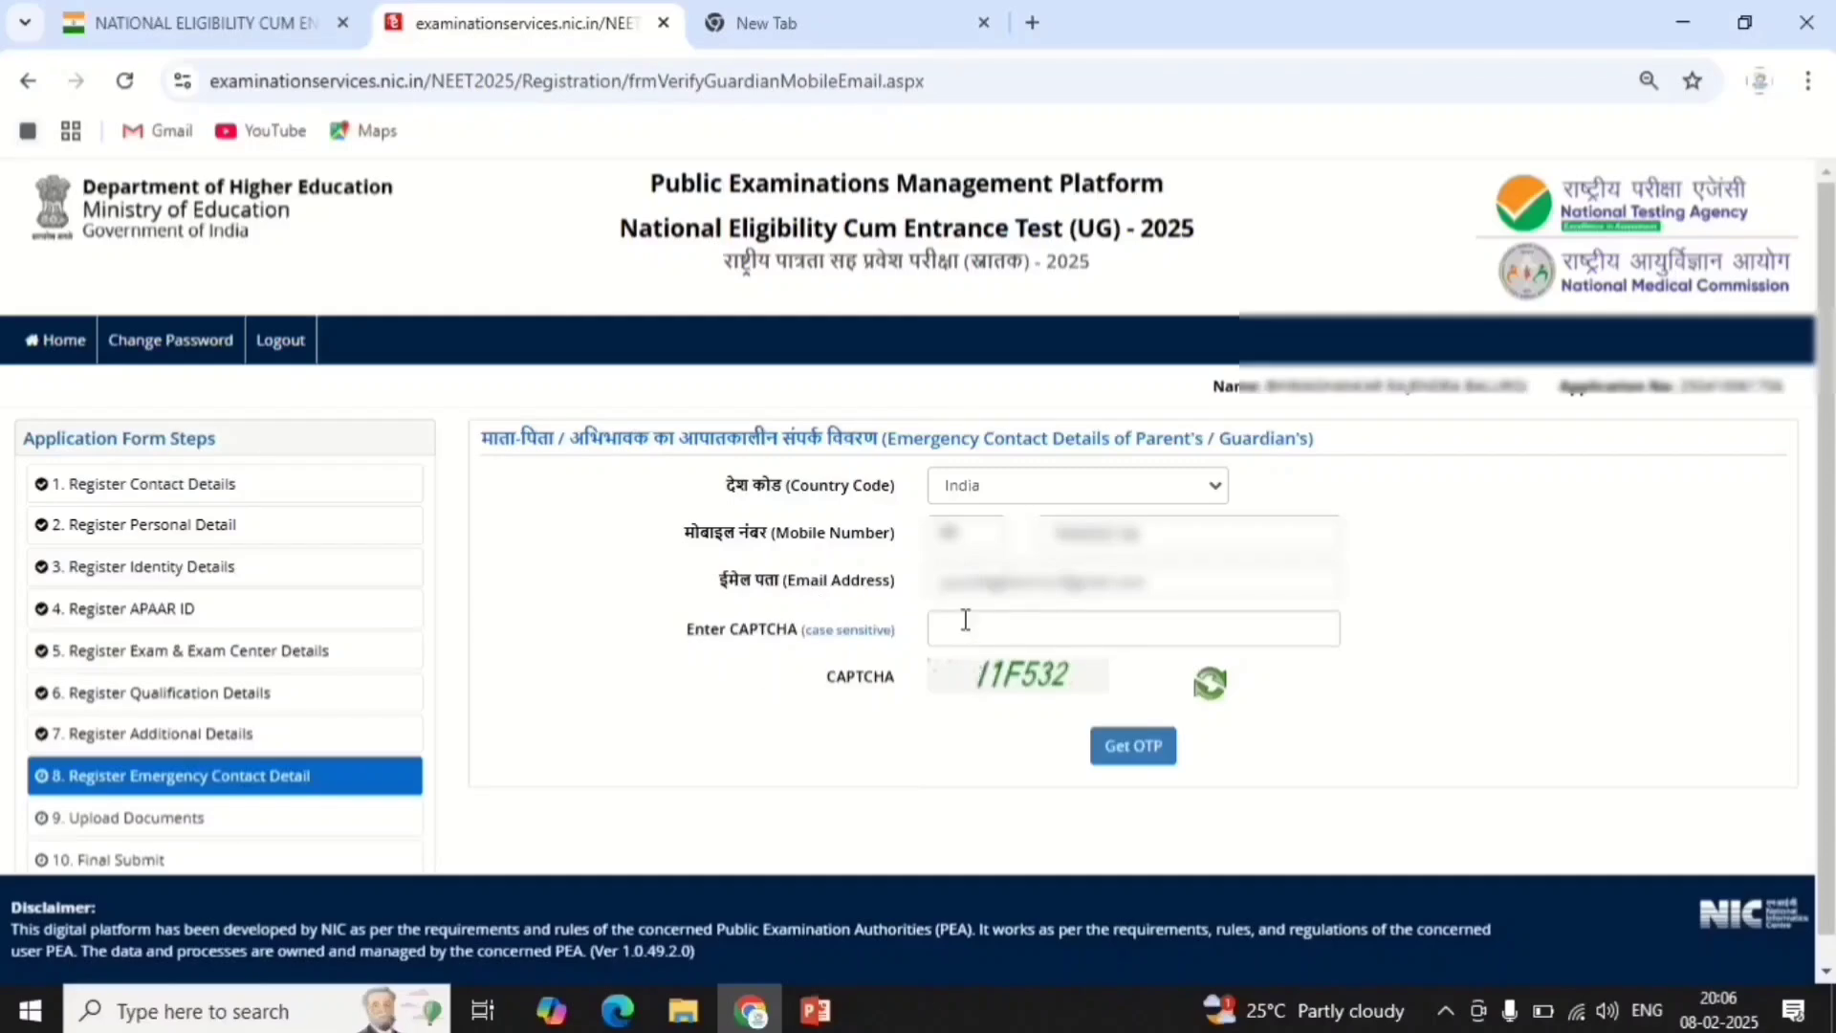
- Enter the CAPTCHA for the emergency contact, request the one-time passwords and dismiss the sent message
{"action": "left_click", "coordinate": [998, 626]}
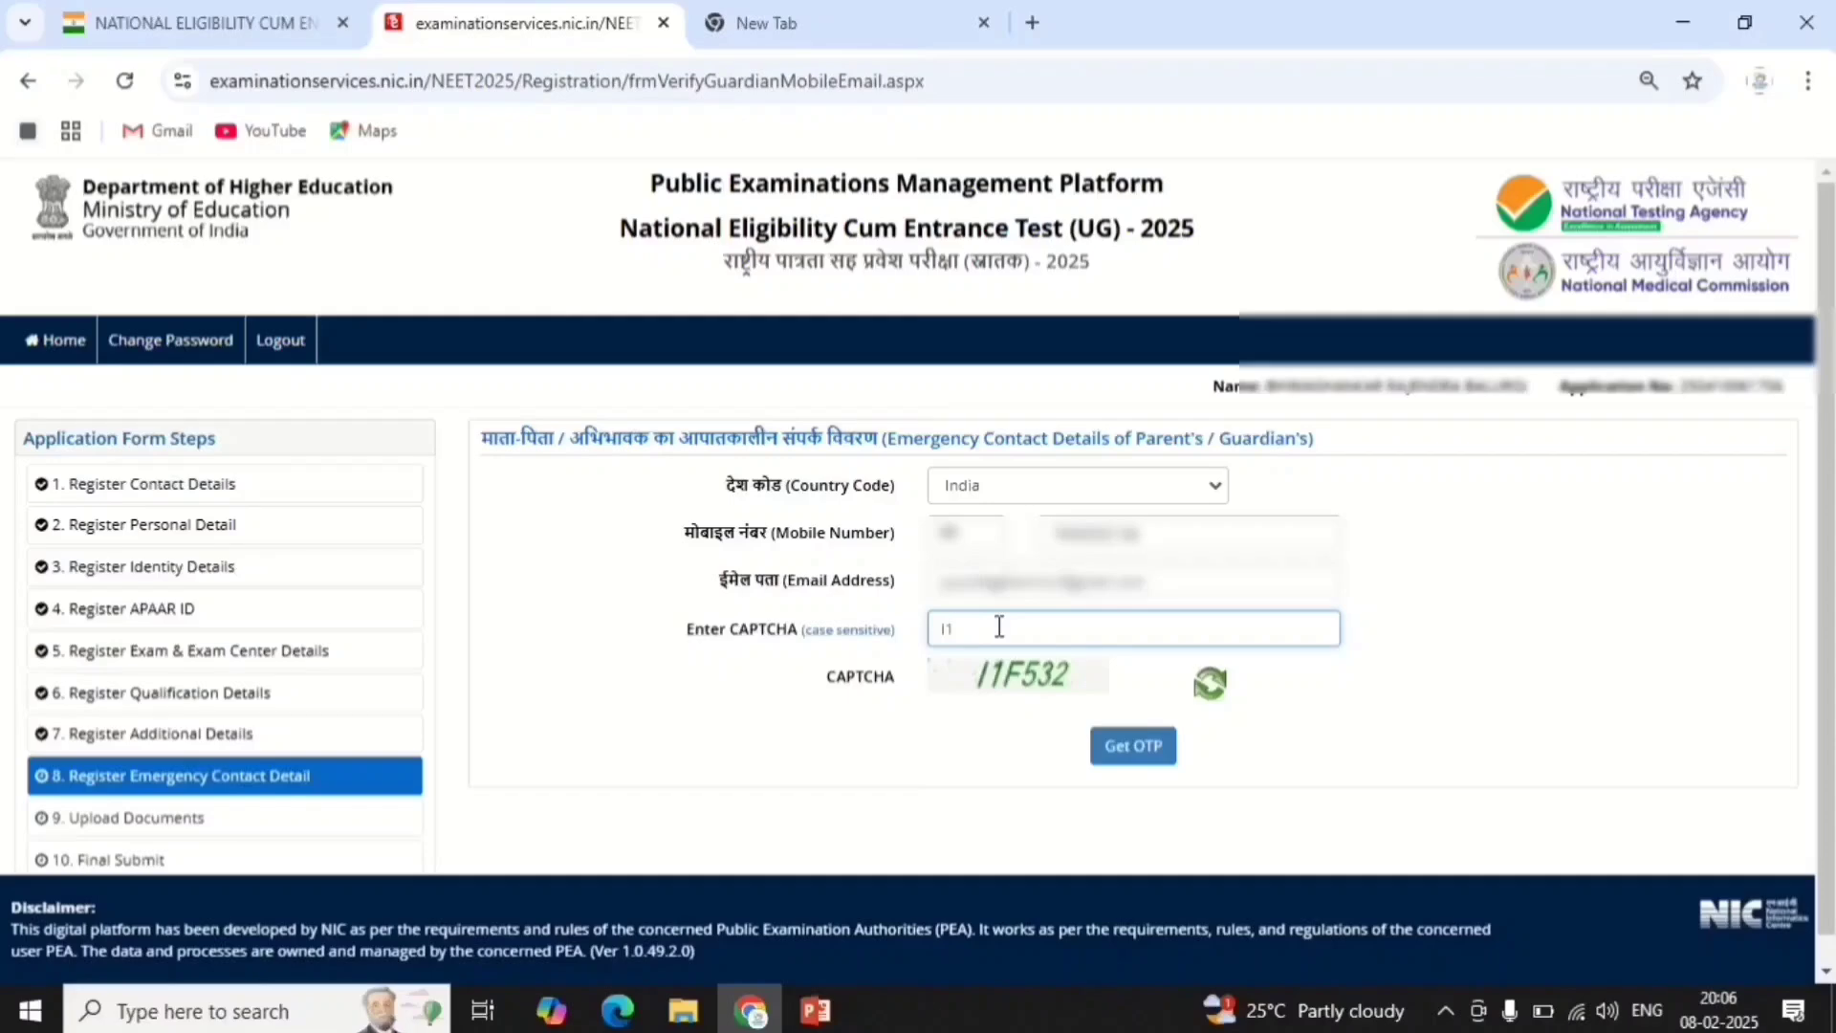
{"action": "type", "text": "I1F532"}
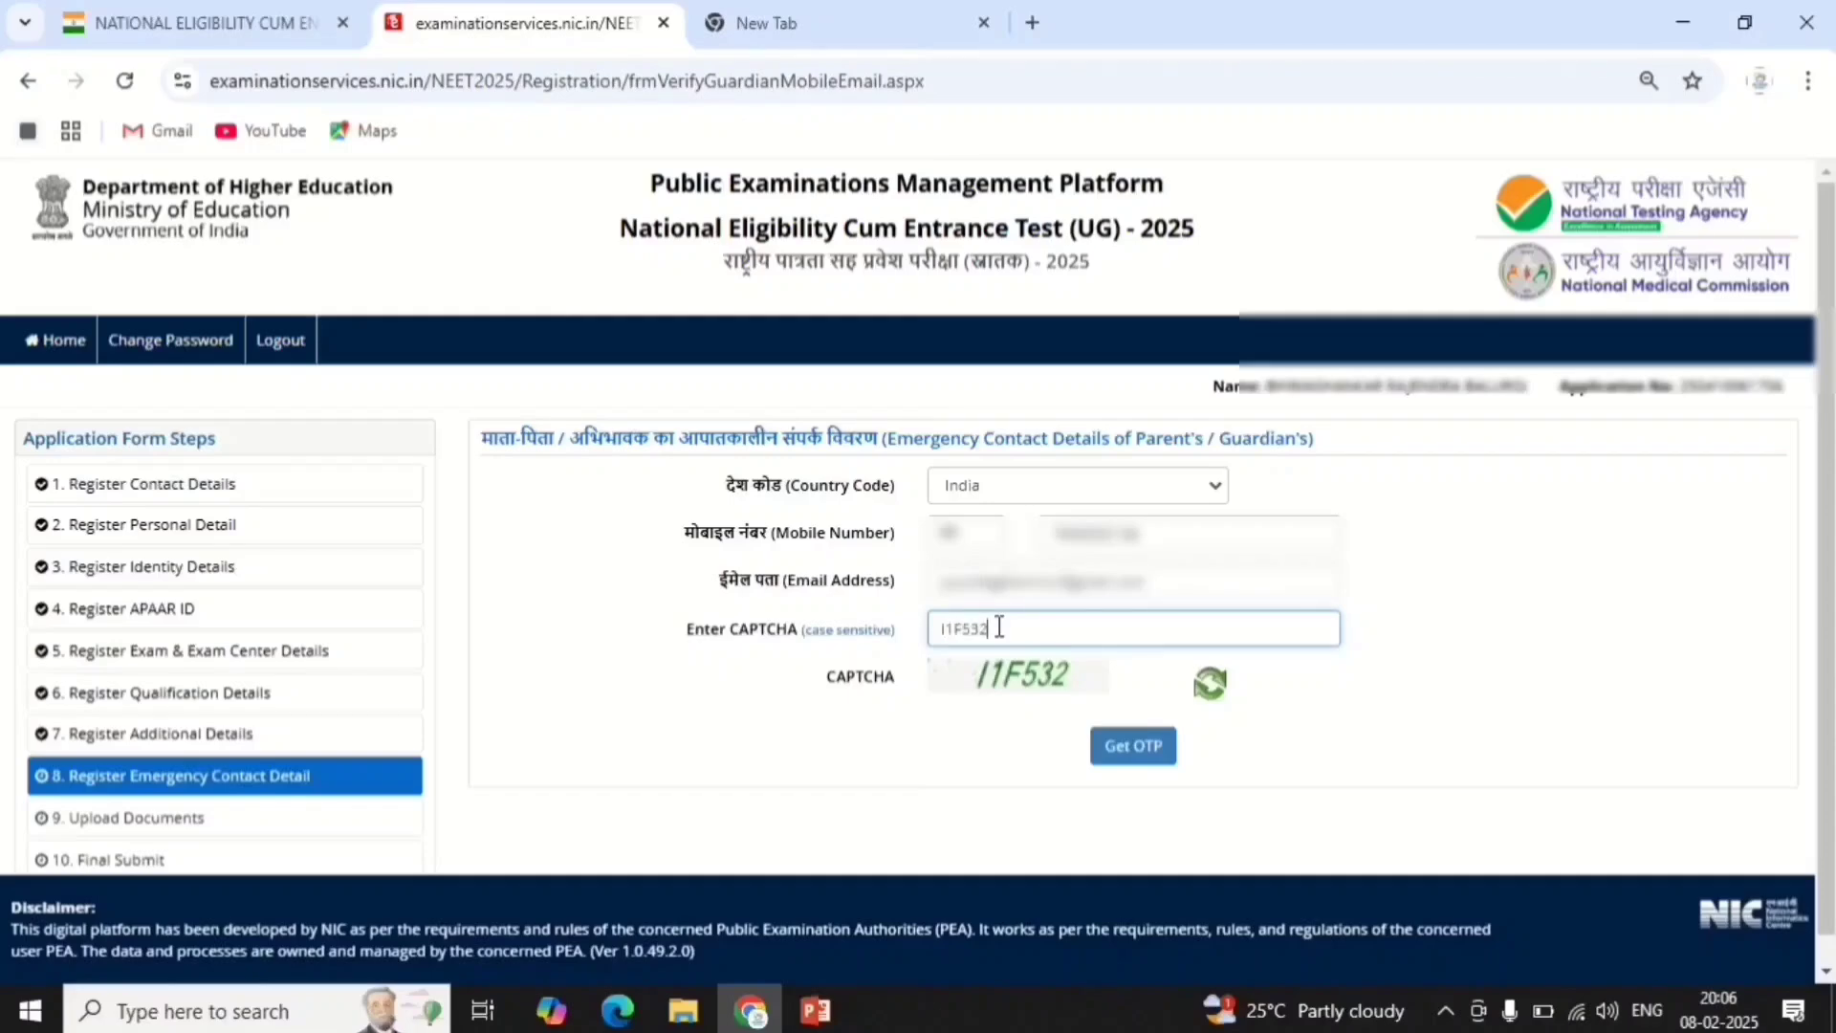
{"action": "left_click", "coordinate": [1124, 761]}
{"action": "left_click", "coordinate": [1124, 761]}
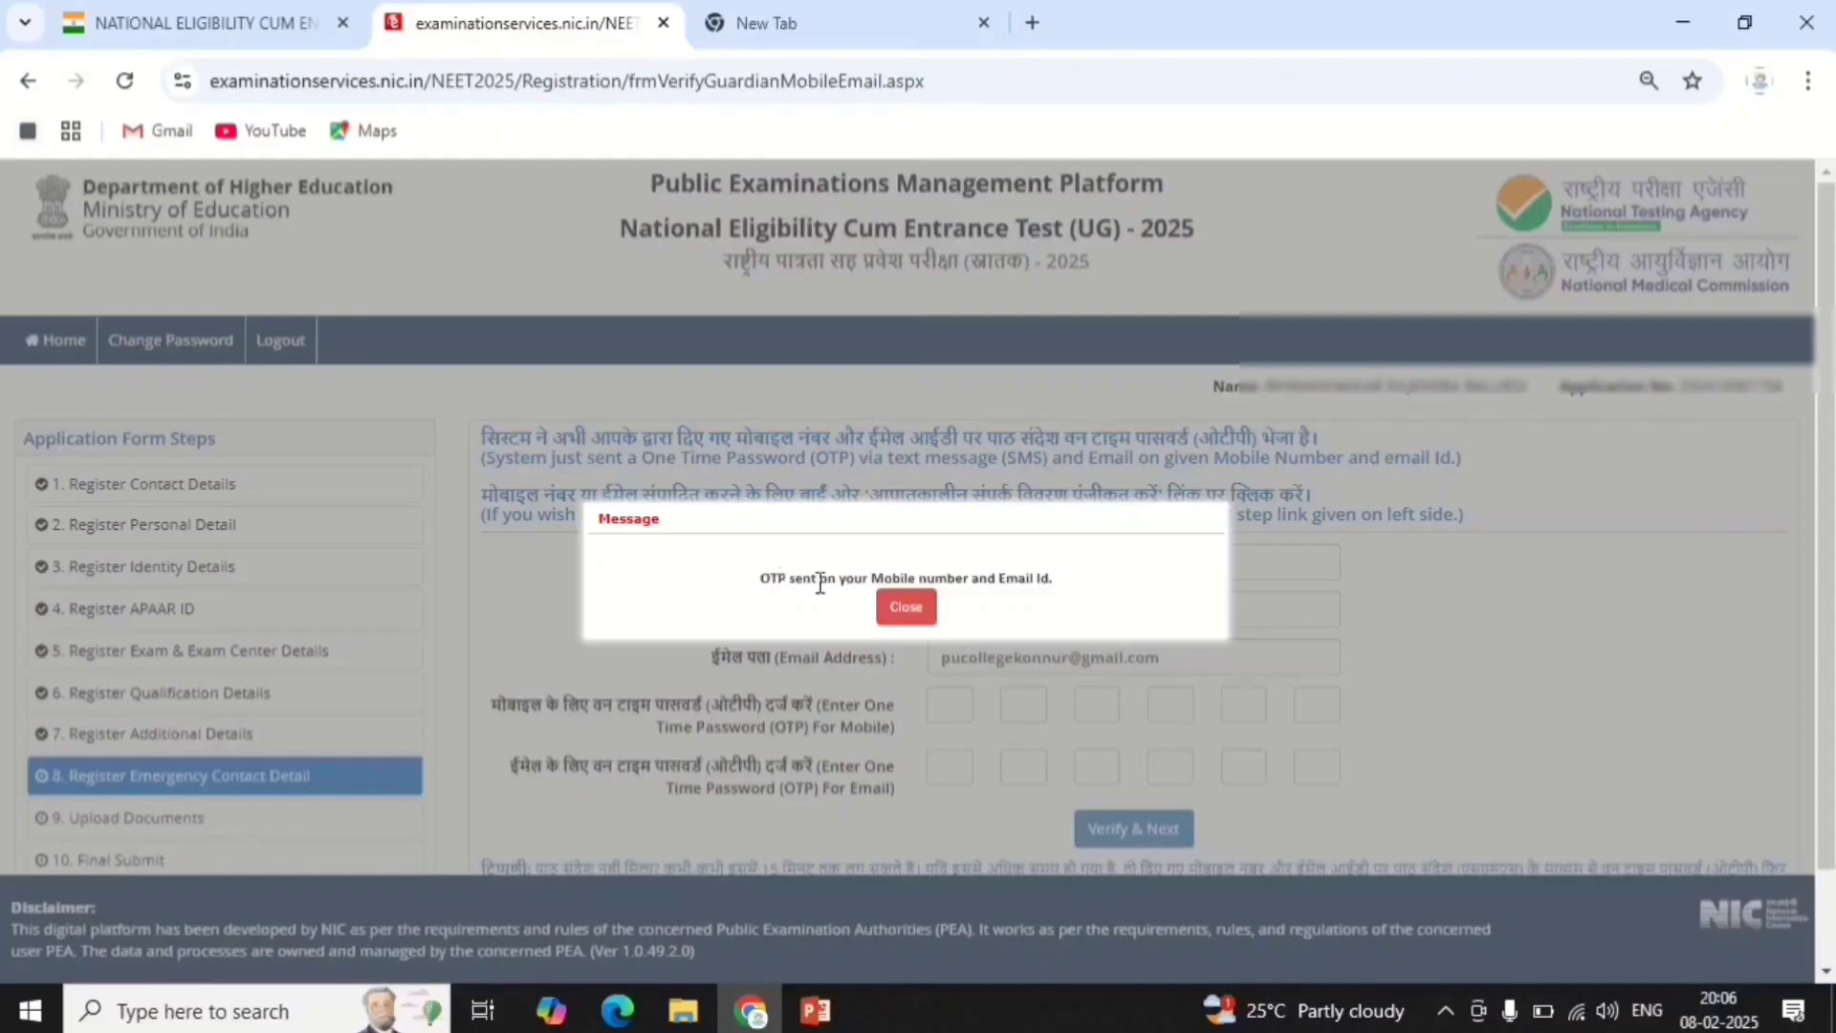
{"action": "left_click", "coordinate": [905, 608]}
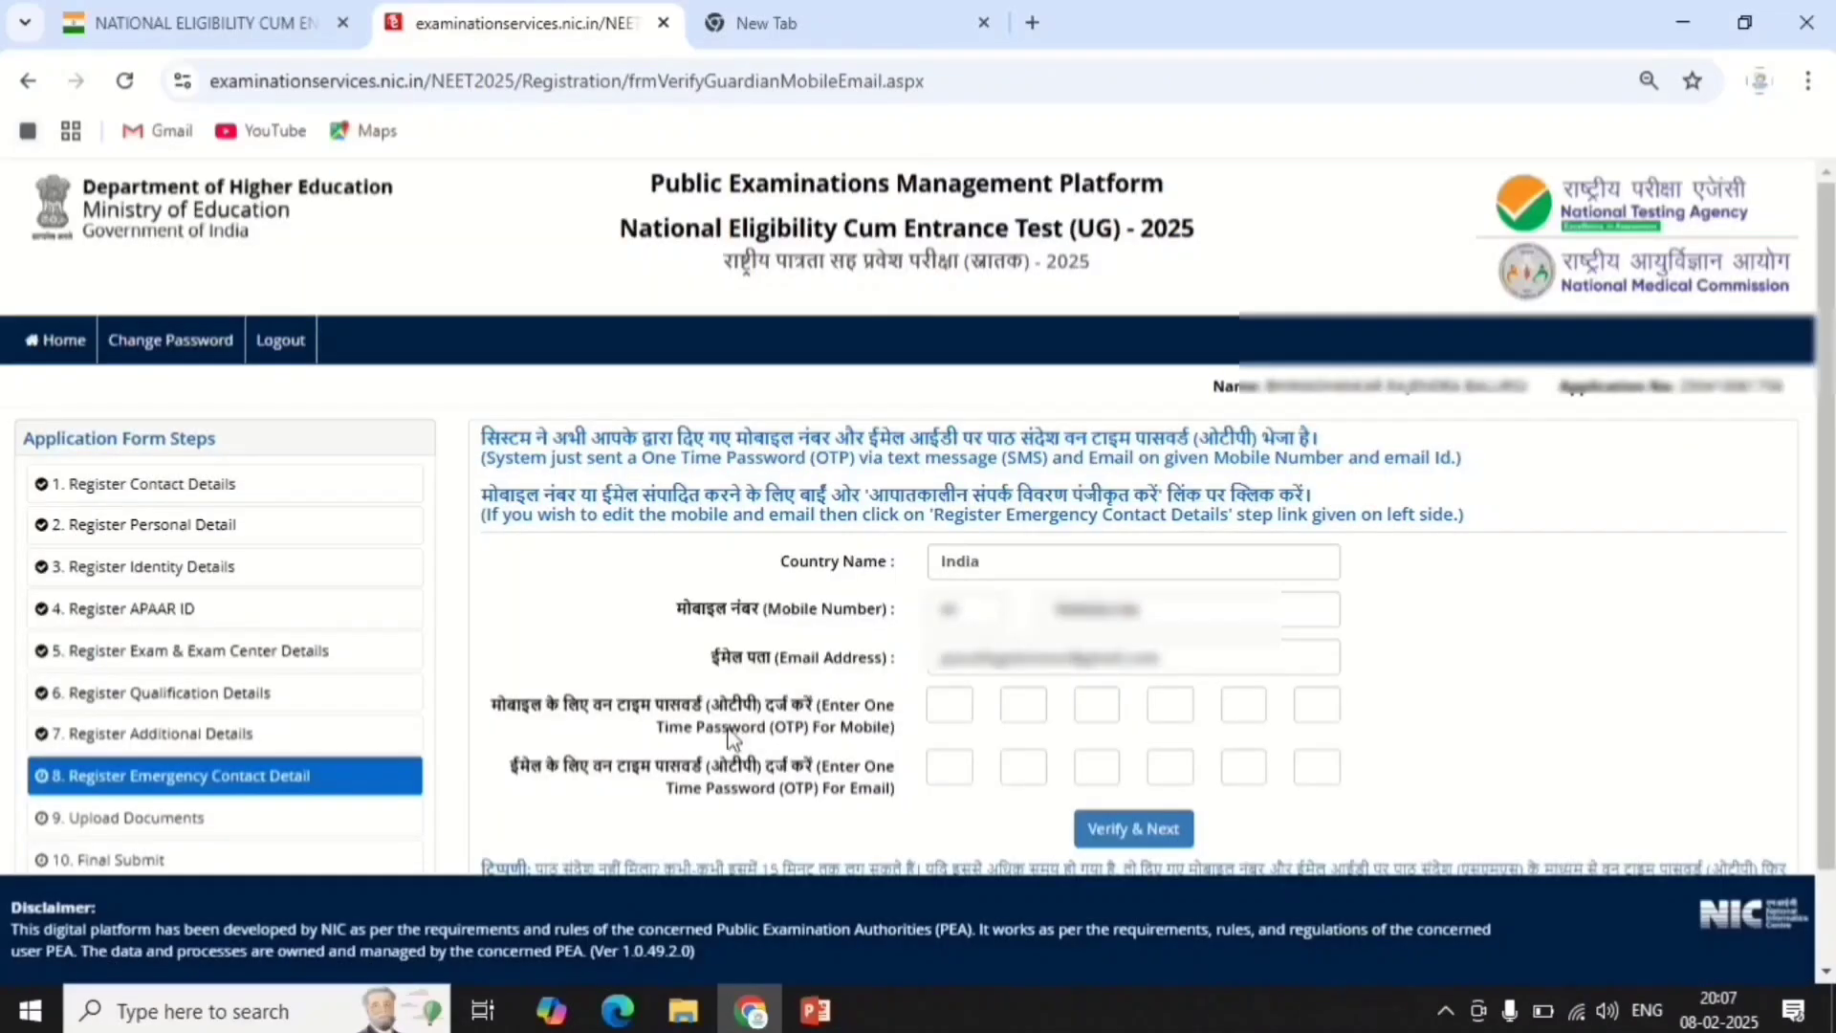
- Enter the six-digit one-time password for the emergency contact's mobile number
{"action": "left_click_drag", "start_coordinate": [728, 728], "coordinate": [869, 730]}
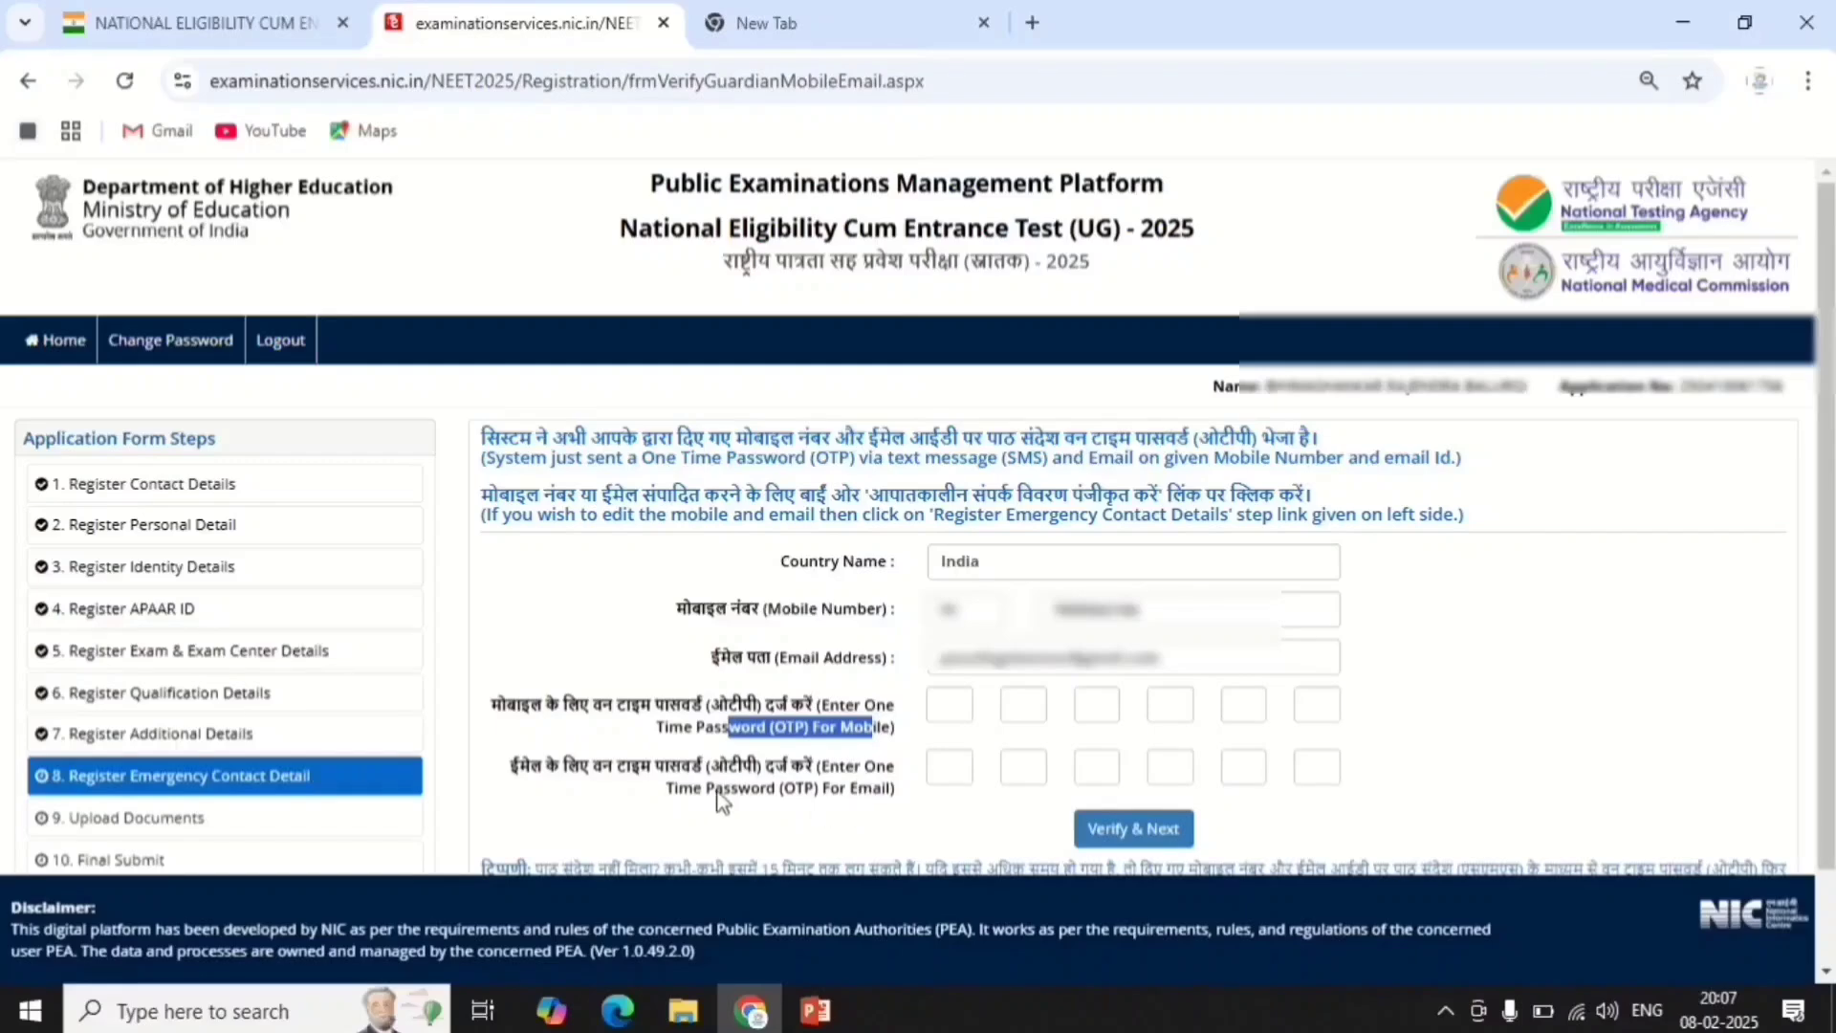
{"action": "left_click_drag", "start_coordinate": [674, 790], "coordinate": [872, 800]}
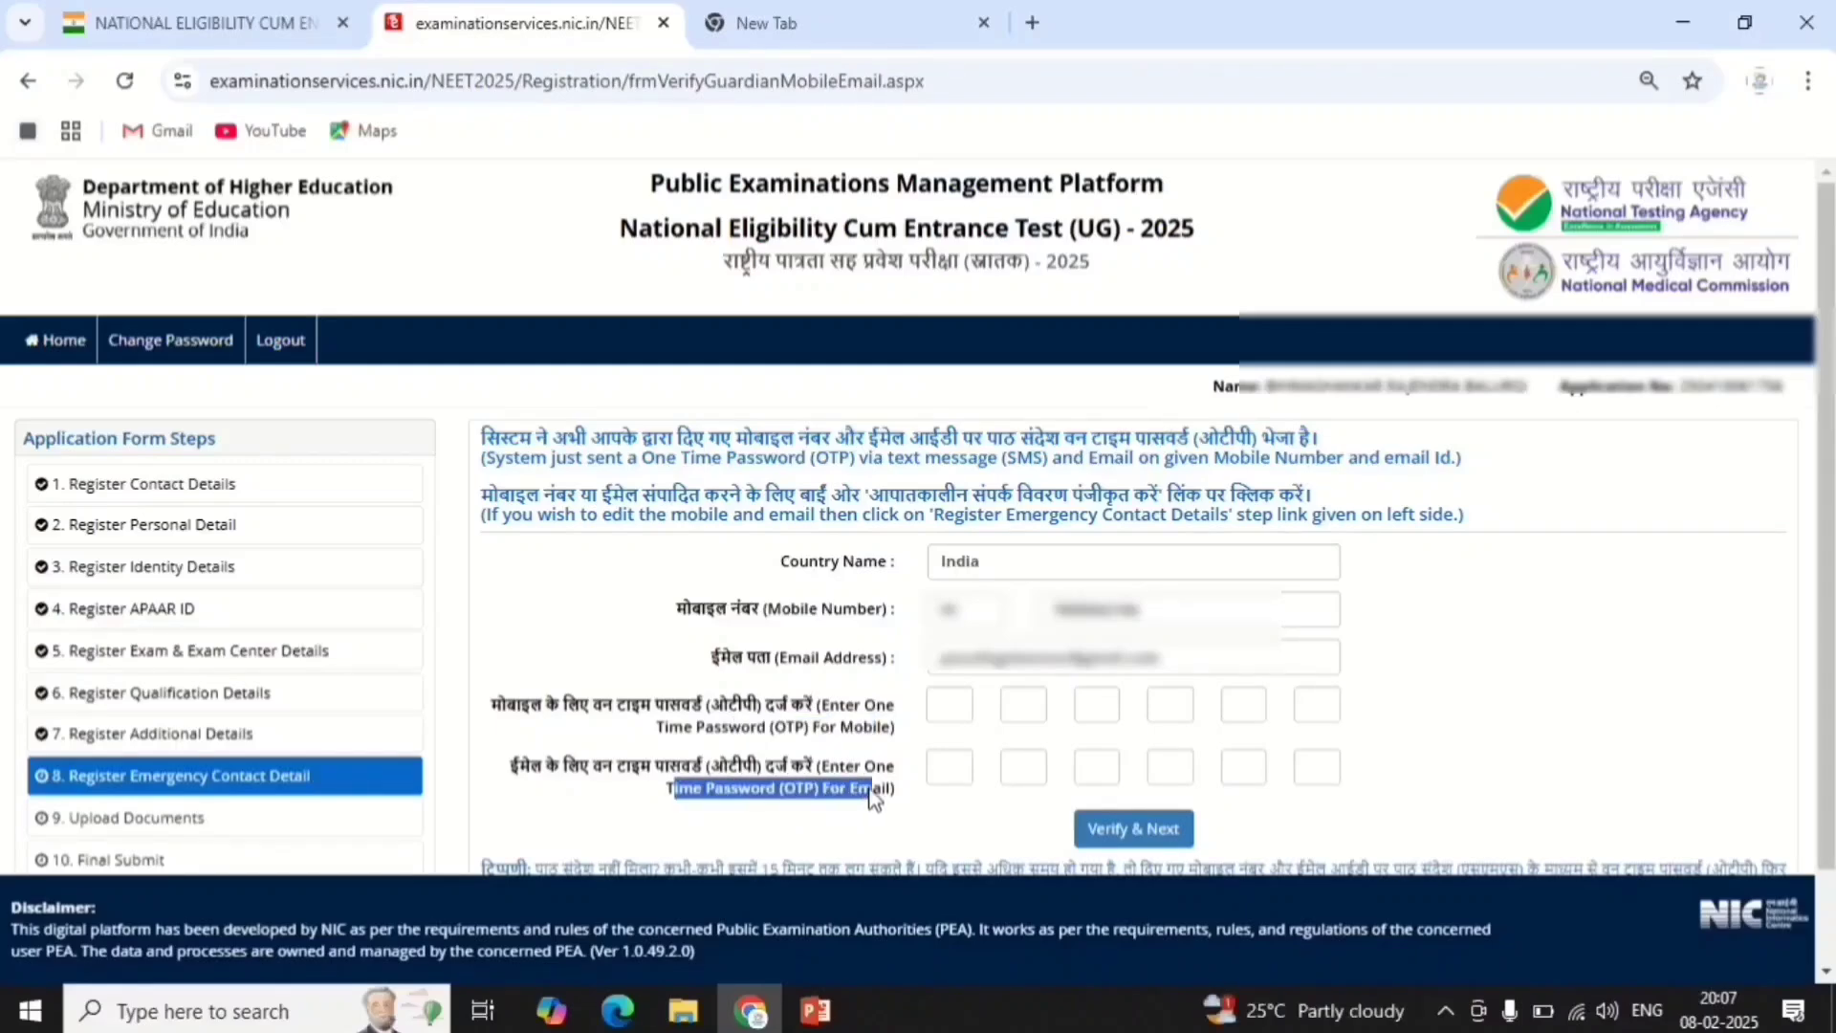
{"action": "left_click", "coordinate": [941, 744]}
{"action": "left_click", "coordinate": [942, 704]}
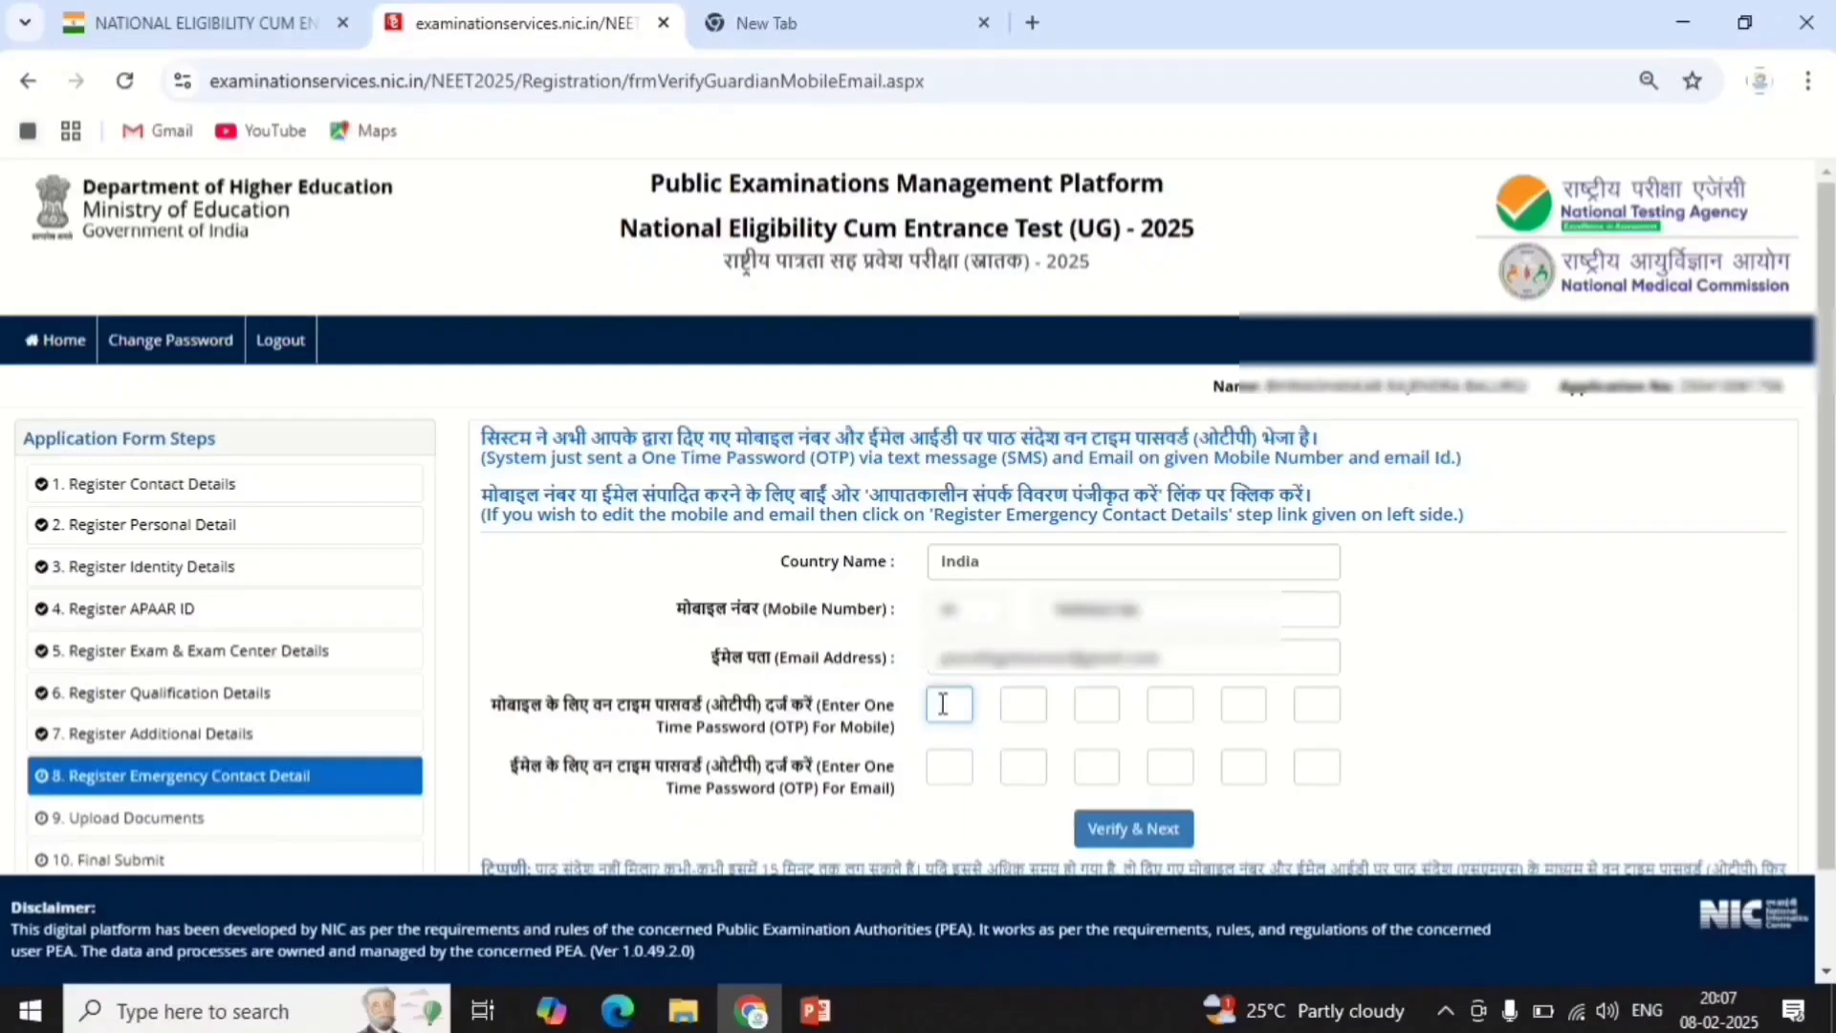
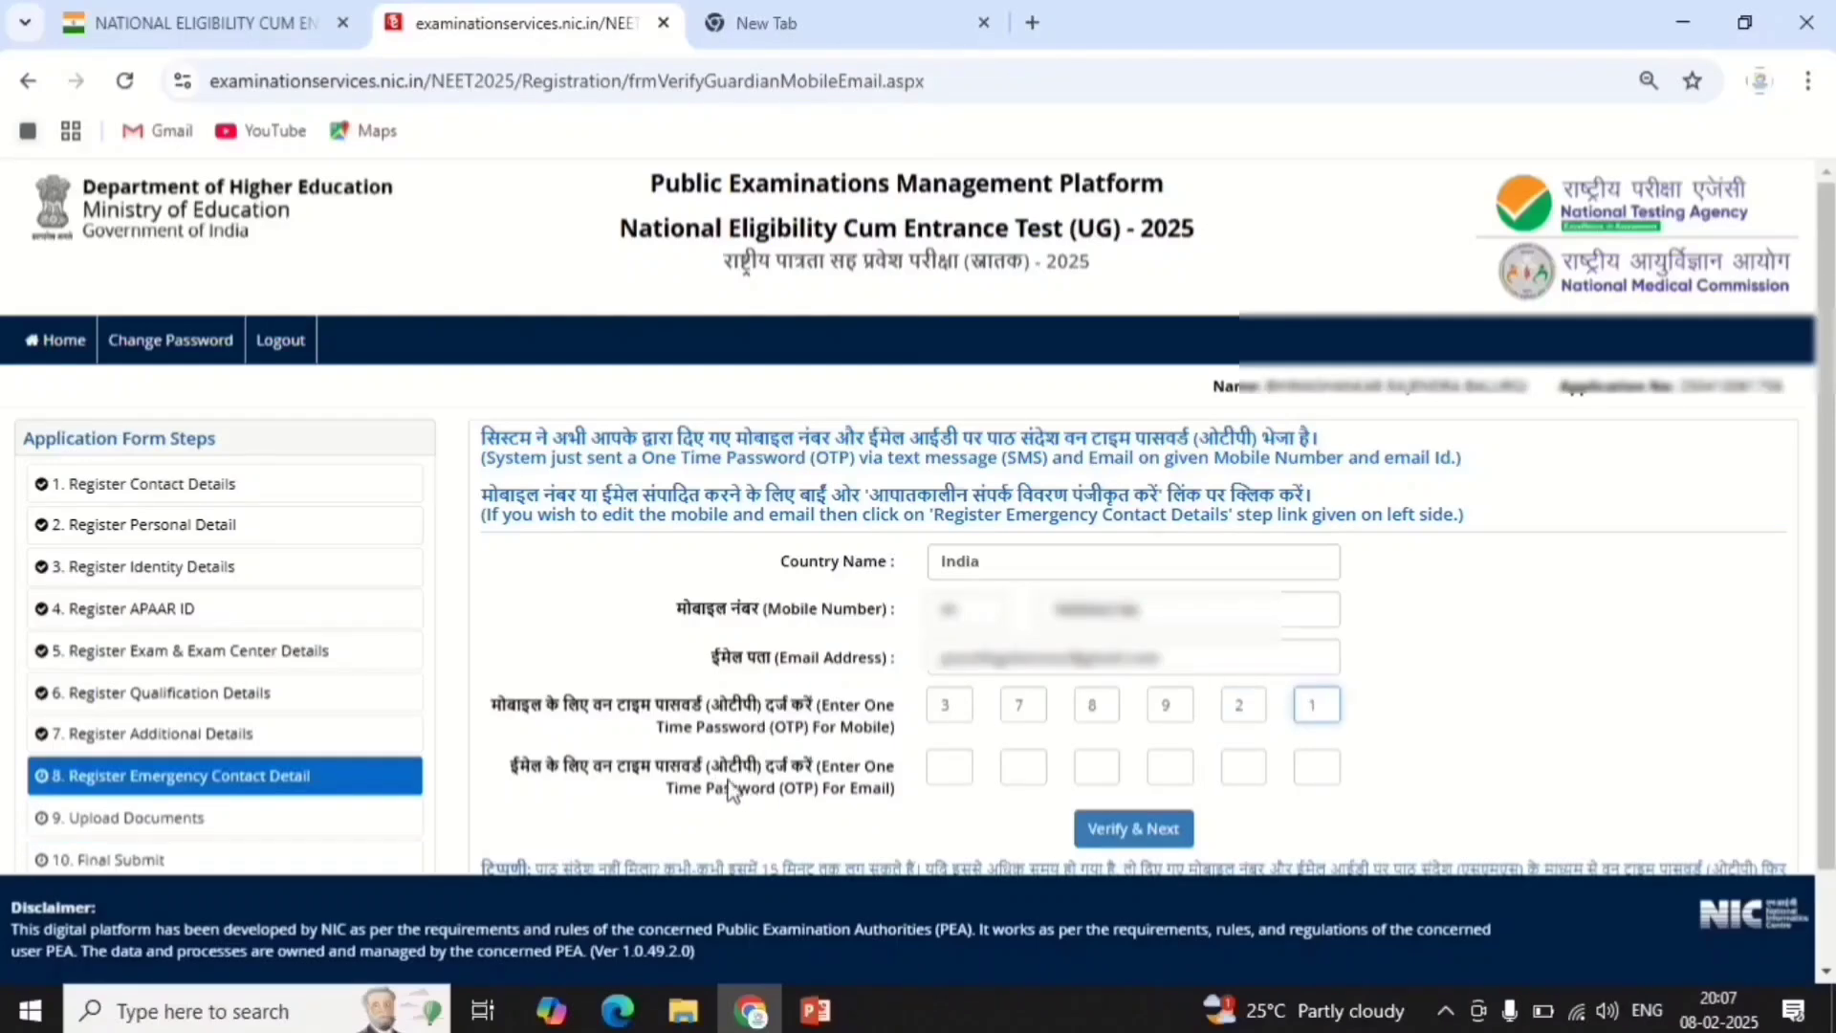
- Enter the one-time password for the emergency contact's email address
{"action": "left_click_drag", "start_coordinate": [729, 789], "coordinate": [935, 777]}
{"action": "left_click", "coordinate": [941, 769]}
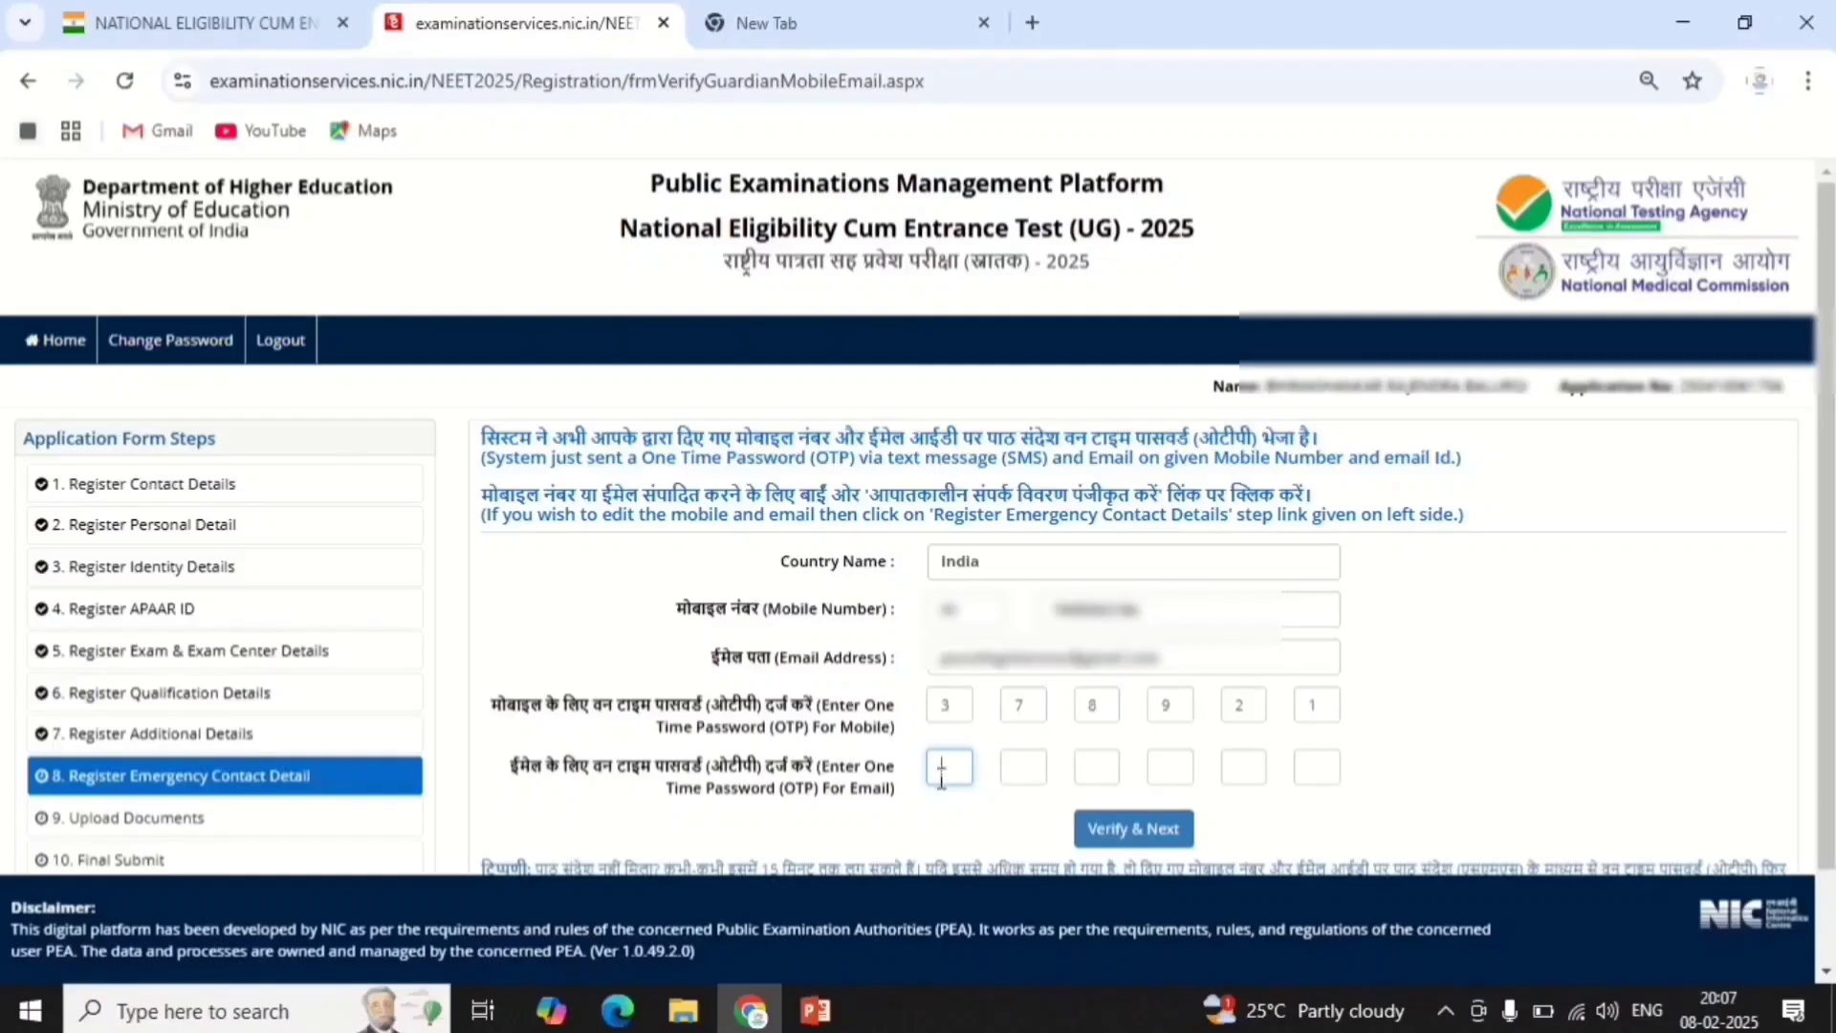
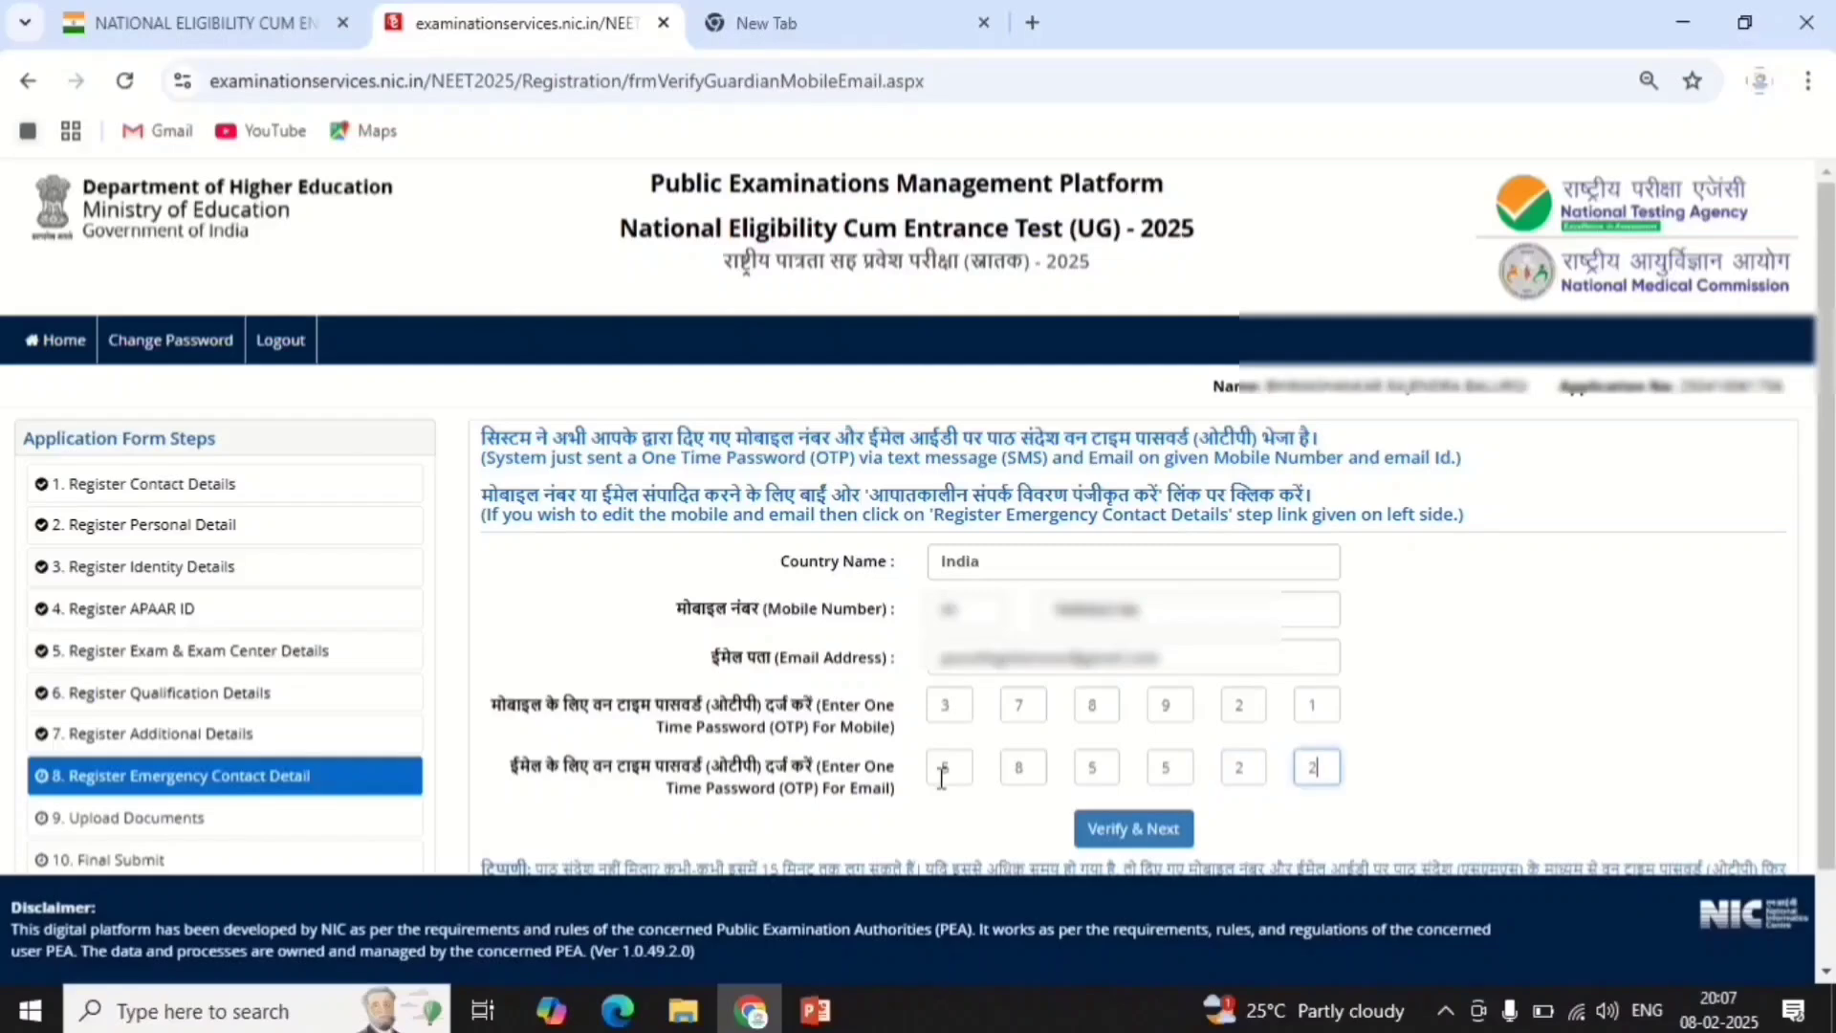
- Fill in all six digits of the emergency contact's email one-time password and submit them for verification
{"action": "scroll", "coordinate": [1185, 746], "scroll_direction": "down", "scroll_amount": 1}
{"action": "left_click", "coordinate": [1176, 736]}
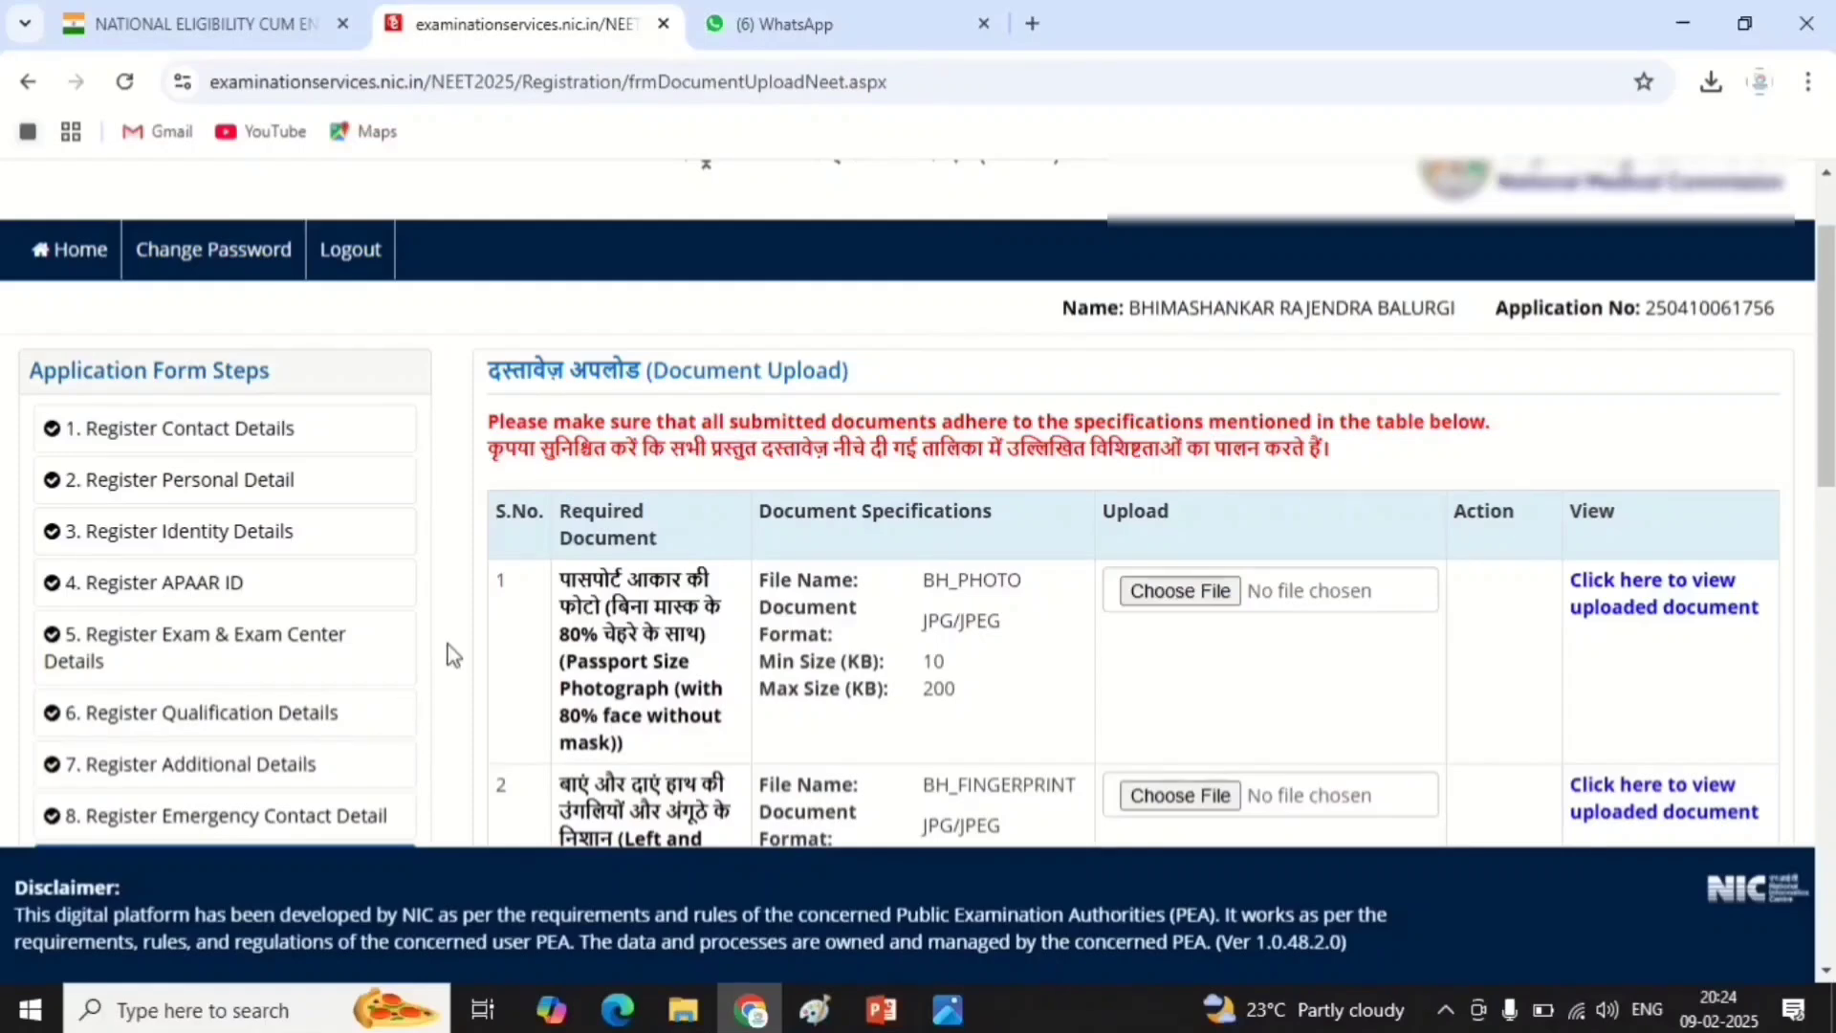
- Review the required file names, formats and size limits for the photograph, fingerprint, signature and postcard photo
{"action": "key", "text": "ctrl+0"}
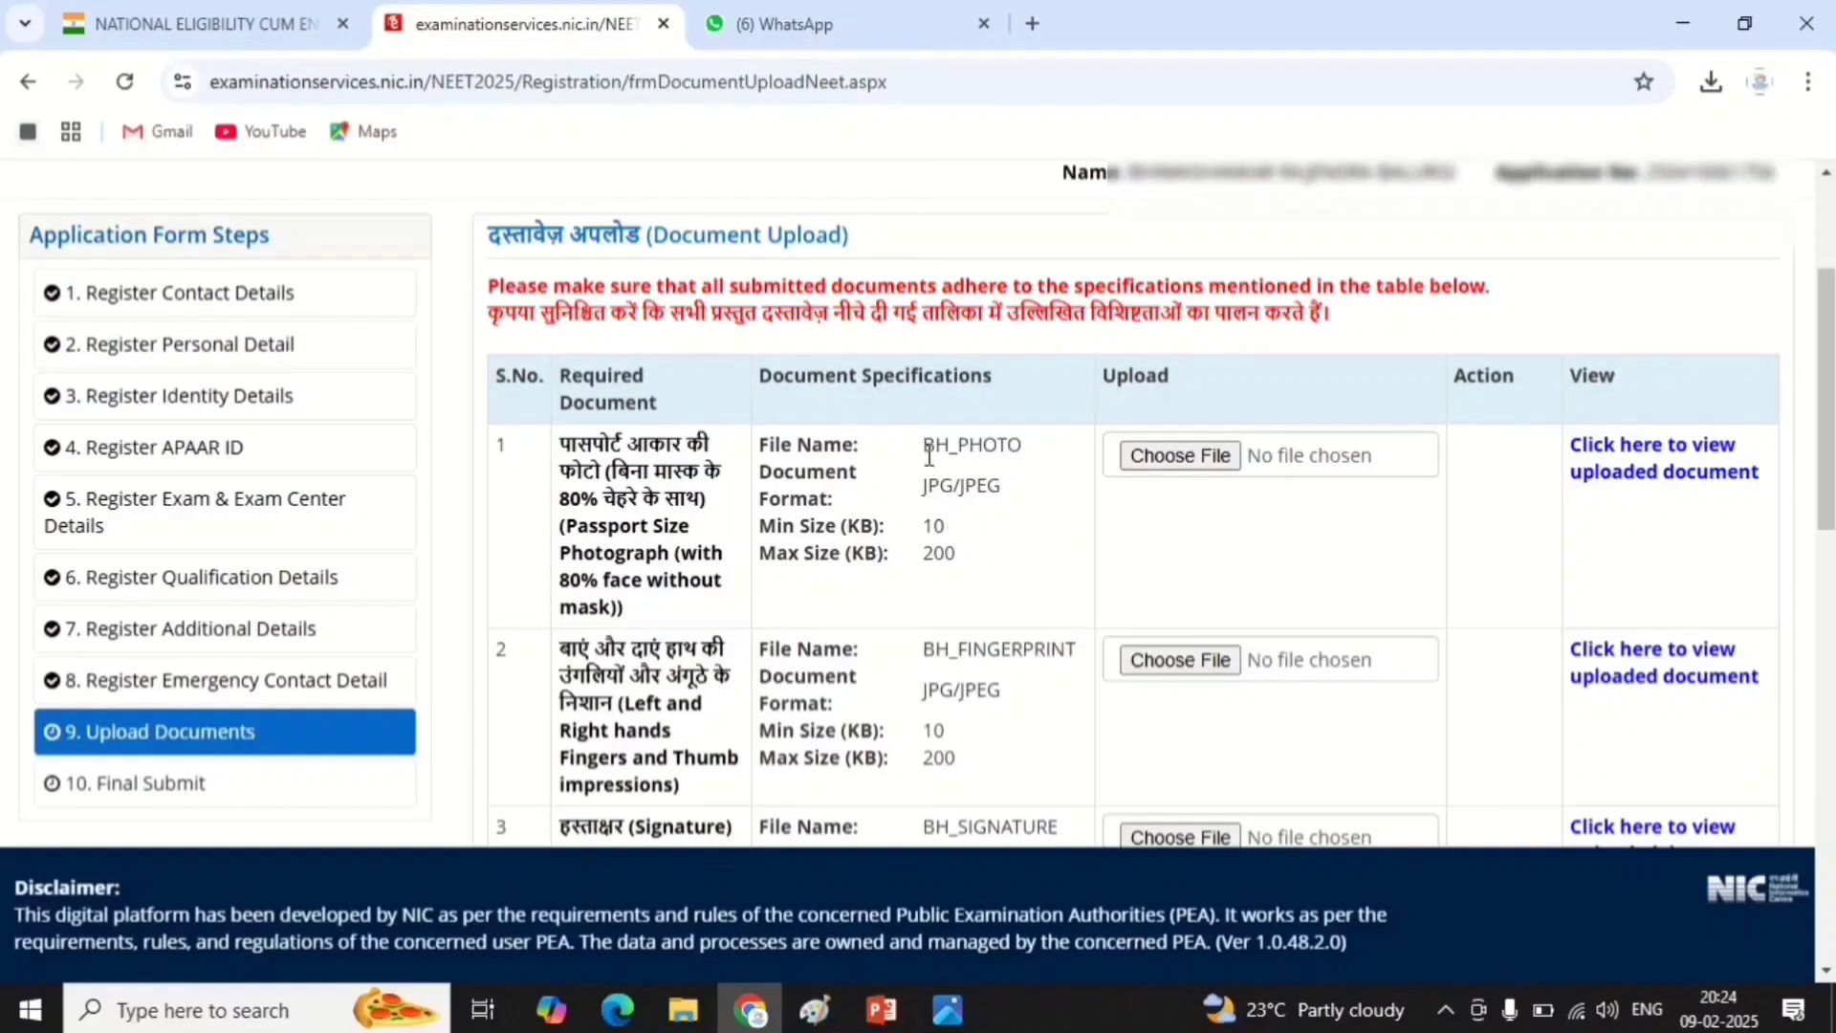
{"action": "left_click_drag", "start_coordinate": [923, 454], "coordinate": [1011, 447]}
{"action": "left_click_drag", "start_coordinate": [959, 649], "coordinate": [1085, 642]}
{"action": "scroll", "coordinate": [1074, 644], "scroll_direction": "down", "scroll_amount": 3}
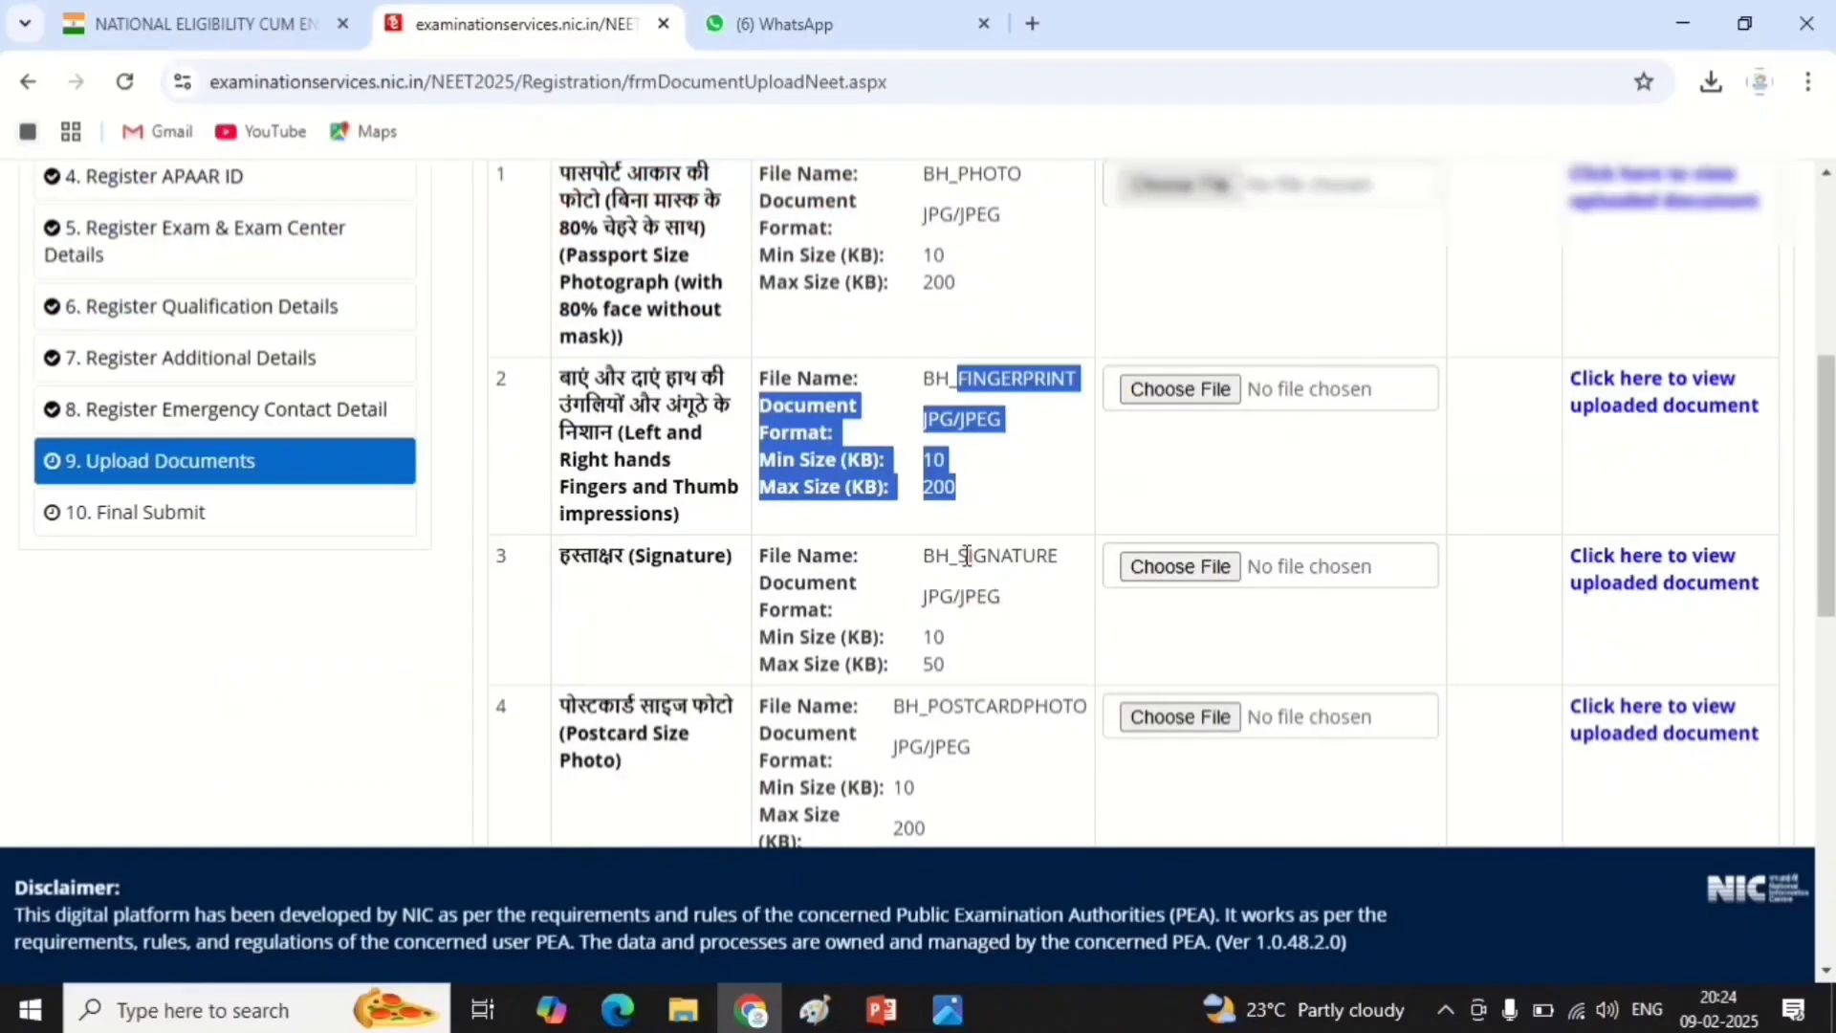
{"action": "left_click_drag", "start_coordinate": [968, 557], "coordinate": [1036, 533]}
{"action": "scroll", "coordinate": [1042, 533], "scroll_direction": "up", "scroll_amount": 2}
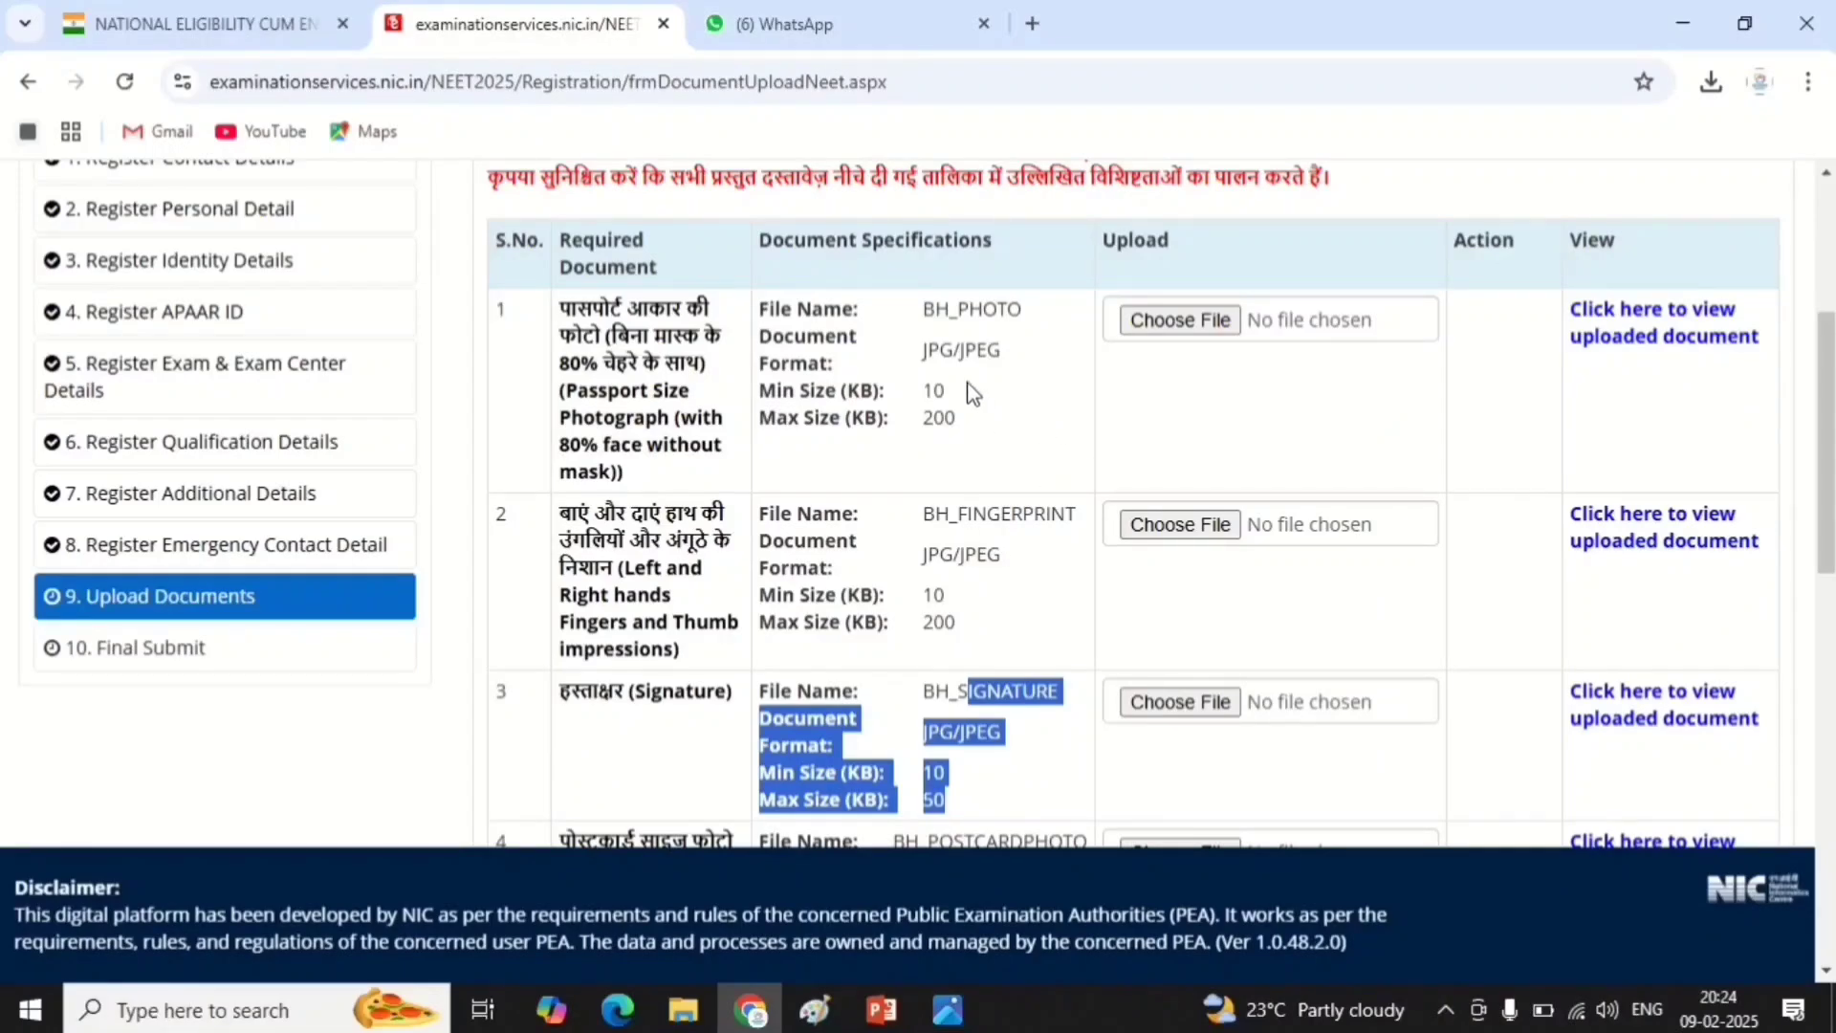
{"action": "left_click_drag", "start_coordinate": [924, 309], "coordinate": [1033, 311]}
{"action": "left_click_drag", "start_coordinate": [824, 309], "coordinate": [804, 309]}
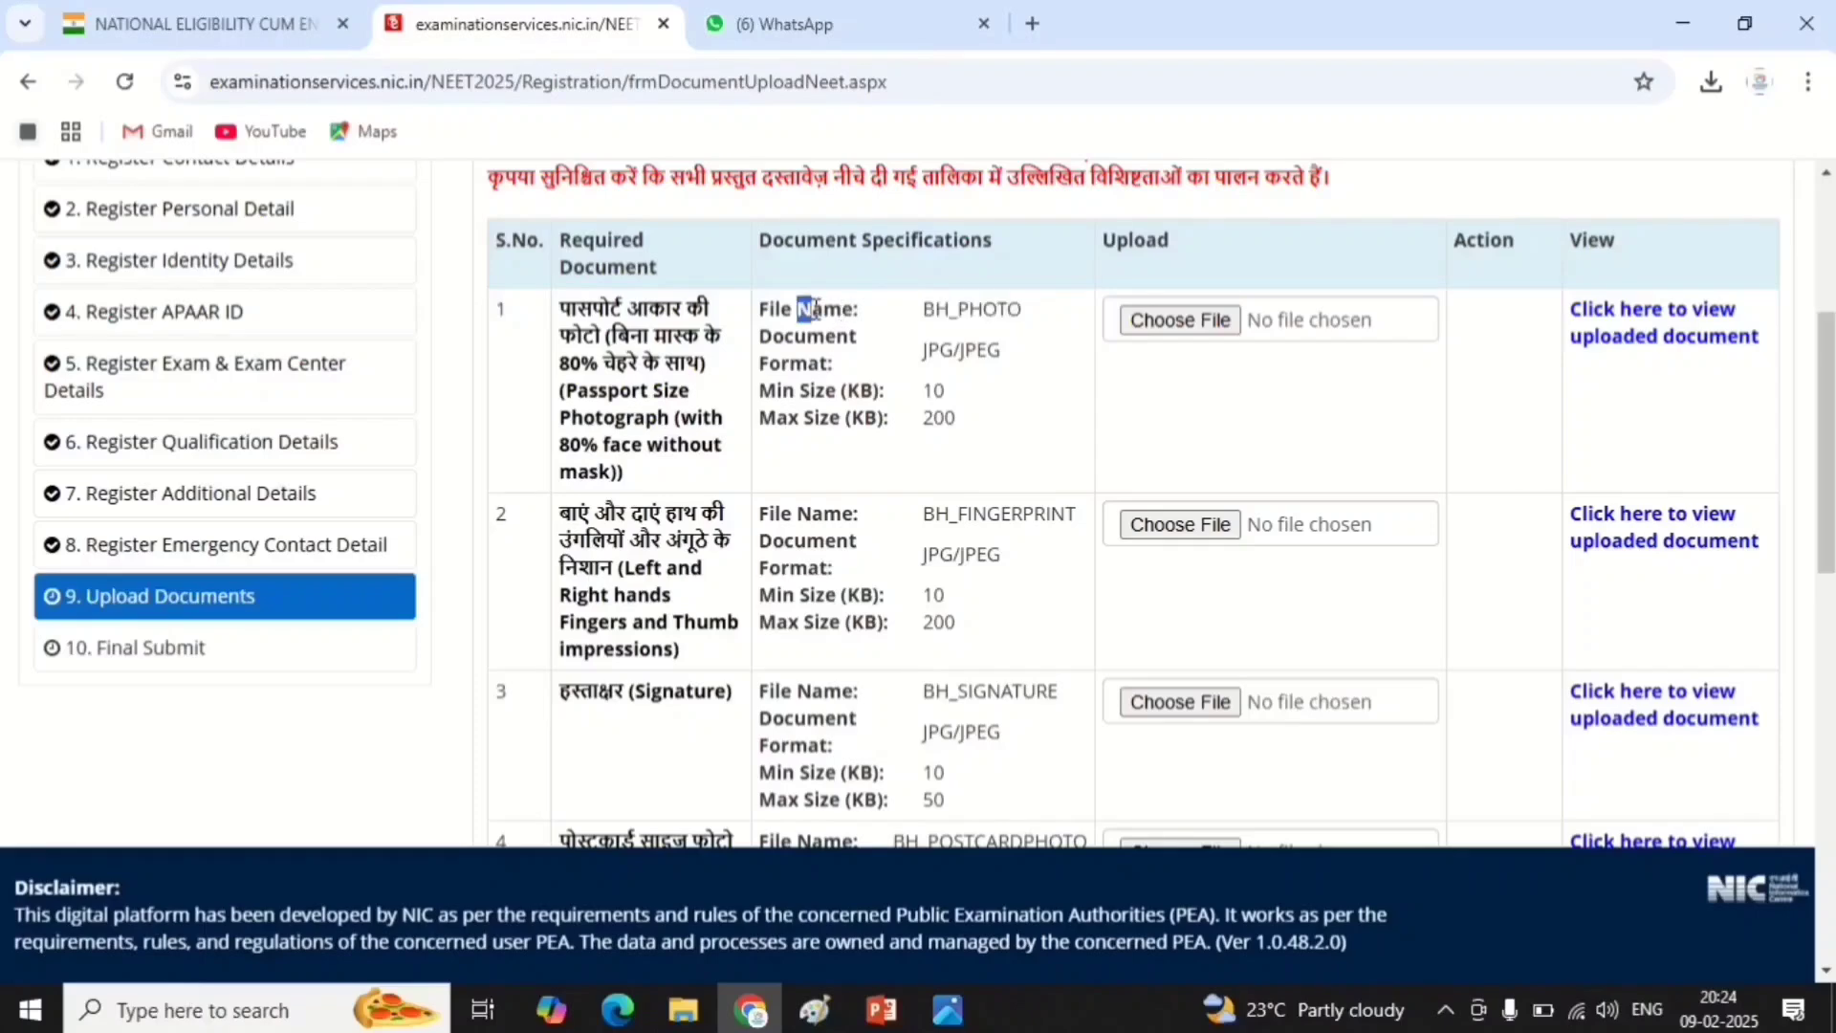
{"action": "left_click_drag", "start_coordinate": [924, 309], "coordinate": [1022, 308]}
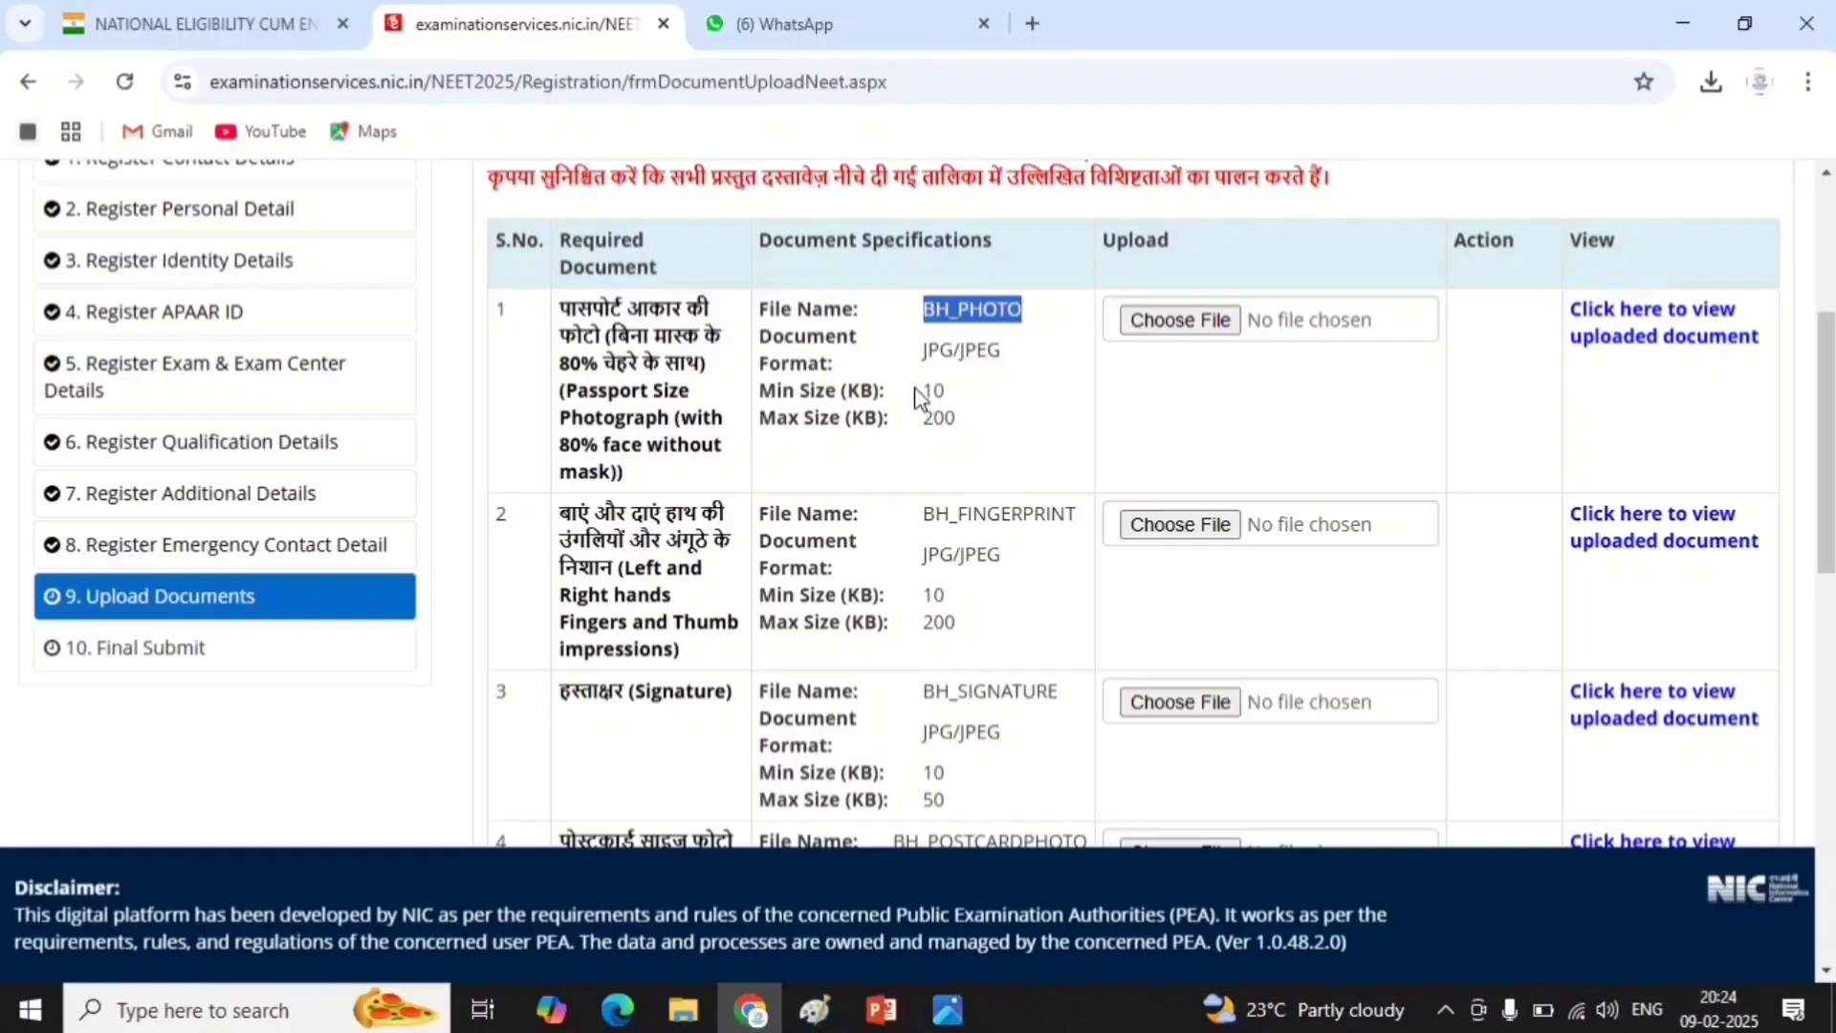
{"action": "left_click_drag", "start_coordinate": [934, 390], "coordinate": [956, 421]}
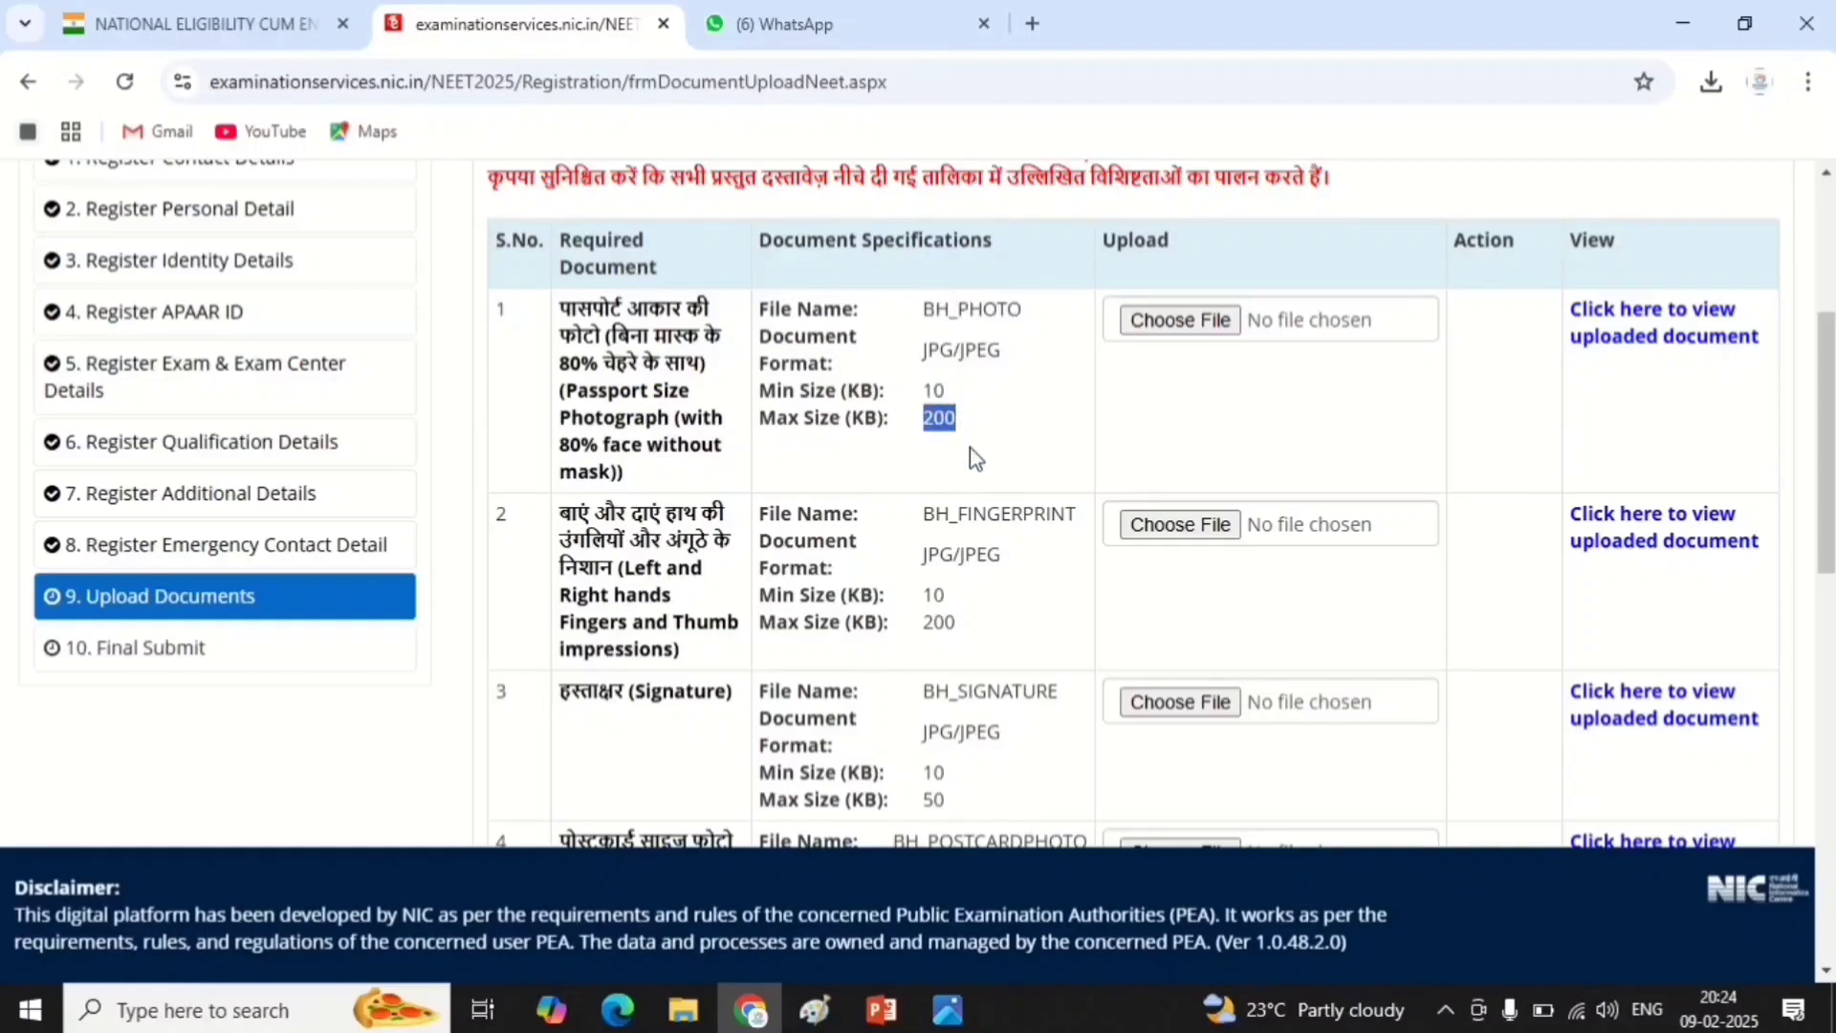
{"action": "scroll", "coordinate": [972, 469], "scroll_direction": "down", "scroll_amount": 3}
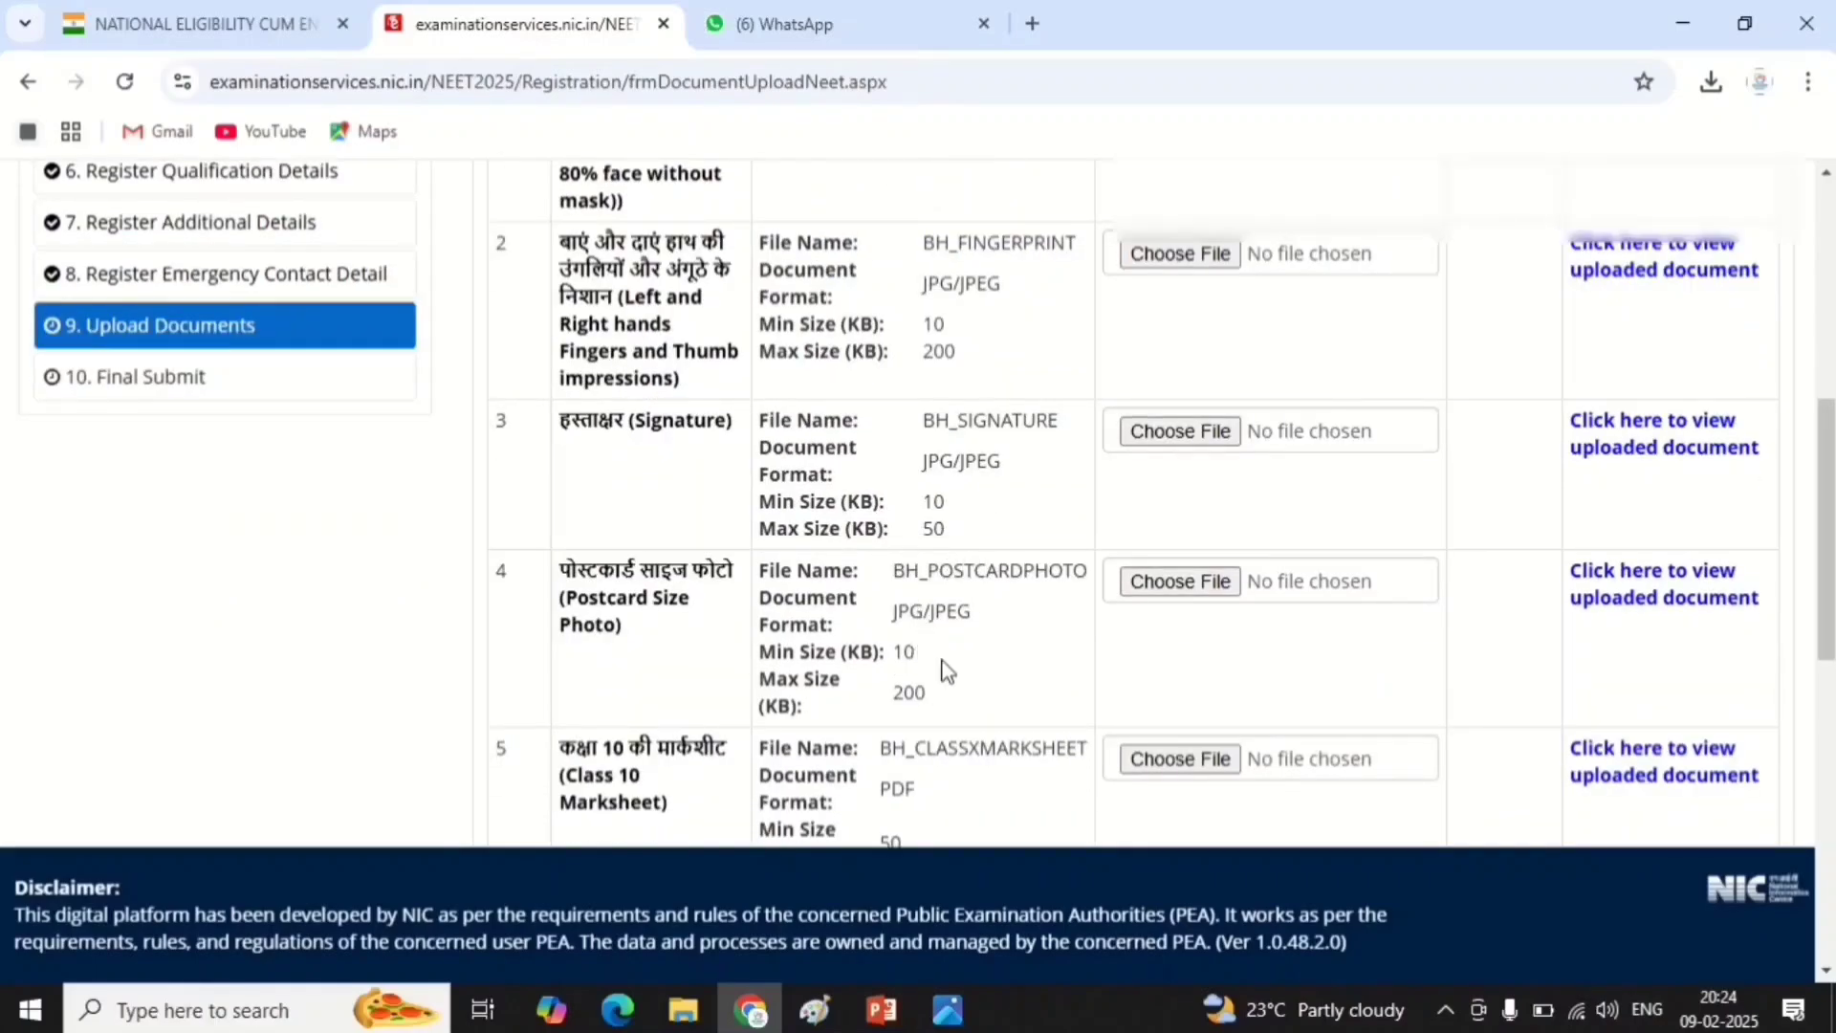
{"action": "scroll", "coordinate": [951, 665], "scroll_direction": "up", "scroll_amount": 2}
{"action": "scroll", "coordinate": [955, 651], "scroll_direction": "up", "scroll_amount": 4}
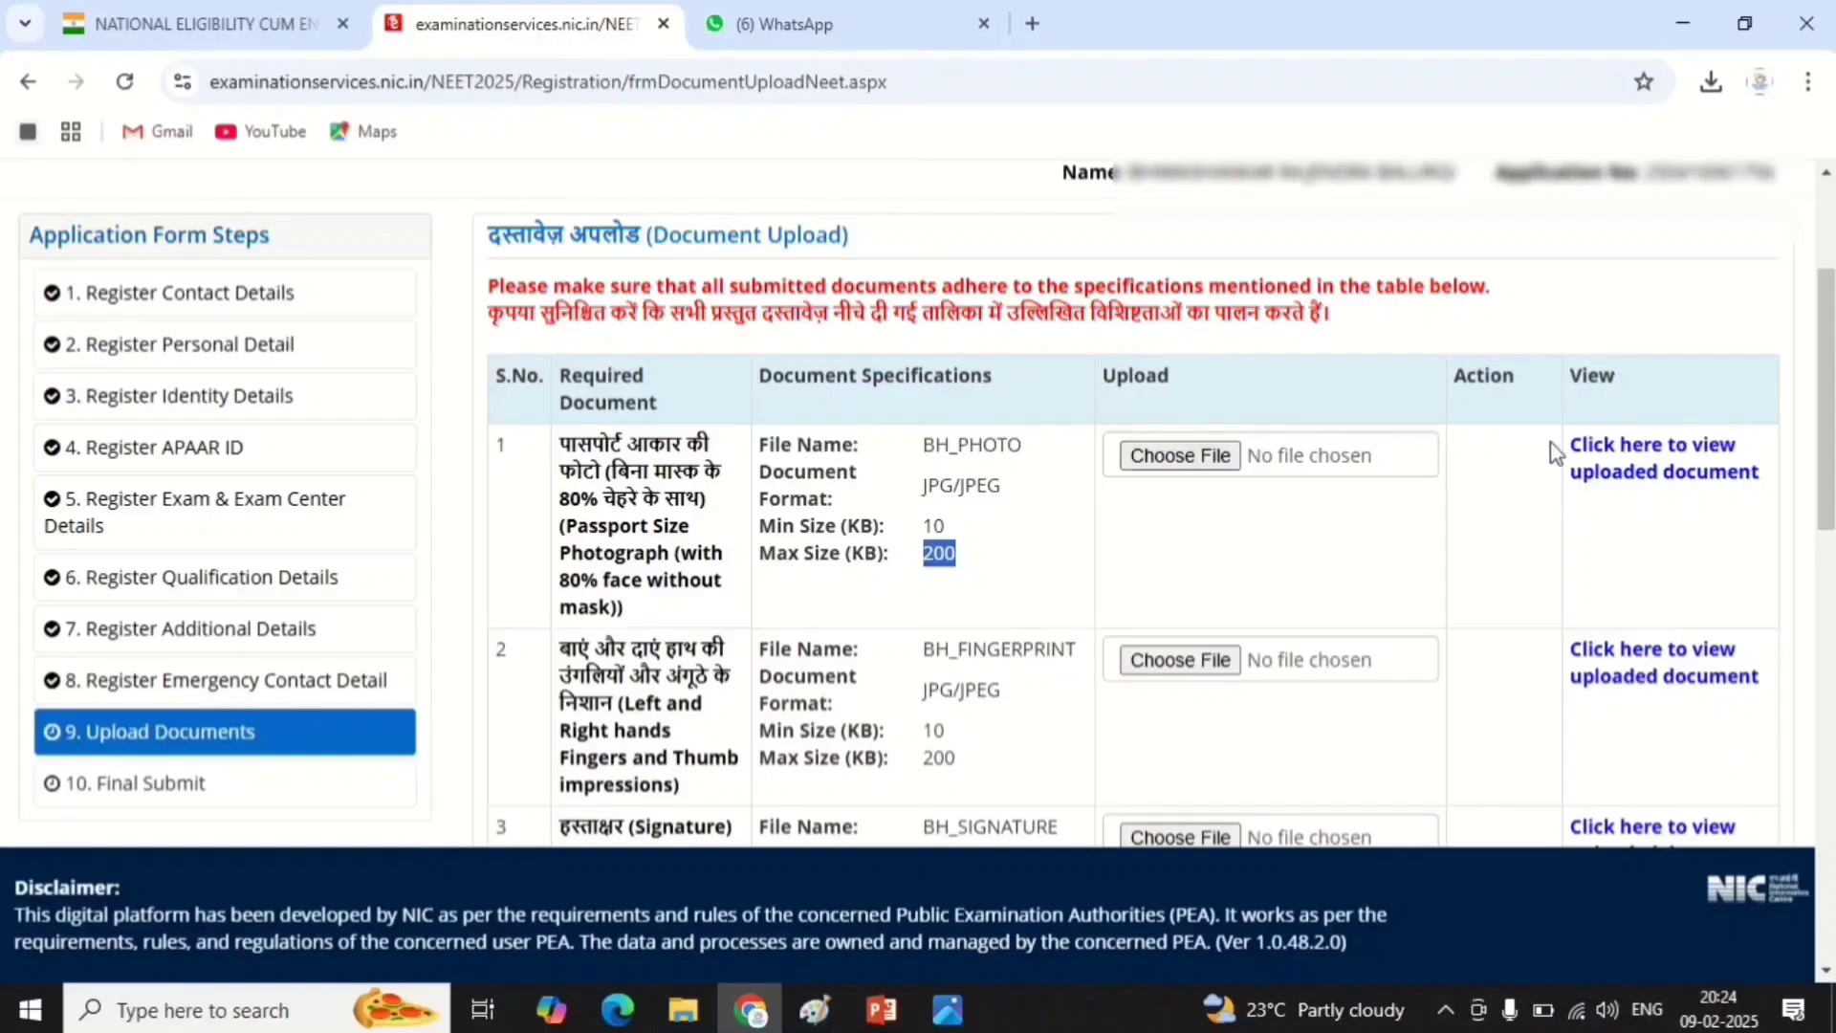
- Upload BH_PHOTO.jpg from the applicant's folder on the Desktop as the passport photograph, accepting the 140 by 180 px crop
{"action": "left_click", "coordinate": [1176, 457]}
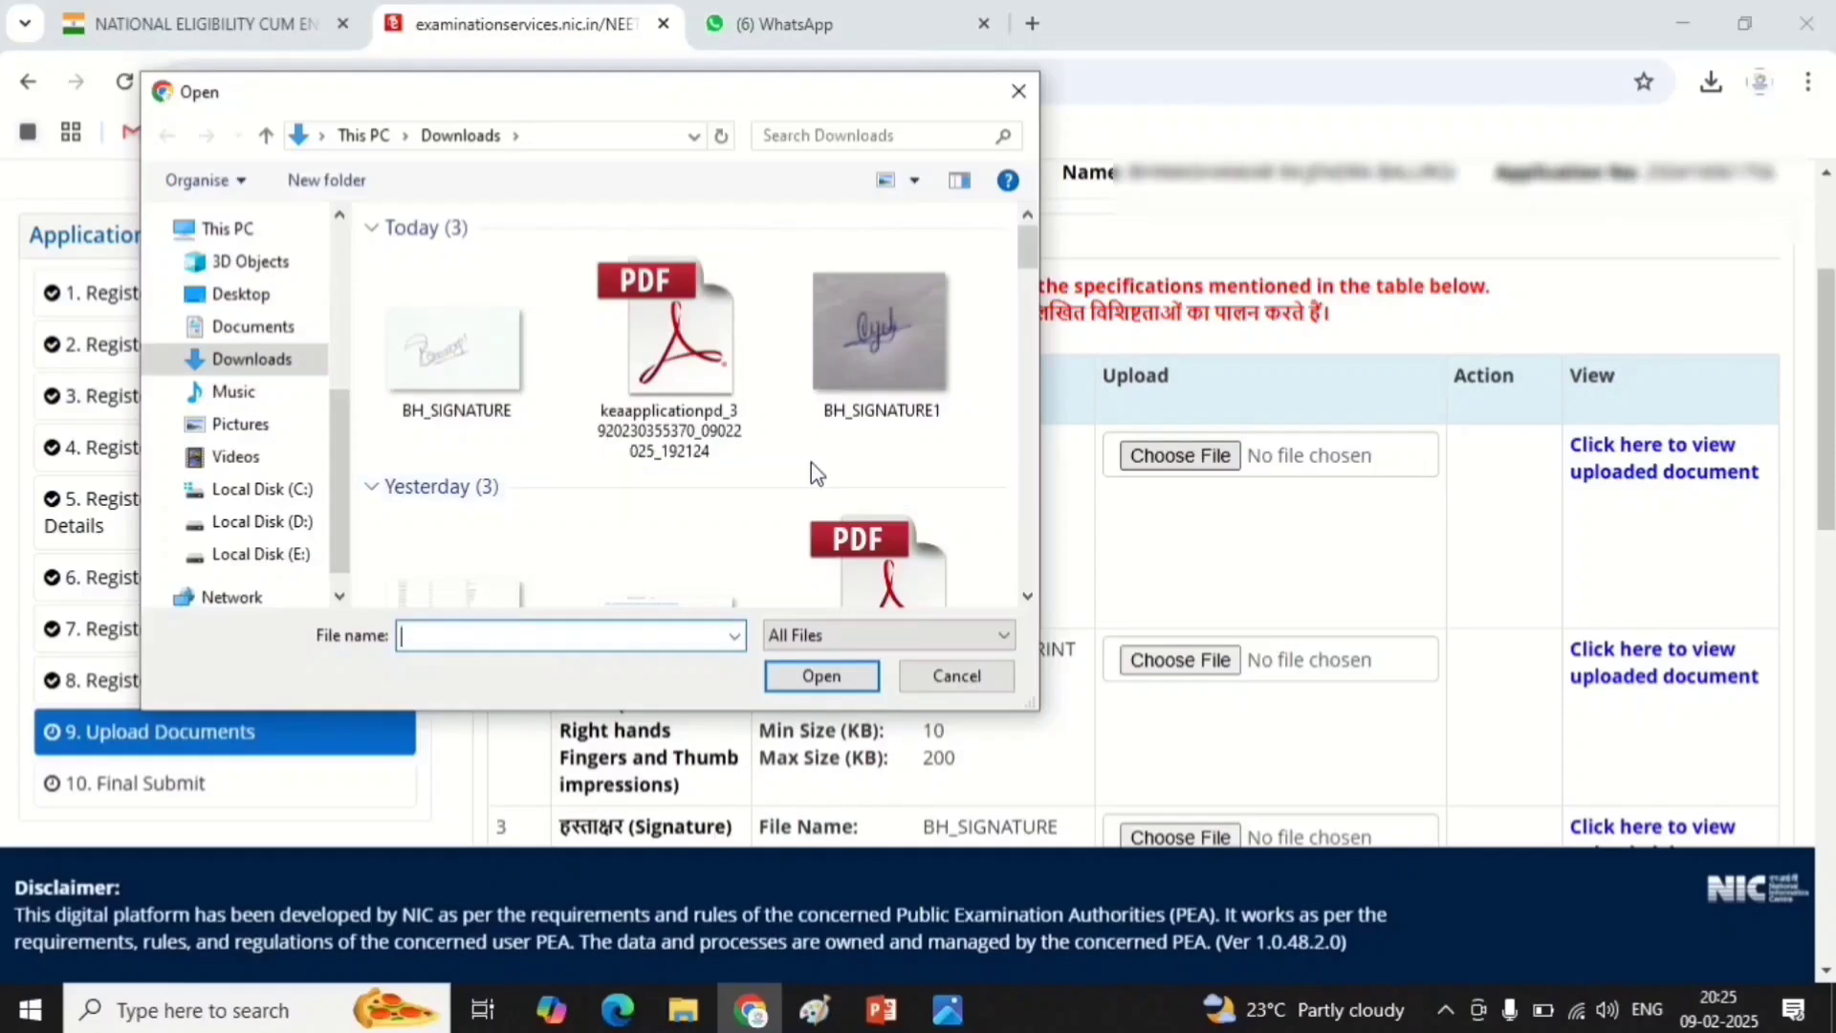
{"action": "scroll", "coordinate": [811, 462], "scroll_direction": "down", "scroll_amount": 3}
{"action": "scroll", "coordinate": [811, 462], "scroll_direction": "up", "scroll_amount": 3}
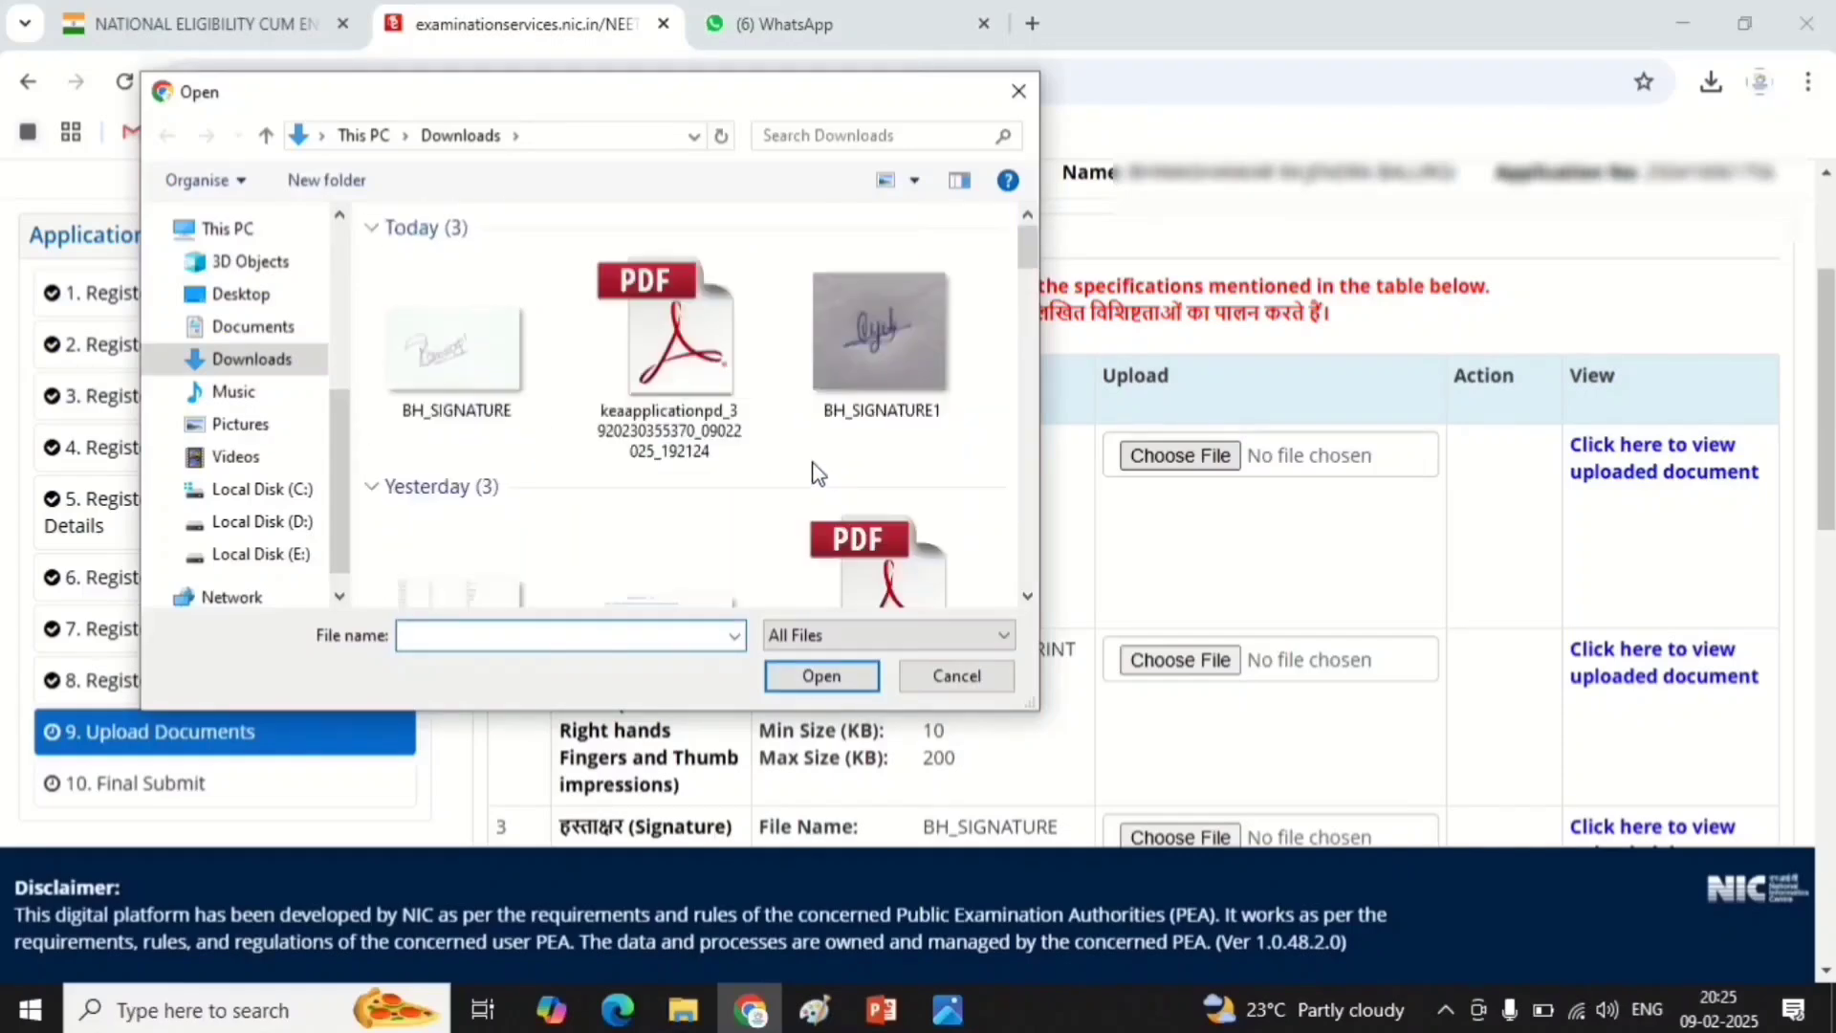
{"action": "left_click", "coordinate": [240, 294]}
{"action": "double_click", "coordinate": [445, 287]}
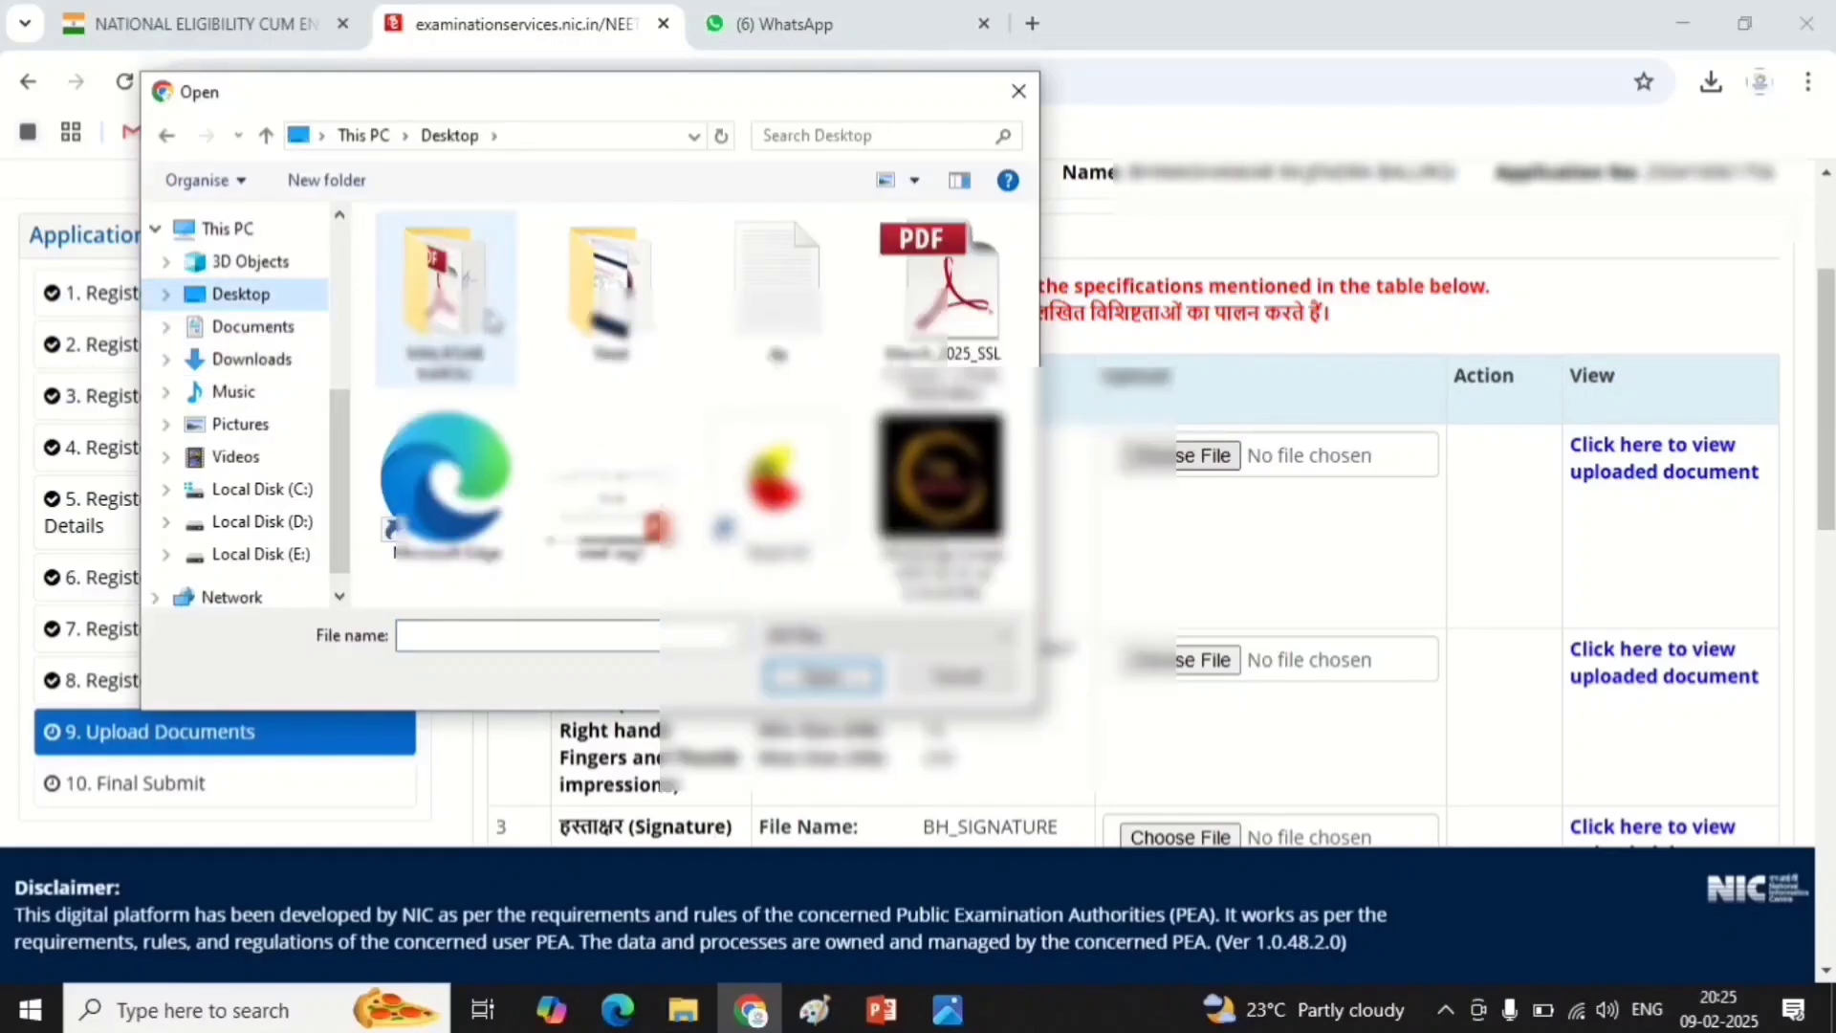
{"action": "double_click", "coordinate": [605, 478]}
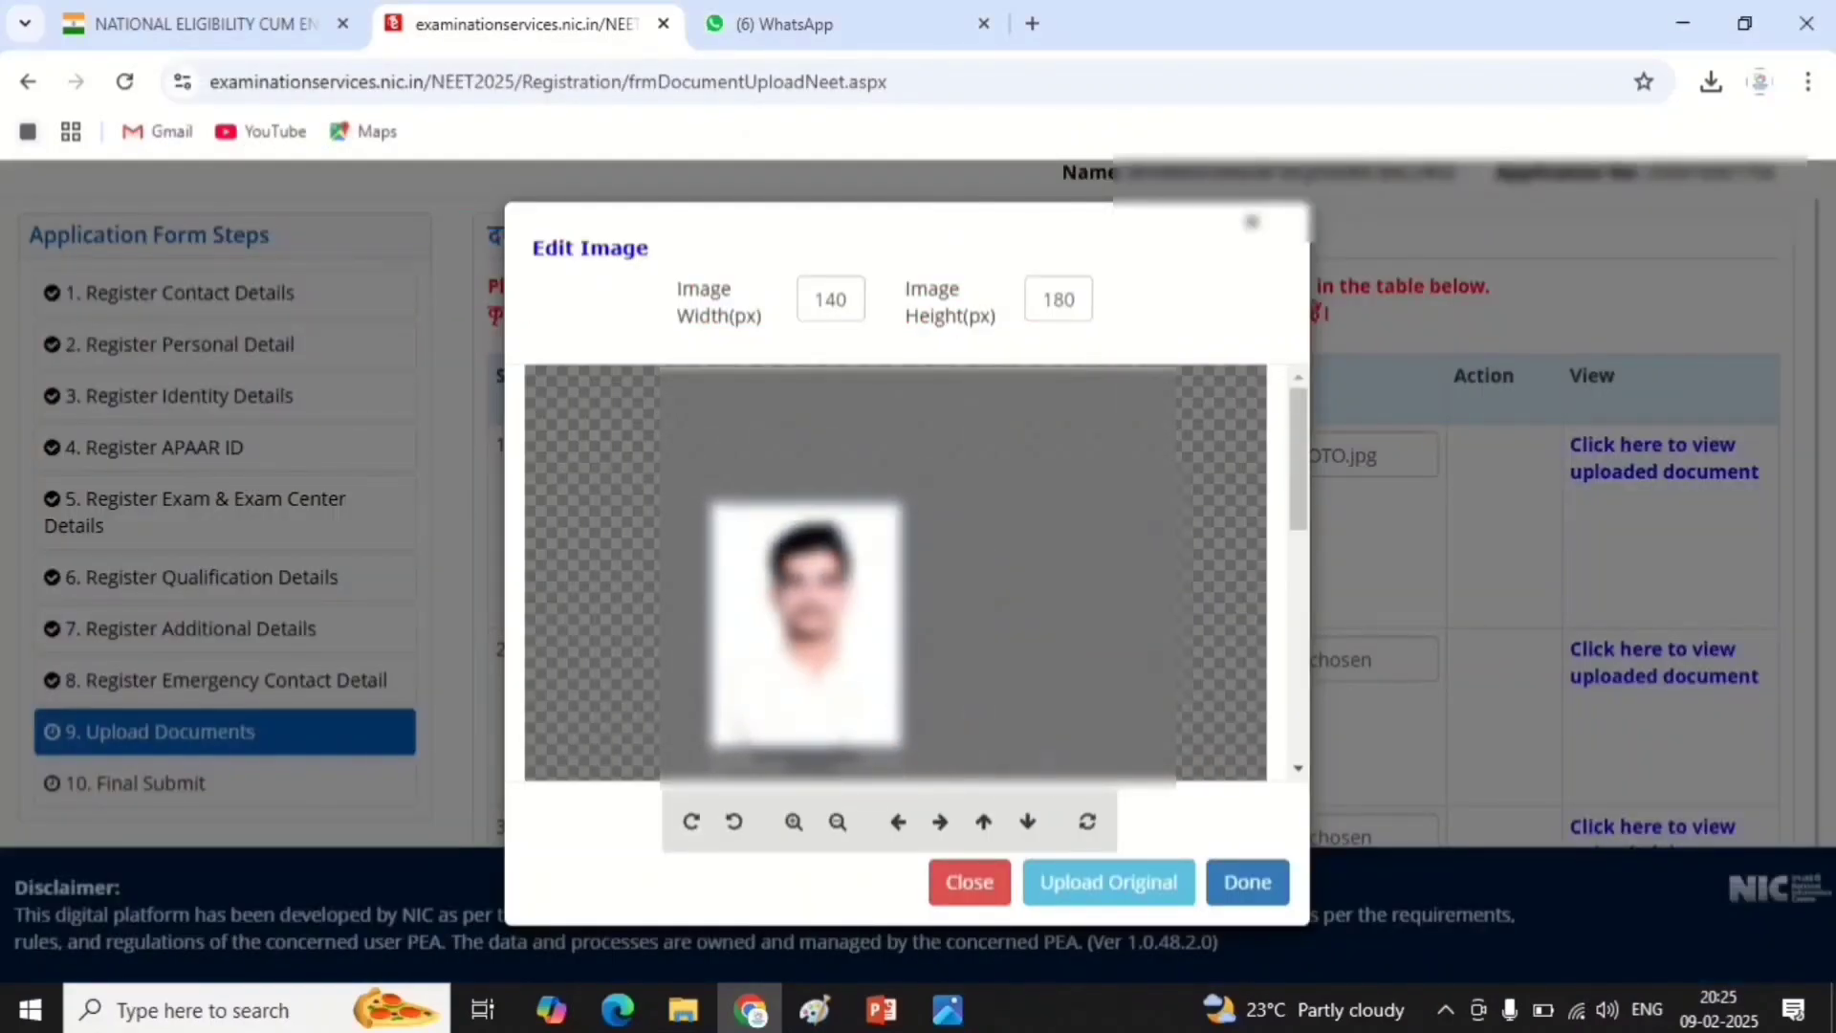
{"action": "left_click", "coordinate": [1222, 875]}
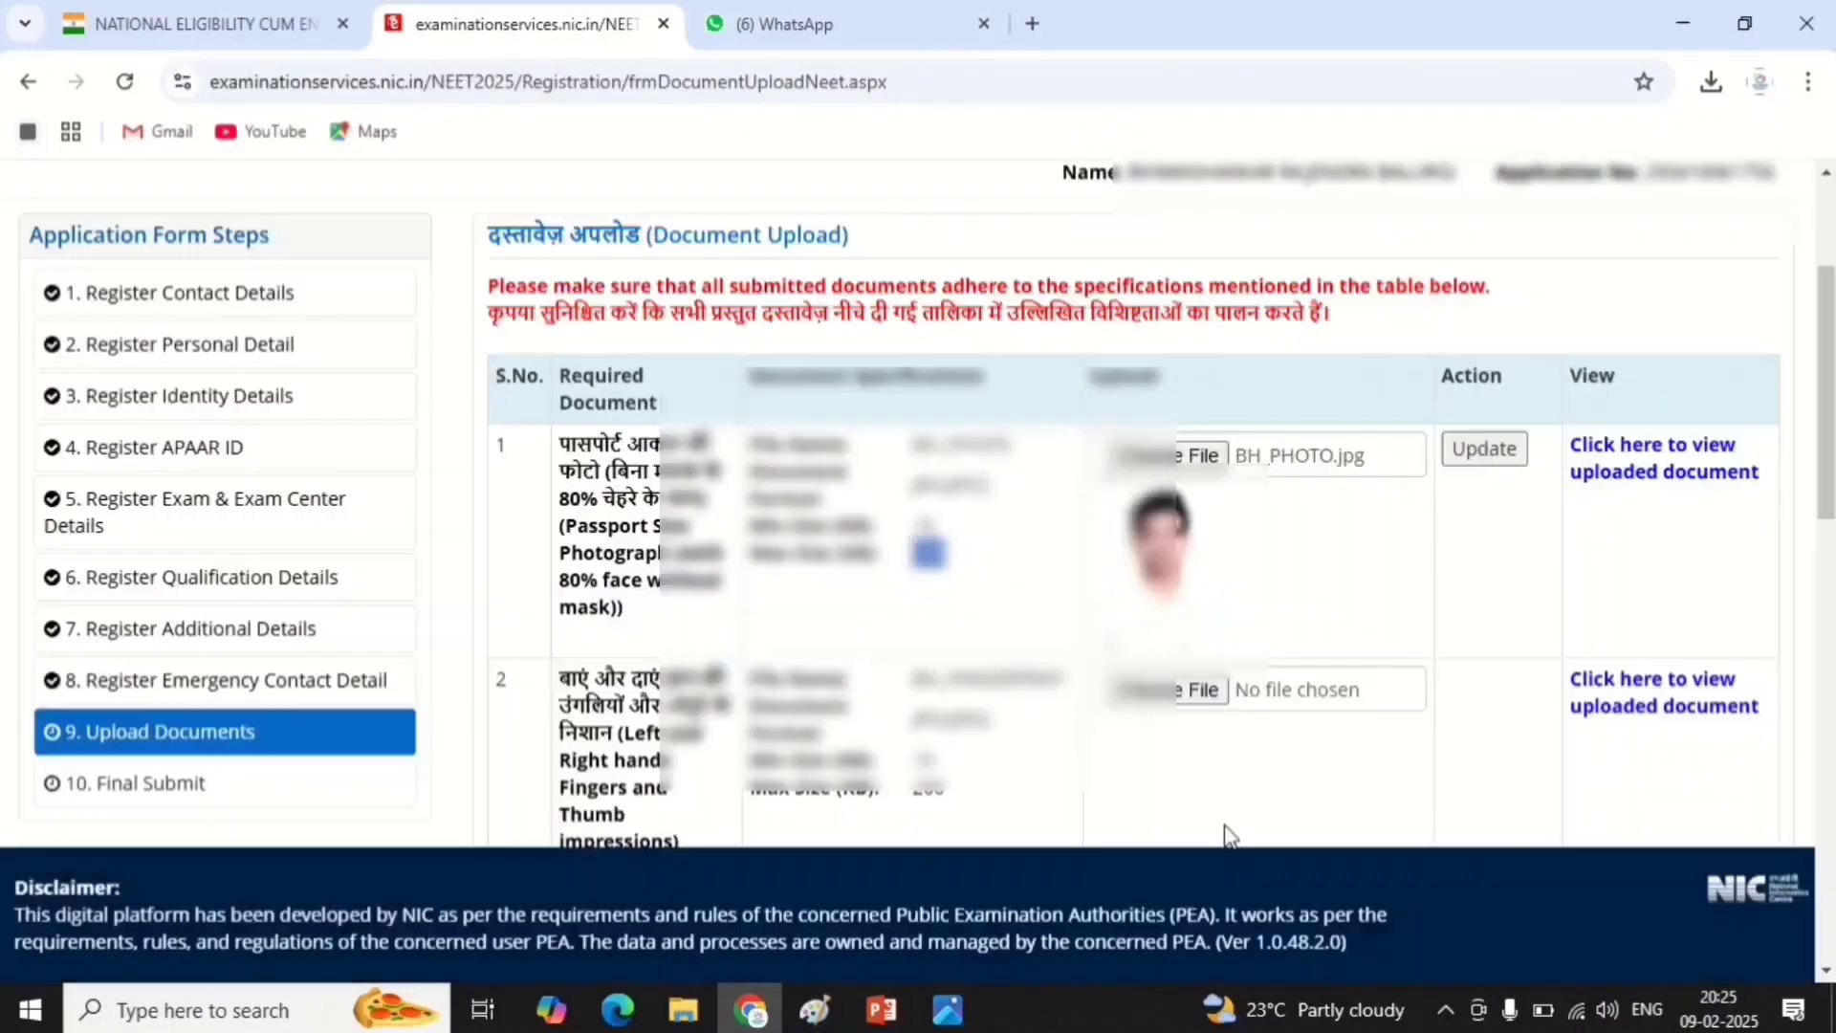
{"action": "left_click", "coordinate": [1487, 455]}
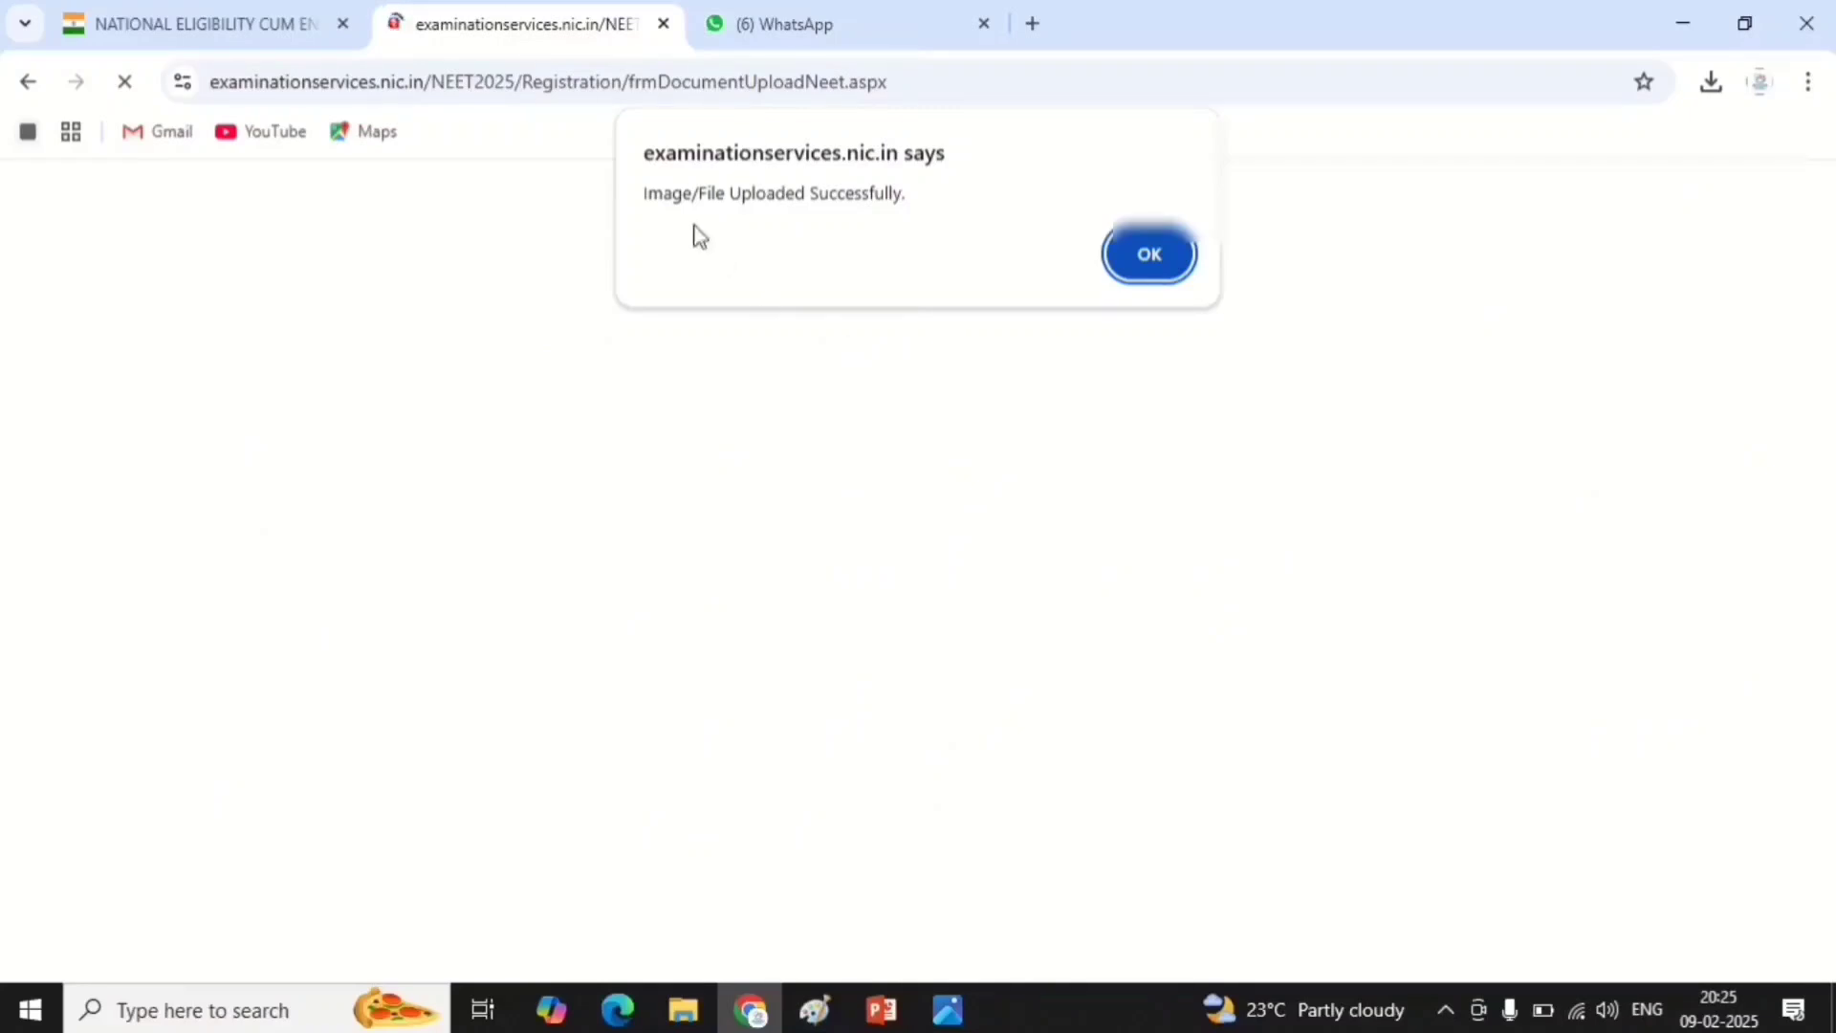
{"action": "left_click", "coordinate": [1147, 254]}
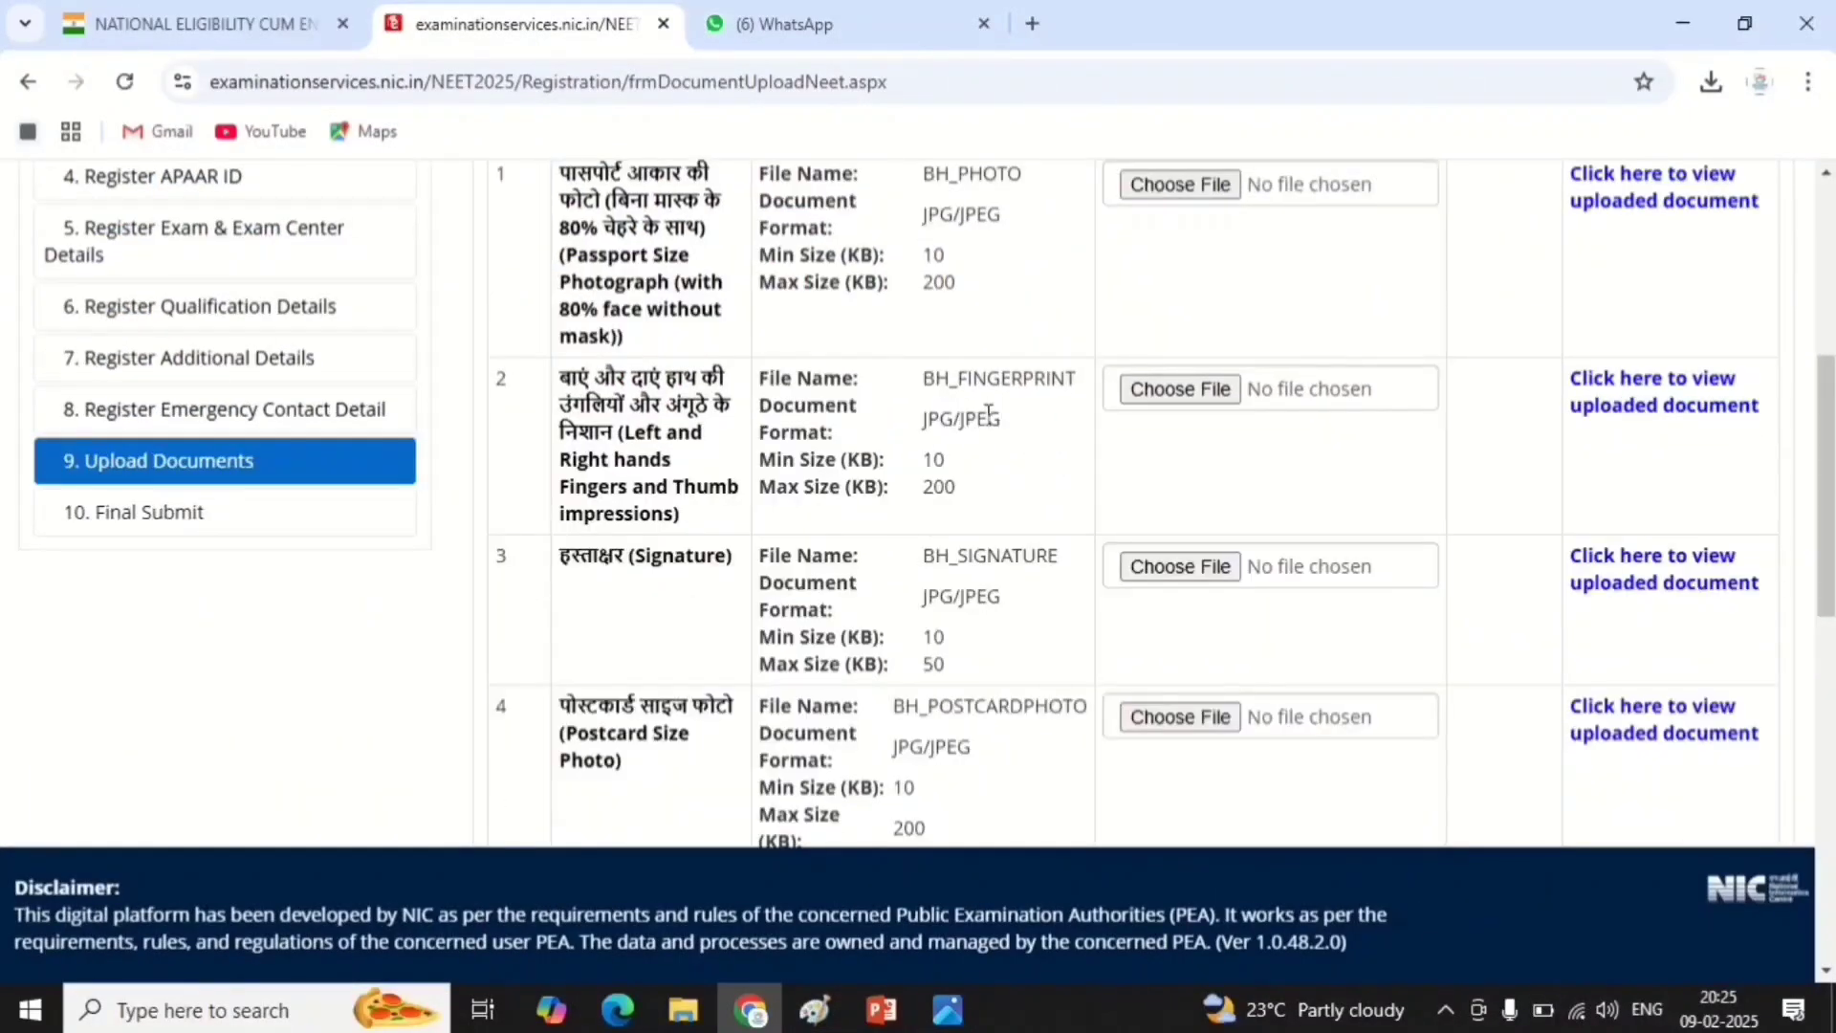
- Choose the BH_FINGERPRINT image from the applicant's folder for the left and right hand finger and thumb impressions
{"action": "scroll", "coordinate": [1147, 401], "scroll_direction": "up", "scroll_amount": 2}
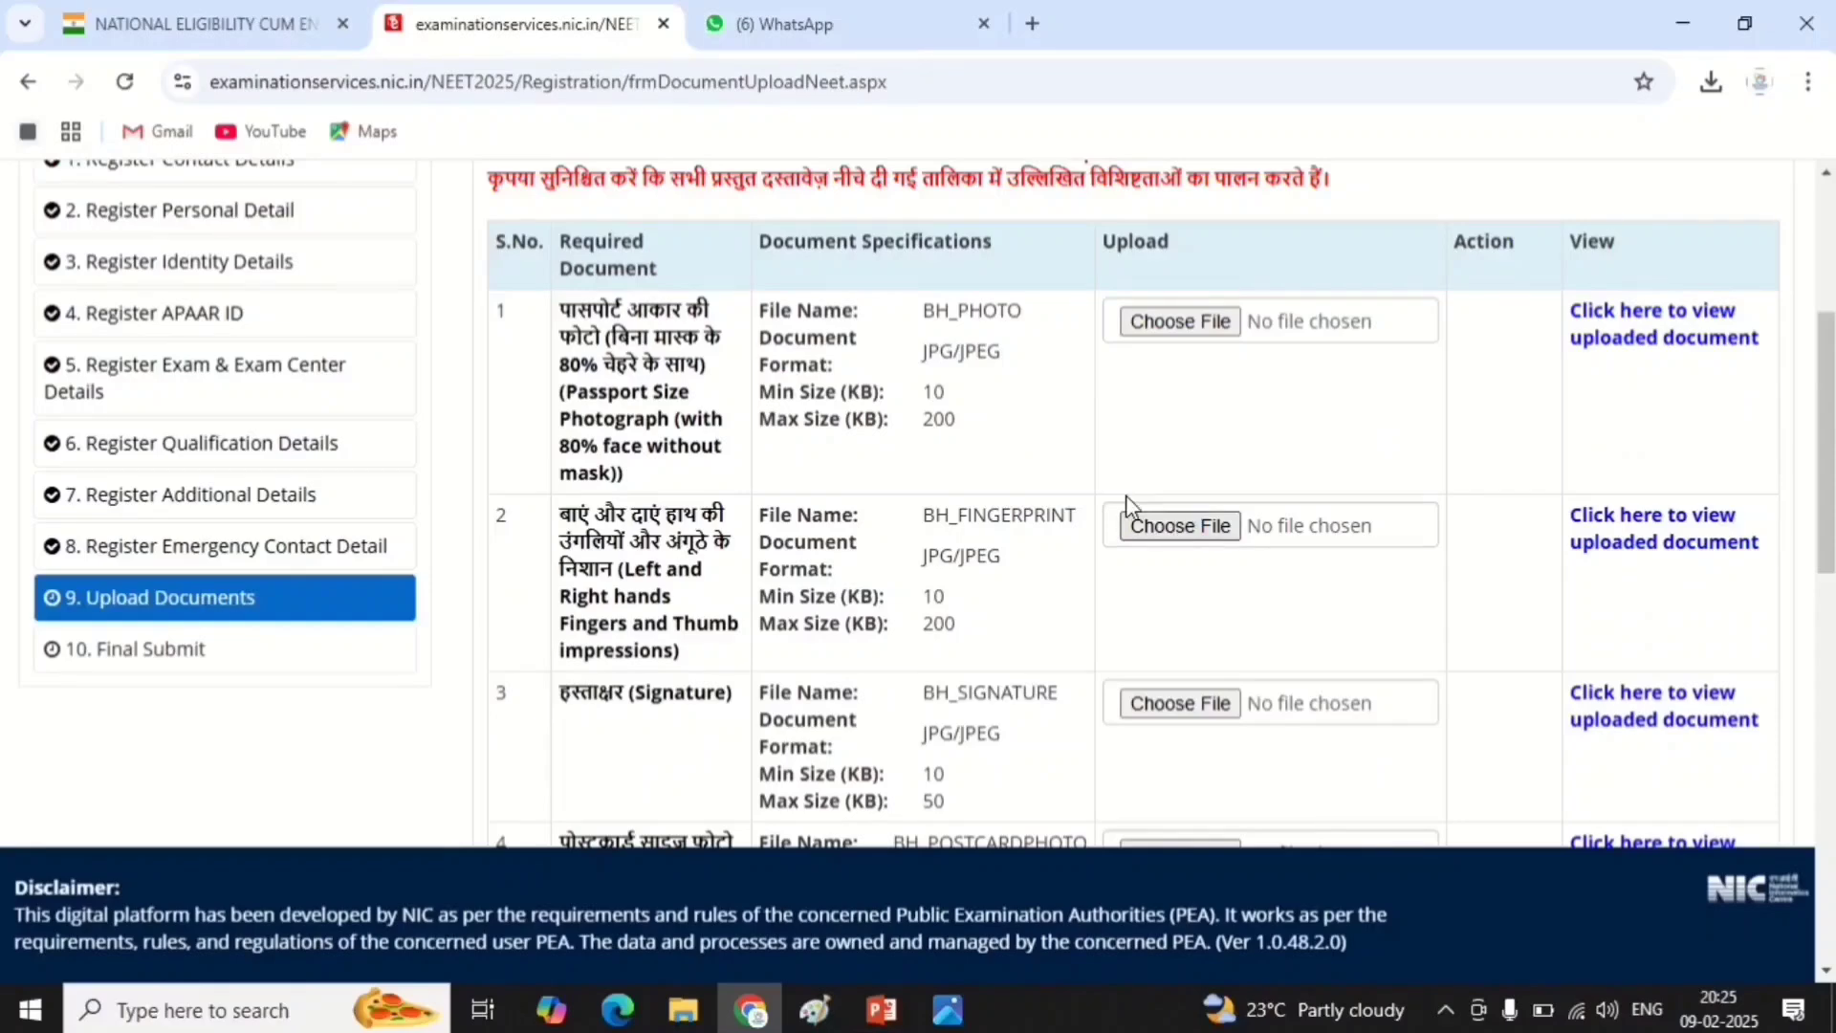
{"action": "left_click", "coordinate": [1180, 526]}
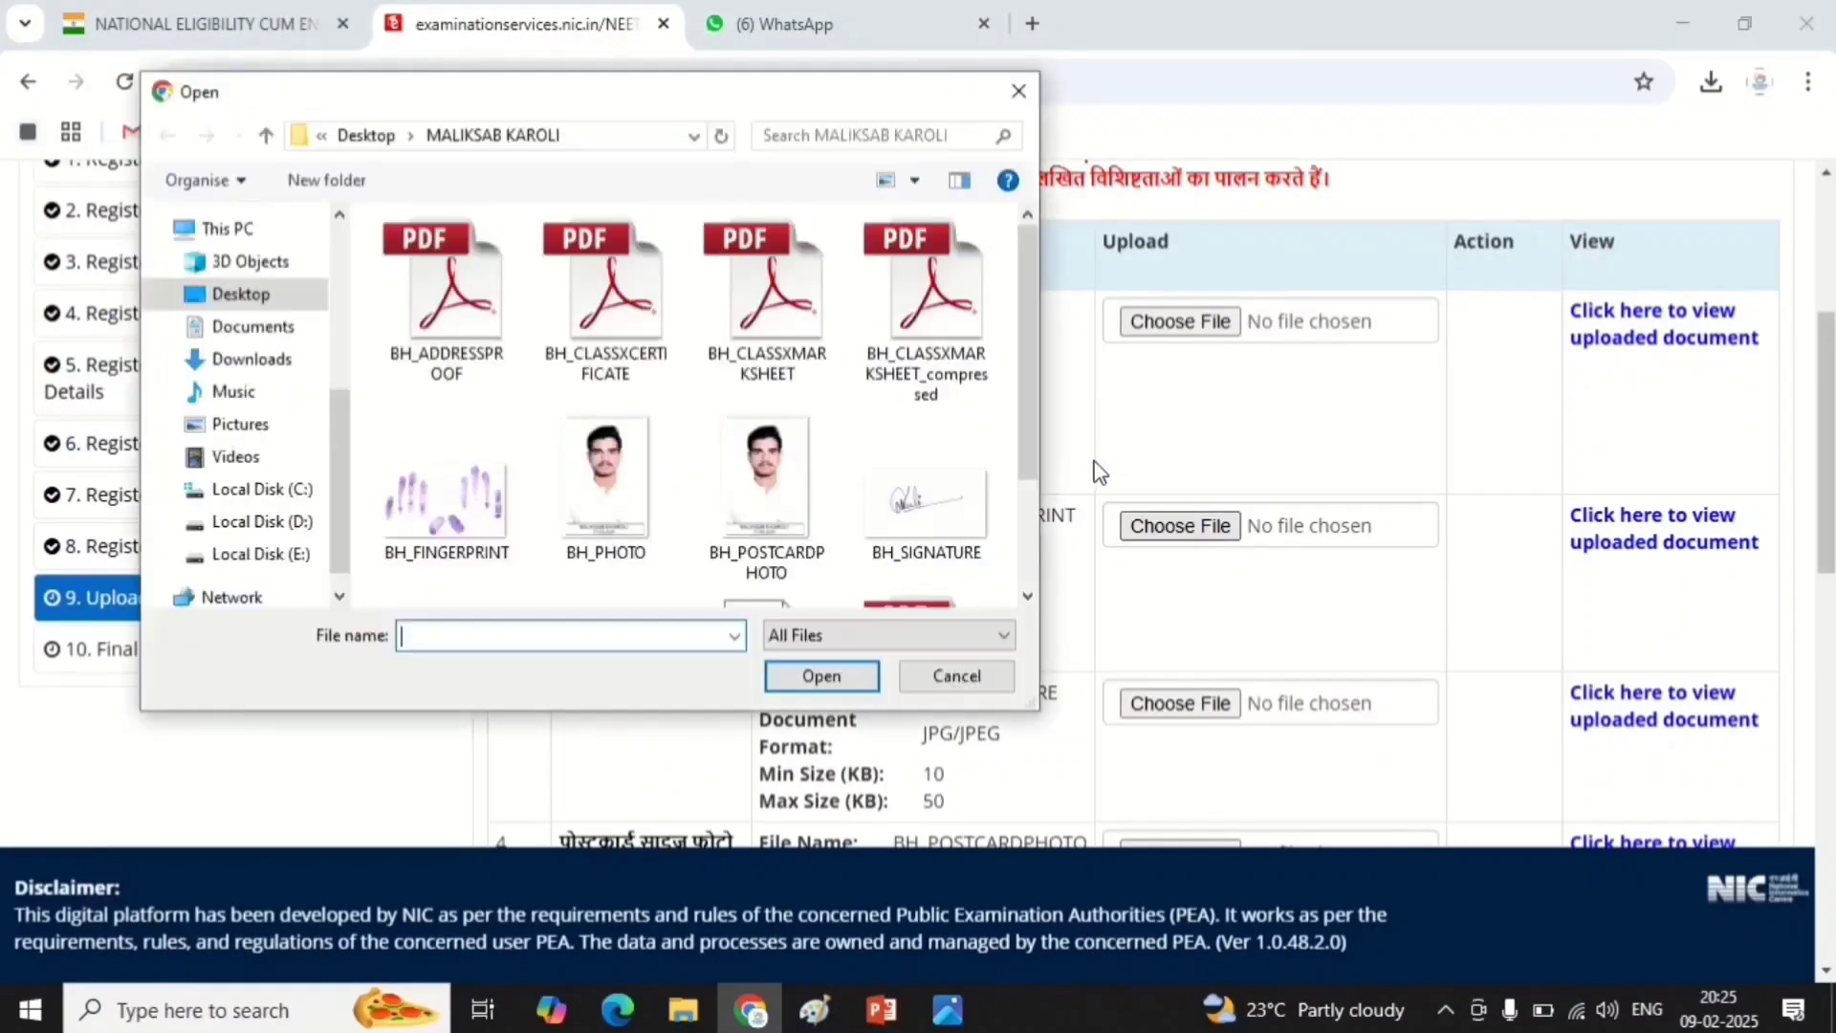
{"action": "double_click", "coordinate": [493, 526]}
{"action": "scroll", "coordinate": [959, 471], "scroll_direction": "down", "scroll_amount": 5}
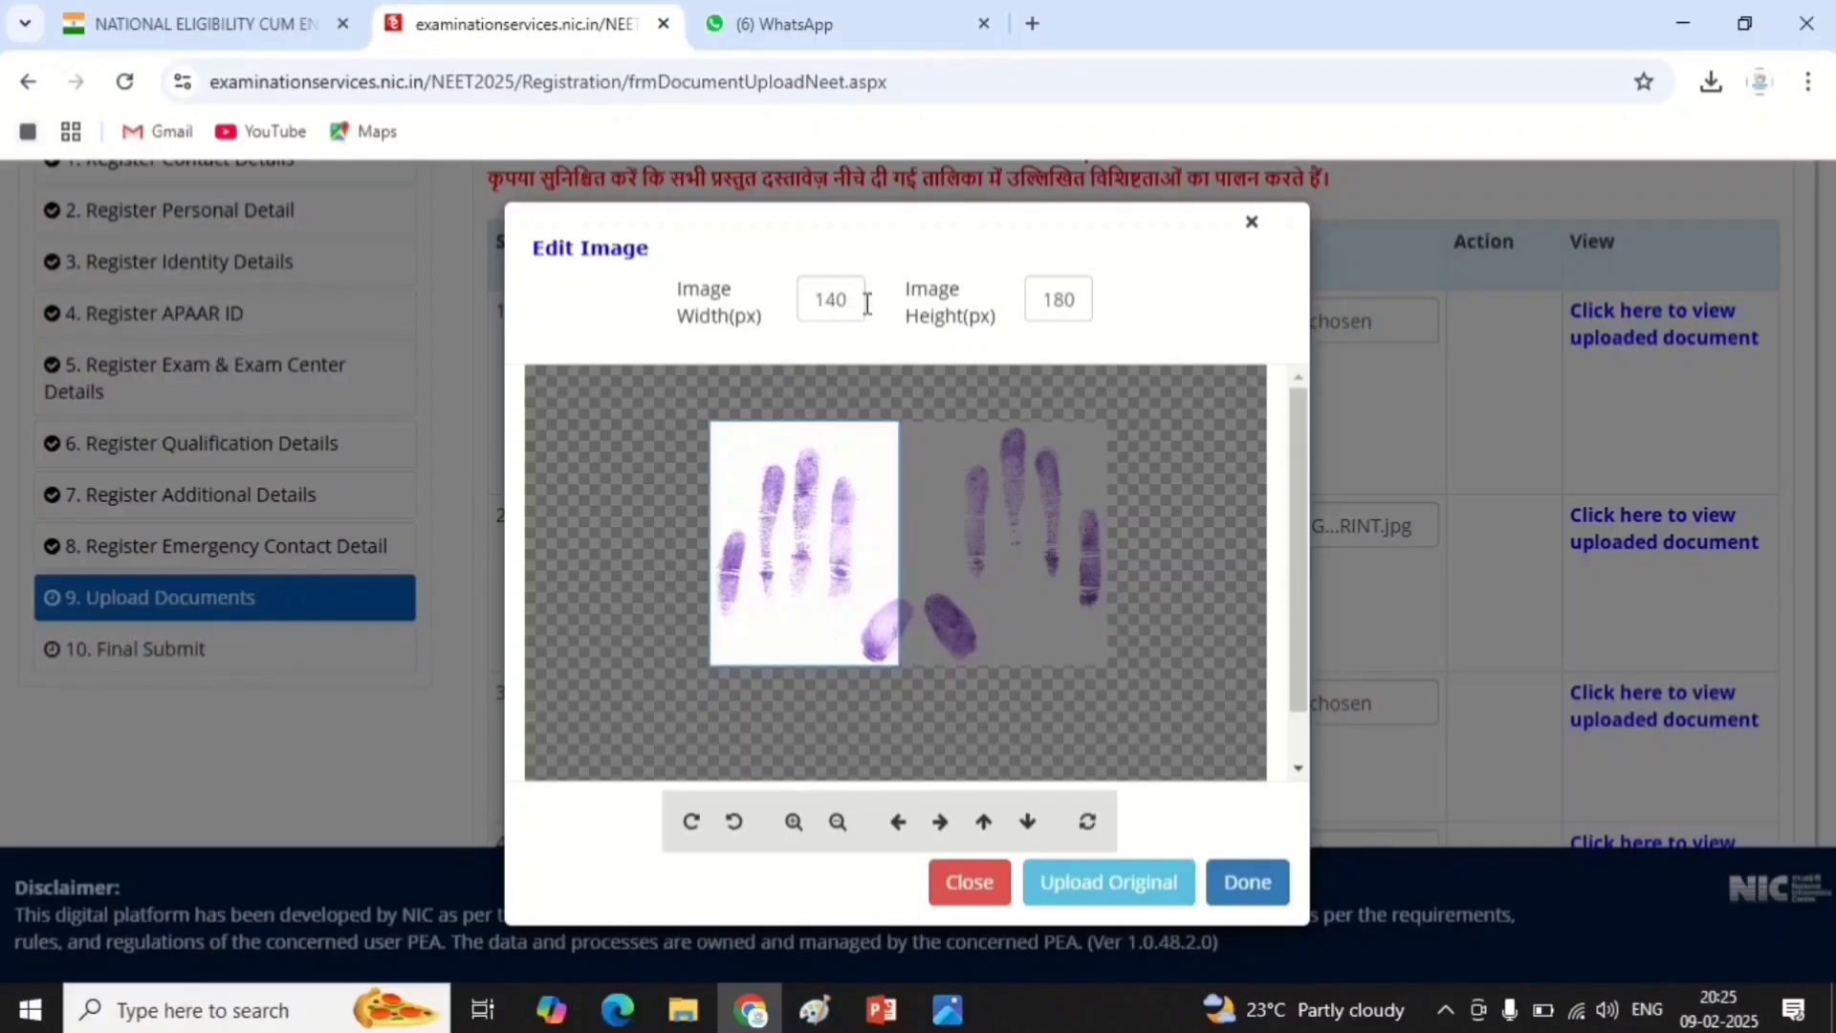
- Try an image width of 250 px for the fingerprint crop and shift the crop frame over the prints
{"action": "left_click_drag", "start_coordinate": [858, 298], "coordinate": [778, 280]}
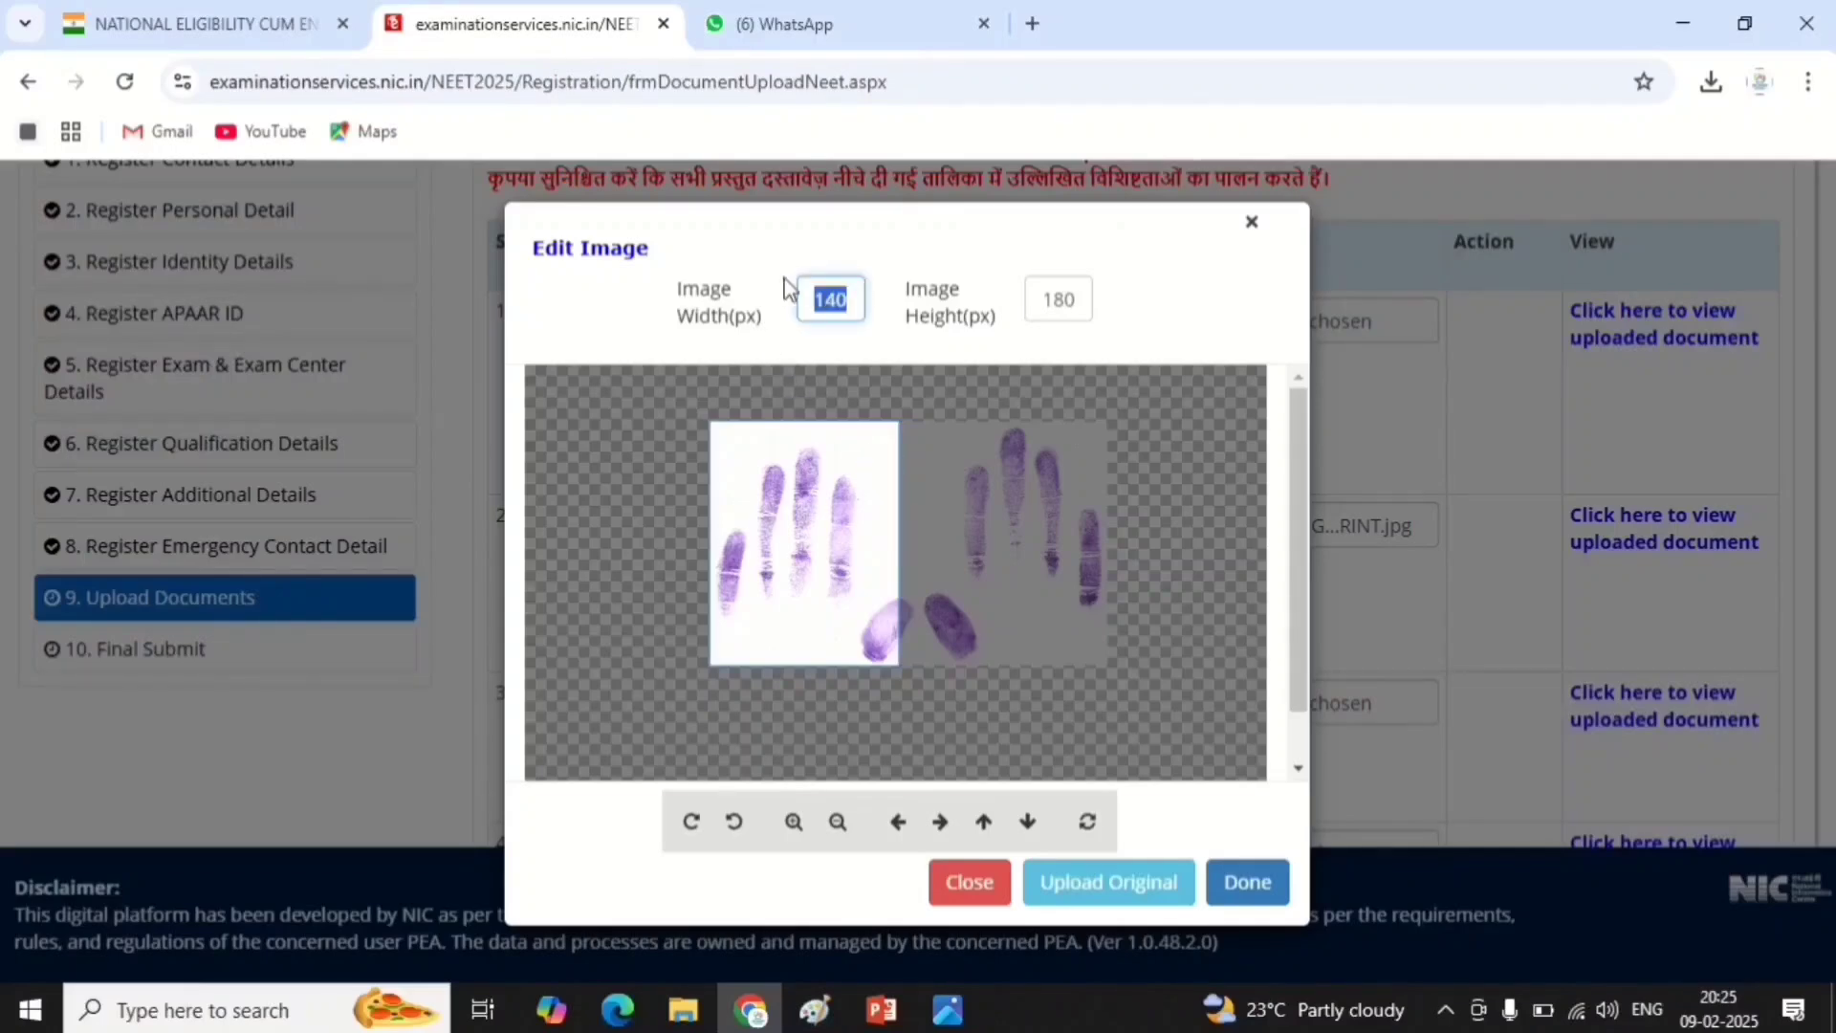
{"action": "type", "text": "250"}
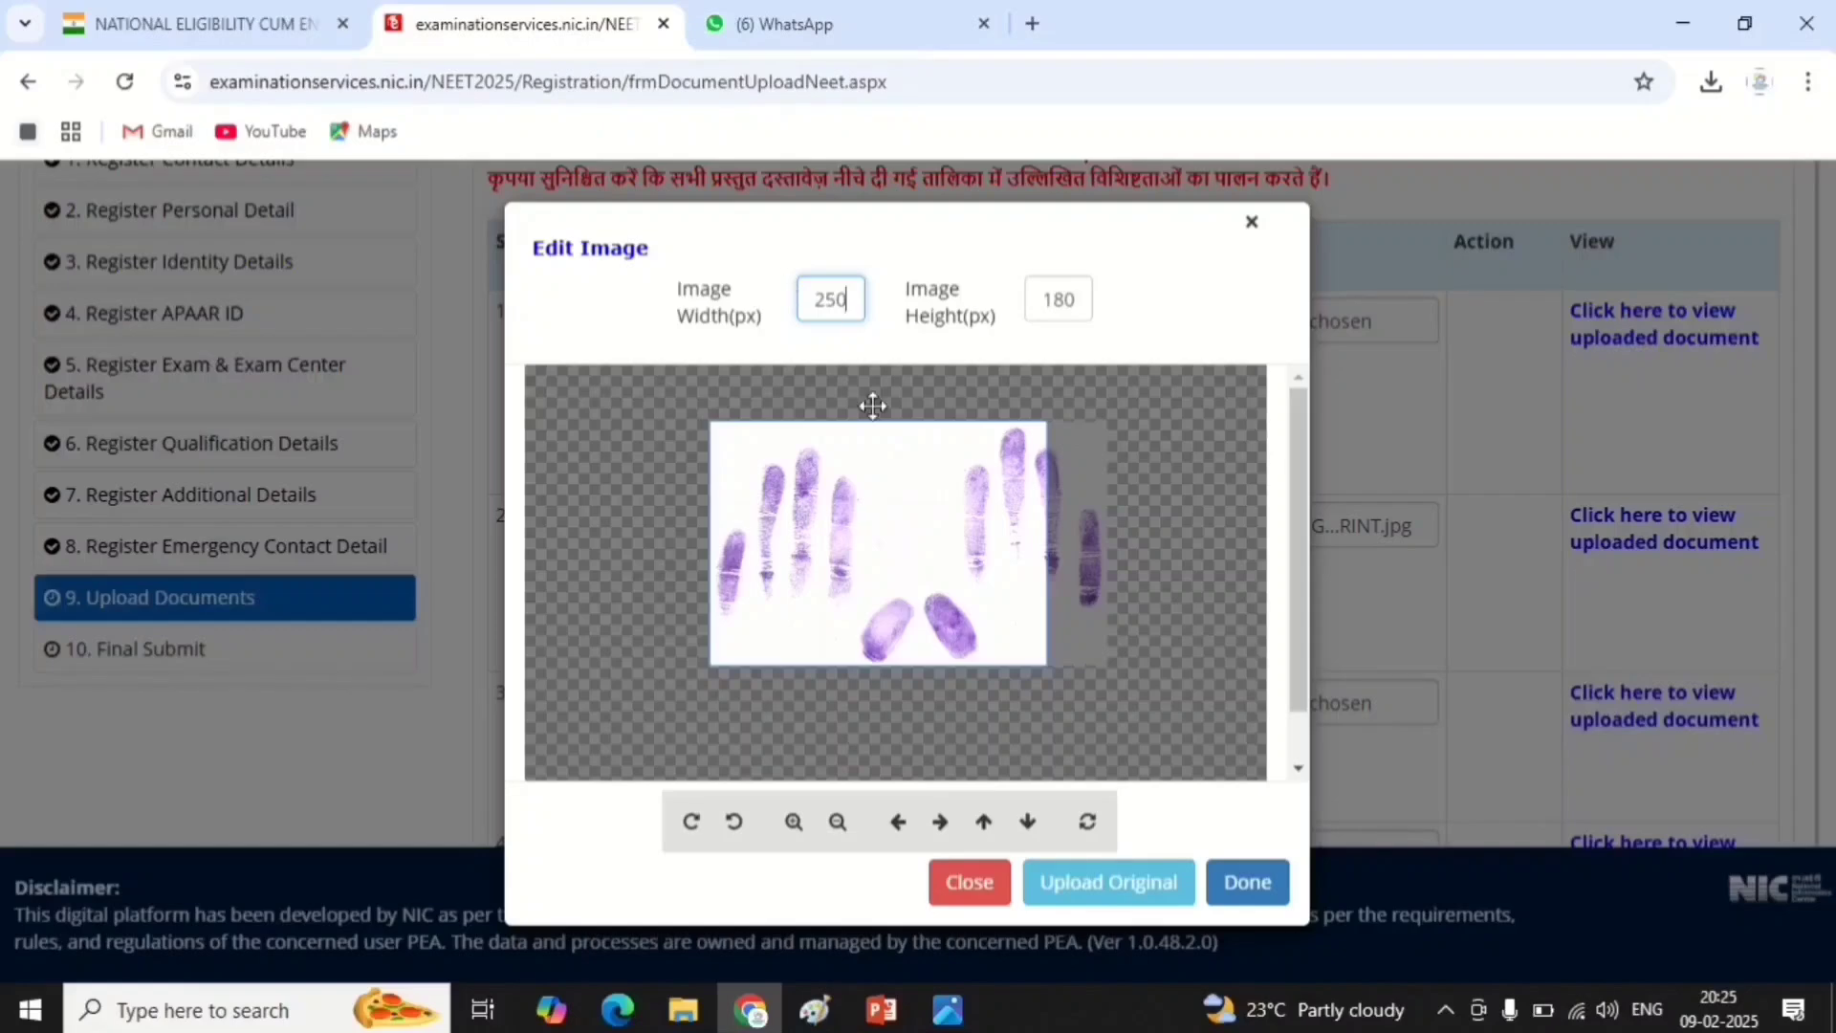
{"action": "left_click_drag", "start_coordinate": [922, 536], "coordinate": [934, 541]}
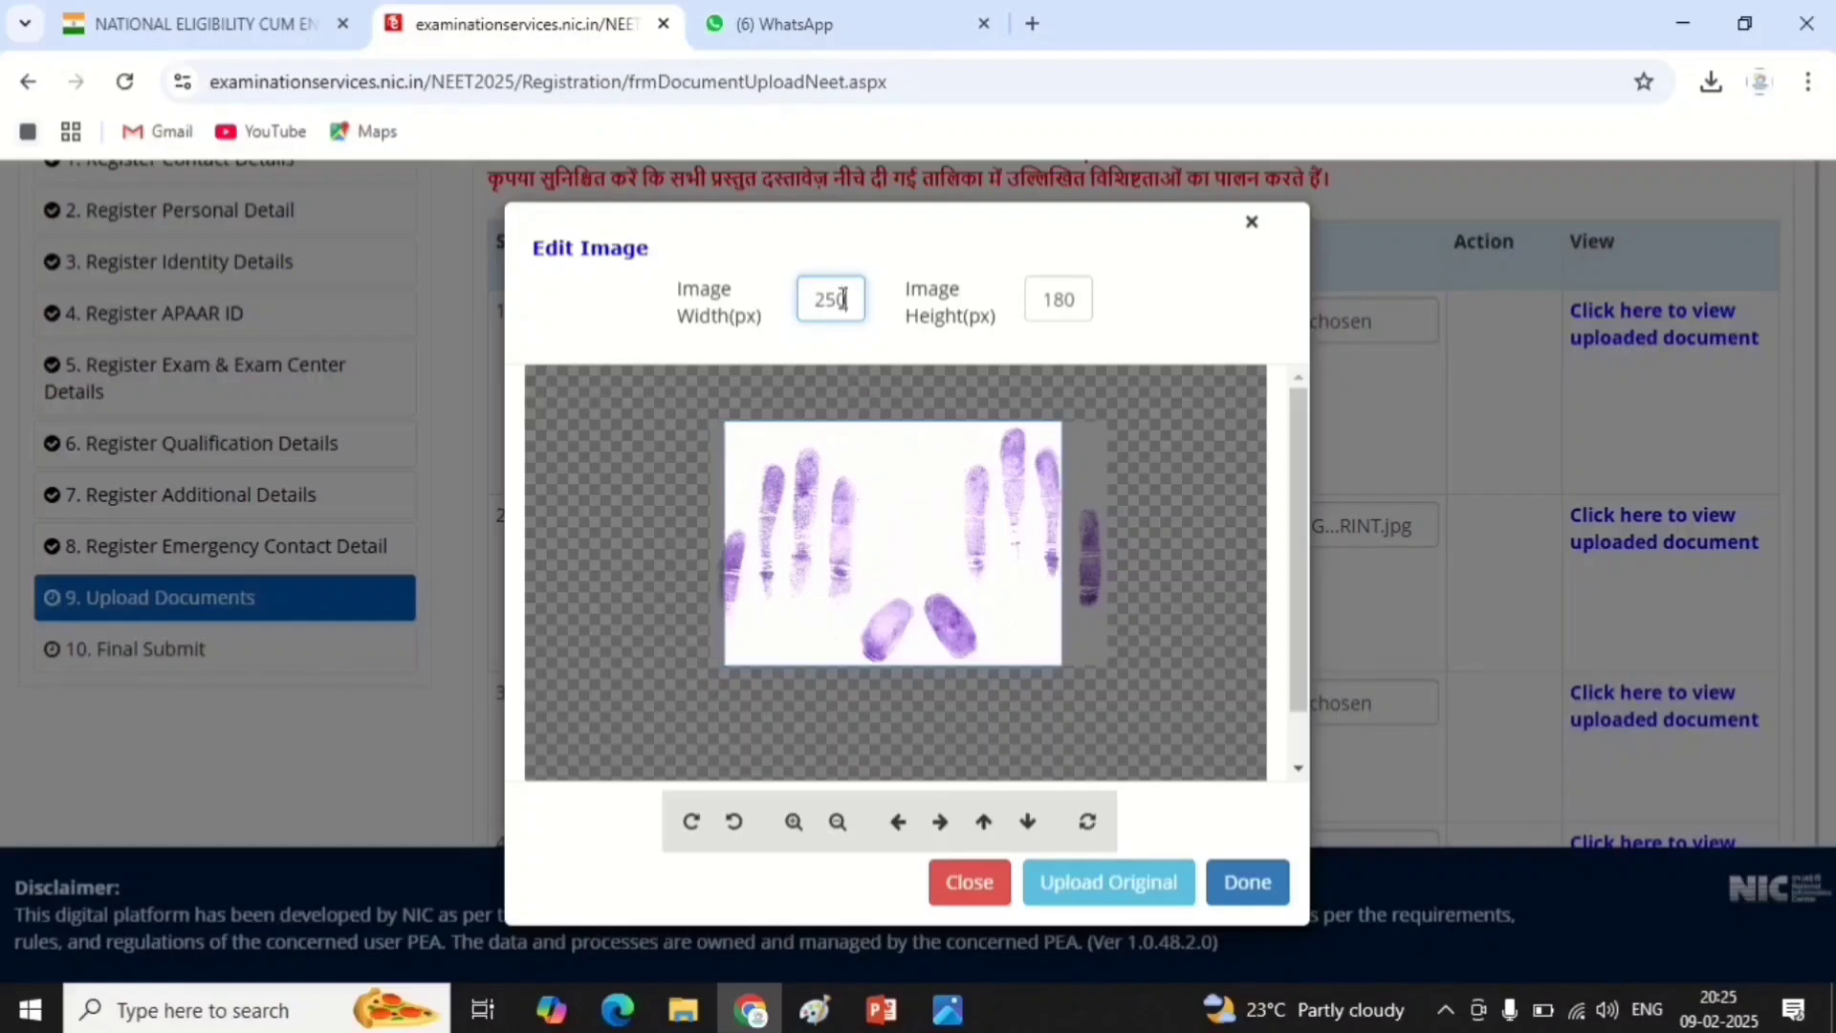
- Set the fingerprint crop width to 300 px to cover both hands, accept the crop and upload the image
{"action": "left_click_drag", "start_coordinate": [843, 300], "coordinate": [791, 275]}
{"action": "type", "text": "300"}
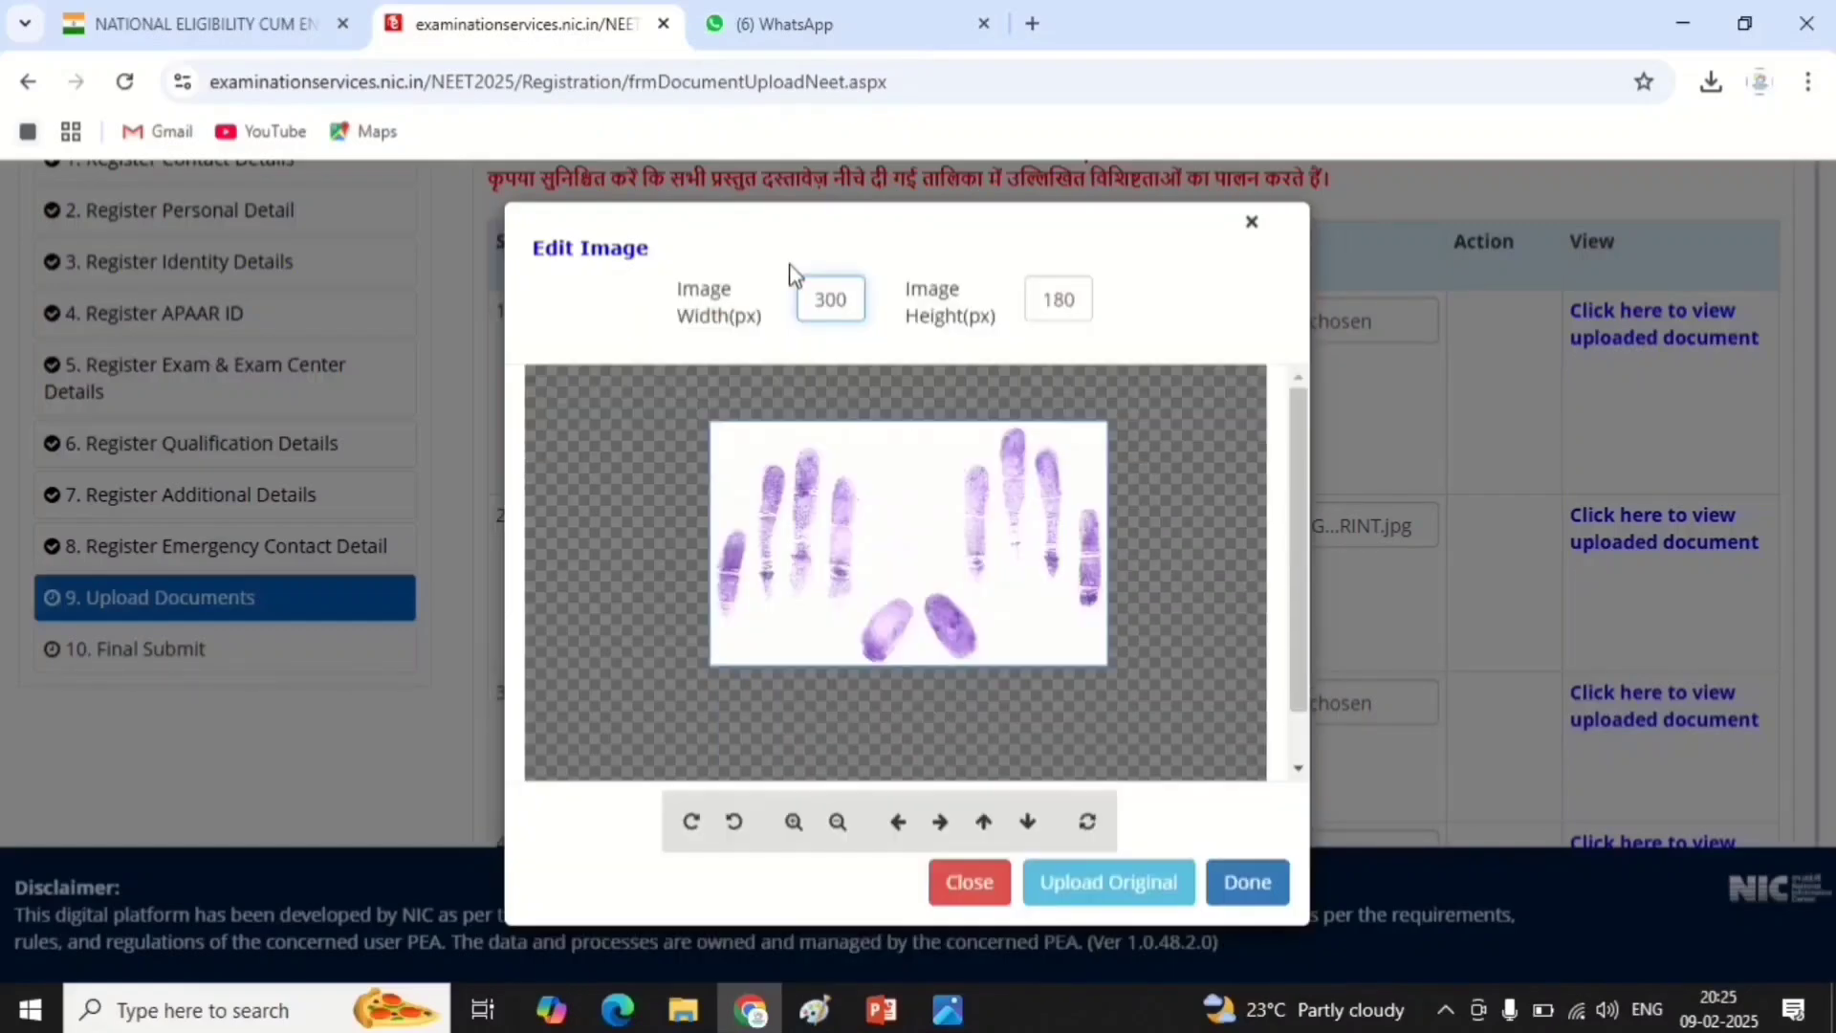
{"action": "left_click", "coordinate": [1248, 885]}
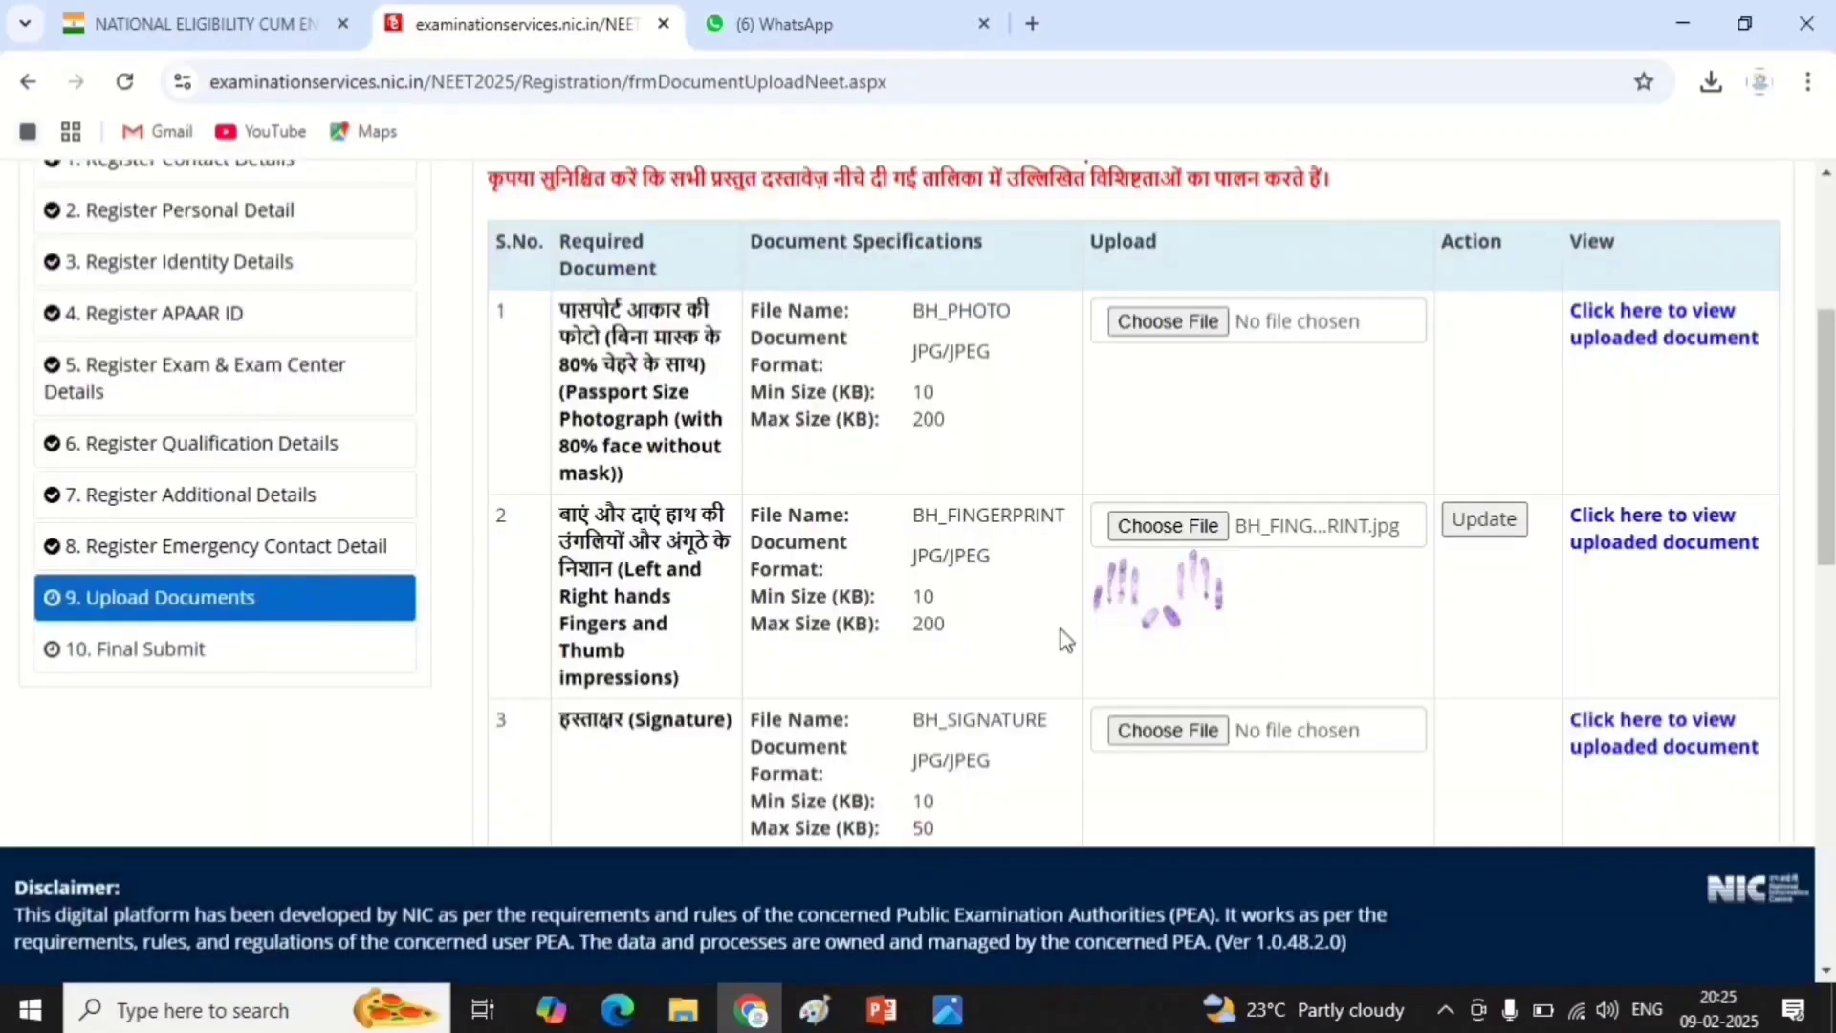
{"action": "left_click", "coordinate": [1485, 521]}
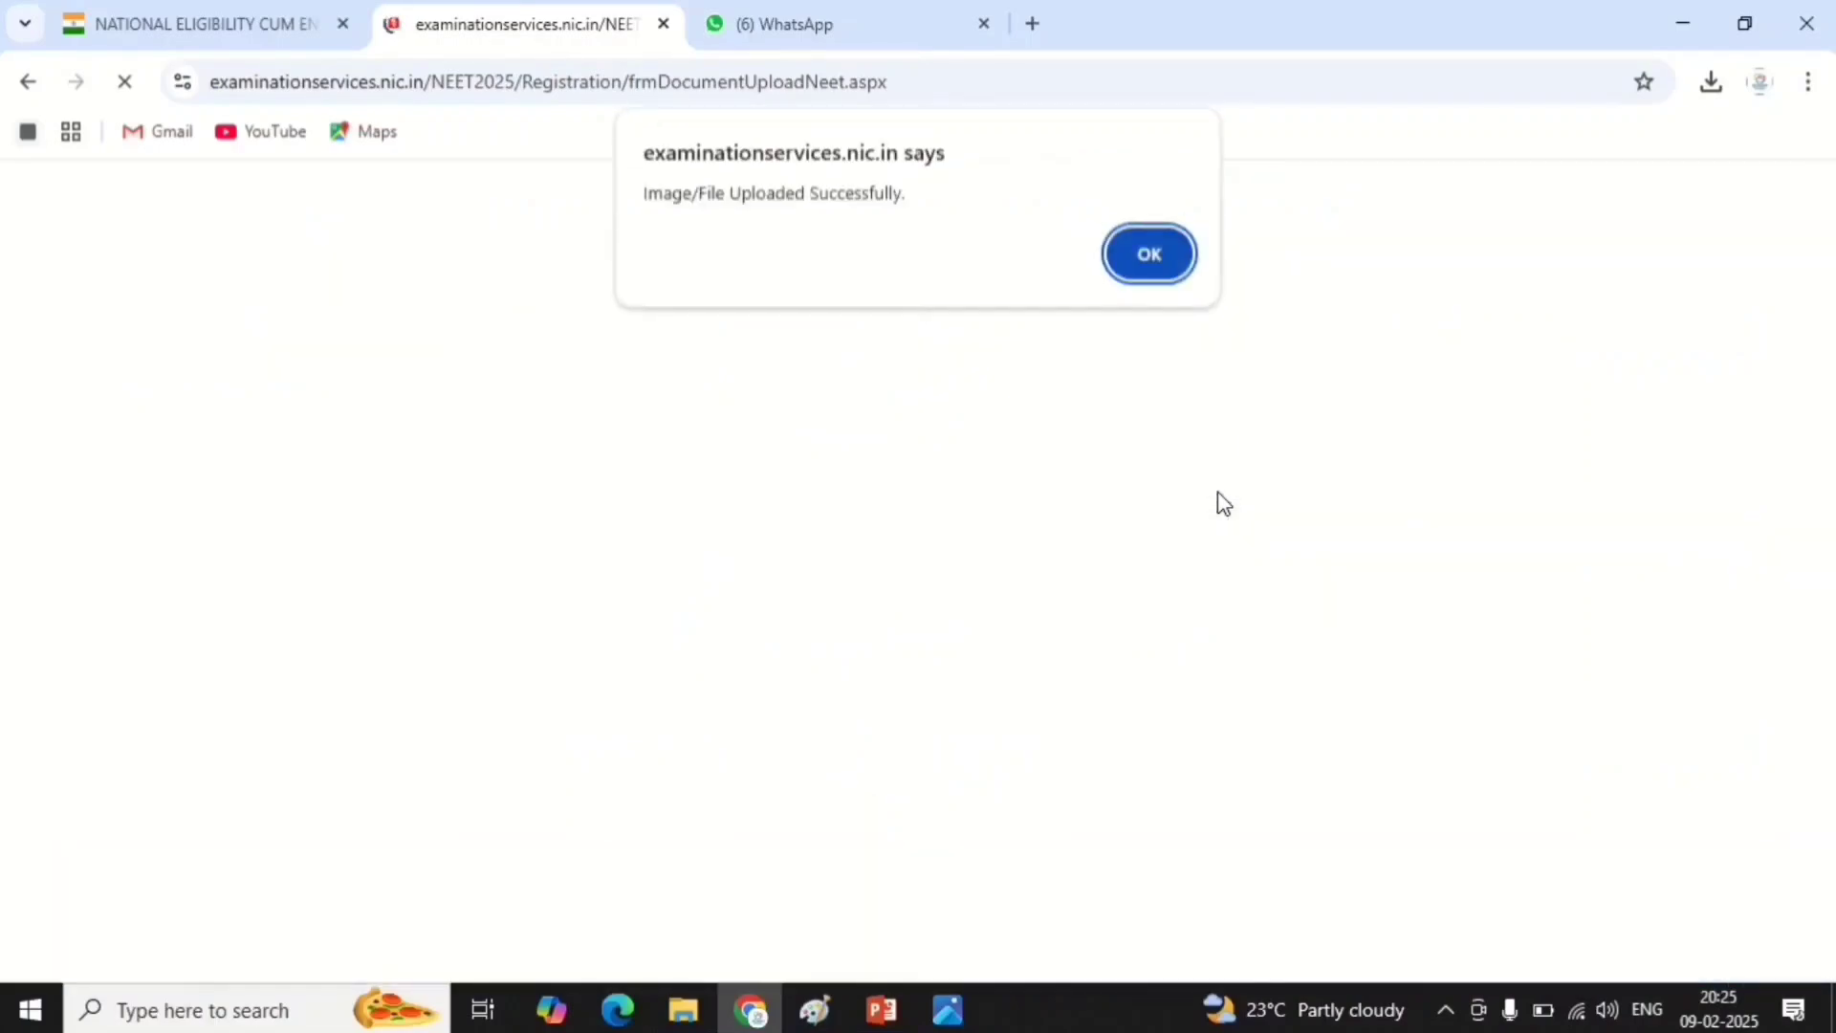
{"action": "left_click", "coordinate": [1183, 256]}
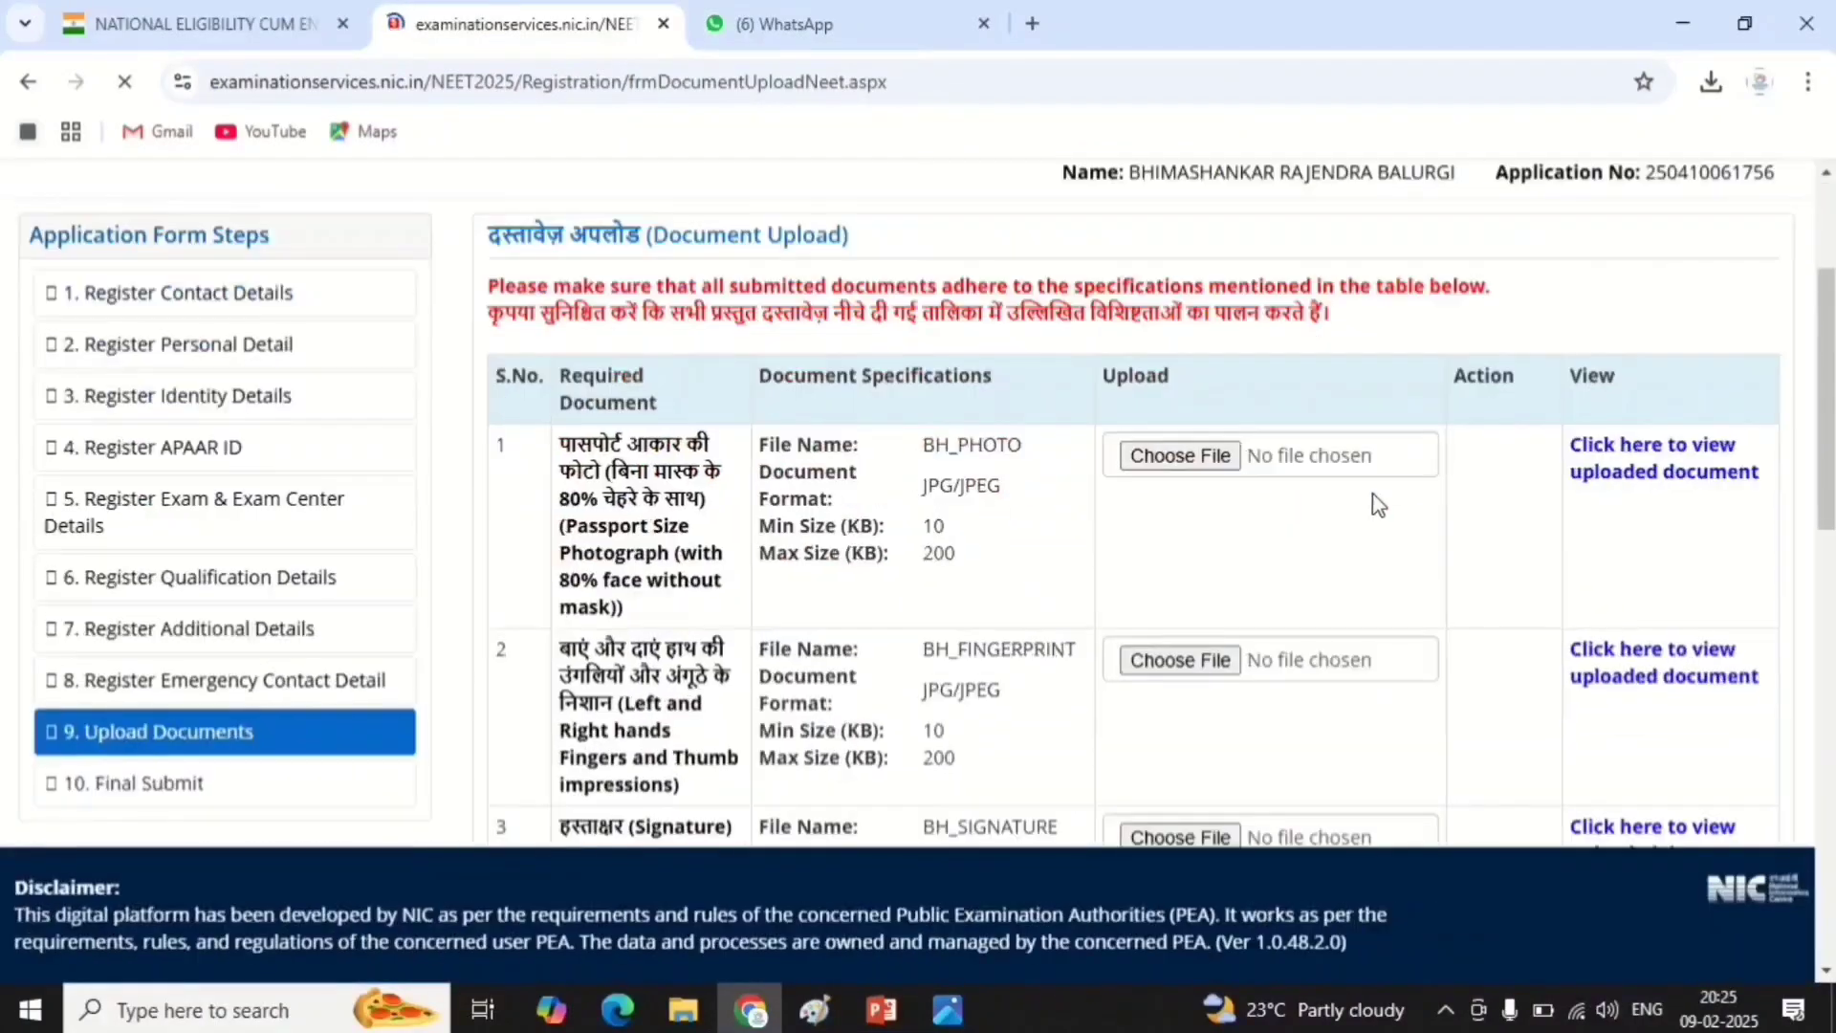
- Review the specifications for the Class 10 marksheet, 10th certificate and address proof, and the CAPTCHA section below them
{"action": "scroll", "coordinate": [1377, 500], "scroll_direction": "down", "scroll_amount": 5}
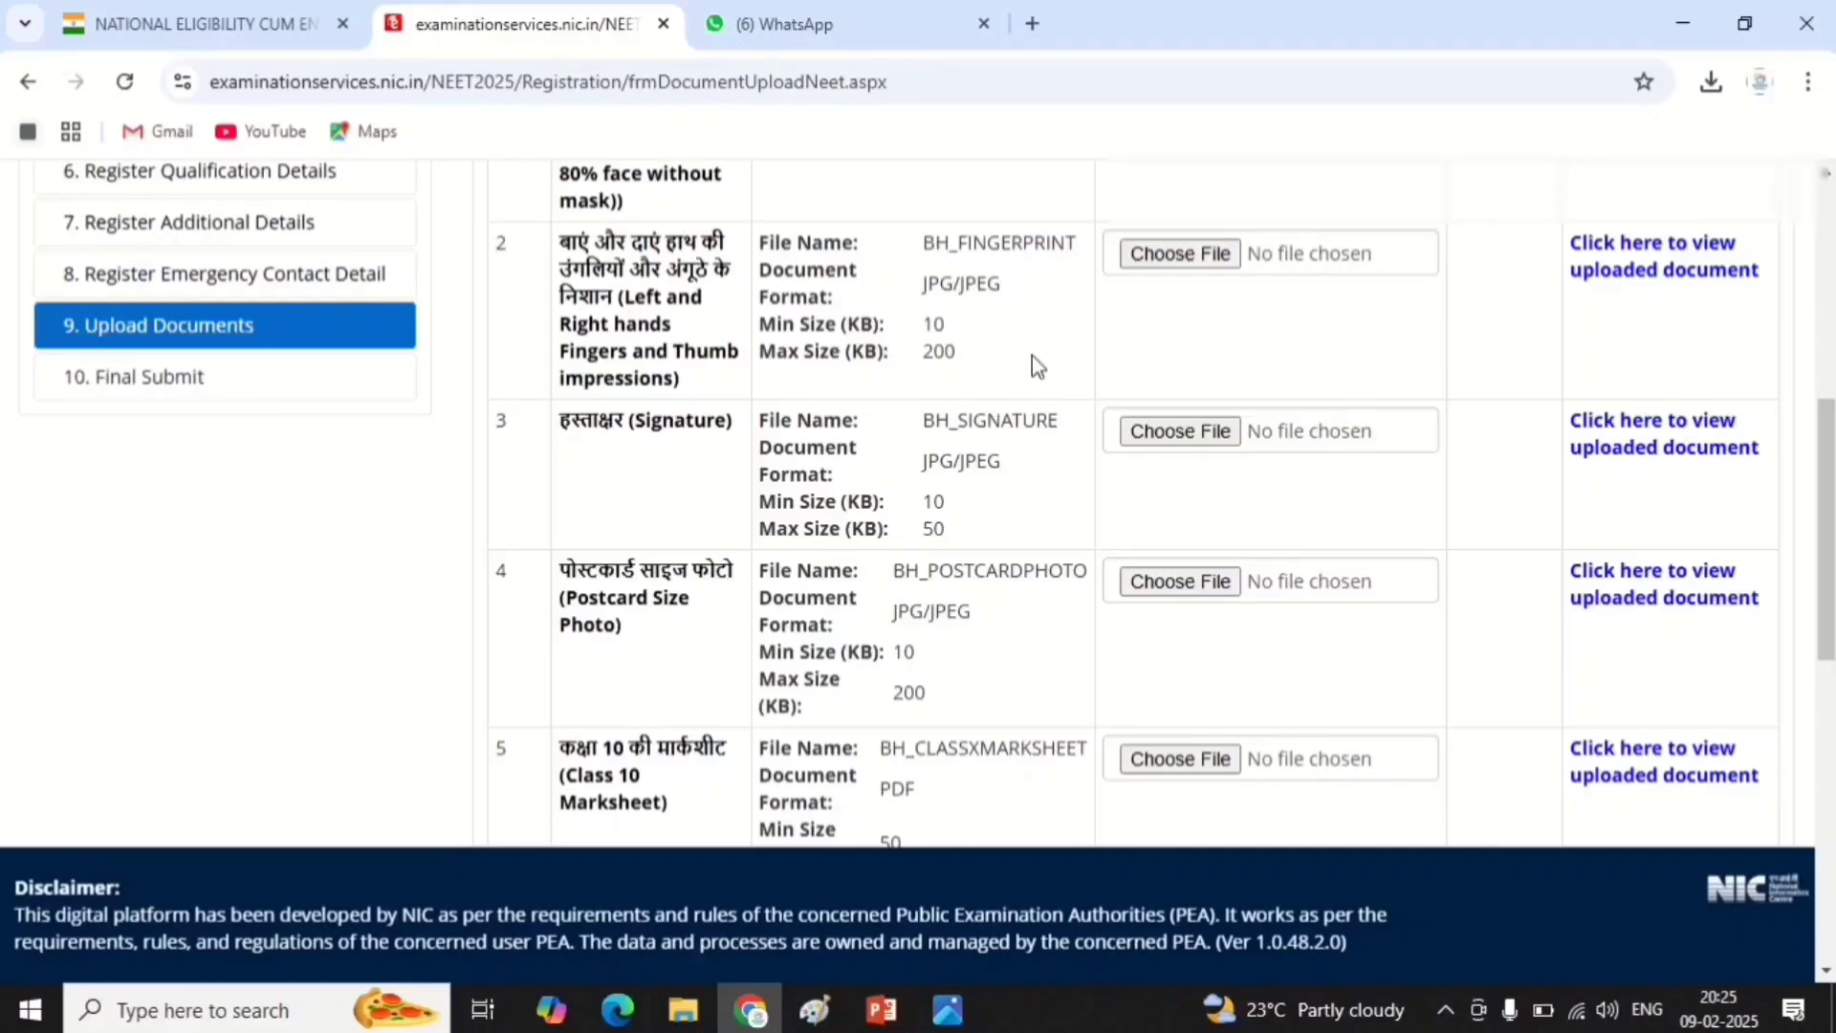
{"action": "scroll", "coordinate": [1033, 369], "scroll_direction": "down", "scroll_amount": 4}
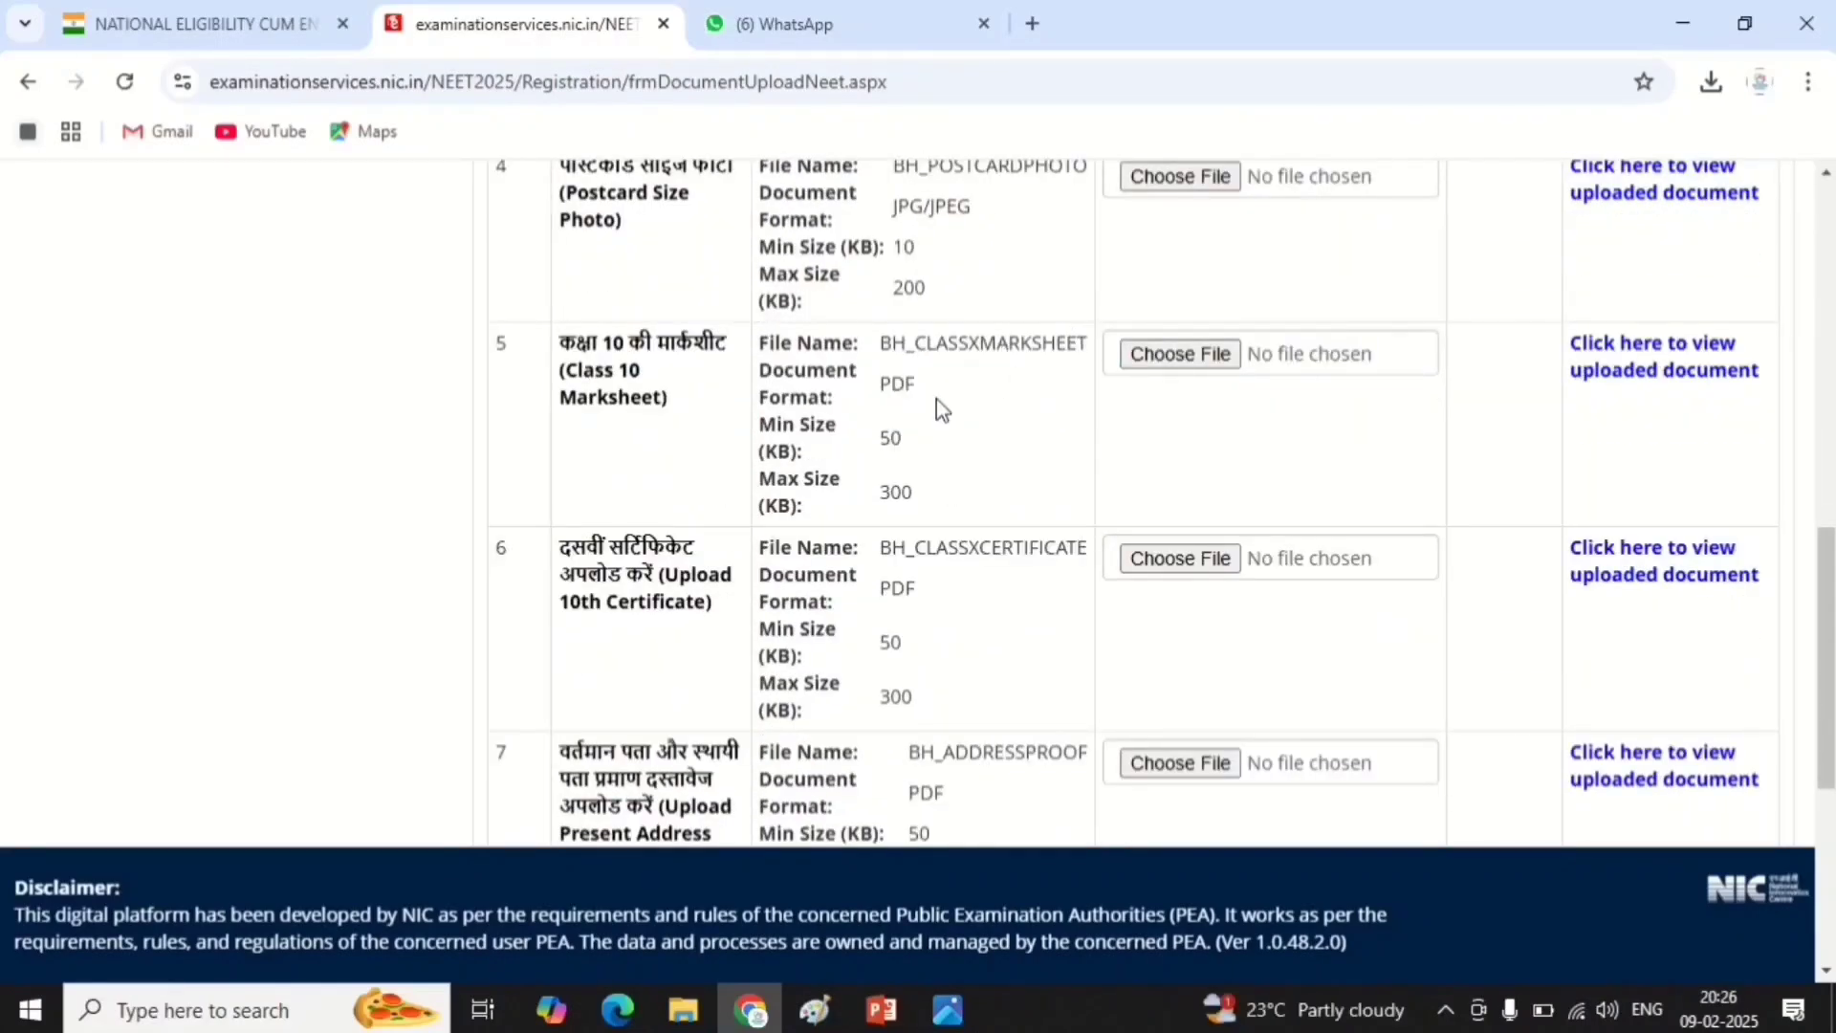
{"action": "left_click_drag", "start_coordinate": [885, 498], "coordinate": [918, 501]}
{"action": "left_click", "coordinate": [883, 380]}
{"action": "scroll", "coordinate": [1027, 464], "scroll_direction": "down", "scroll_amount": 3}
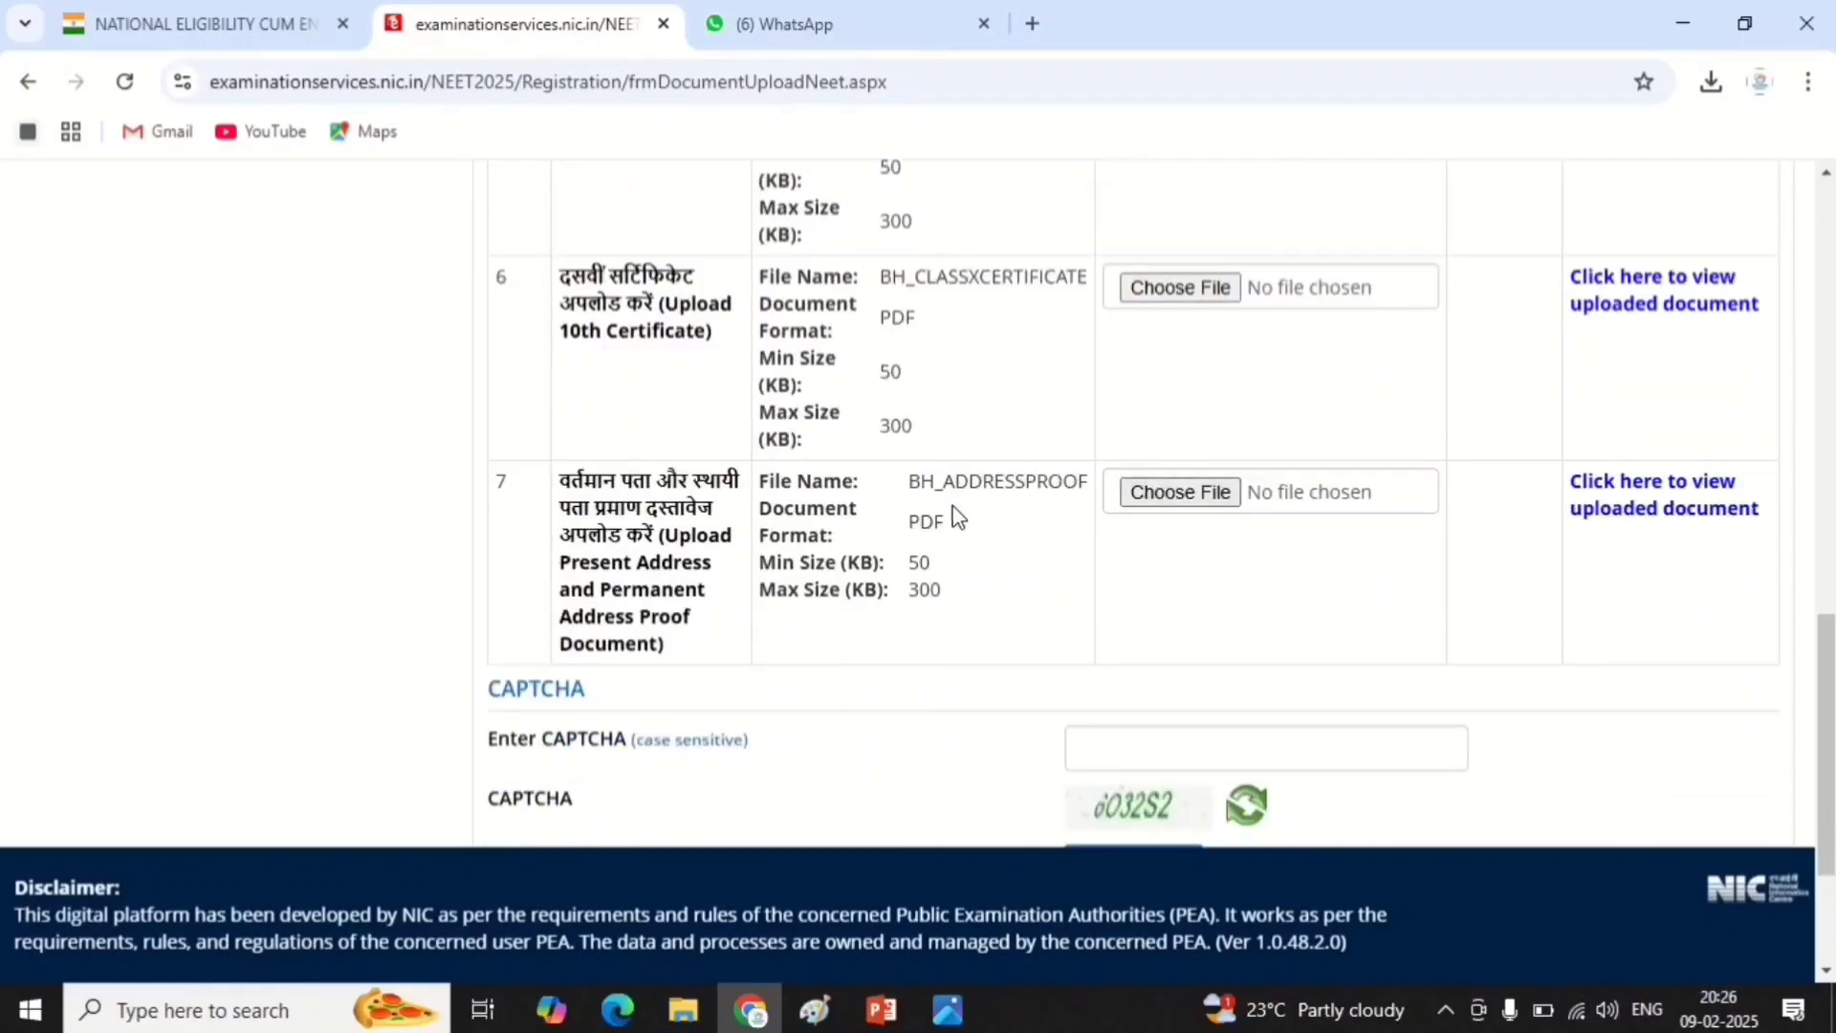
{"action": "left_click_drag", "start_coordinate": [922, 488], "coordinate": [1070, 485]}
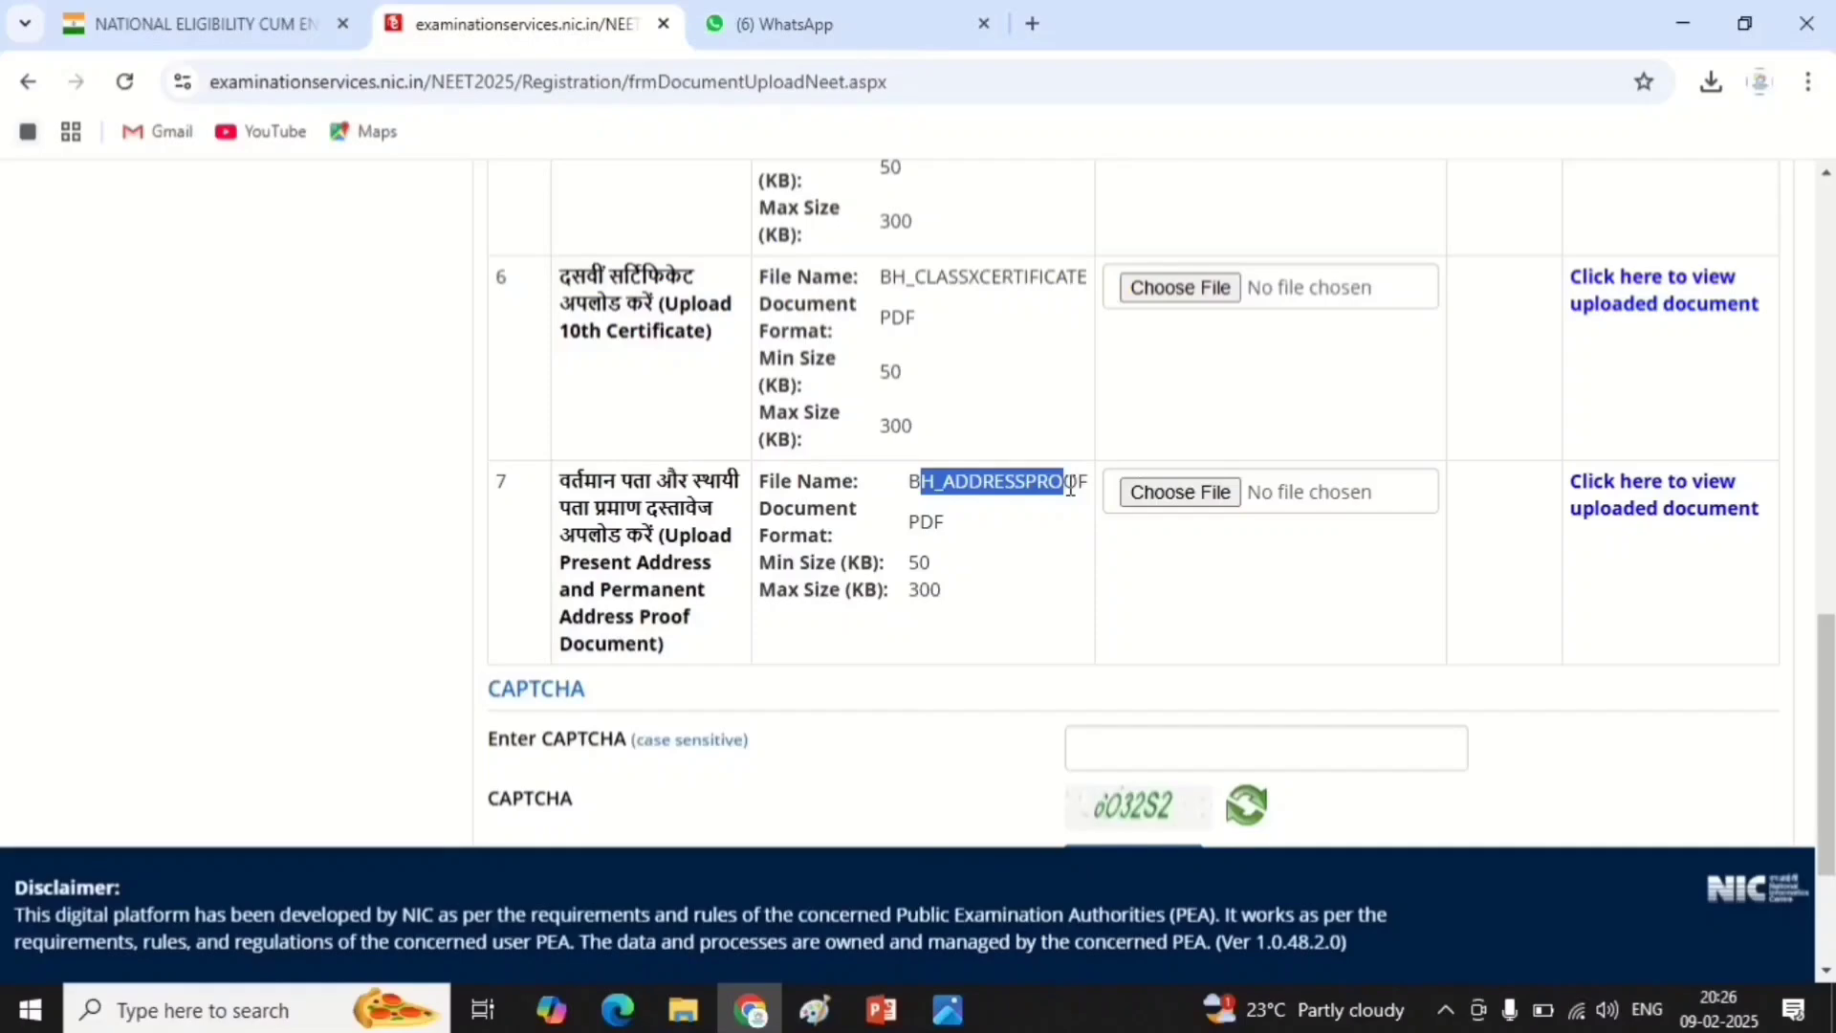
{"action": "scroll", "coordinate": [1287, 475], "scroll_direction": "down", "scroll_amount": 3}
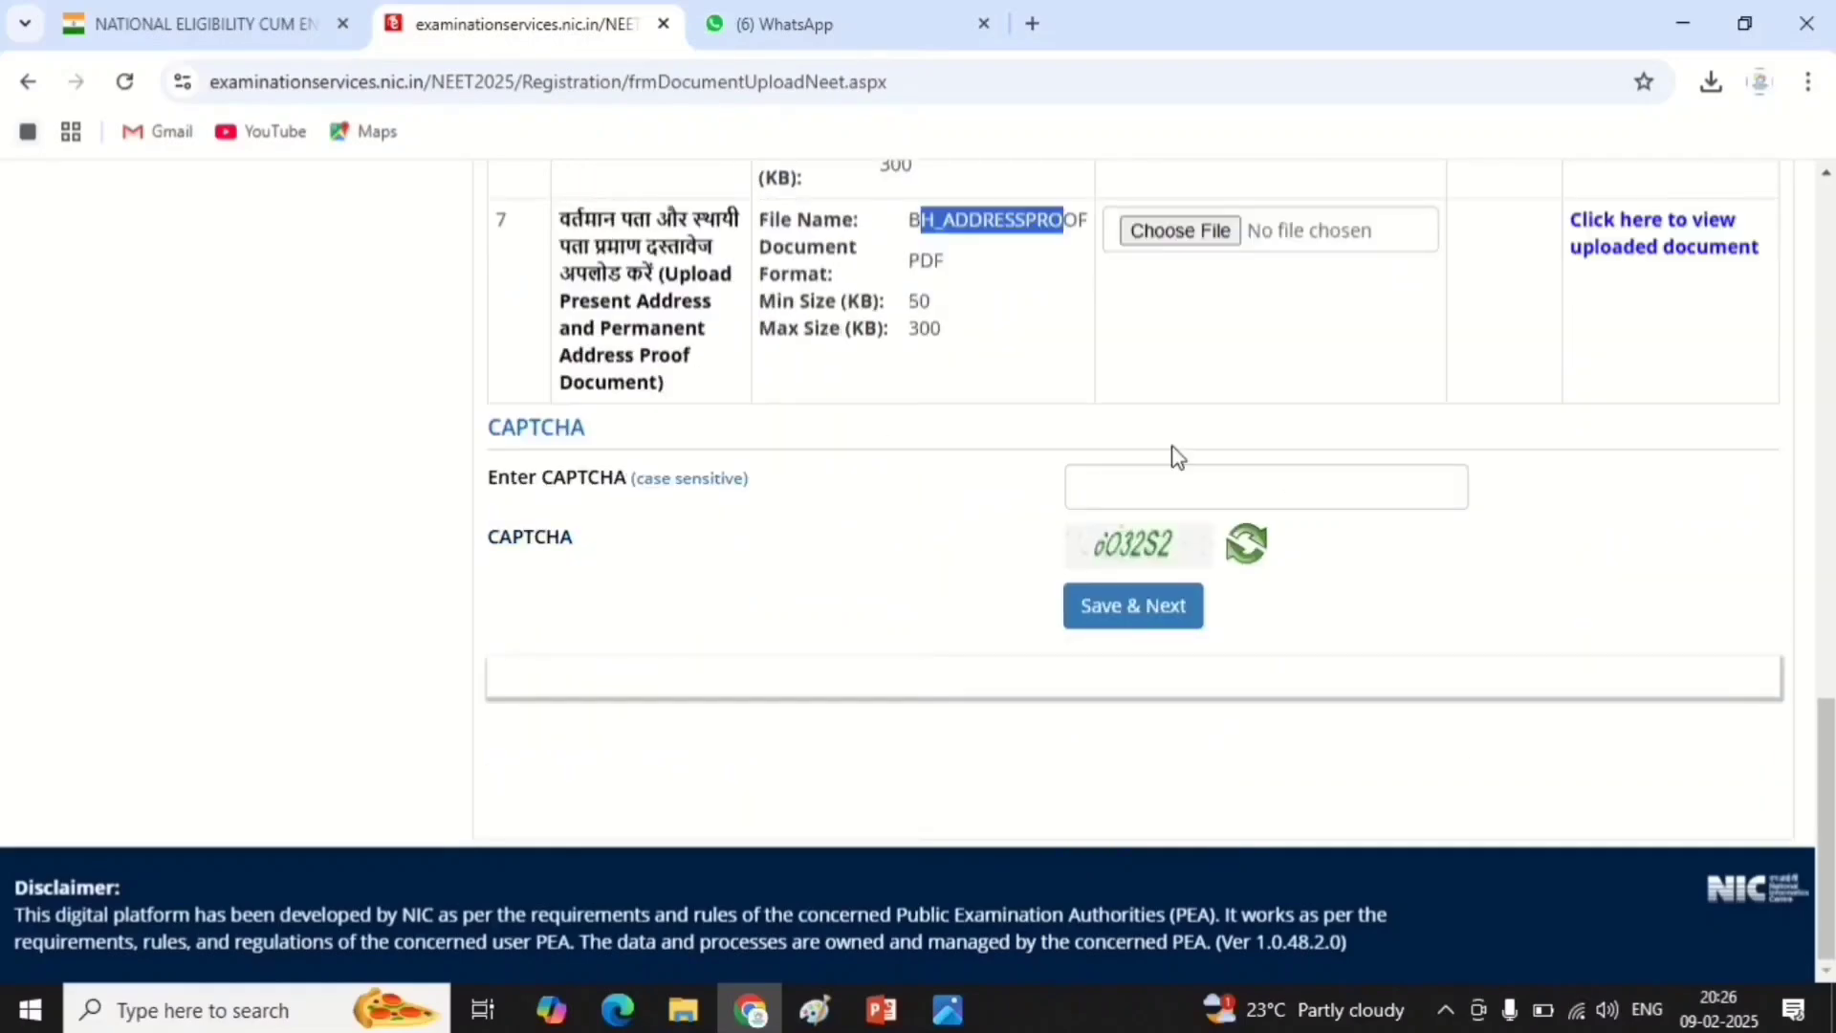
{"action": "left_click", "coordinate": [1162, 469]}
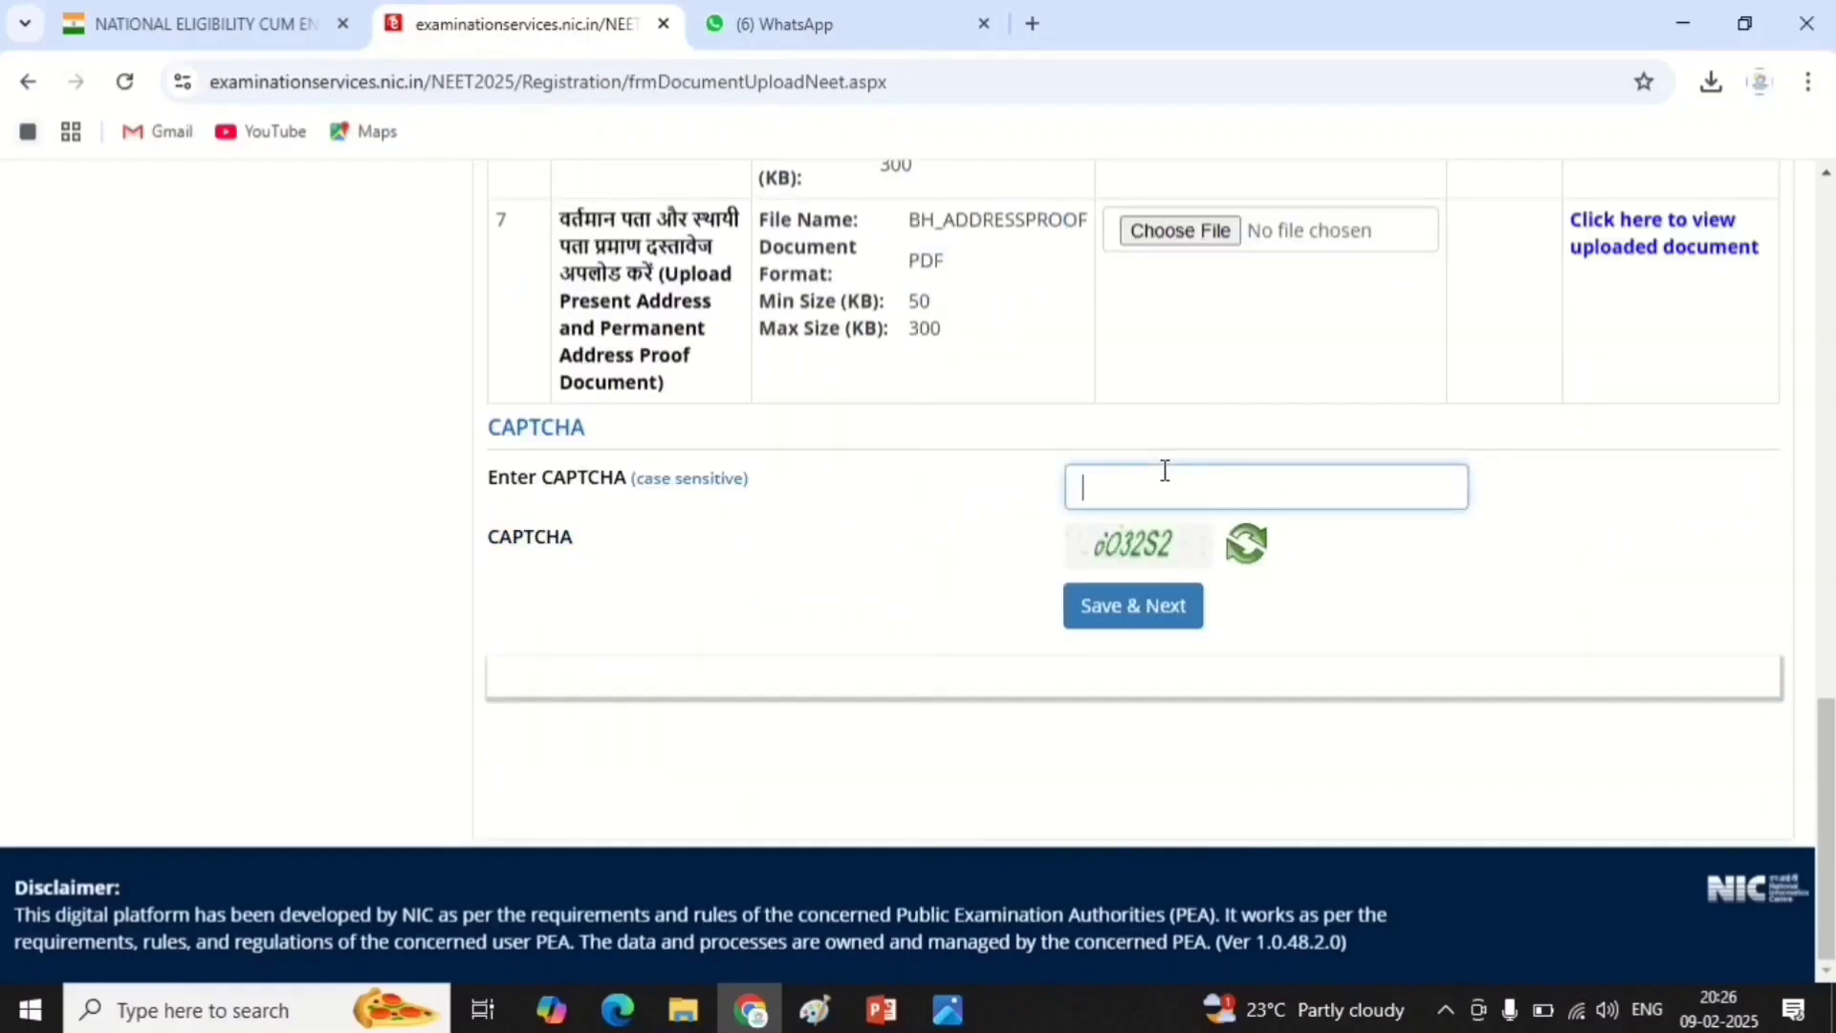
{"action": "left_click_drag", "start_coordinate": [529, 476], "coordinate": [612, 474]}
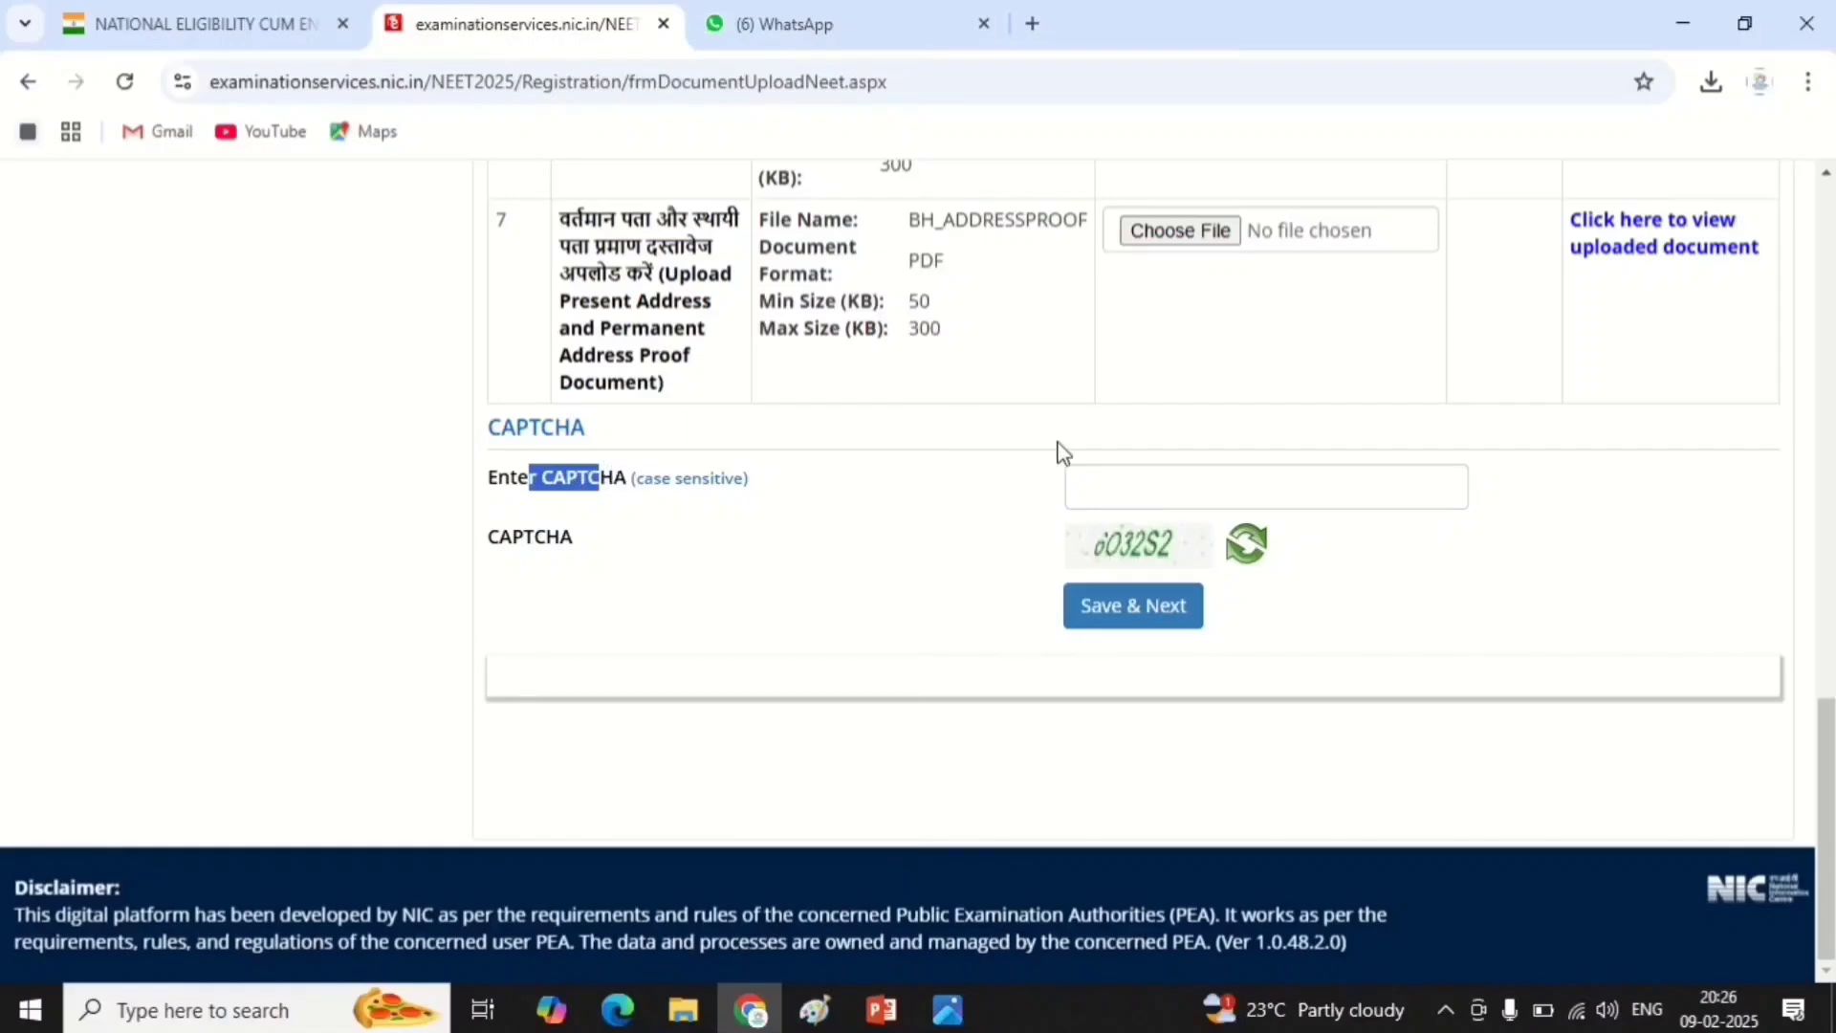
- Enter the displayed CAPTCHA for the document upload form, save it and confirm its final submission
{"action": "left_click", "coordinate": [1115, 487]}
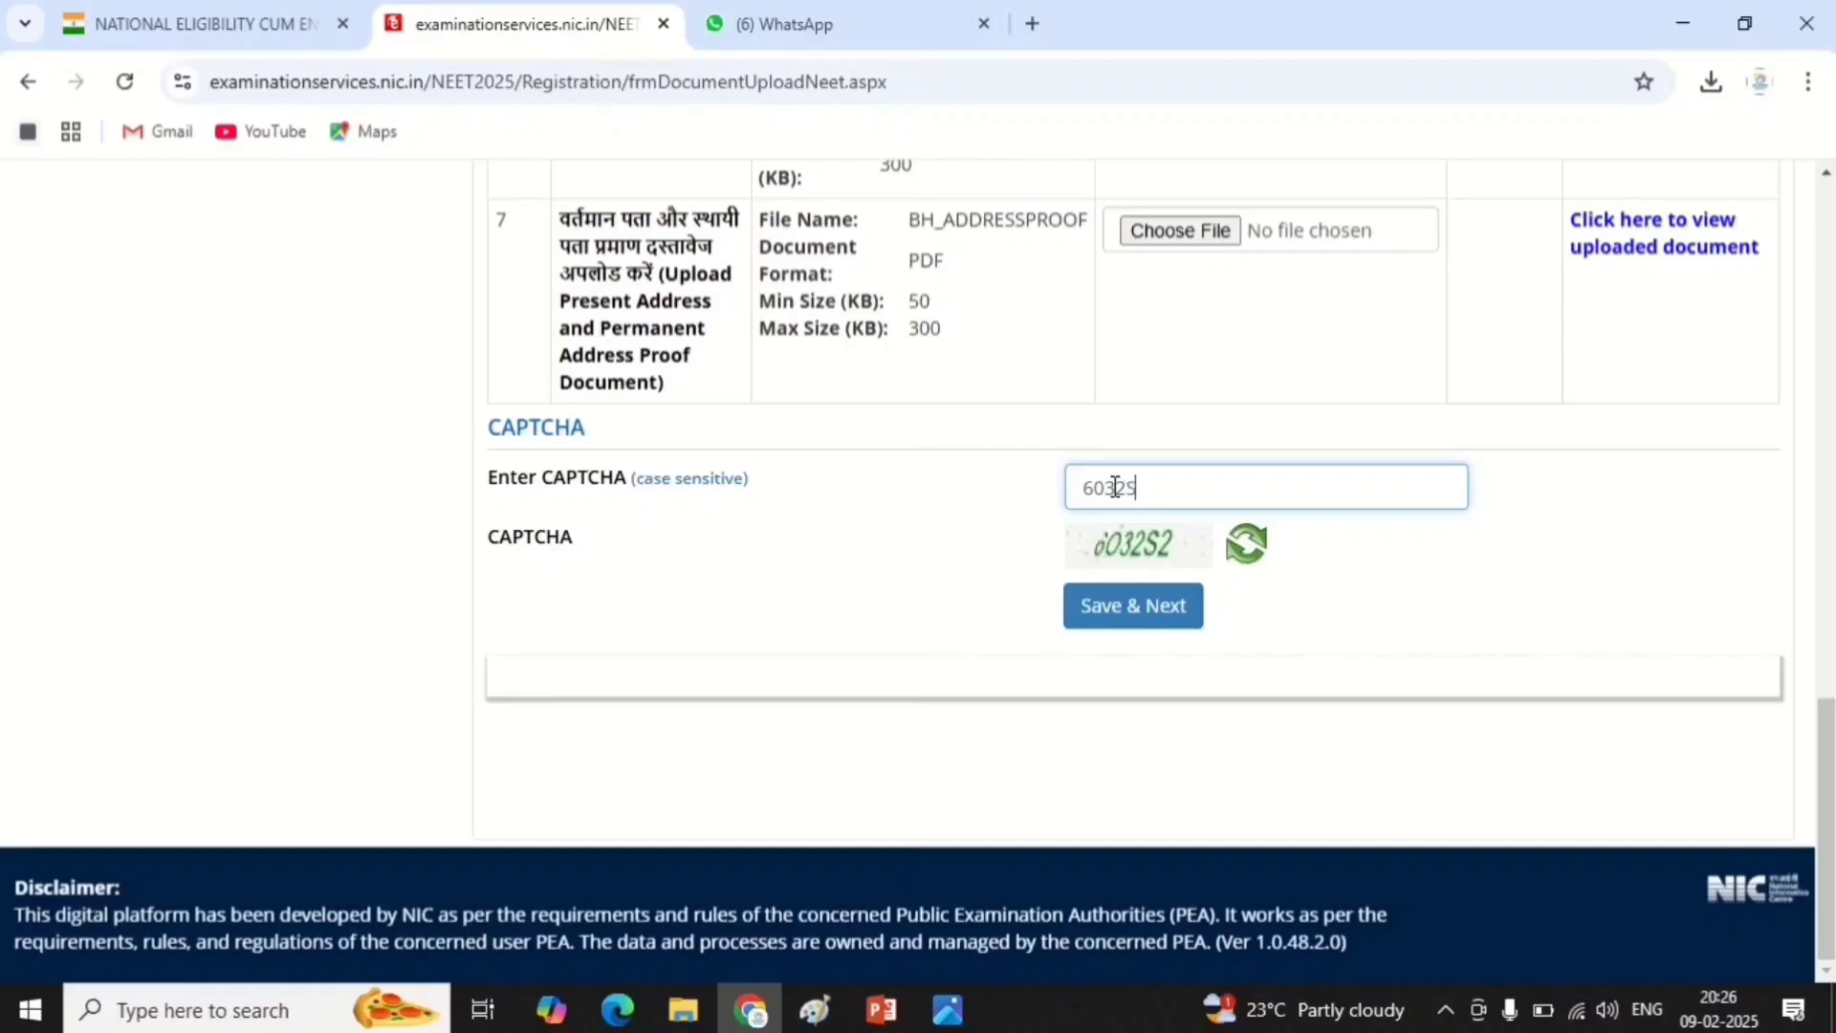
{"action": "type", "text": "6032S2"}
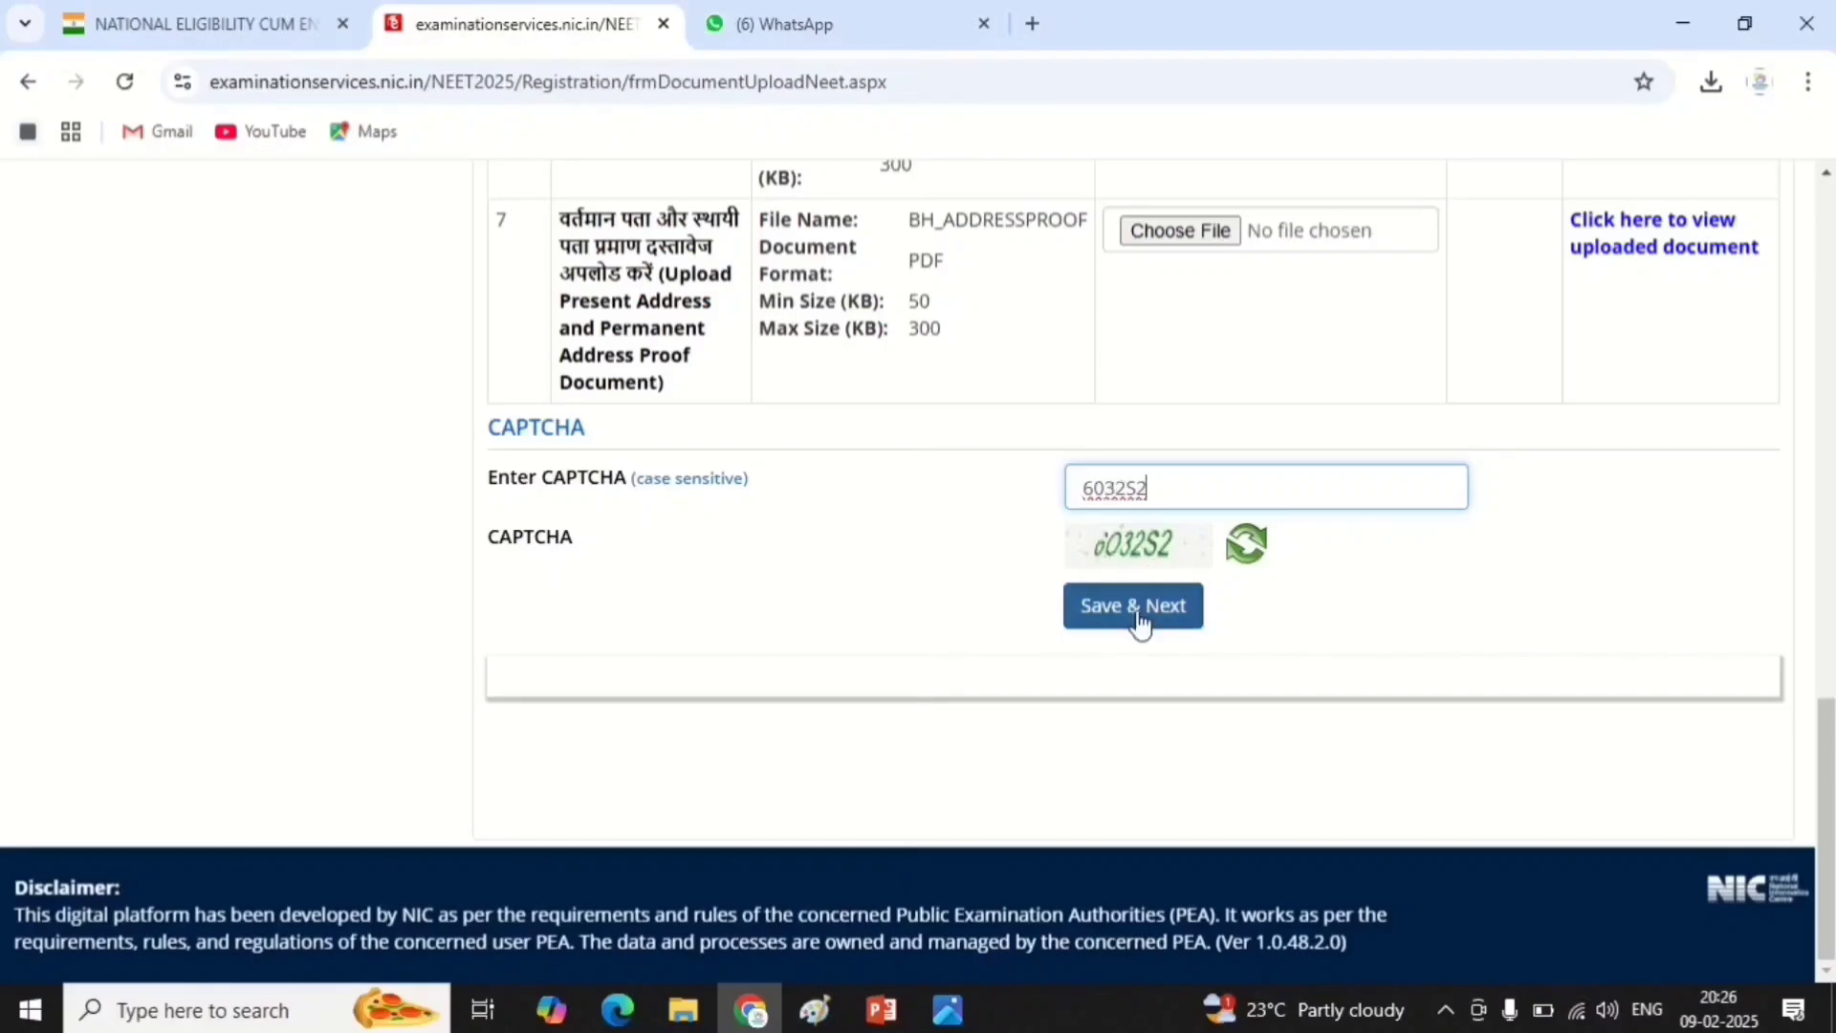
{"action": "left_click", "coordinate": [1136, 612]}
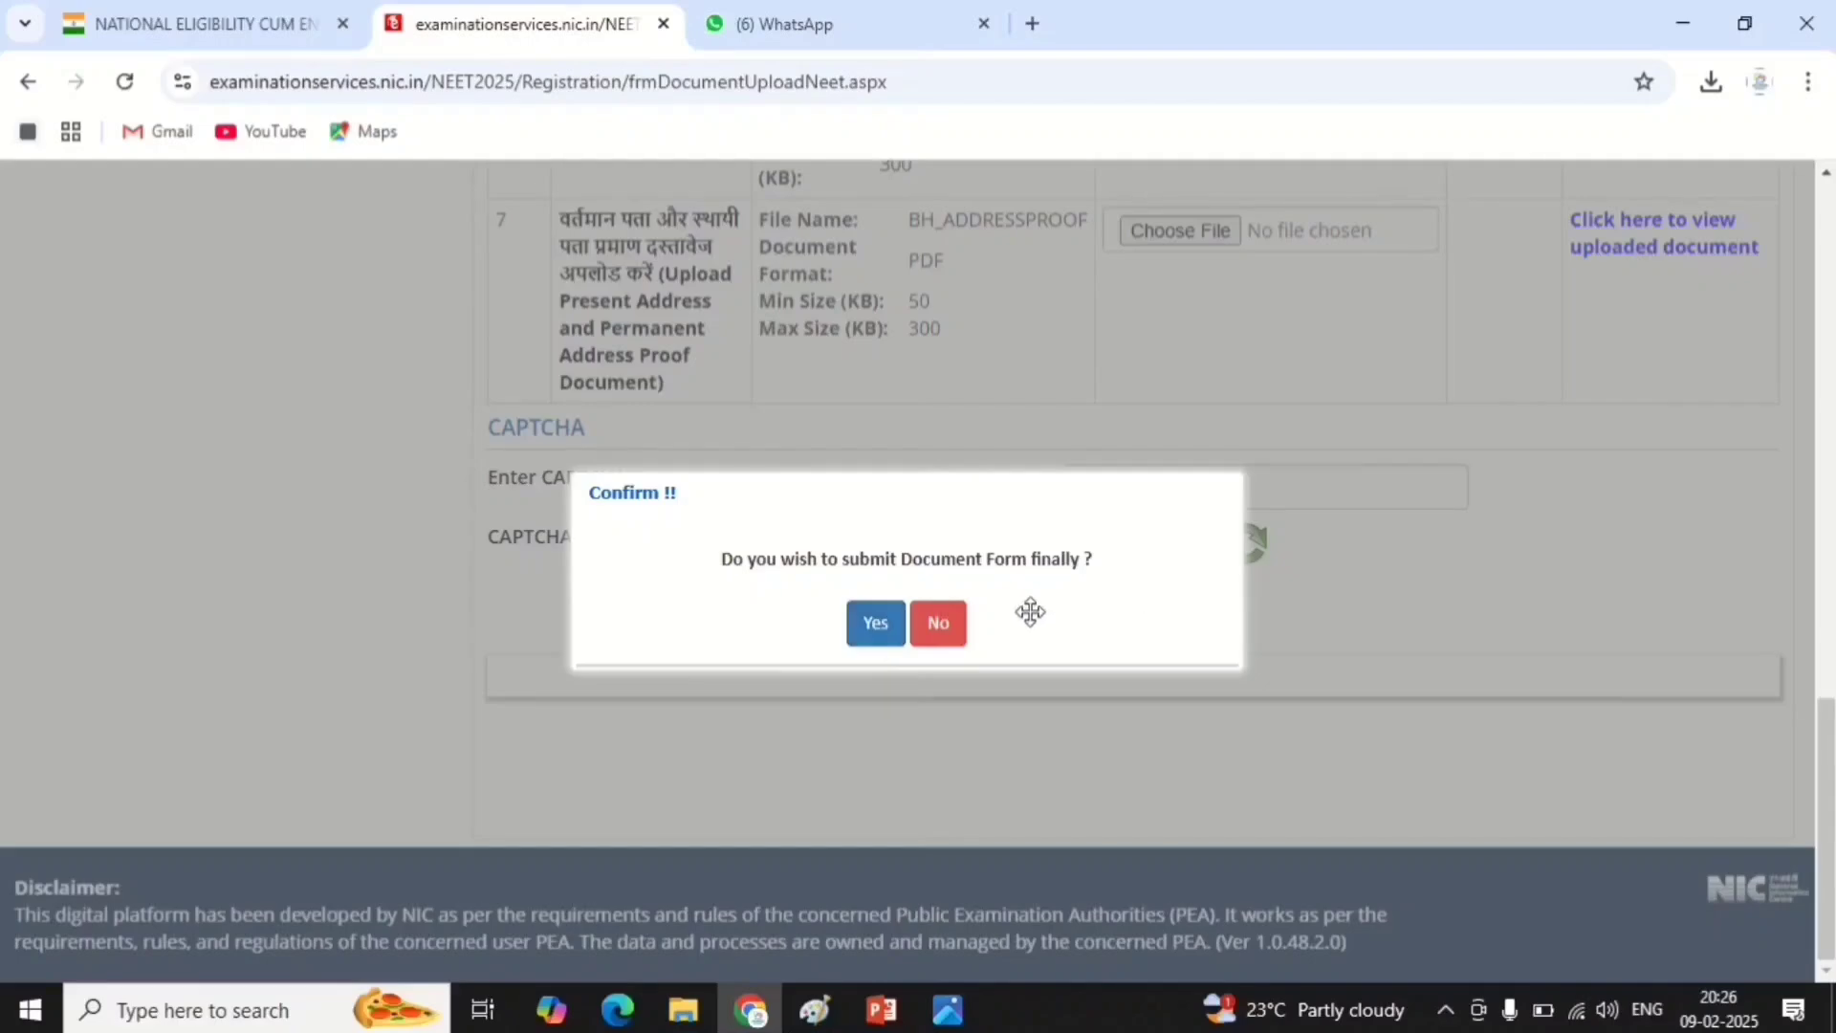
{"action": "left_click", "coordinate": [893, 639]}
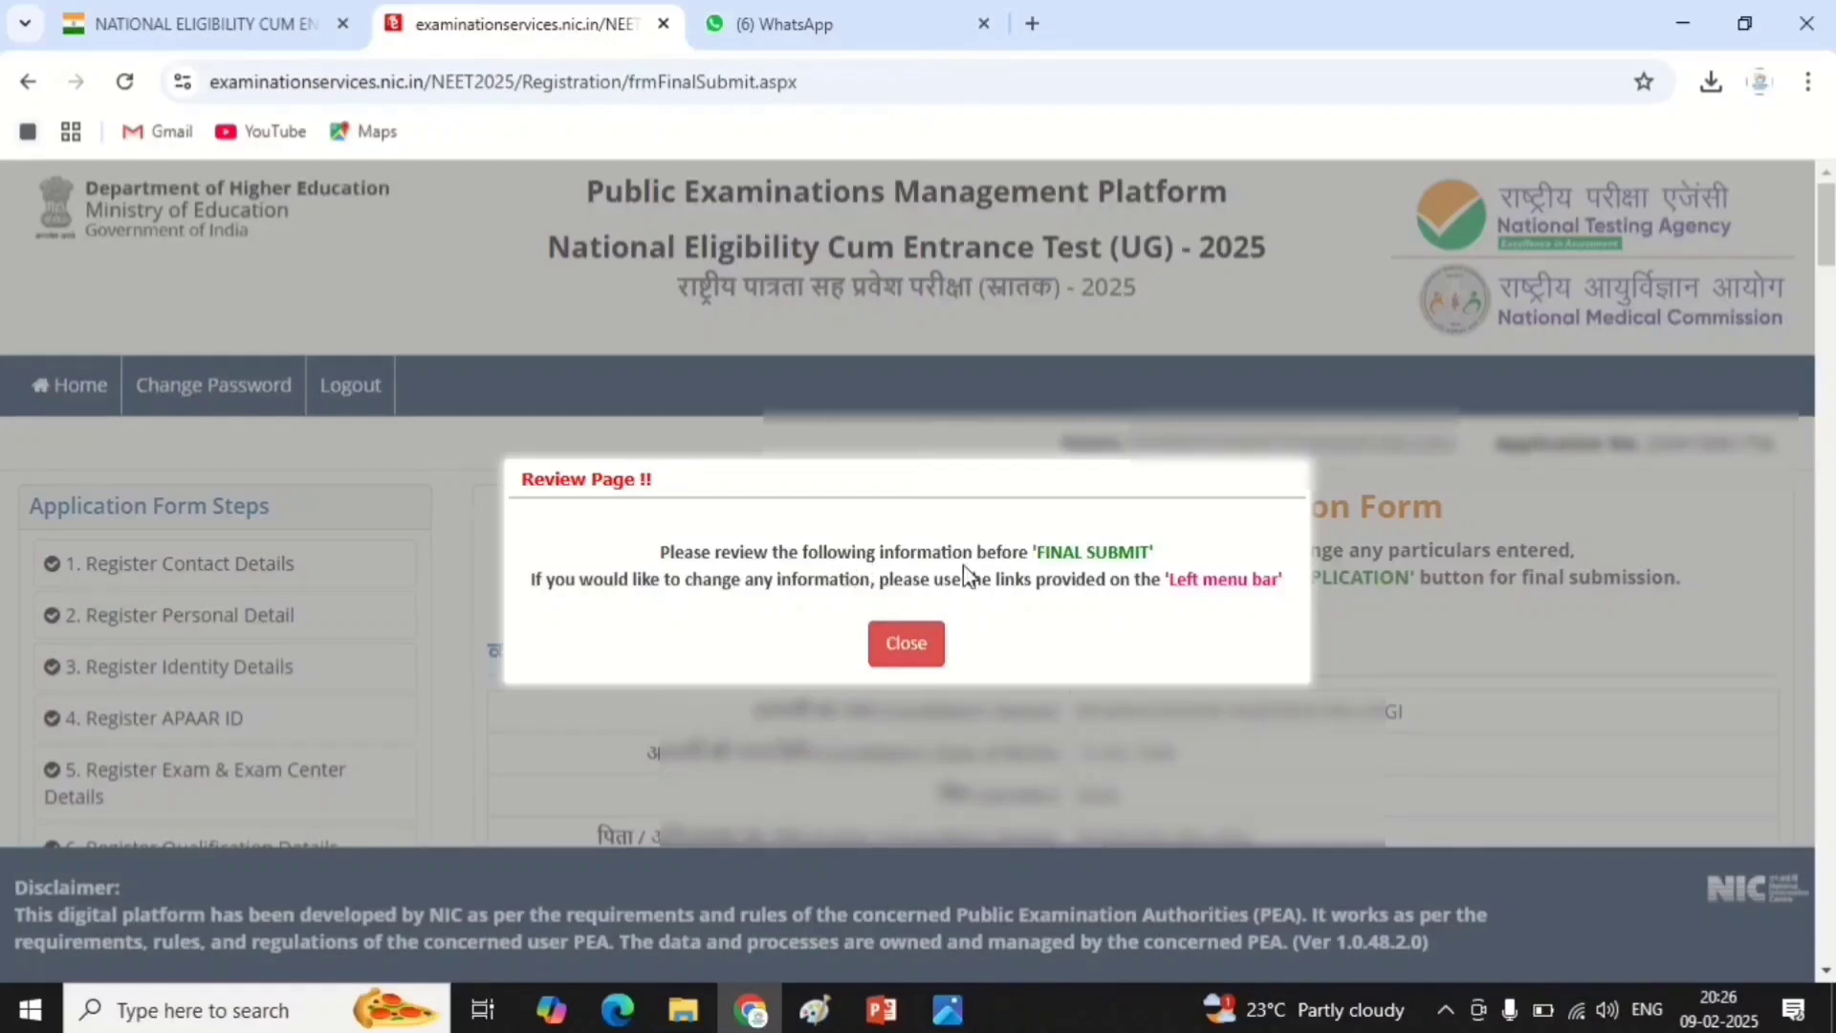
- Dismiss the review notice and look through the entered application details down to the declaration
{"action": "scroll", "coordinate": [986, 546], "scroll_direction": "down", "scroll_amount": 2}
{"action": "scroll", "coordinate": [987, 545], "scroll_direction": "down", "scroll_amount": 1}
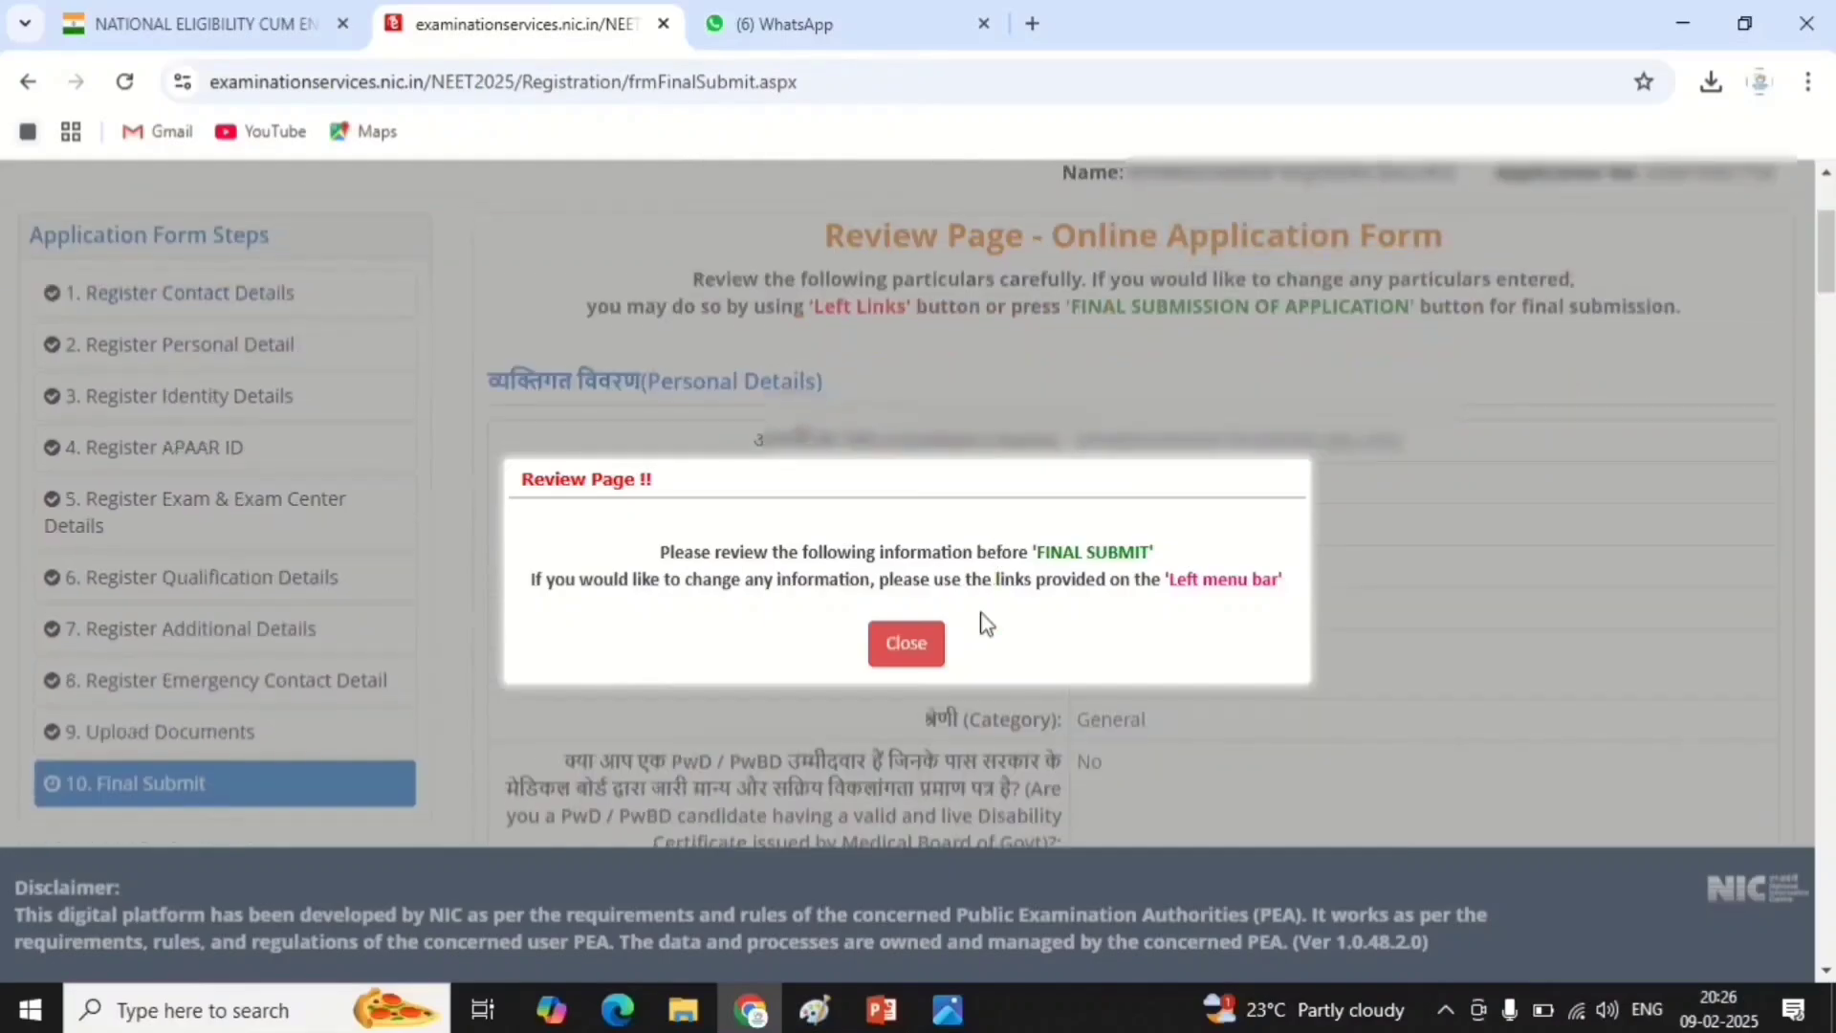
{"action": "left_click", "coordinate": [923, 646]}
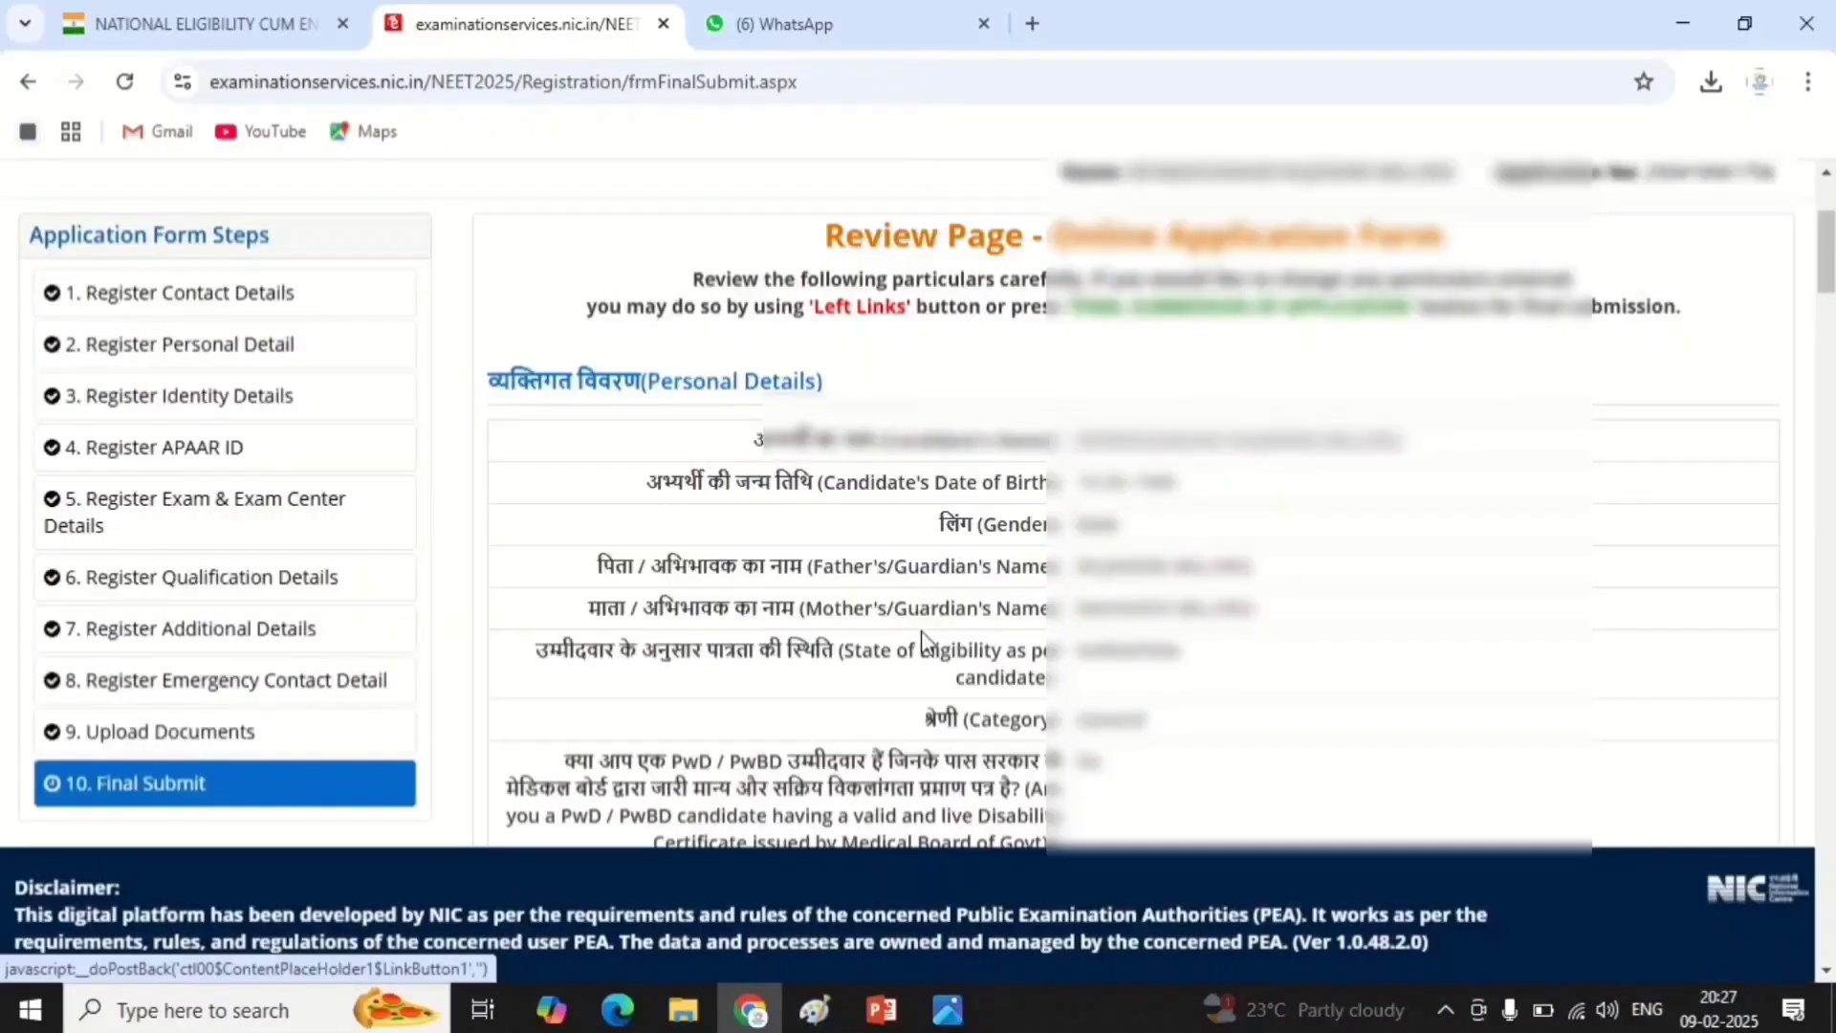
{"action": "scroll", "coordinate": [1095, 475], "scroll_direction": "down", "scroll_amount": 5}
{"action": "scroll", "coordinate": [1095, 475], "scroll_direction": "down", "scroll_amount": 12}
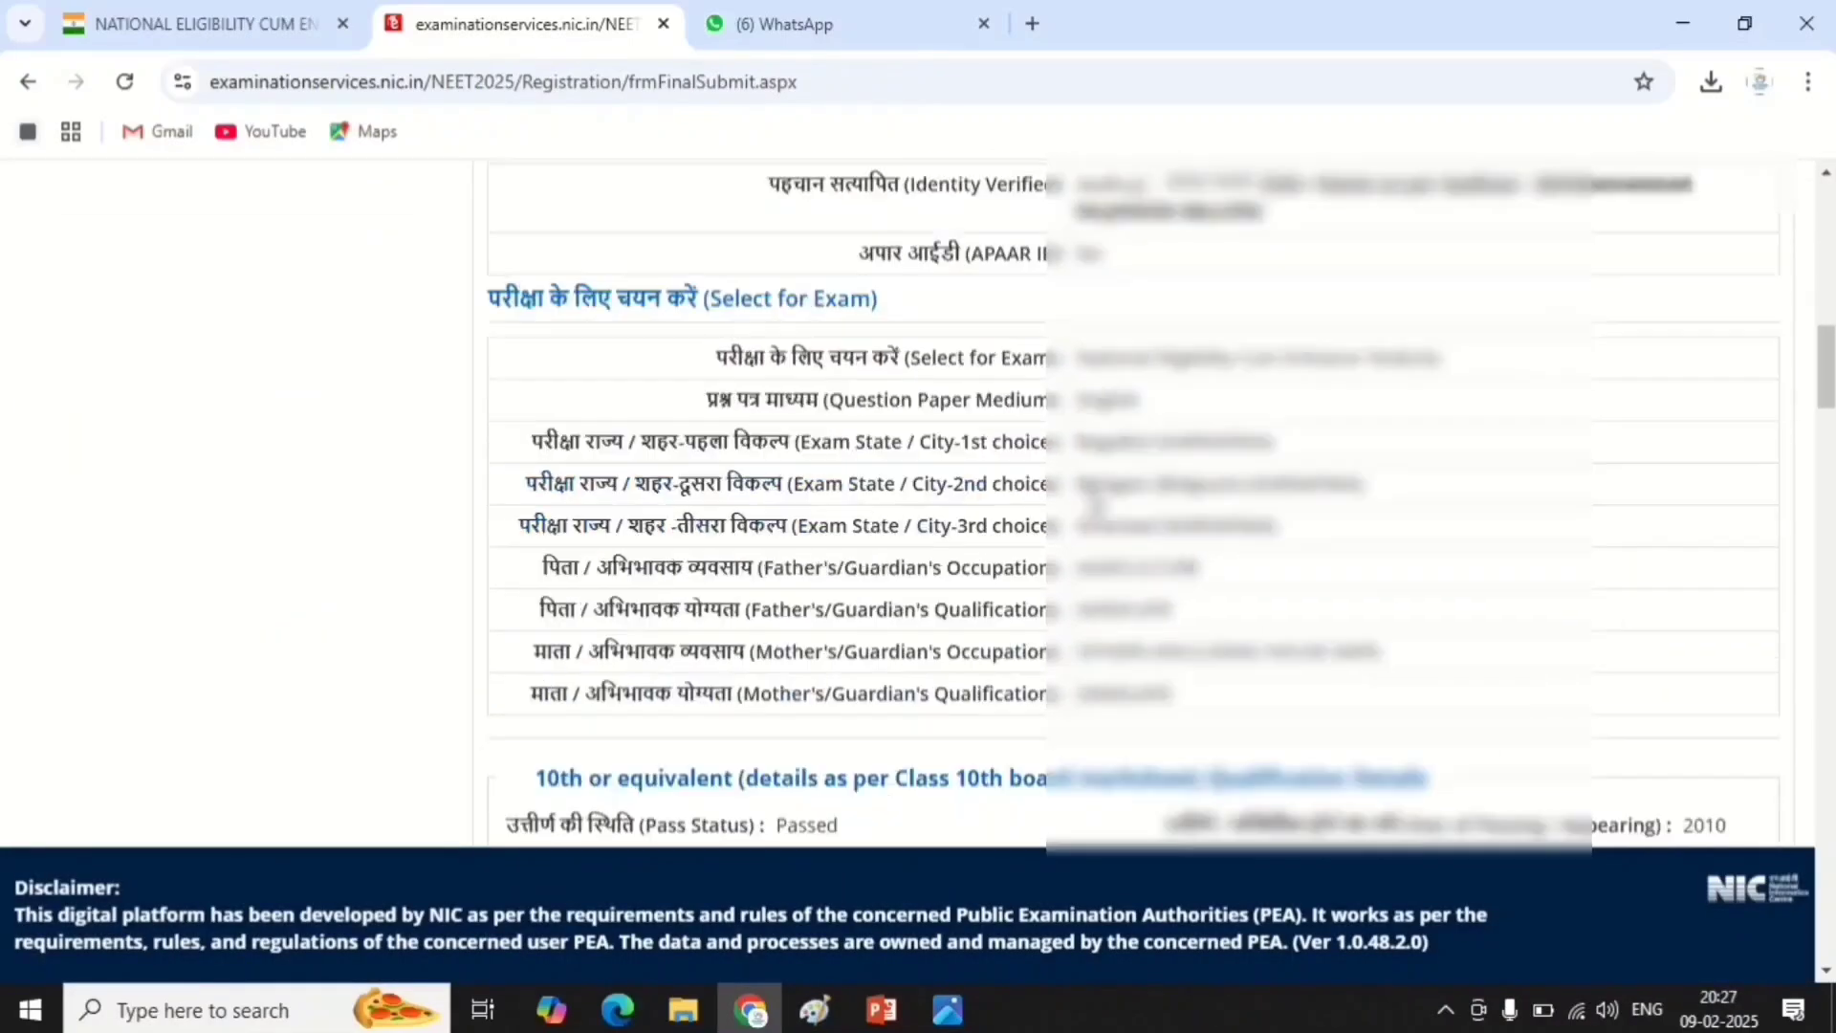
{"action": "scroll", "coordinate": [1123, 569], "scroll_direction": "down", "scroll_amount": 15}
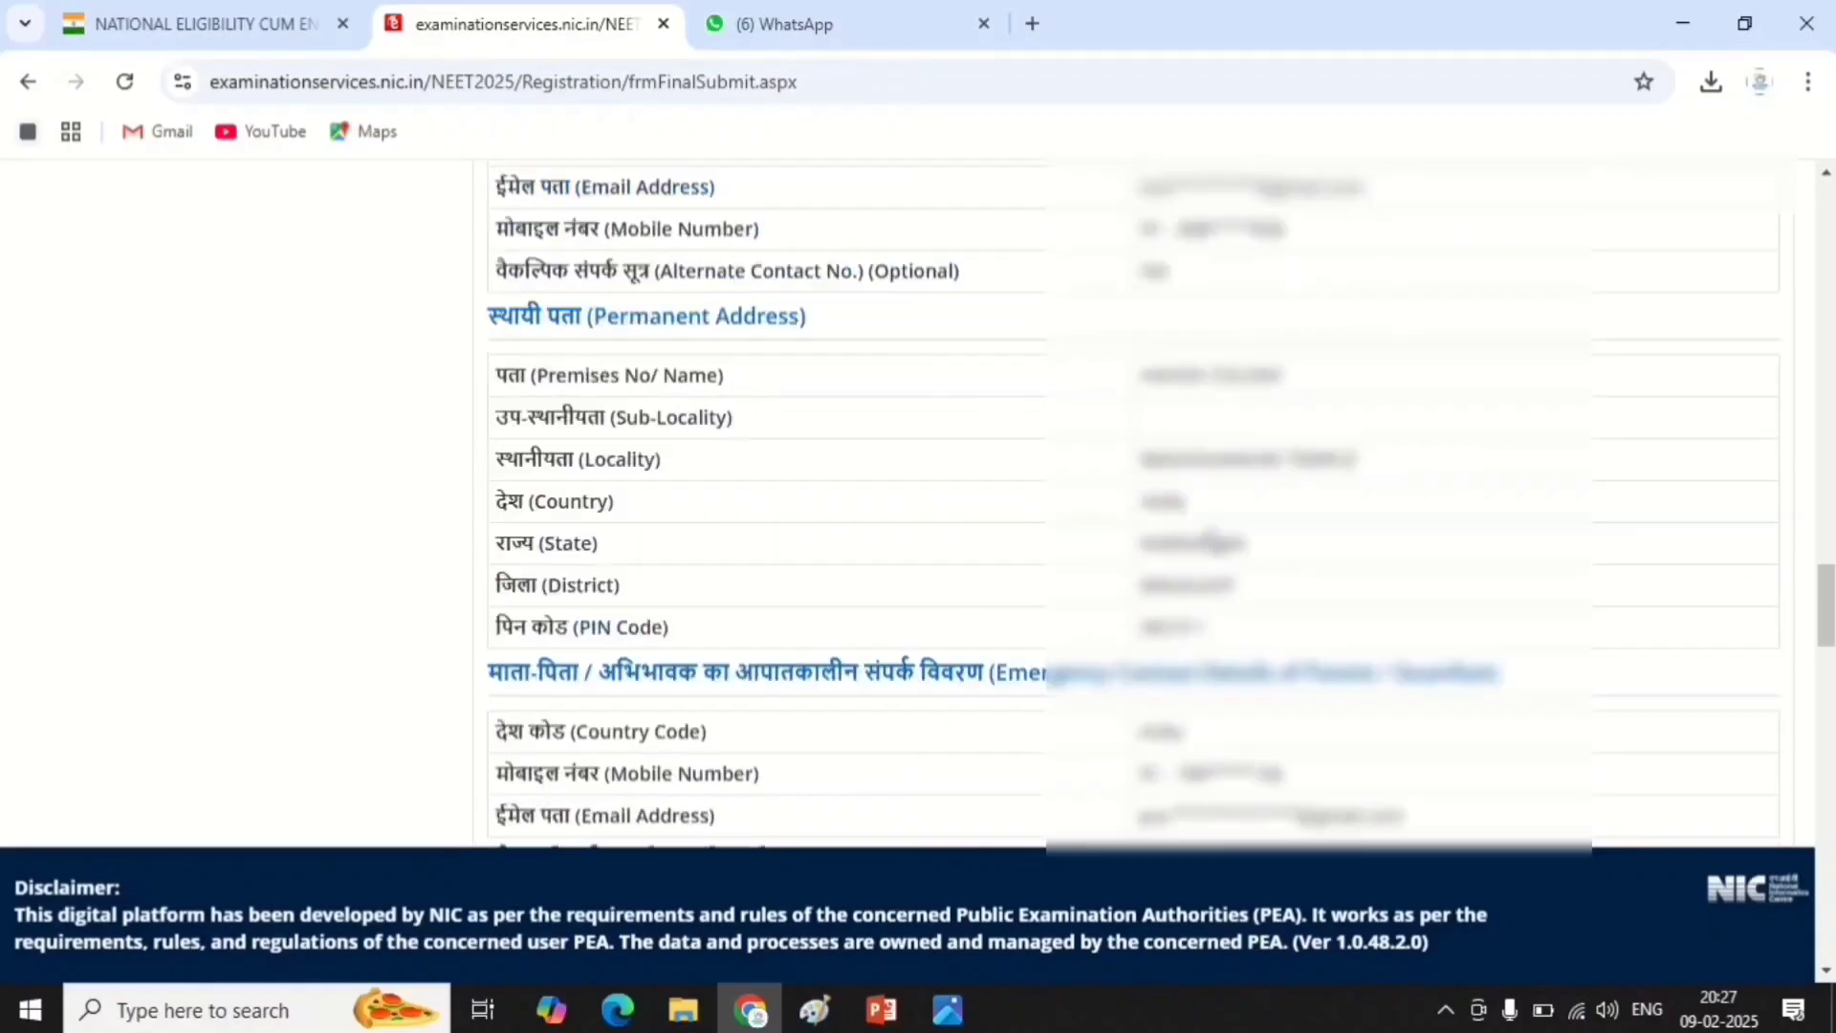
{"action": "scroll", "coordinate": [1160, 755], "scroll_direction": "down", "scroll_amount": 1}
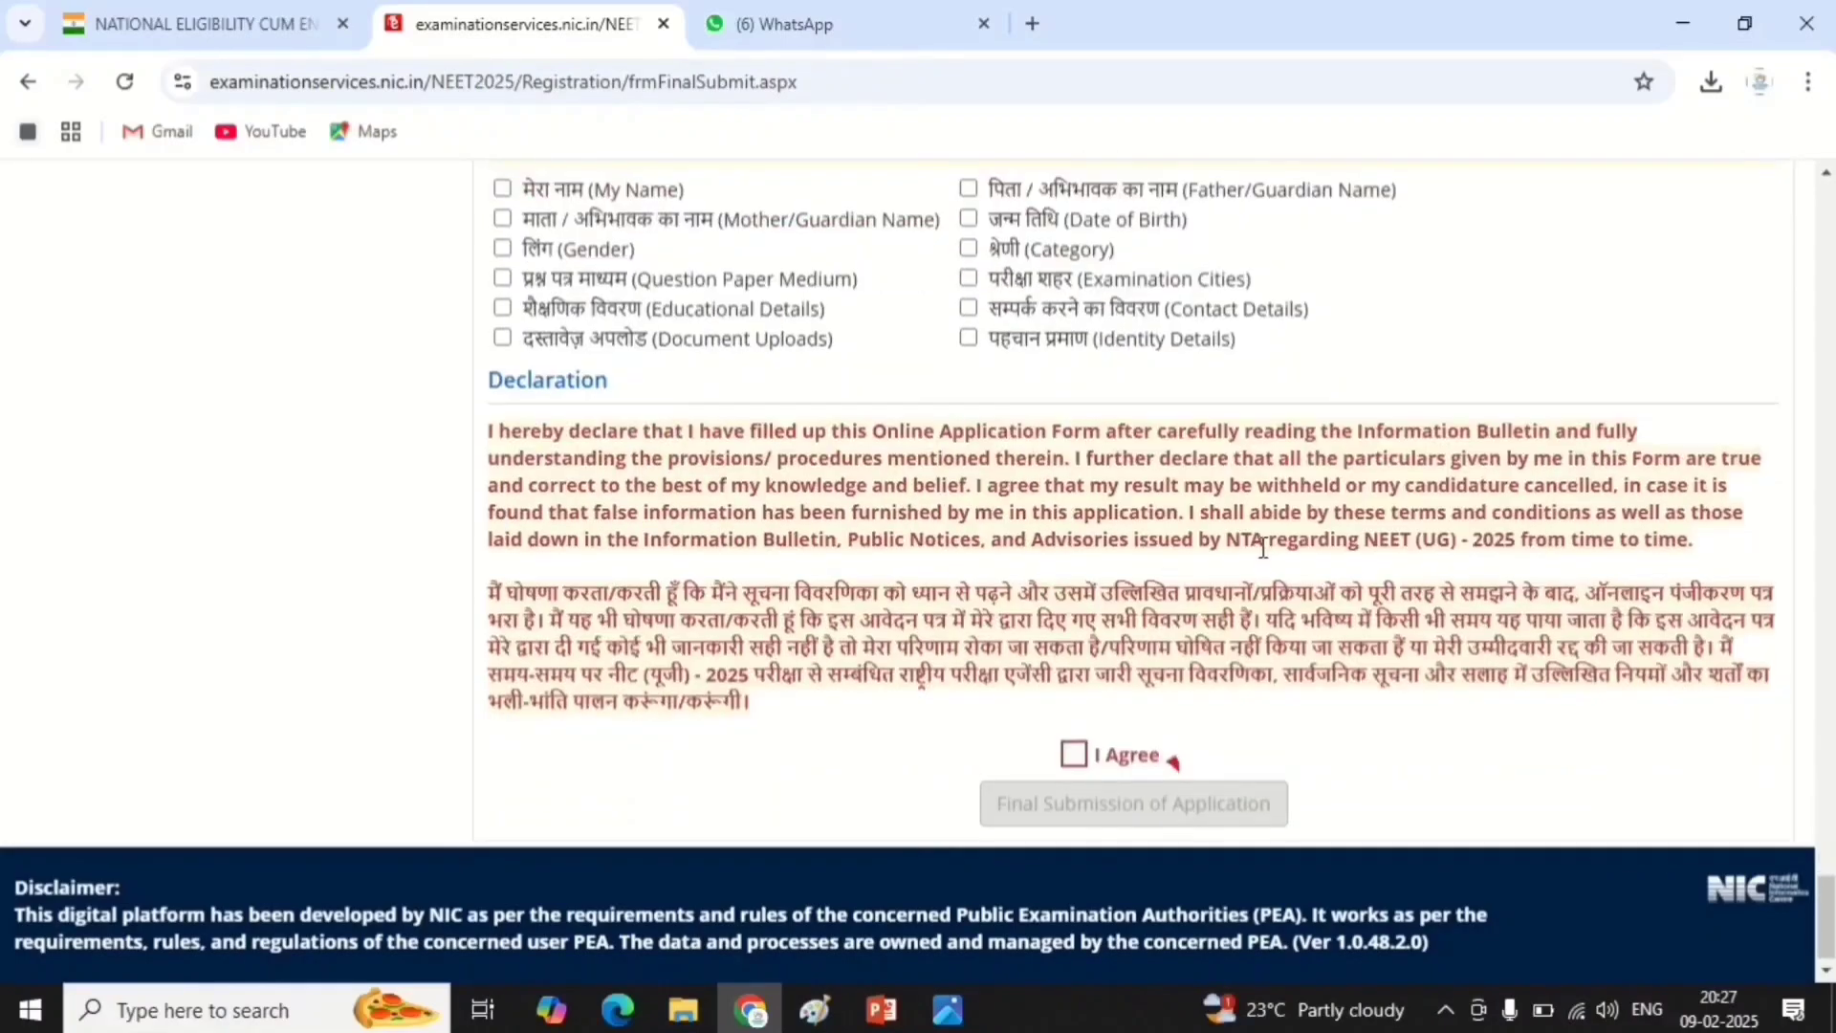
- Mark all twelve particulars in the verification checklist as verified, from My Name through Identity Details
{"action": "scroll", "coordinate": [766, 471], "scroll_direction": "up", "scroll_amount": 2}
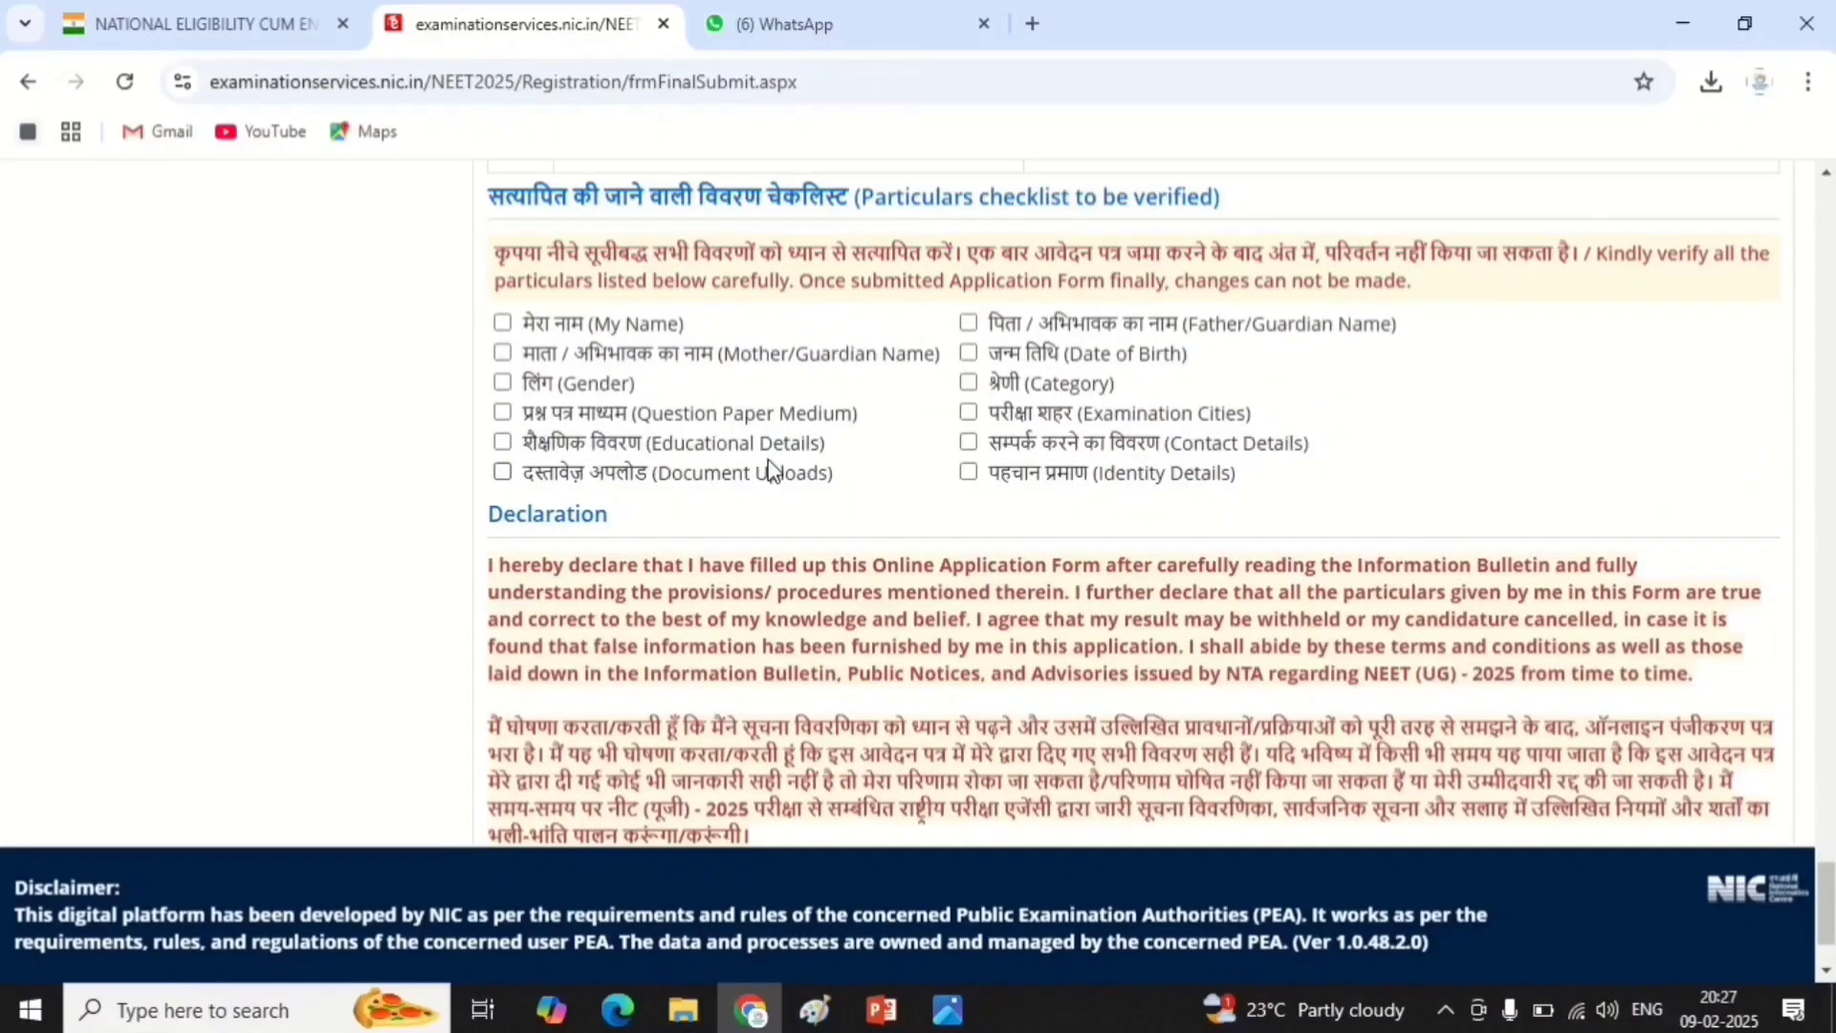
{"action": "left_click", "coordinate": [502, 352]}
{"action": "left_click", "coordinate": [502, 382]}
{"action": "left_click", "coordinate": [502, 413]}
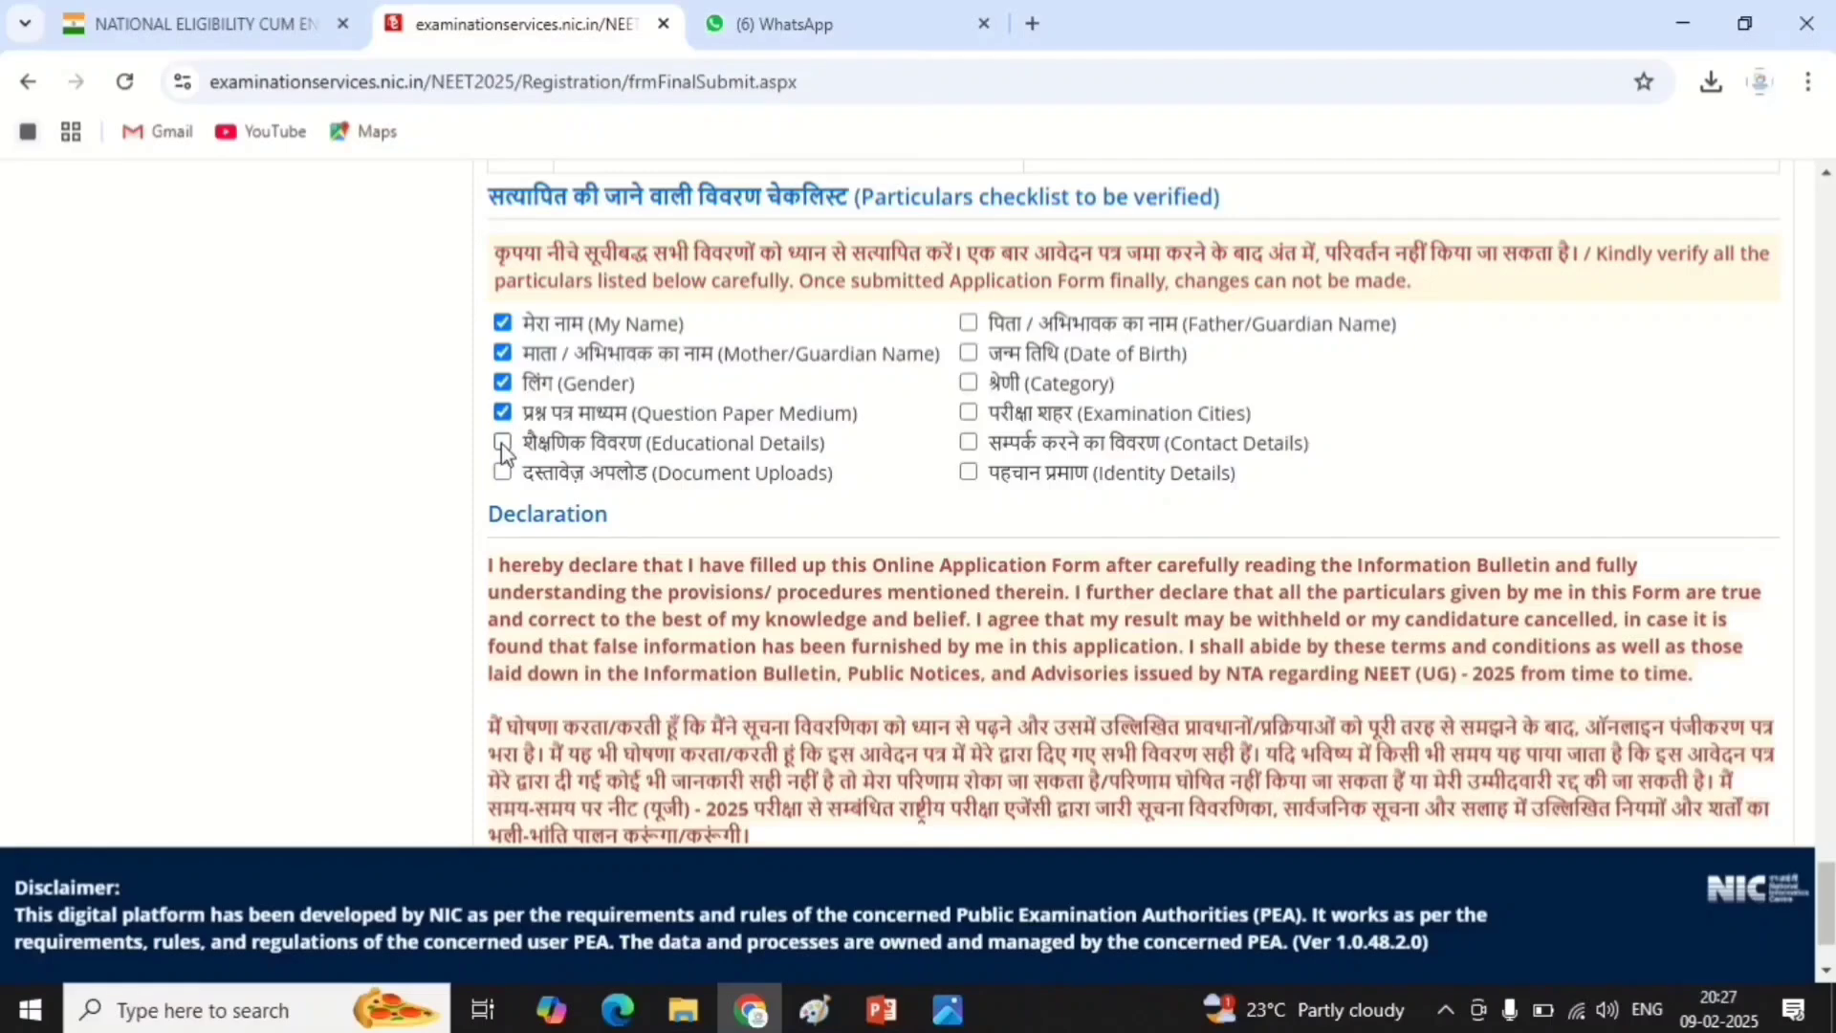
{"action": "left_click", "coordinate": [502, 441]}
{"action": "left_click", "coordinate": [502, 471]}
{"action": "left_click", "coordinate": [967, 322]}
{"action": "left_click", "coordinate": [967, 353]}
{"action": "left_click", "coordinate": [968, 382]}
{"action": "left_click", "coordinate": [968, 412]}
{"action": "left_click", "coordinate": [967, 442]}
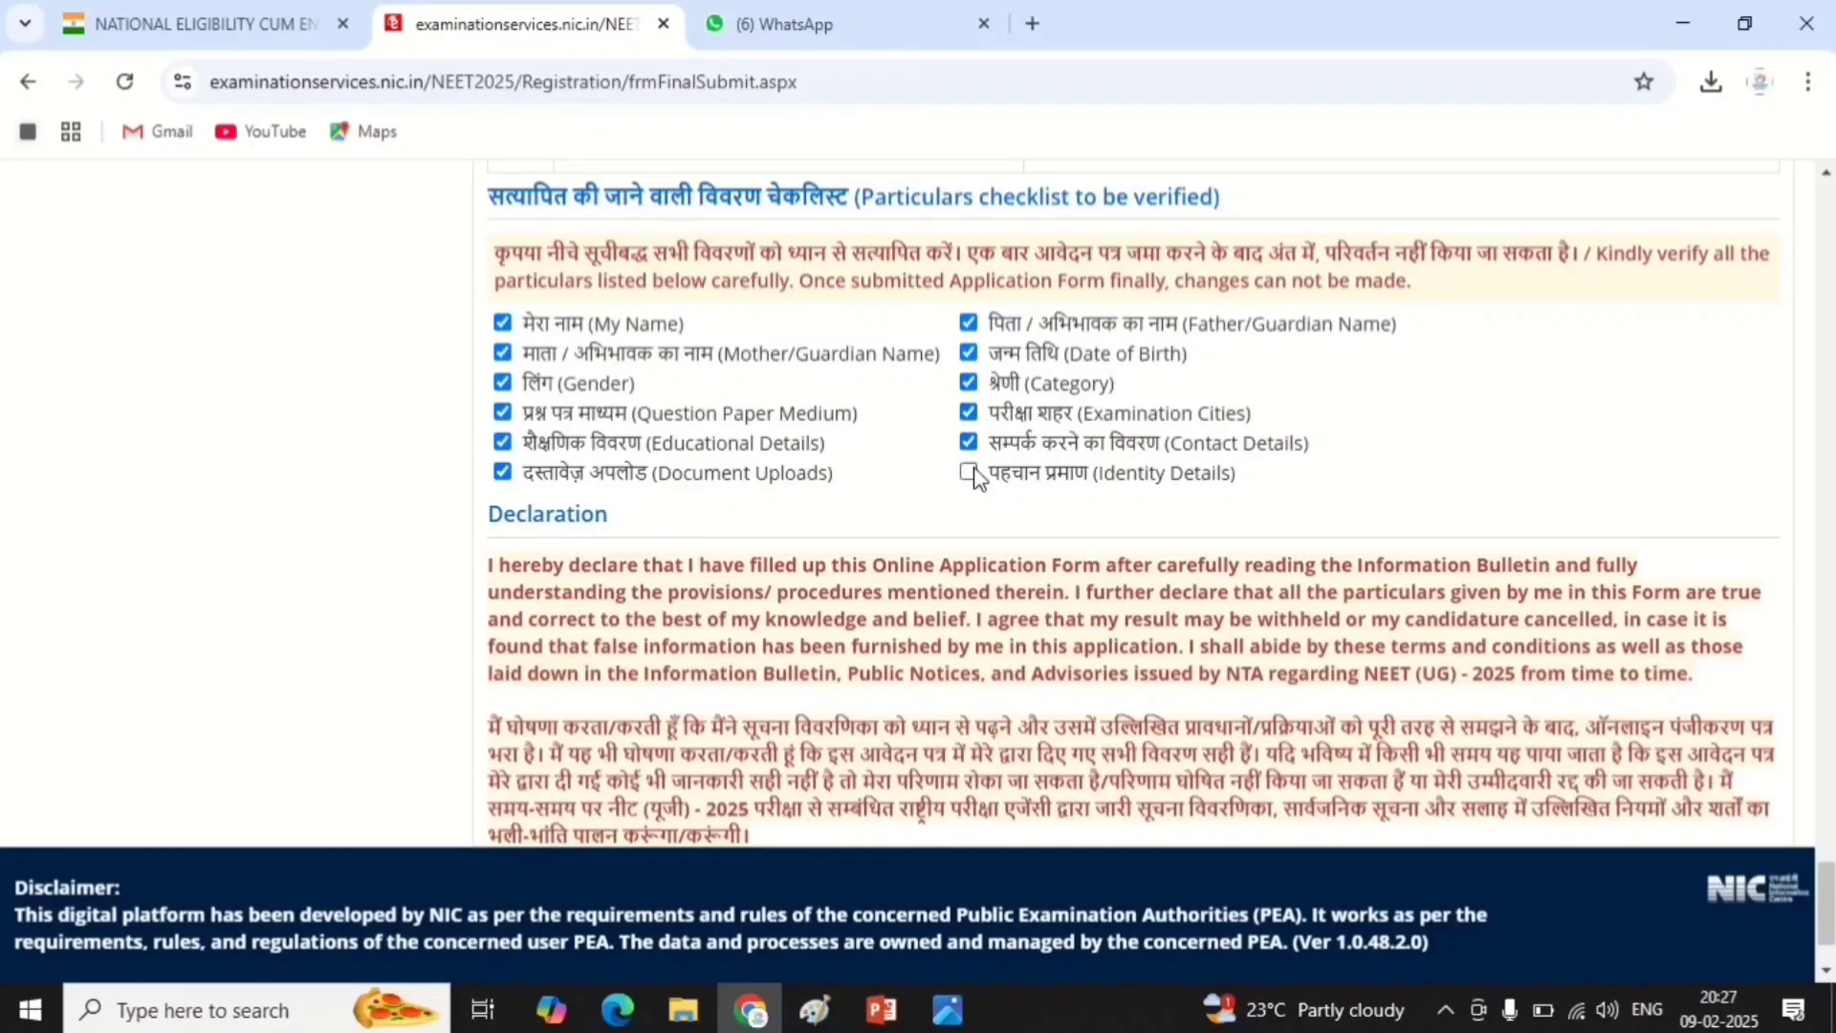
{"action": "left_click", "coordinate": [968, 471]}
- Agree to the declaration and confirm the final submission of the application
{"action": "scroll", "coordinate": [1008, 492], "scroll_direction": "down", "scroll_amount": 2}
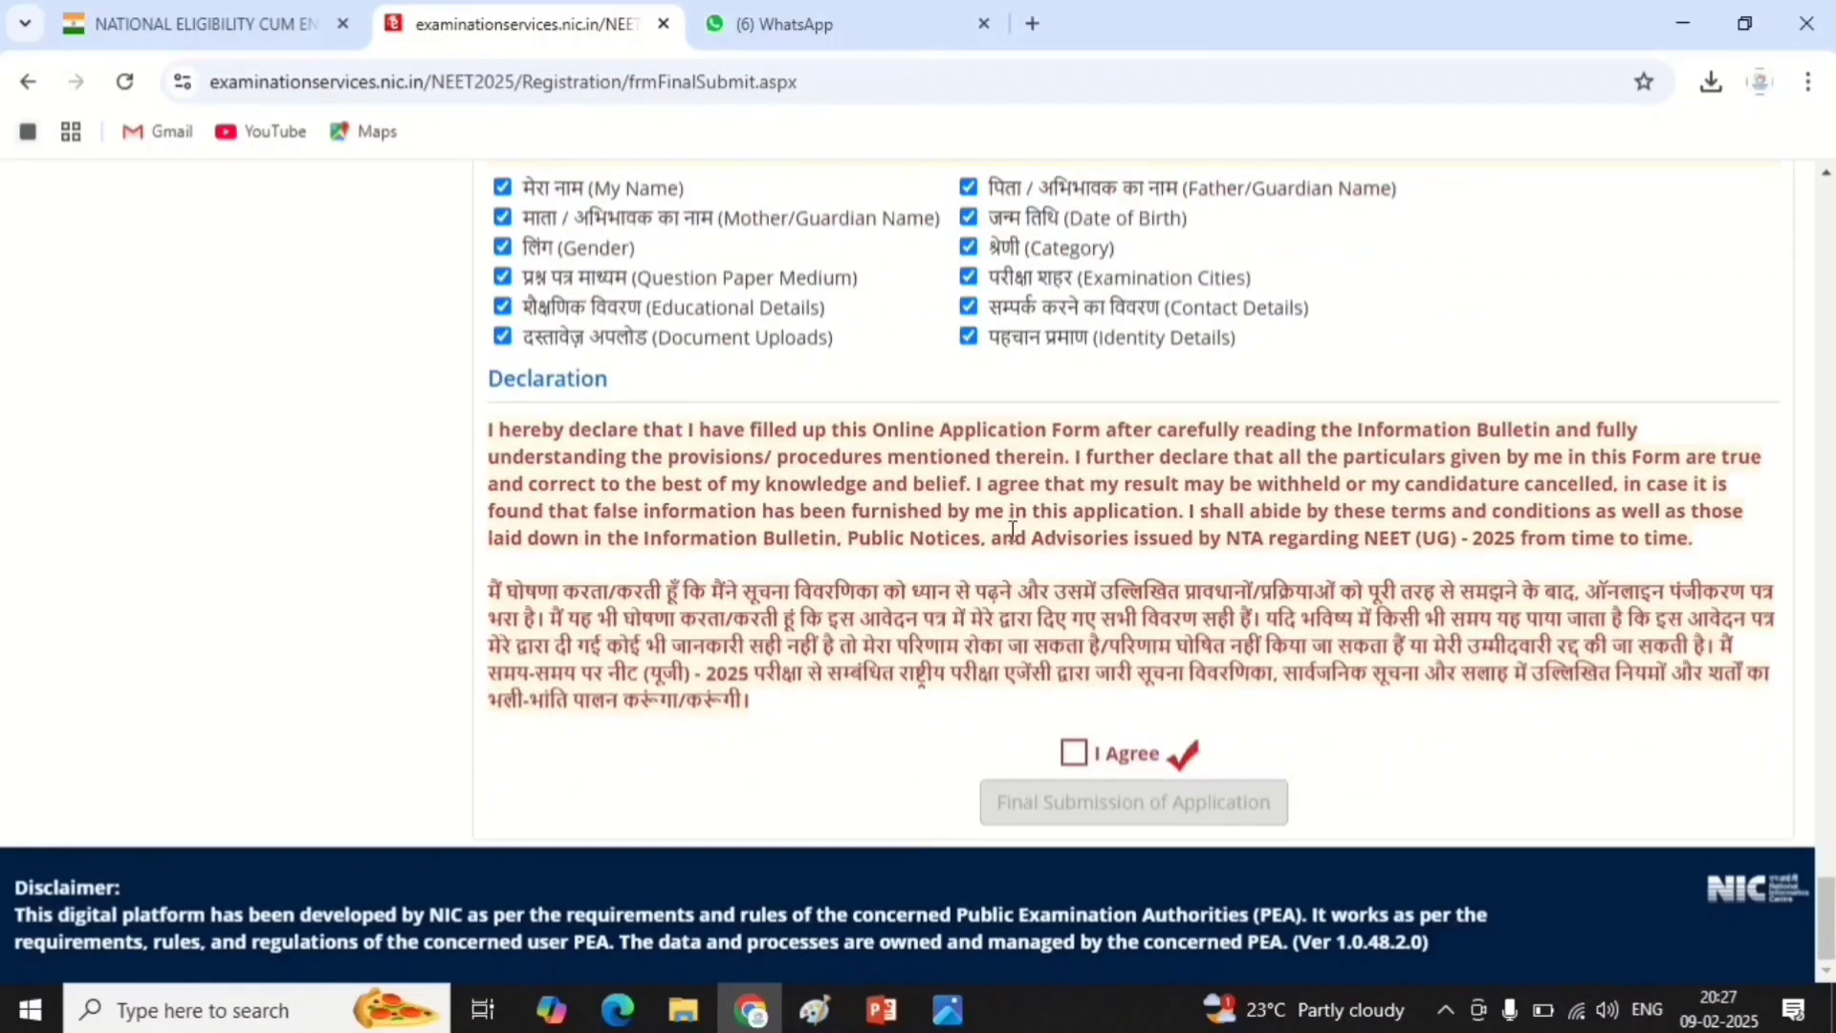
{"action": "left_click", "coordinate": [1074, 762]}
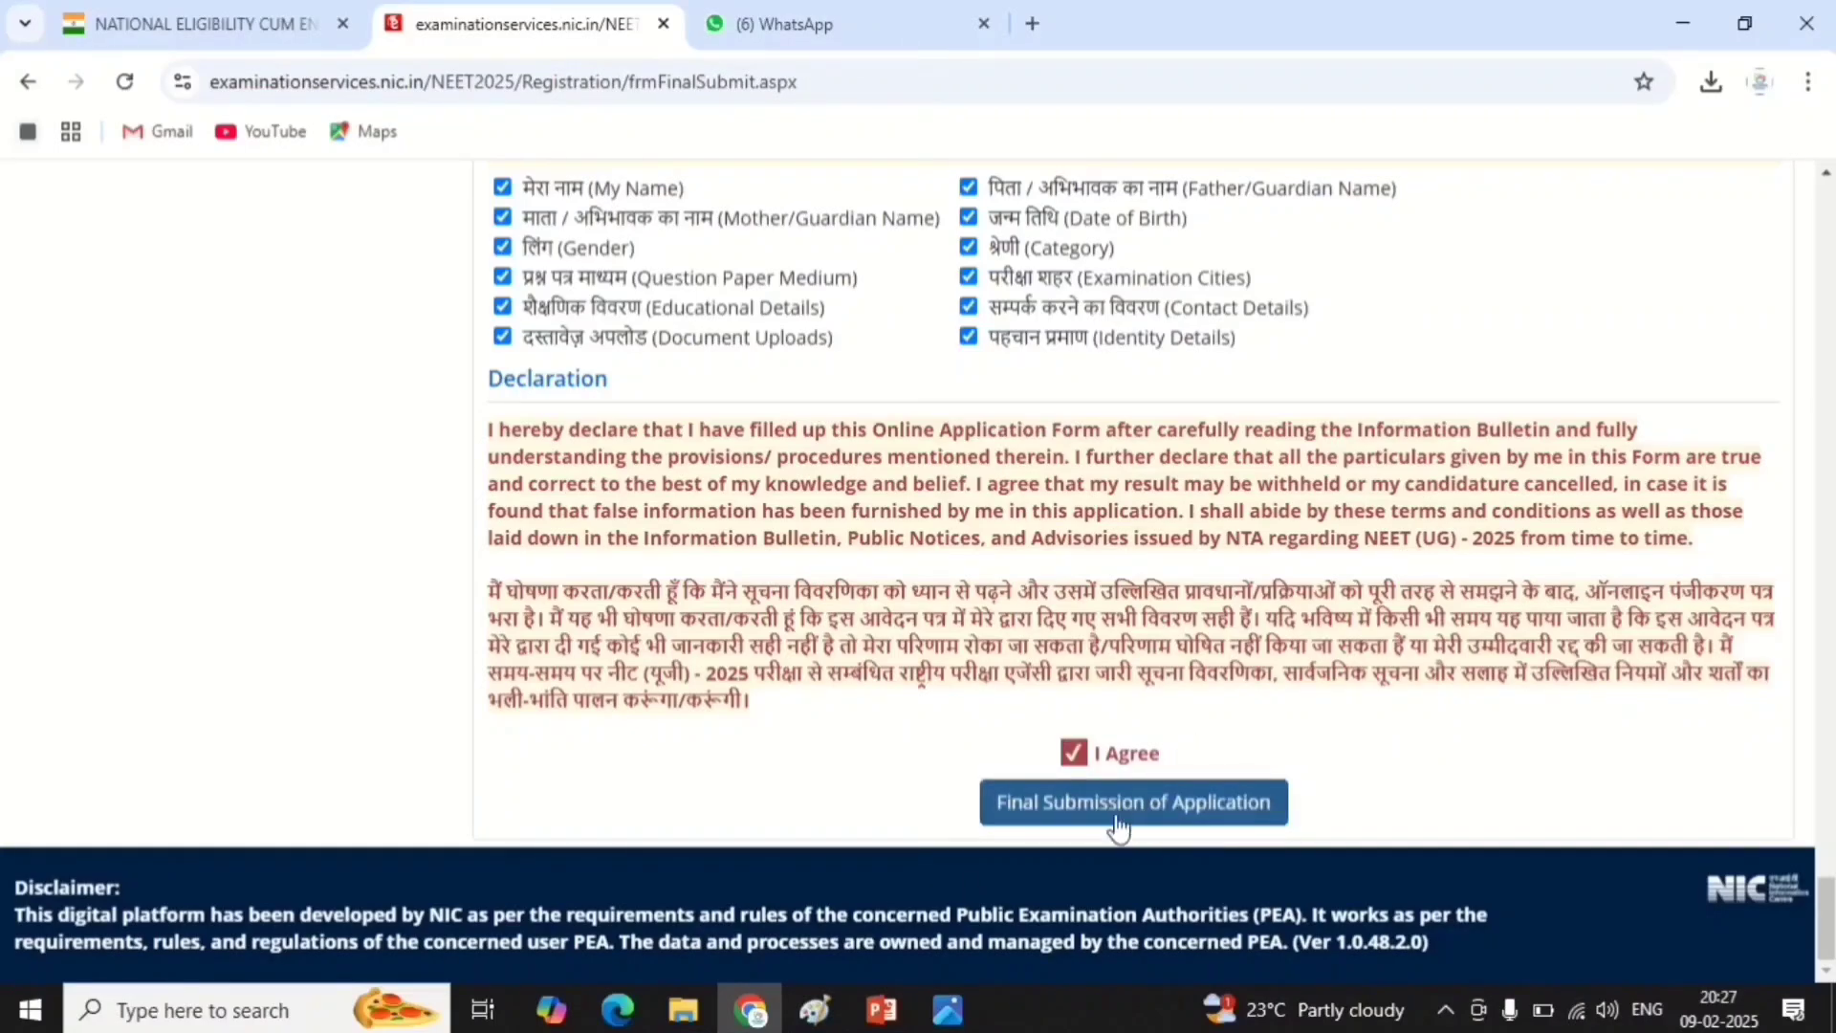
{"action": "left_click", "coordinate": [1174, 809]}
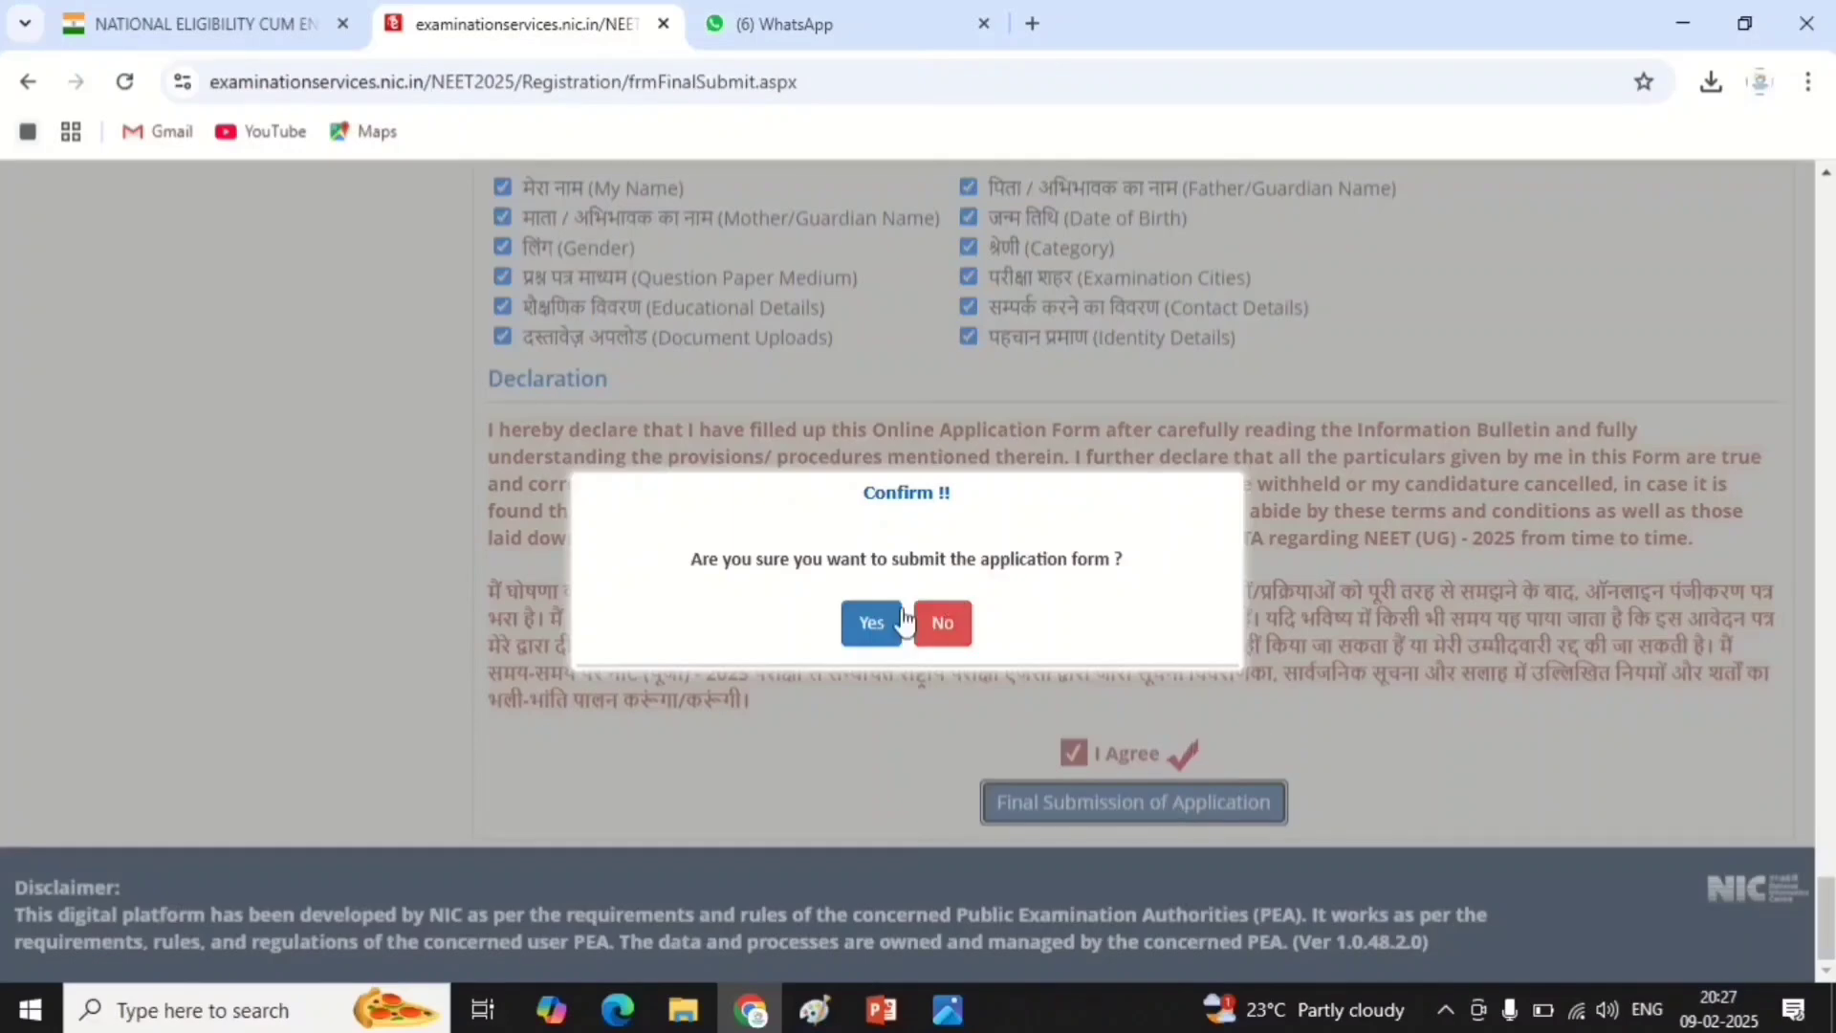
{"action": "left_click", "coordinate": [871, 623]}
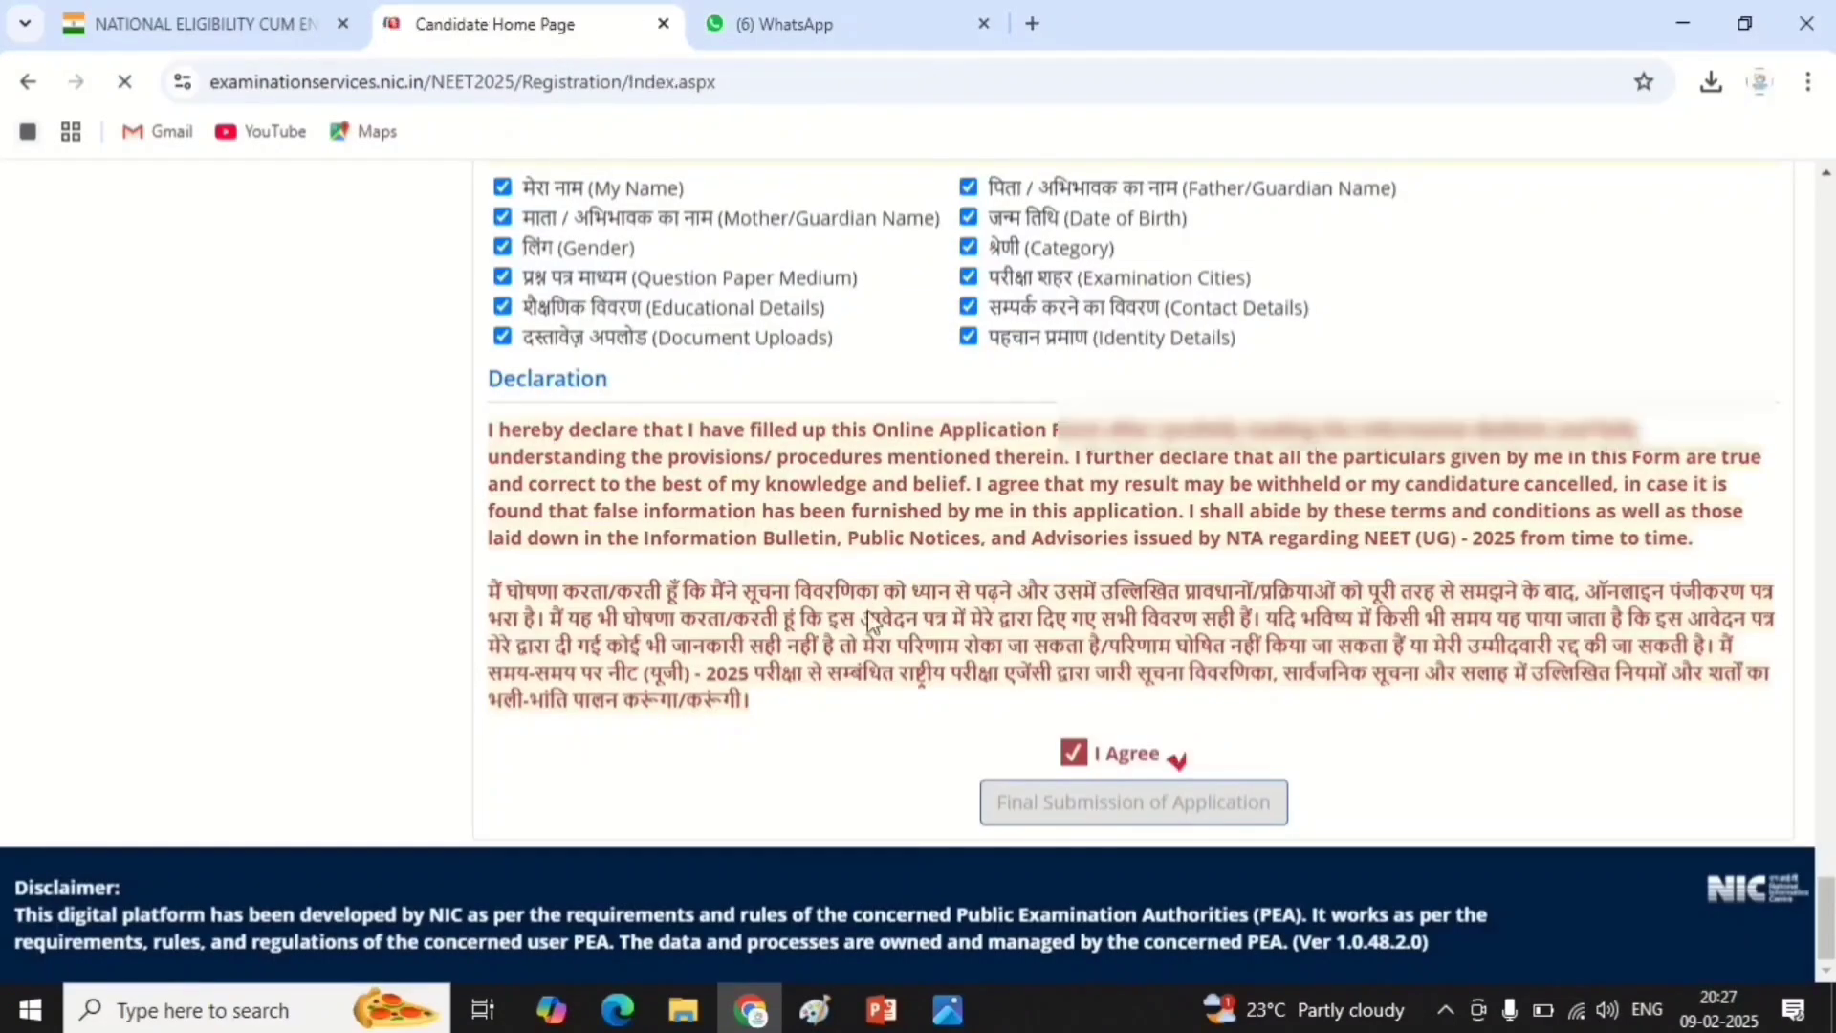
- Open verification of the registered email ID, enter the displayed CAPTCHA and request the OTP
{"action": "scroll", "coordinate": [535, 631], "scroll_direction": "down", "scroll_amount": 1}
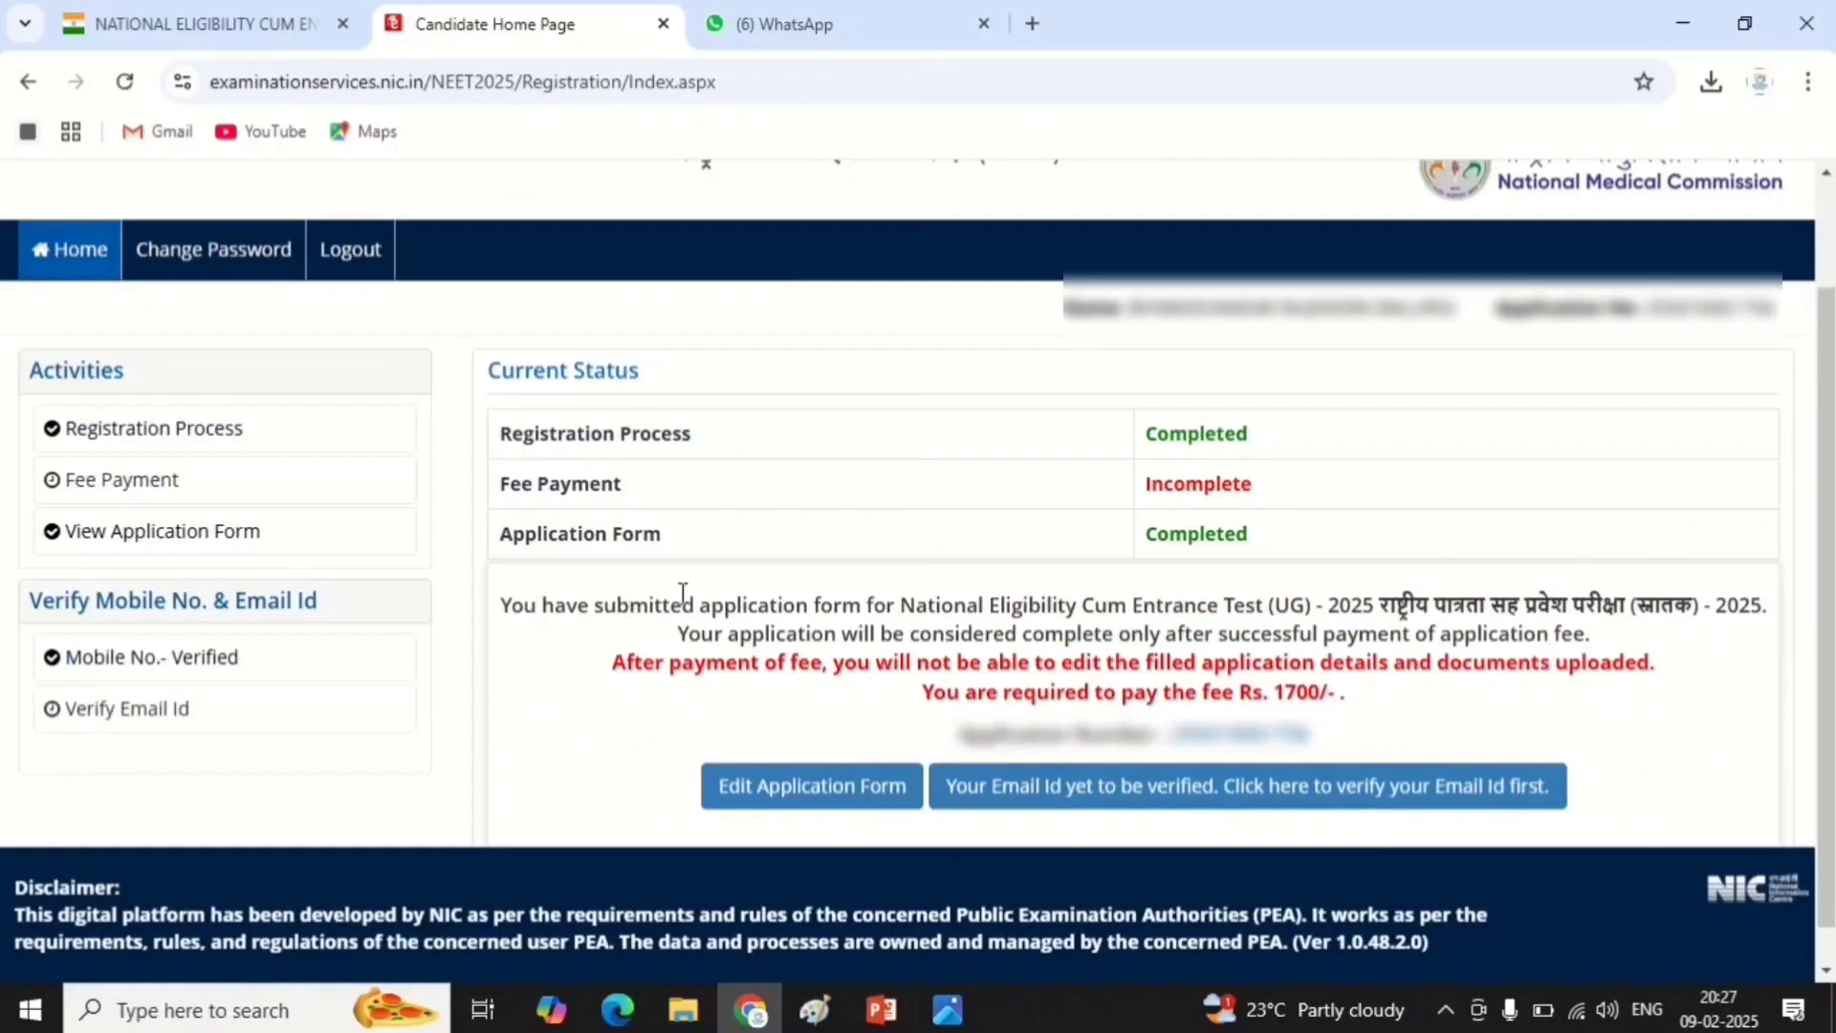
{"action": "left_click", "coordinate": [335, 481]}
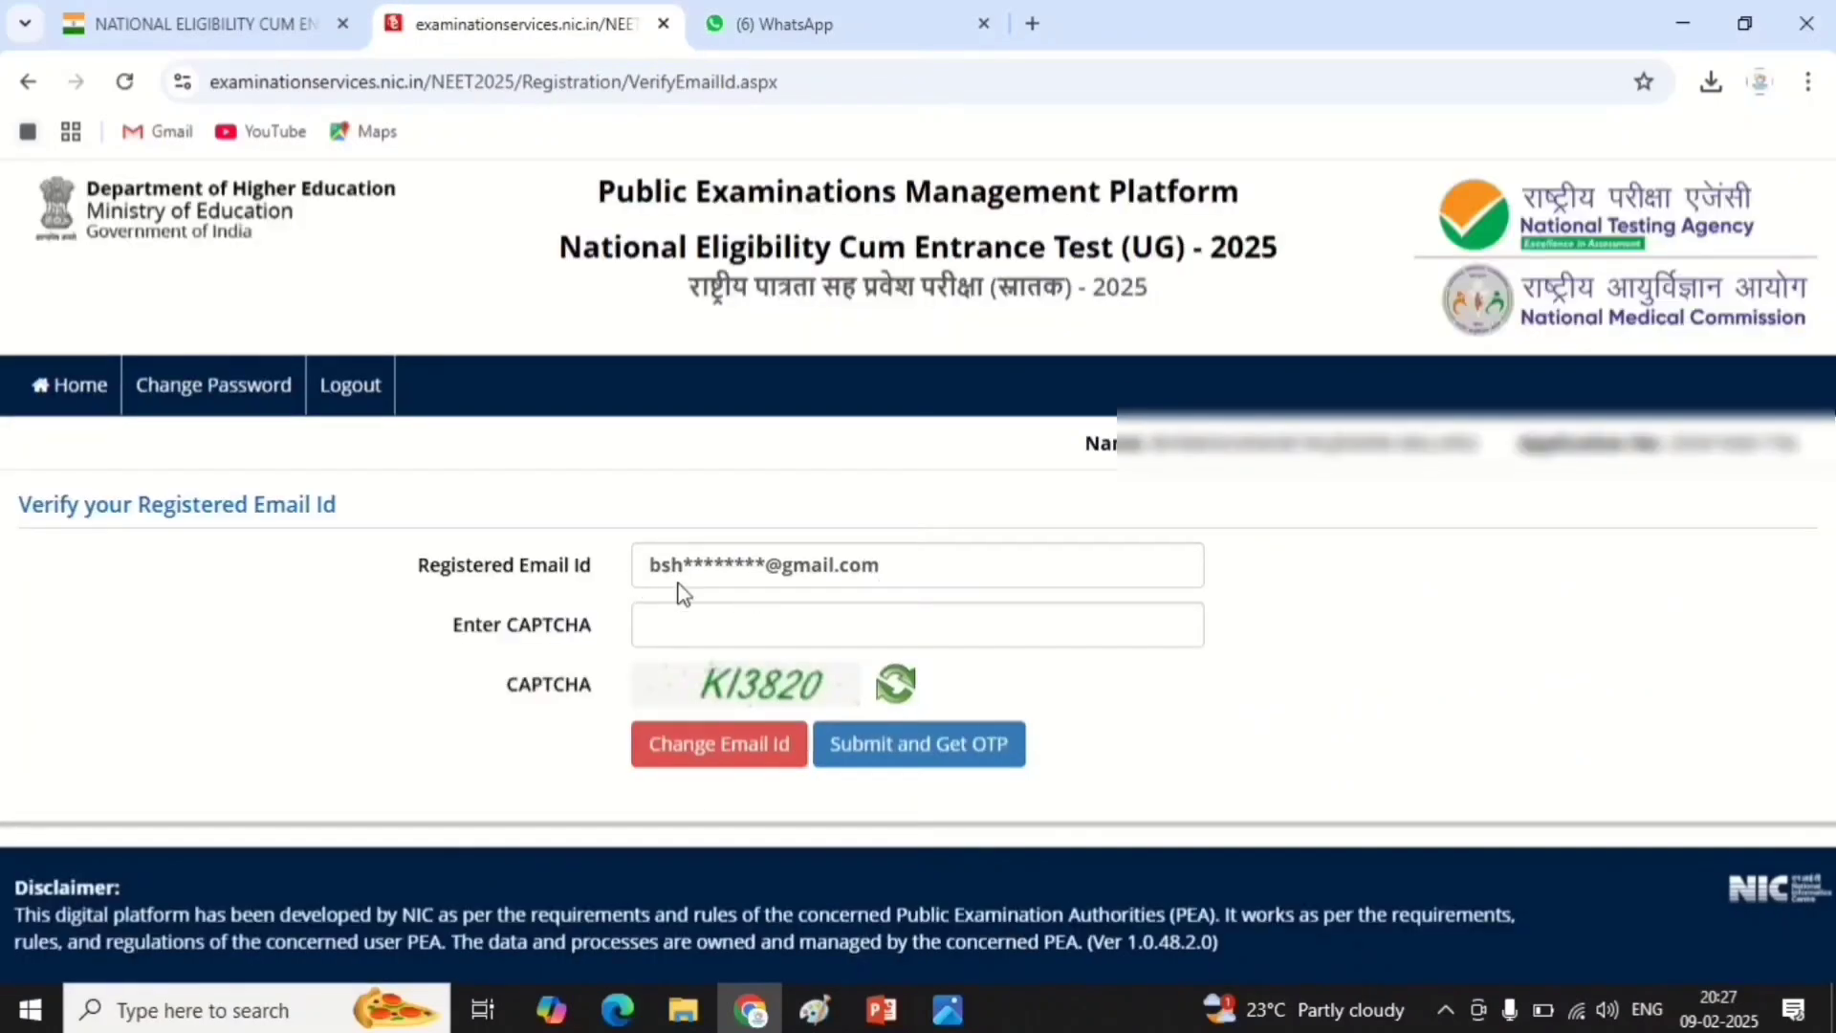
{"action": "left_click_drag", "start_coordinate": [646, 569], "coordinate": [896, 580]}
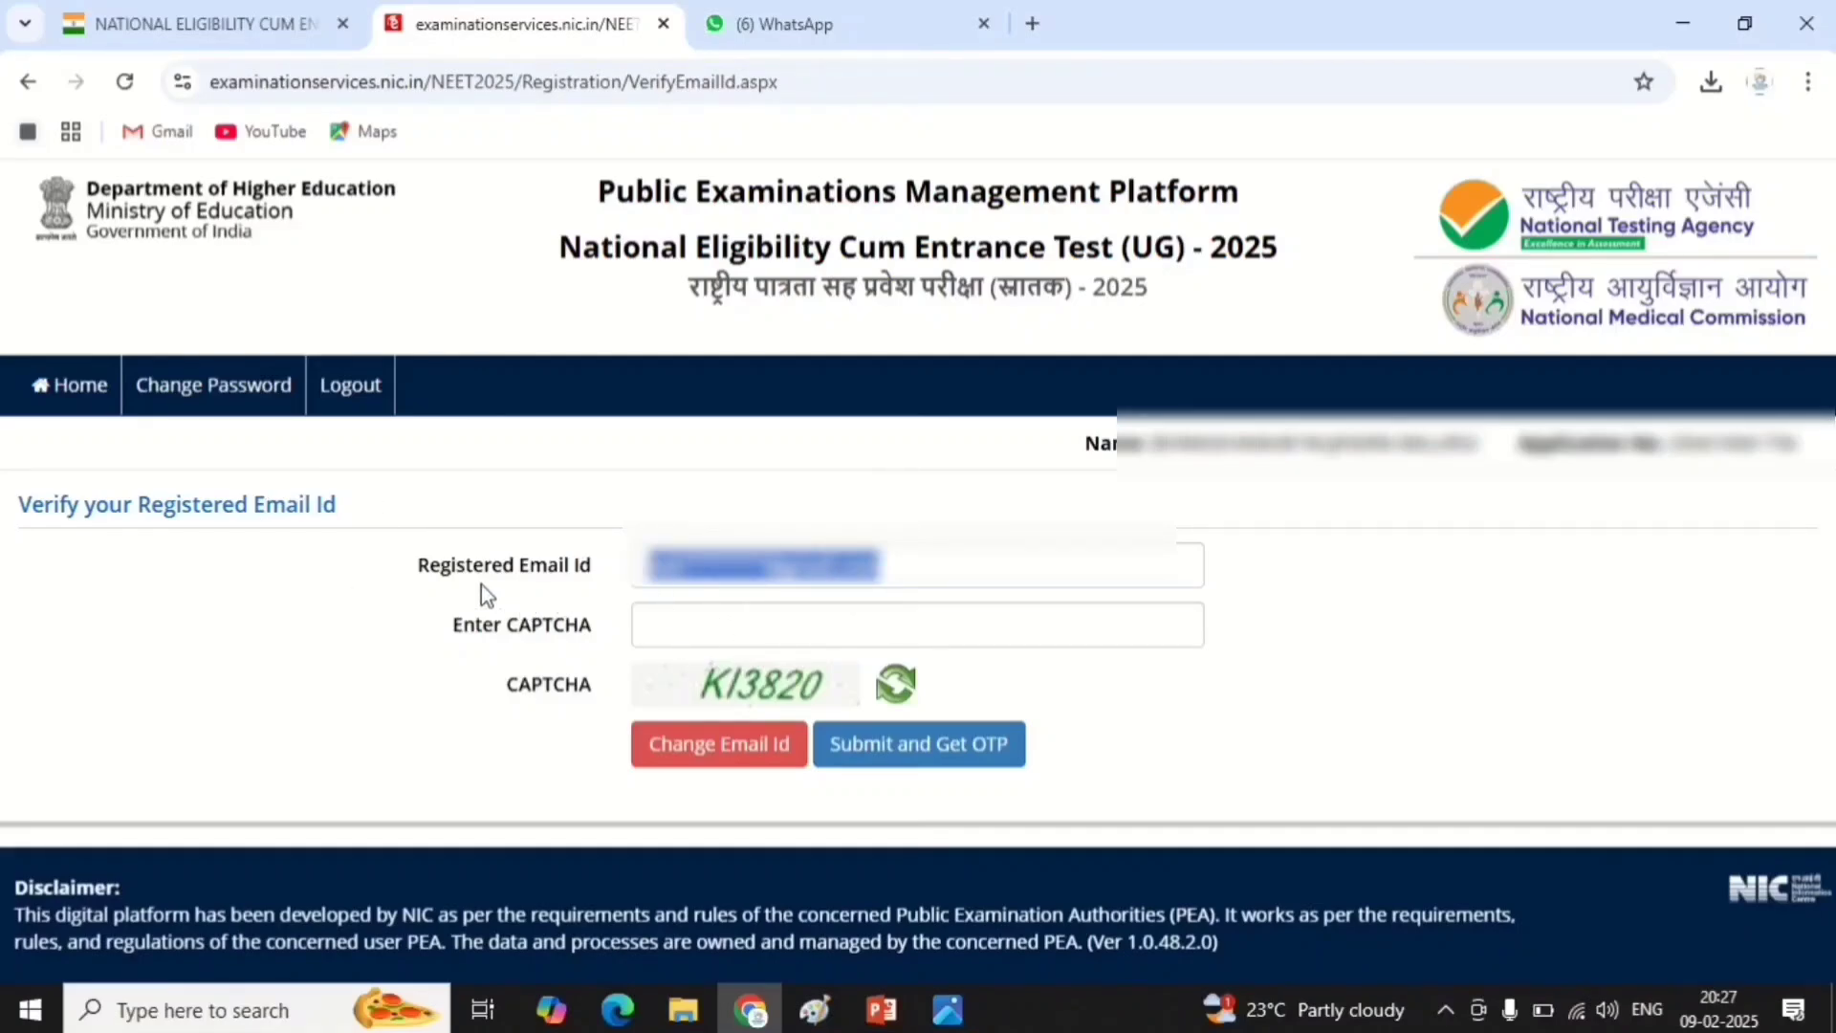
{"action": "left_click", "coordinate": [755, 621]}
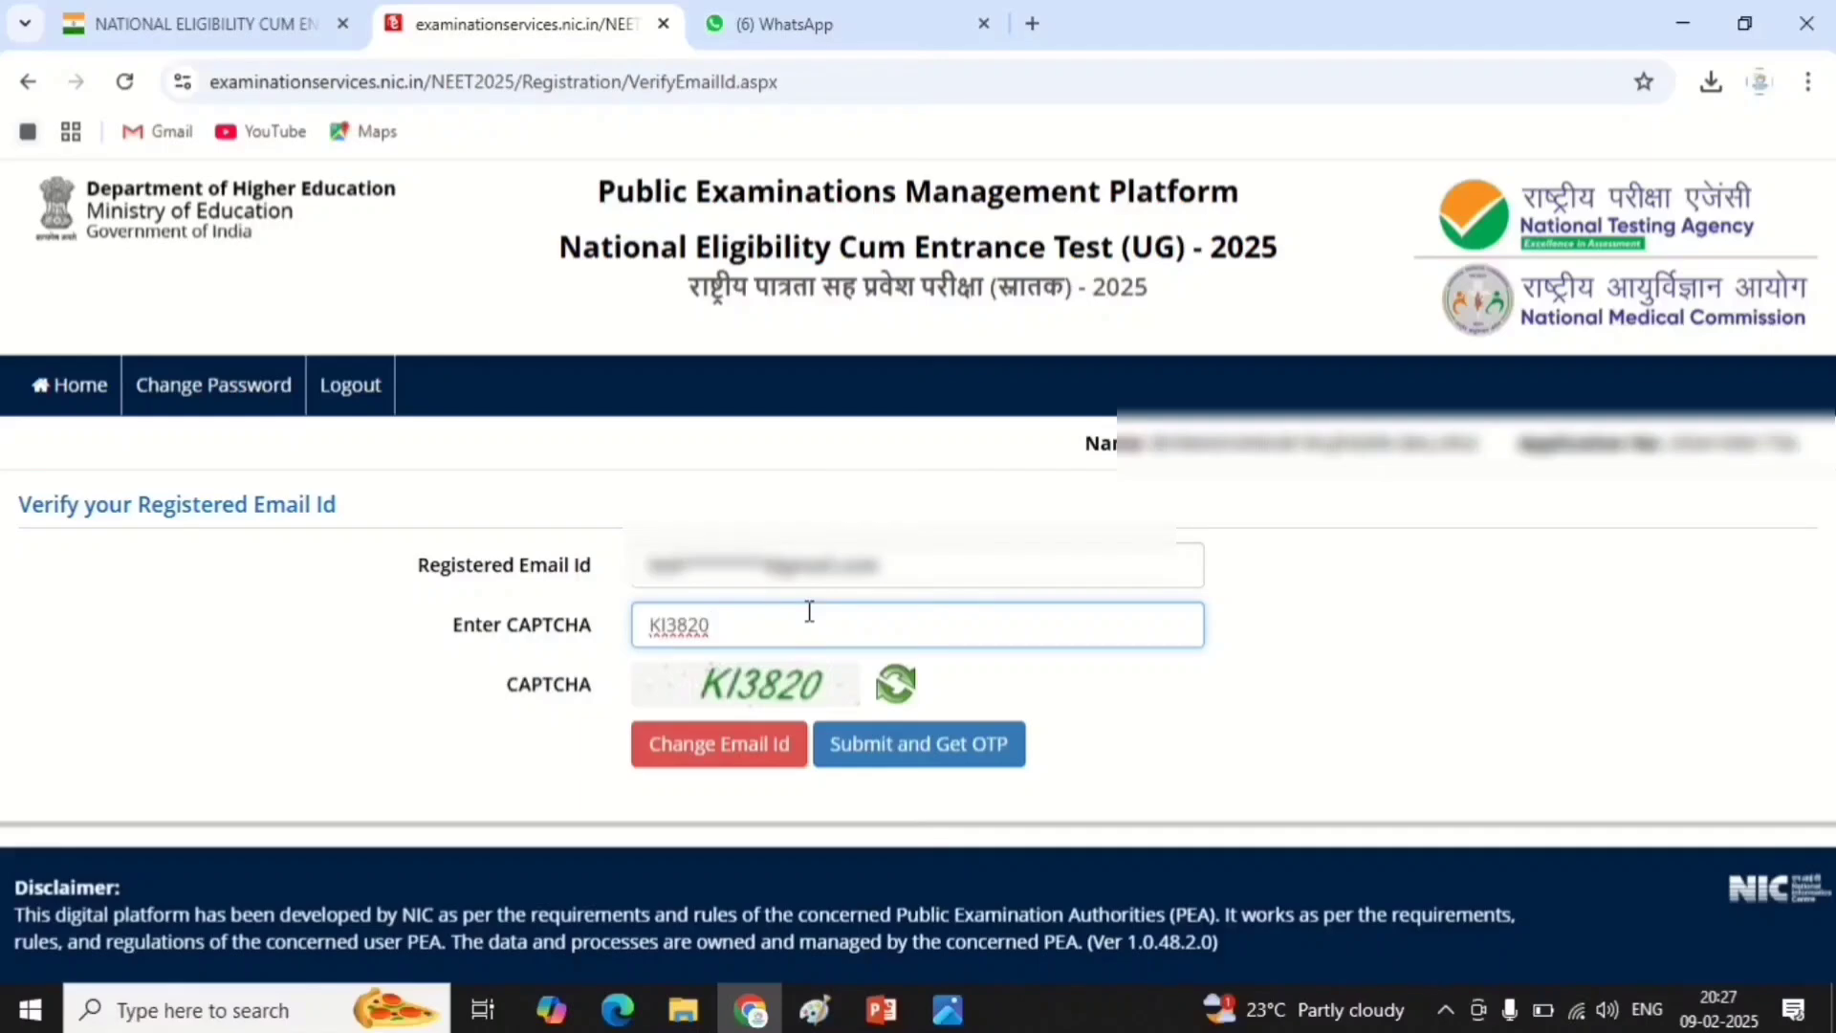
{"action": "left_click", "coordinate": [892, 750]}
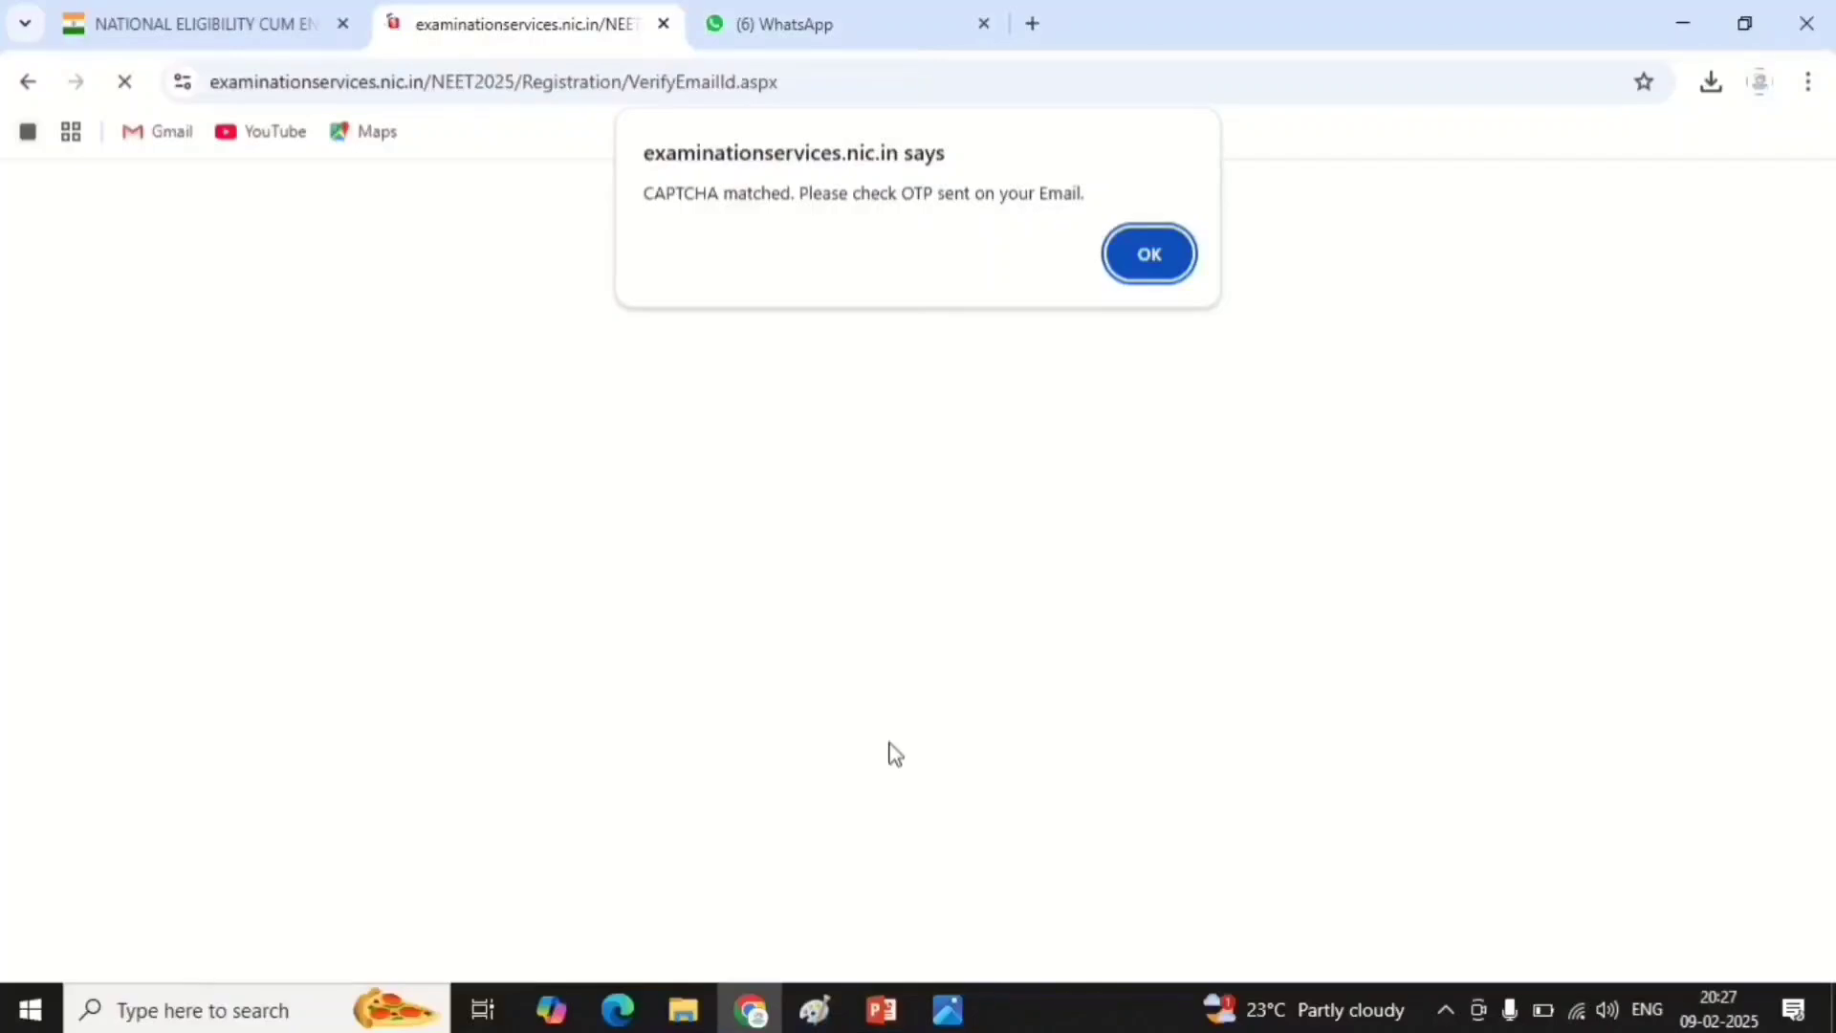
{"action": "left_click", "coordinate": [1154, 259]}
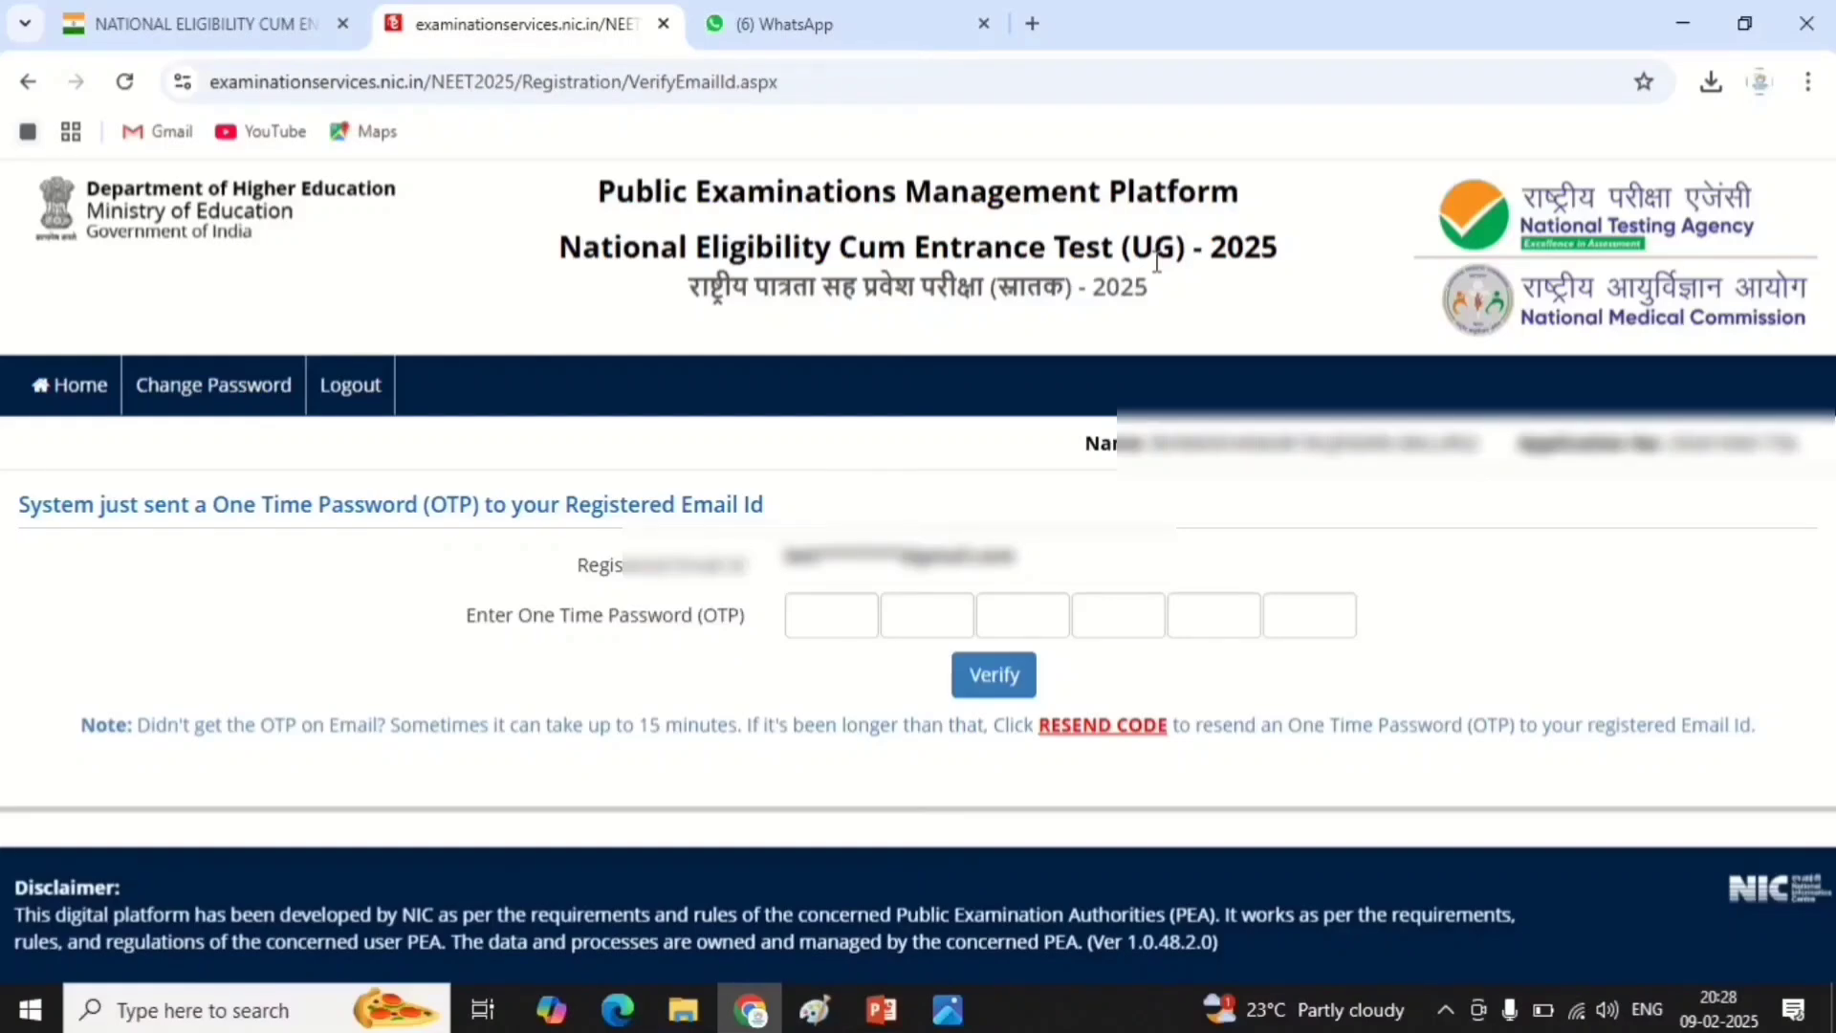
- Enter the one-time password sent to the registered email ID, verify it and return to the candidate home page
{"action": "left_click", "coordinate": [849, 611]}
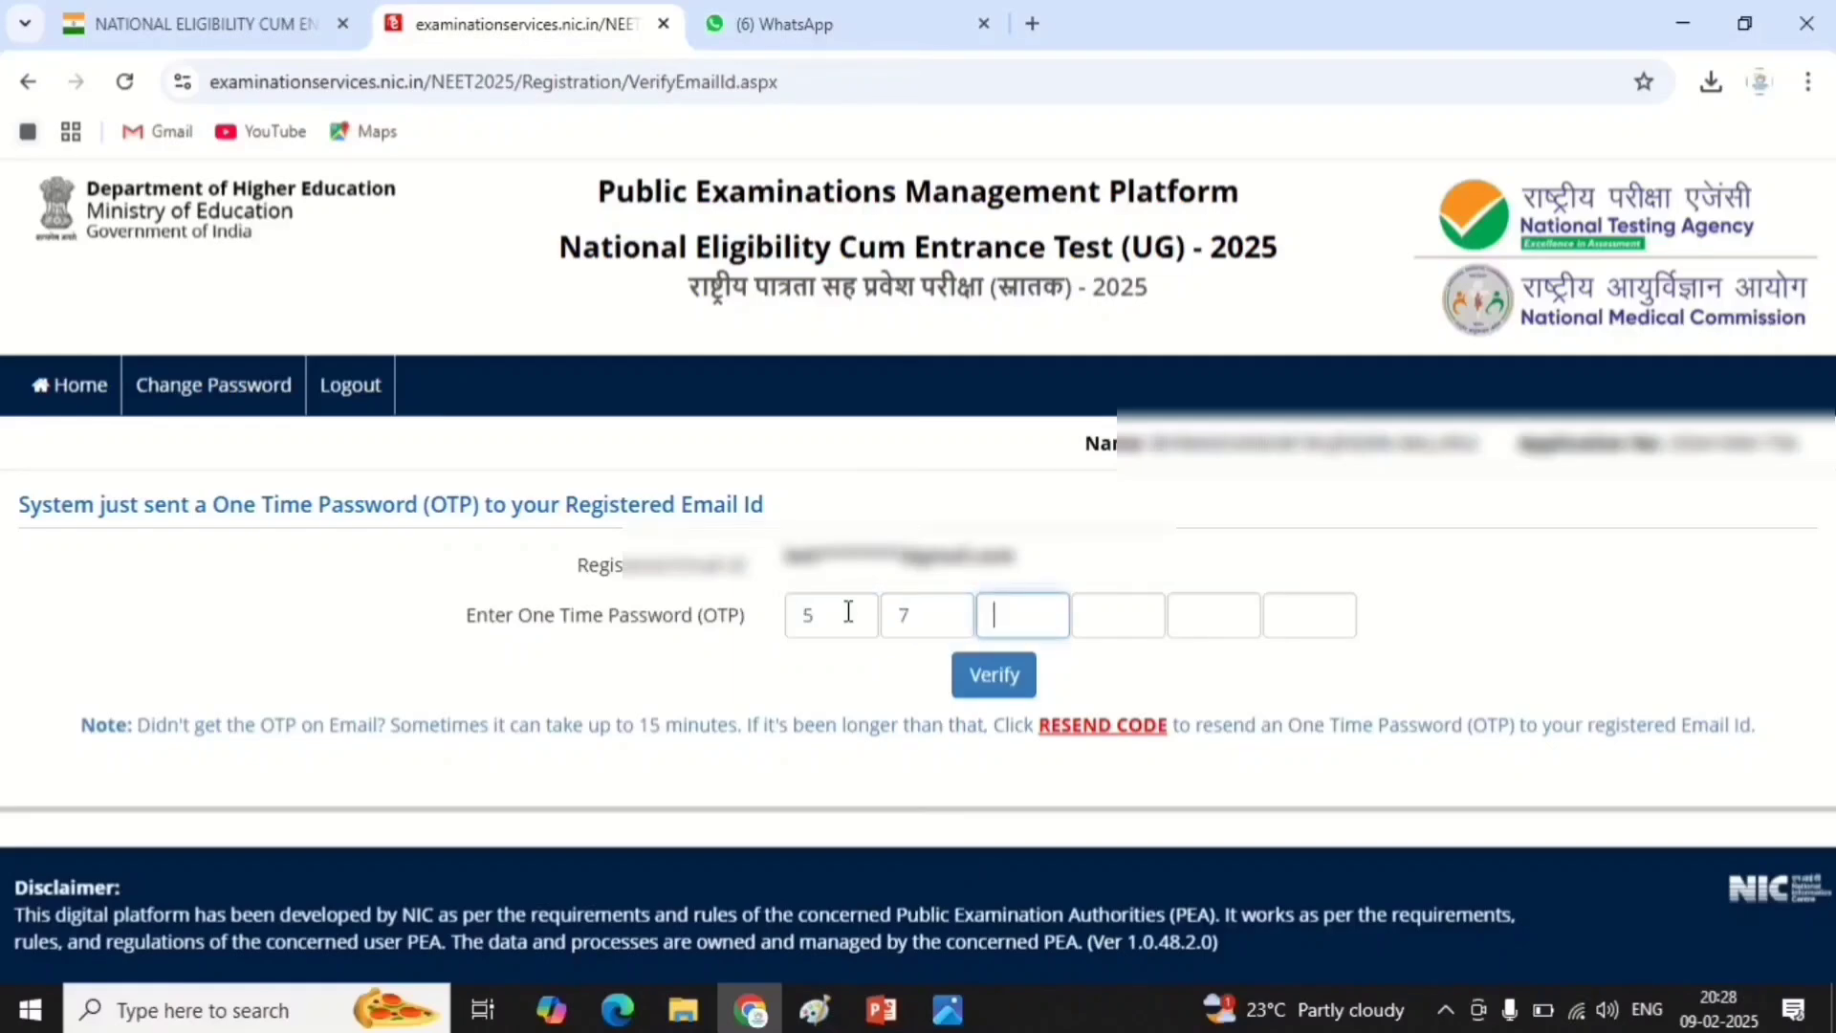
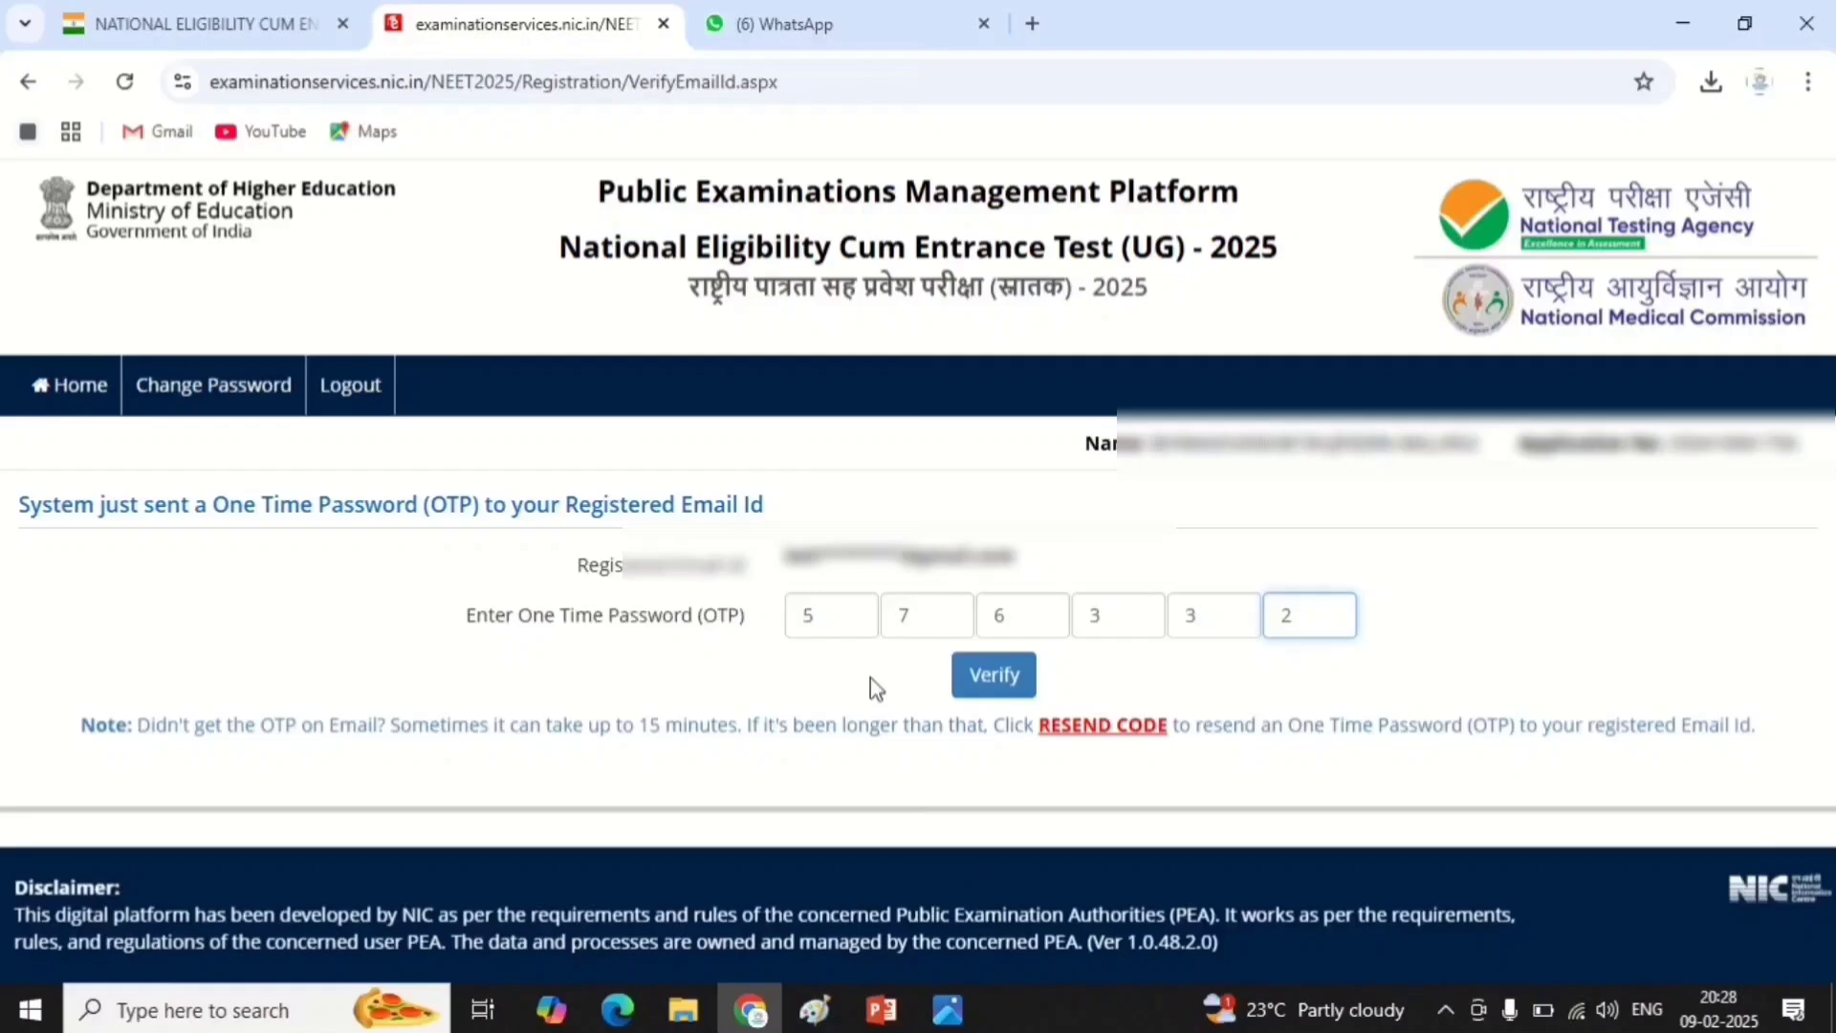
{"action": "left_click", "coordinate": [1016, 677]}
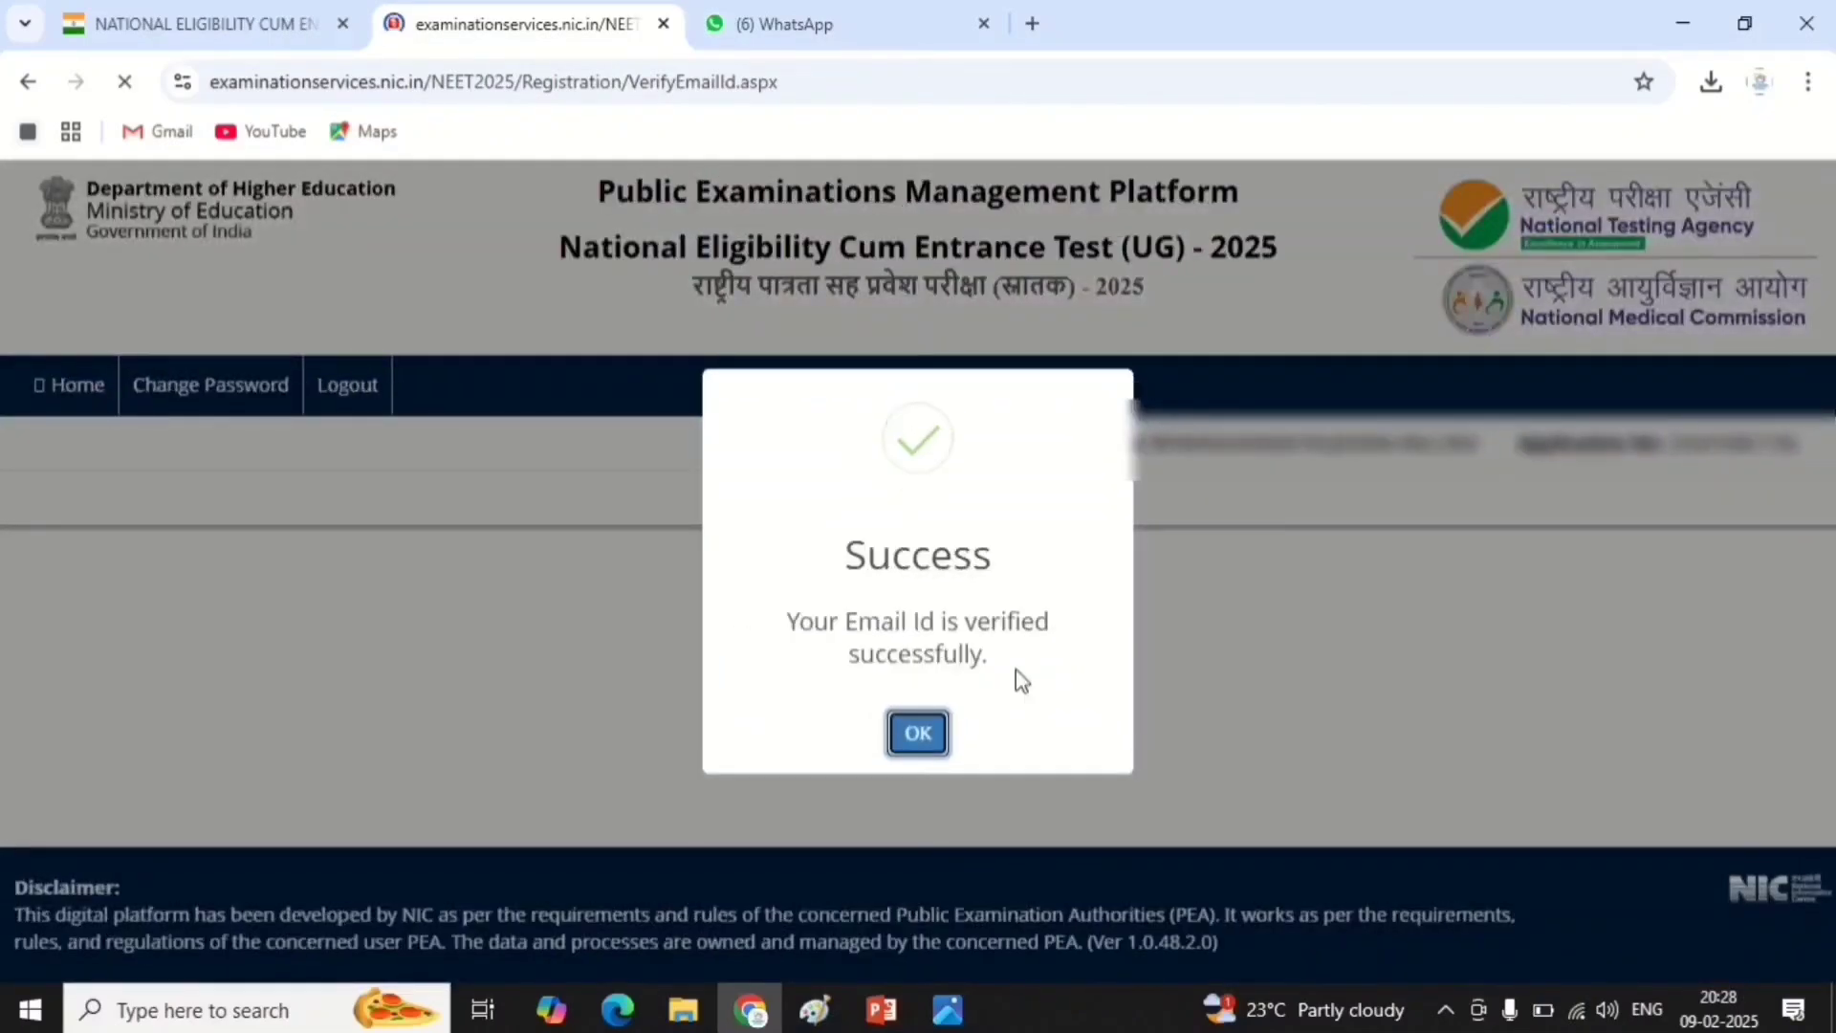
{"action": "left_click", "coordinate": [920, 736]}
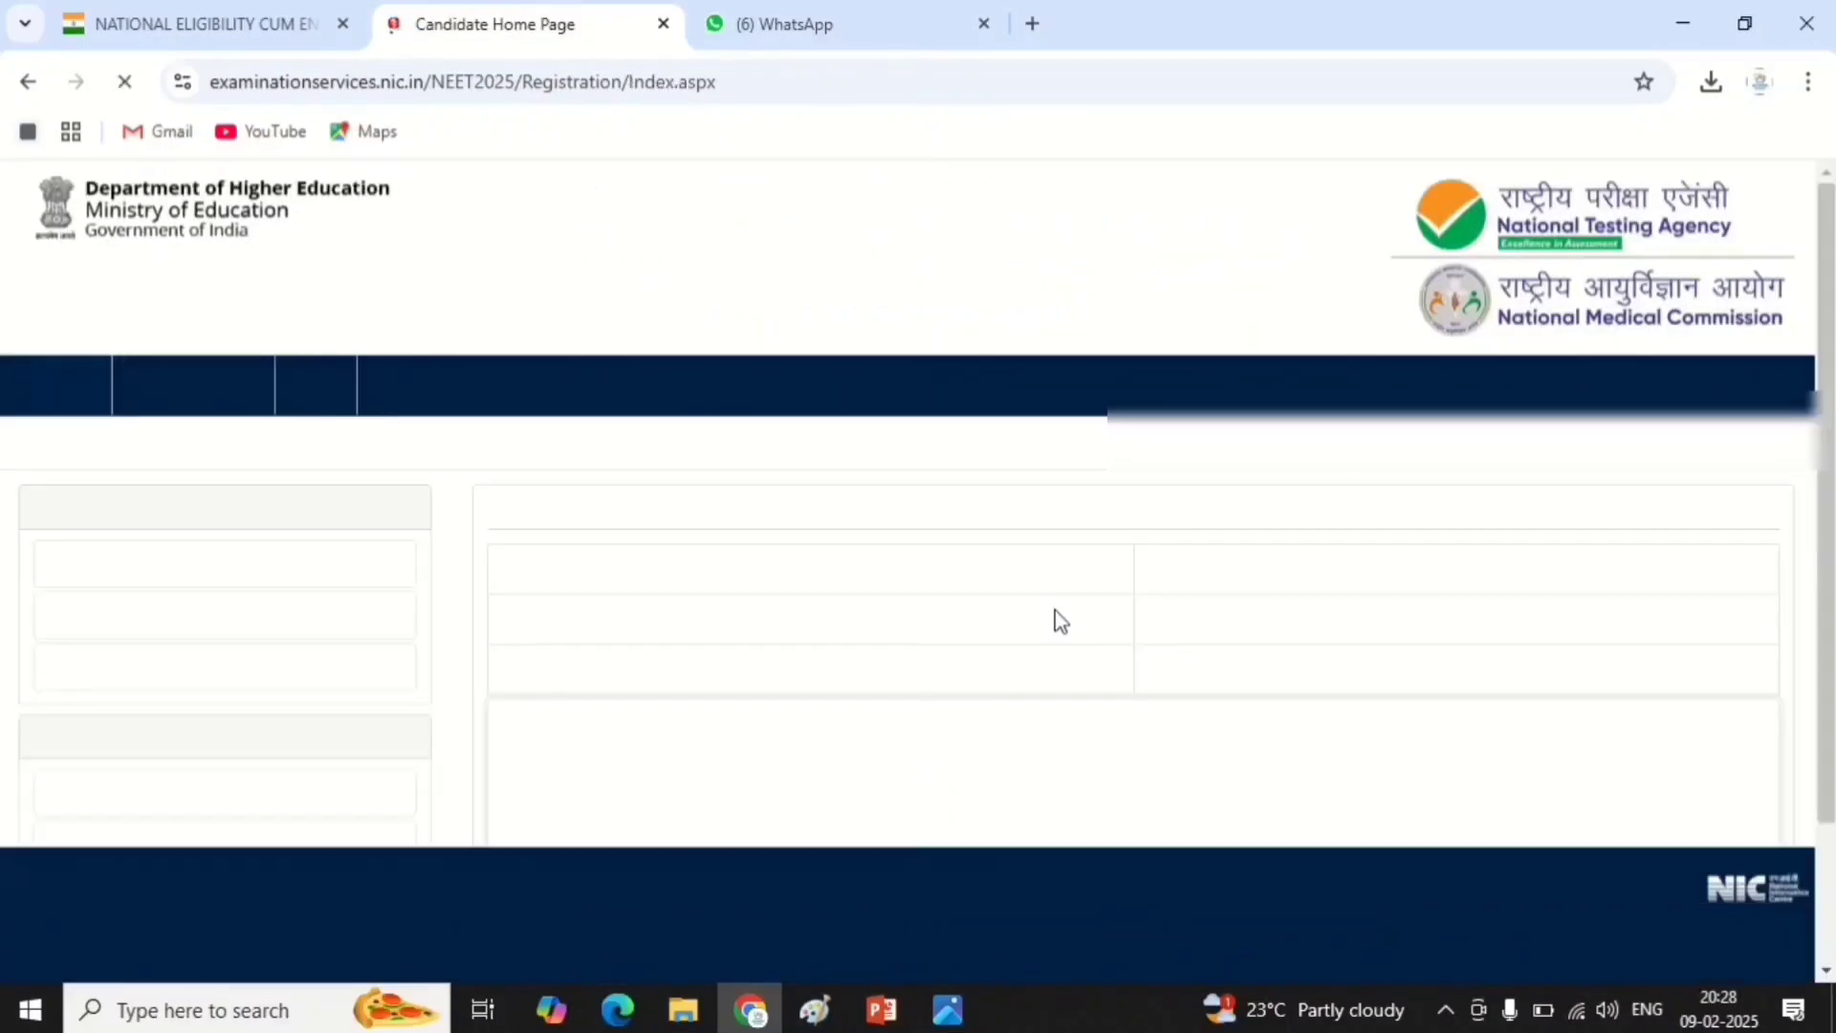
- Start the examination fee payment, choose Online Payment as the mode and confirm going to the payment system
{"action": "scroll", "coordinate": [1136, 602], "scroll_direction": "down", "scroll_amount": 2}
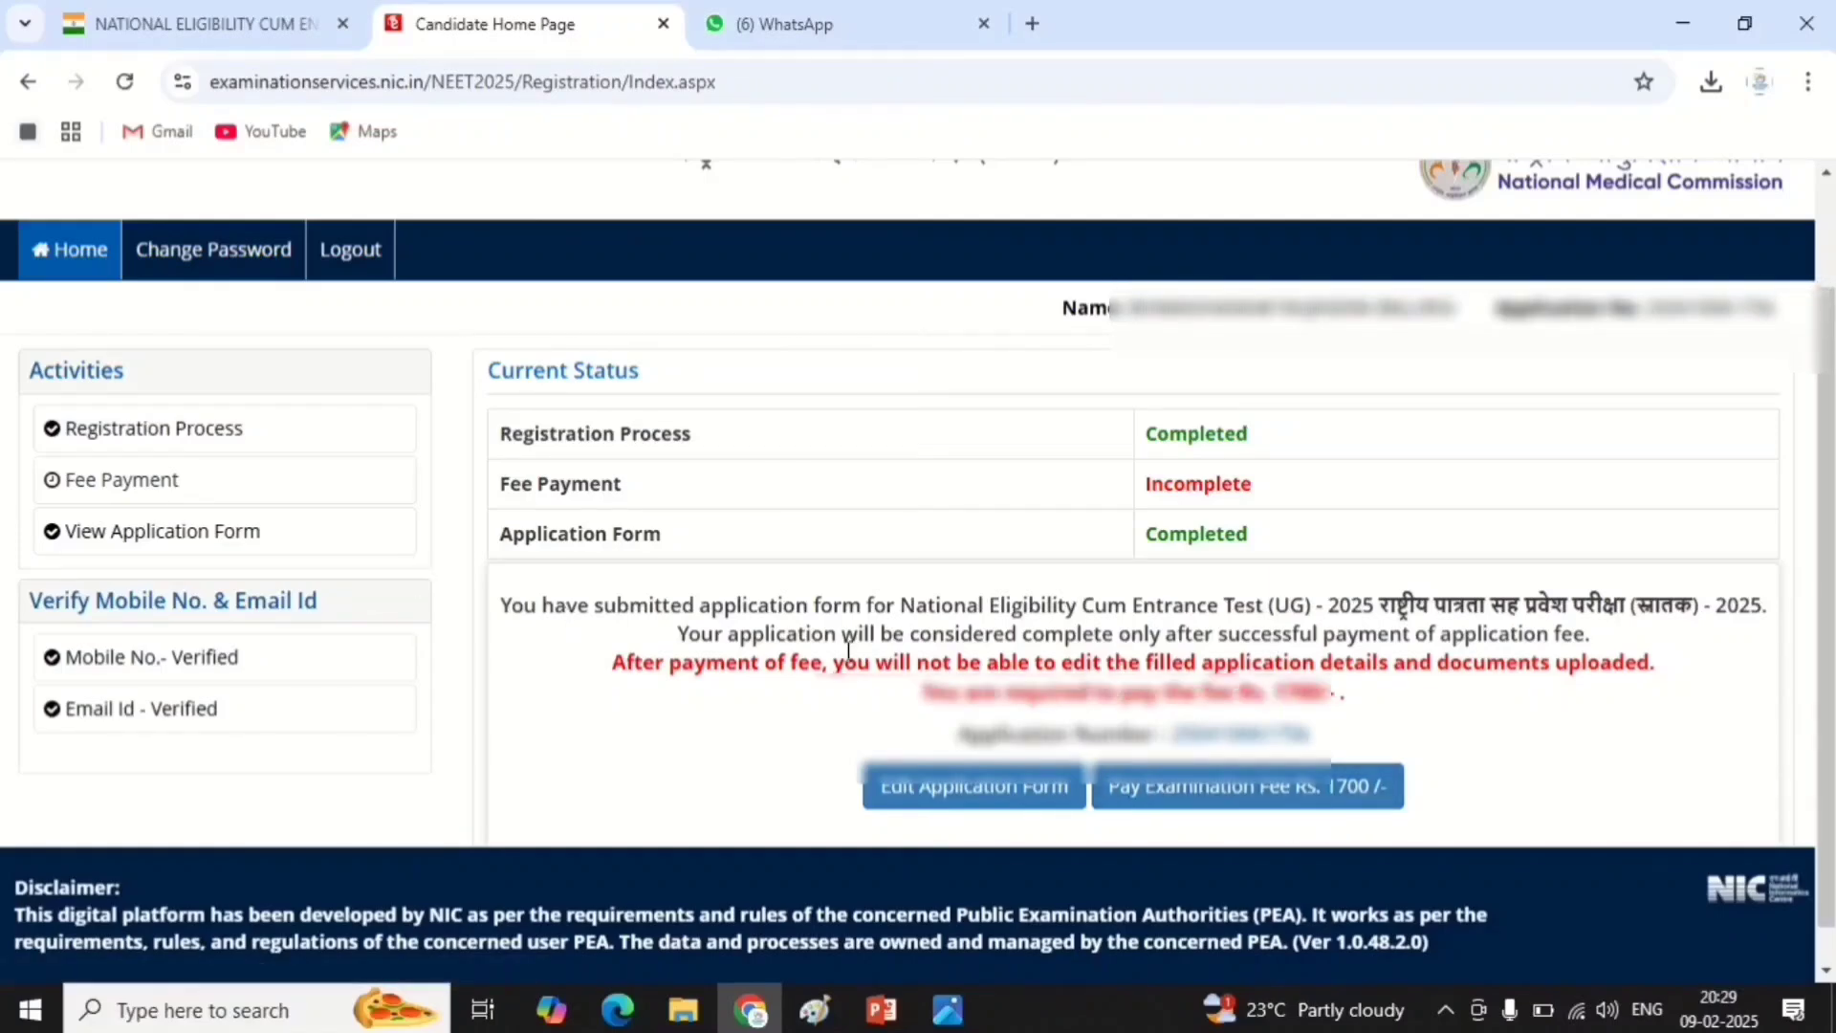
{"action": "scroll", "coordinate": [765, 669], "scroll_direction": "down", "scroll_amount": 1}
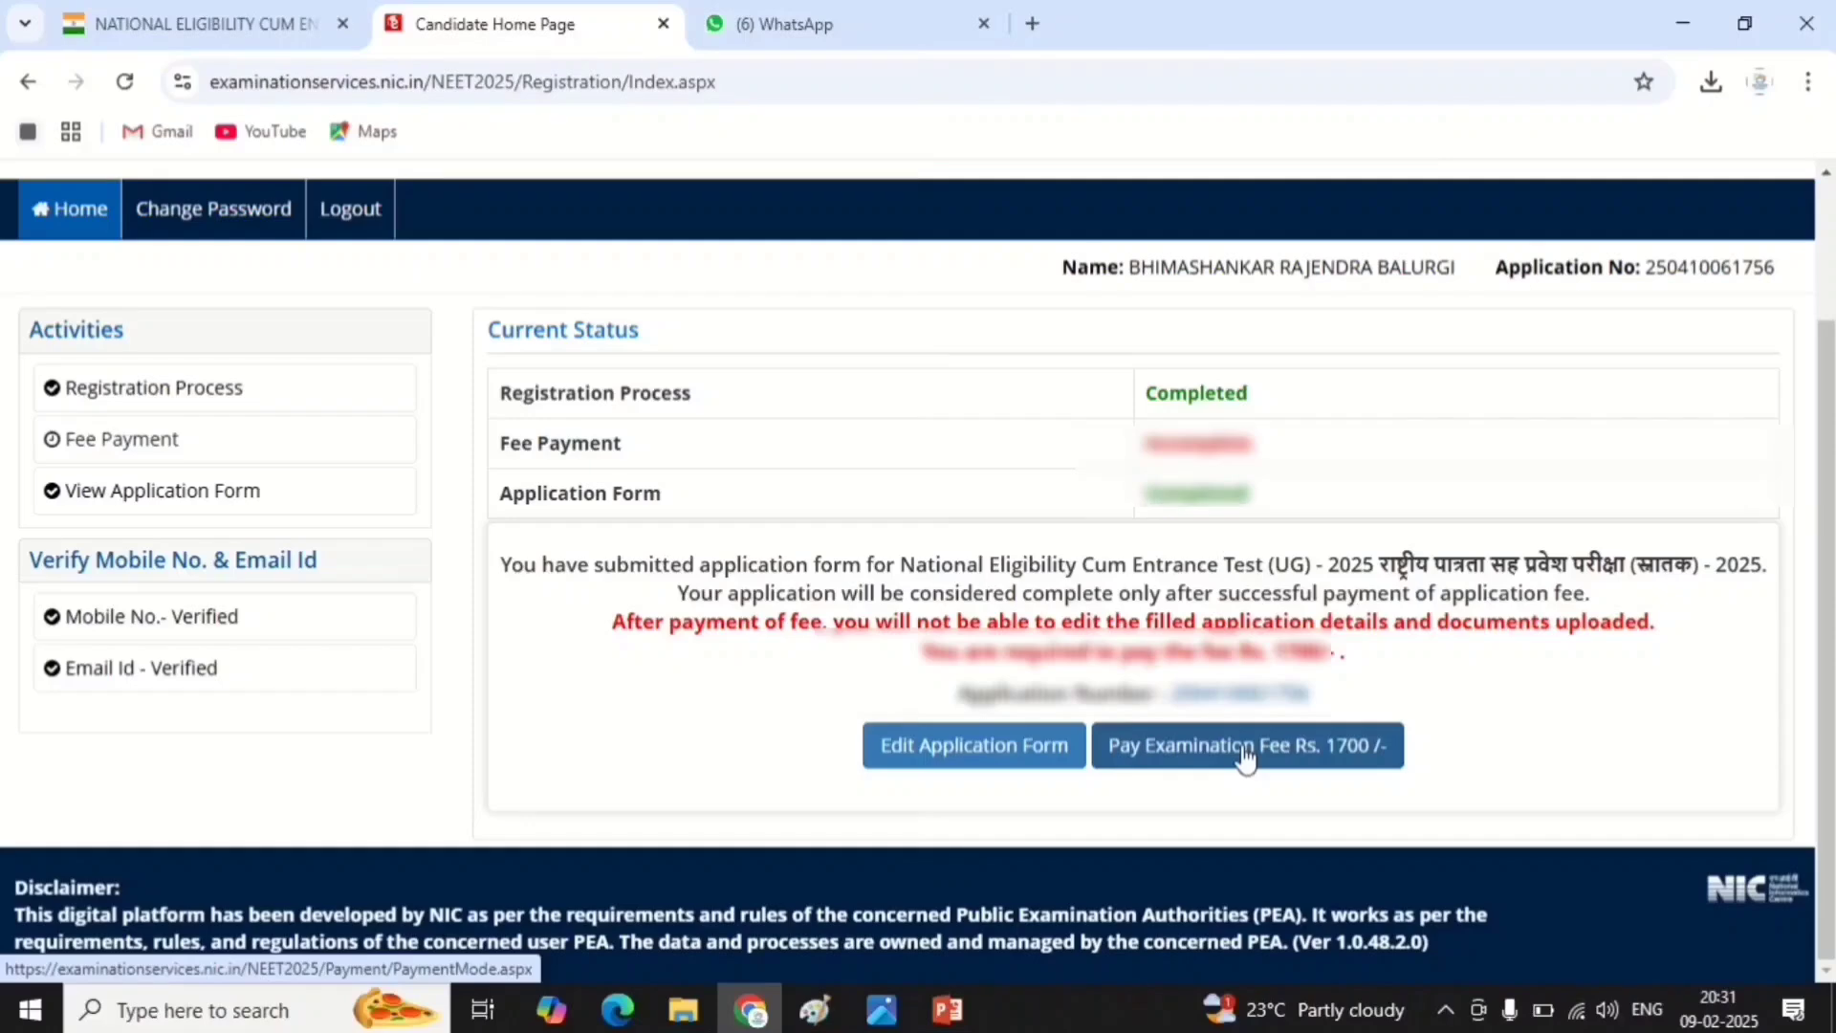
{"action": "left_click", "coordinate": [1244, 753]}
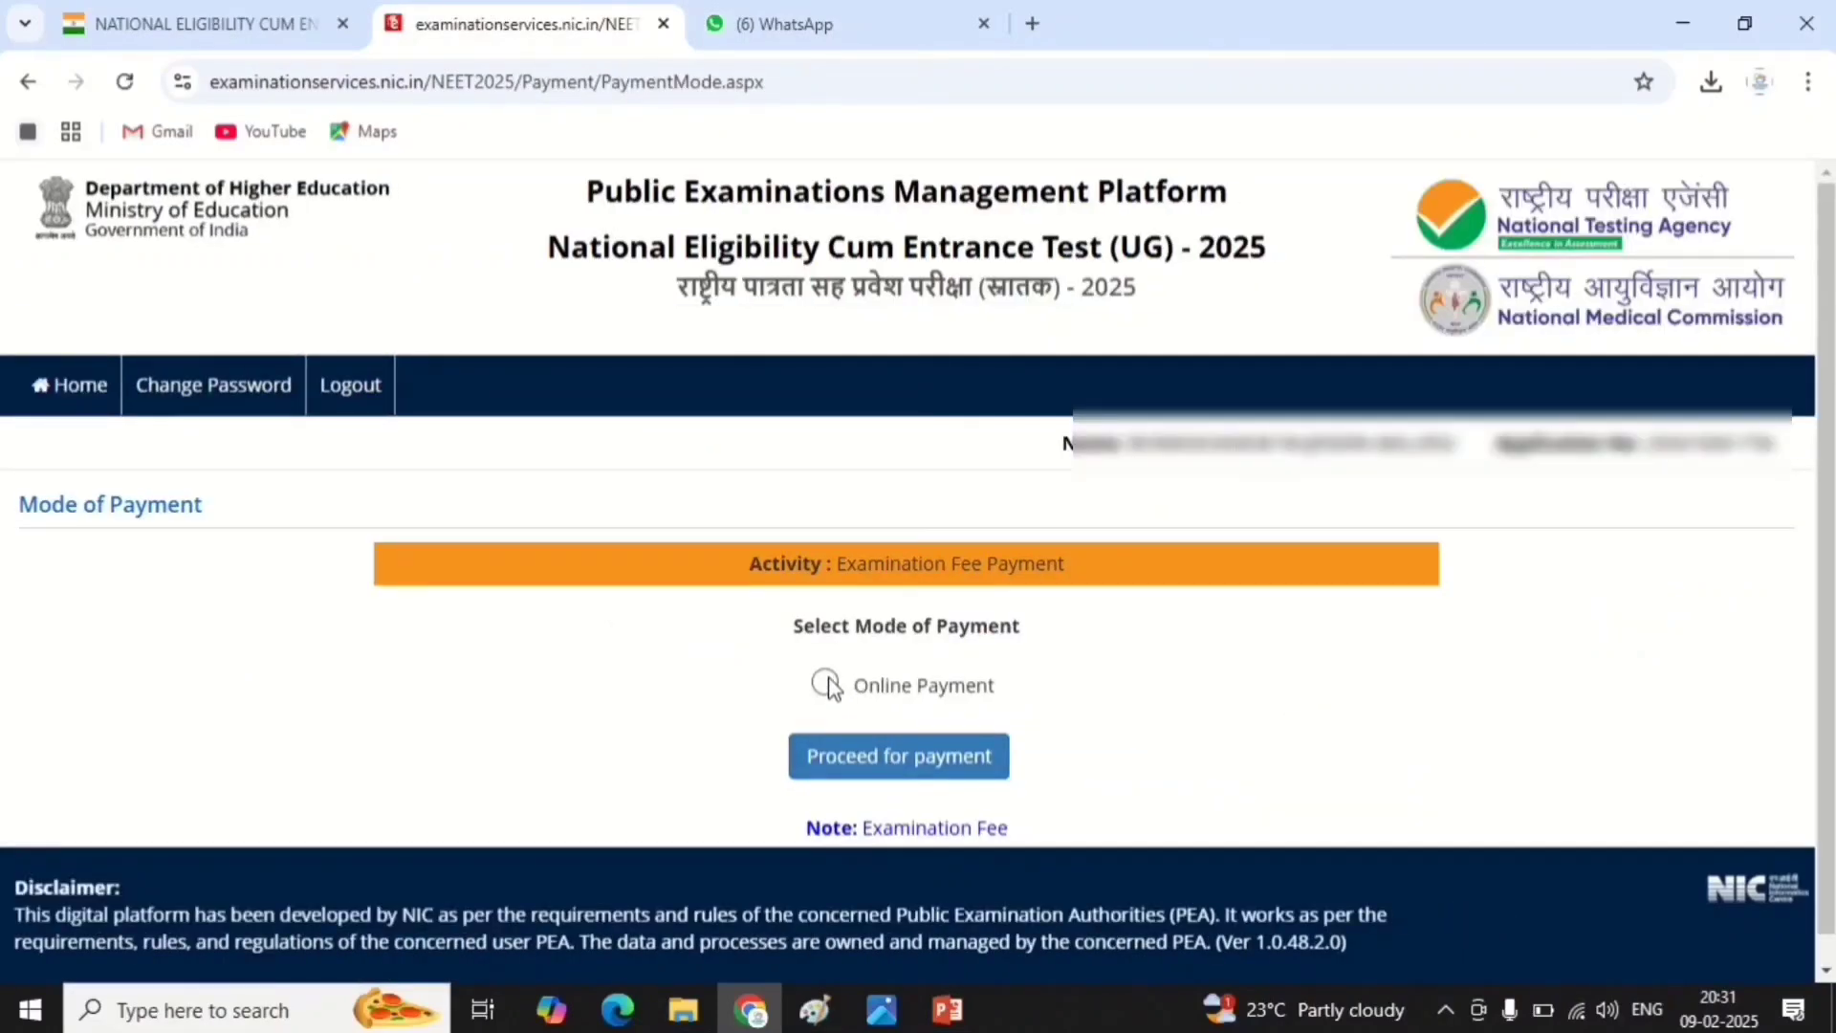
{"action": "left_click_drag", "start_coordinate": [908, 634], "coordinate": [1036, 633]}
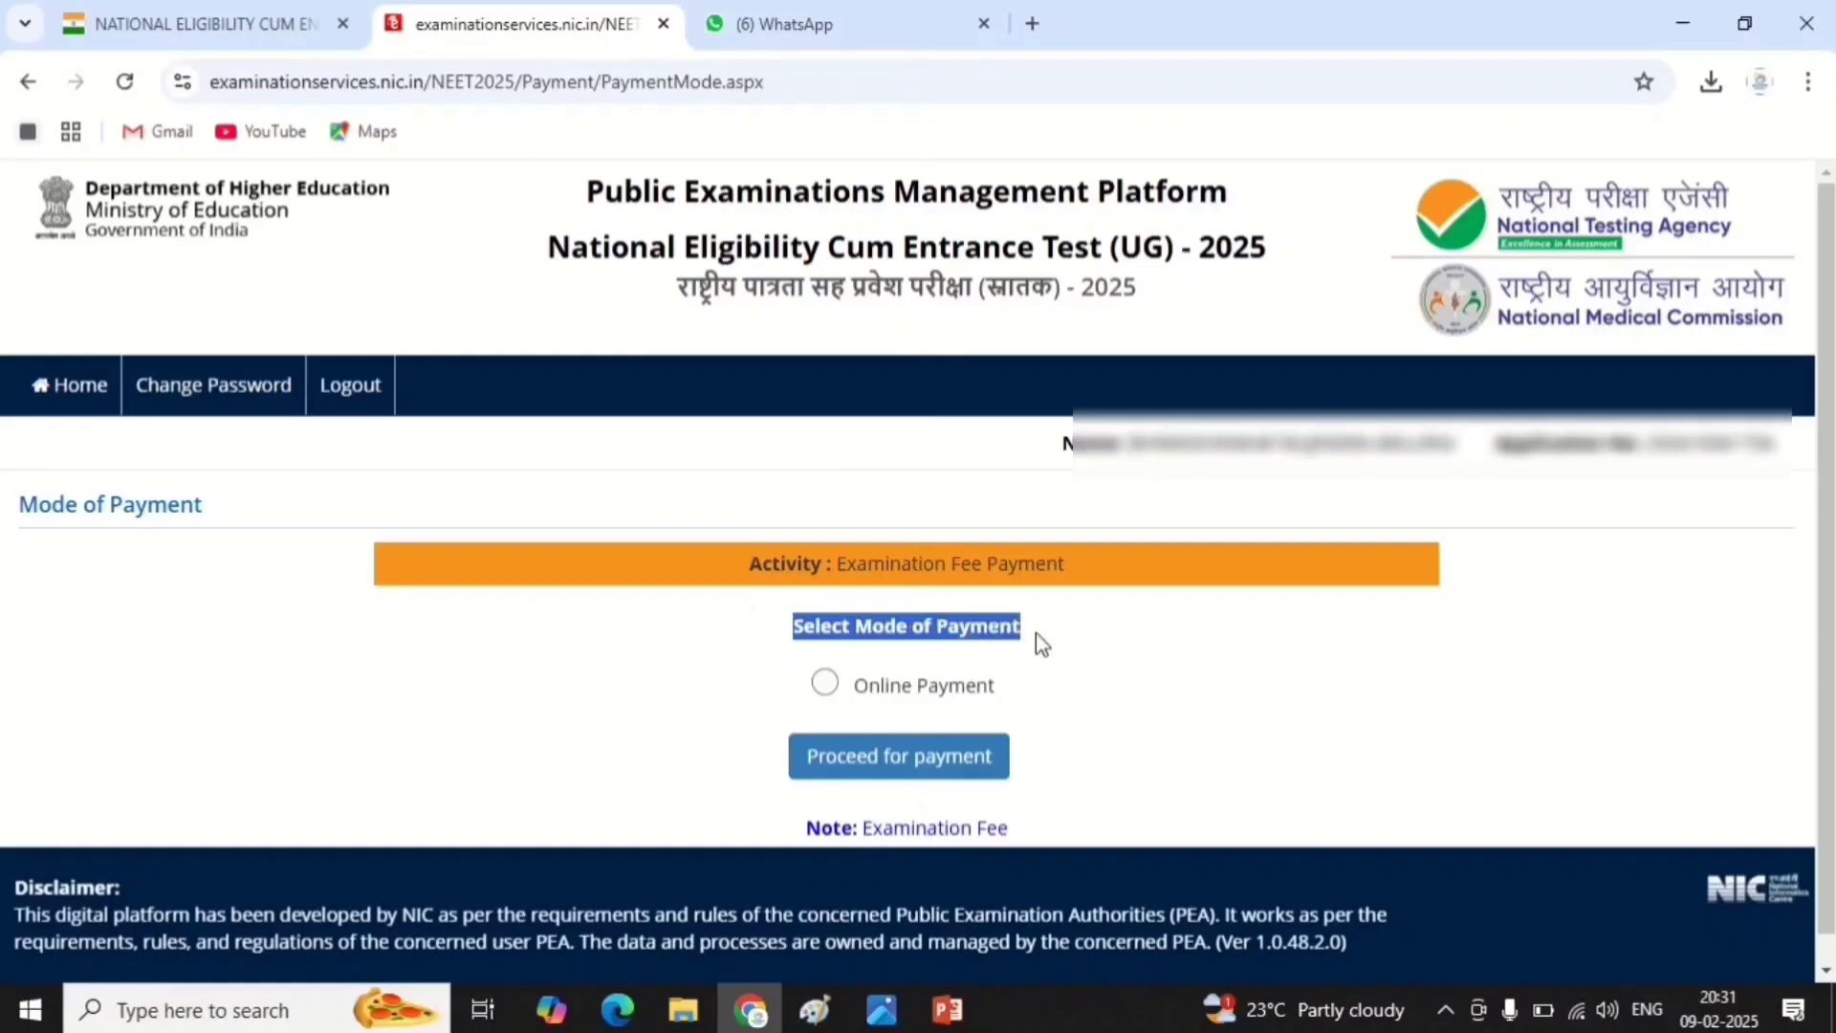
{"action": "left_click", "coordinate": [824, 683]}
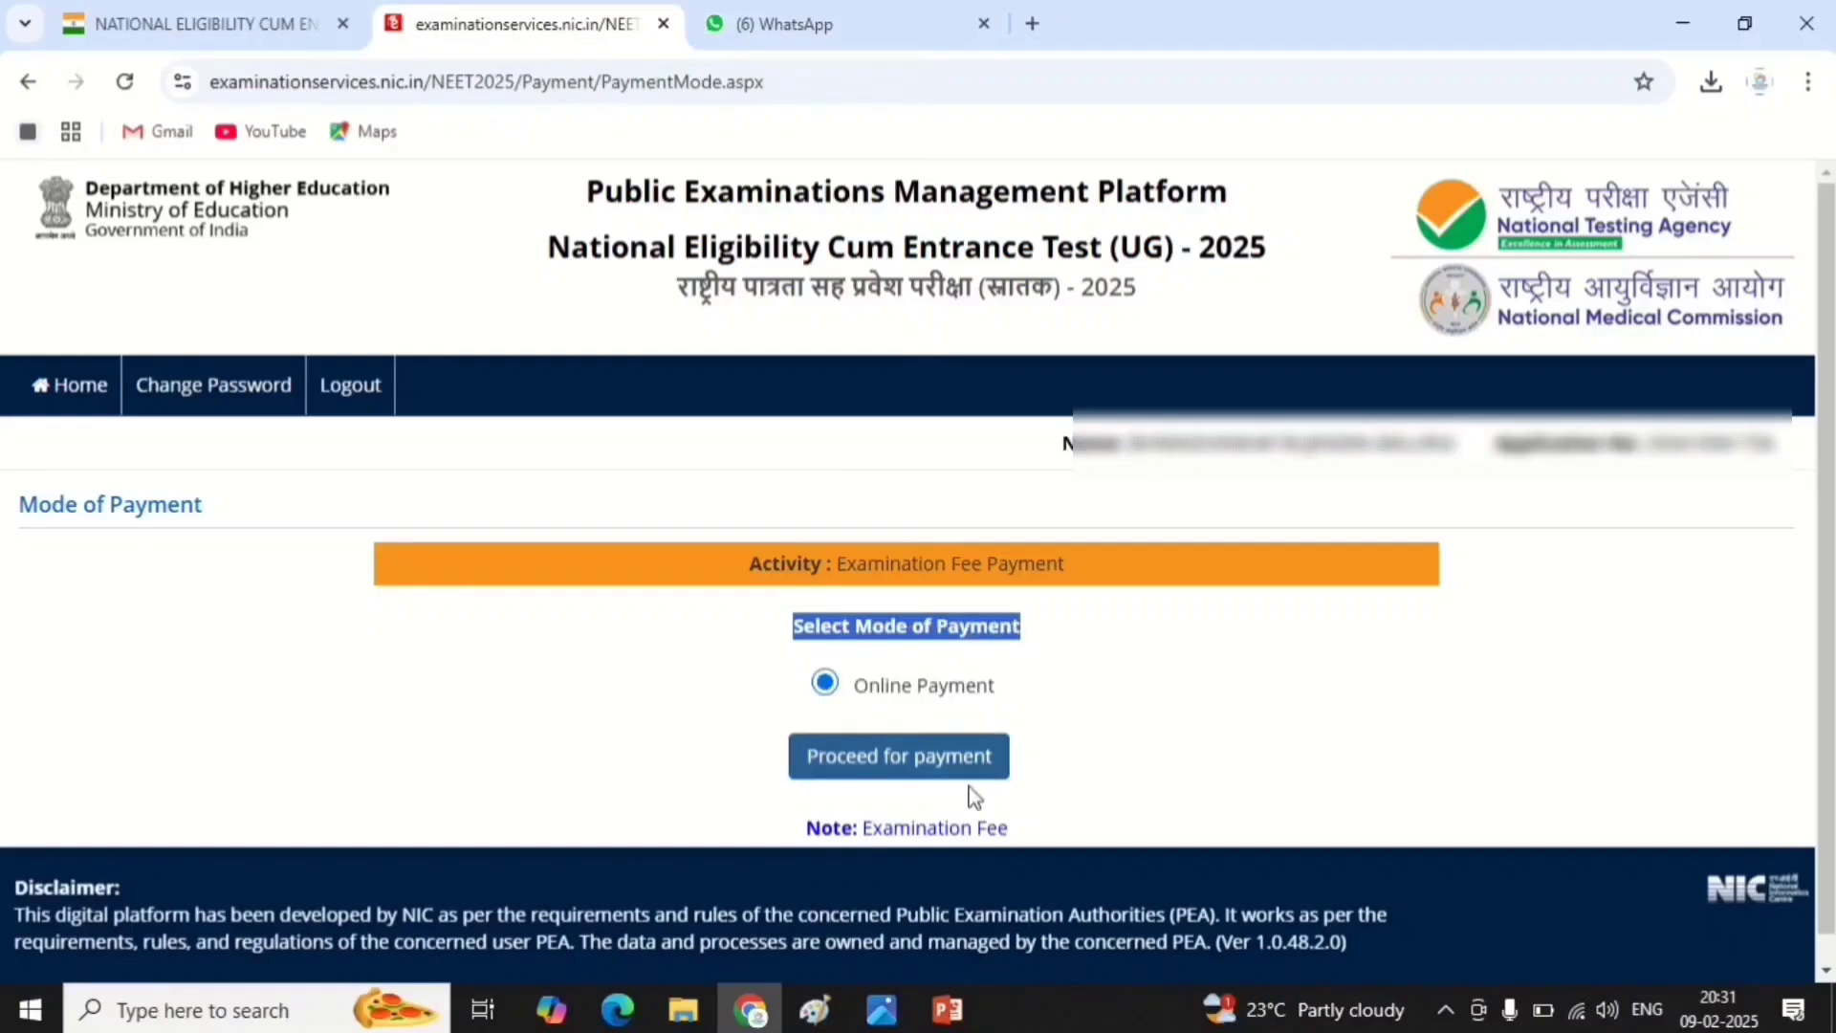
{"action": "left_click", "coordinate": [906, 770]}
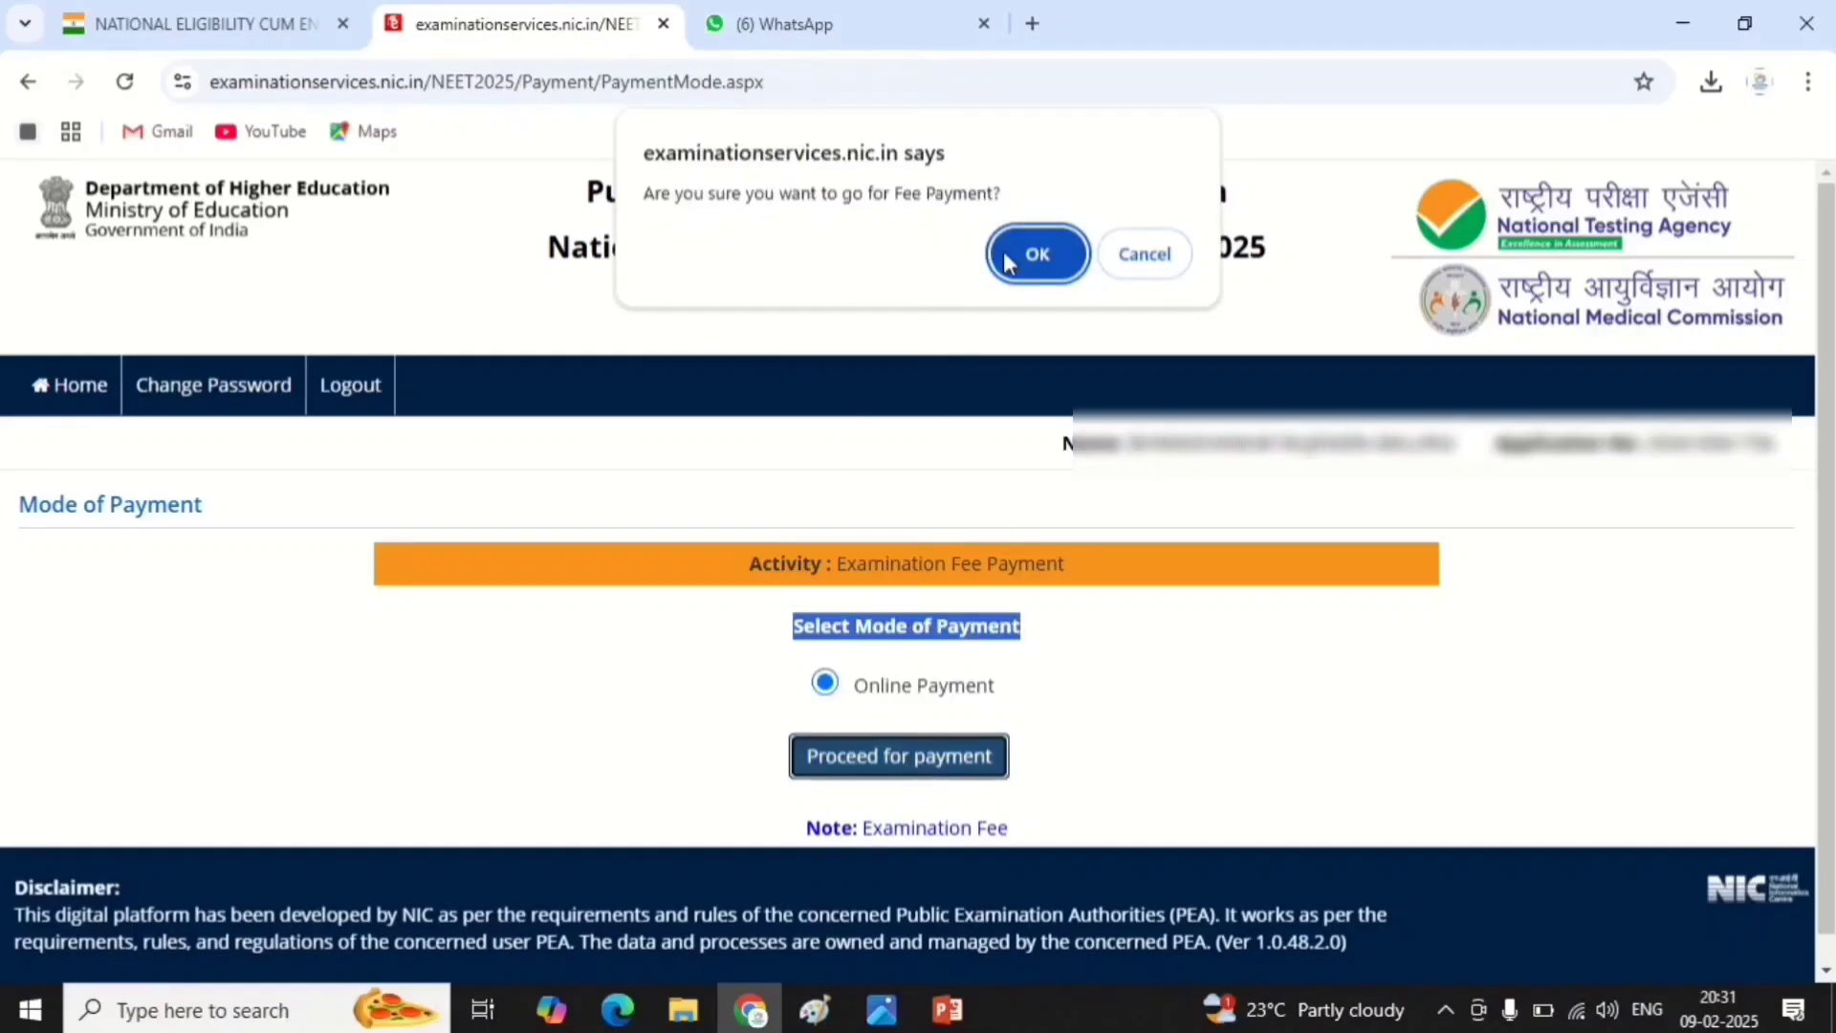
{"action": "left_click", "coordinate": [1007, 260]}
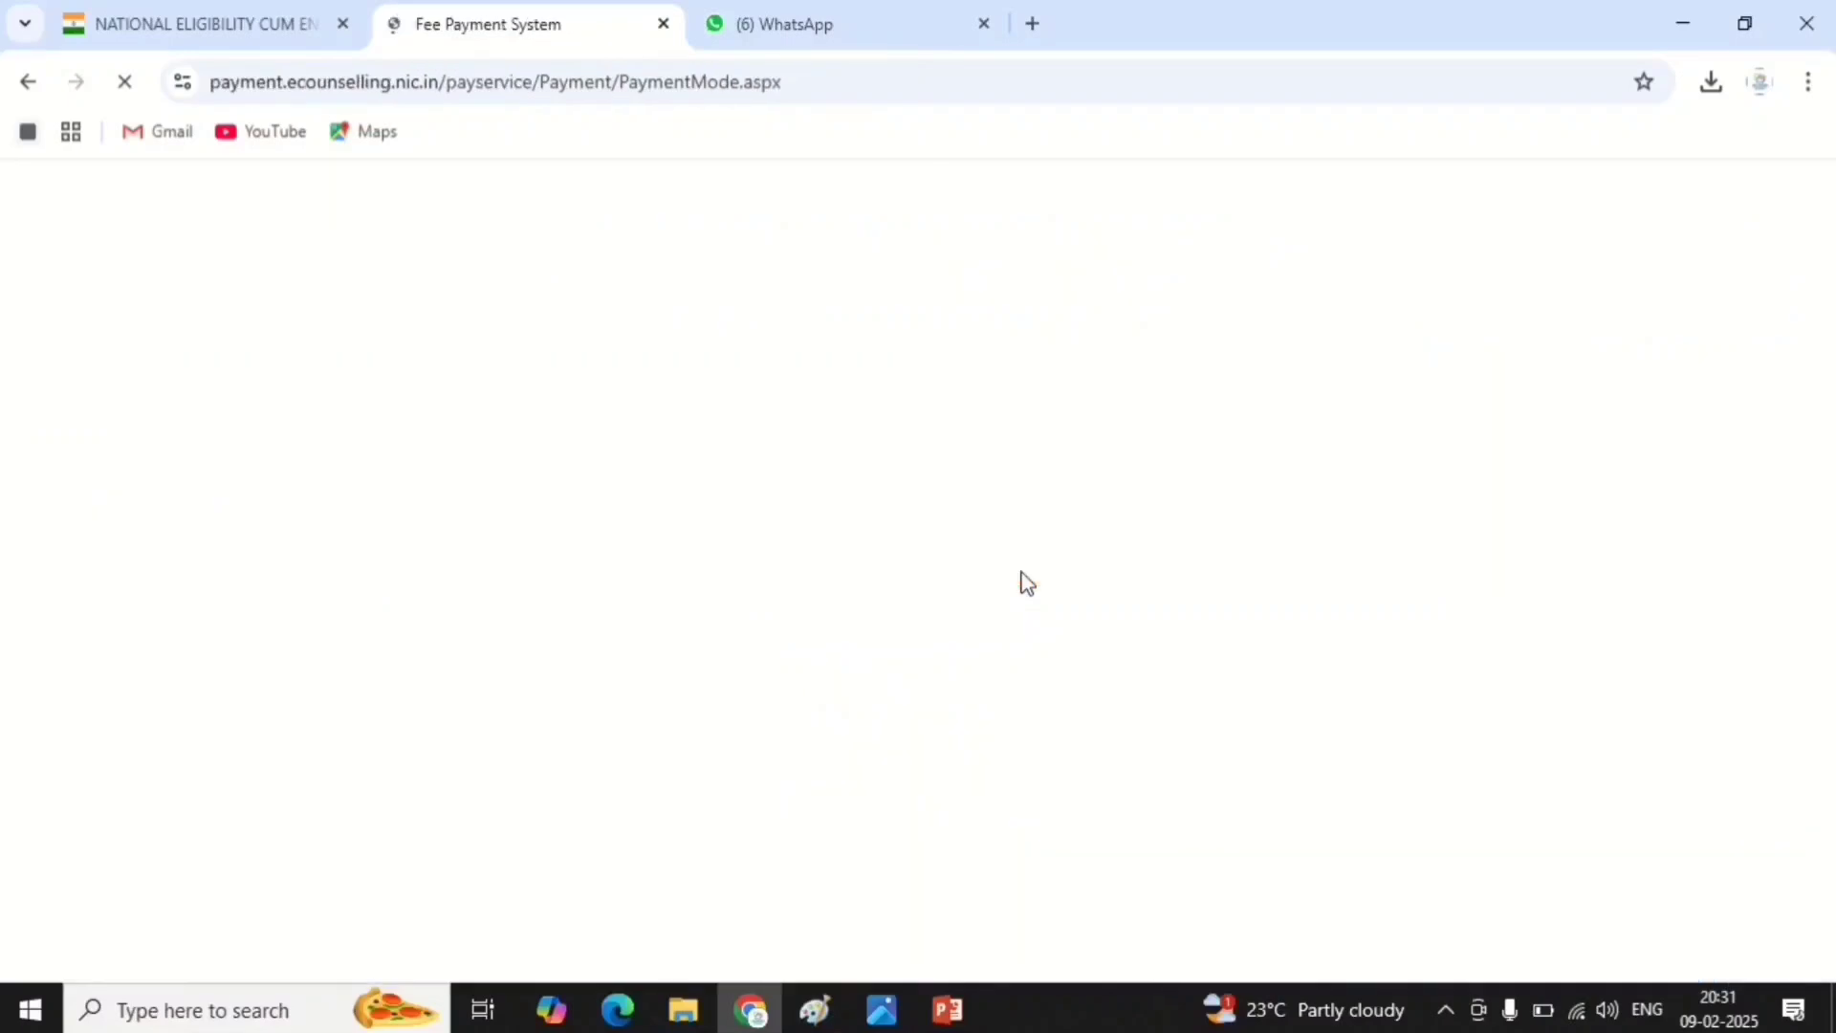
- Proceed for payment with SBI MOPS as the payment provider and review the net banking and card options
{"action": "scroll", "coordinate": [1026, 593], "scroll_direction": "down", "scroll_amount": 1}
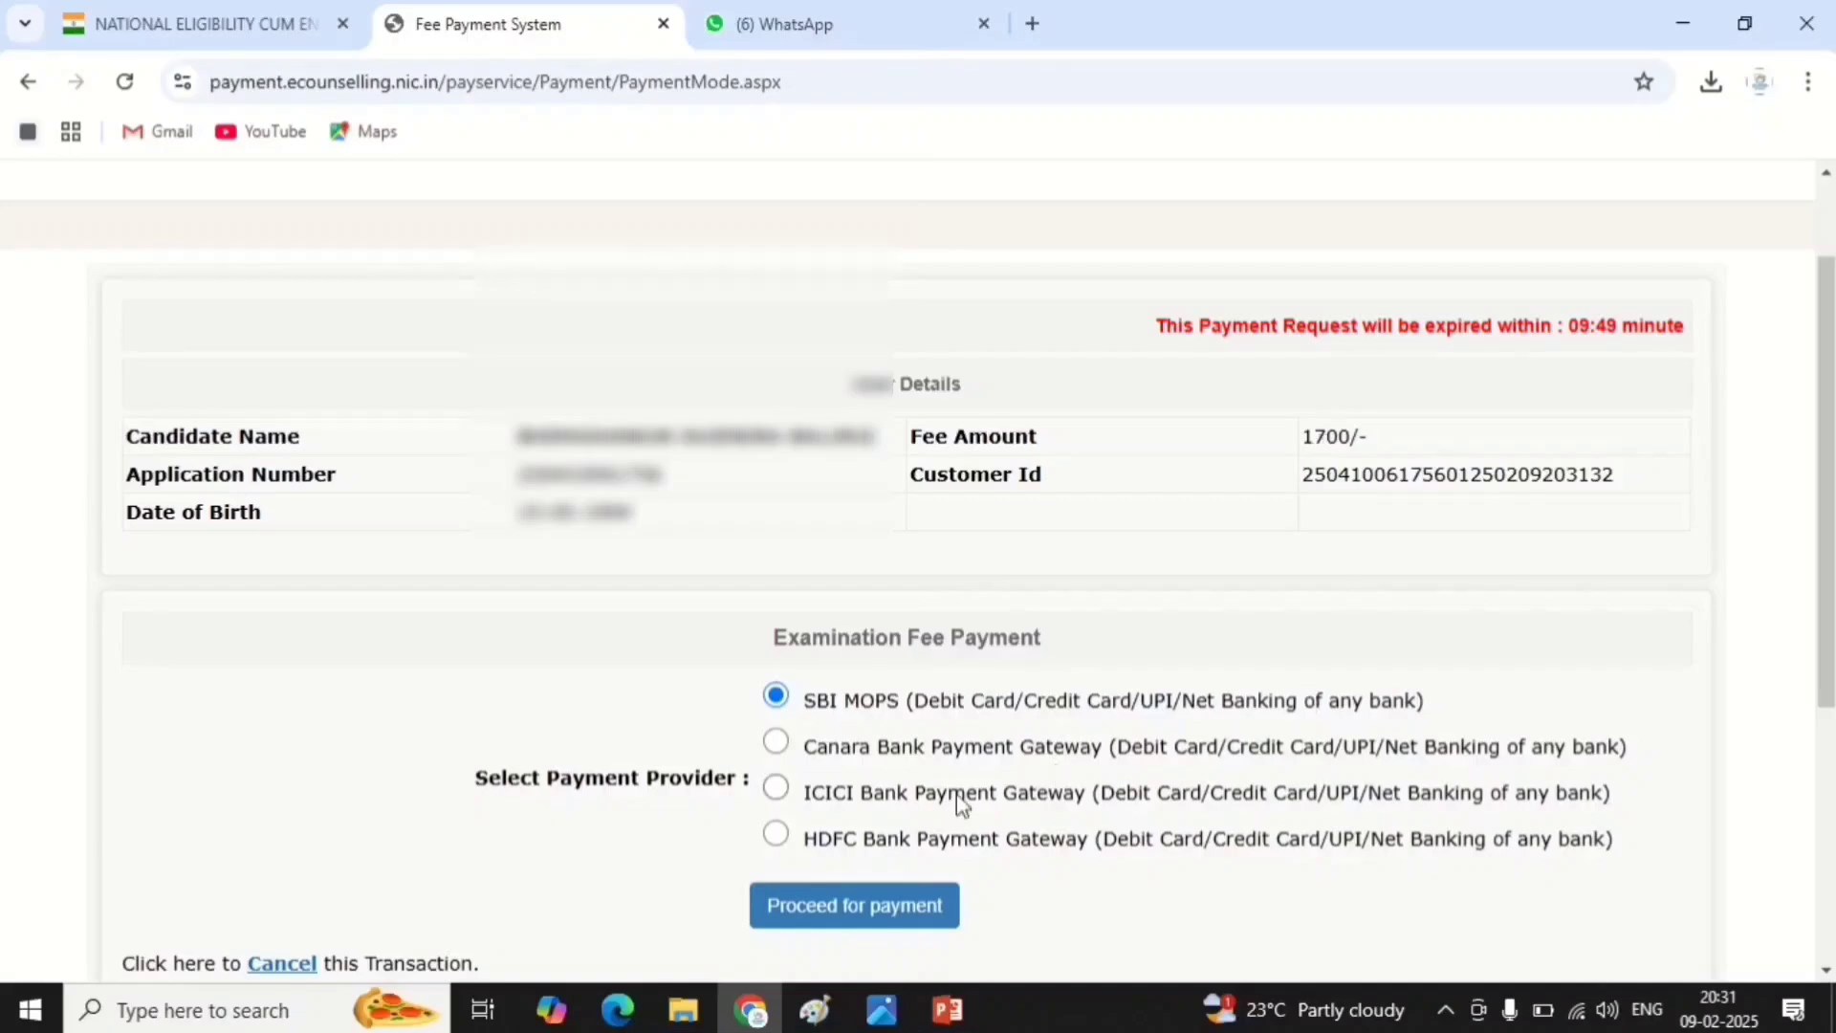
{"action": "scroll", "coordinate": [961, 806], "scroll_direction": "down", "scroll_amount": 4}
{"action": "left_click", "coordinate": [889, 507]}
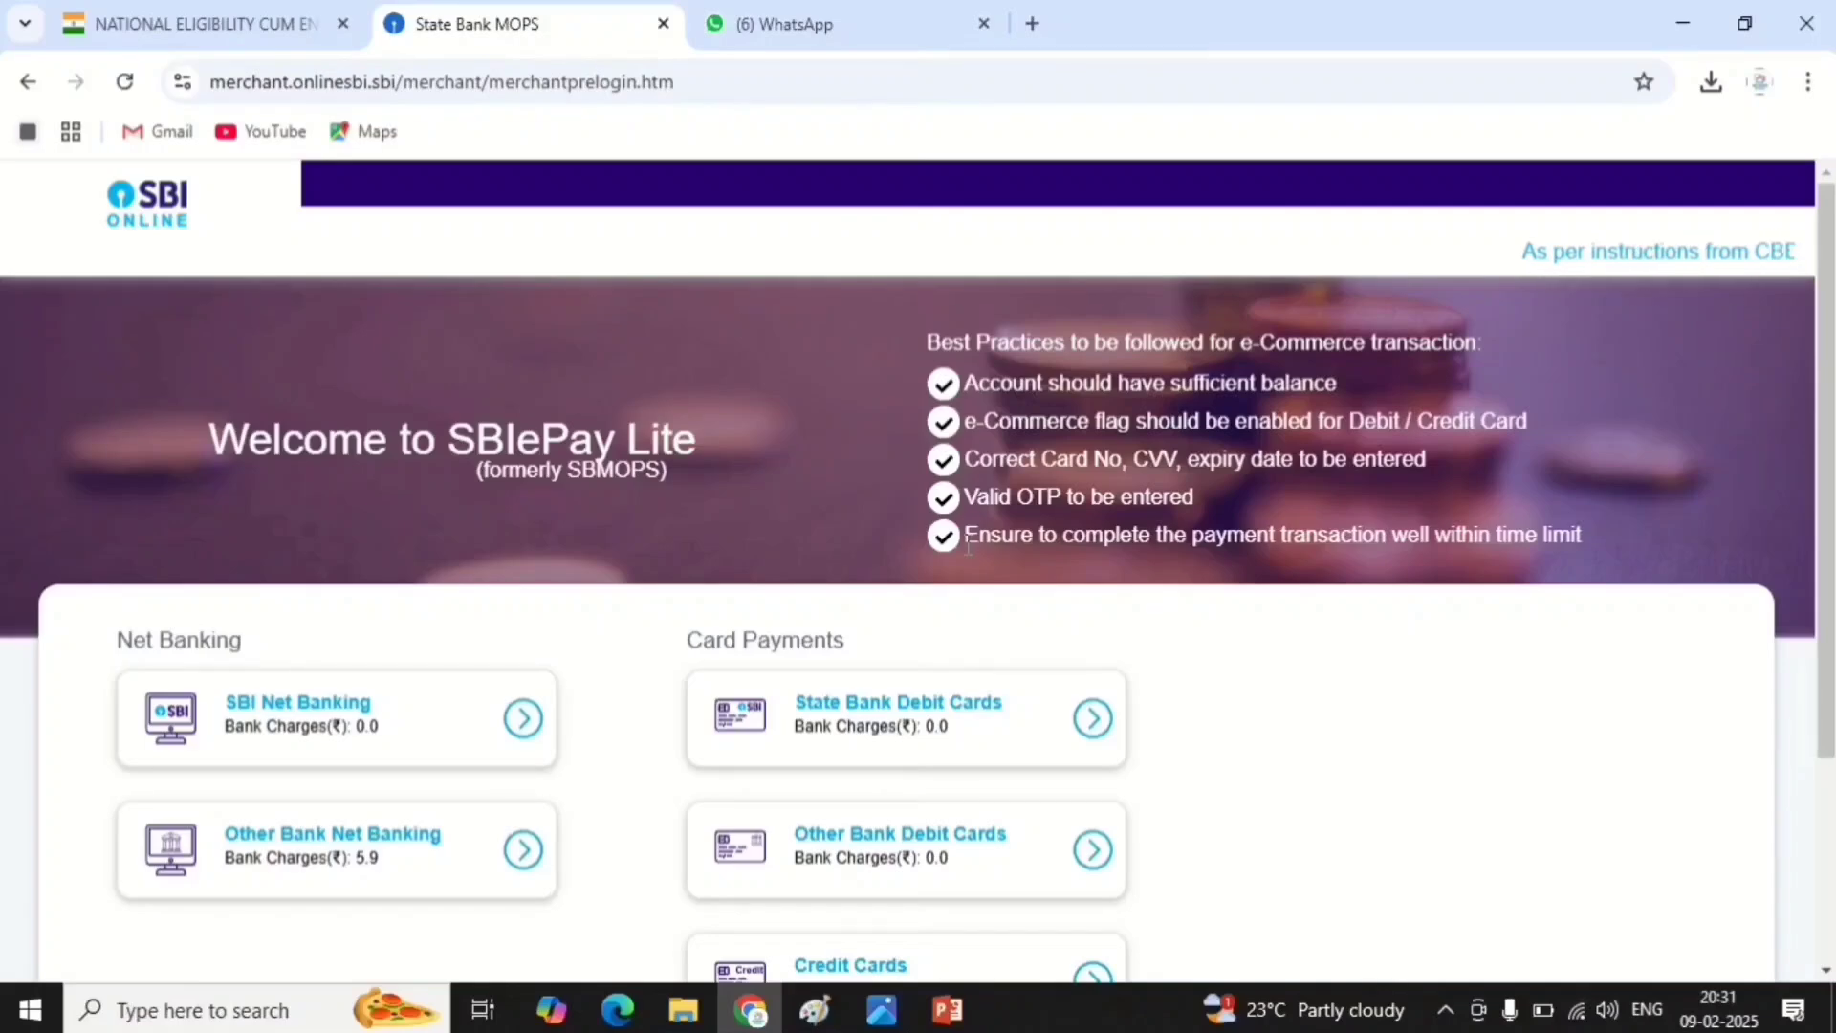
{"action": "scroll", "coordinate": [668, 696], "scroll_direction": "down", "scroll_amount": 3}
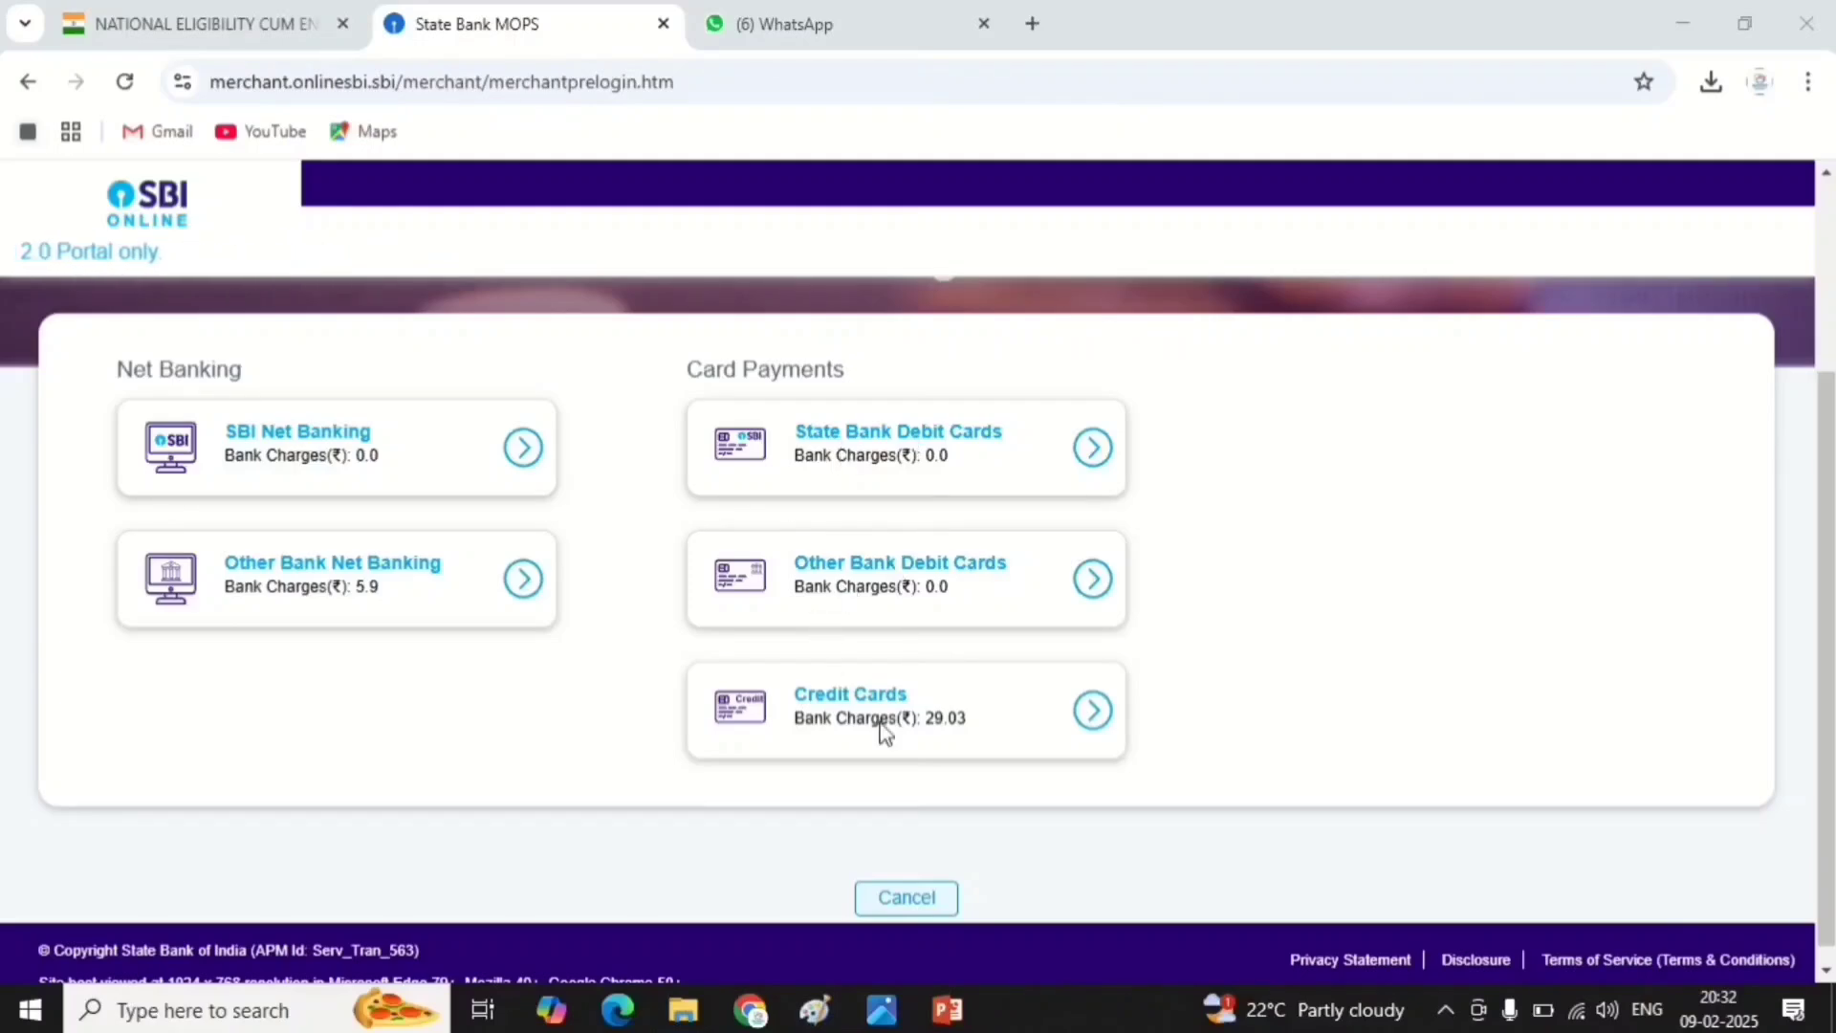
{"action": "scroll", "coordinate": [983, 756], "scroll_direction": "down", "scroll_amount": 1}
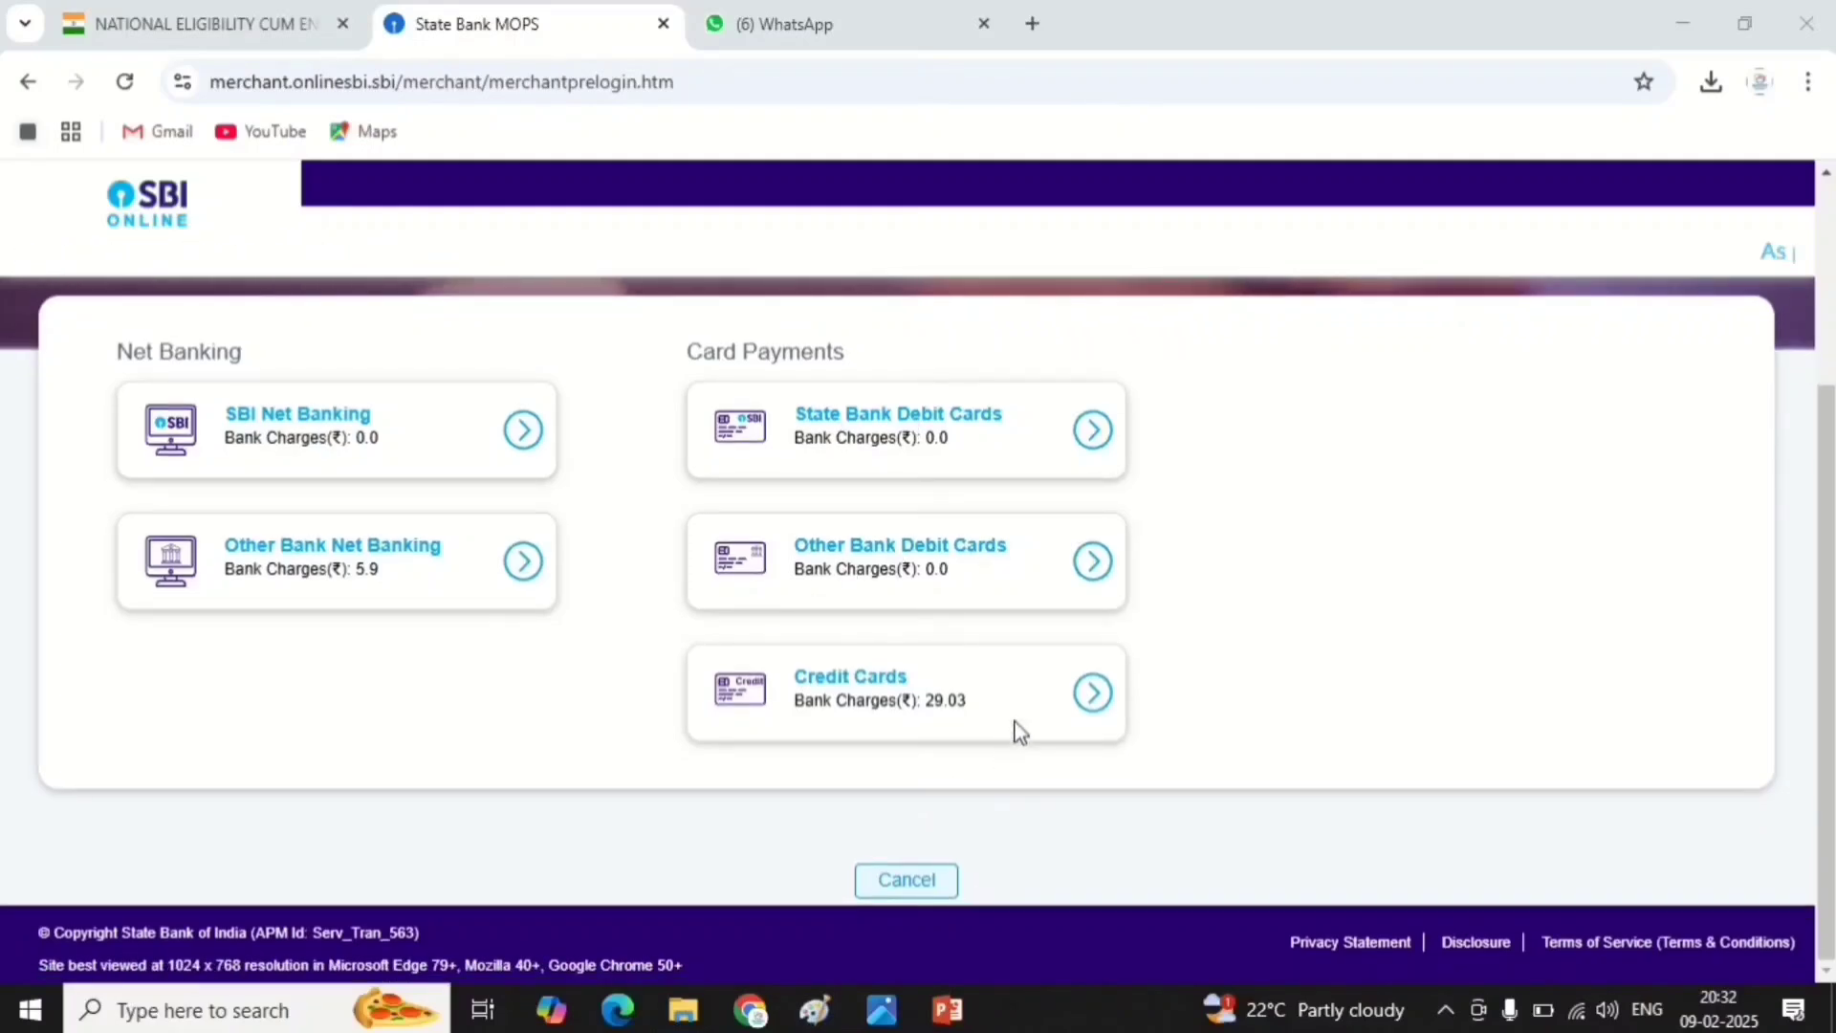